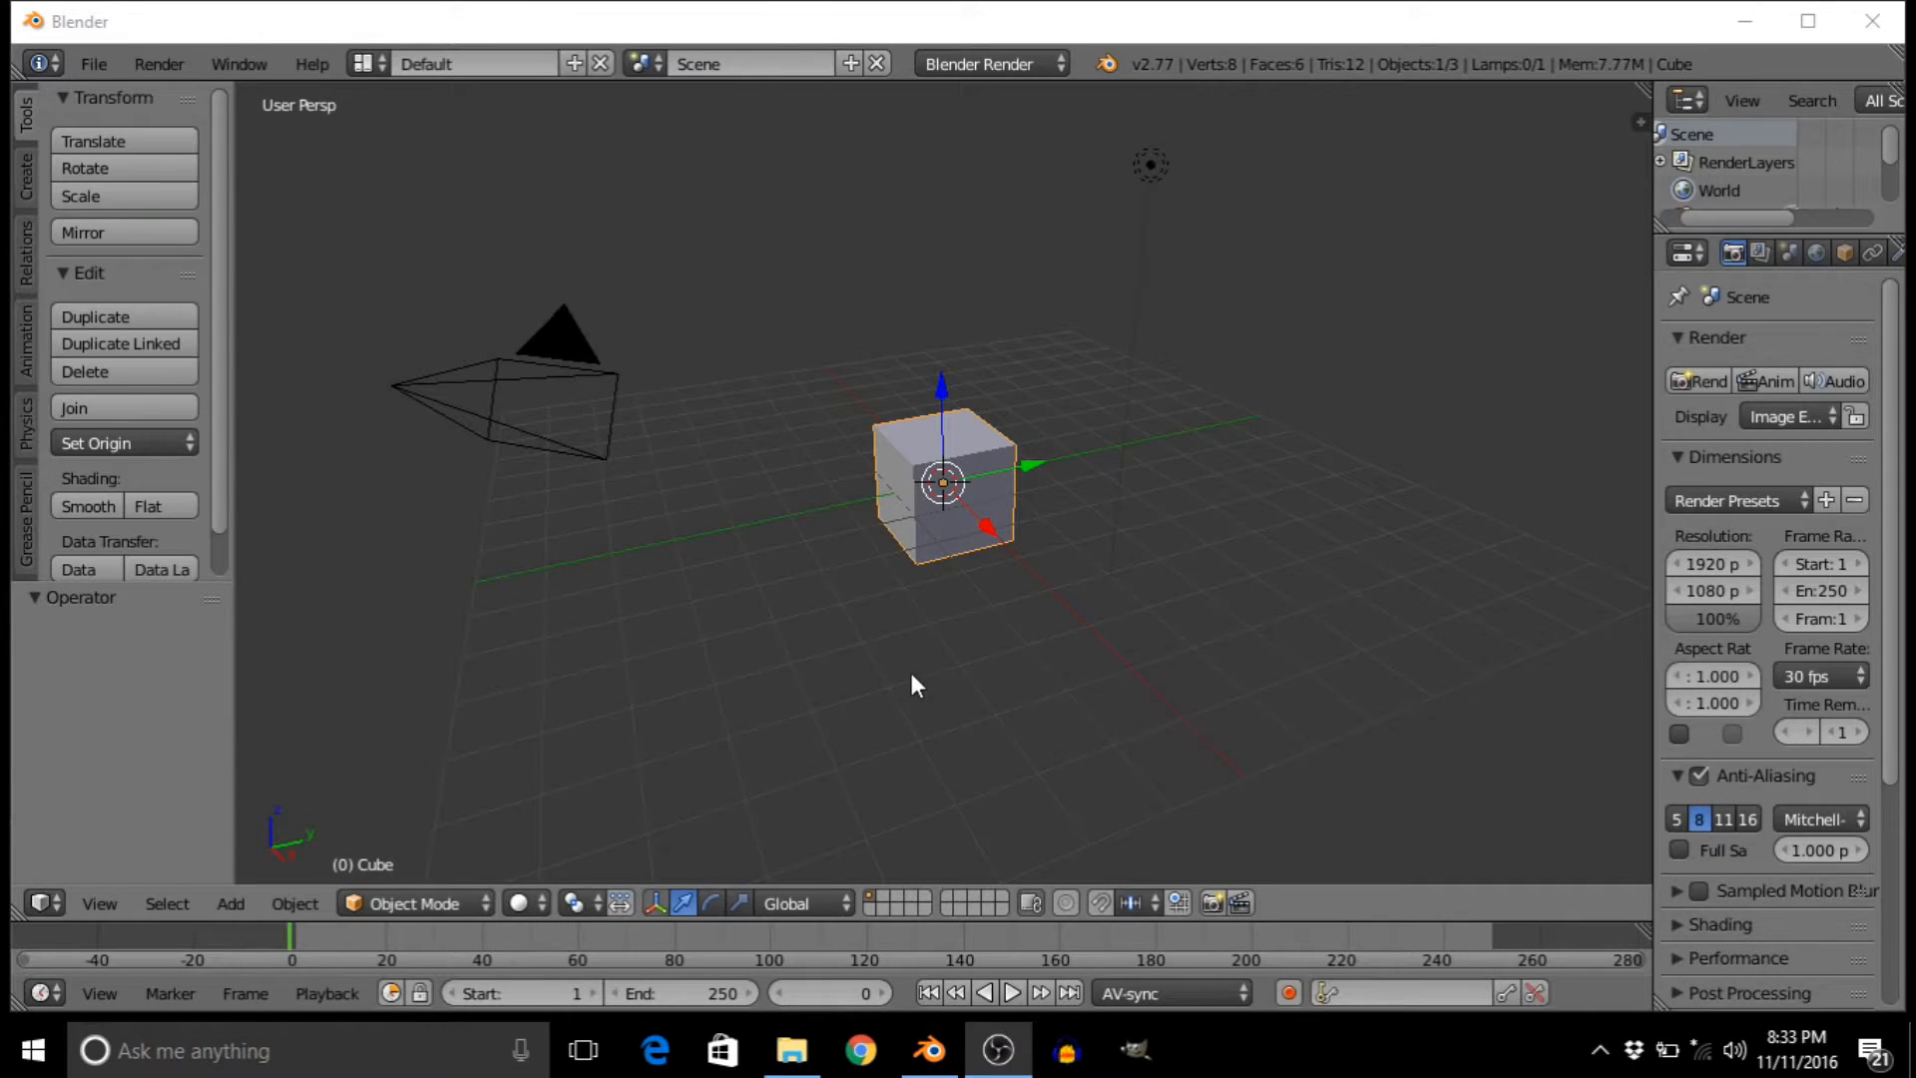
- Switch the screen layout from the default 3D scene to Video Editing
middle_click_drag(840, 496, 1052, 402)
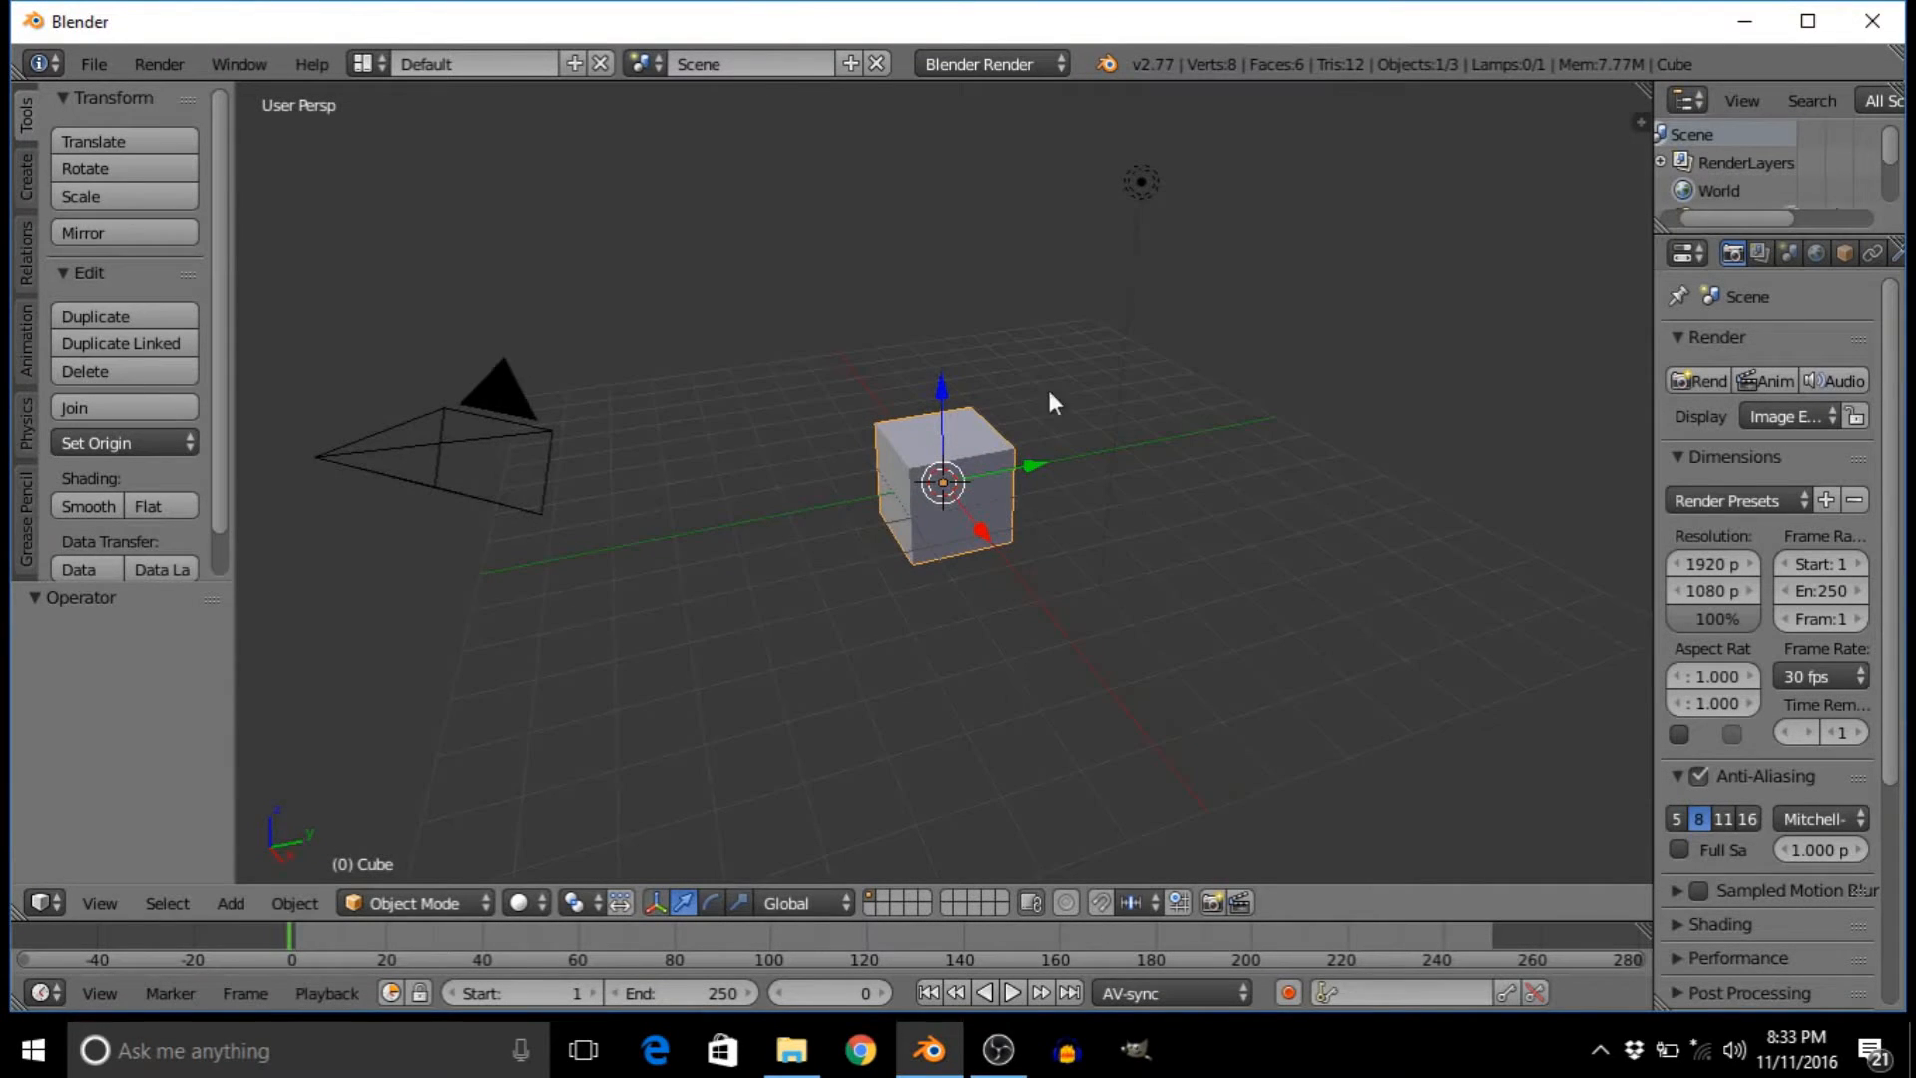
mouse_move(993, 476)
middle_mouse_down()
mouse_move(1033, 435)
mouse_move(956, 475)
middle_mouse_up()
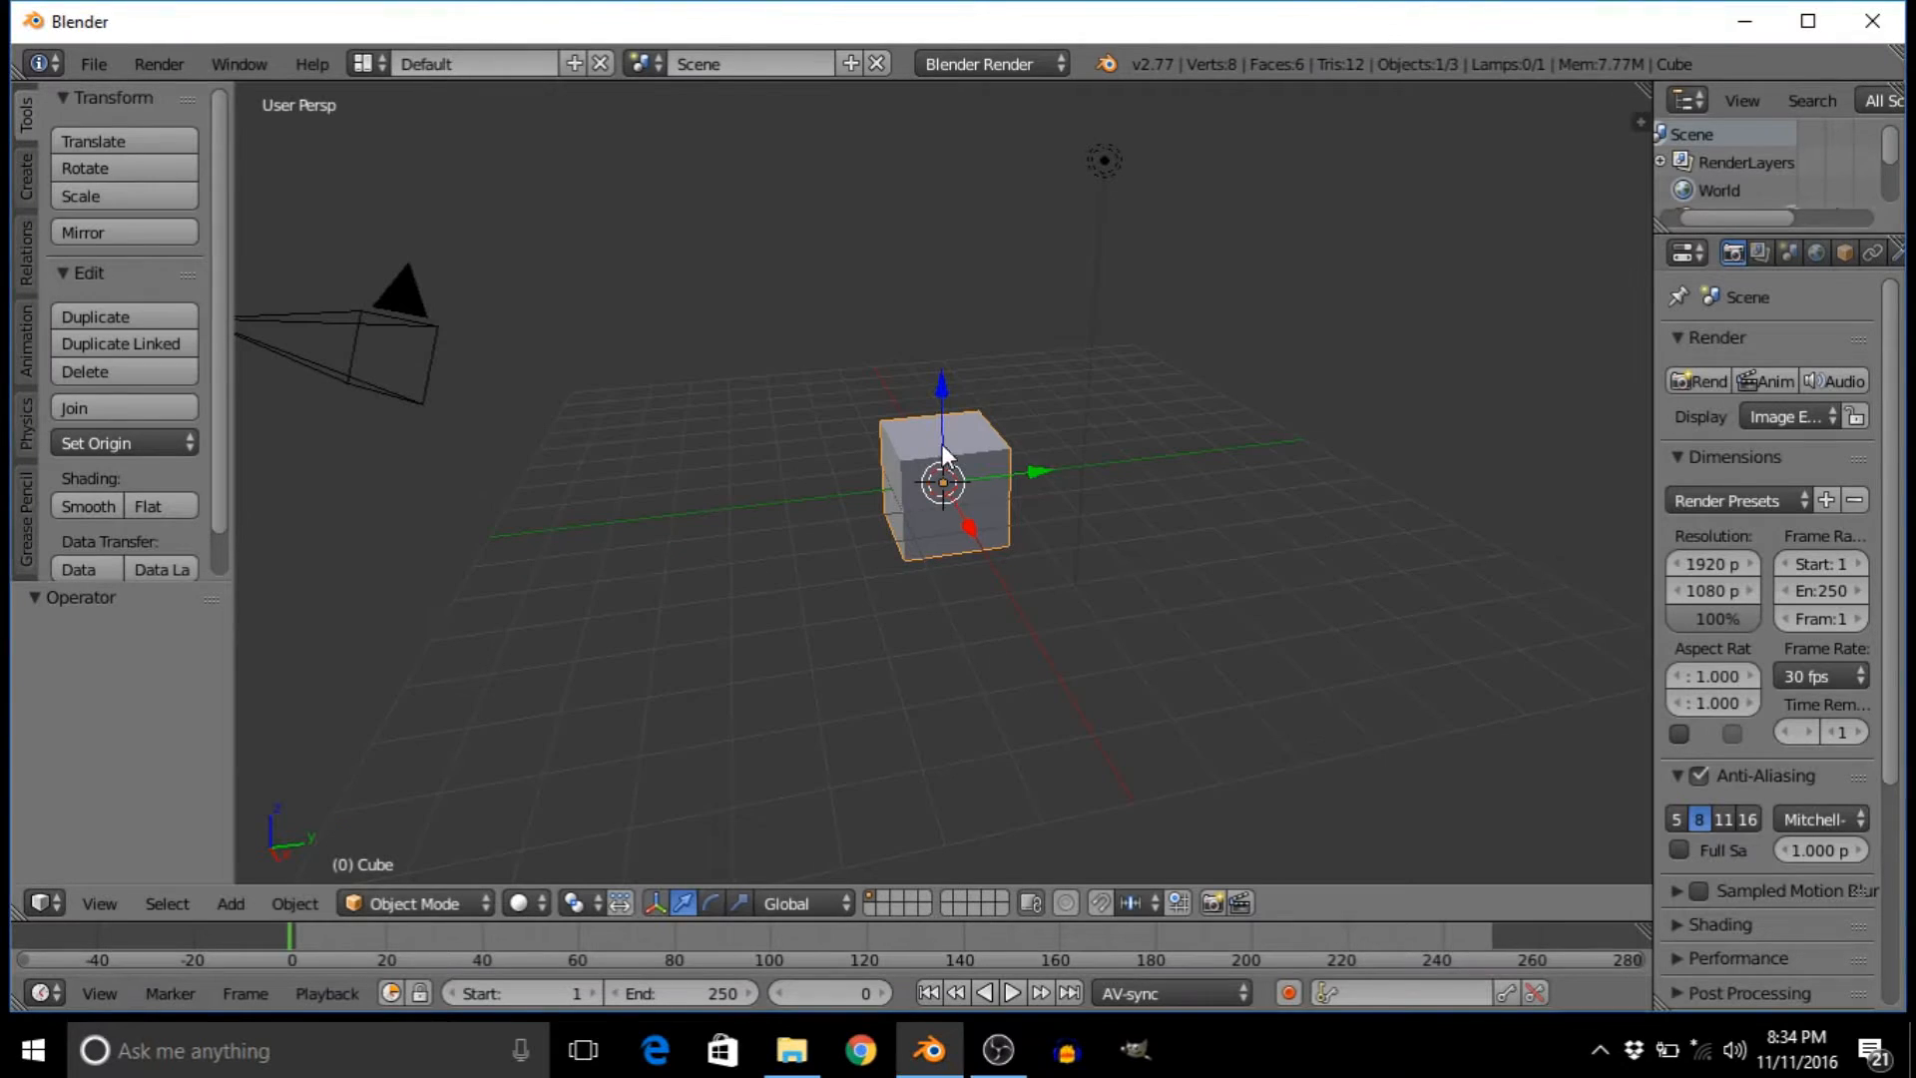
left_click(375, 64)
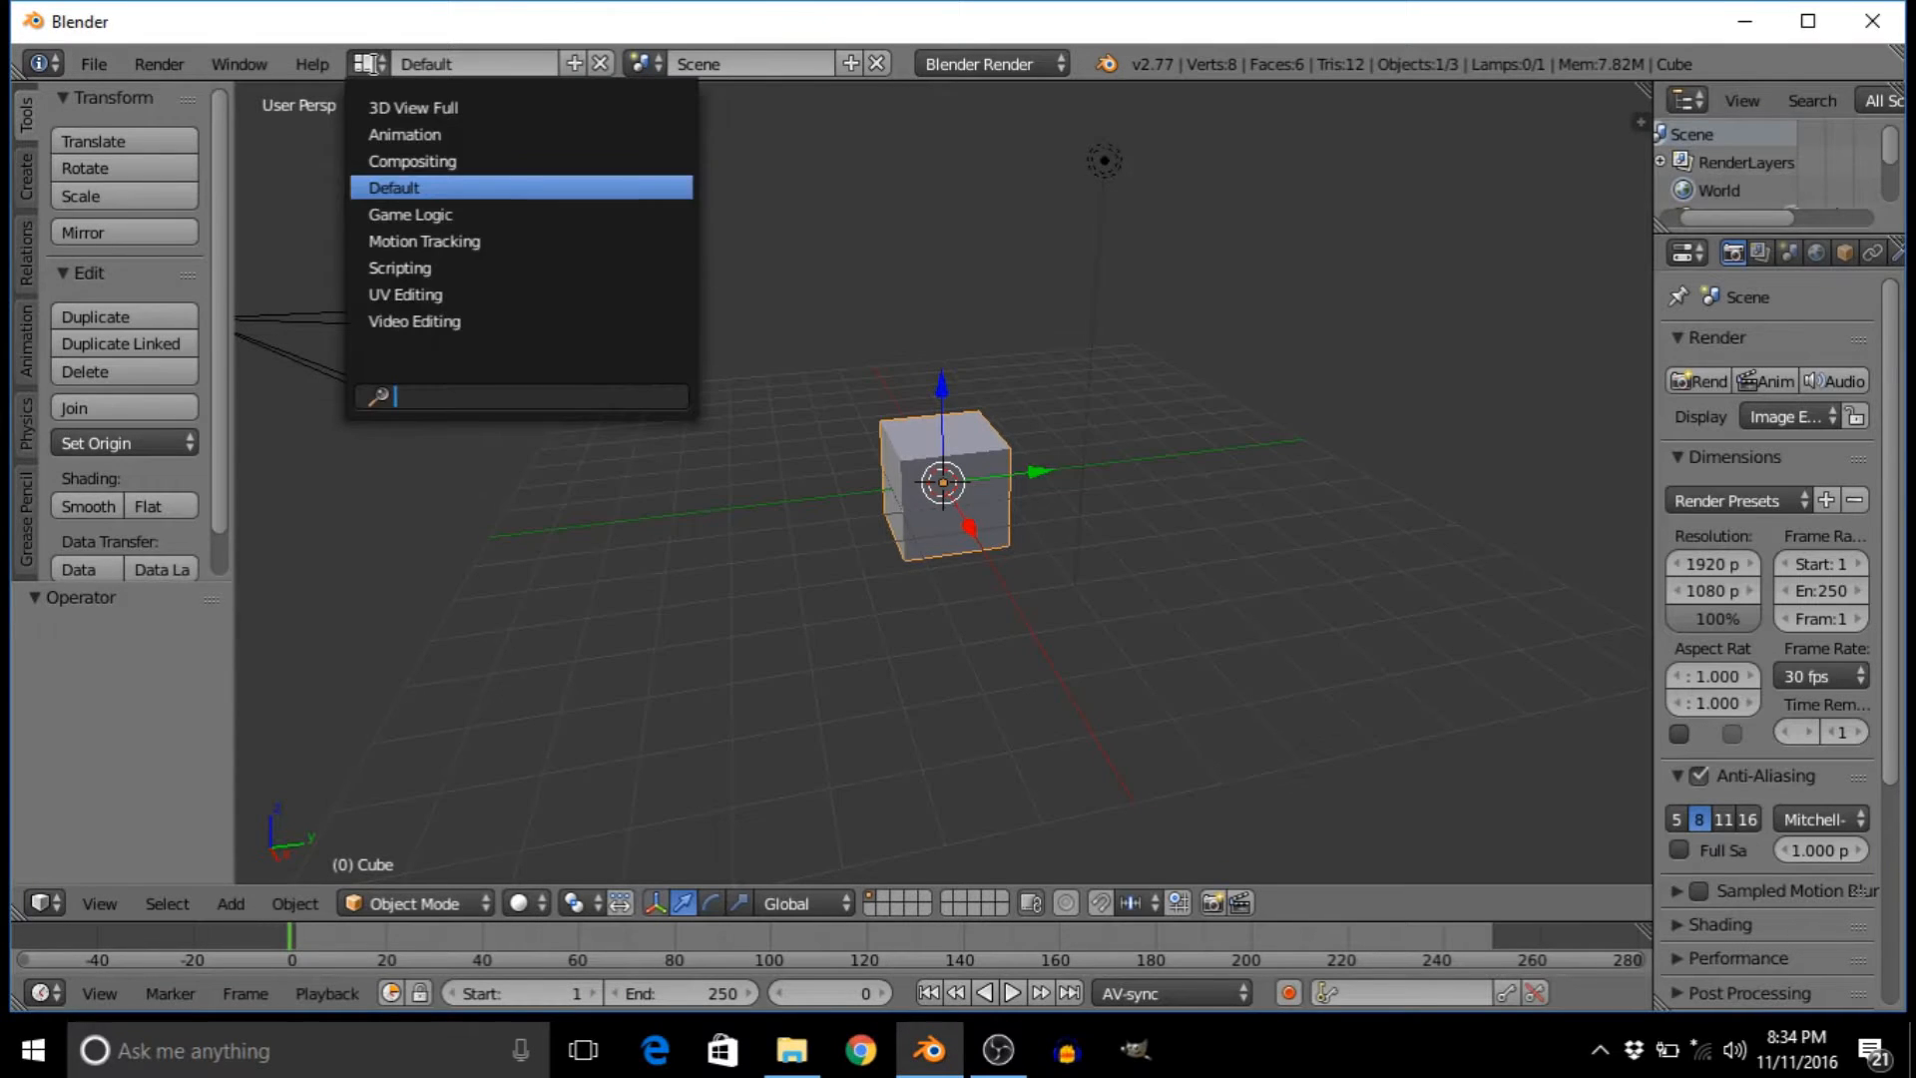
left_click(427, 321)
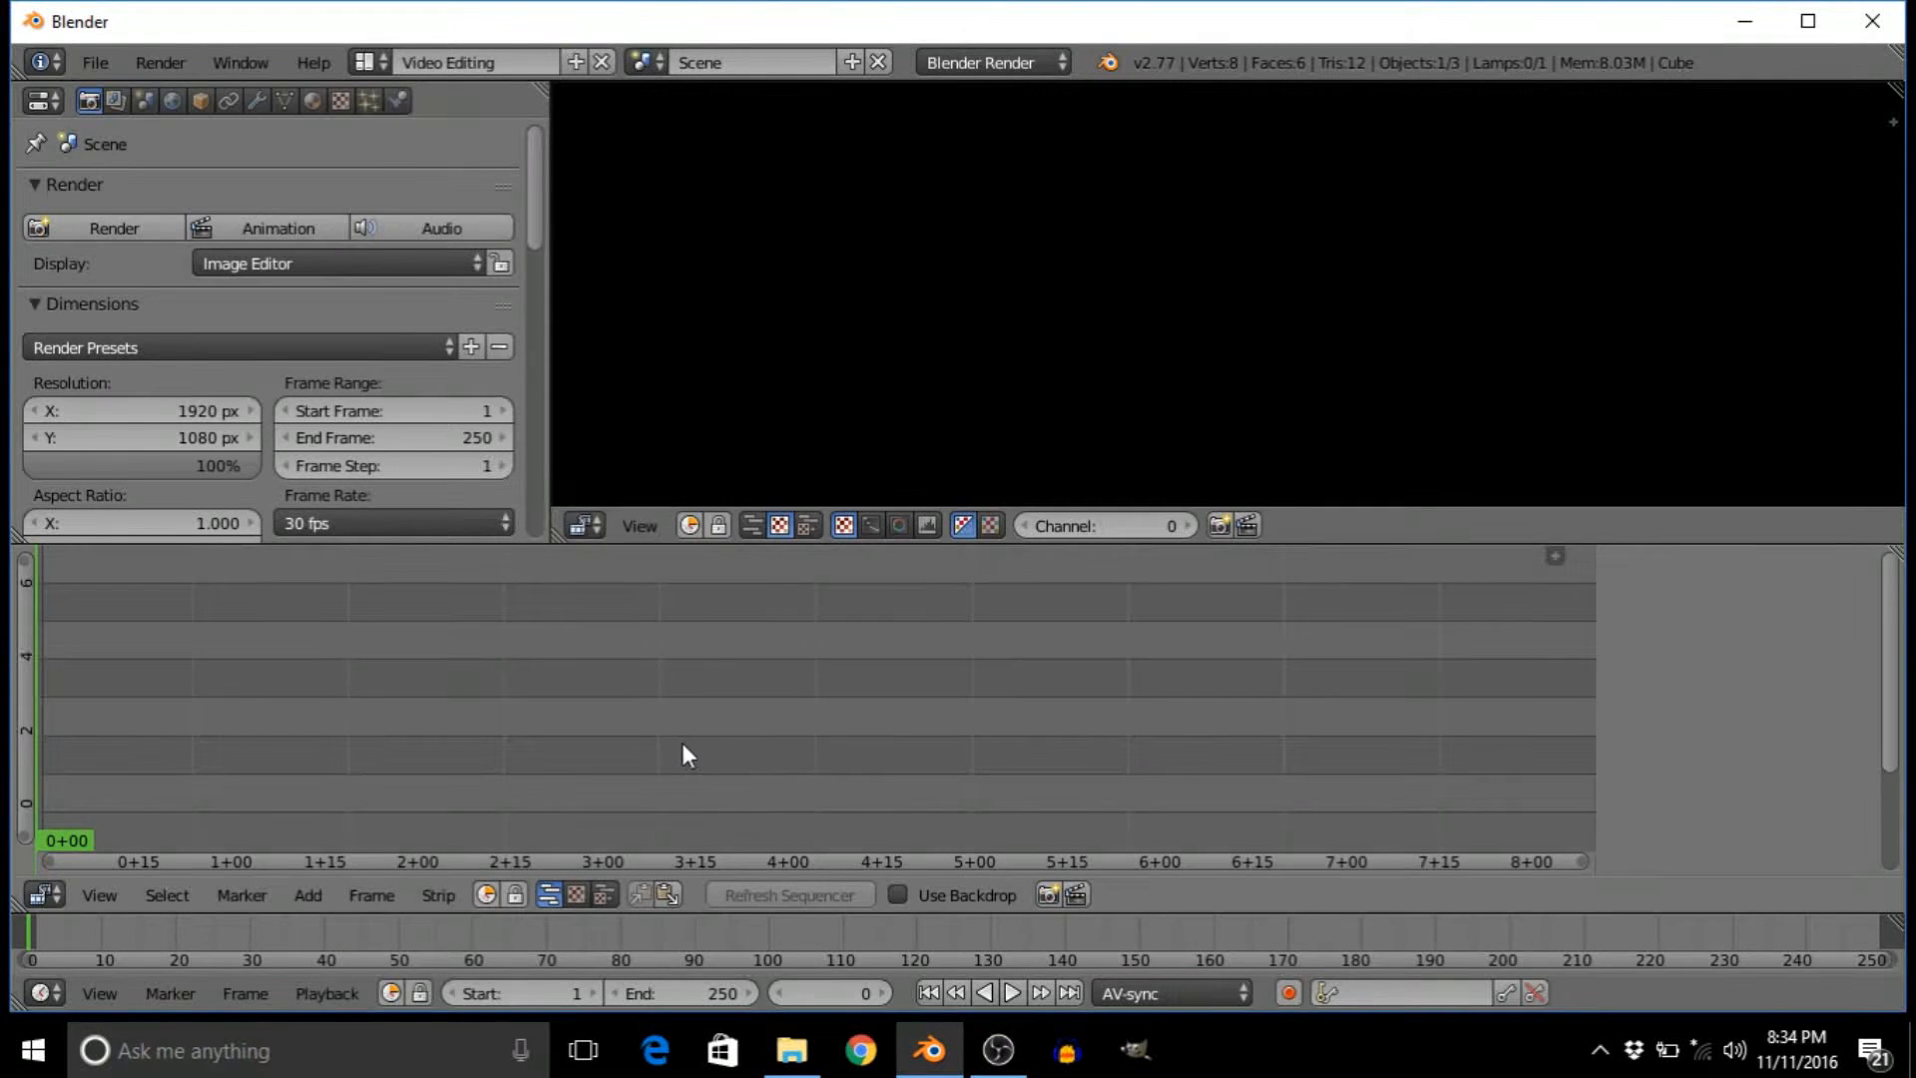
- Switch to File Explorer and browse the clips in the DCIM\100PHOTO folder of the SDHC (E:) drive
left_click(301, 904)
left_click(798, 1056)
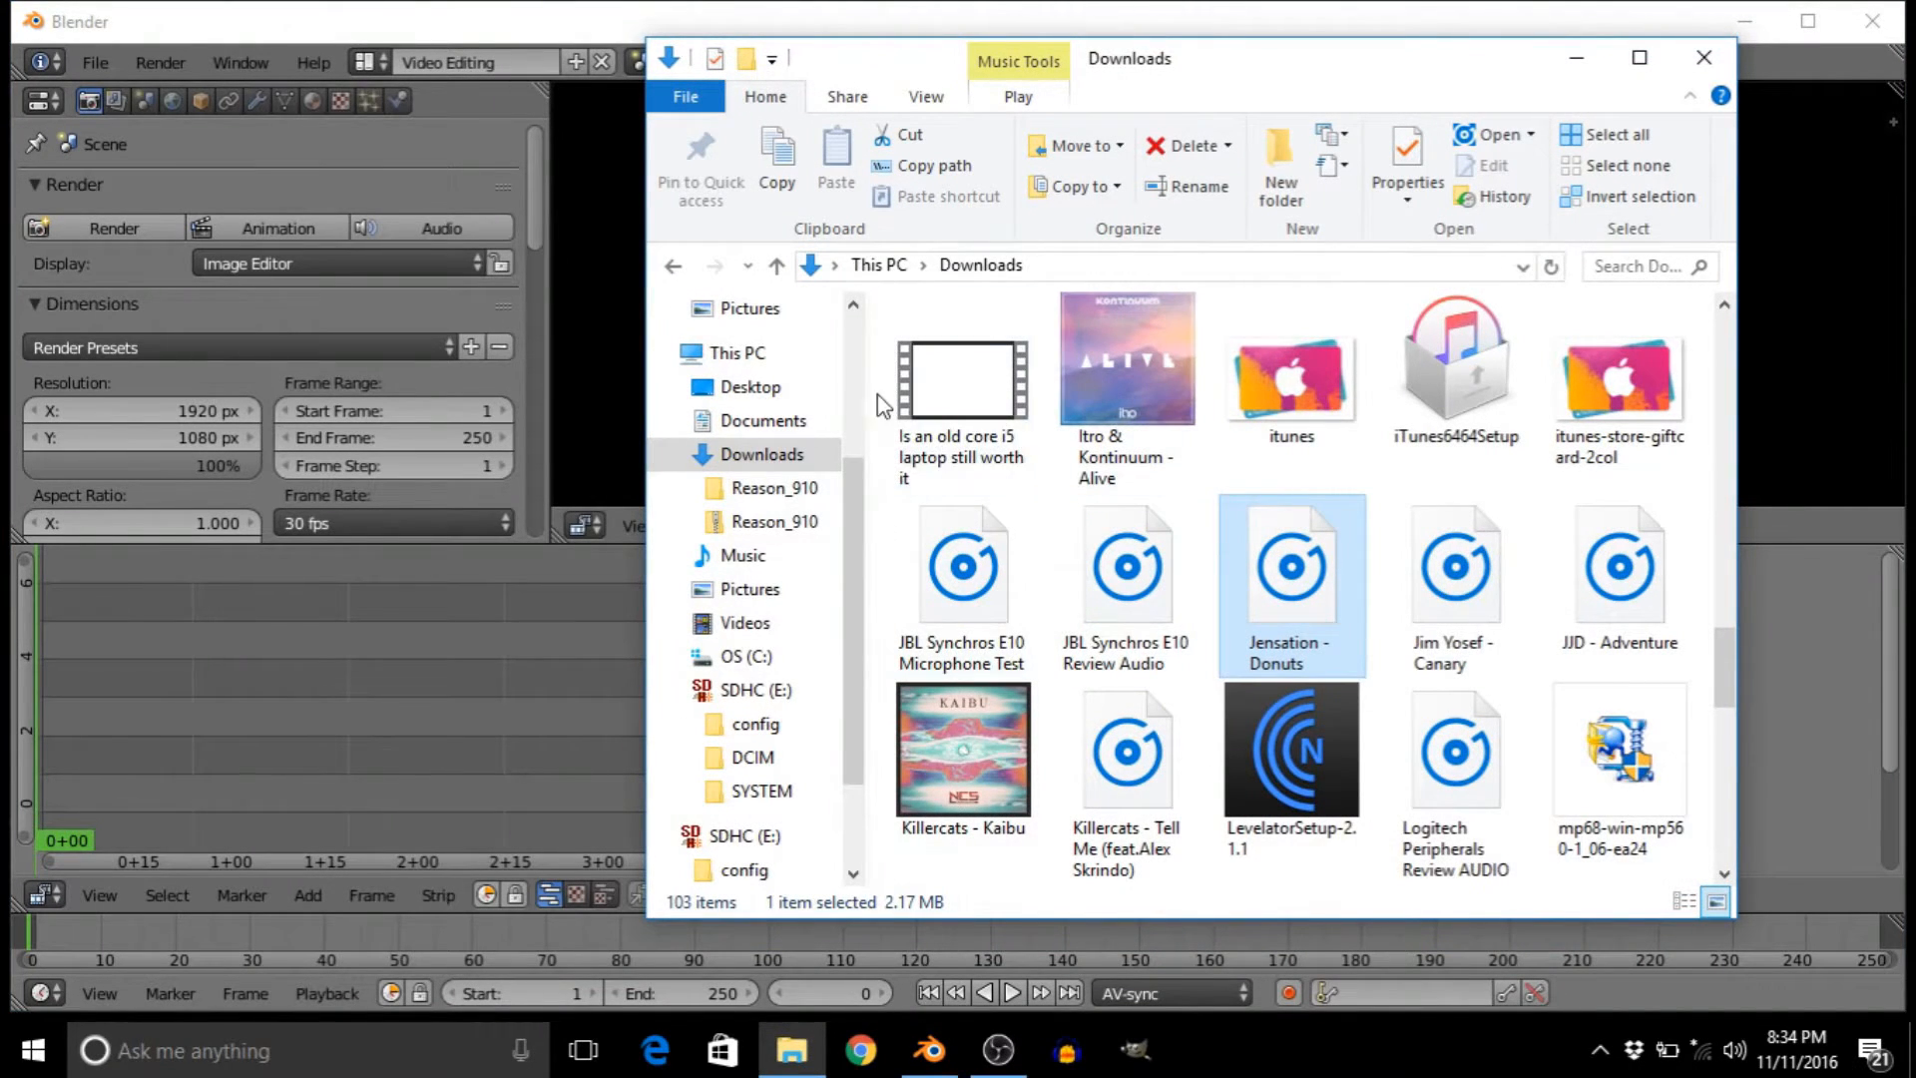
scroll(749, 618, "down", 1)
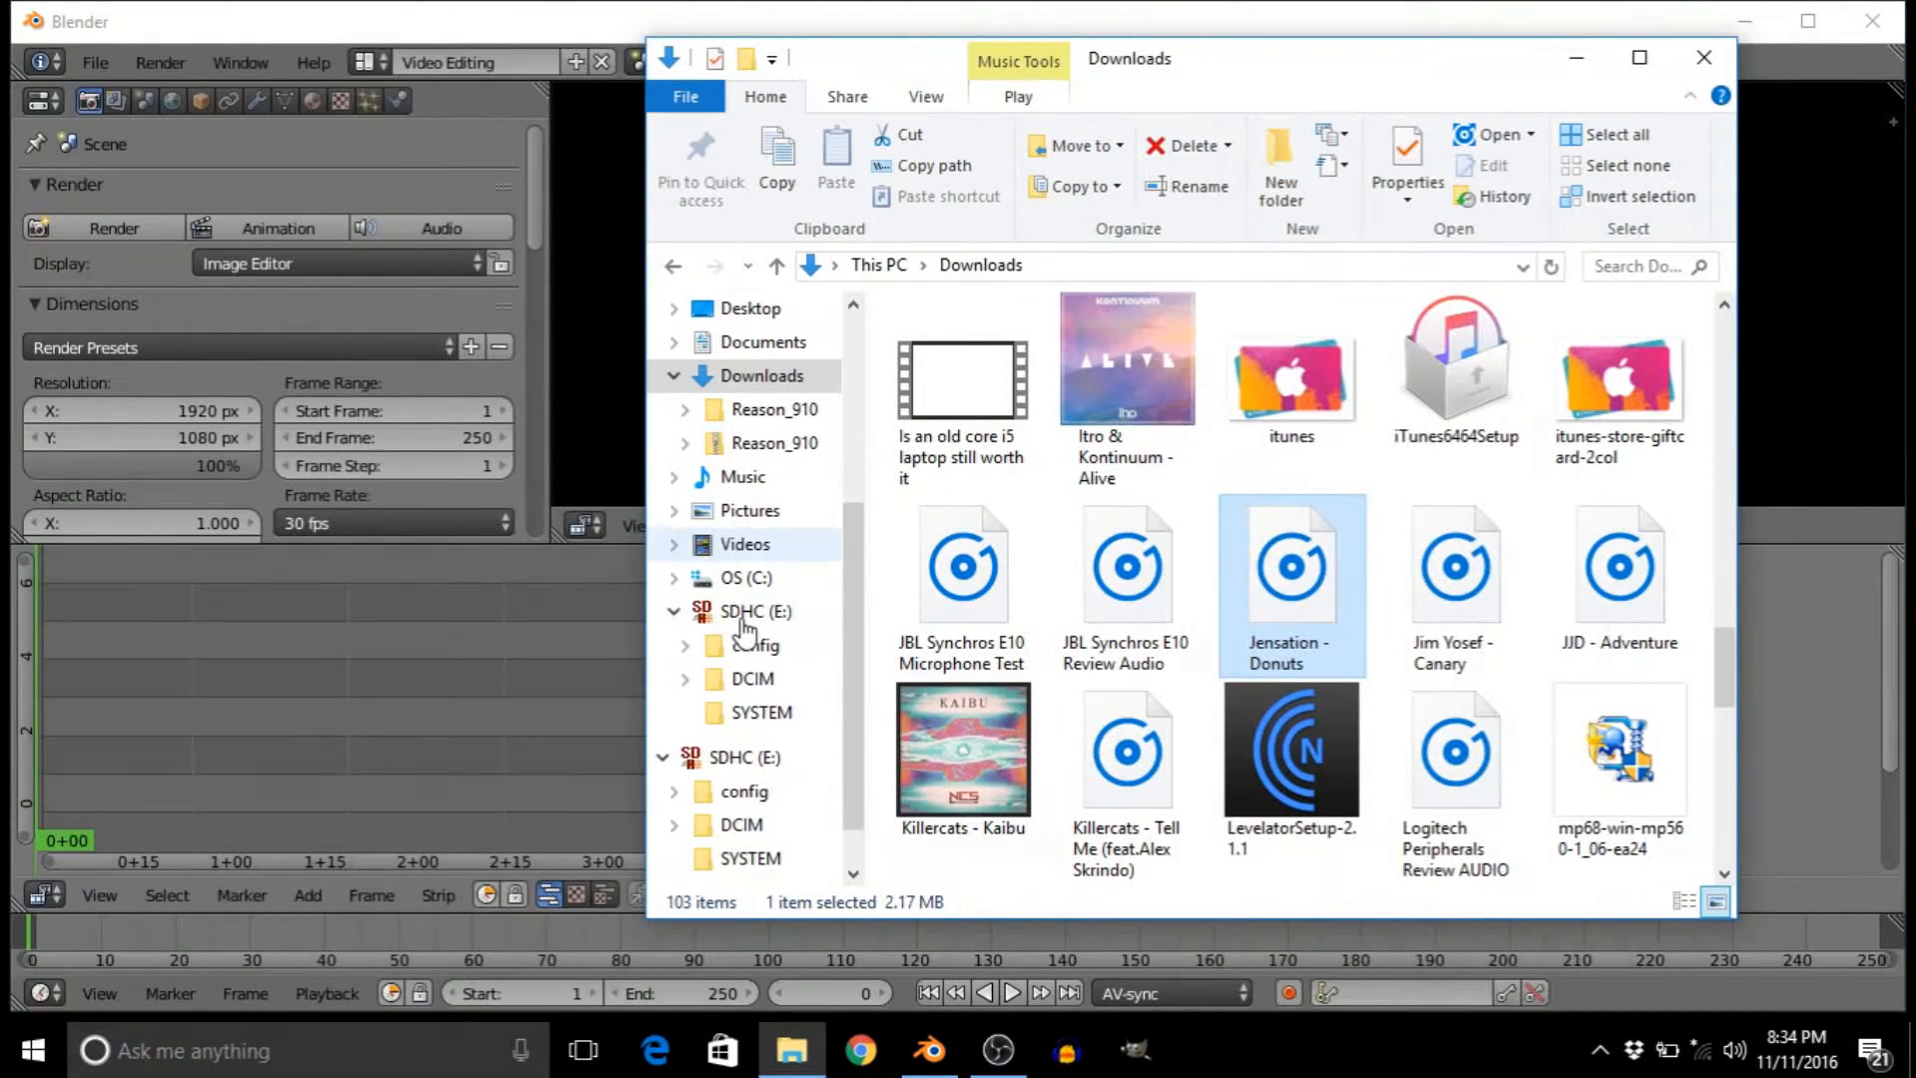
left_click(743, 613)
double_click(1028, 376)
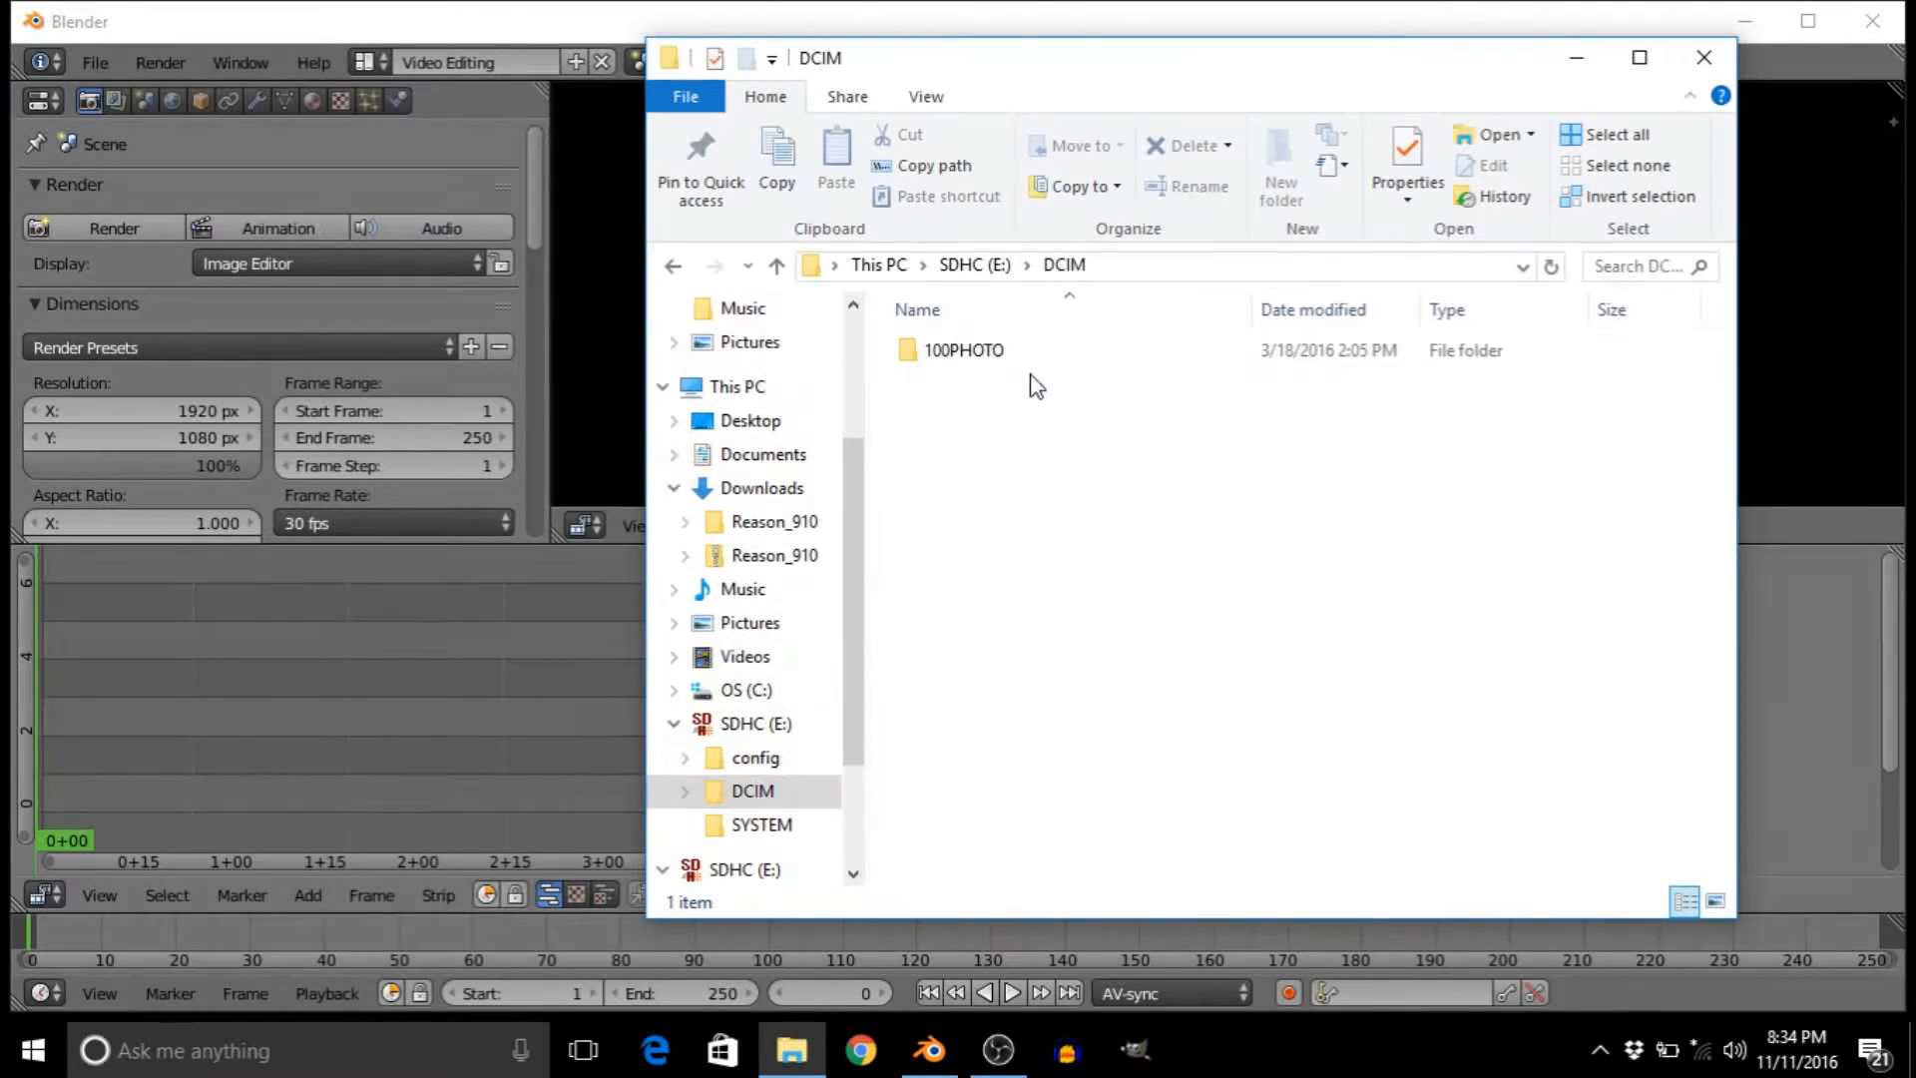
double_click(1044, 351)
left_click_drag(1725, 332, 1724, 848)
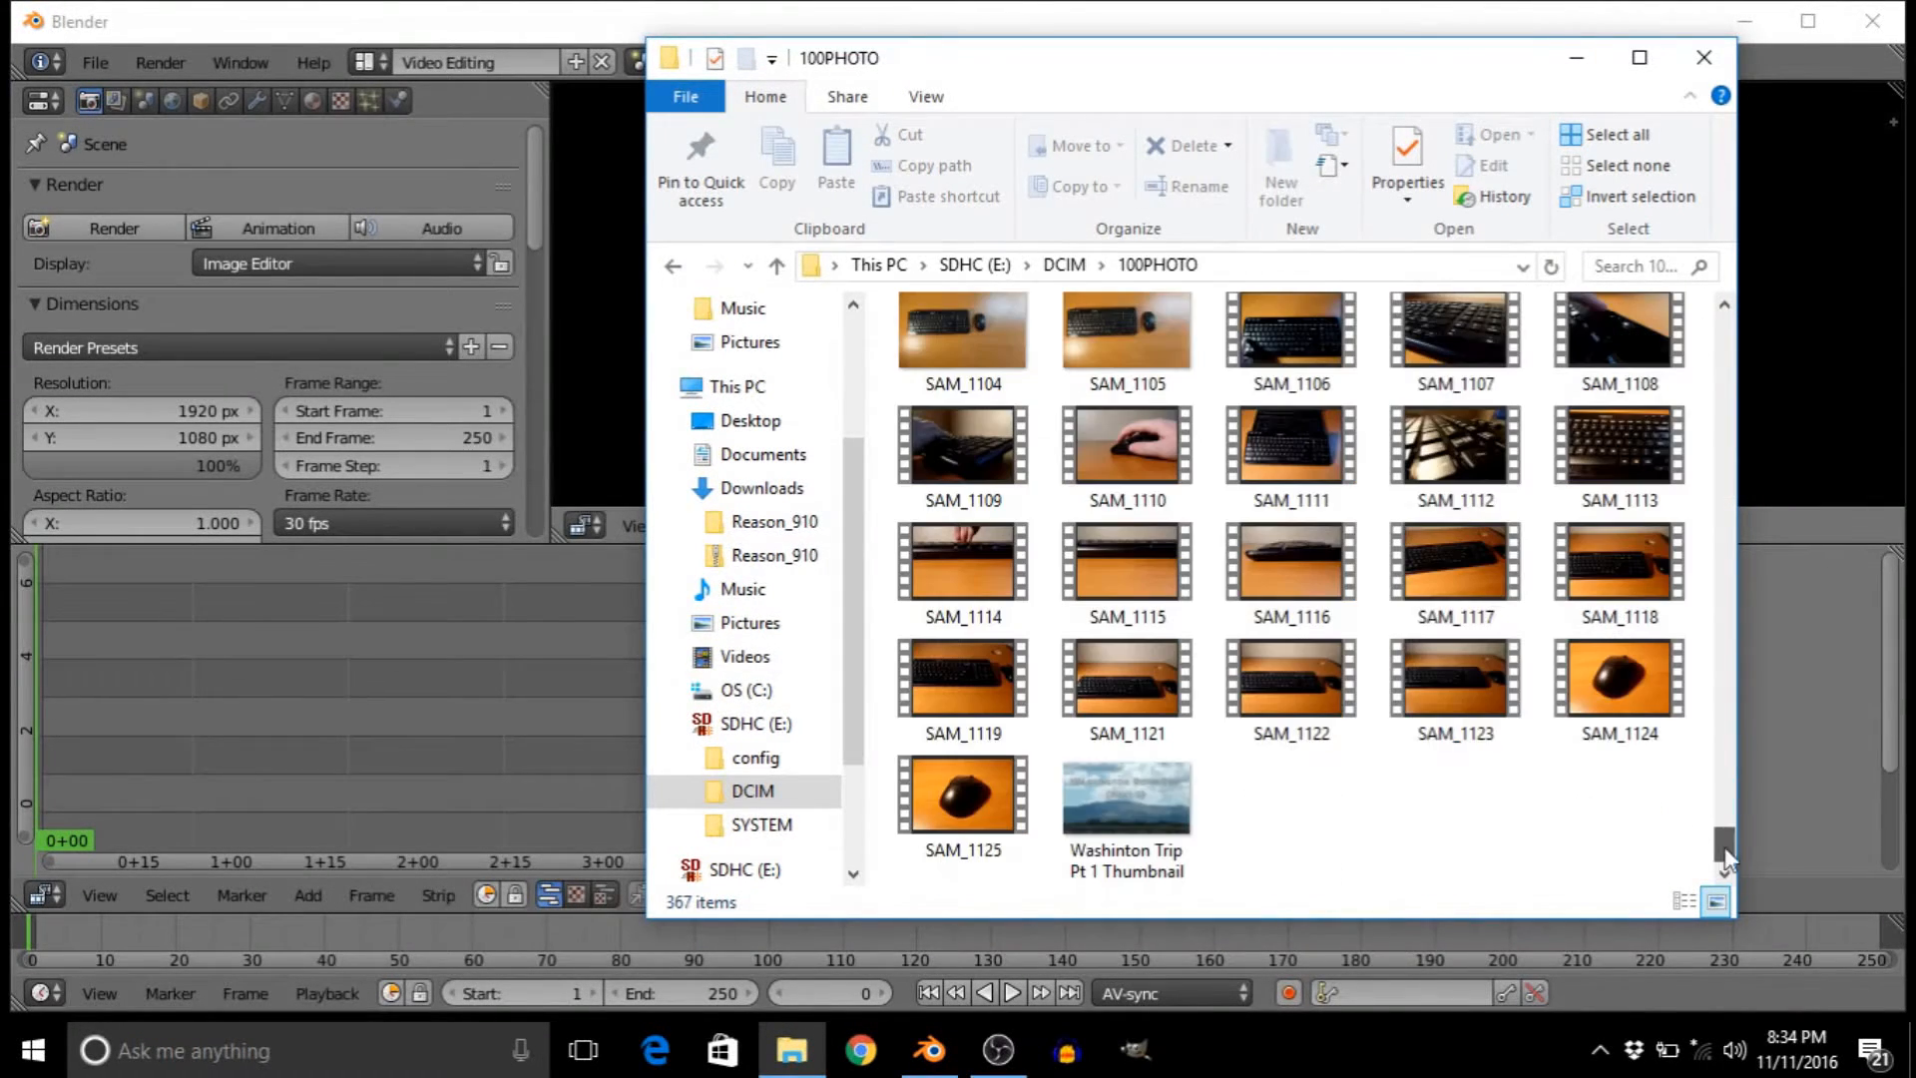
scroll(1293, 622, "up", 5)
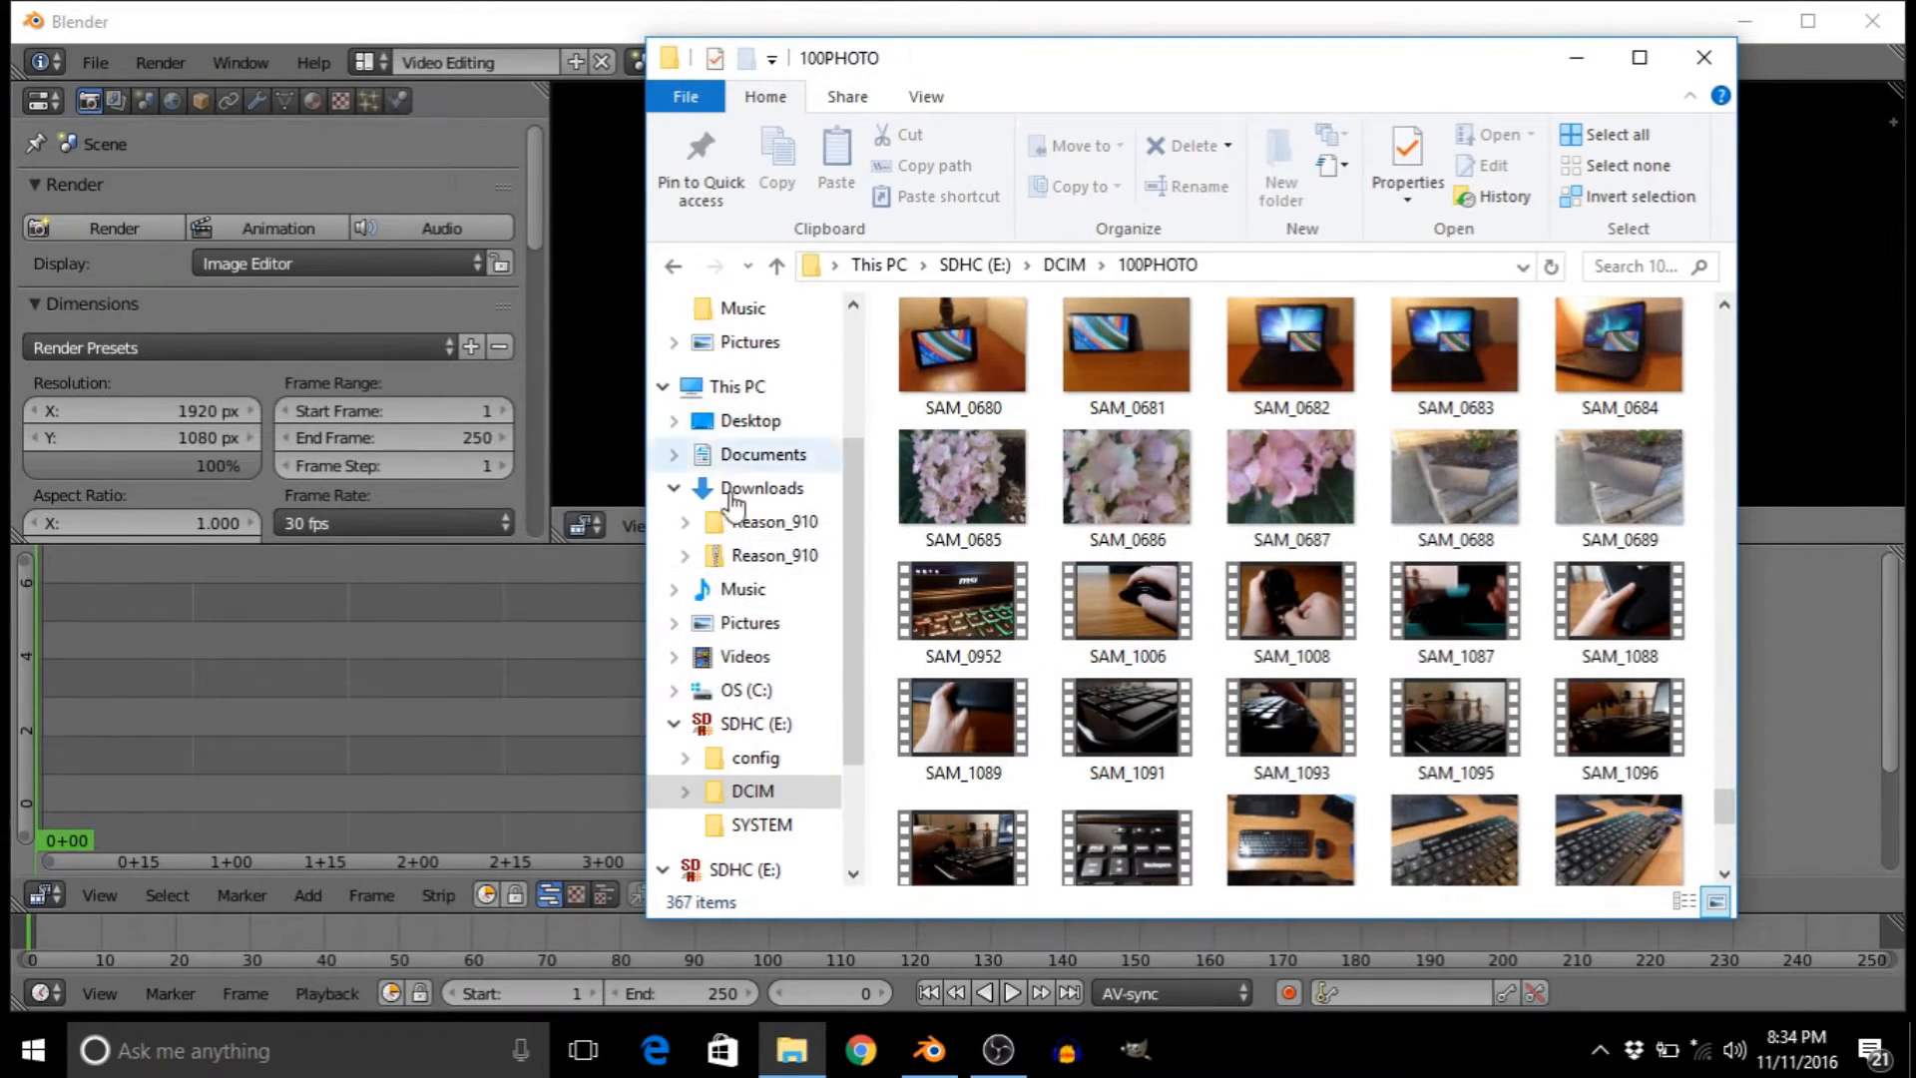
scroll(739, 698, "down", 2)
scroll(793, 619, "up", 4)
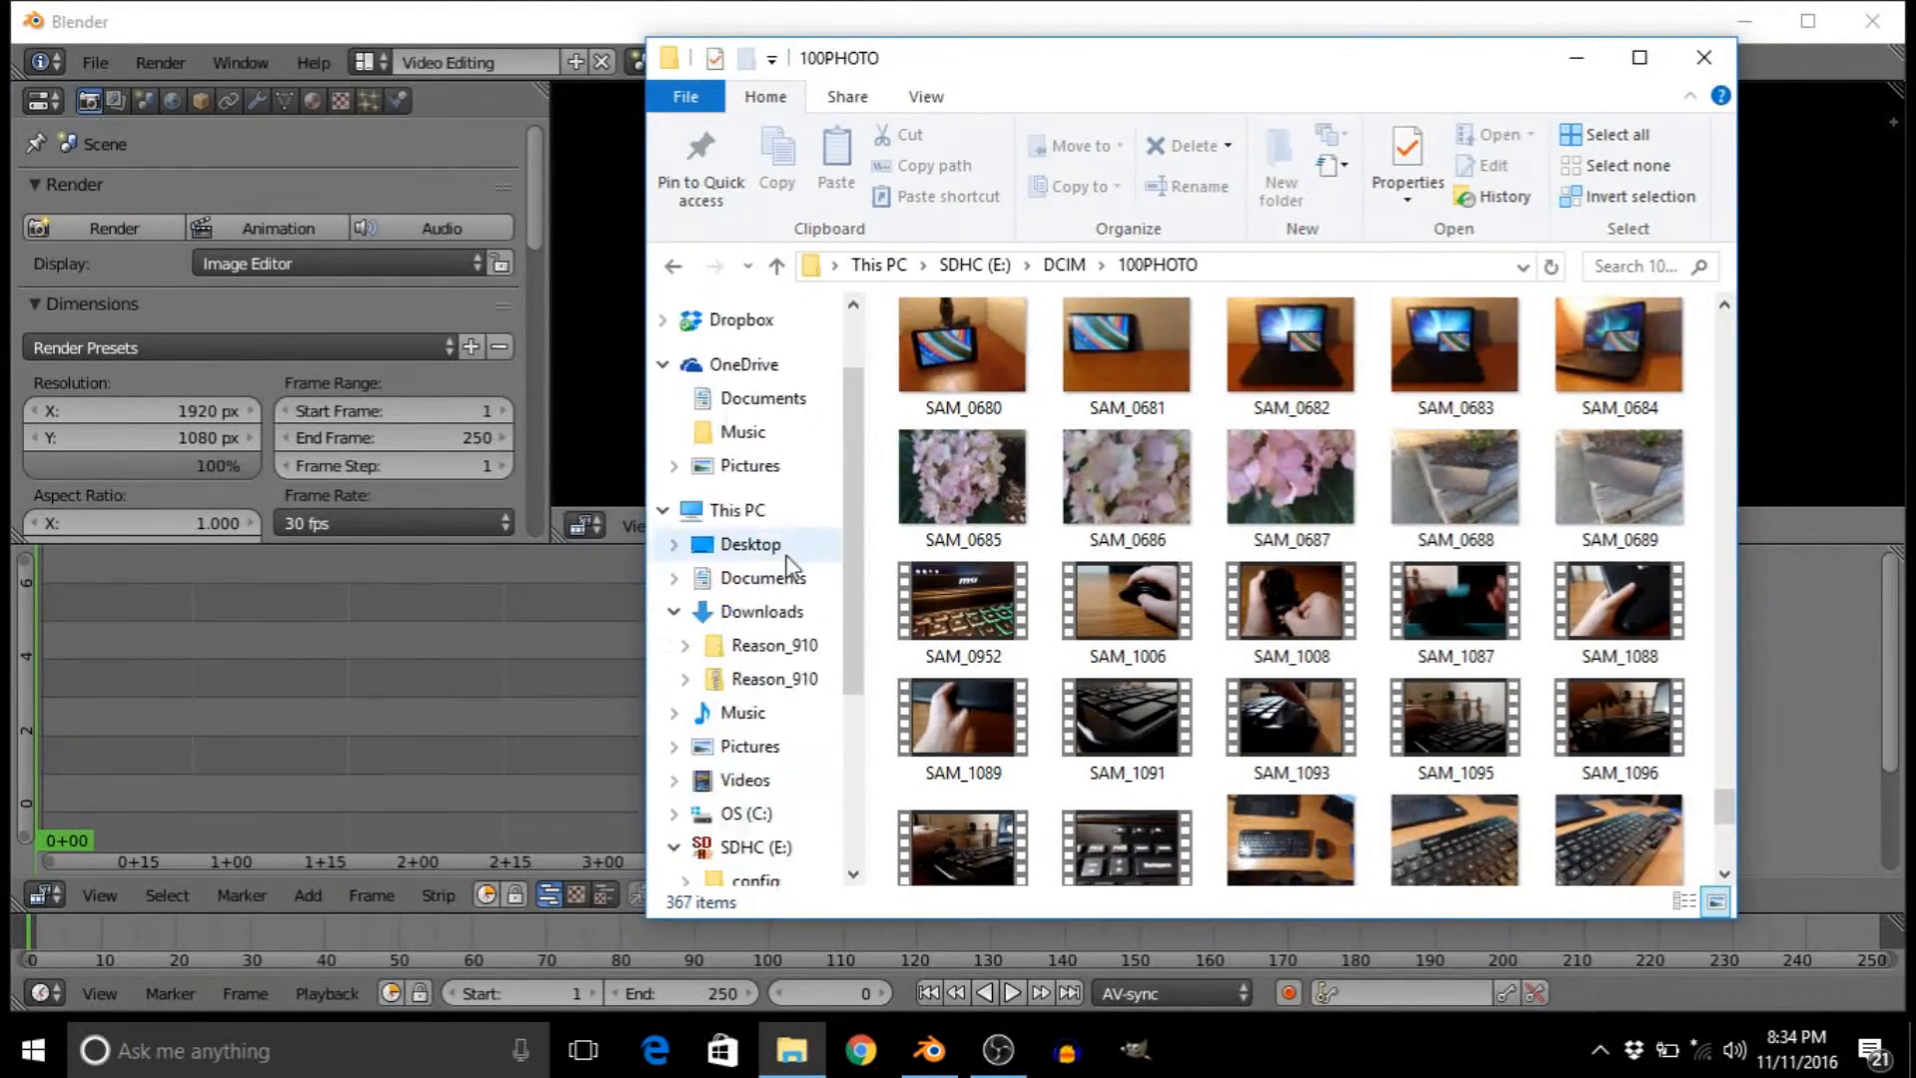
scroll(789, 564, "up", 2)
- Add the 0001-0200 video from the Dropbox folder to channel 1 of Blender's sequencer, starting at frame 0
left_click(731, 420)
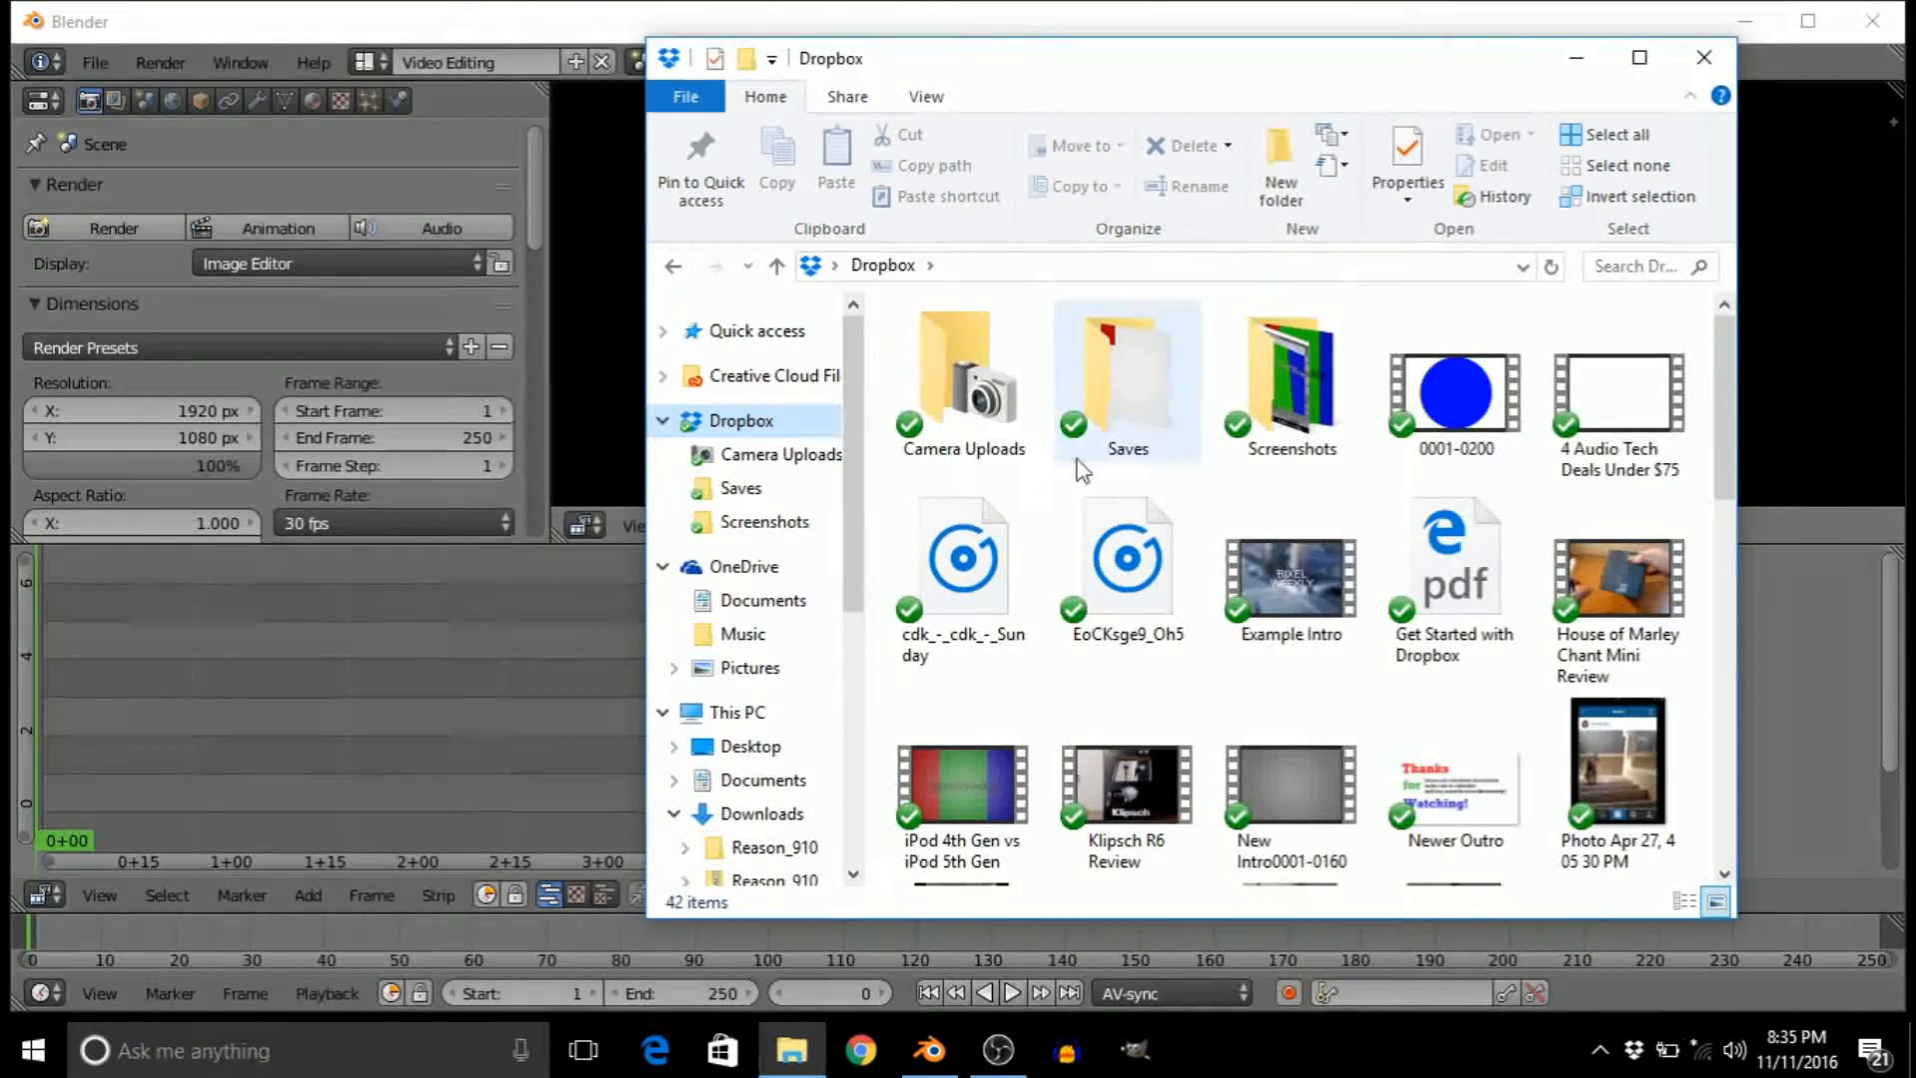
left_click(1456, 399)
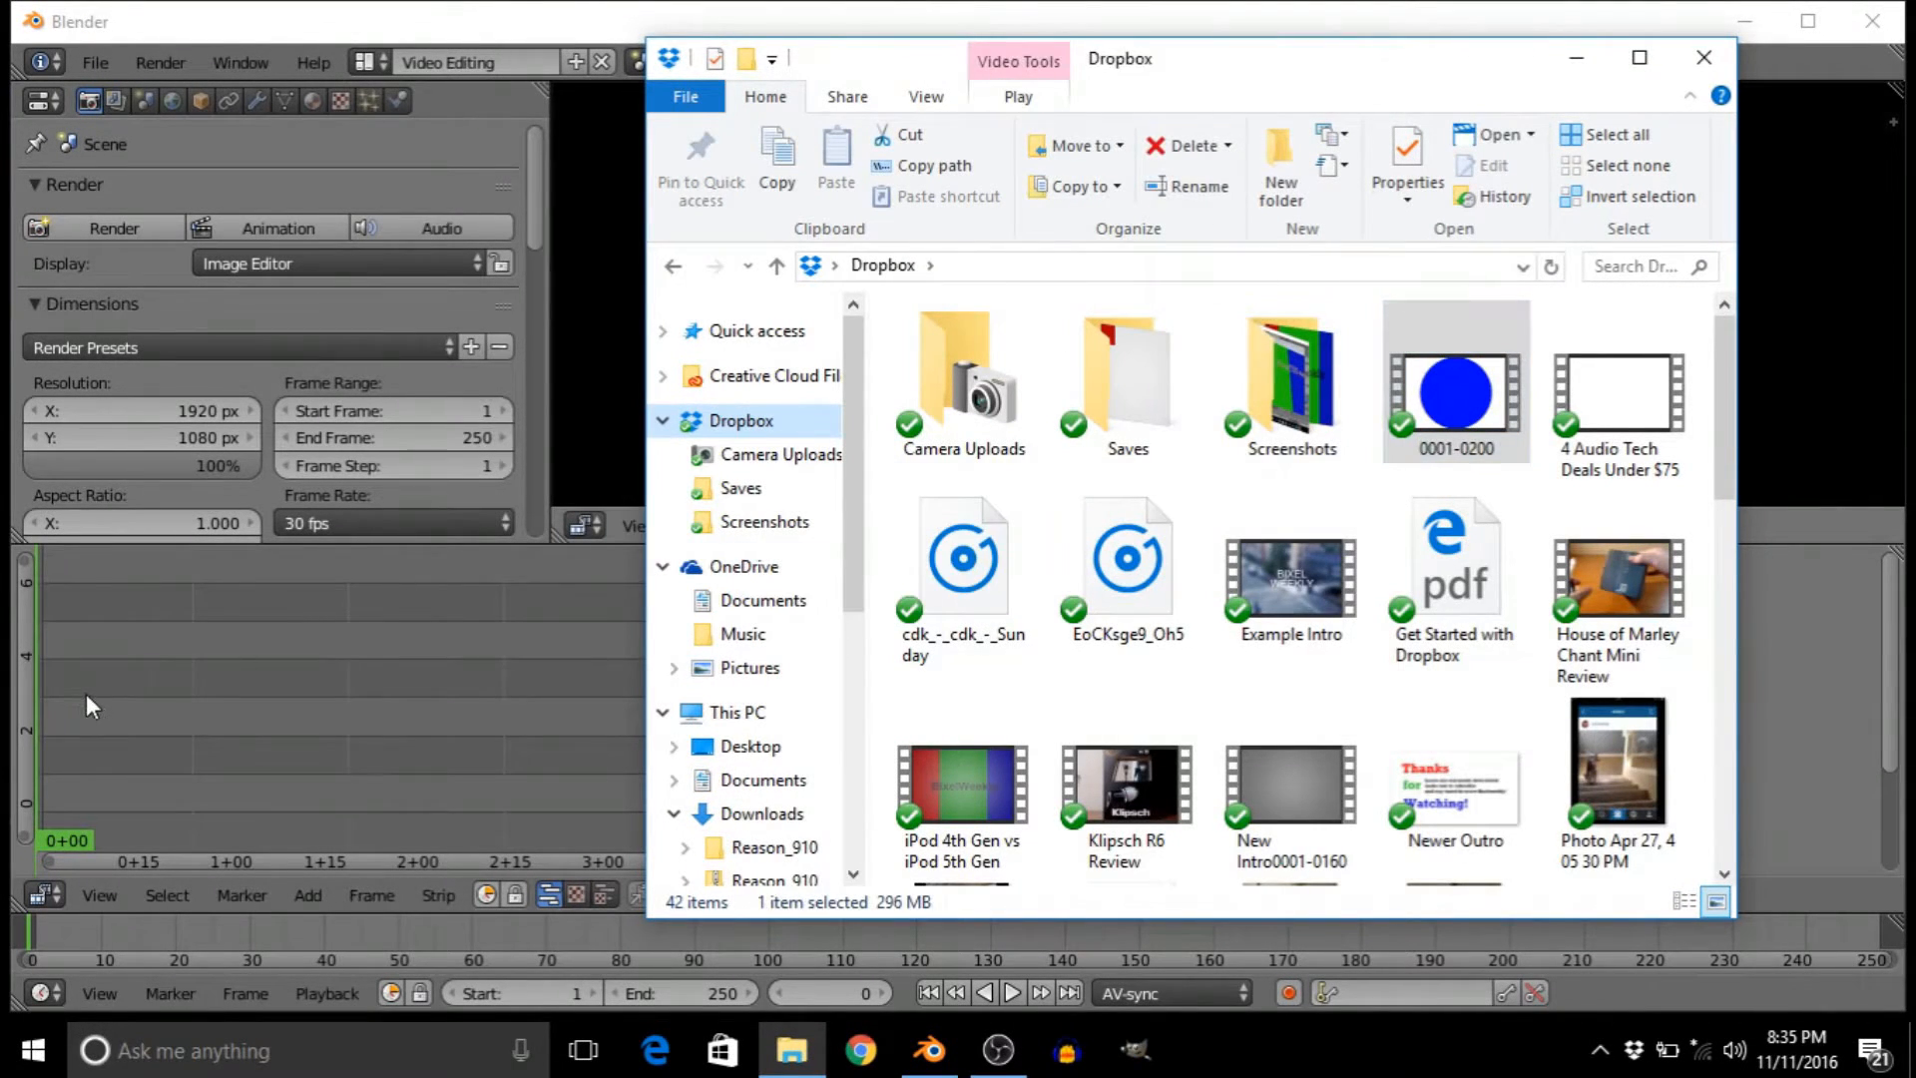
left_click_drag(89, 705, 75, 788)
left_click(1576, 57)
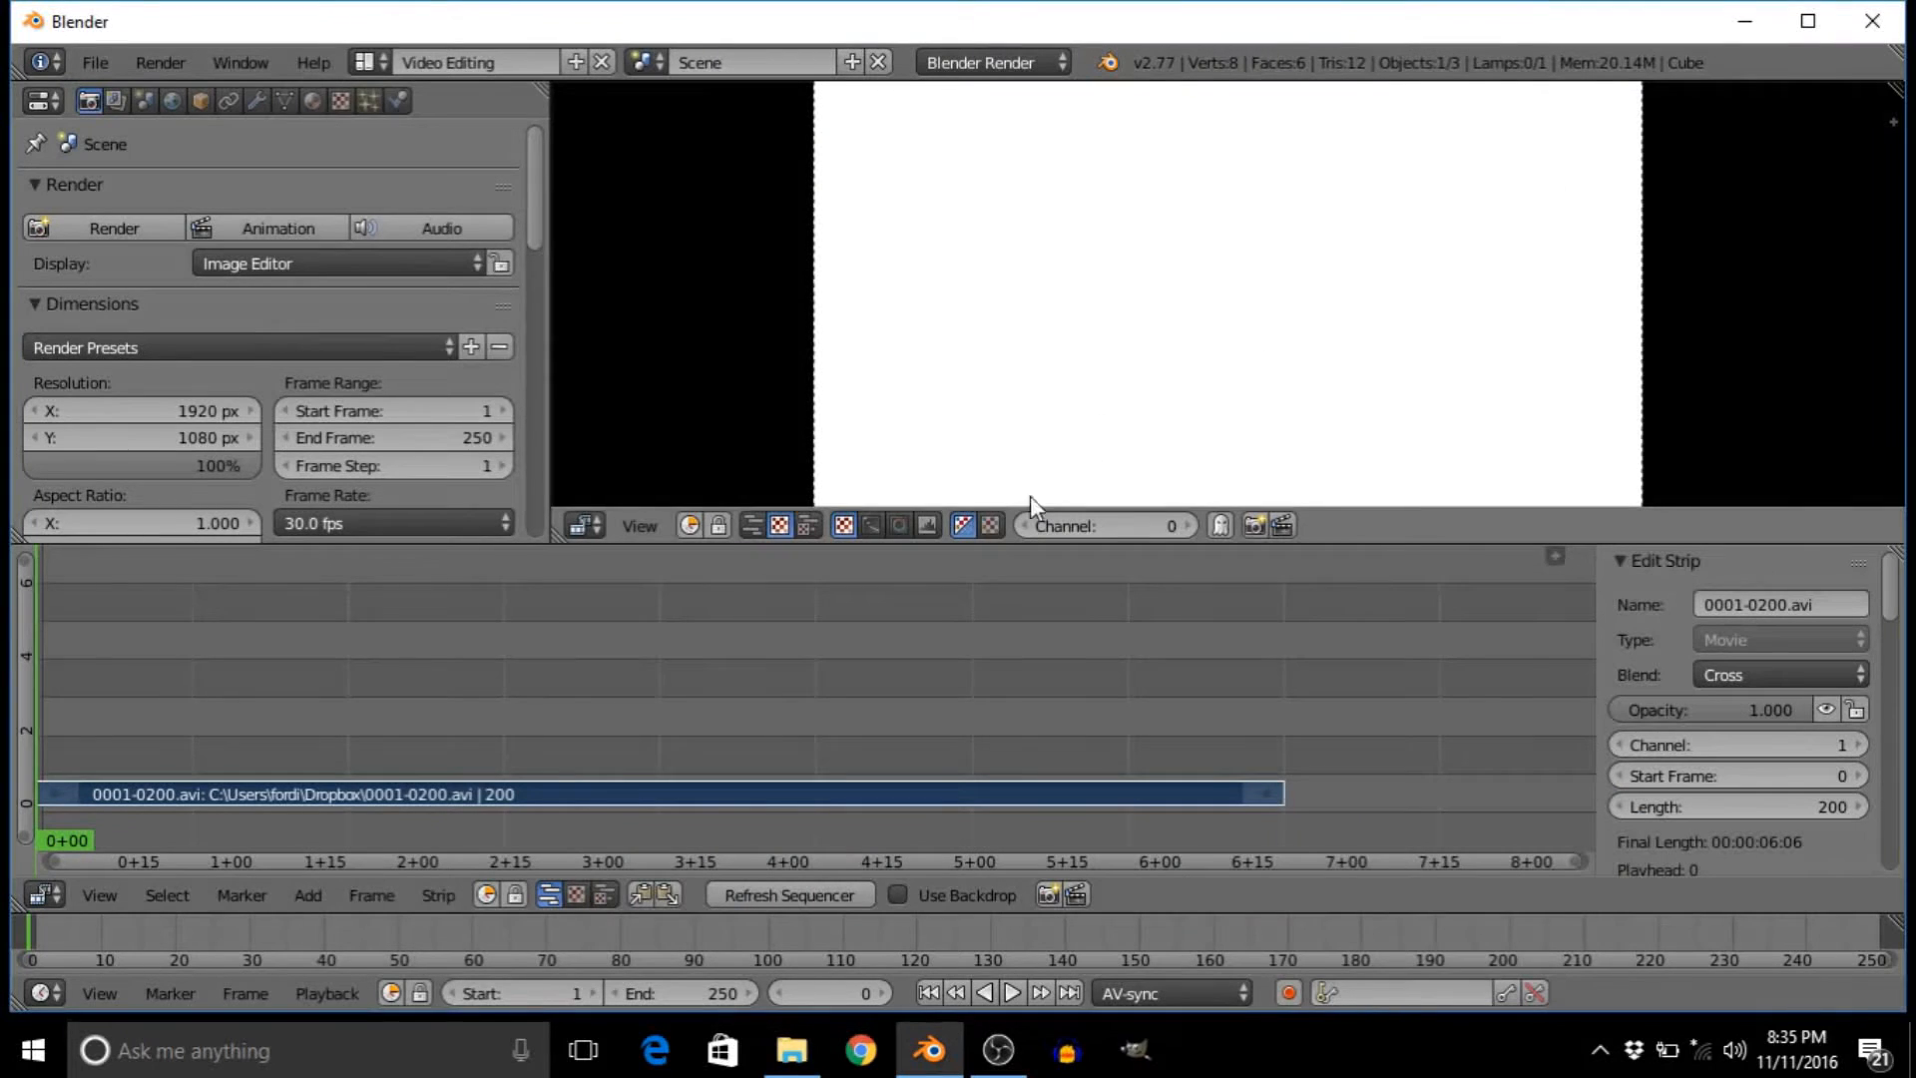
- Play and scrub through the 0001-0200 clip to preview it, and stop the playback at frame 69
key("alt+a")
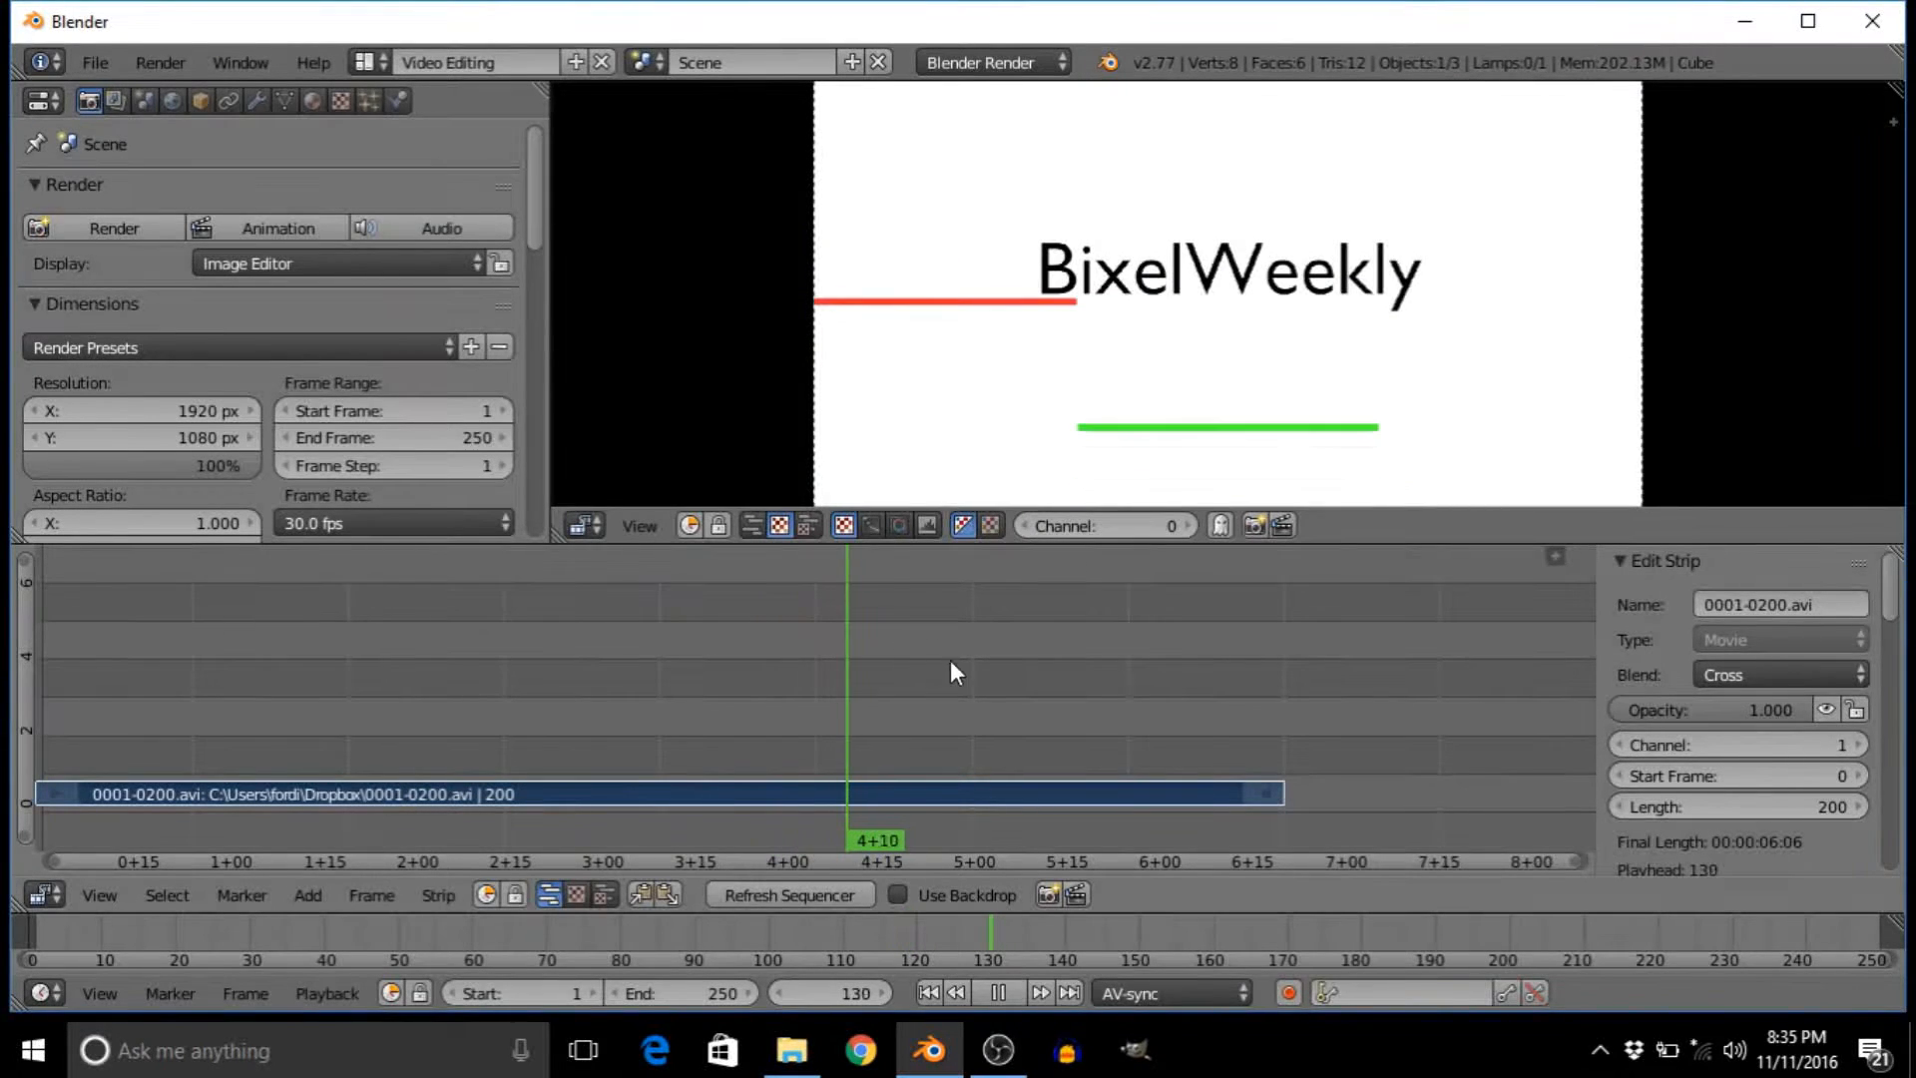
left_click_drag(1239, 667, 1281, 759)
key("alt+a")
scroll(992, 699, "down", 5)
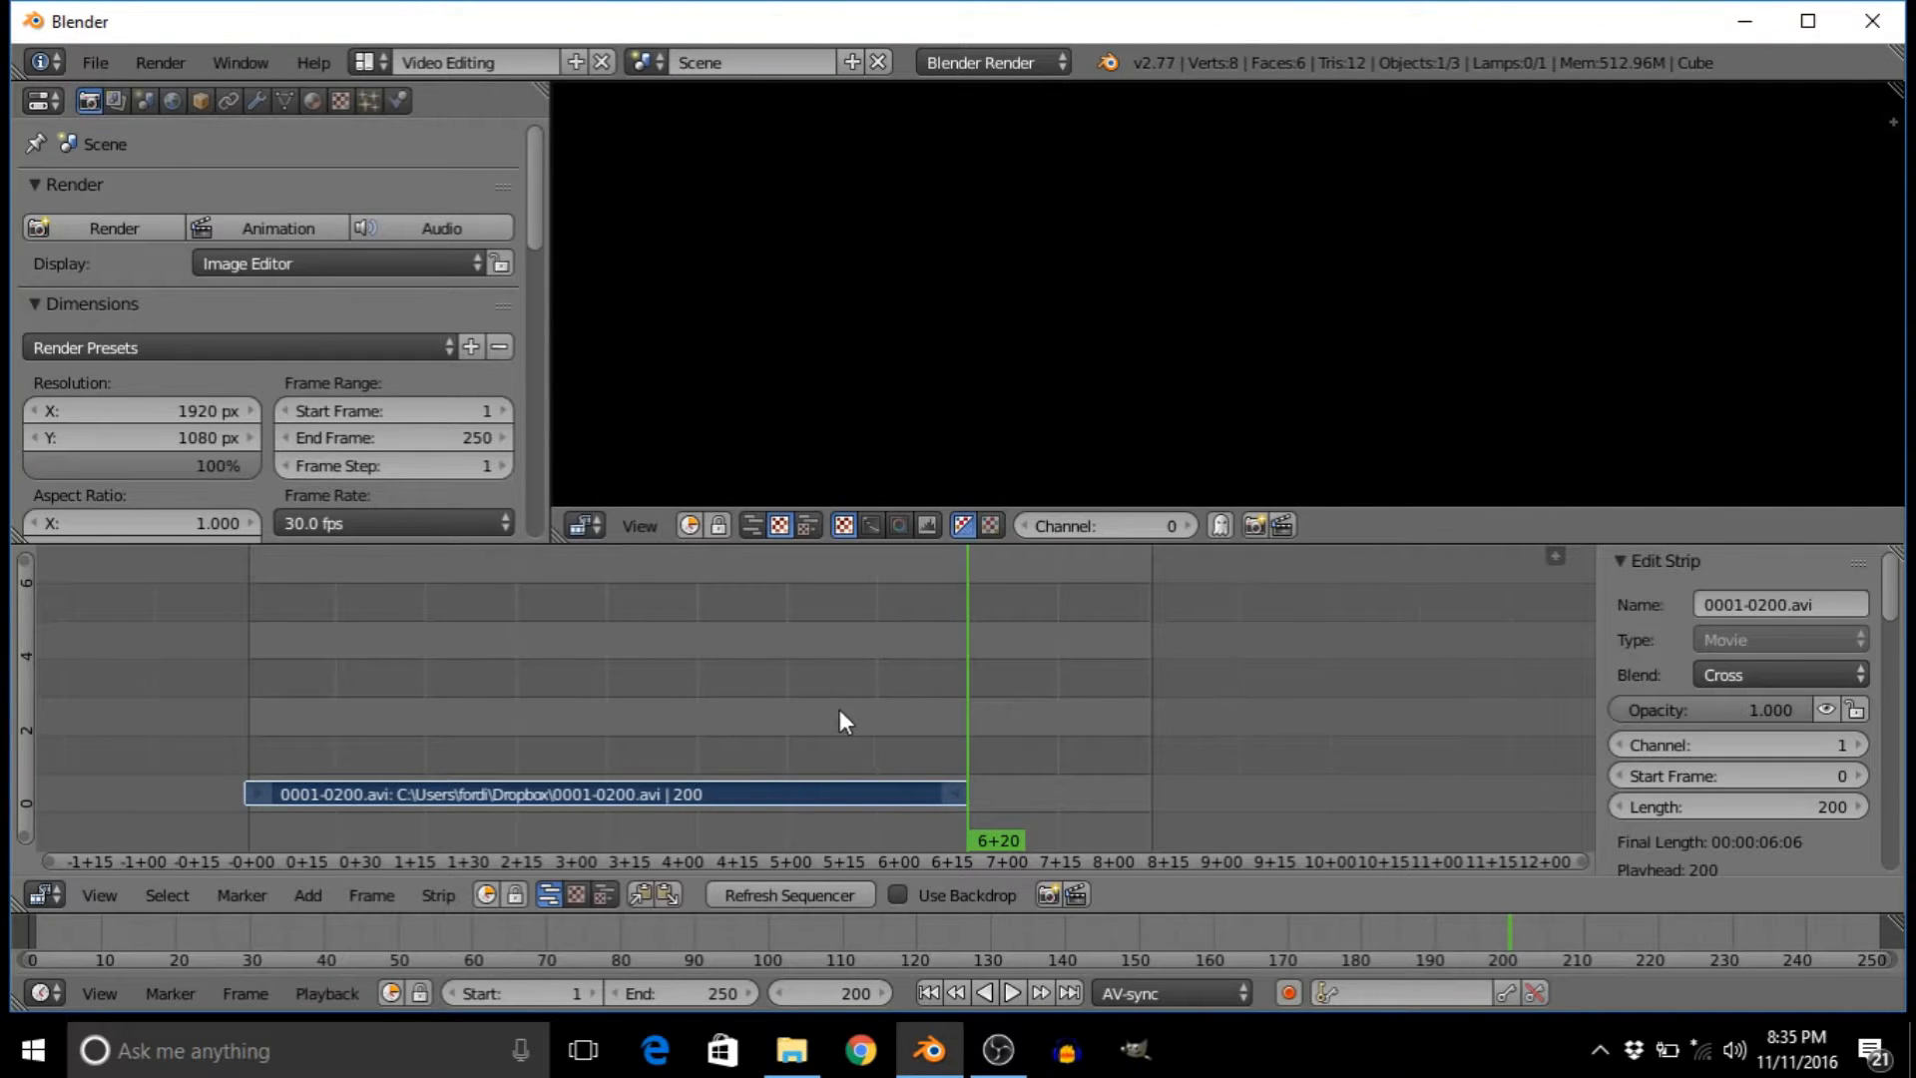
left_click(1020, 996)
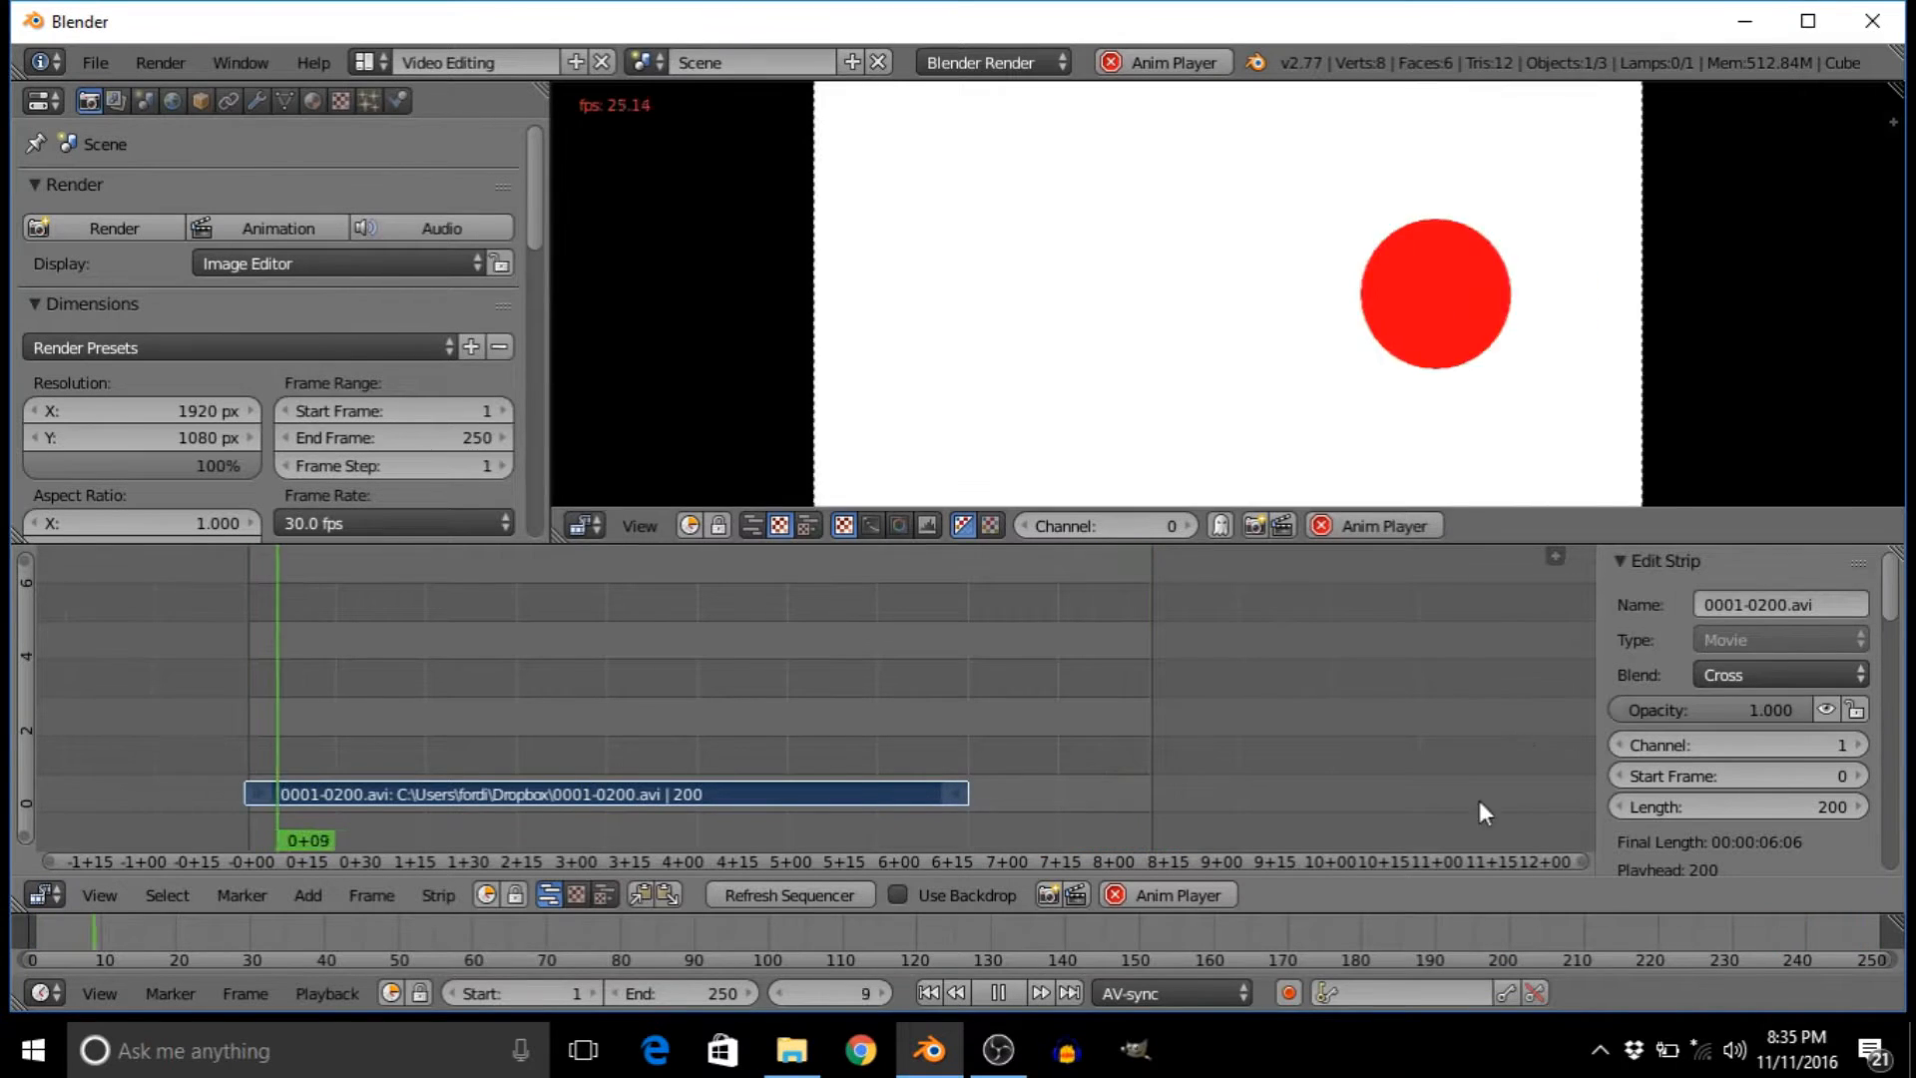
left_click(999, 993)
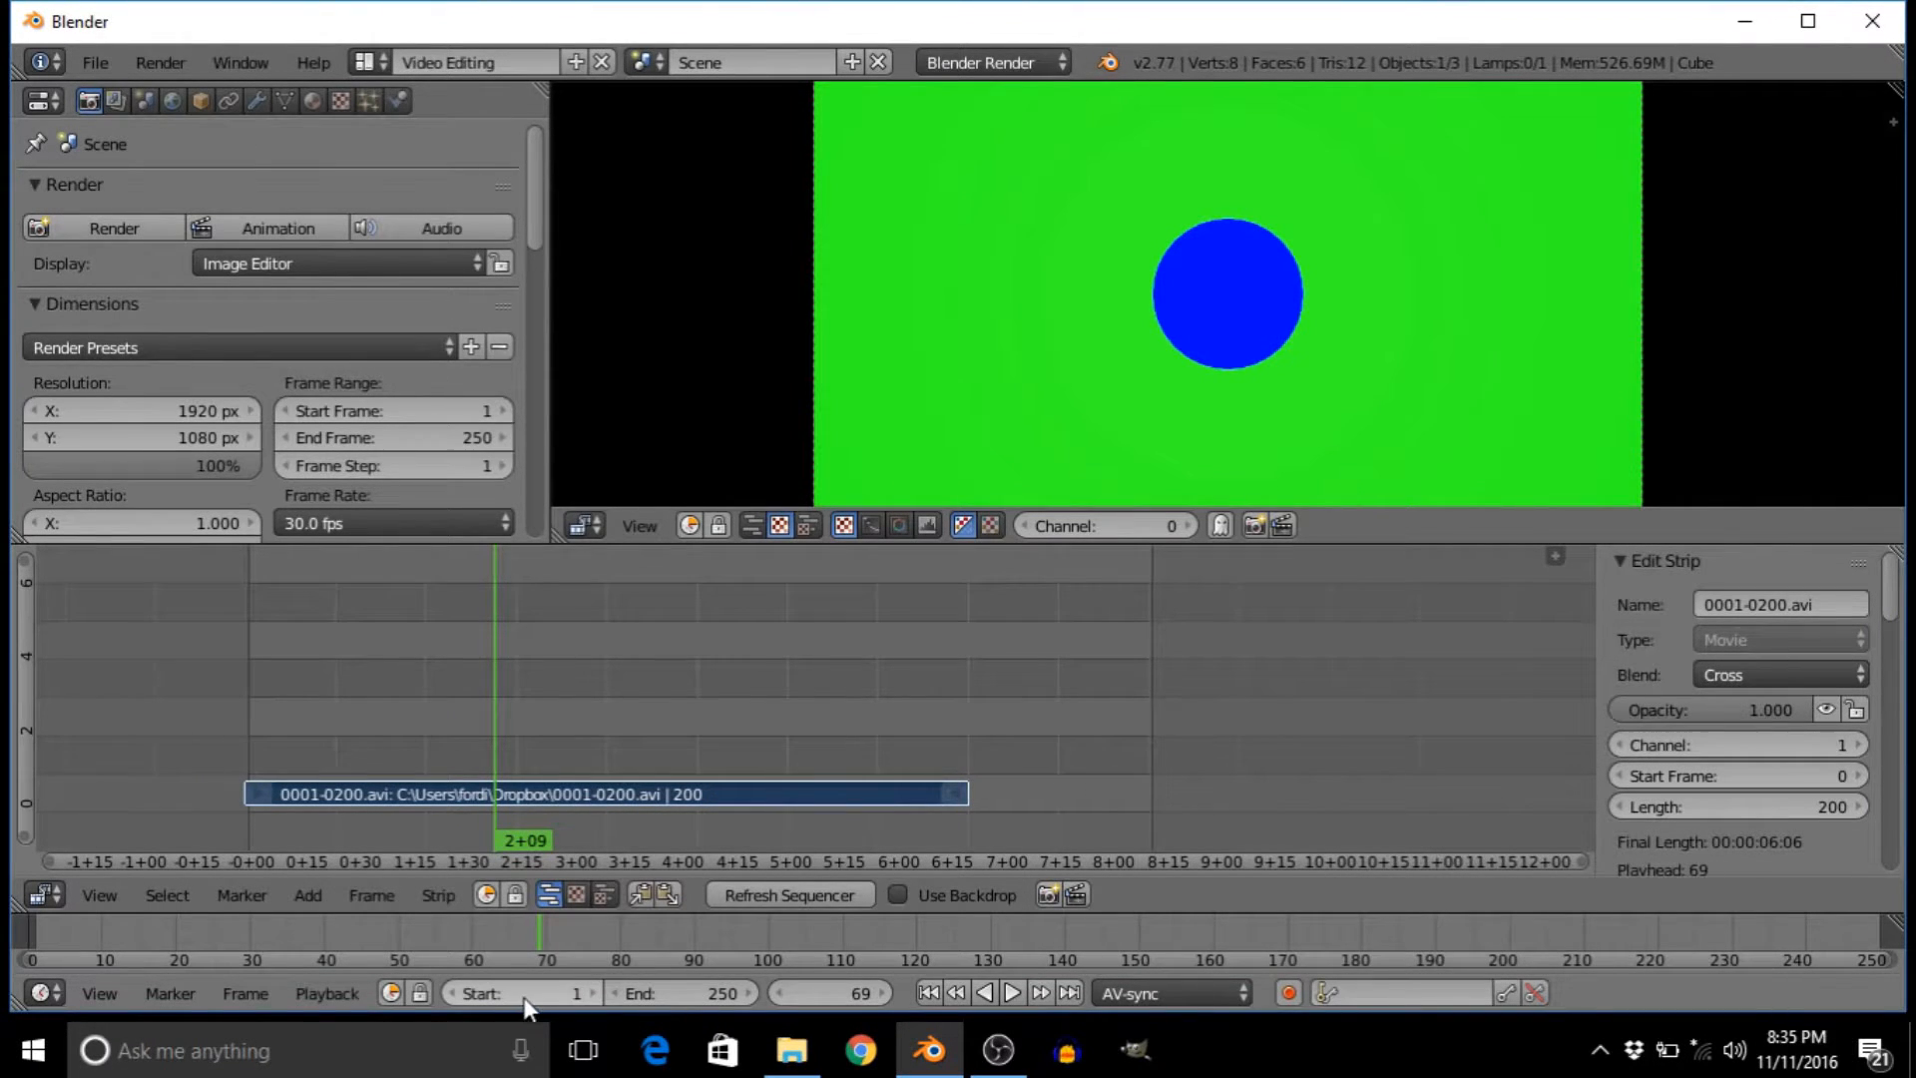
- Raise the timeline's end frame to 1933 and further to 3121
left_click(663, 990)
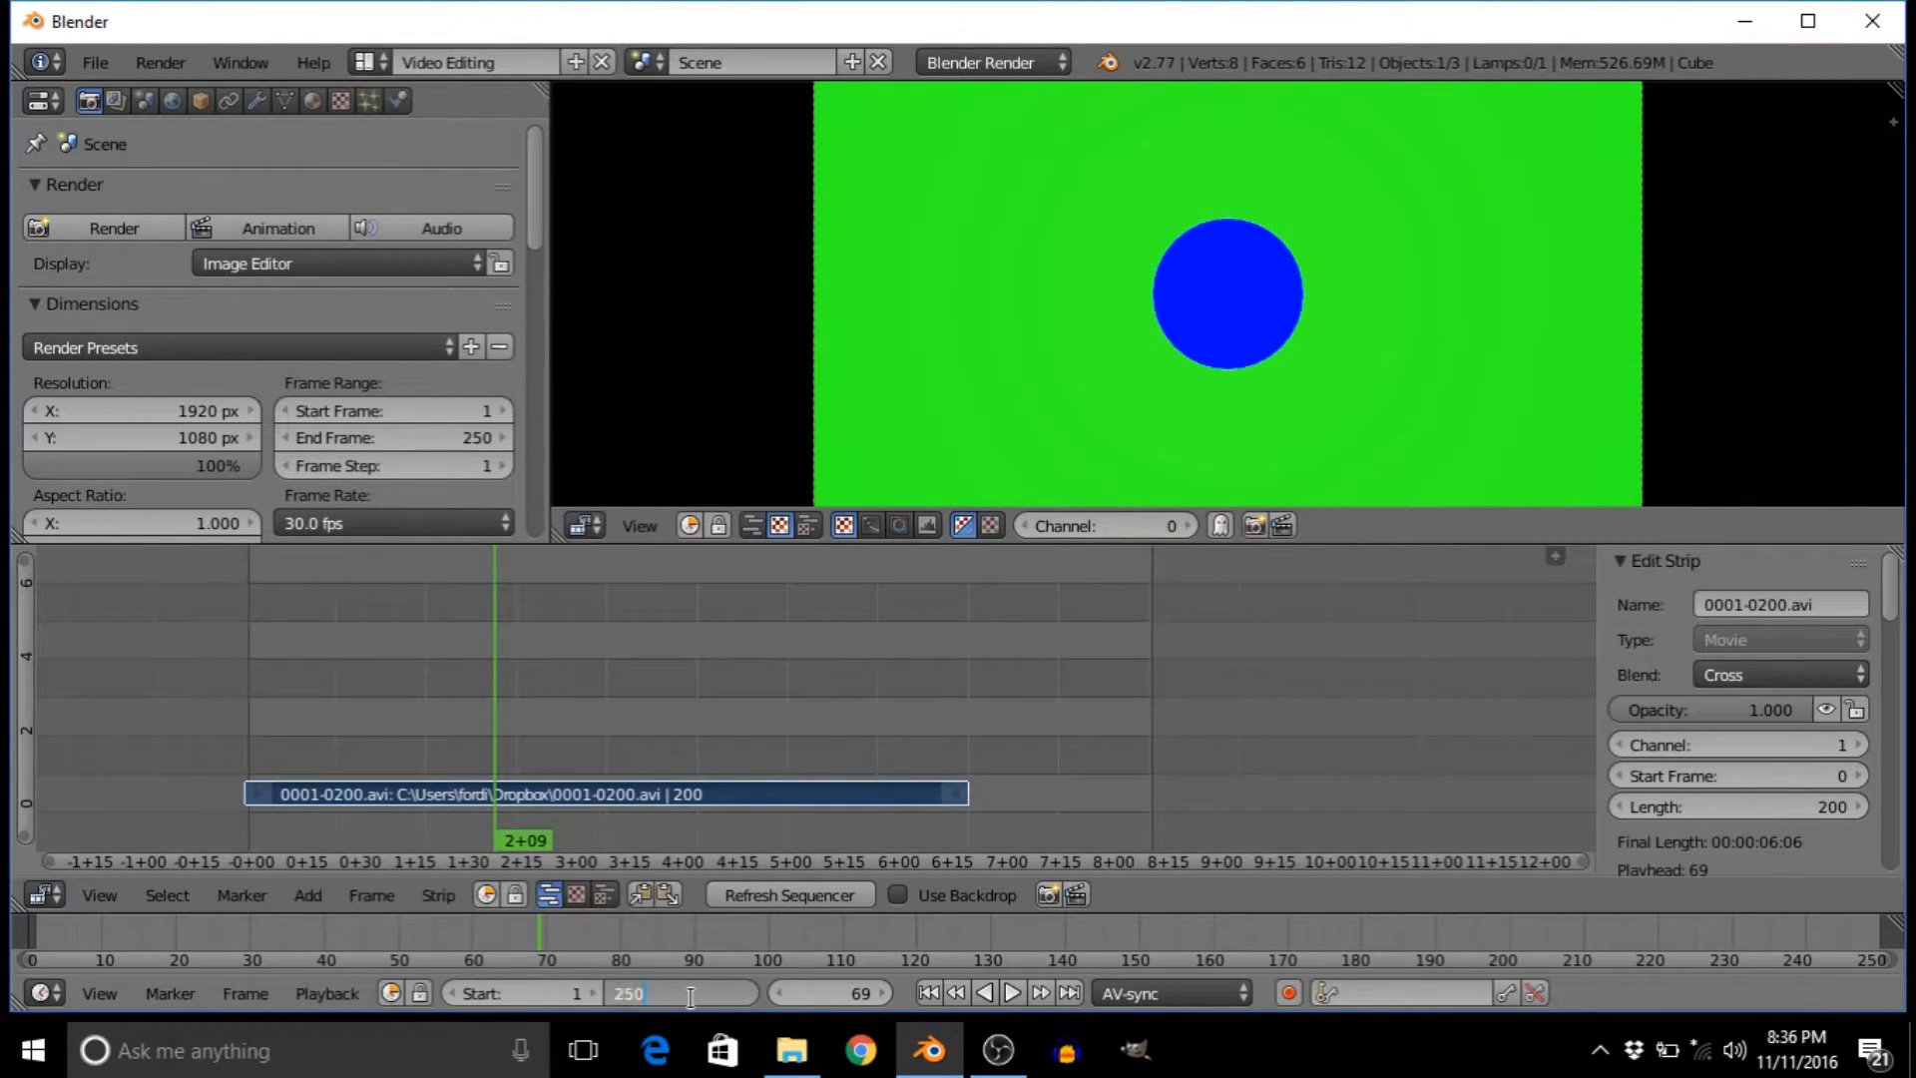
type("896")
key("Return")
left_click_drag(689, 993, 1722, 993)
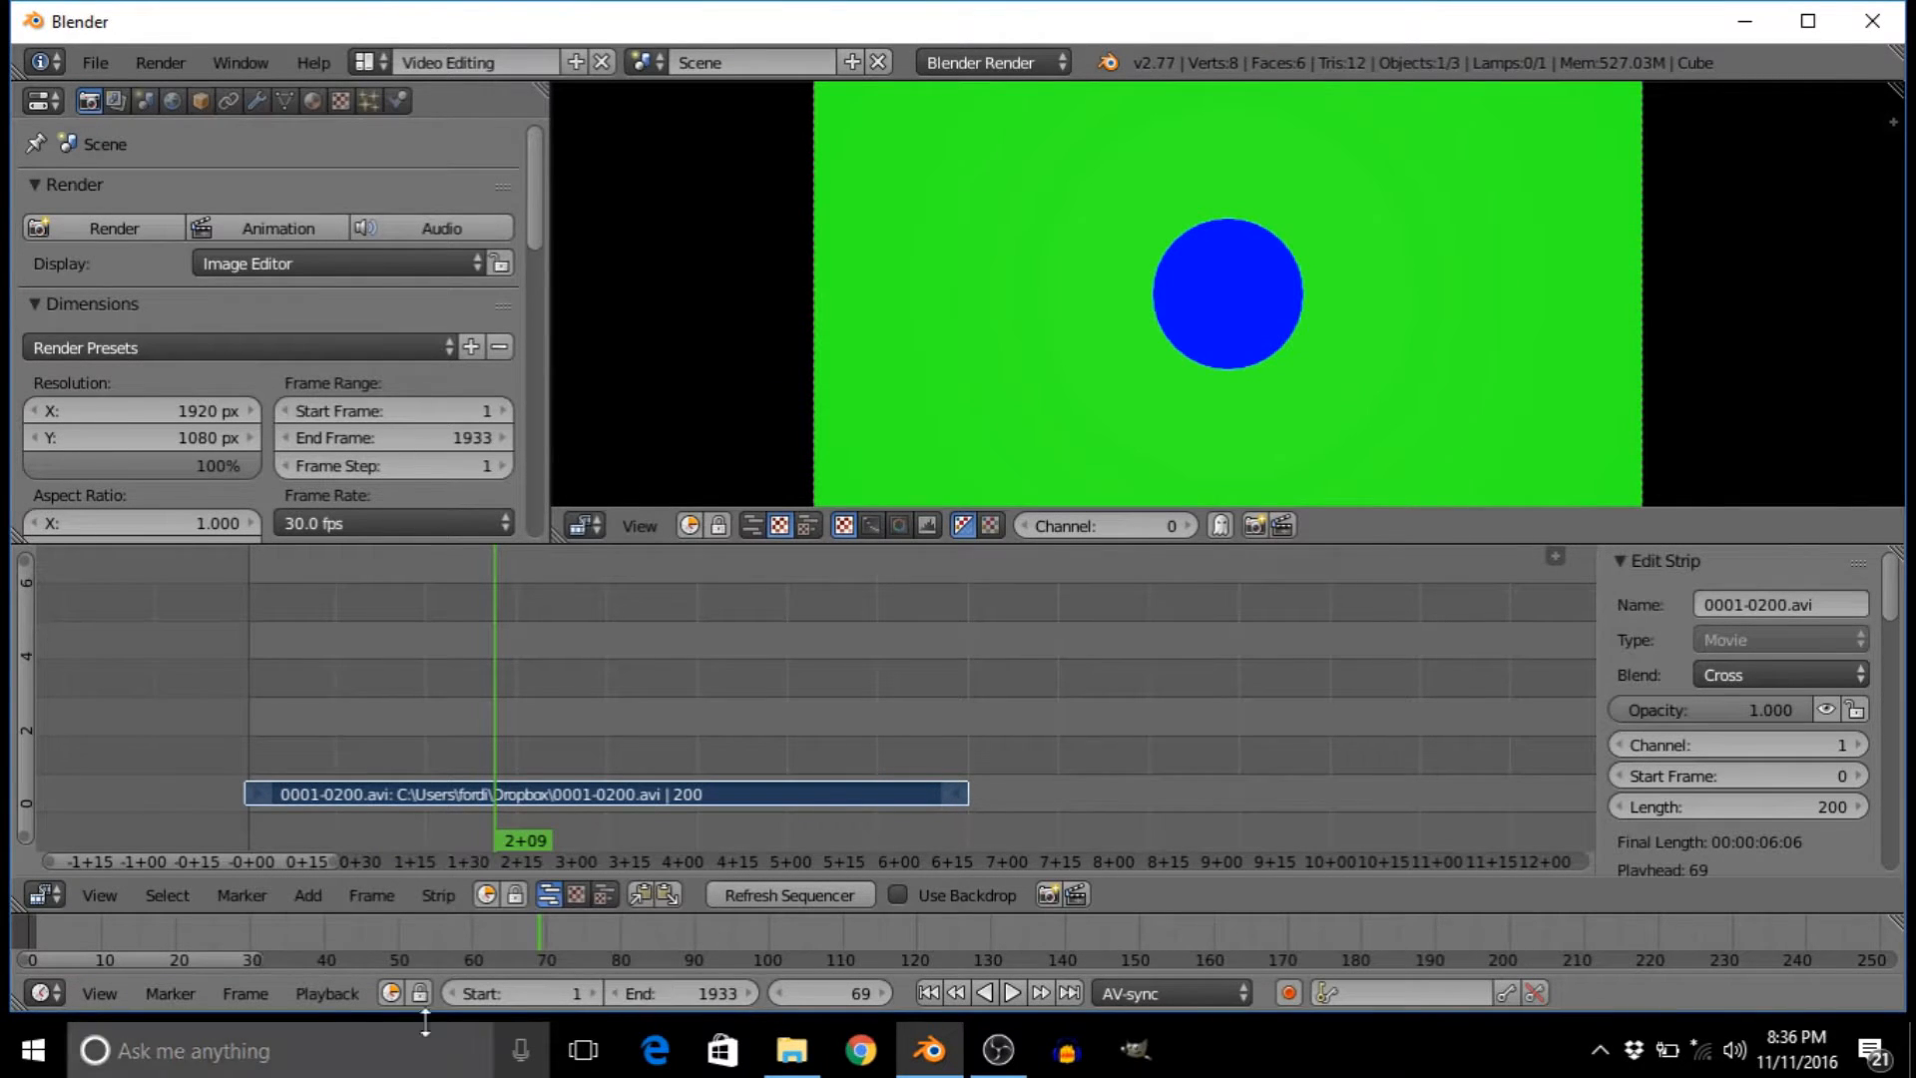
left_click_drag(683, 997, 1911, 997)
- Set the timeline's end frame to 7500
left_click(719, 997)
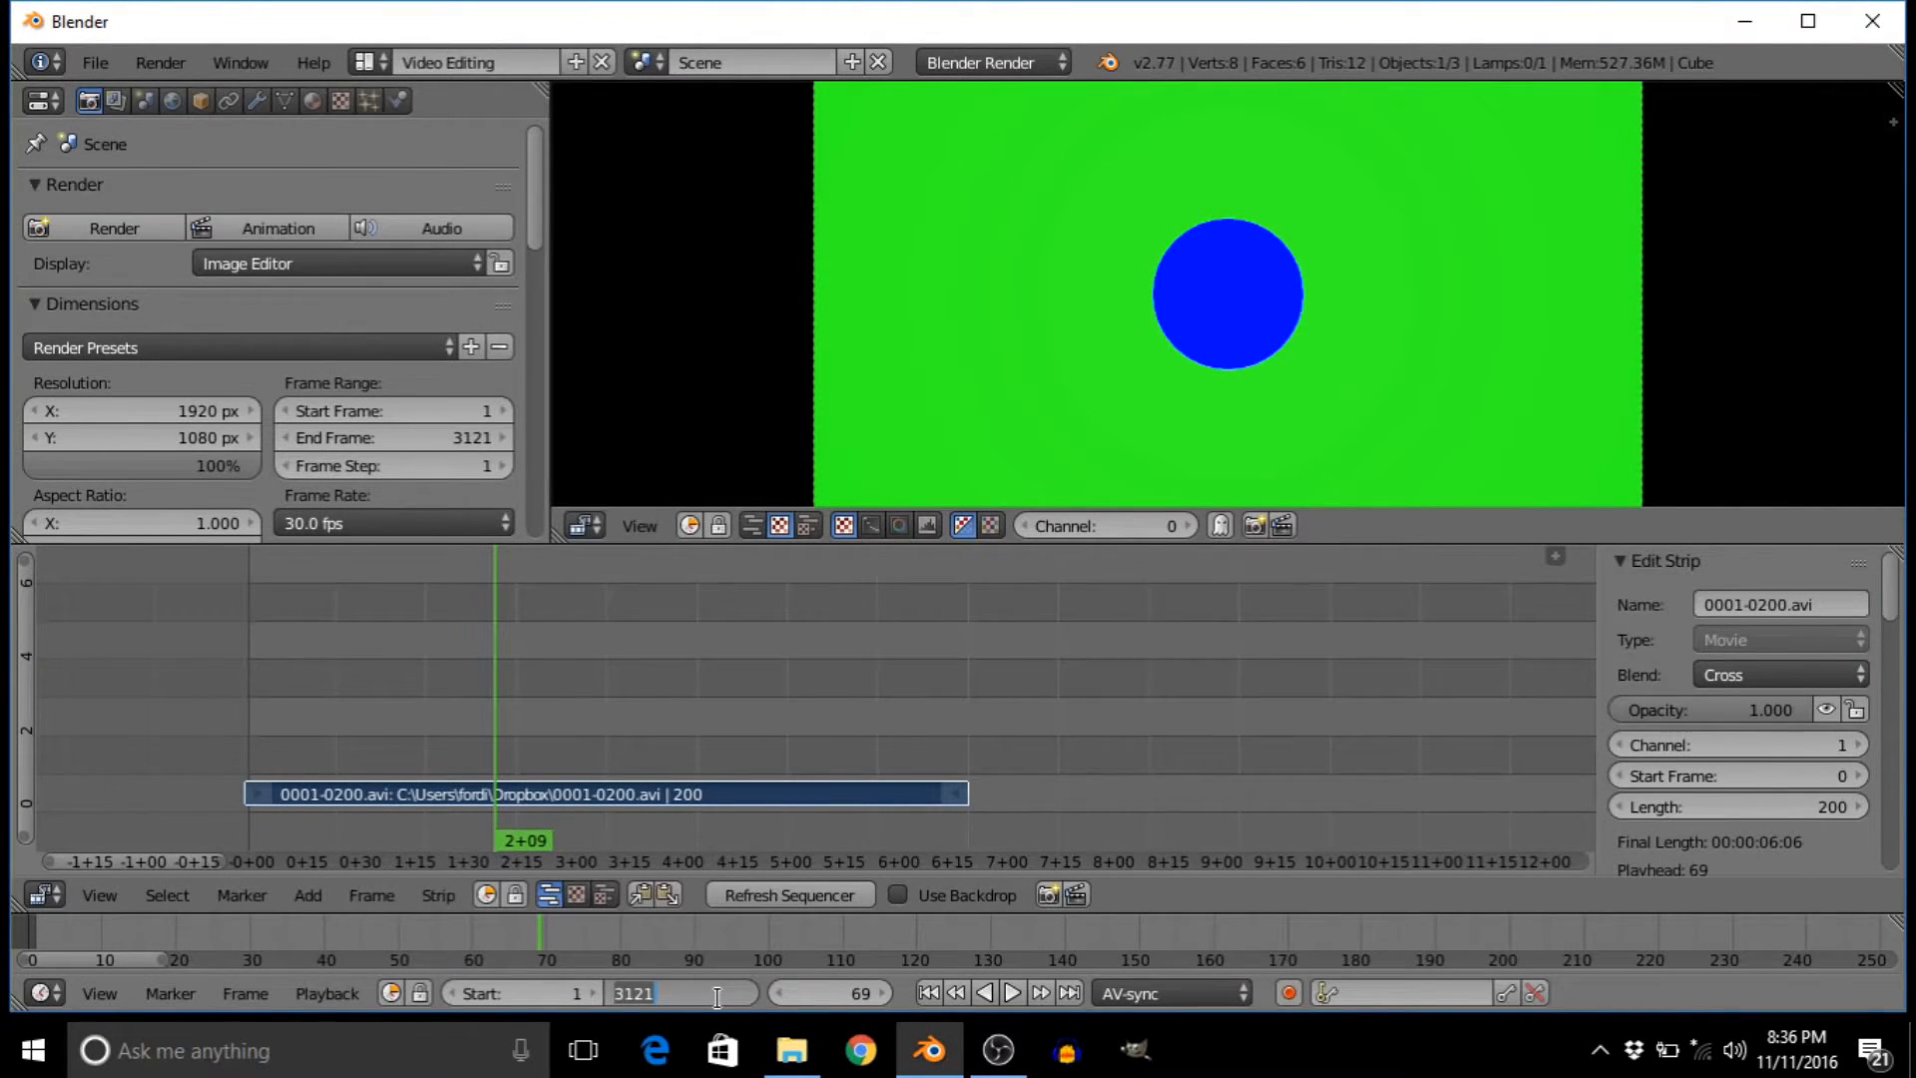
type("75")
type("00")
key("Return")
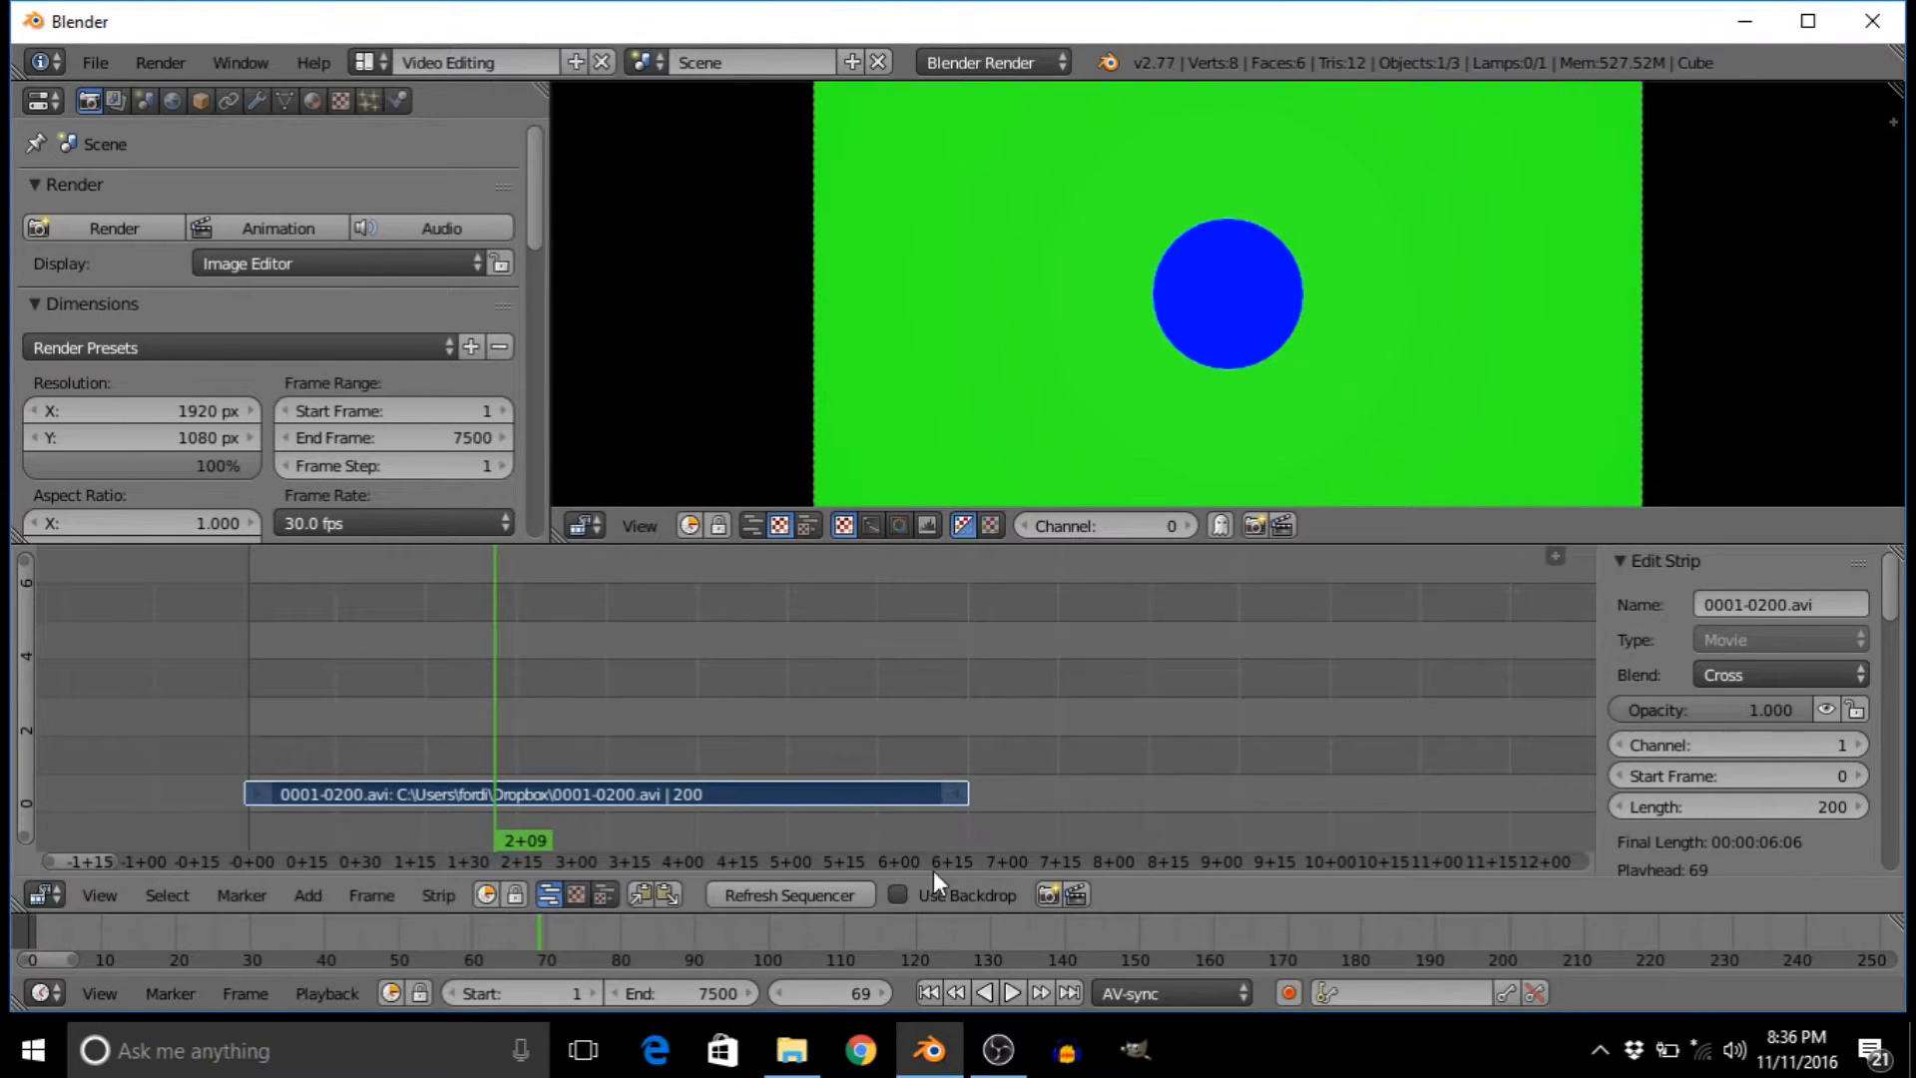
- Examine the whole frame range in the sequencer up to its end marker and return to the 0001-0200 strip
scroll(1136, 661, "down", 5)
scroll(1136, 664, "down", 10)
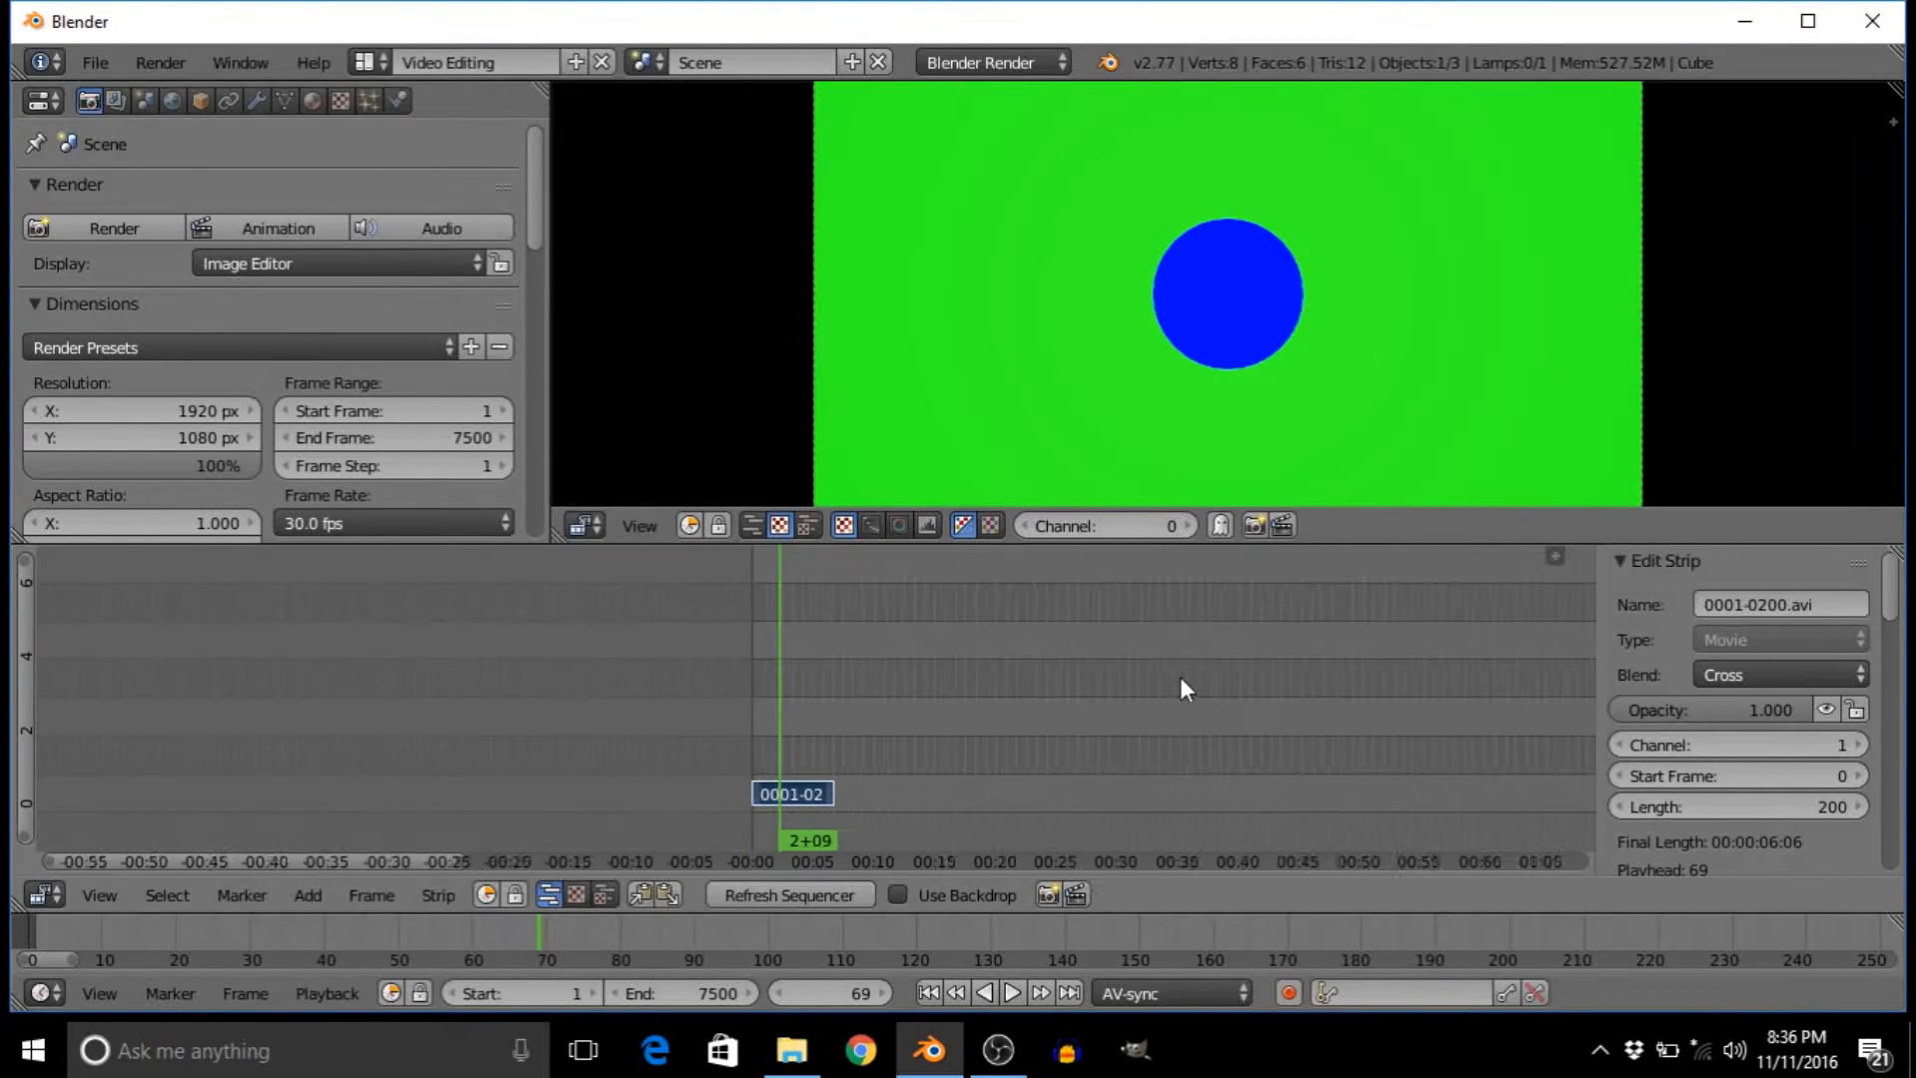
scroll(1197, 696, "down", 3)
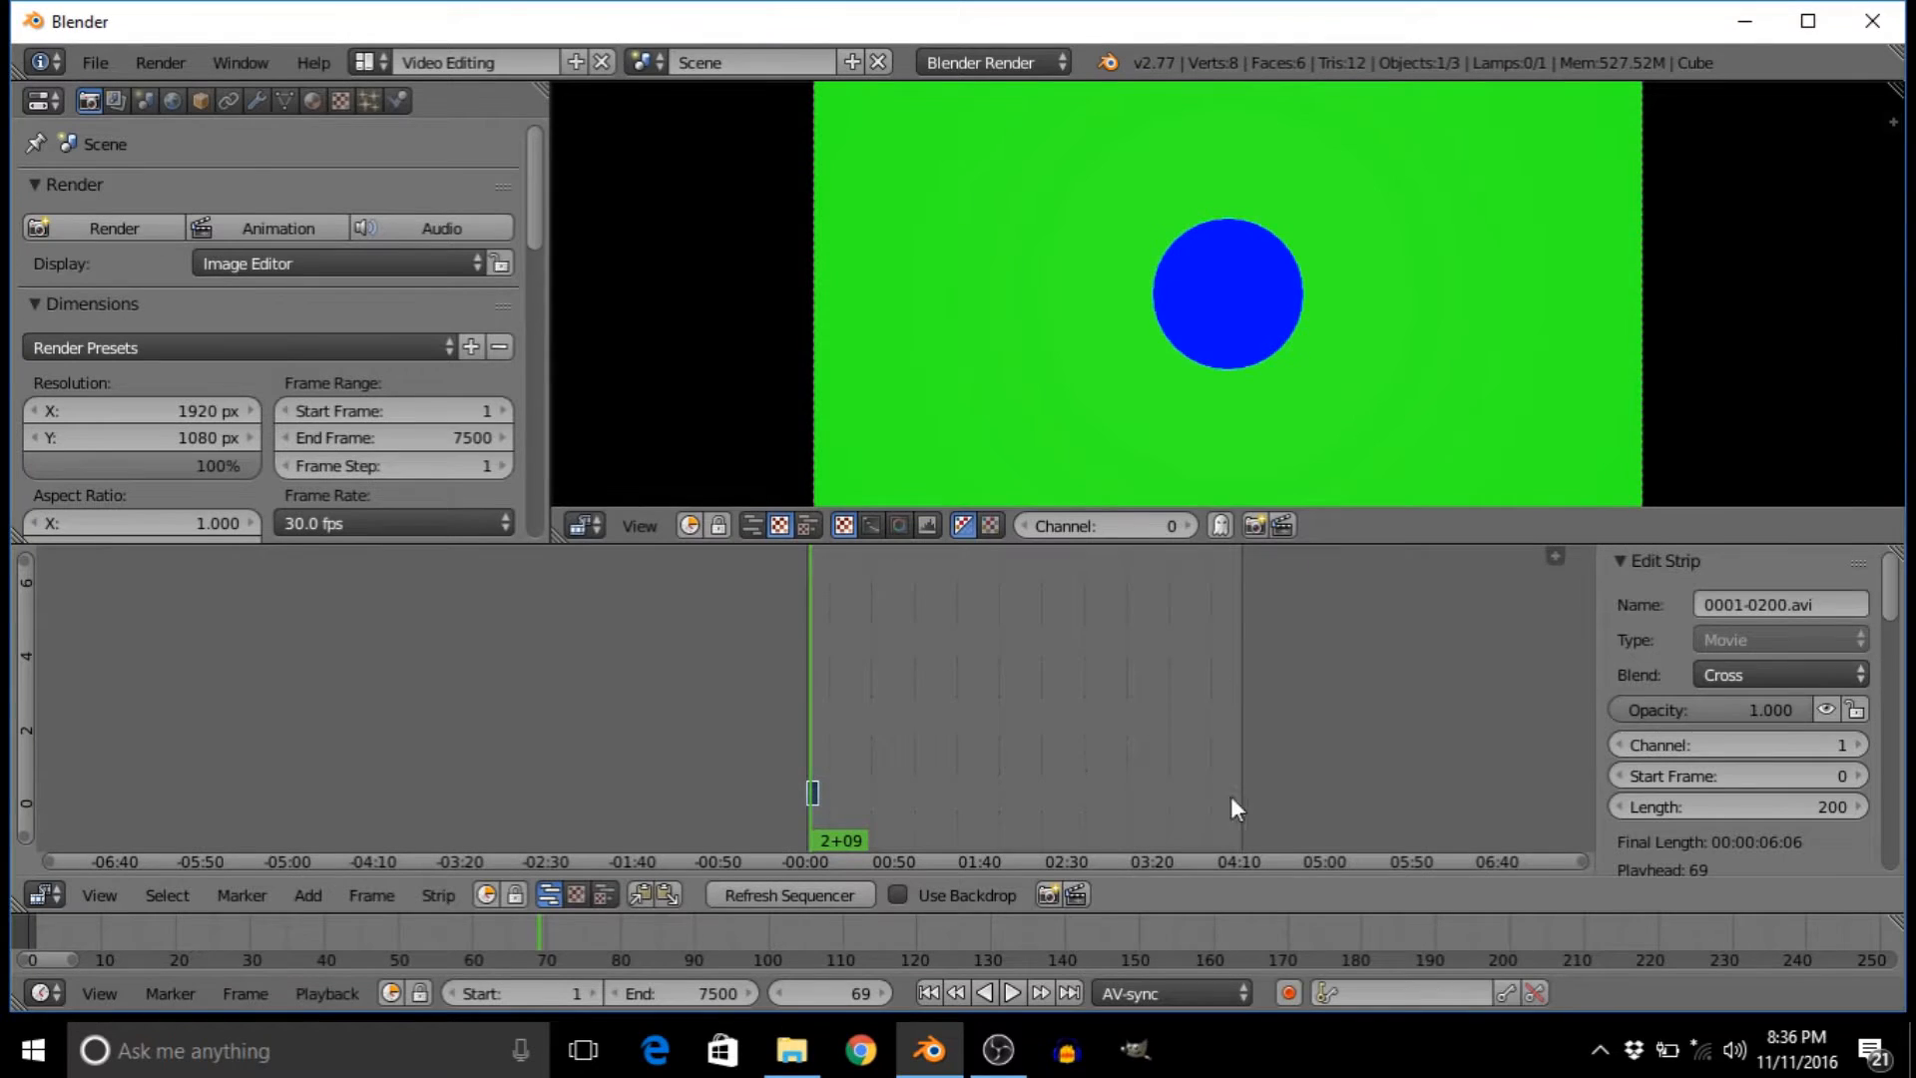
scroll(898, 778, "up", 8)
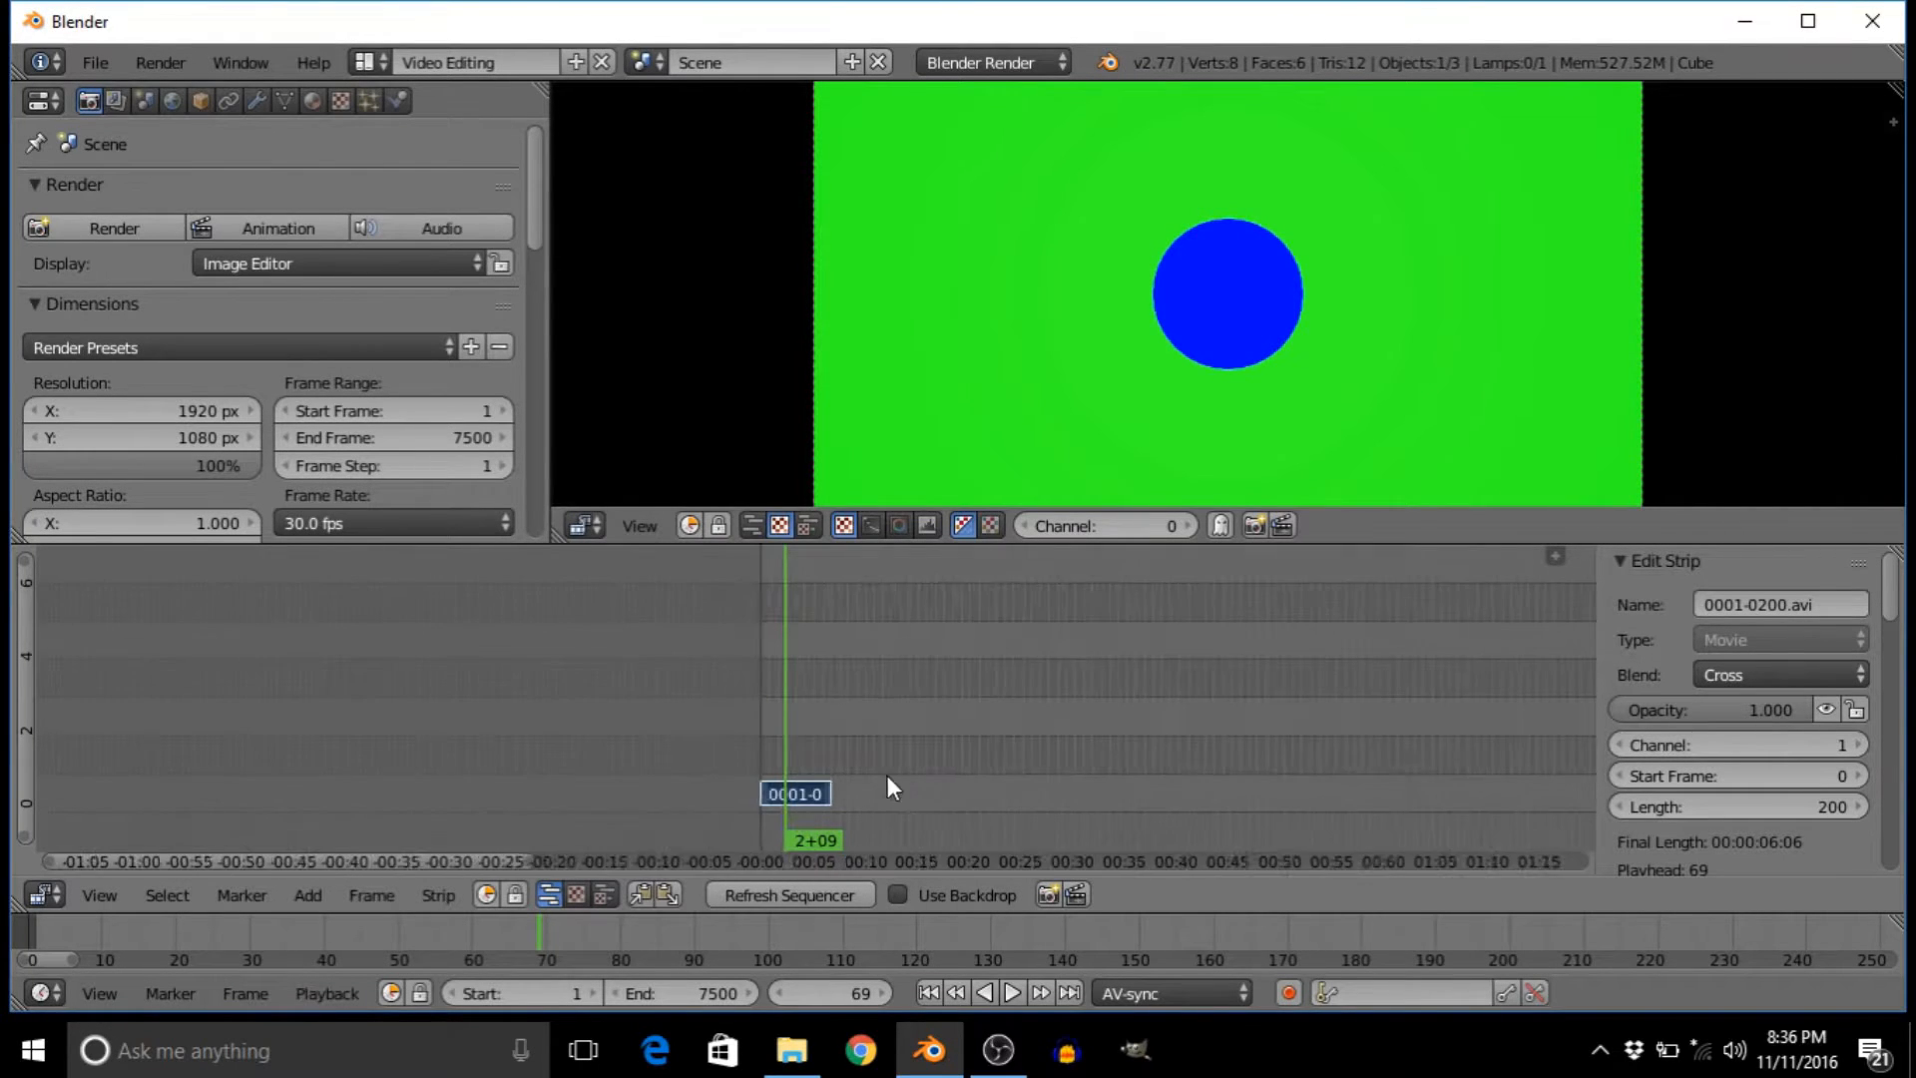
scroll(898, 778, "down", 7)
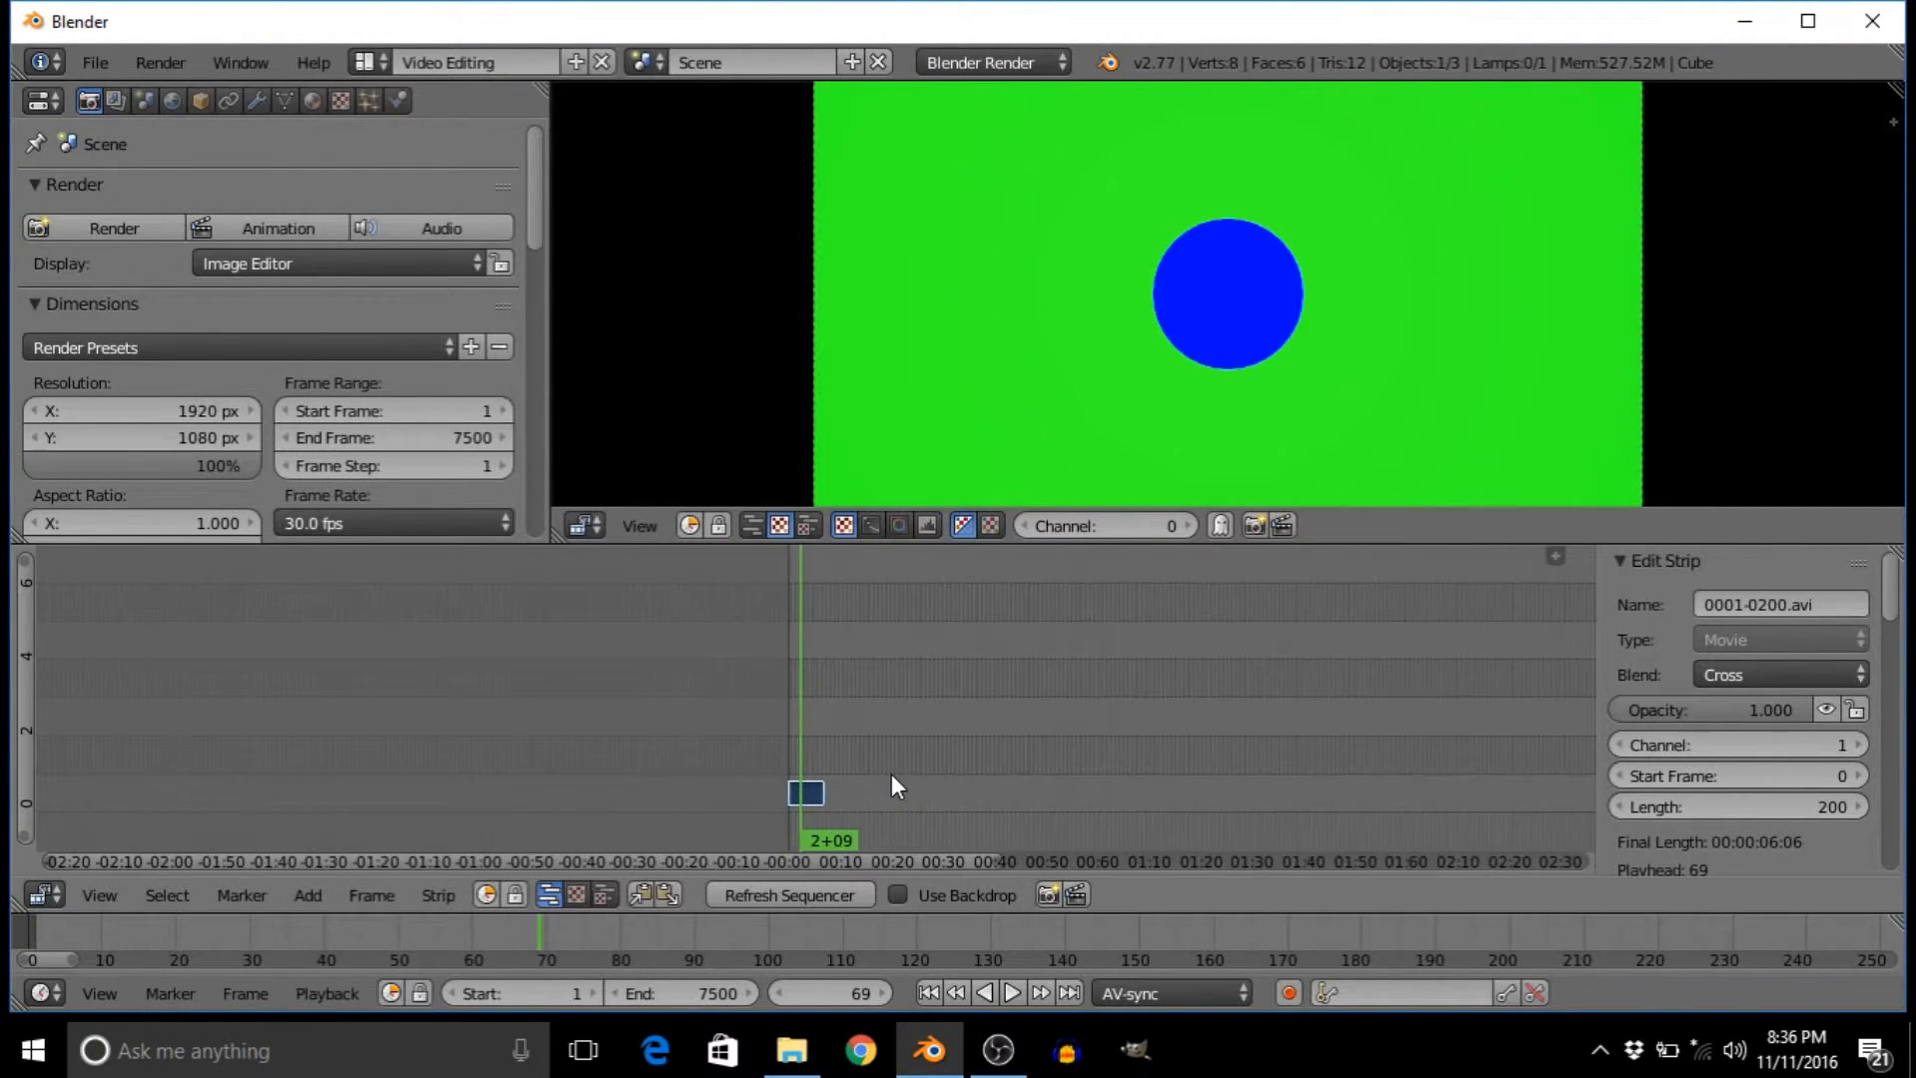
scroll(944, 778, "down", 2)
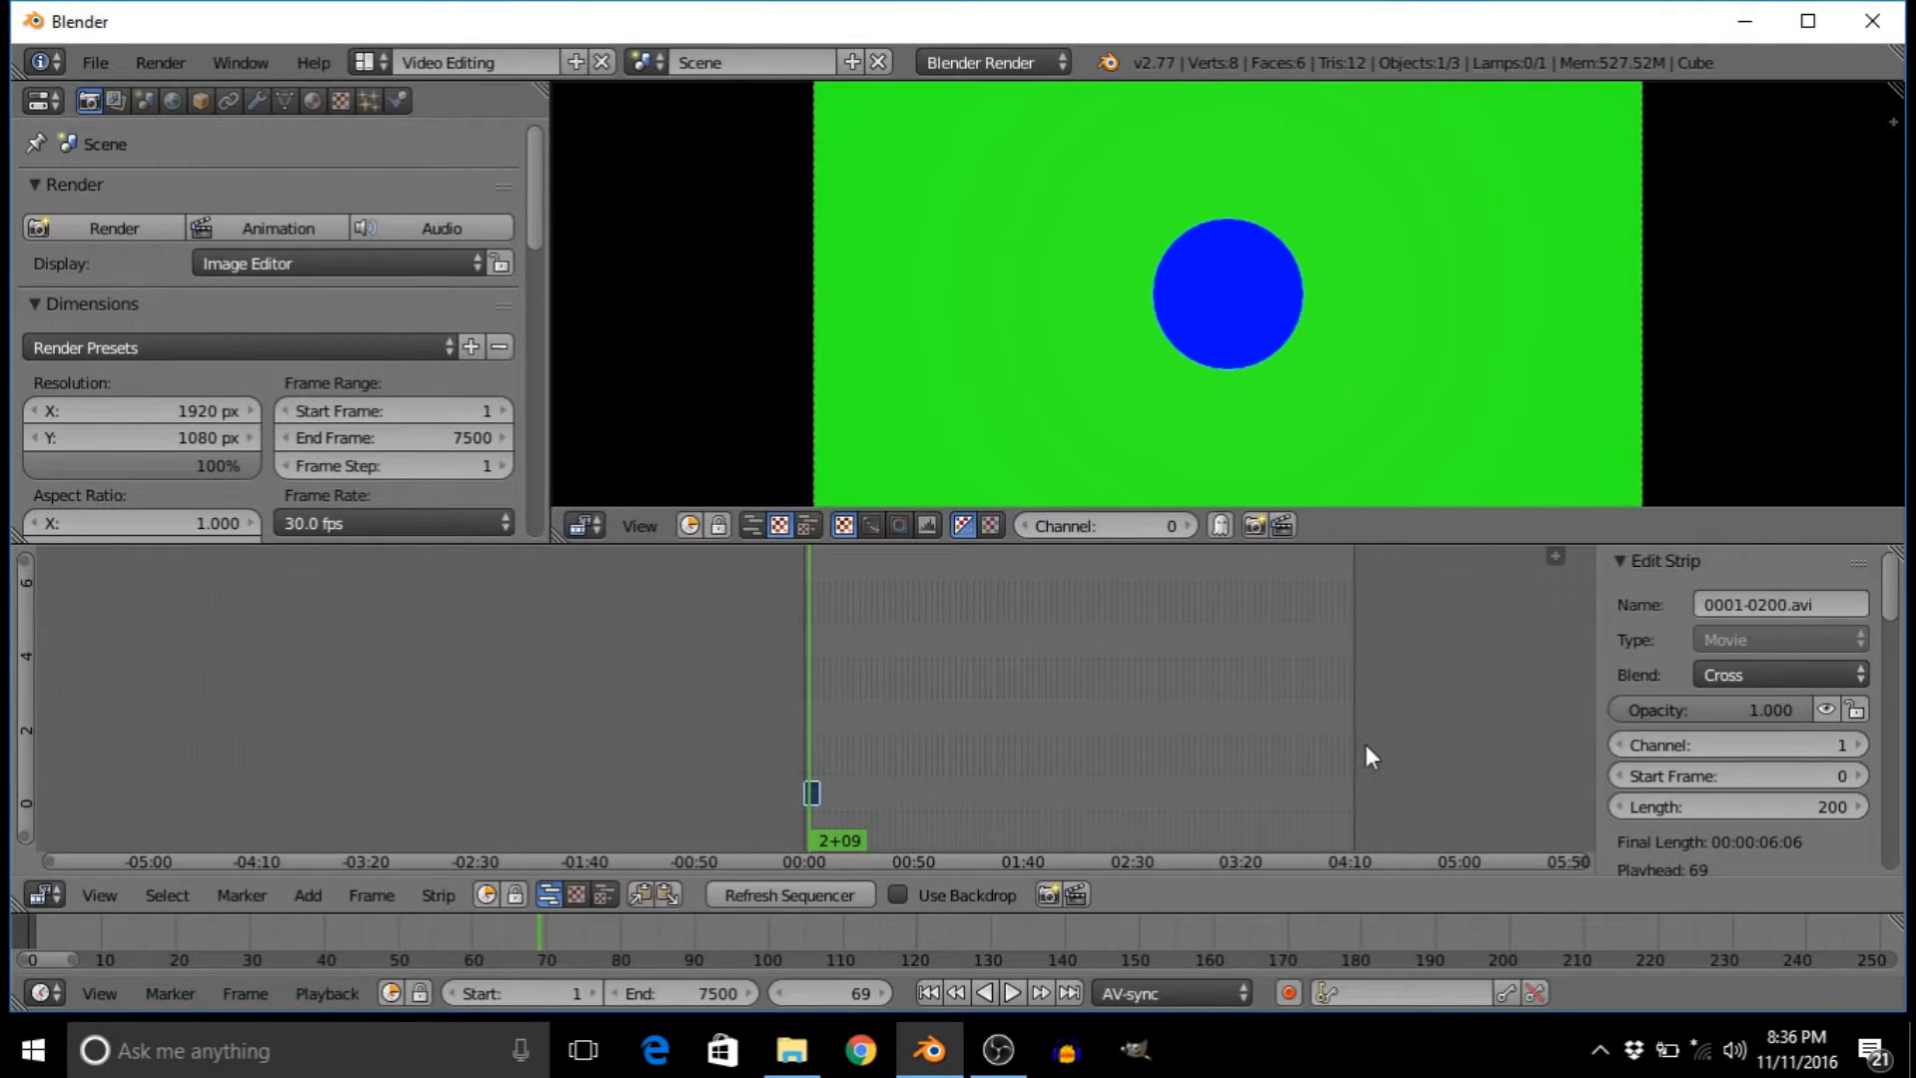
middle_click_drag(1493, 701, 526, 683)
scroll(397, 758, "up", 8)
middle_click_drag(397, 758, 702, 665)
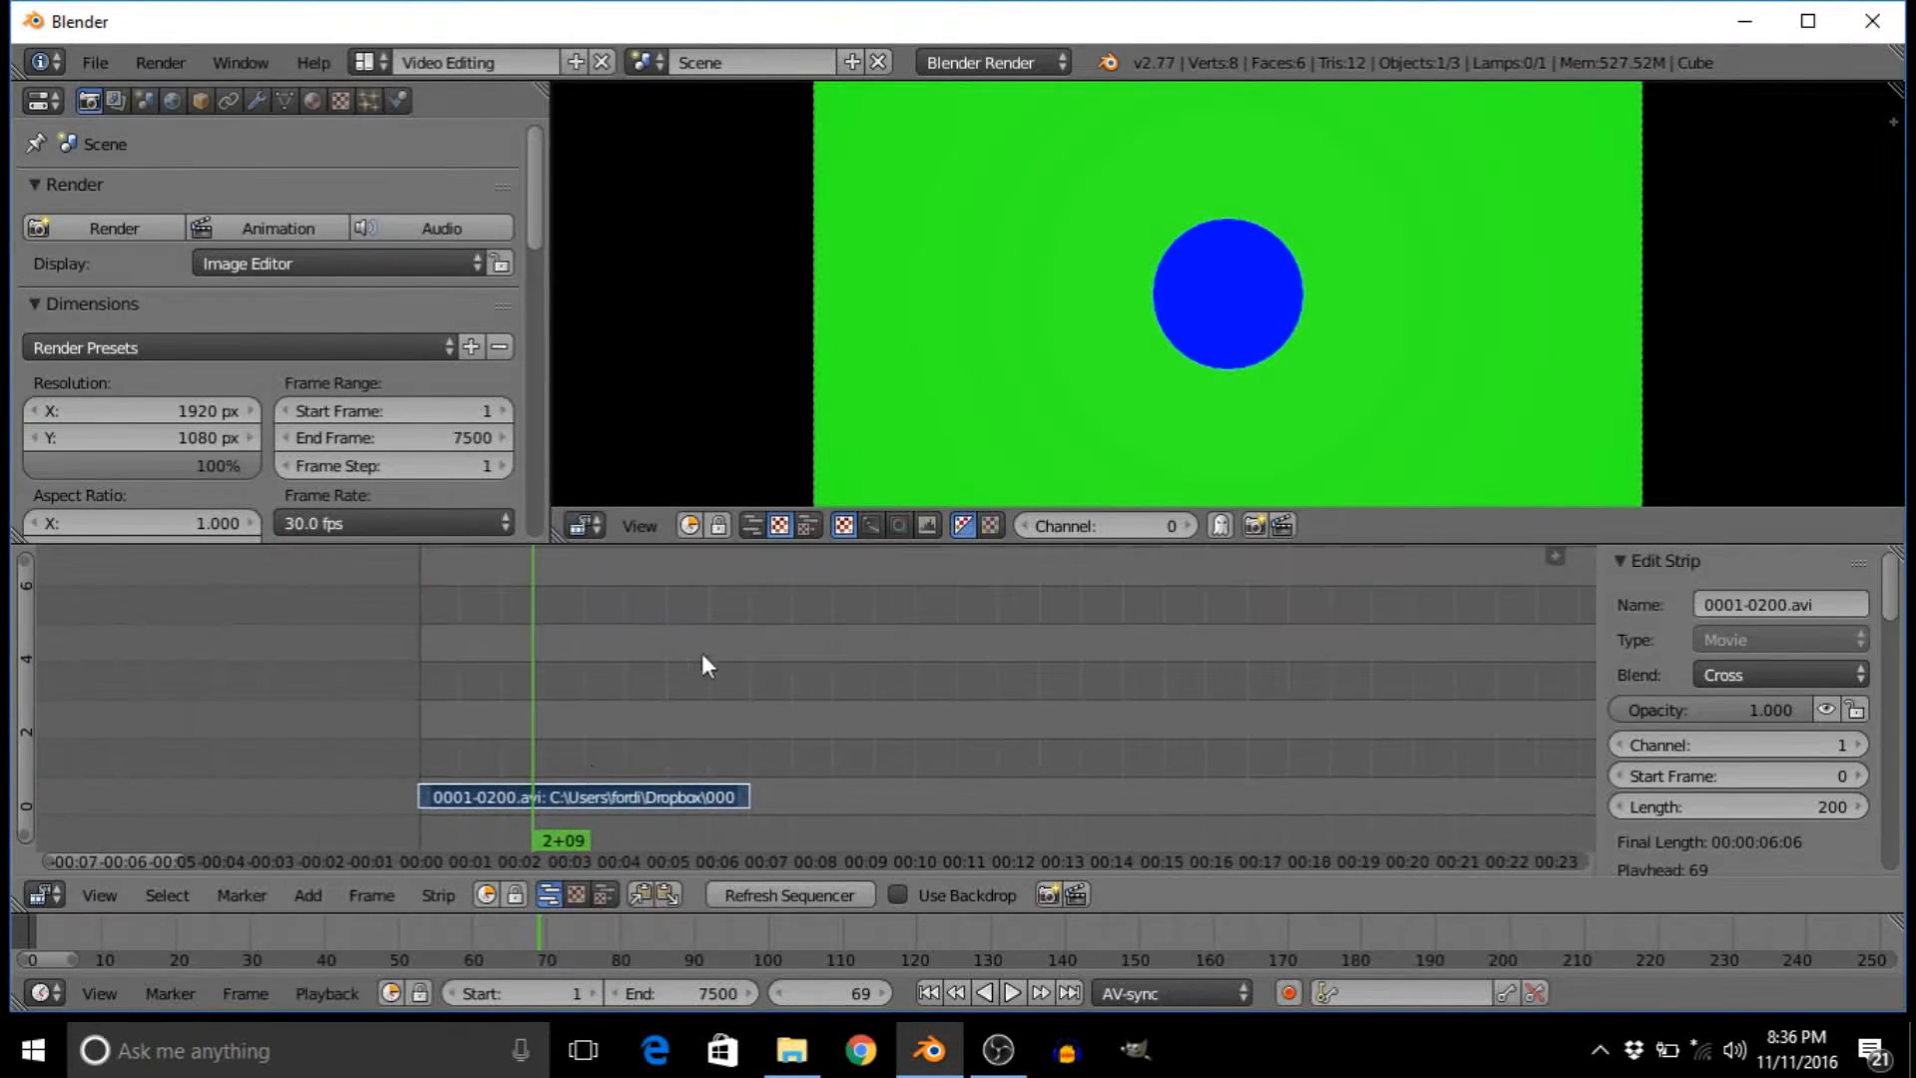
scroll(513, 714, "up", 4)
middle_click_drag(380, 714, 707, 673)
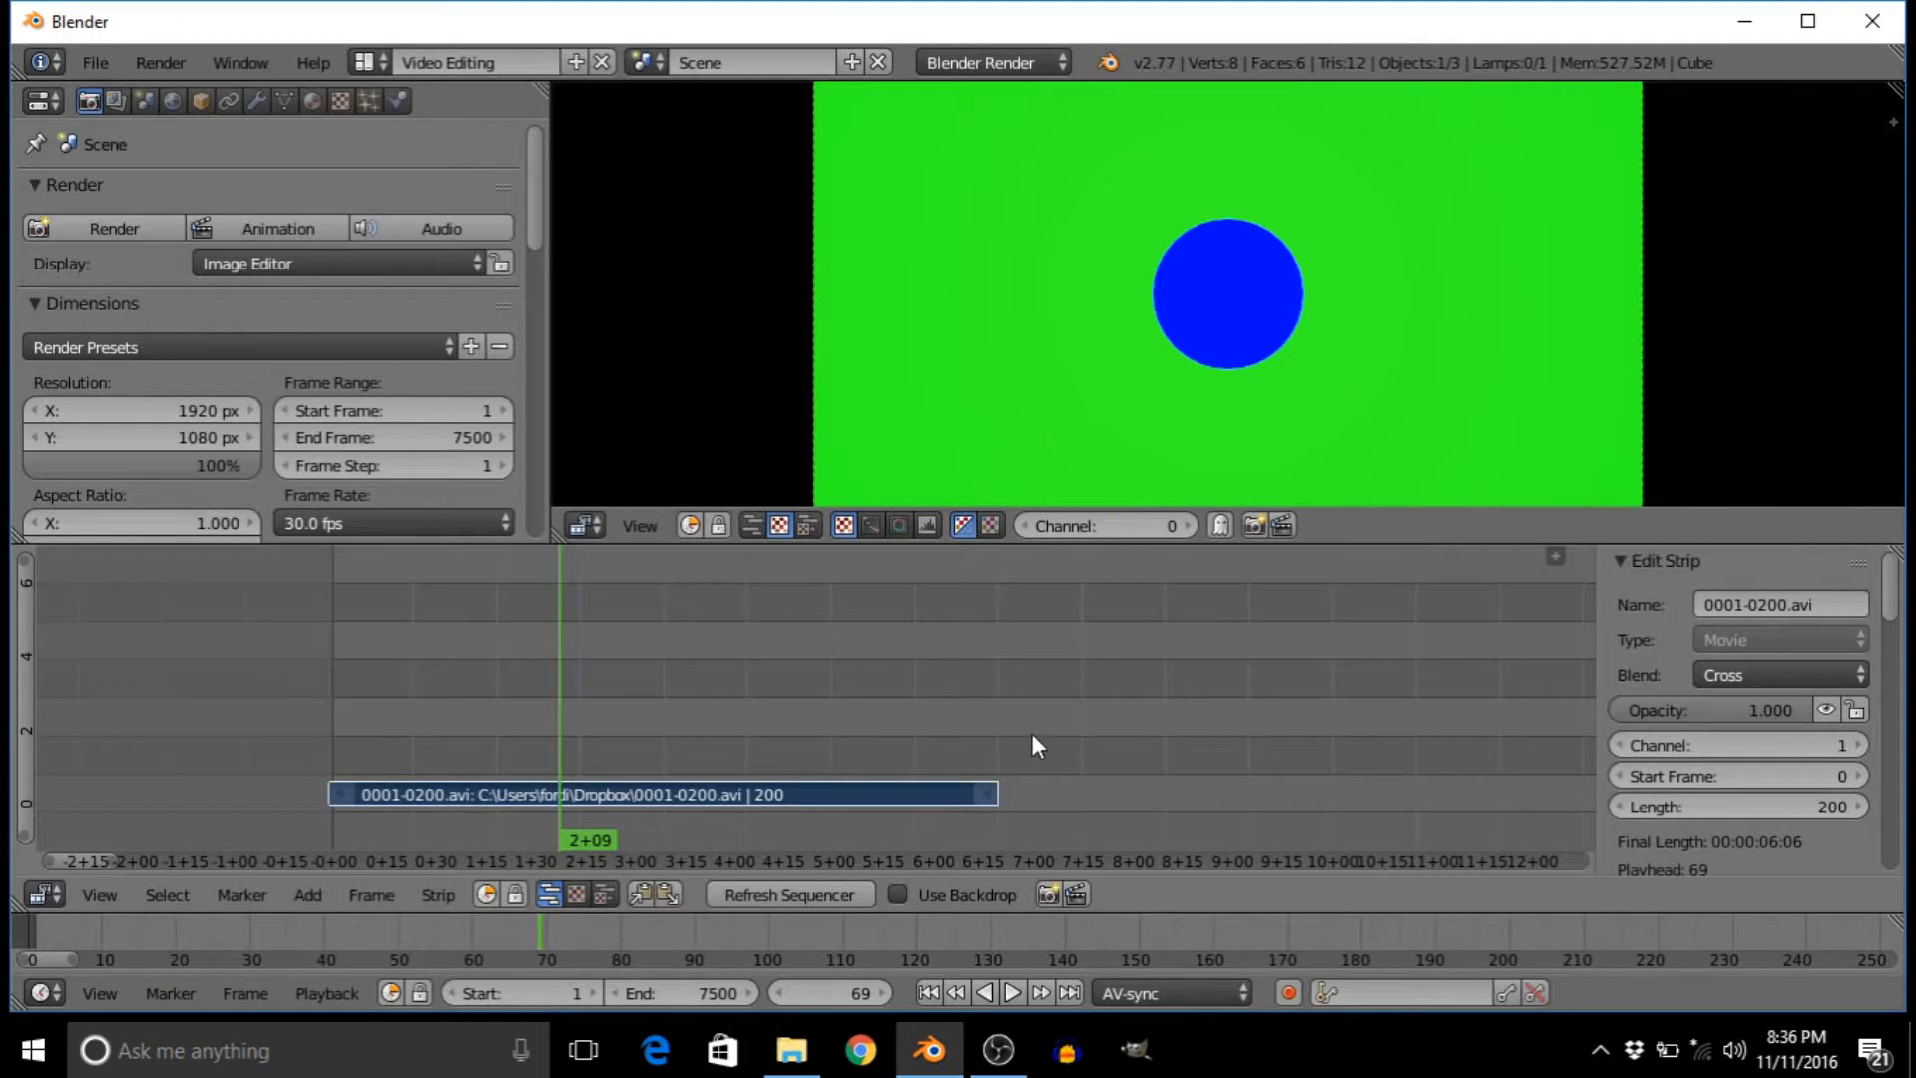
- Place the playhead at frame 239 and add the Klipsch R6 Review video from the Dropbox folder there on channel 1
left_click_drag(874, 744, 1403, 756)
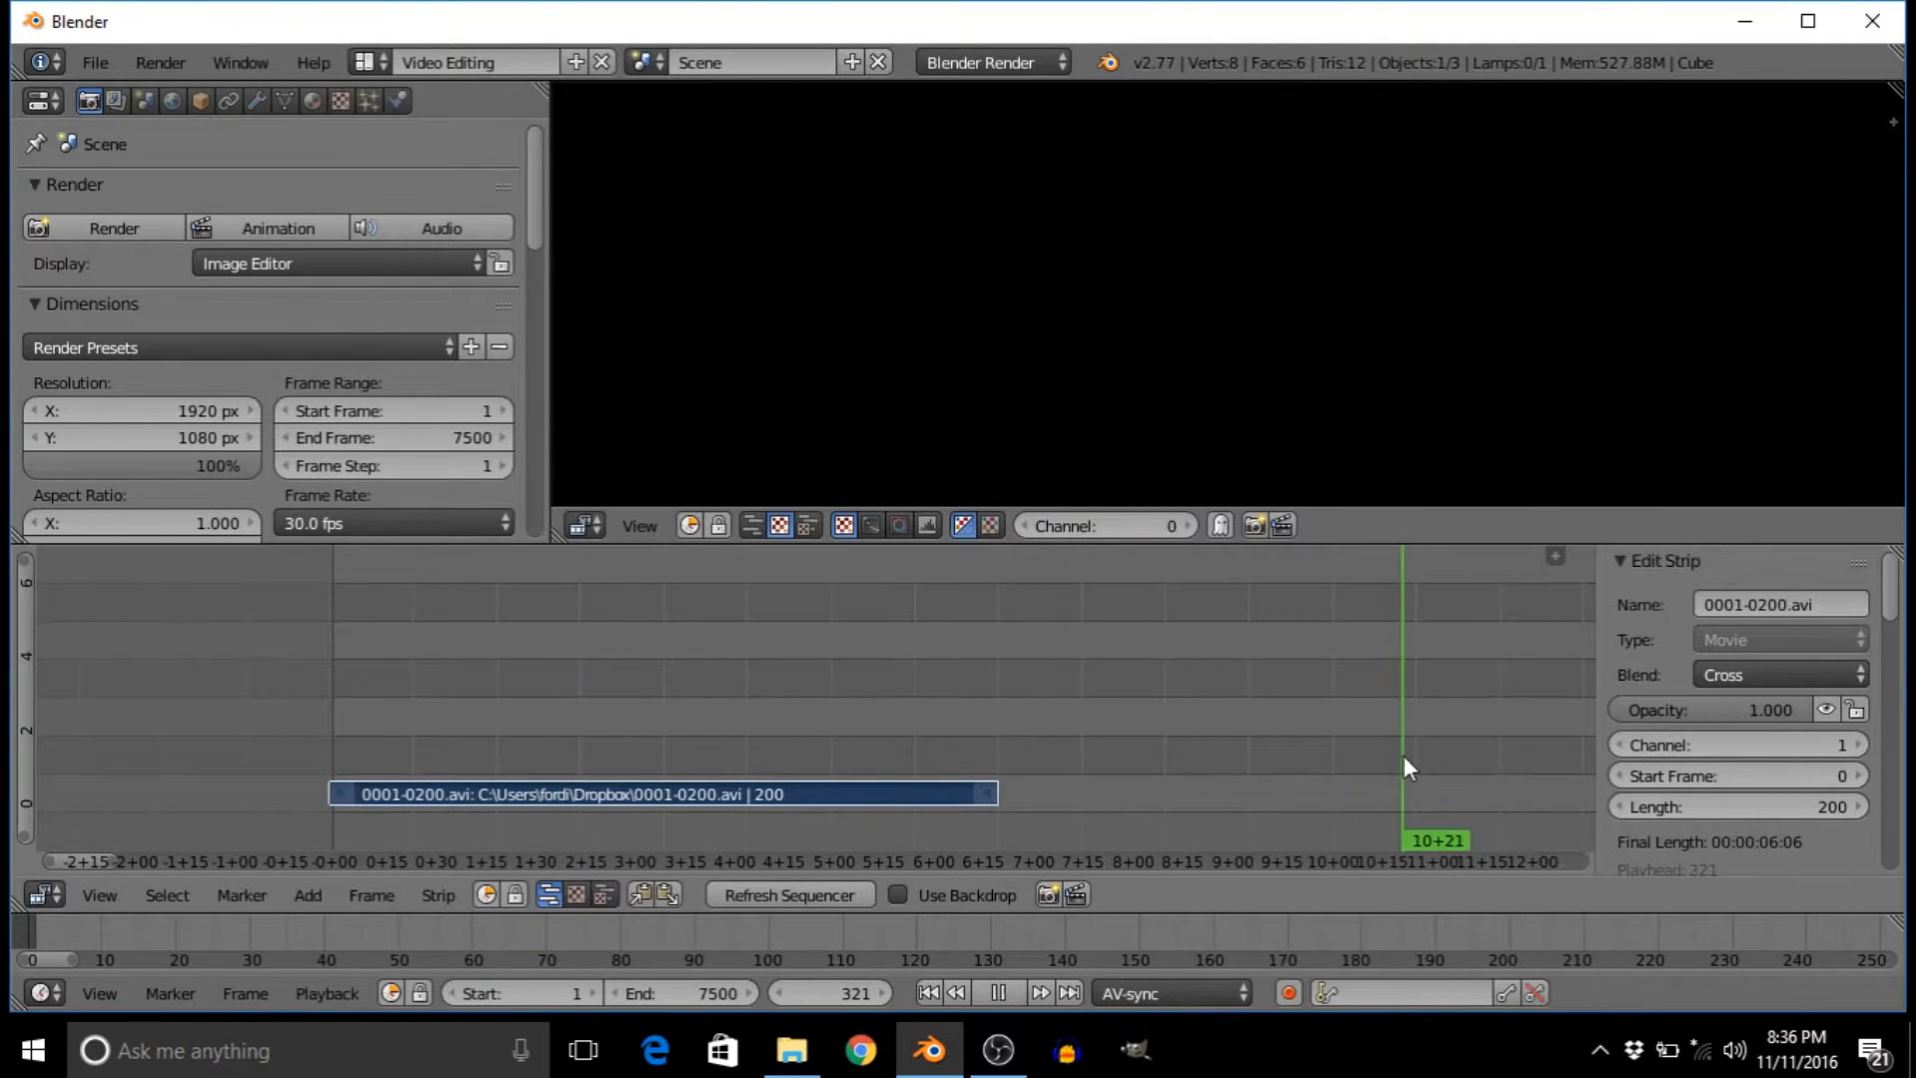
left_click(1060, 764)
left_click(1135, 798)
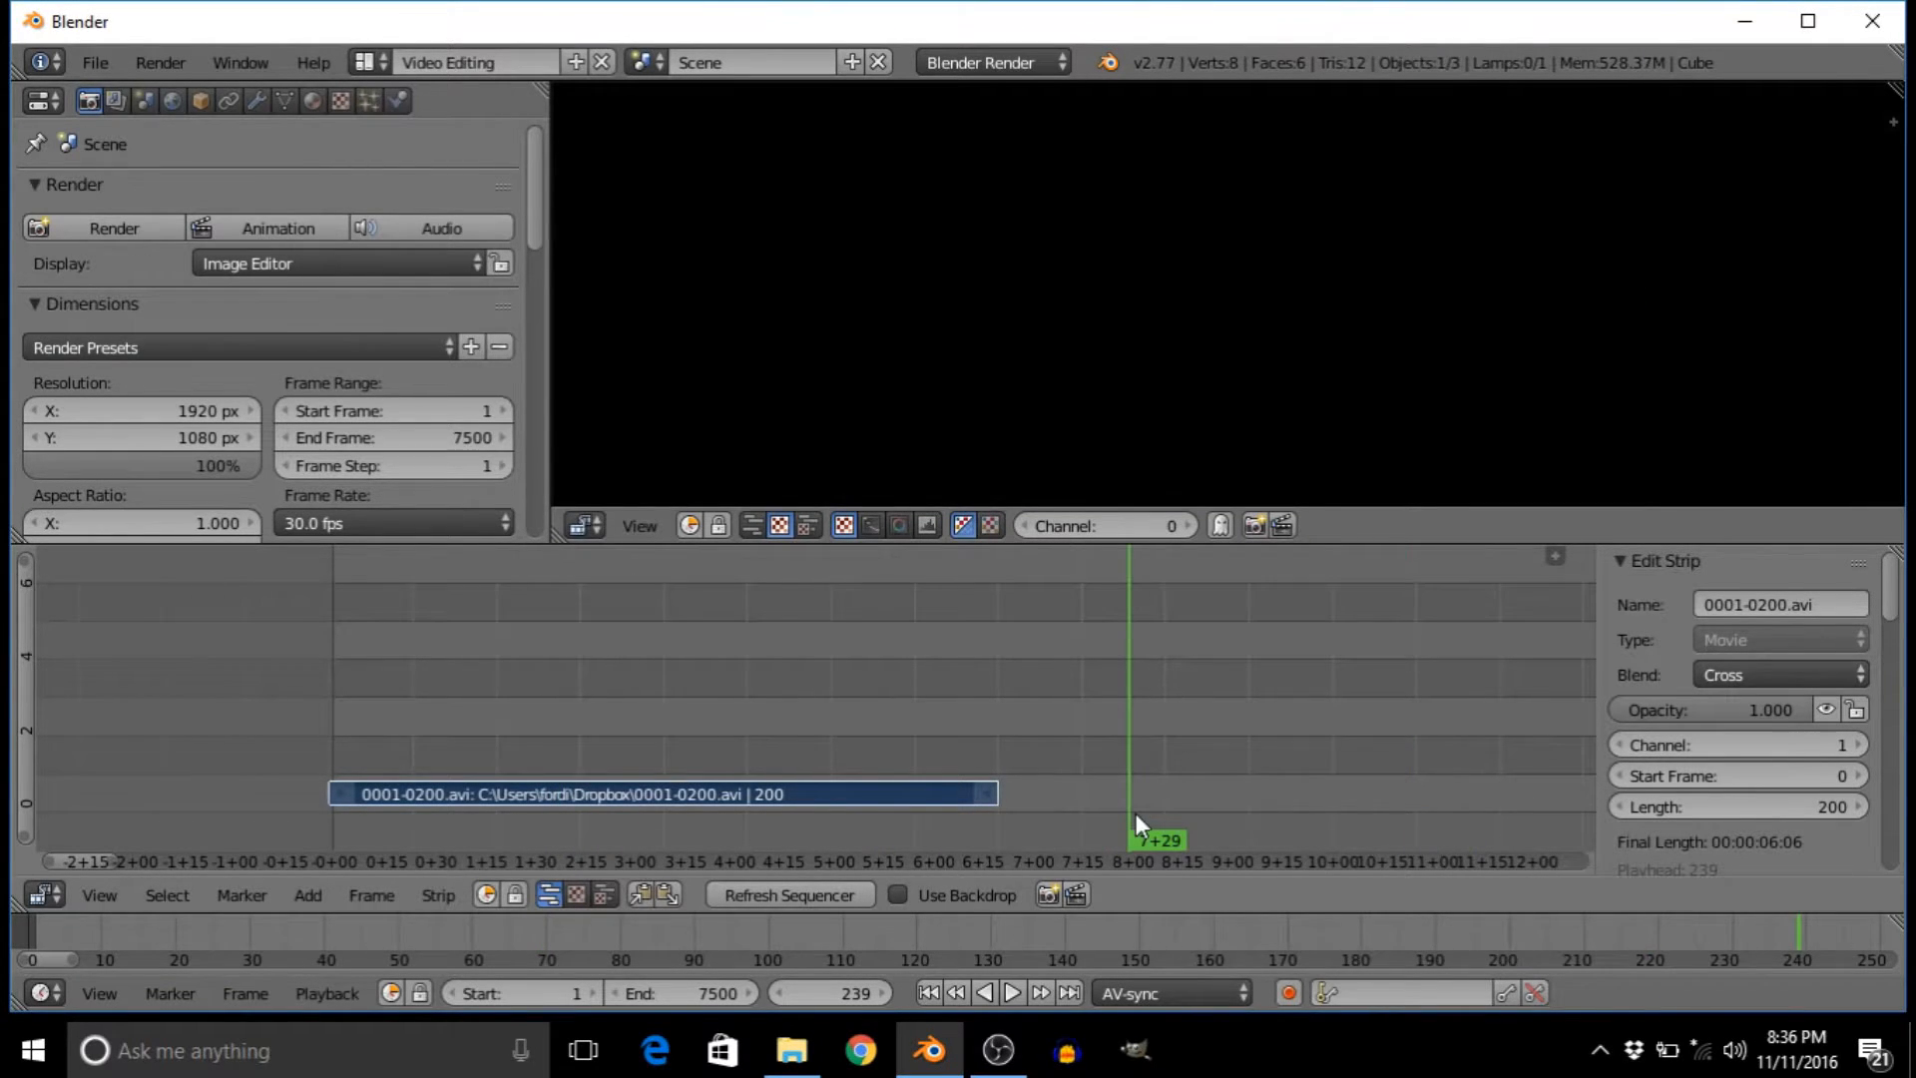
left_click(791, 1049)
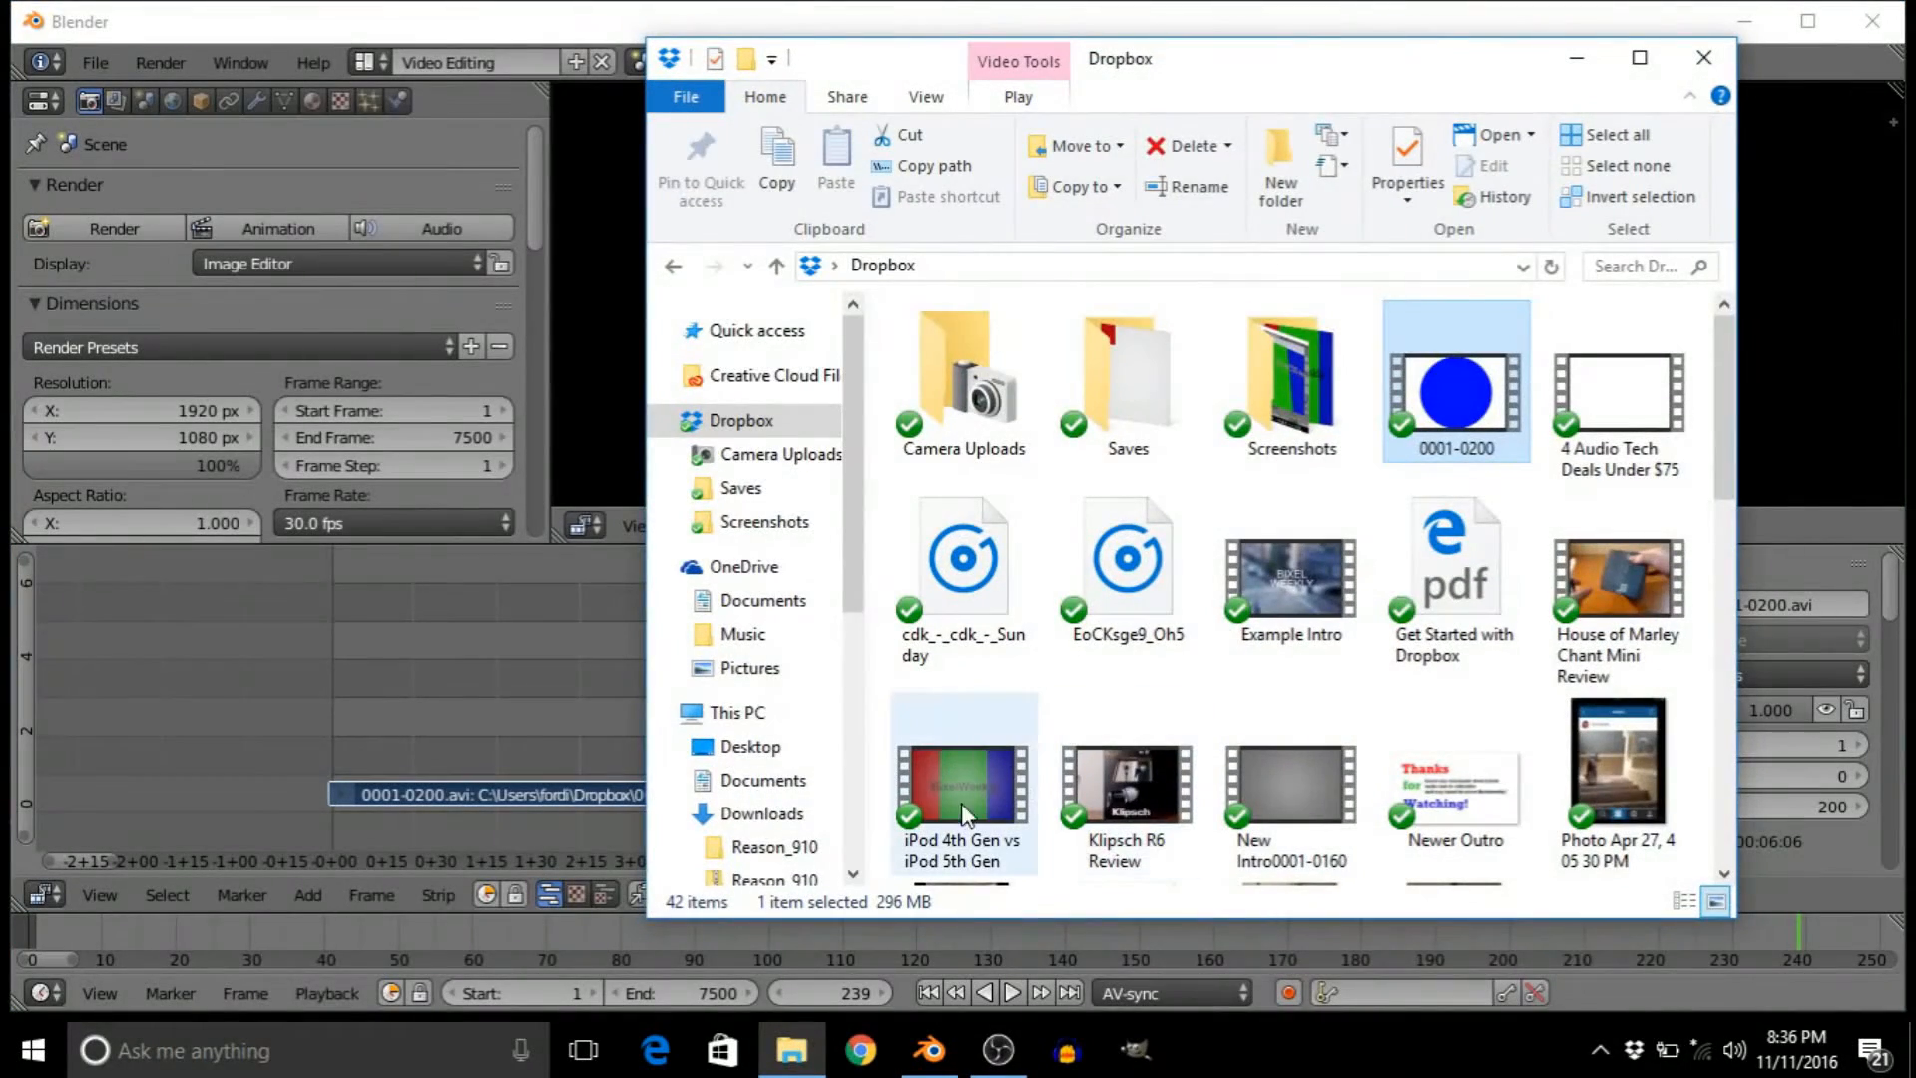
left_click(1122, 839)
left_click_drag(1123, 838, 493, 693)
left_click(1581, 55)
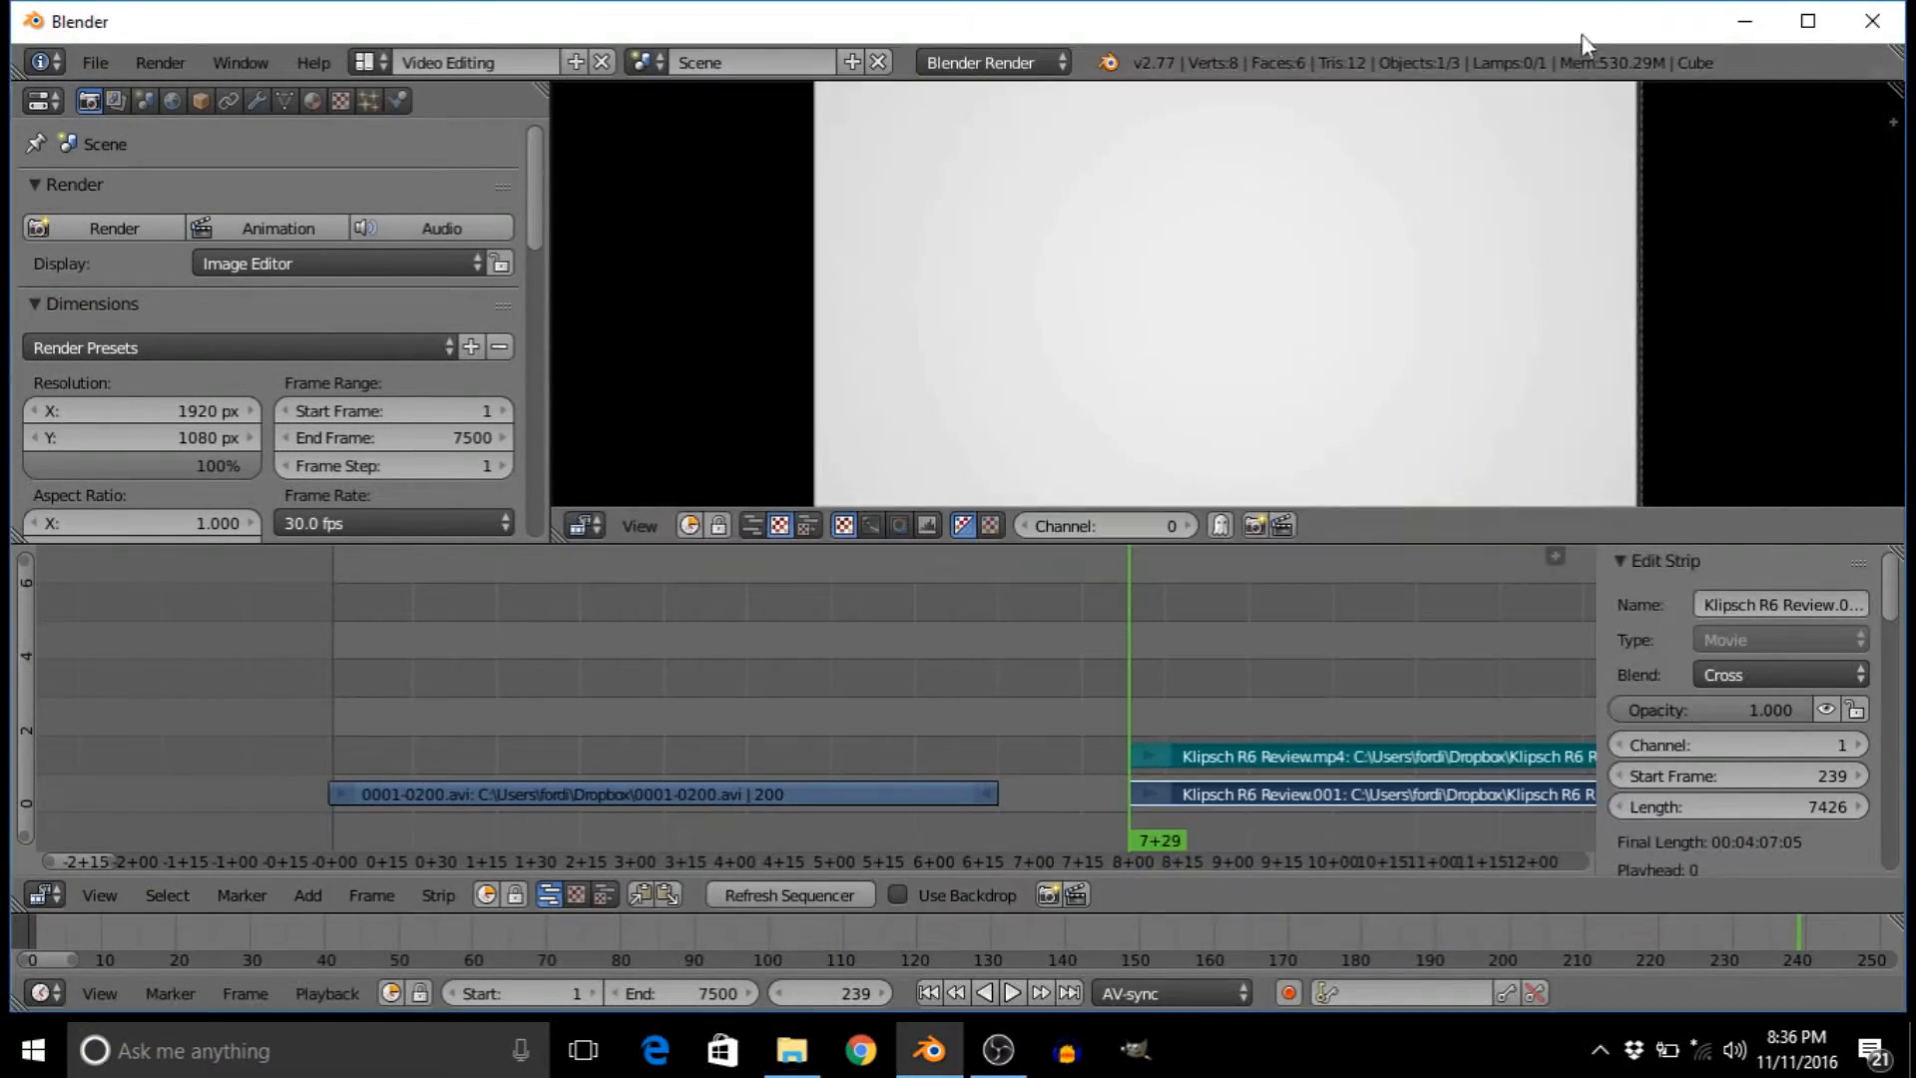
- Move the Klipsch R6 Review sound strip to channel 3 with start frame 166, and select its movie strip
left_click(1194, 756)
left_click(1202, 801)
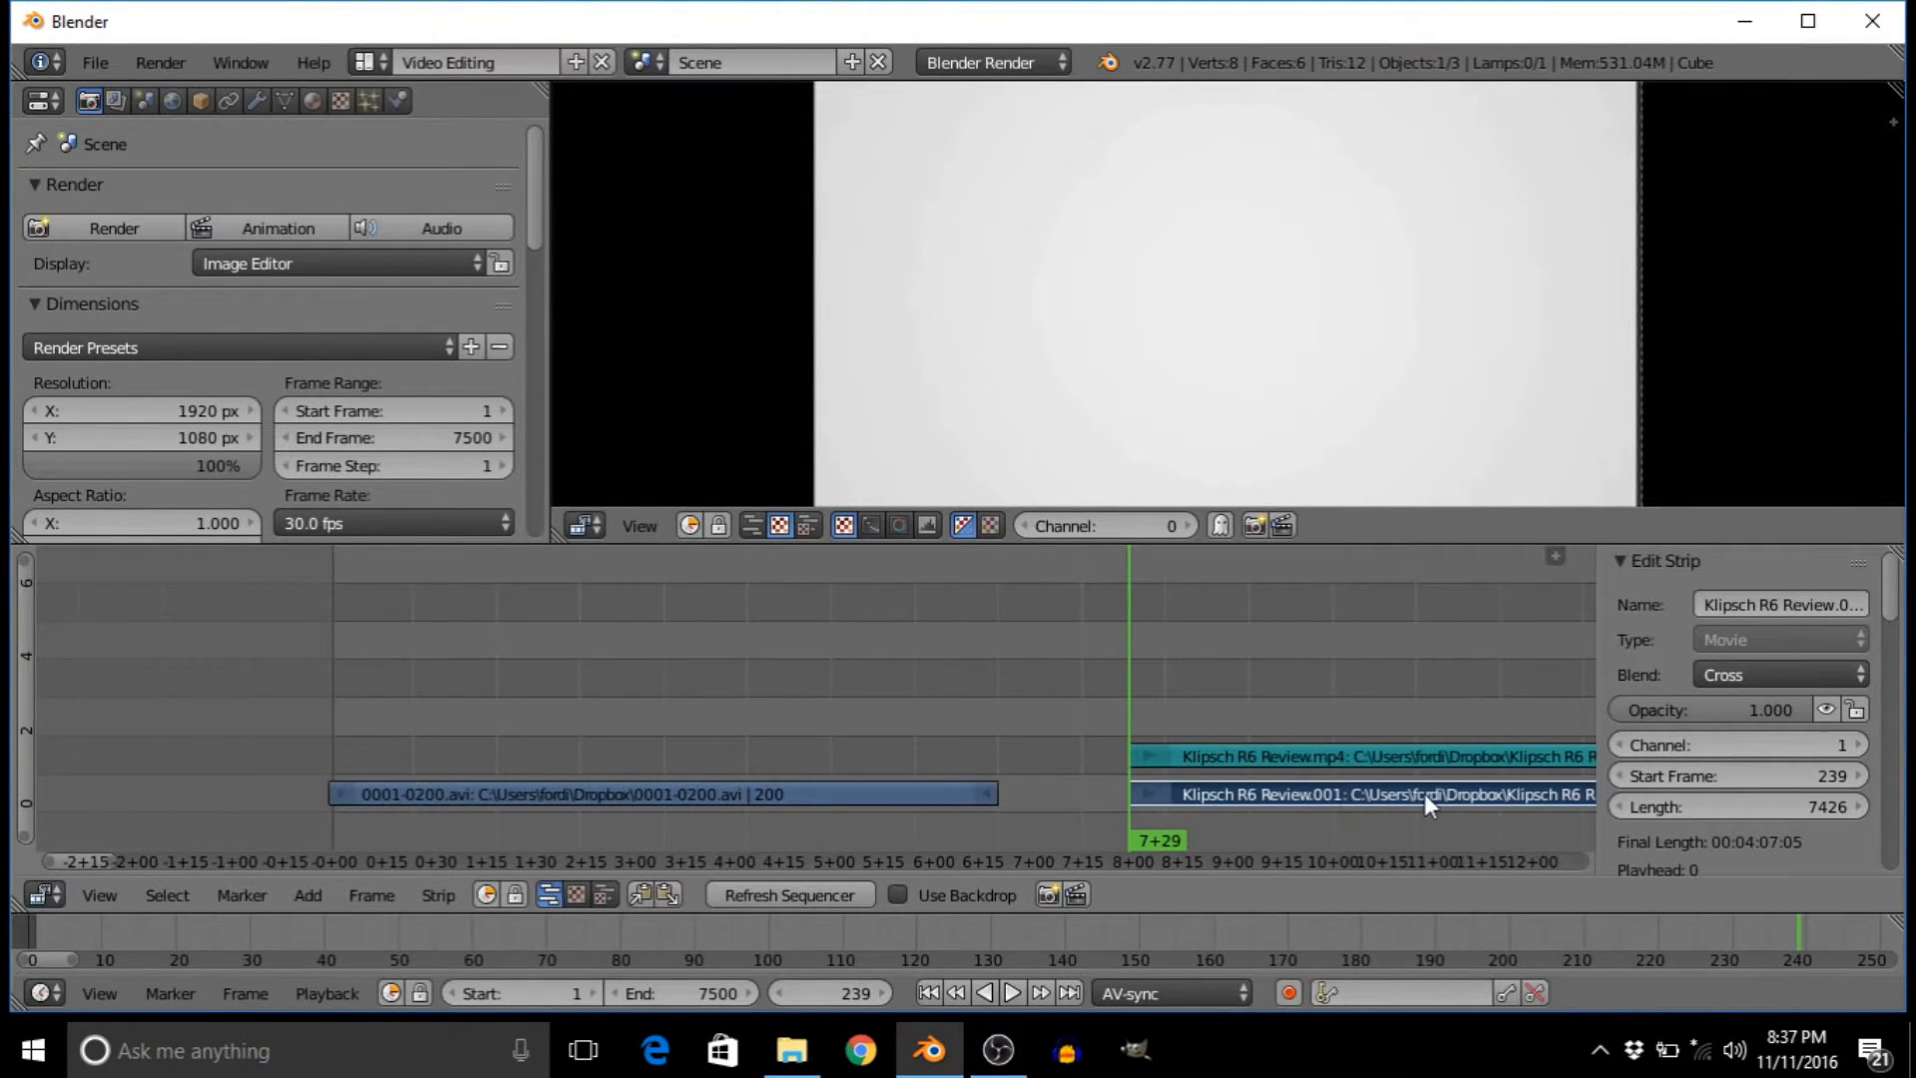
right_click_drag(1312, 760, 1093, 706)
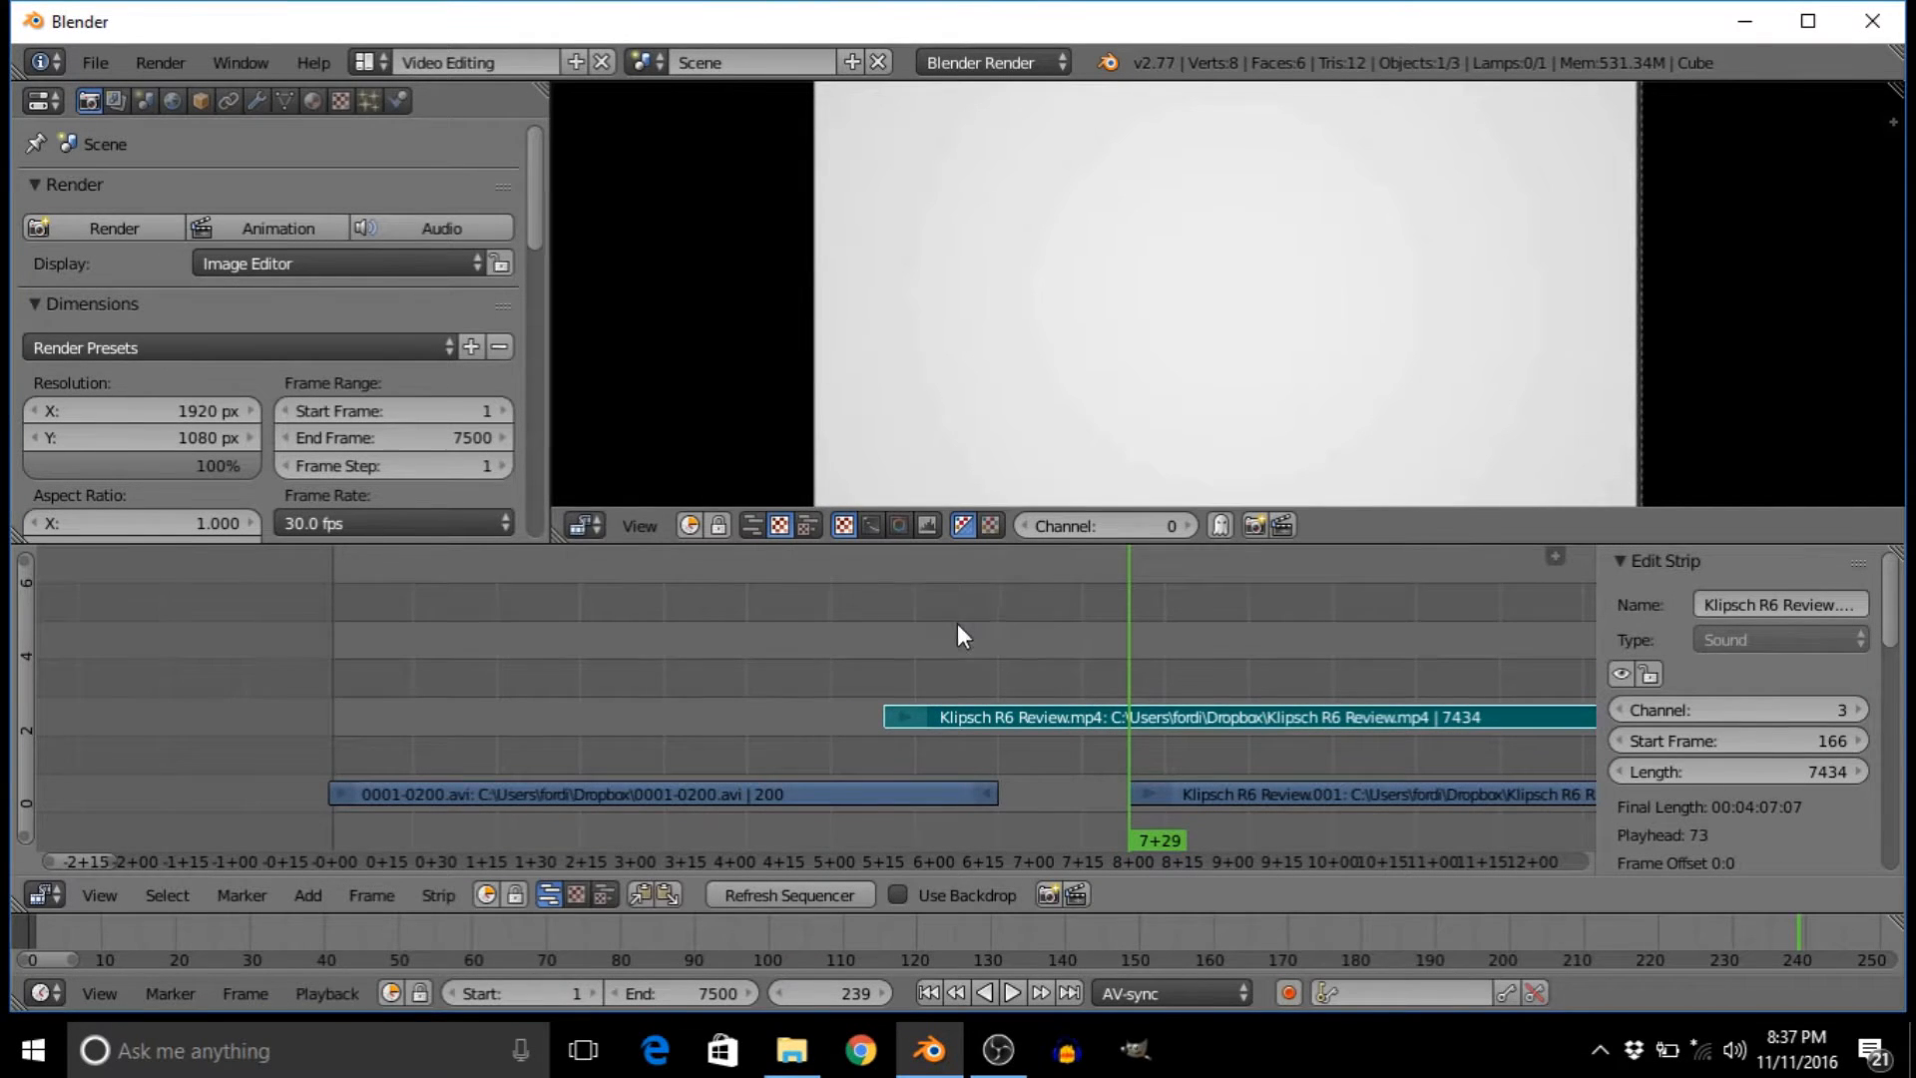
right_click(1309, 793)
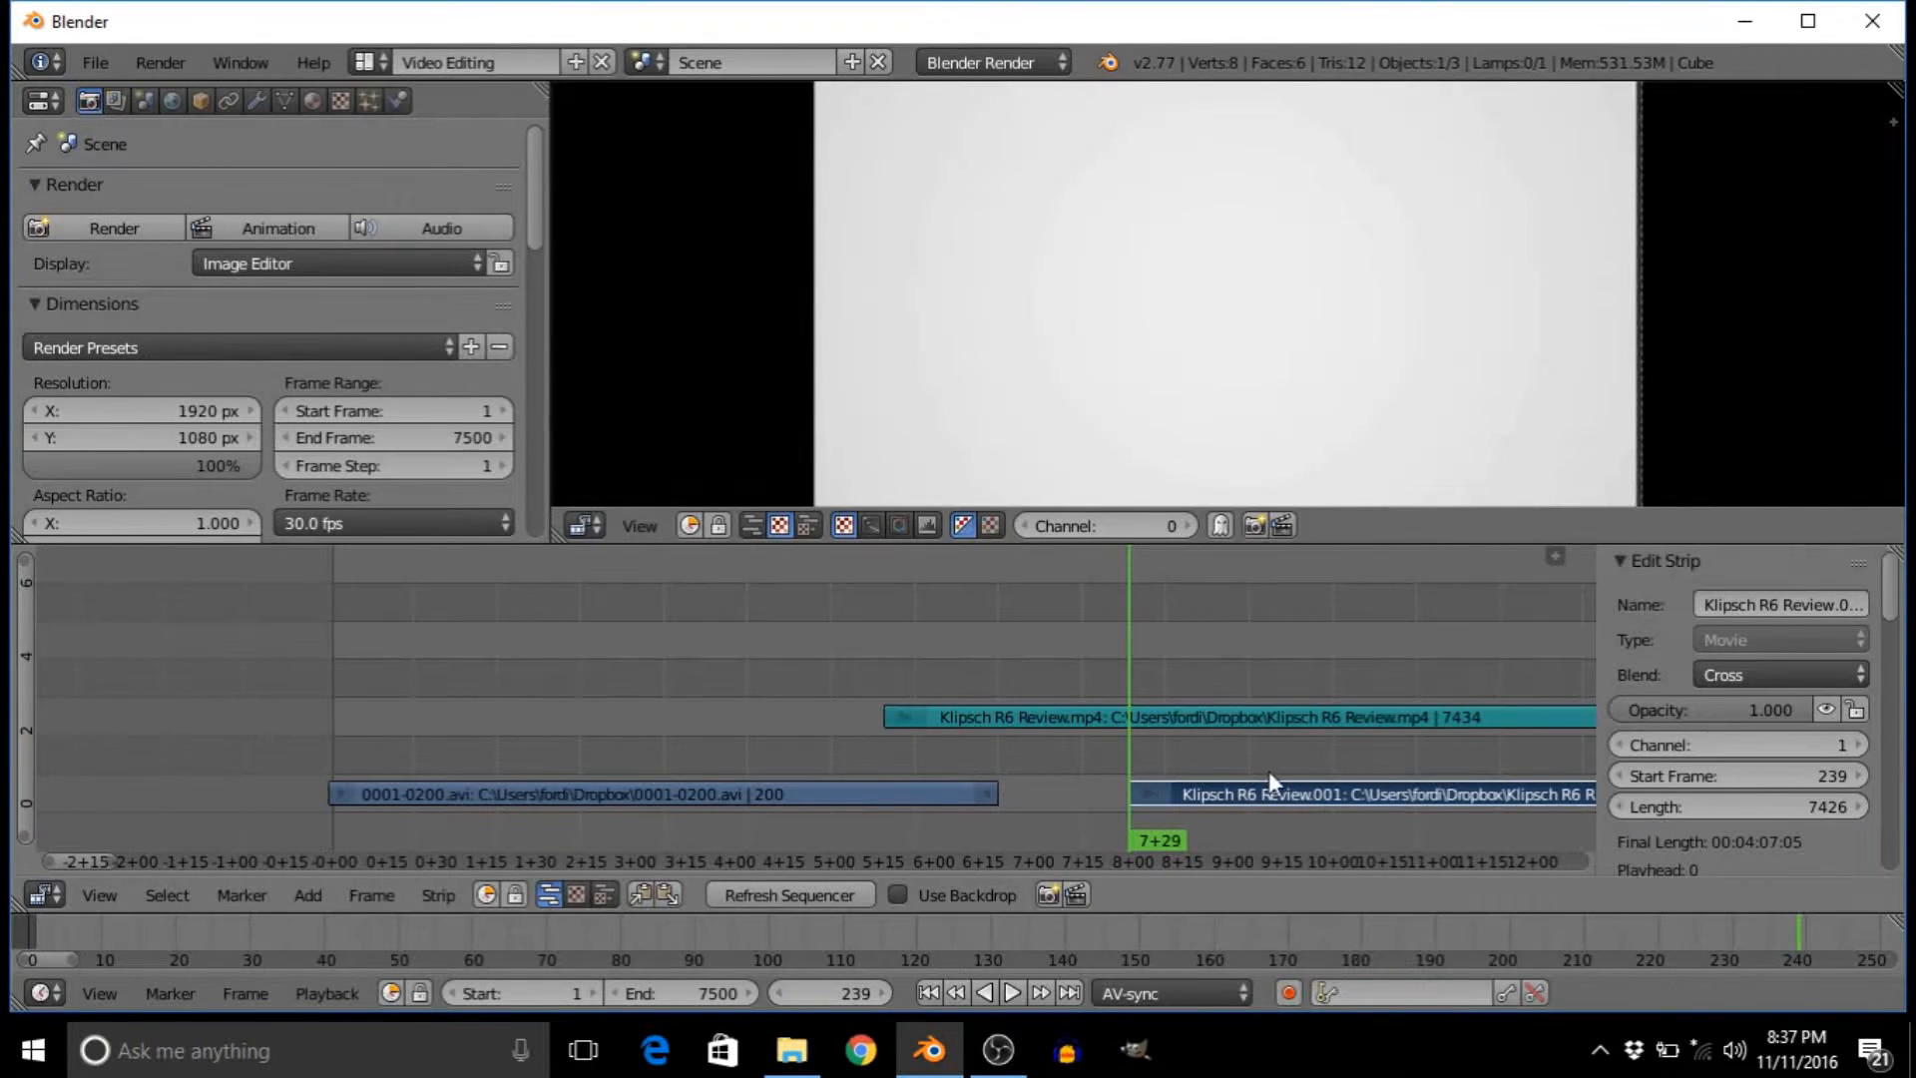
- Place the playhead at frame 231 and delete the Klipsch R6 Review sound and movie strips
left_click_drag(1178, 838, 1215, 820)
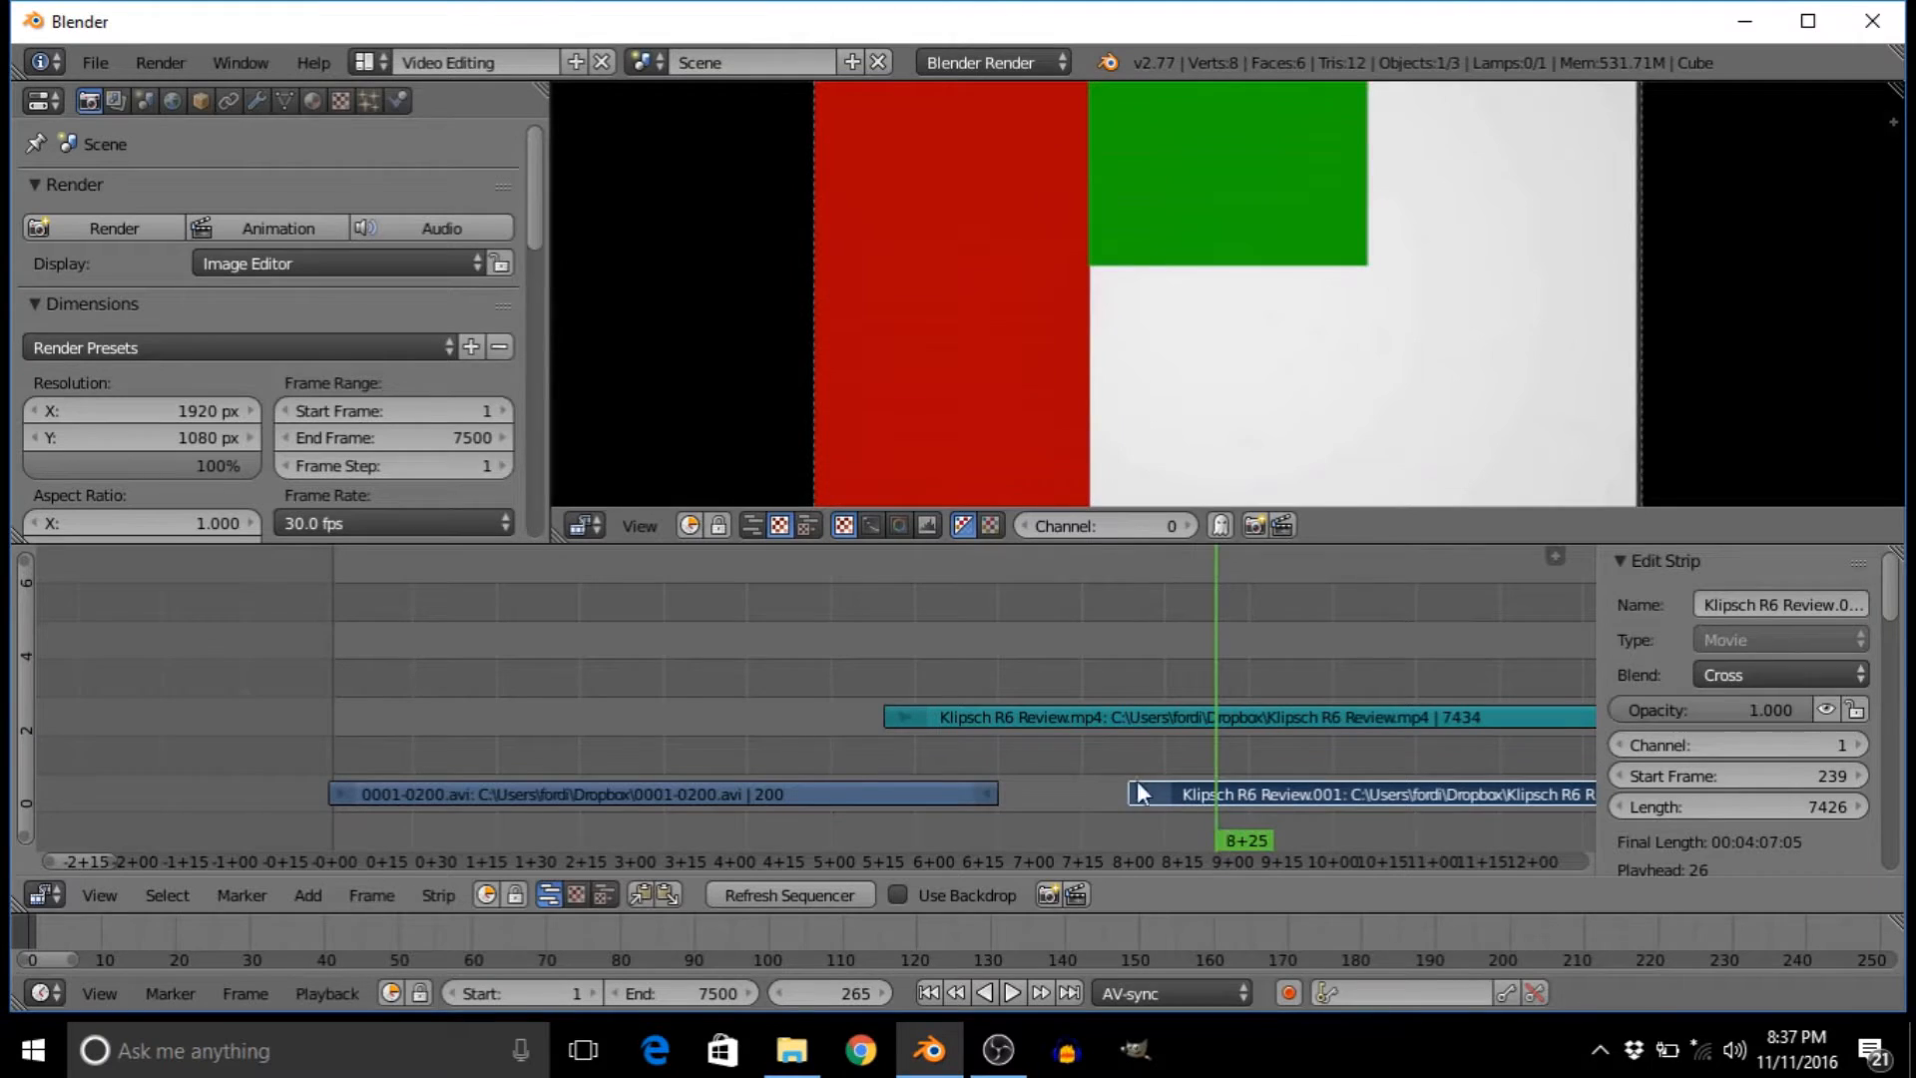
left_click(1101, 782)
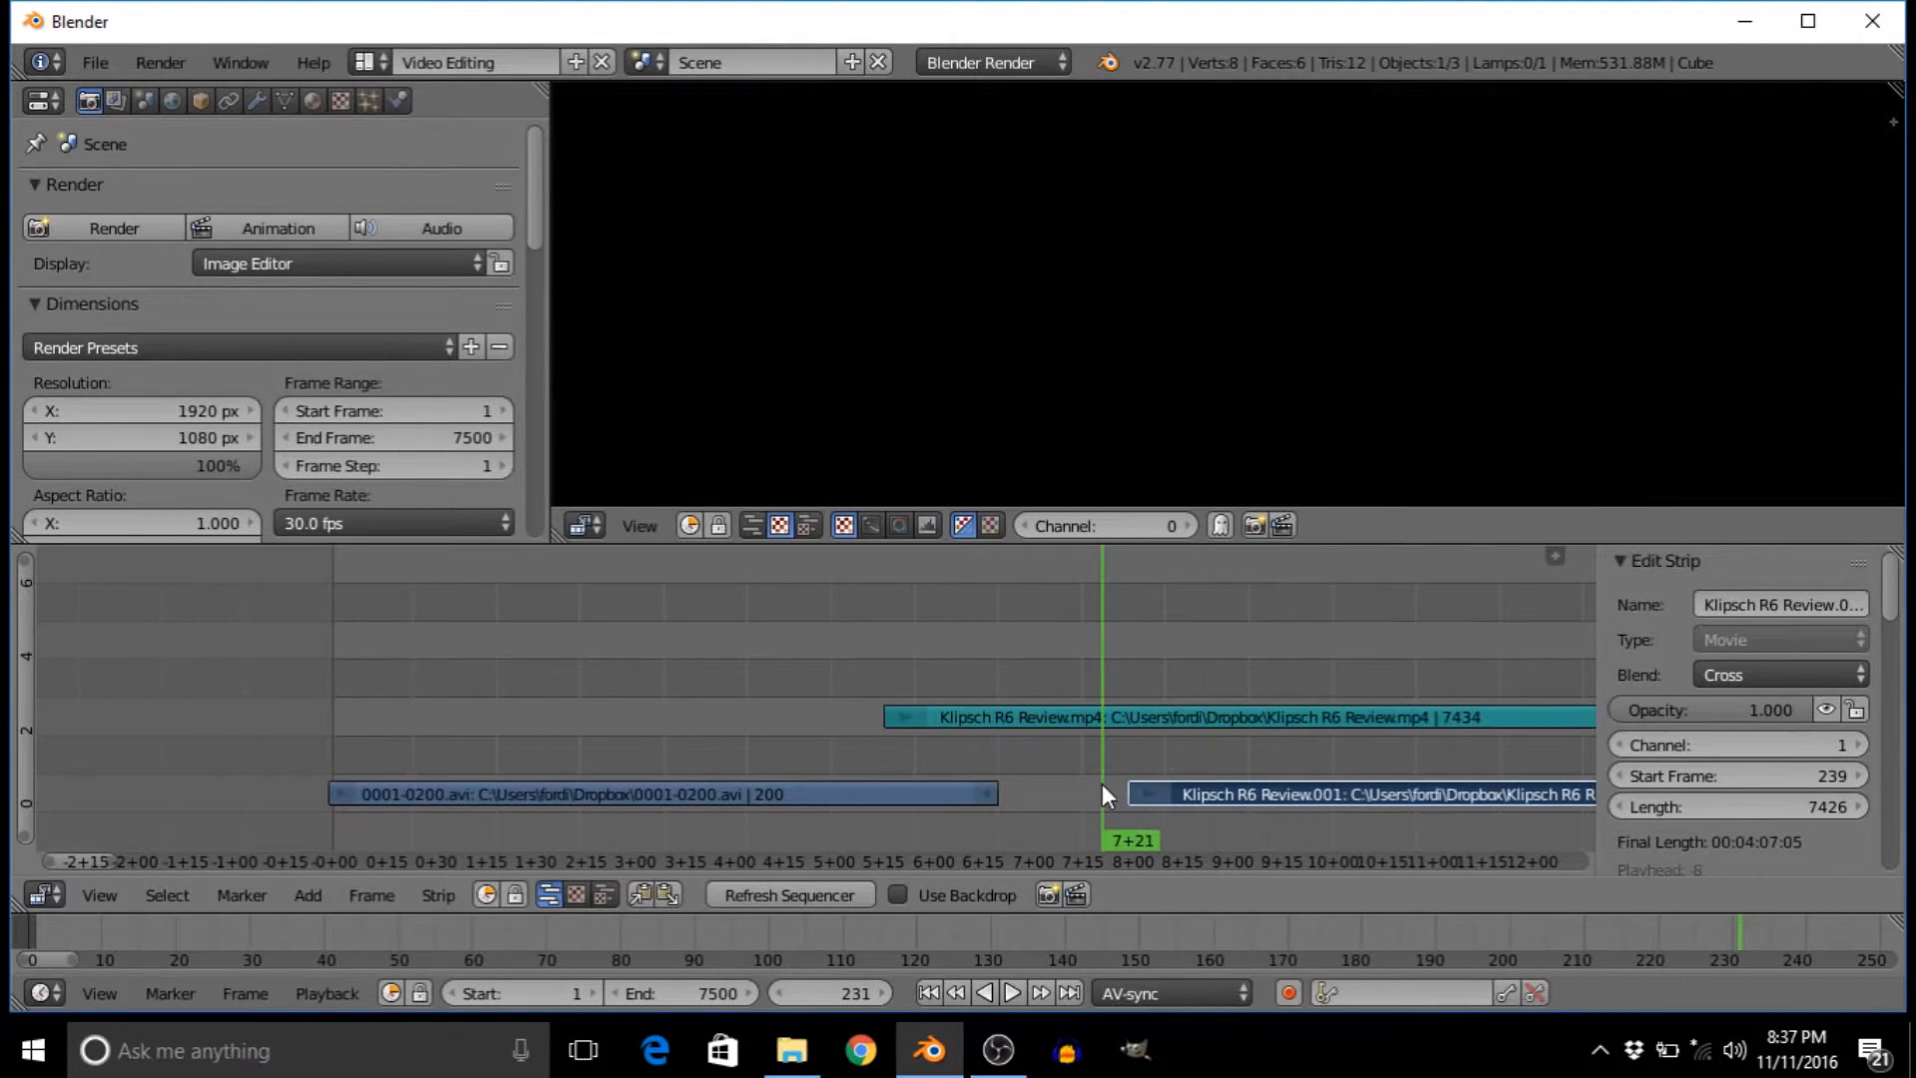
right_click(1217, 715)
key("x")
left_click(1239, 714)
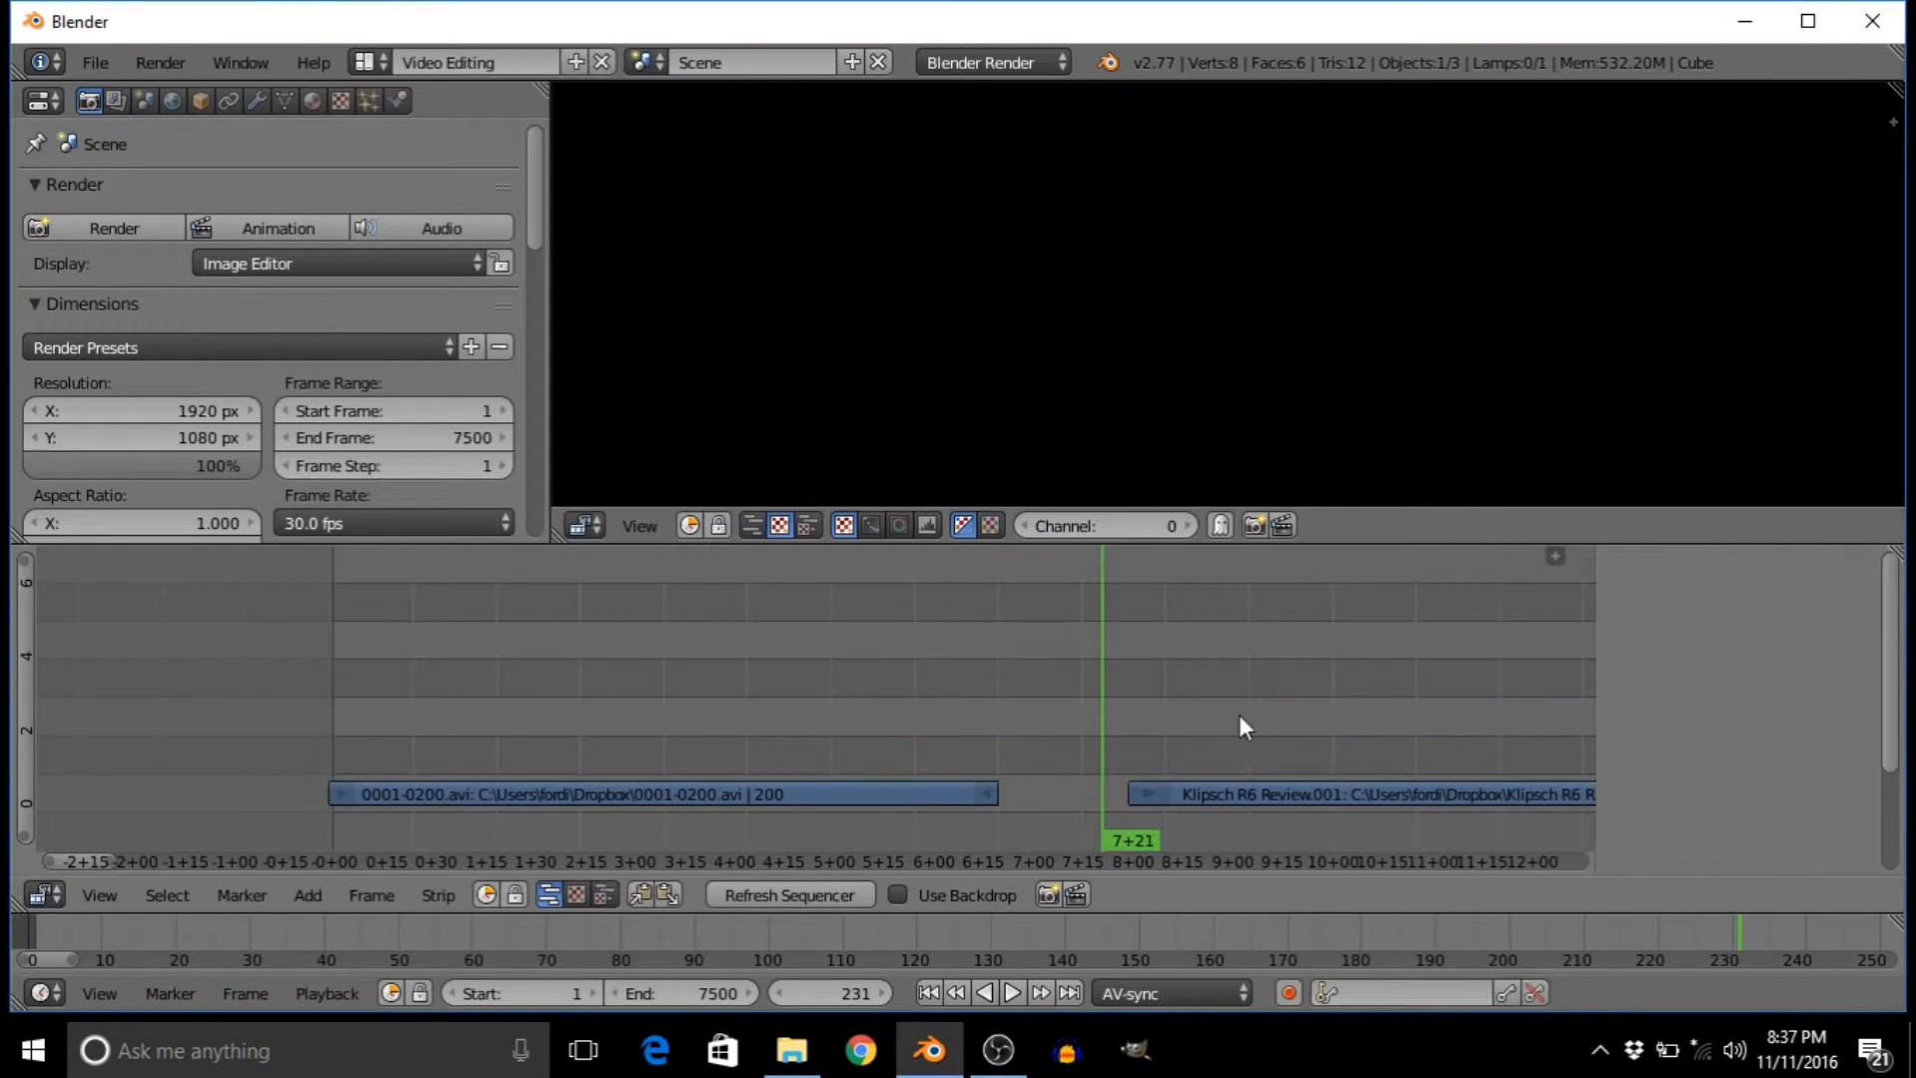
right_click(1285, 795)
key("x")
left_click(1227, 810)
- Switch to File Explorer and open the 100PHOTO folder inside DCIM on the SDHC (E:) card
left_click(791, 1050)
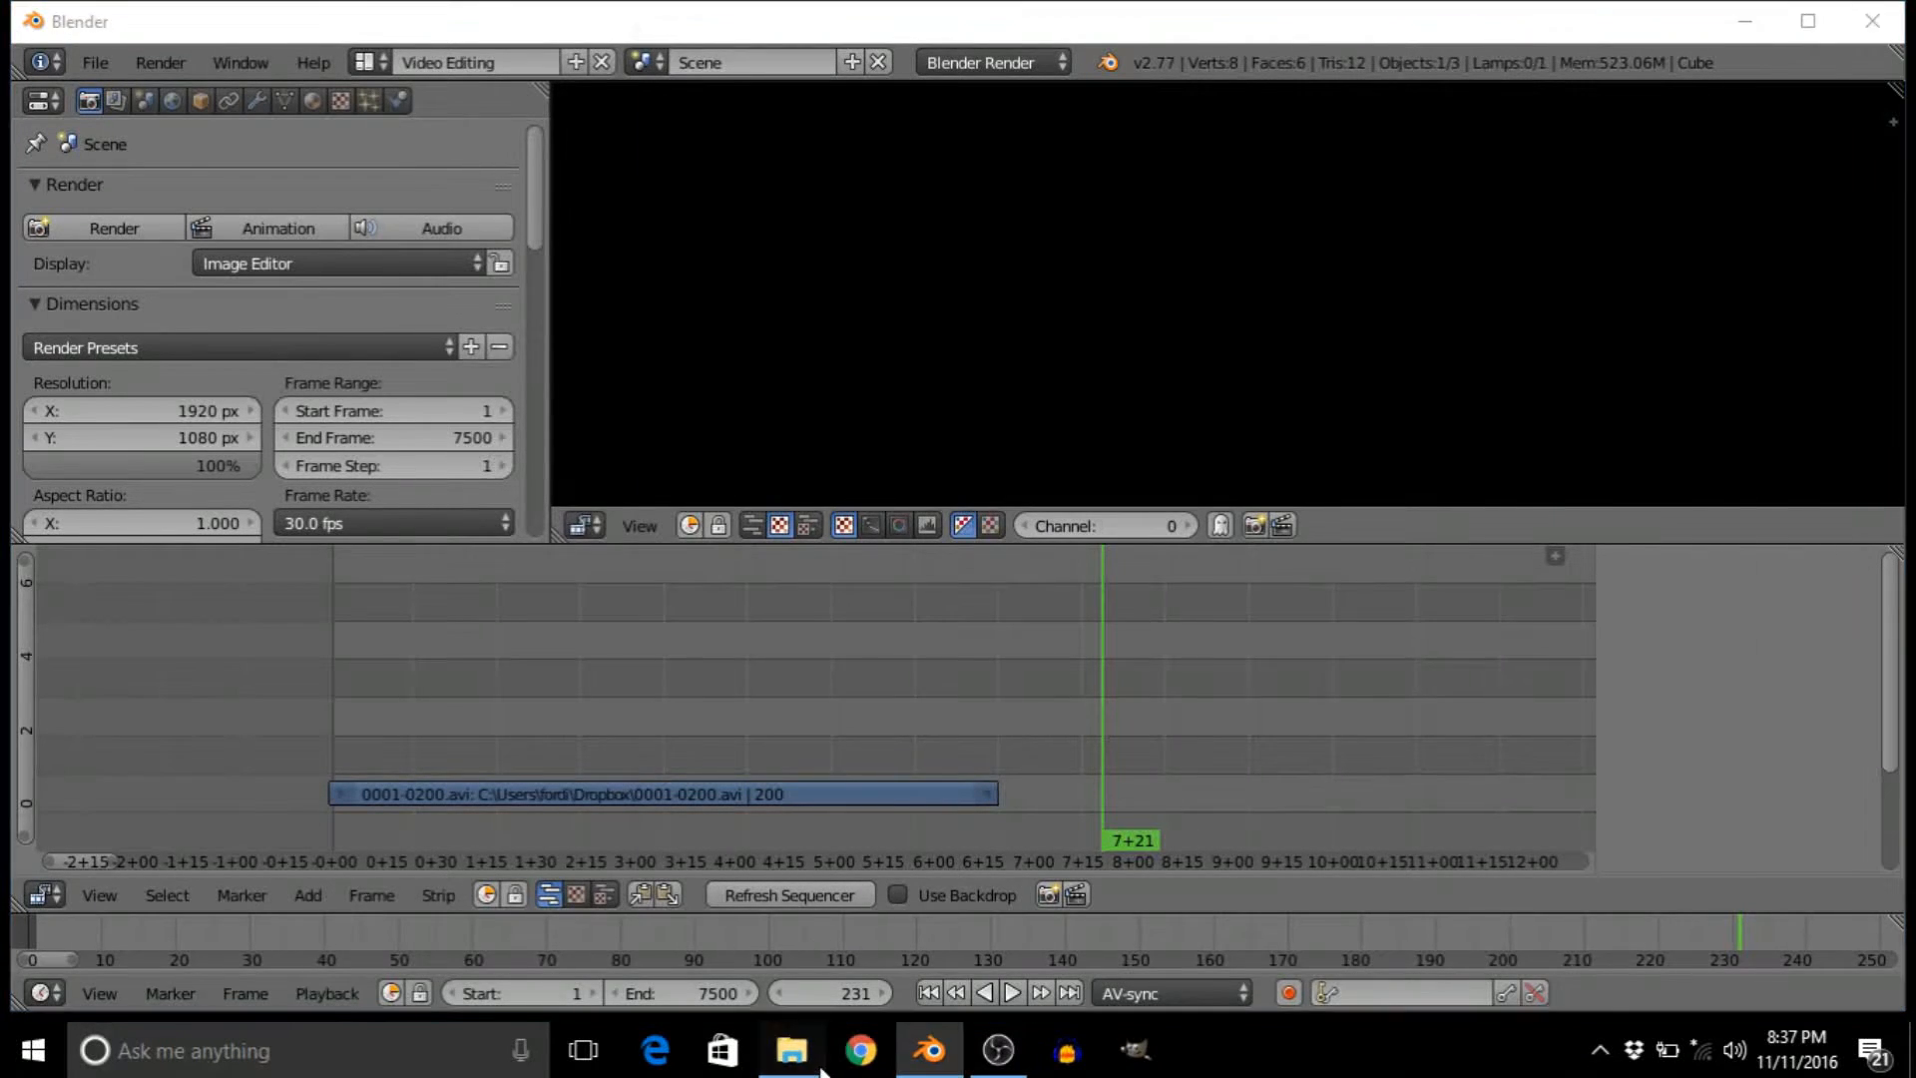
scroll(762, 706, "down", 5)
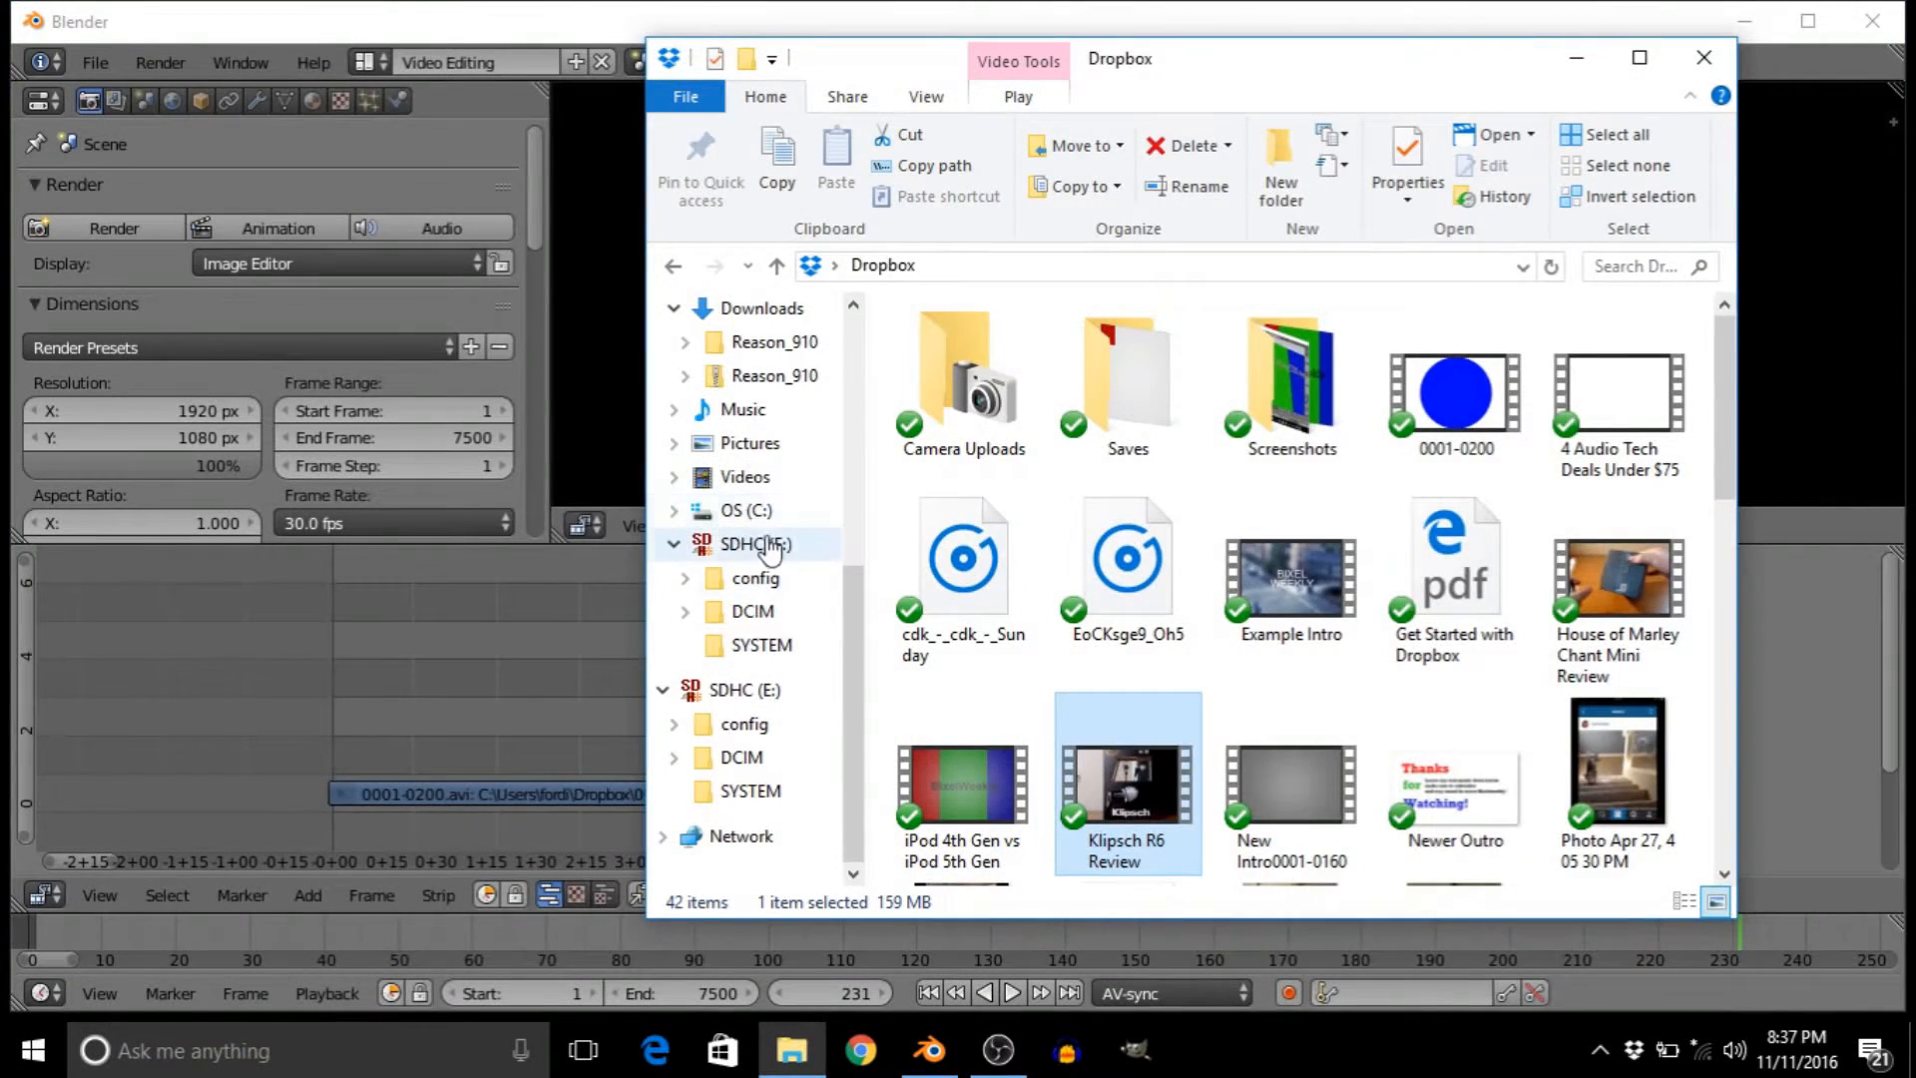
left_click(738, 548)
double_click(1077, 382)
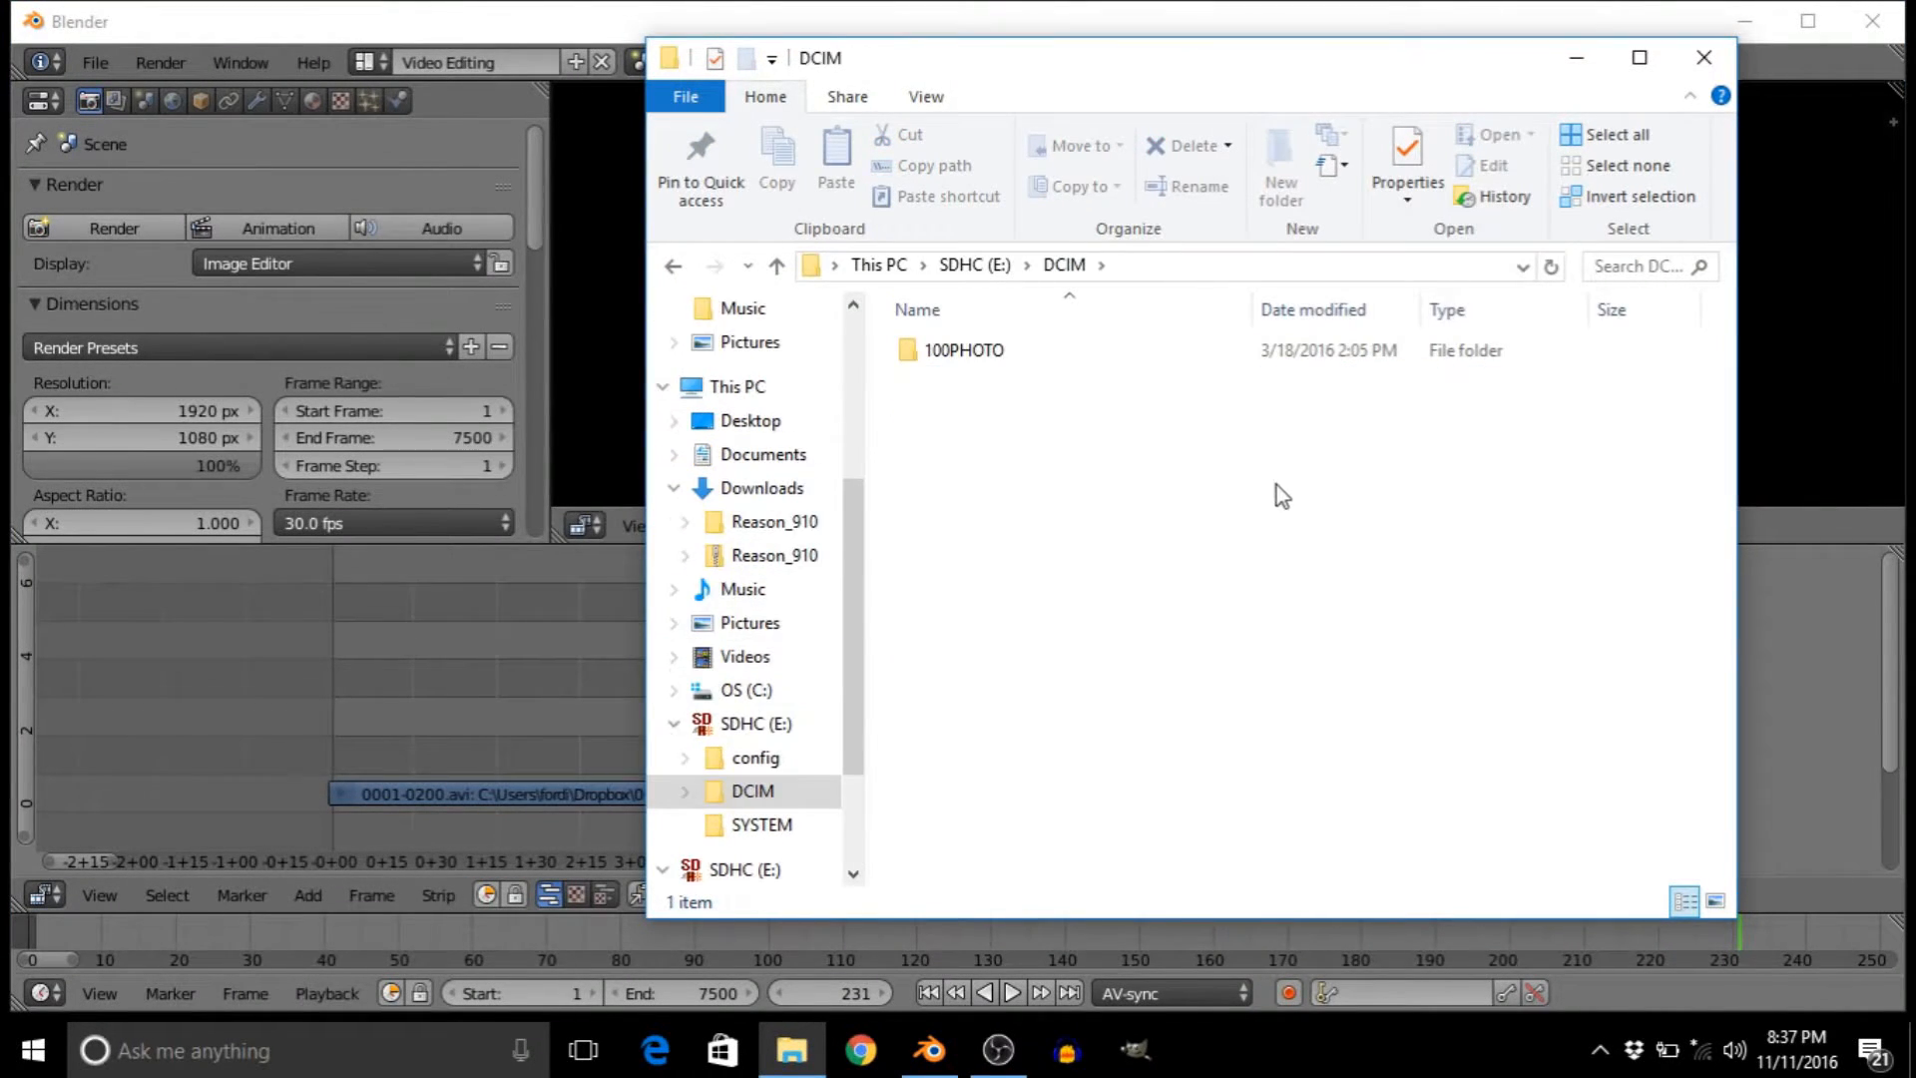
double_click(1297, 360)
- Add the SAM_1087 video from 100PHOTO to Blender's sequencer on channel 1, starting at frame 231
left_click_drag(1726, 341, 1748, 890)
scroll(1227, 620, "up", 5)
scroll(1228, 621, "down", 3)
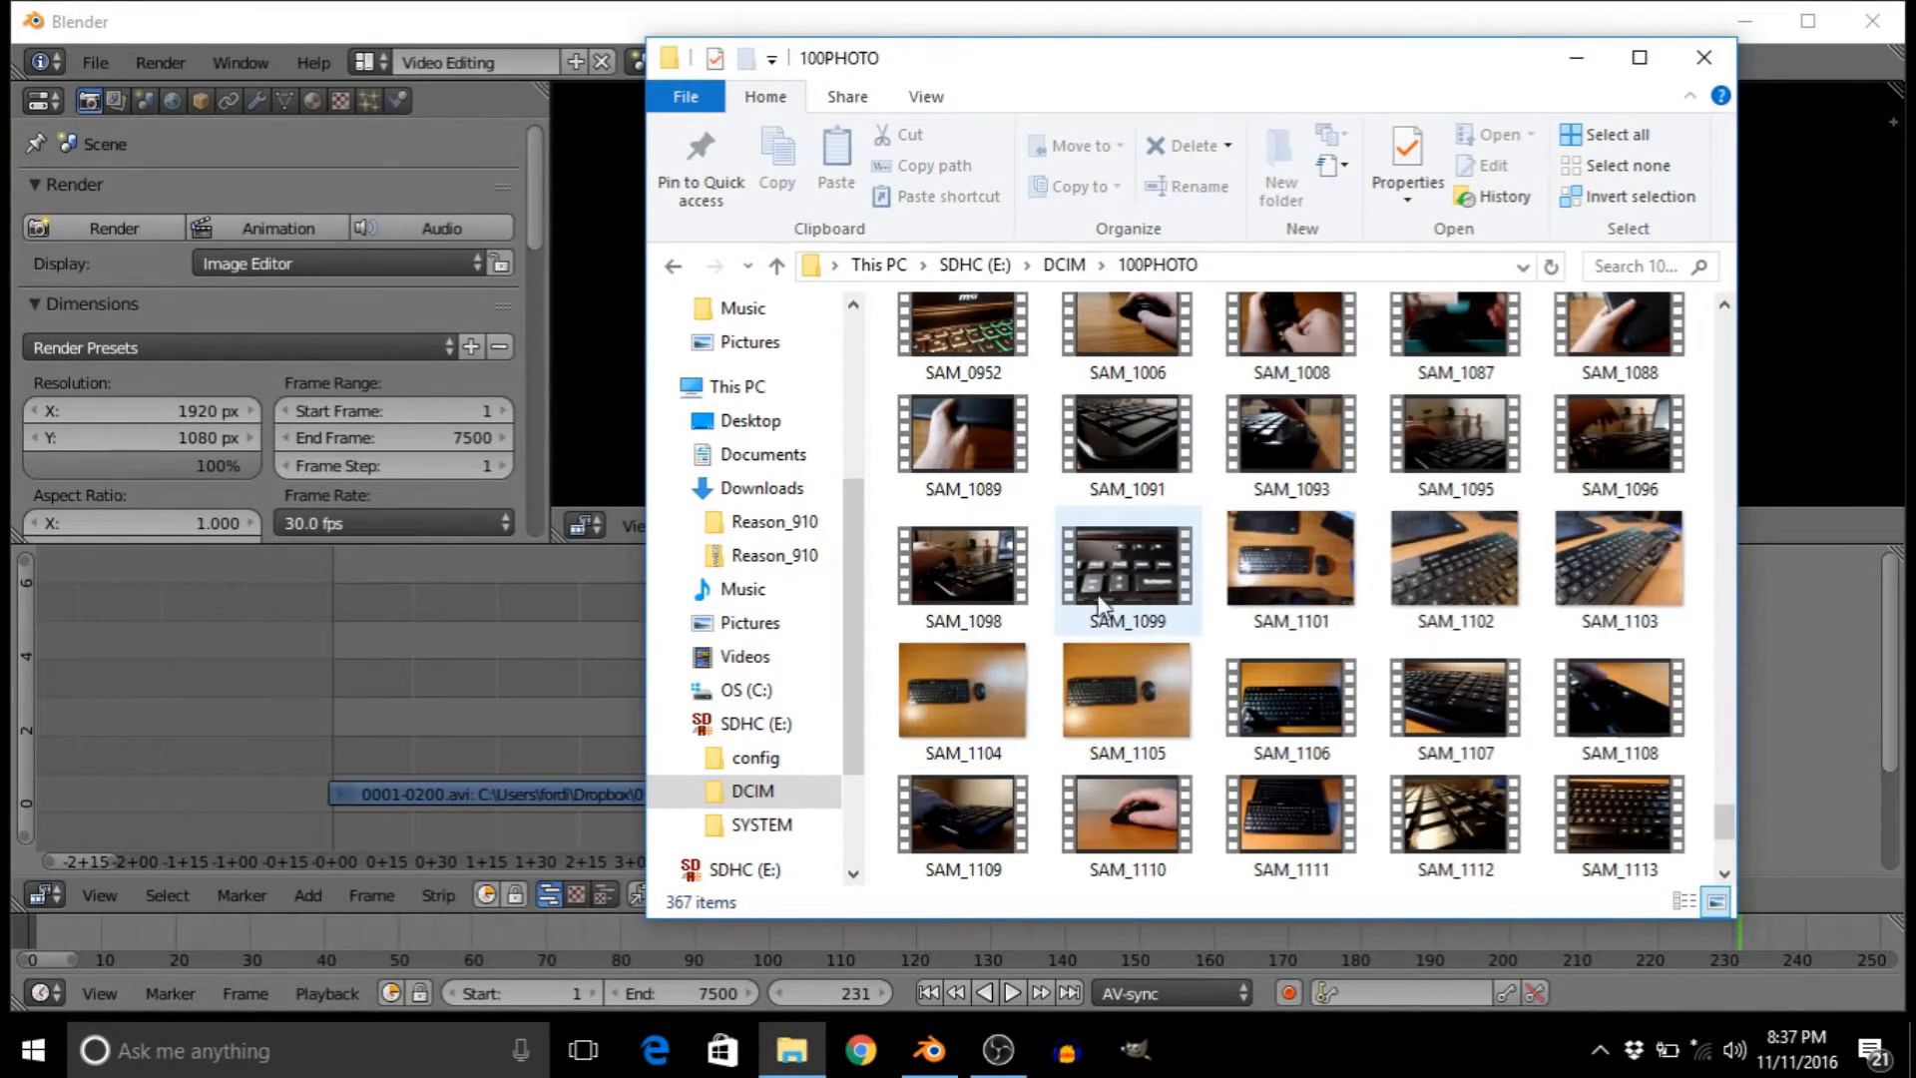
scroll(1099, 597, "down", 3)
scroll(1098, 597, "up", 5)
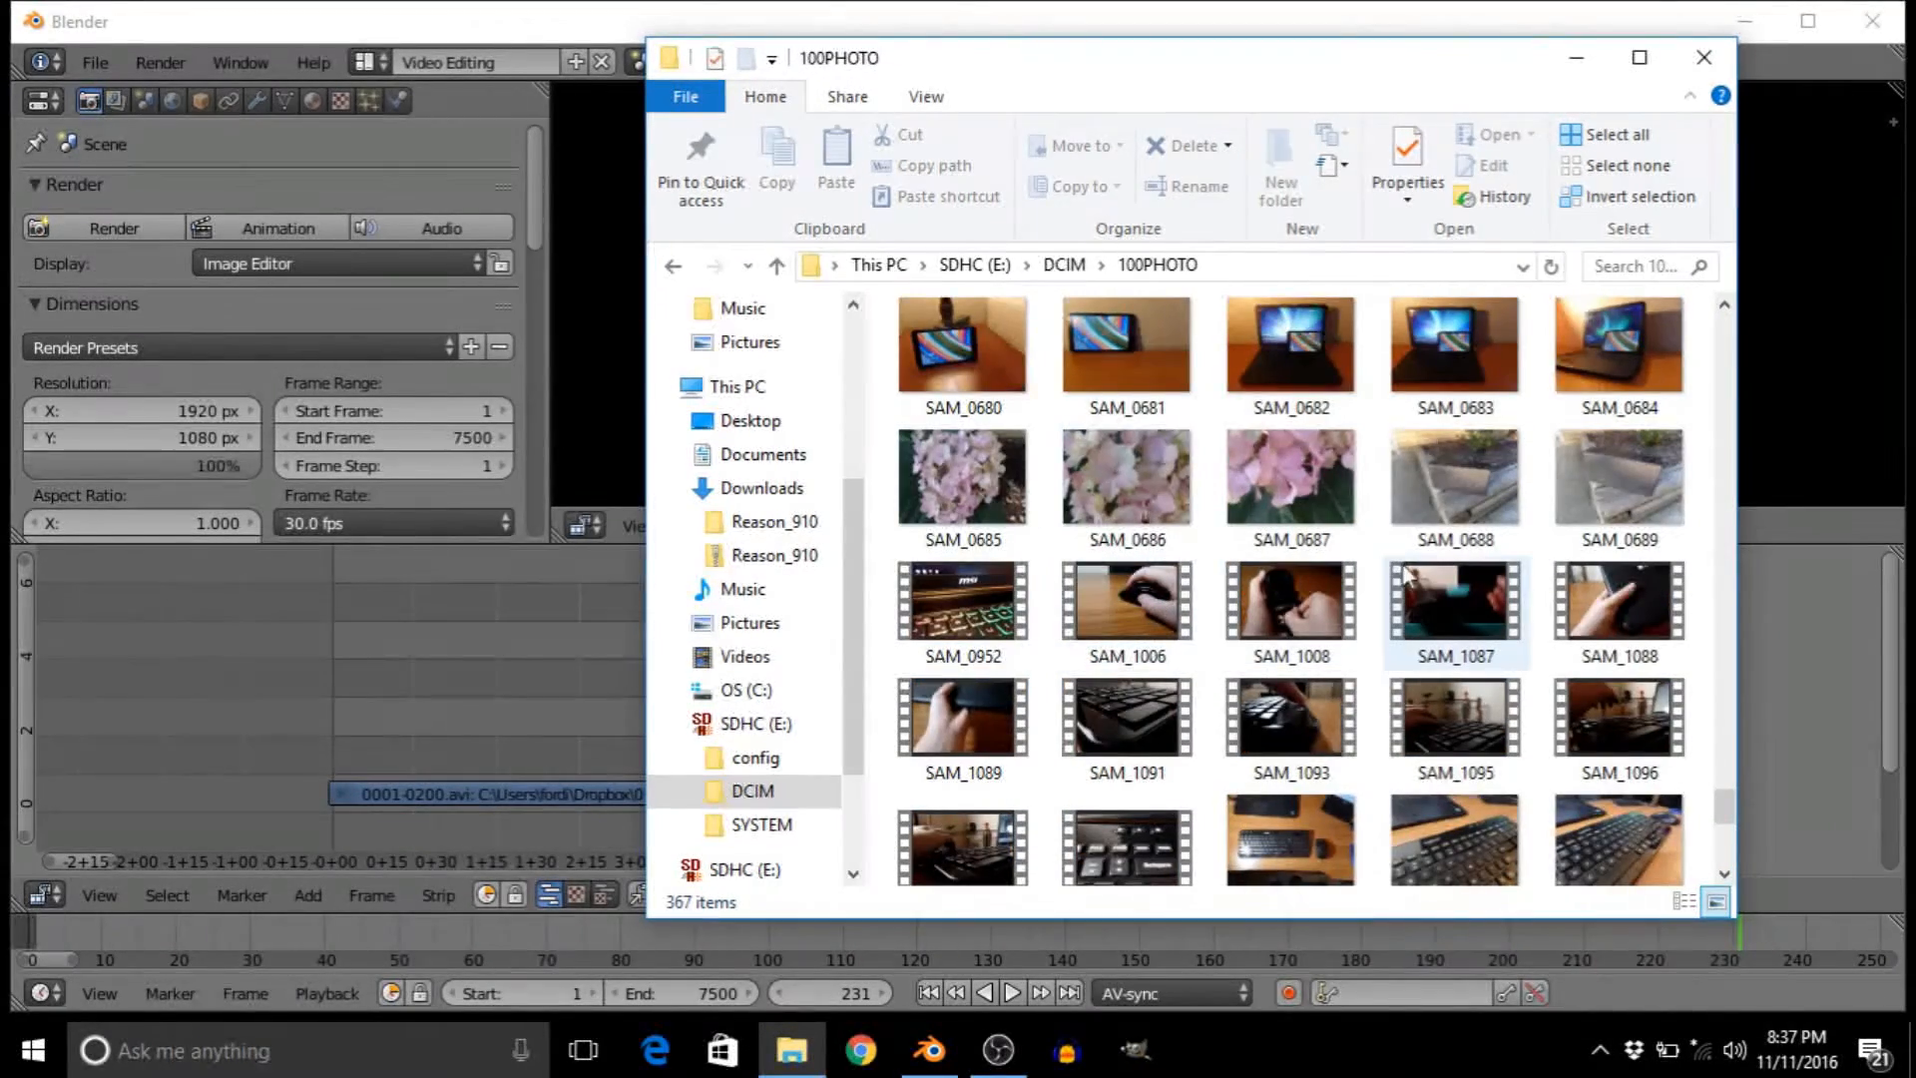
left_click(1470, 636)
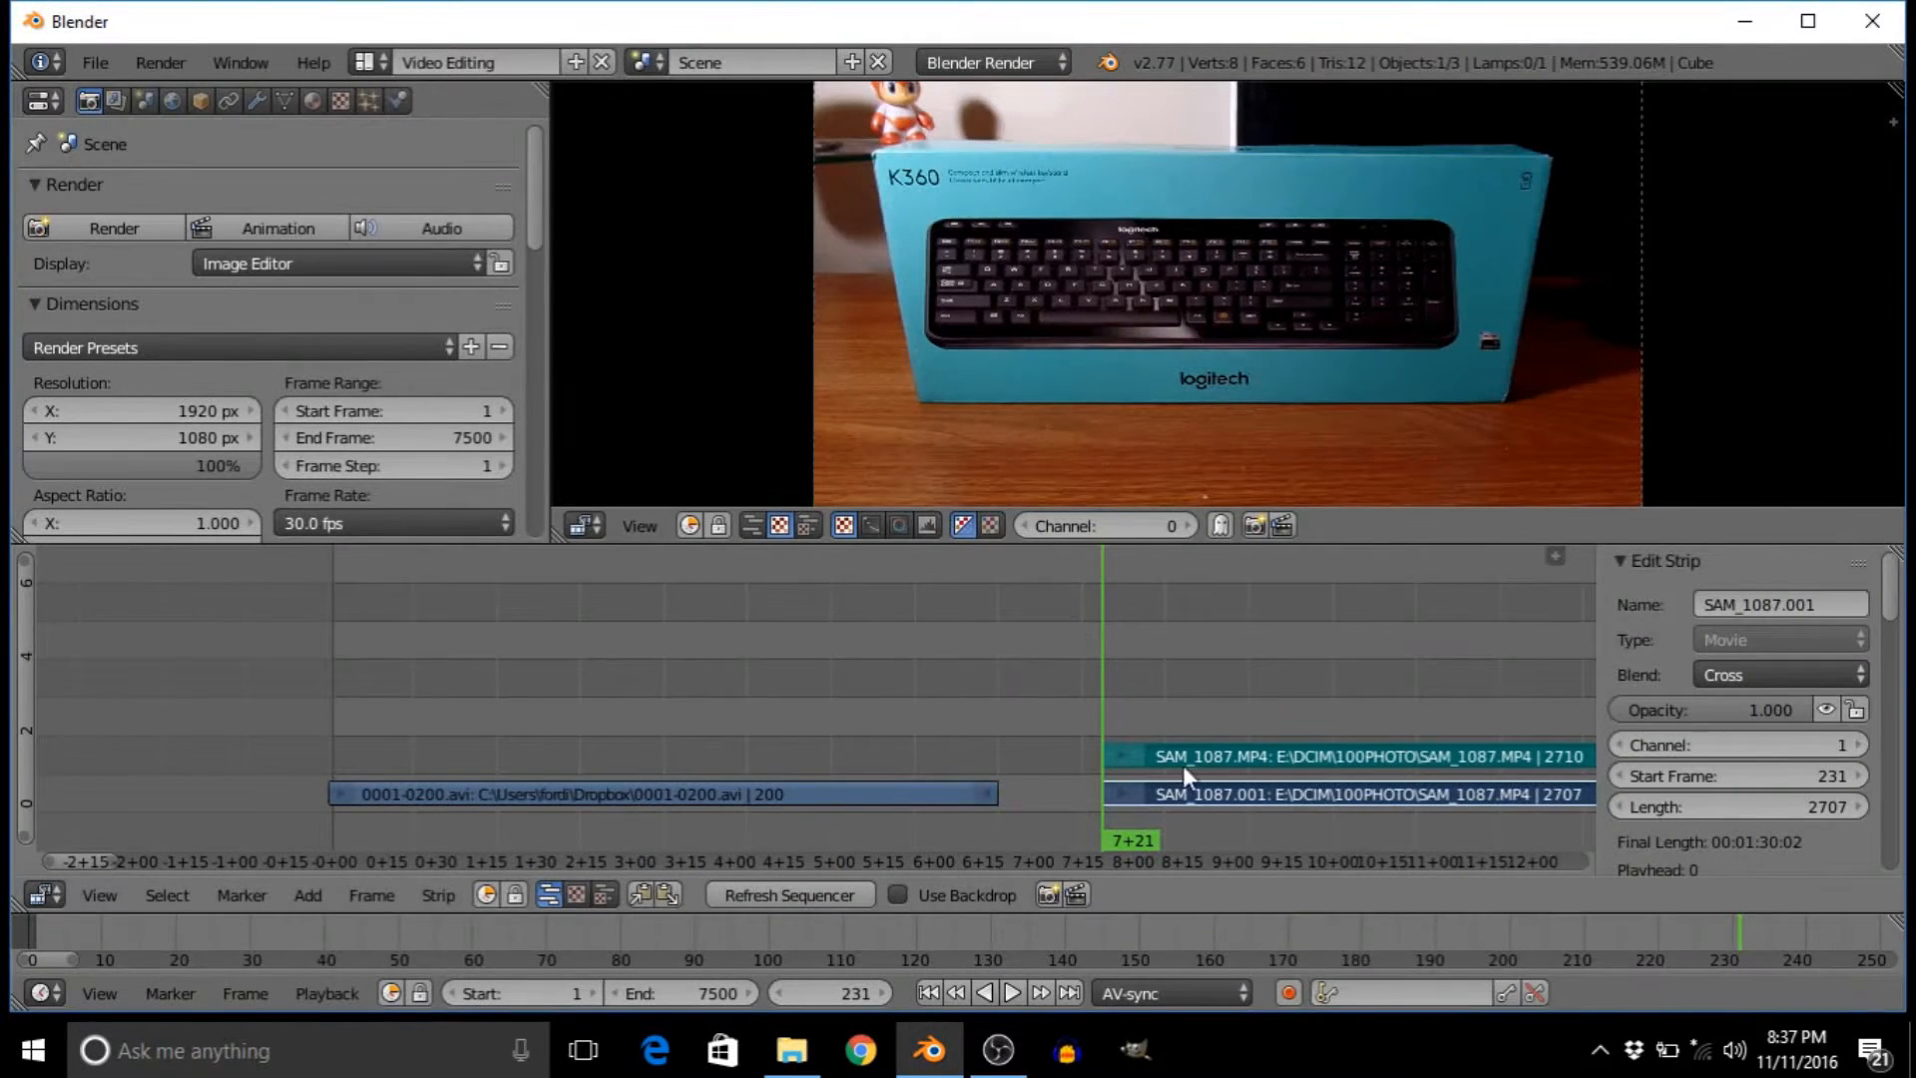
- Delete the SAM_1087 sound strip on channel 2, keeping its movie strip
scroll(1165, 796, "up", 3)
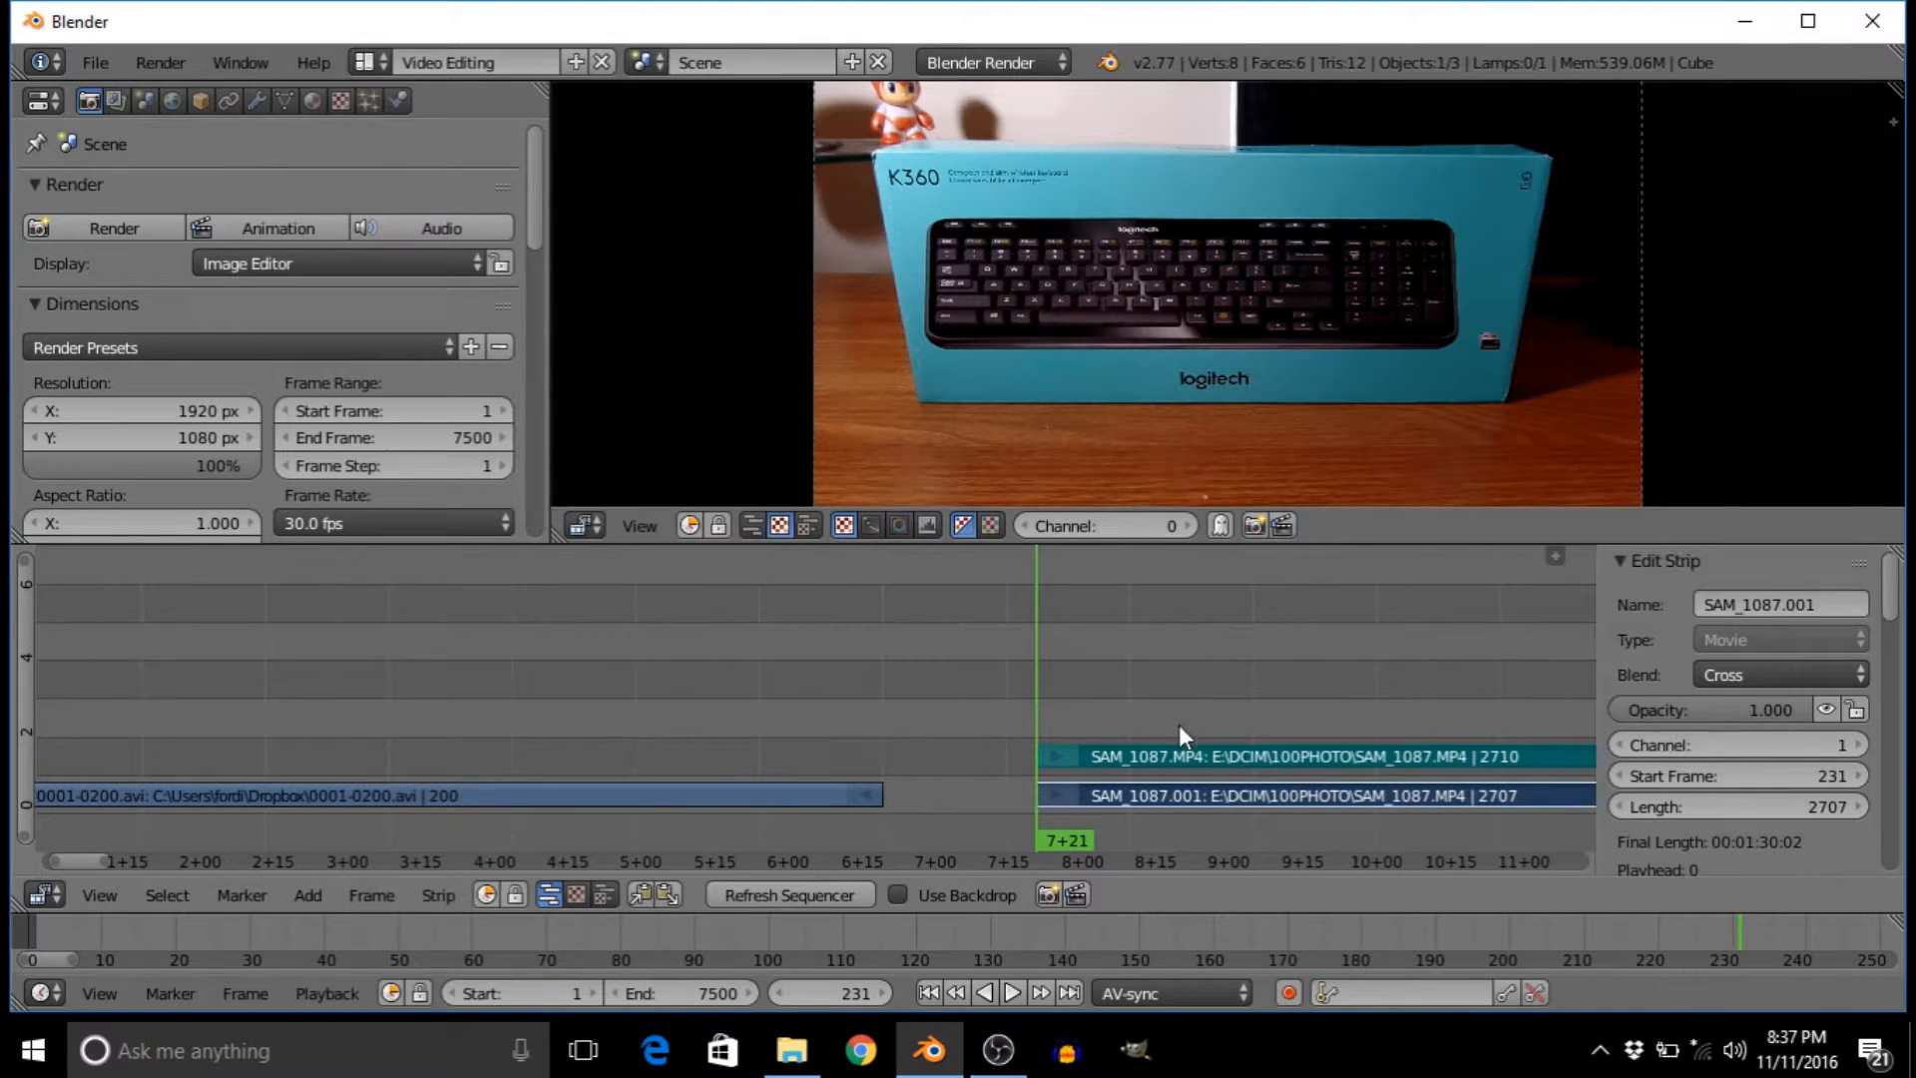
right_click(1257, 758)
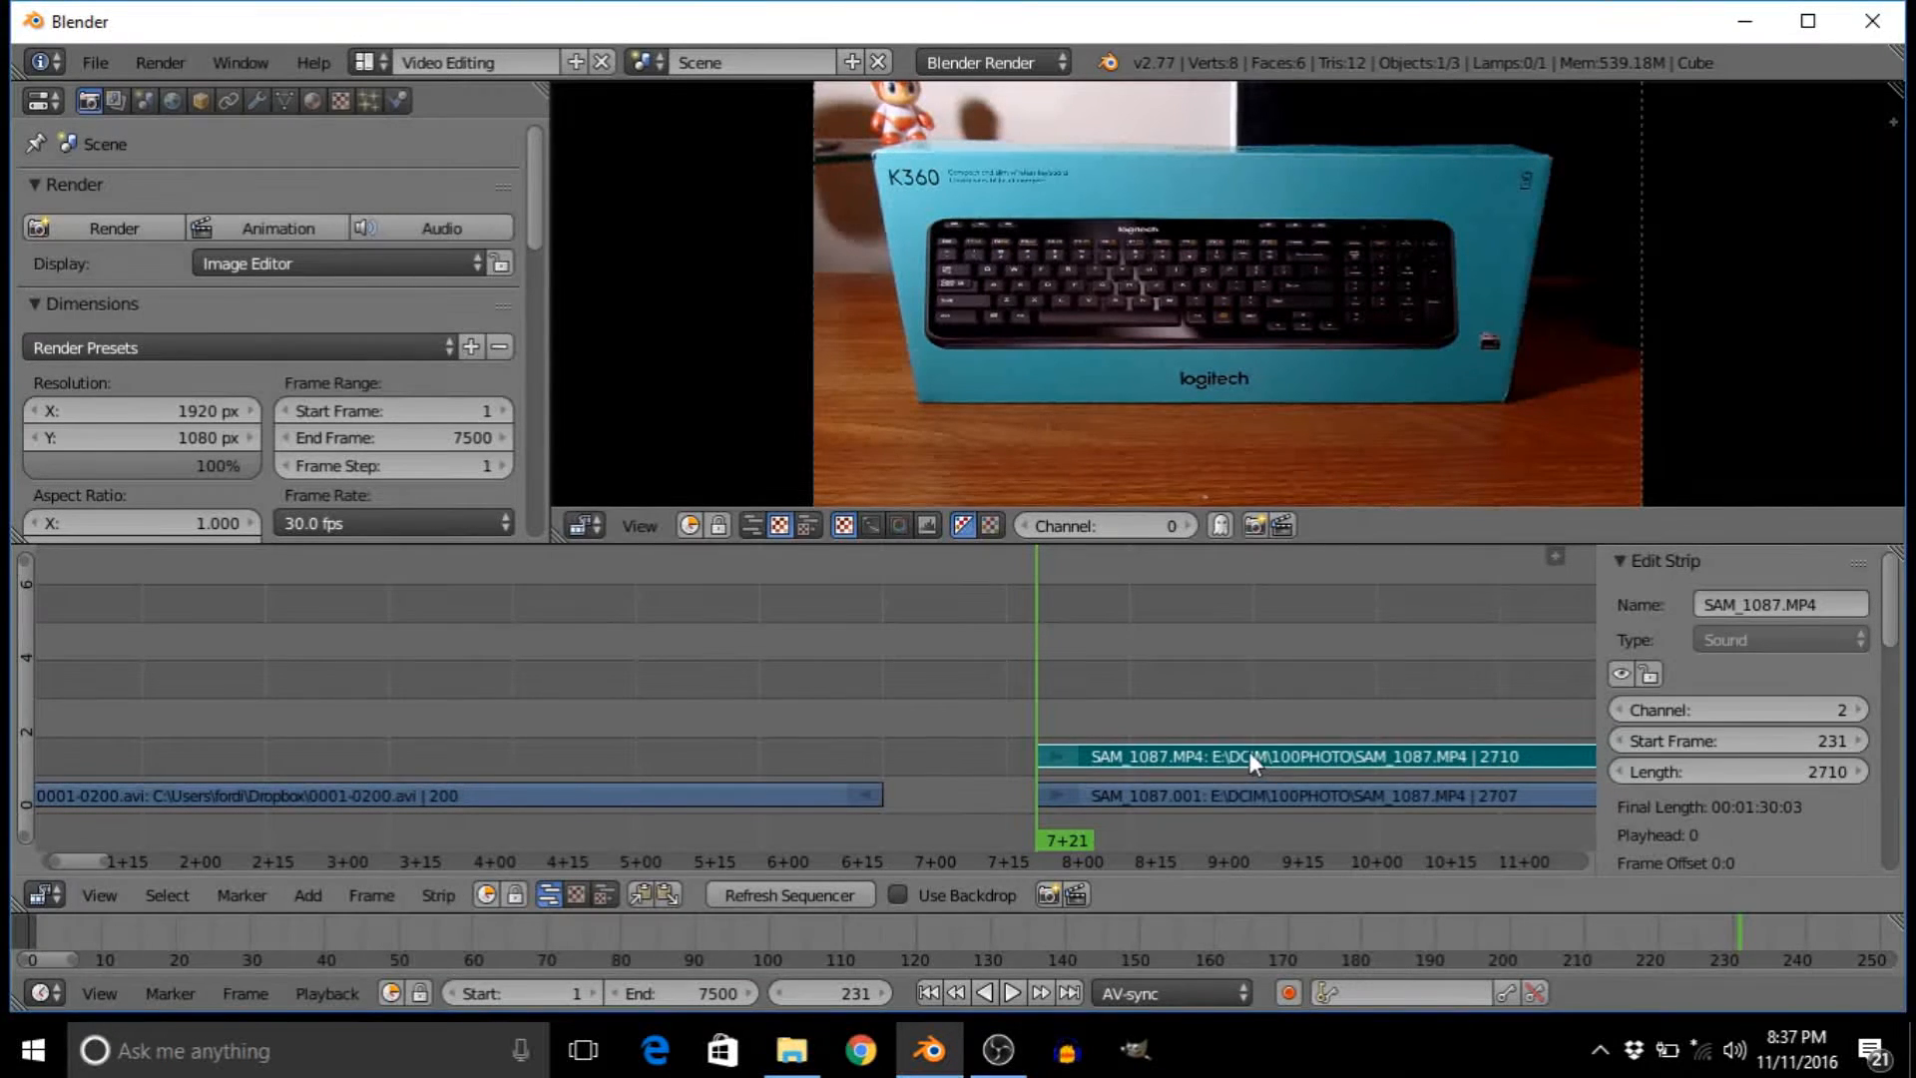
key("x")
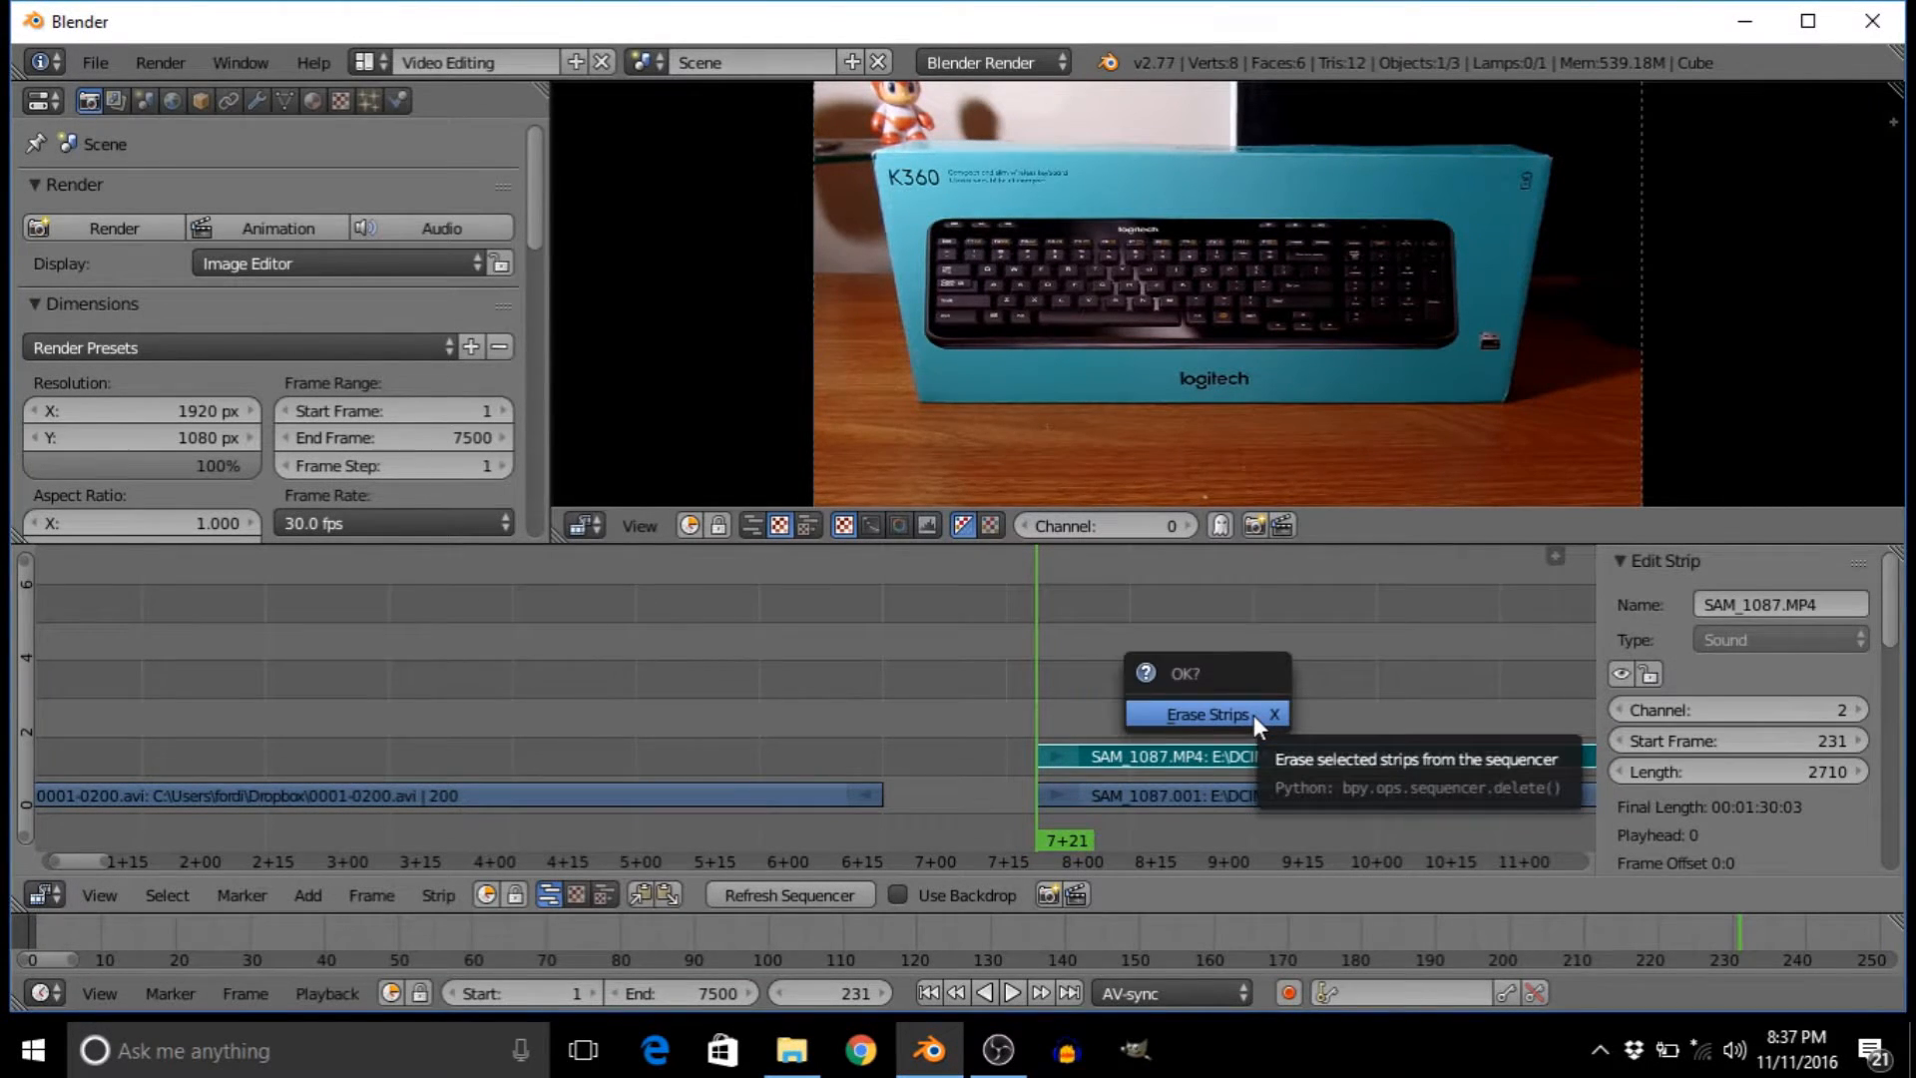
left_click(1254, 714)
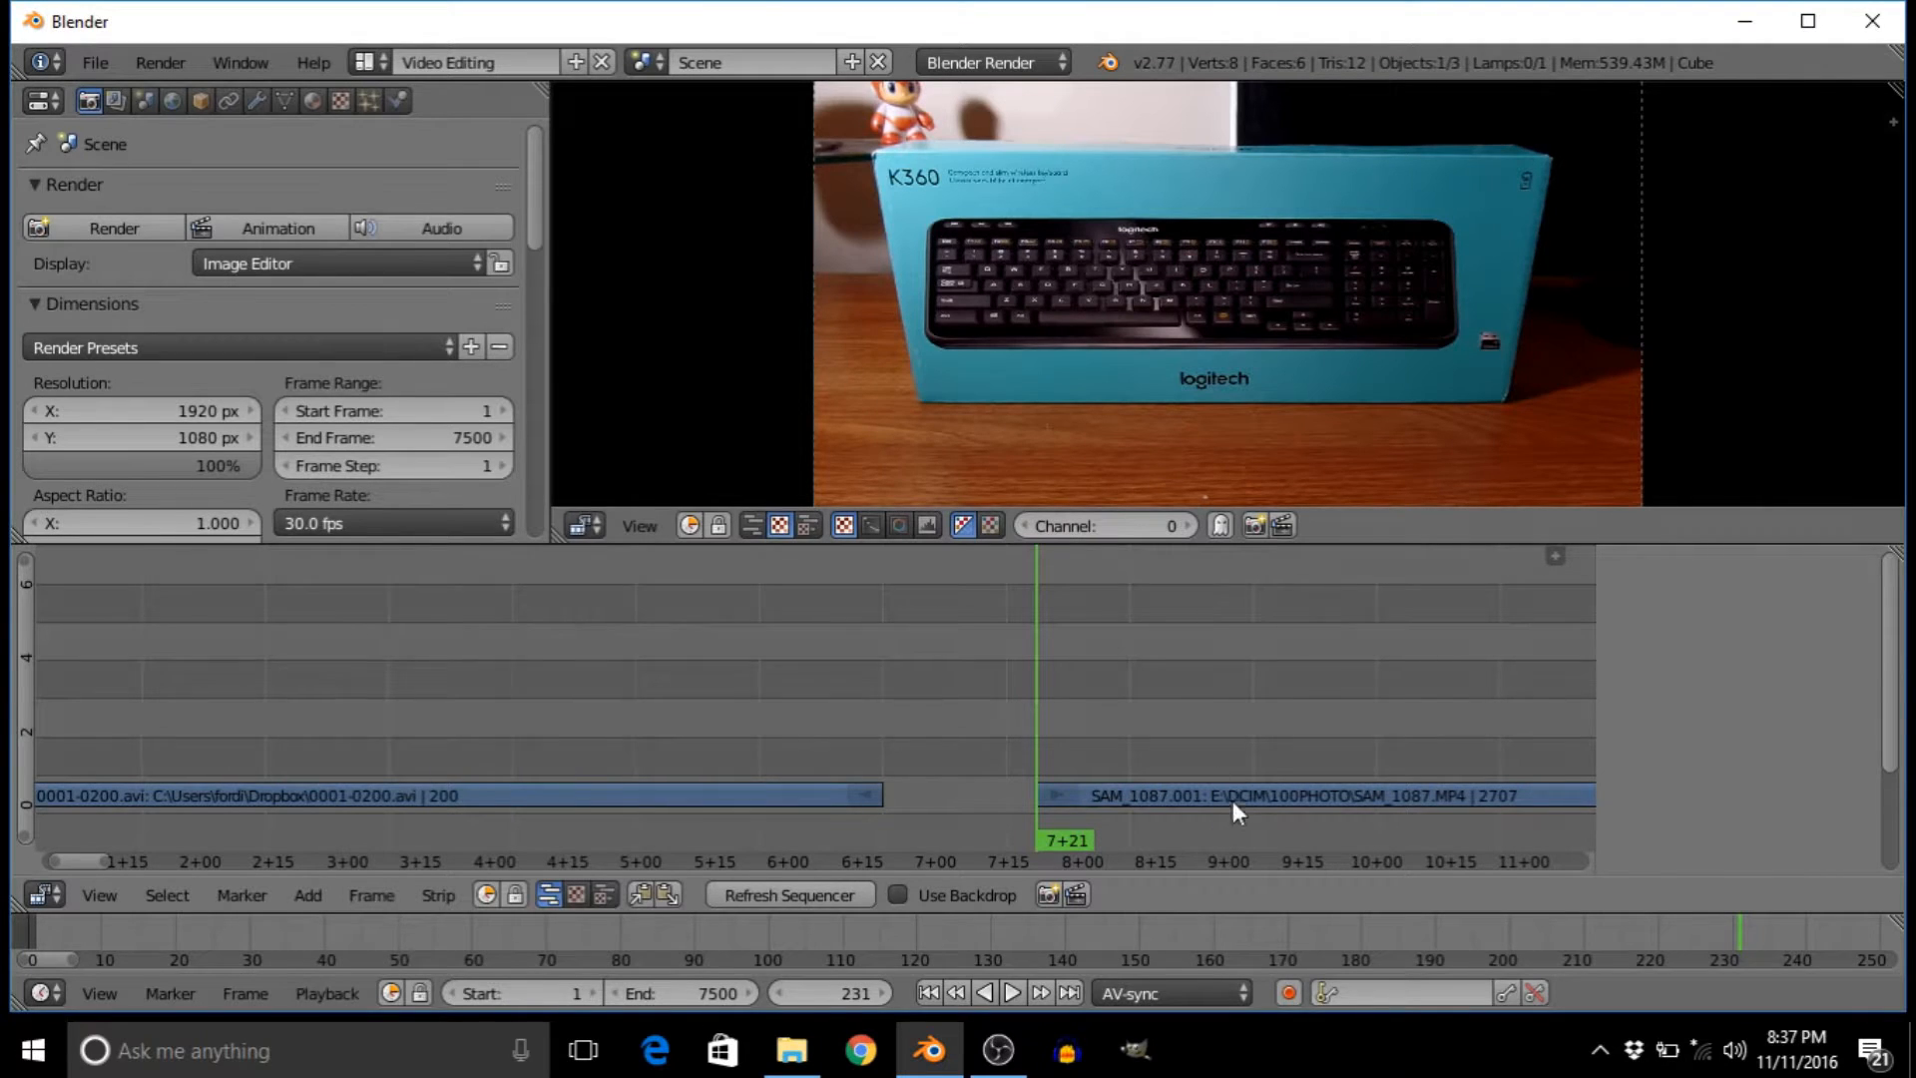
- Move the SAM_1087 movie strip to start frame 200, directly after the 0001-0200 strip, and play back the cut between them
right_click_drag(1313, 786, 1163, 814)
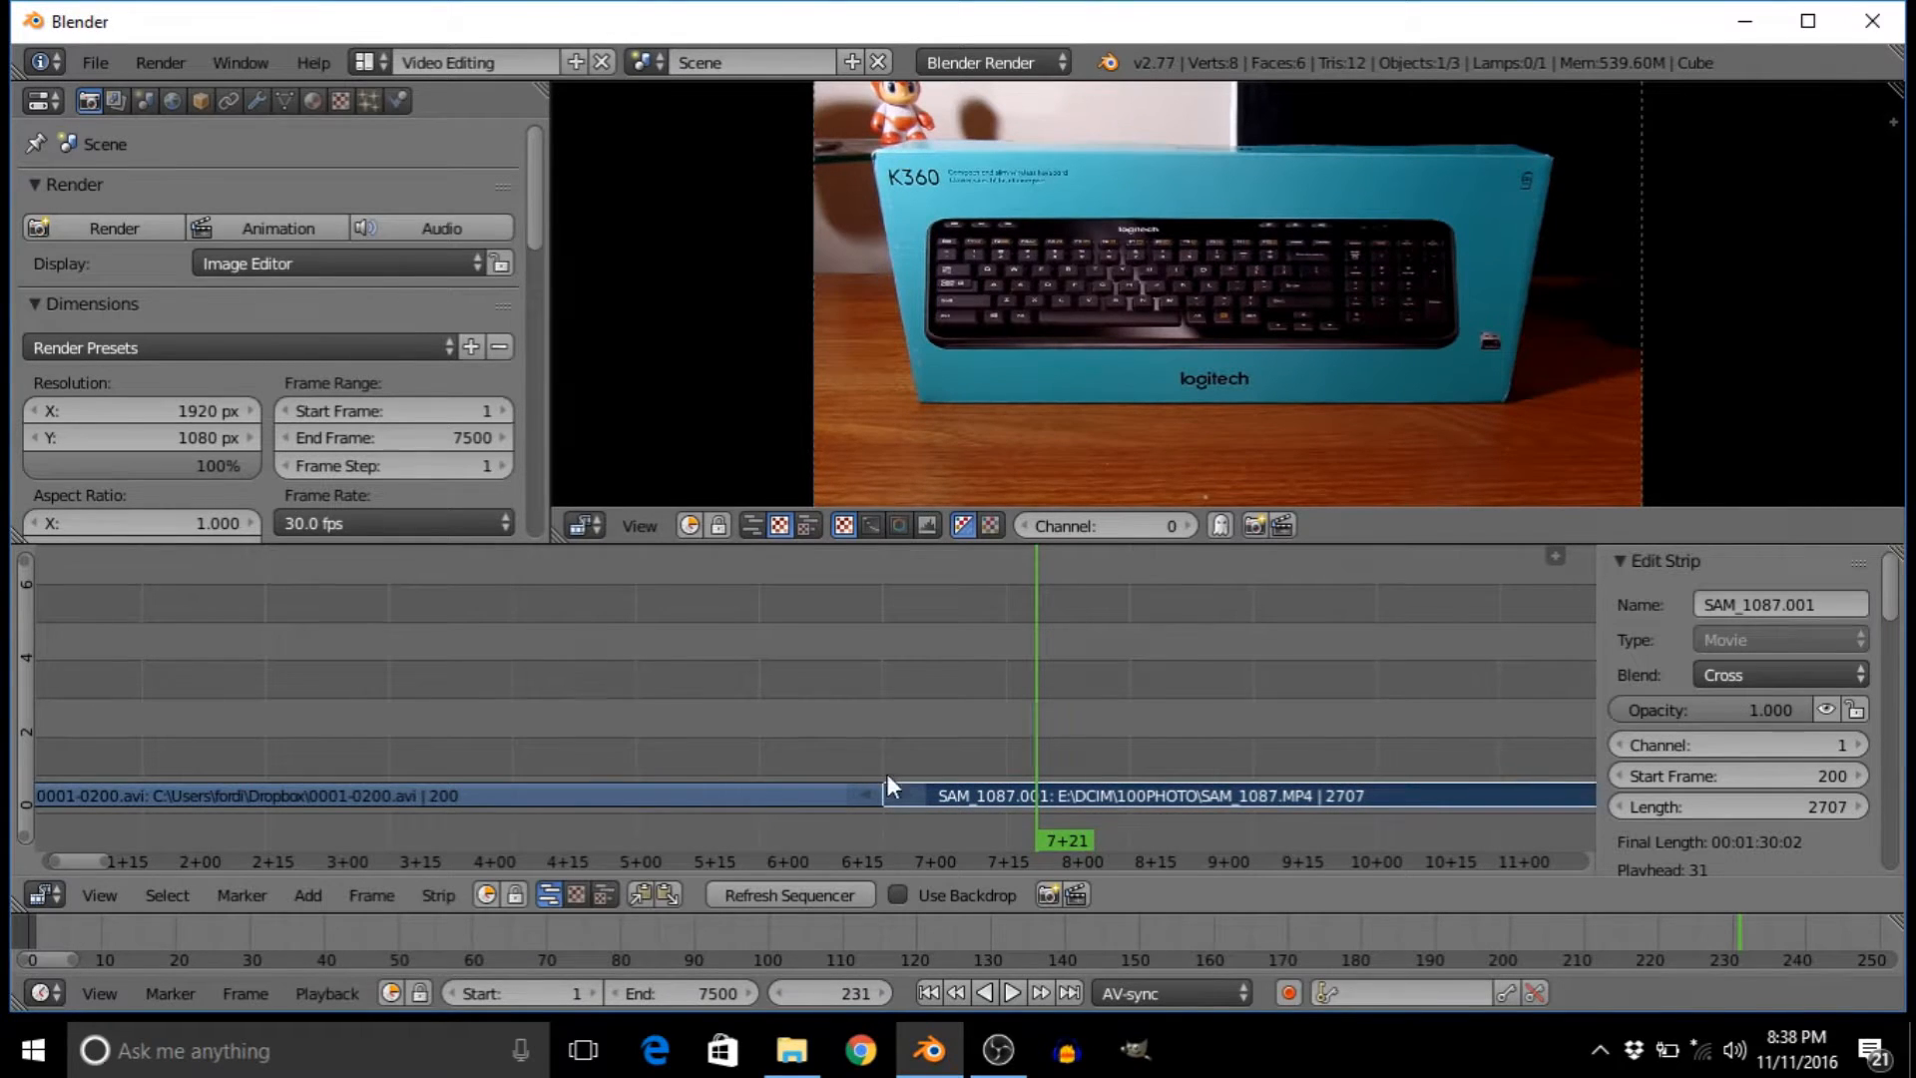
left_click(739, 726)
left_click(1012, 990)
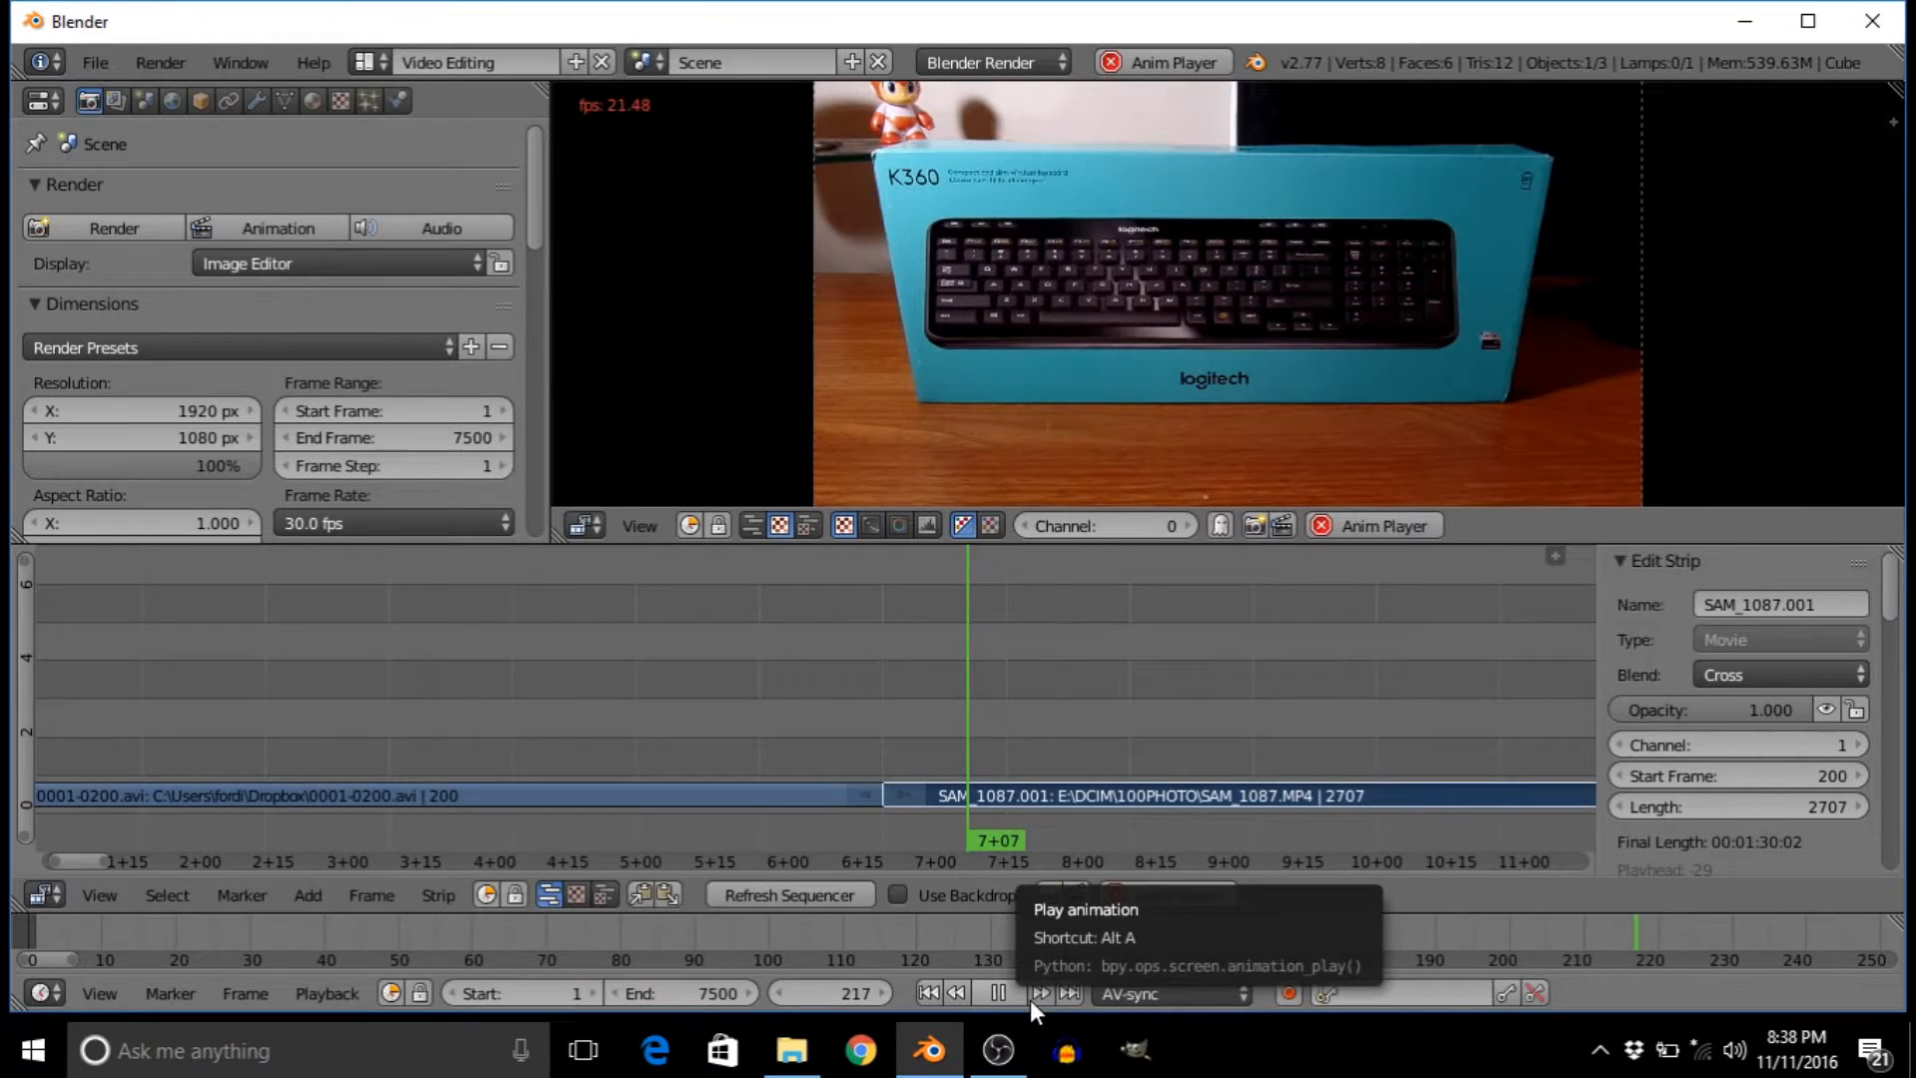
left_click(999, 992)
left_click(806, 727)
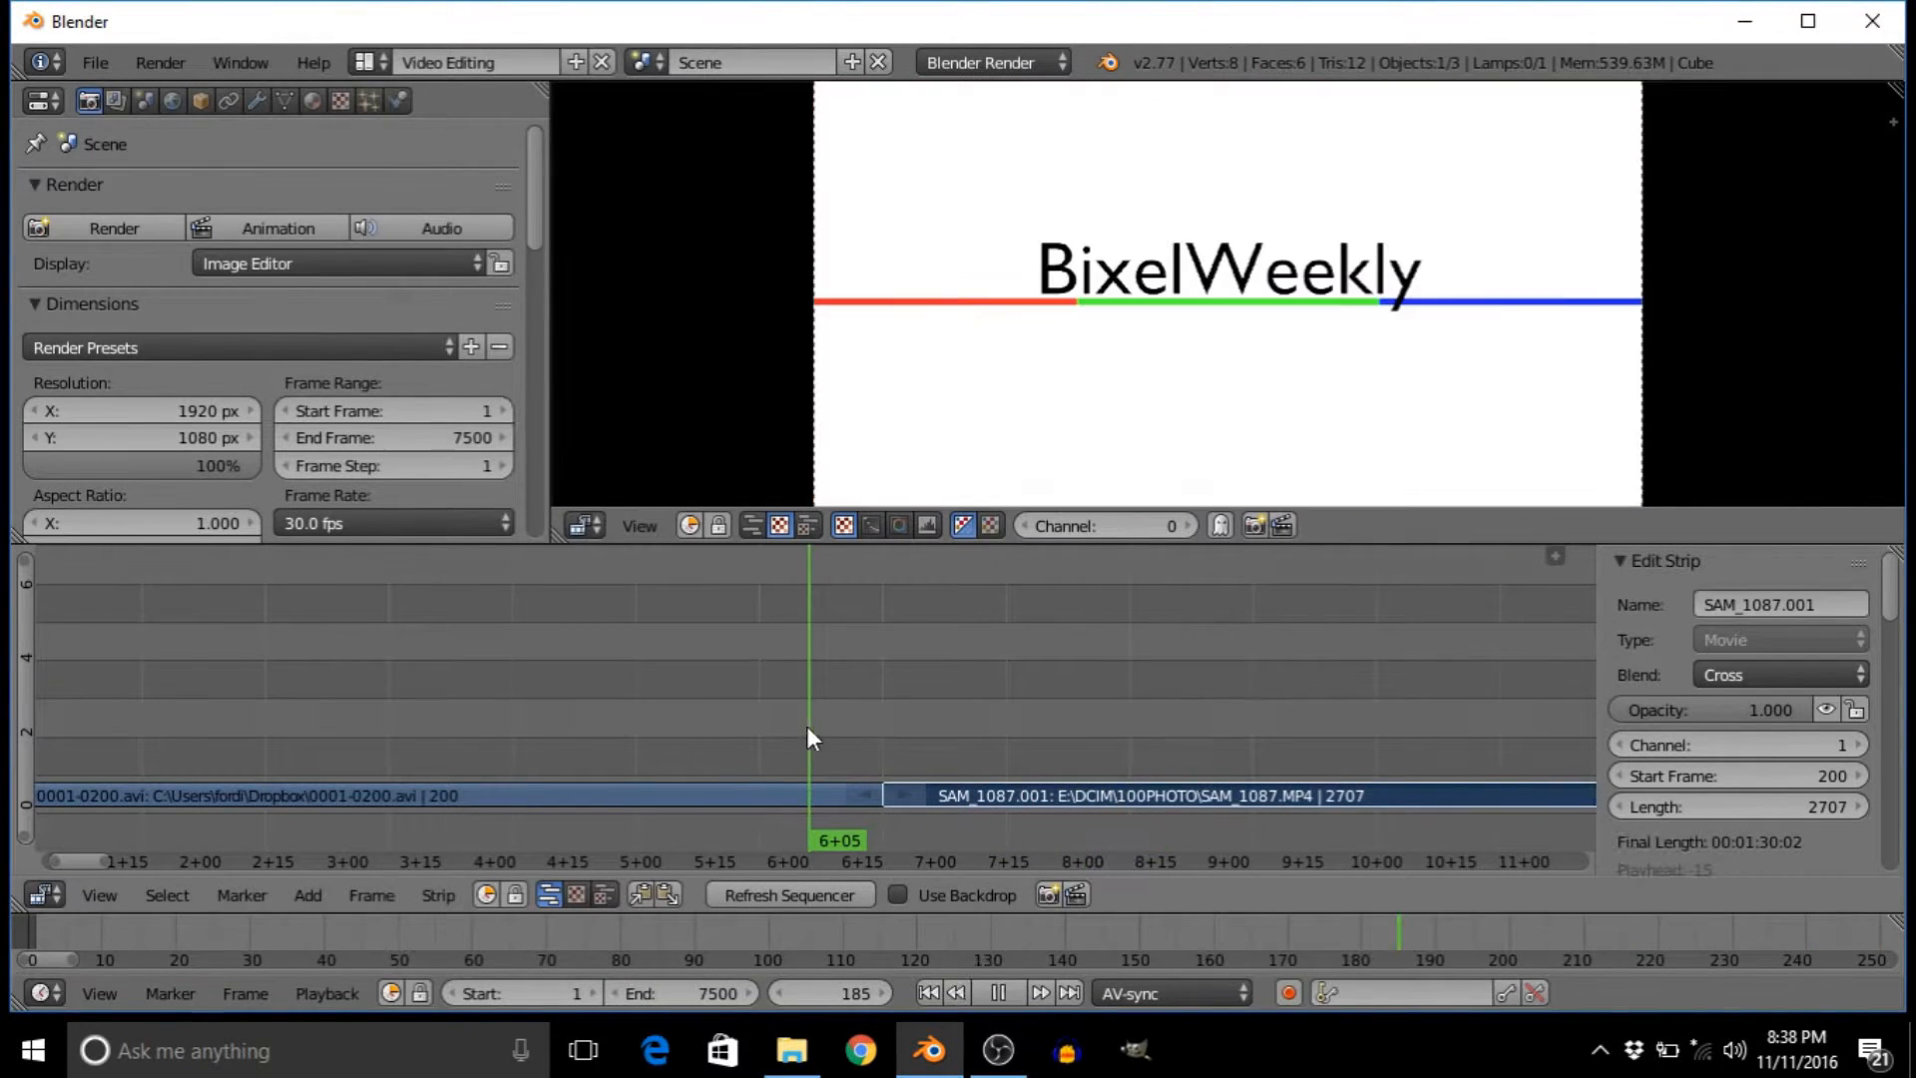
- Move the SAM_1087 strip to start frame 210 and add a Wipe effect strip between the 0001-0200 and SAM_1087 strips
right_click_drag(1040, 794, 1083, 798)
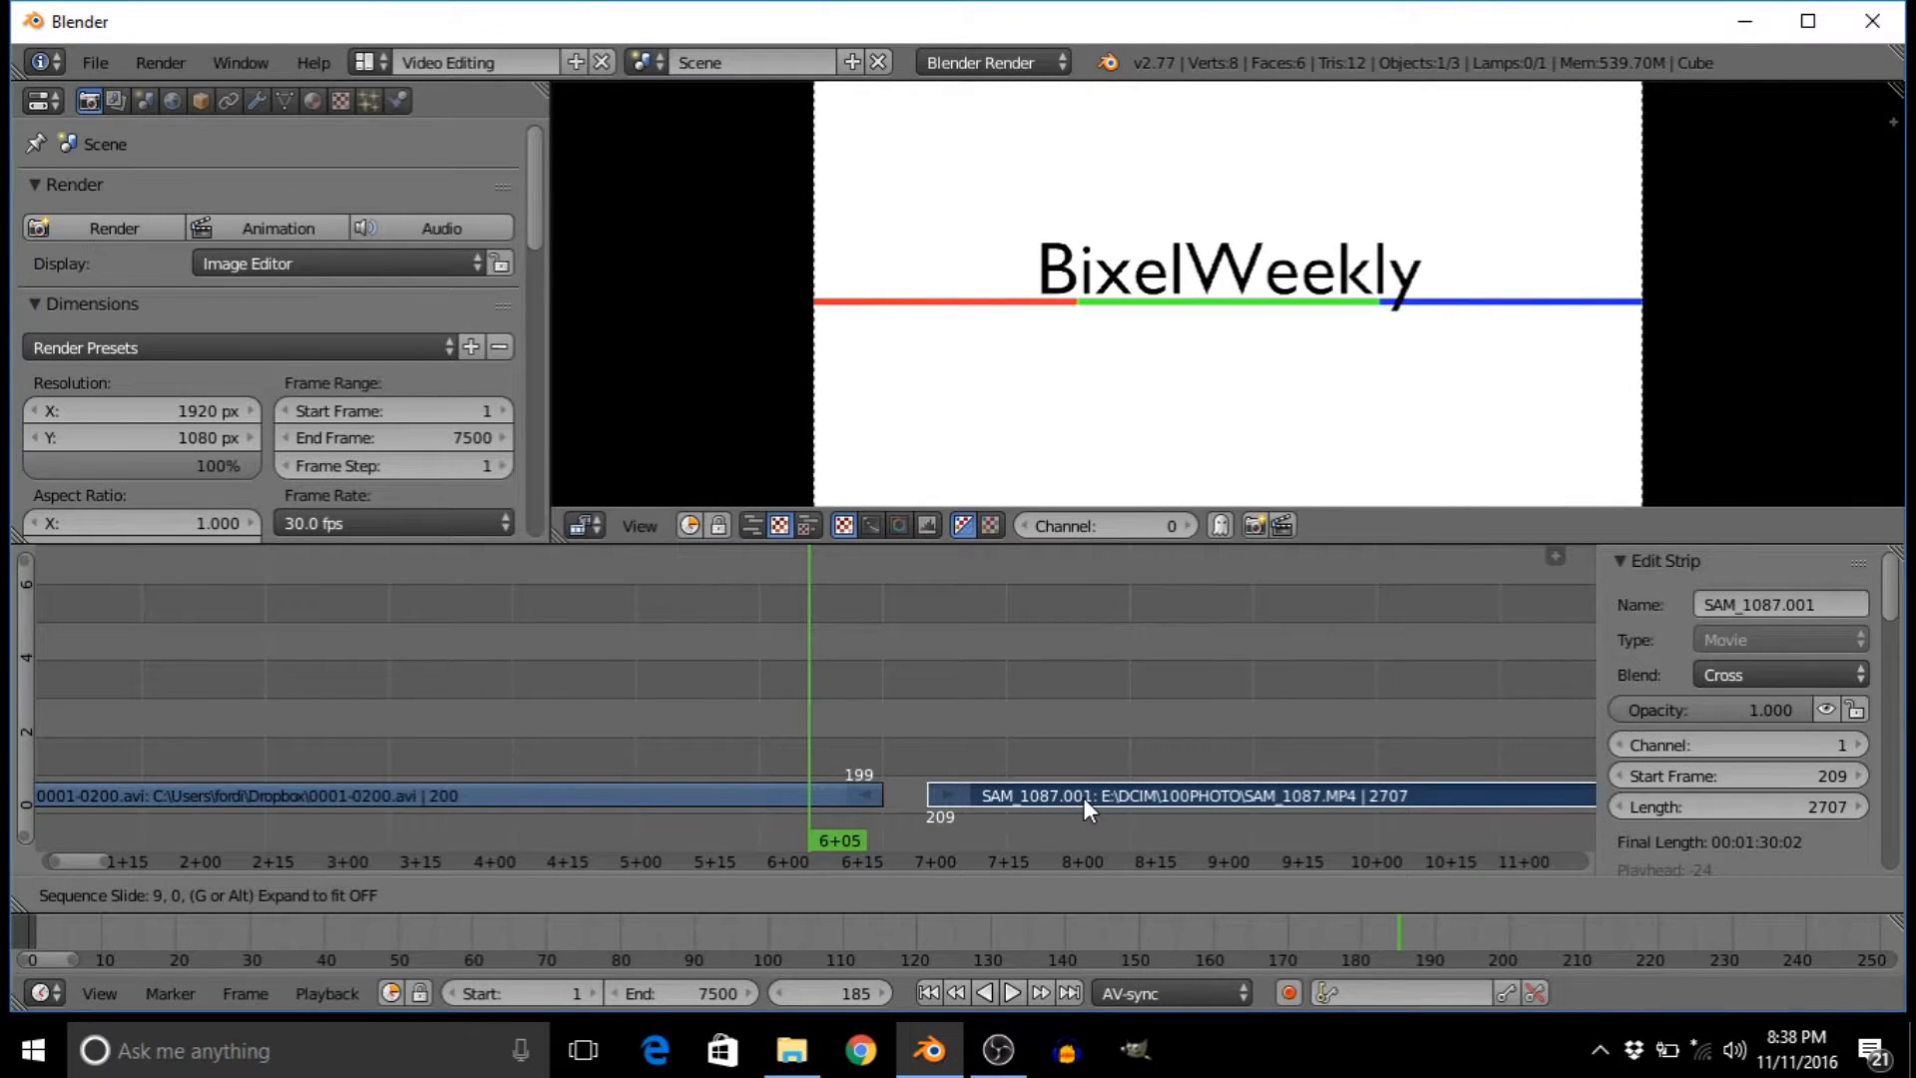
right_click_drag(1085, 798, 1094, 798)
right_click(702, 778)
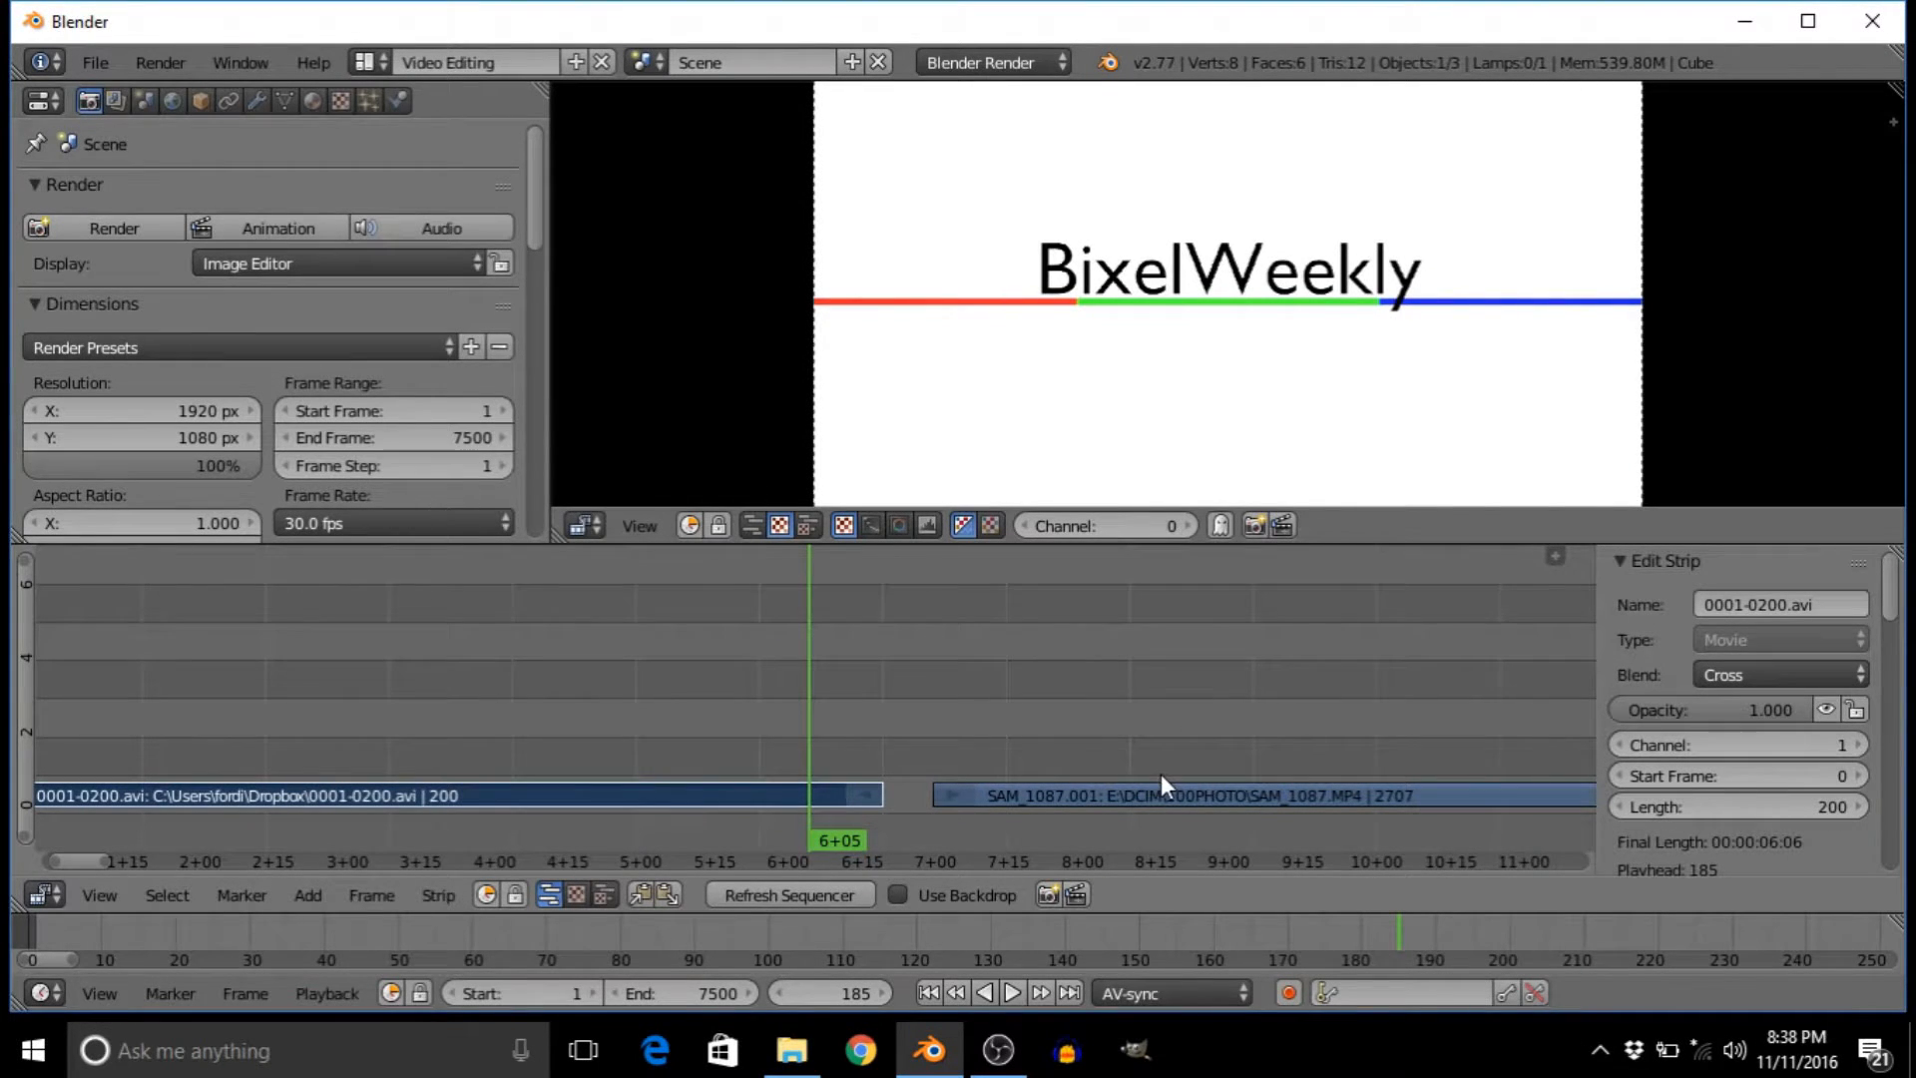
right_click(1175, 796)
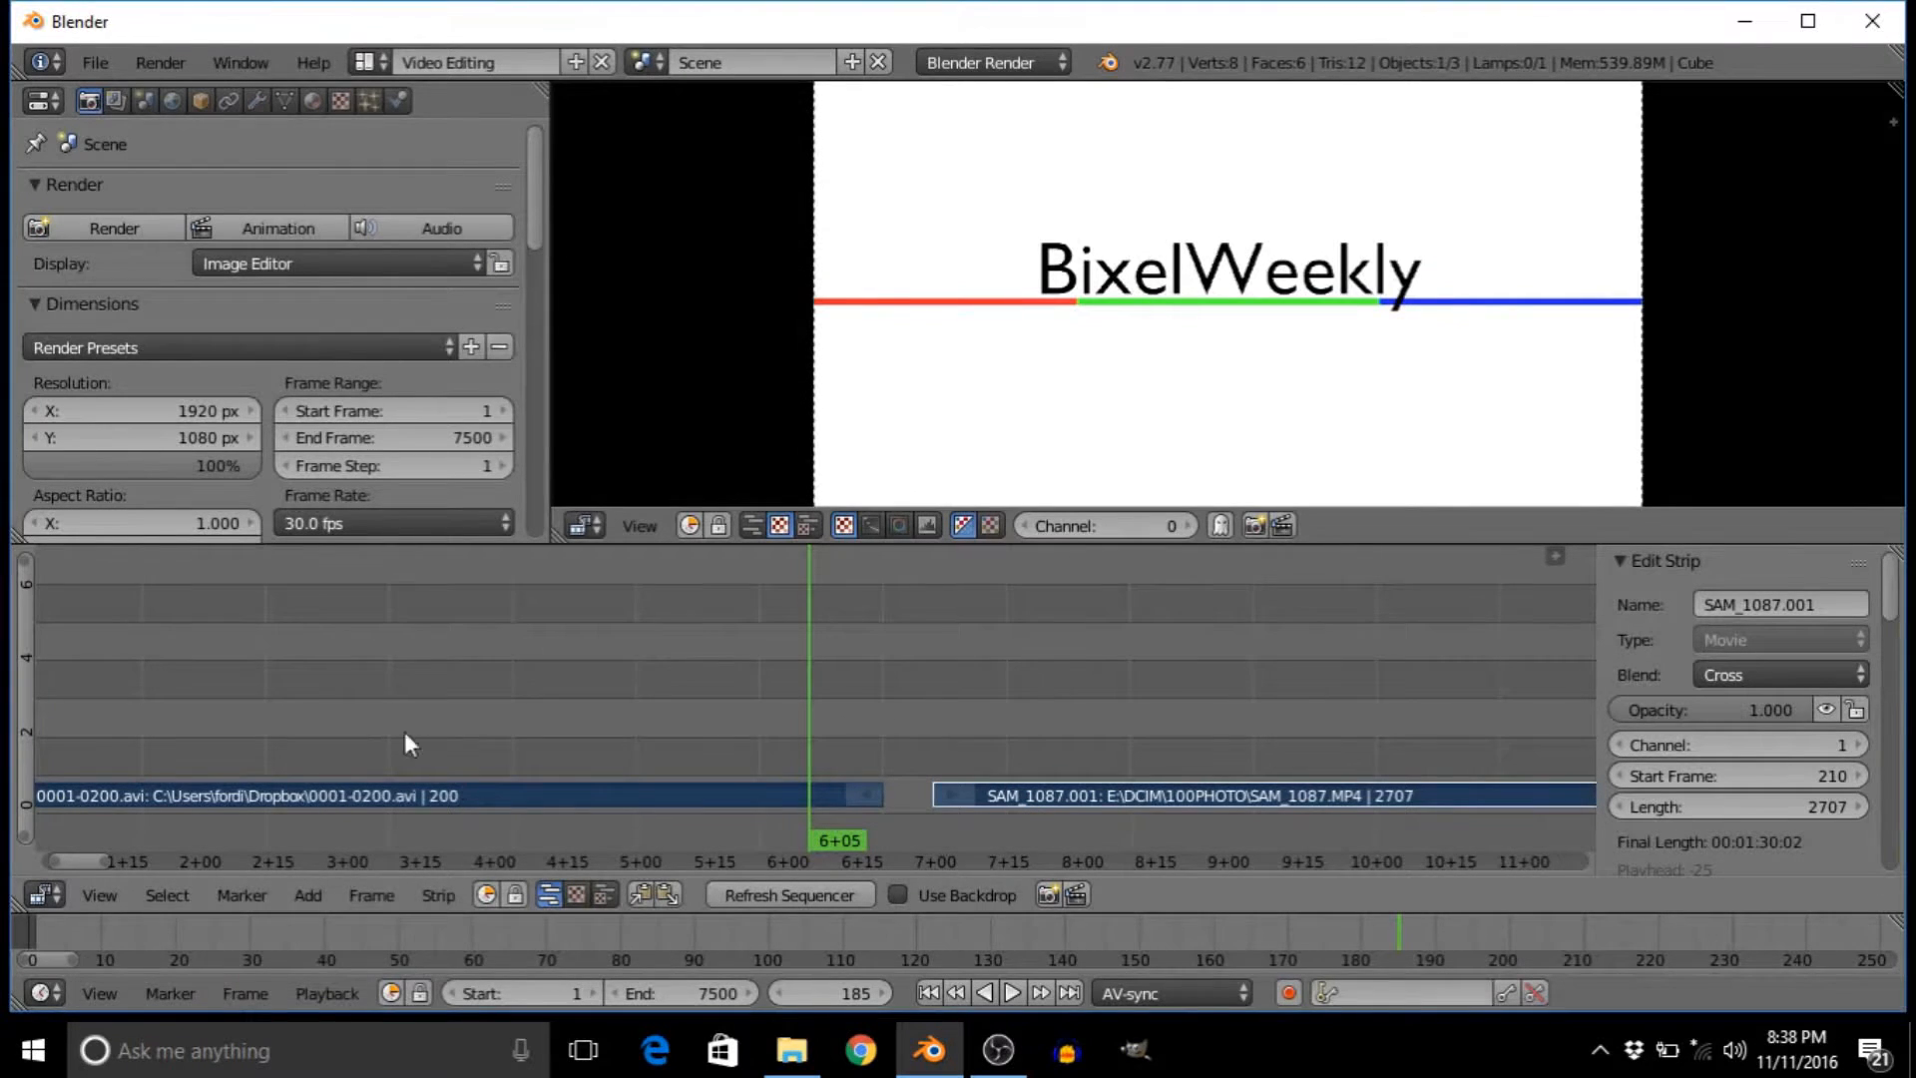
left_click(306, 894)
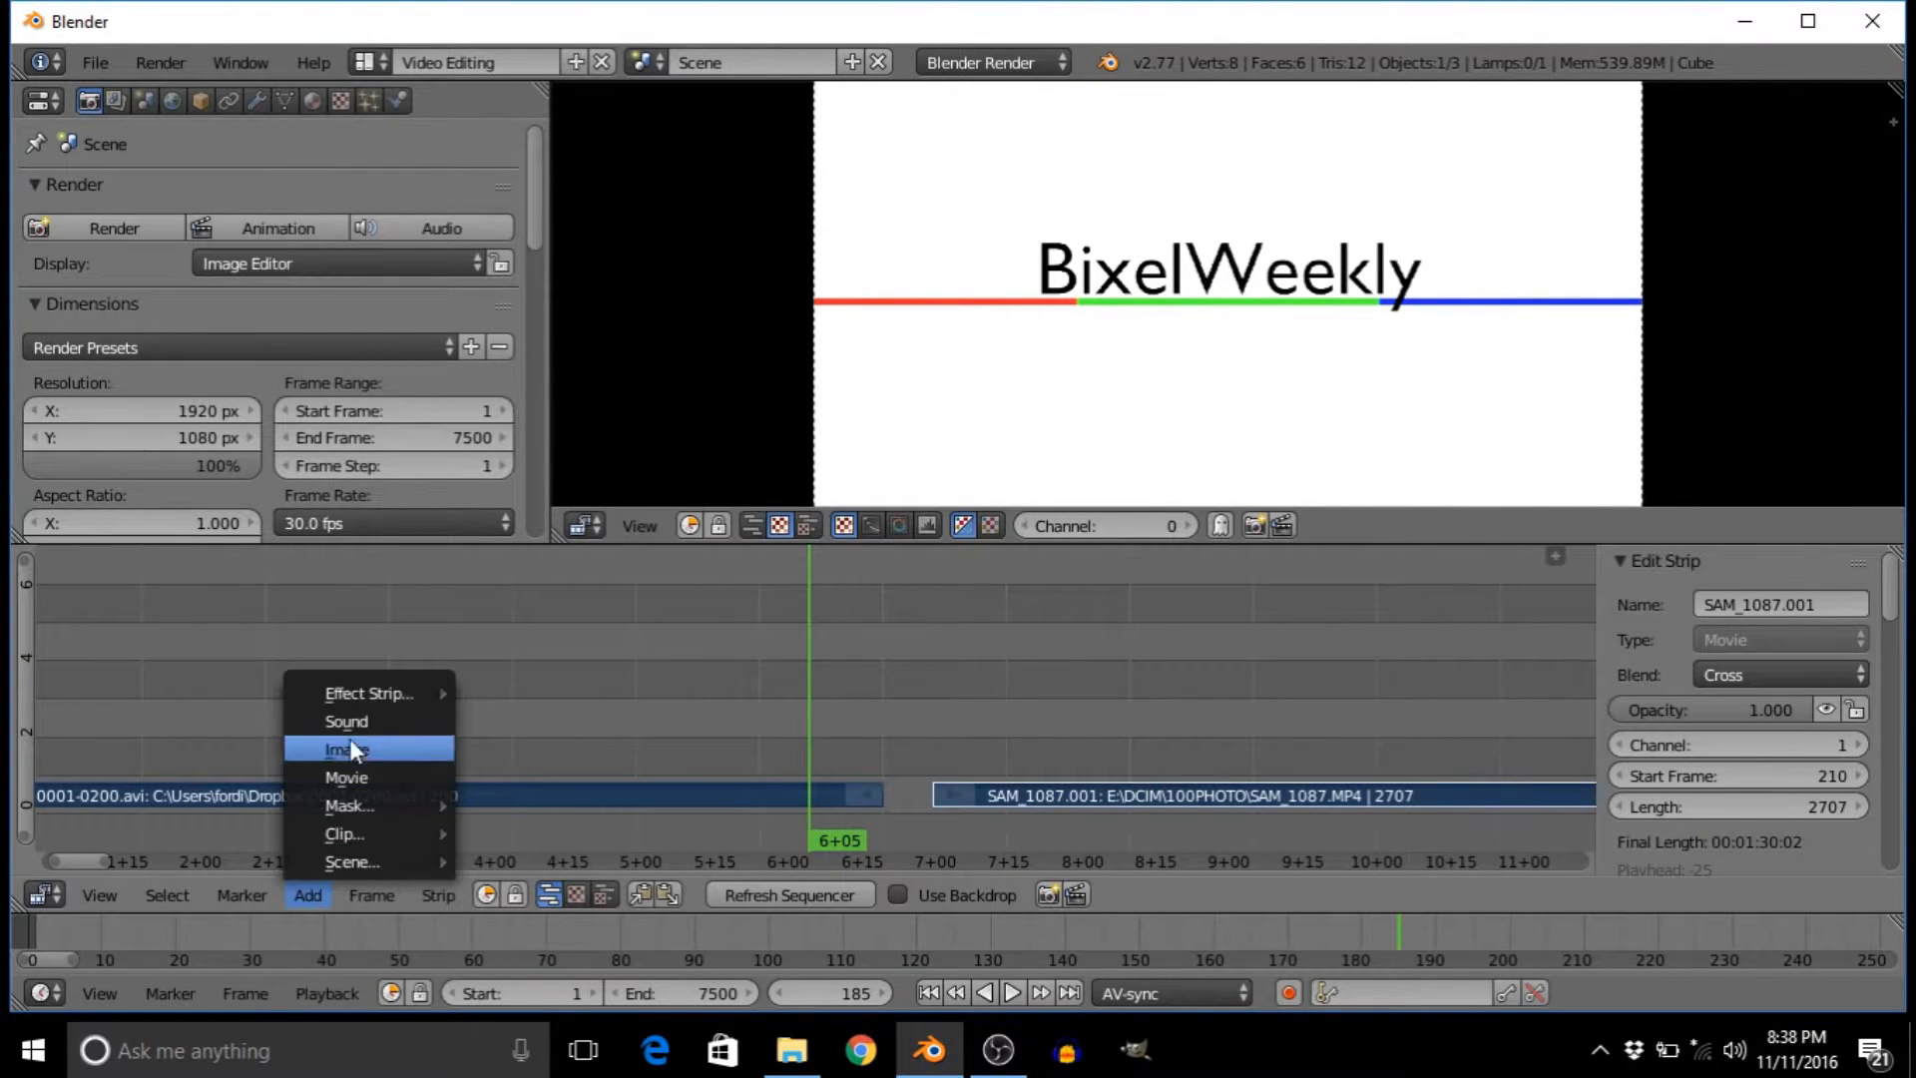
mouse_move(356, 696)
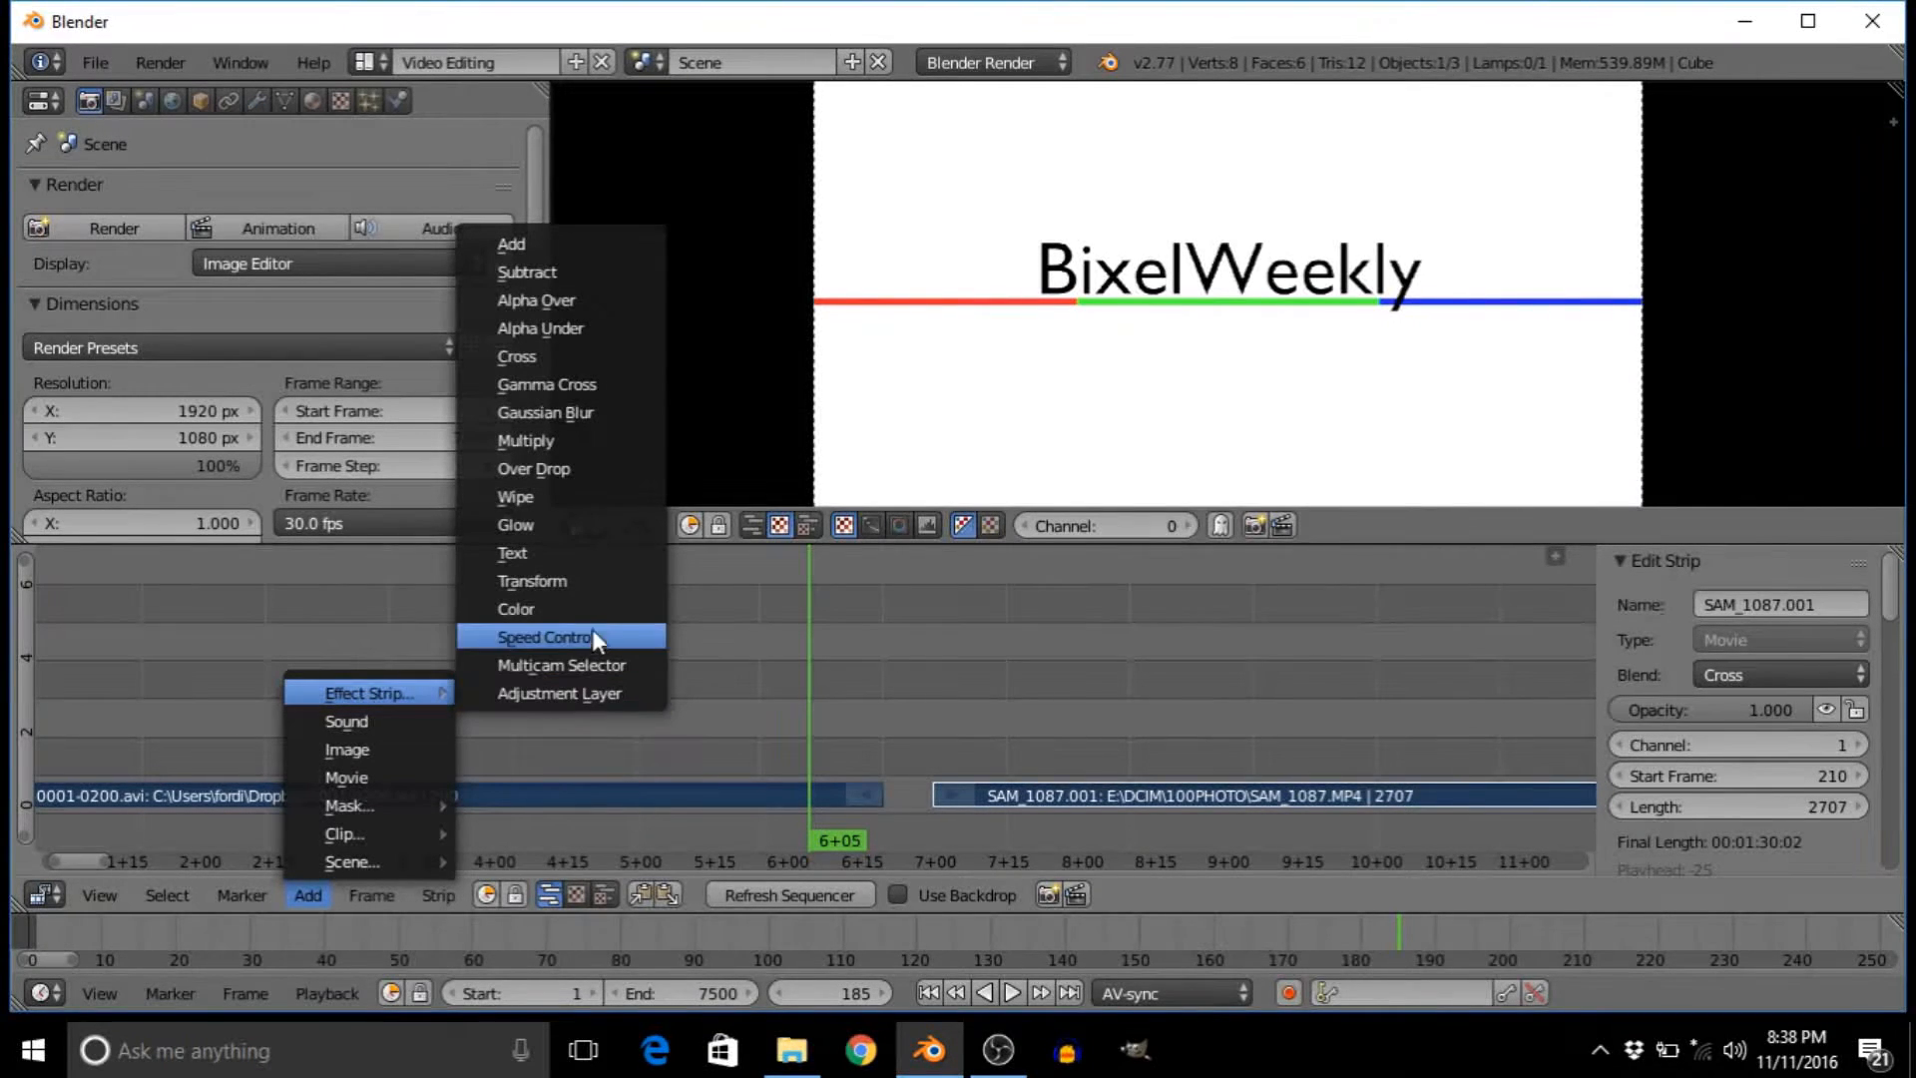
left_click(563, 496)
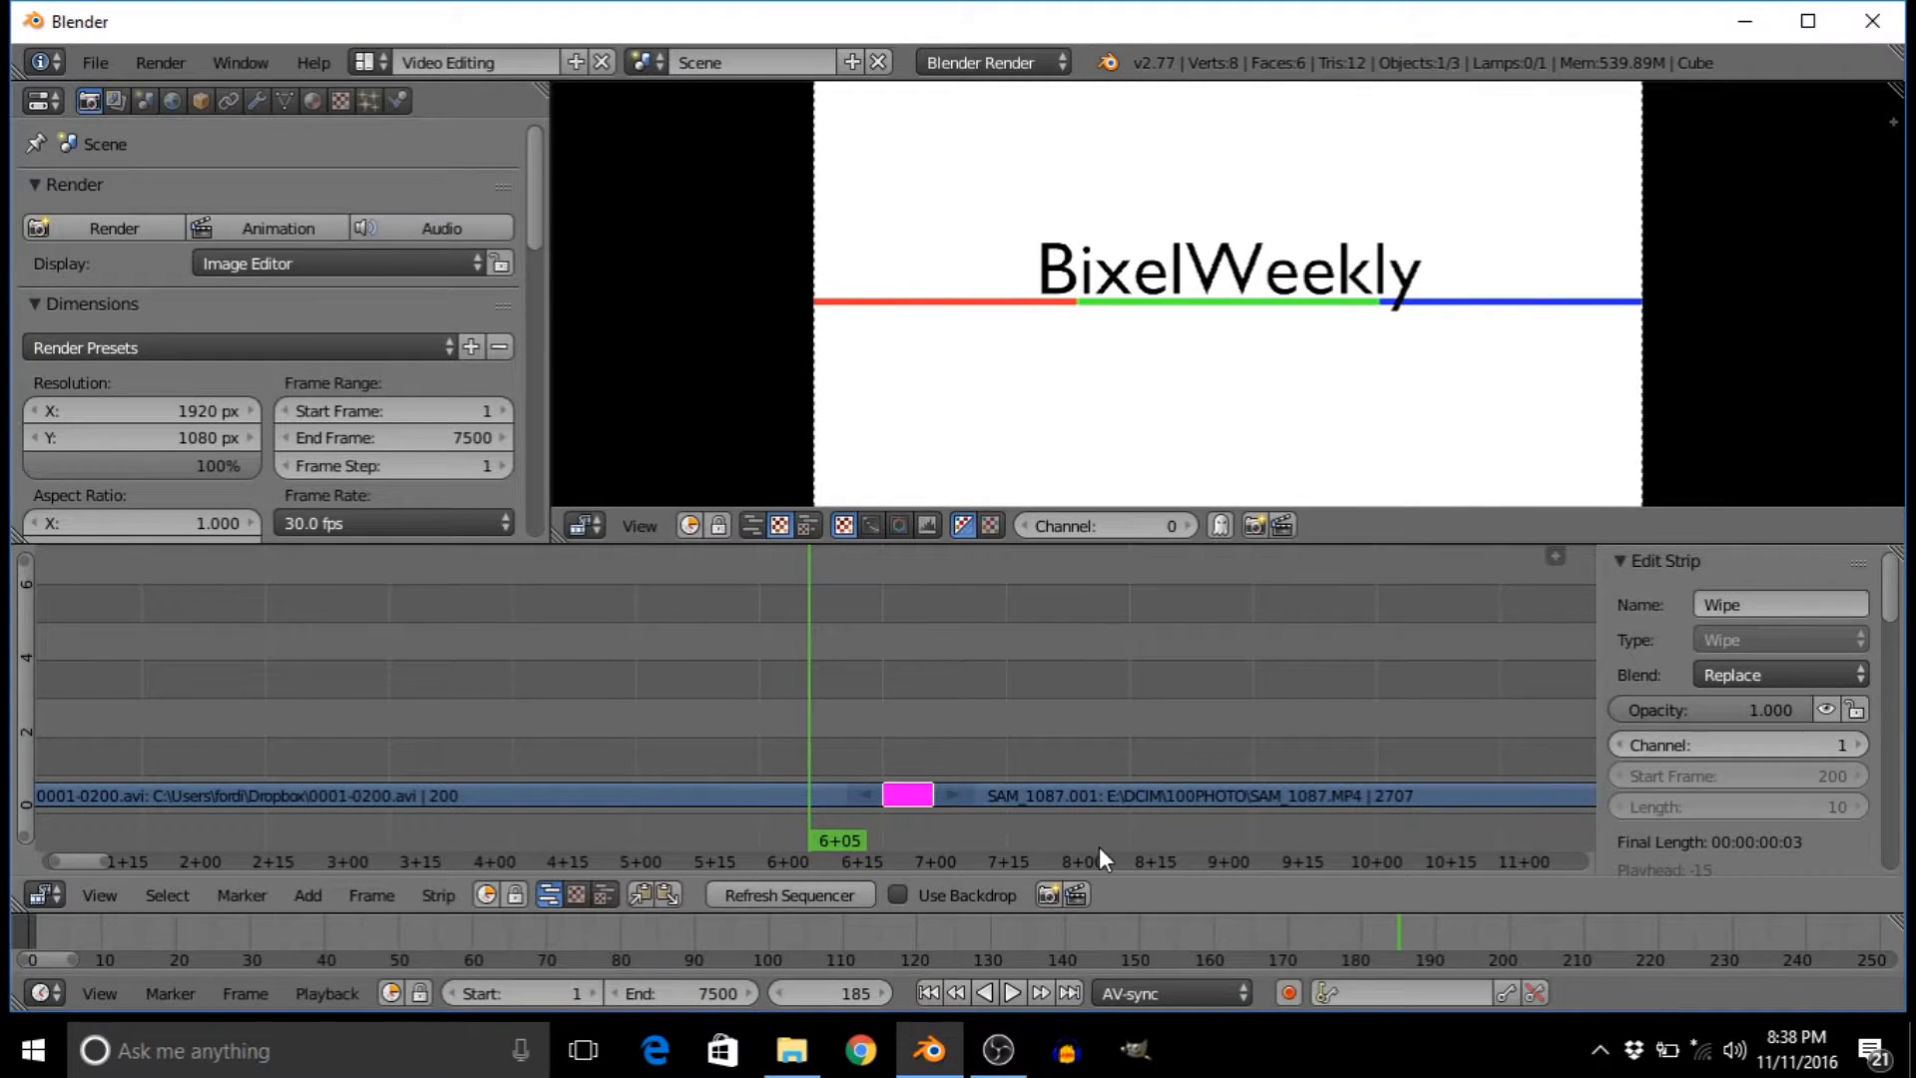
- Preview the wipe between the two clips and leave the playhead at frame 204, inside the transition
scroll(1147, 719, "right", 4, "ctrl")
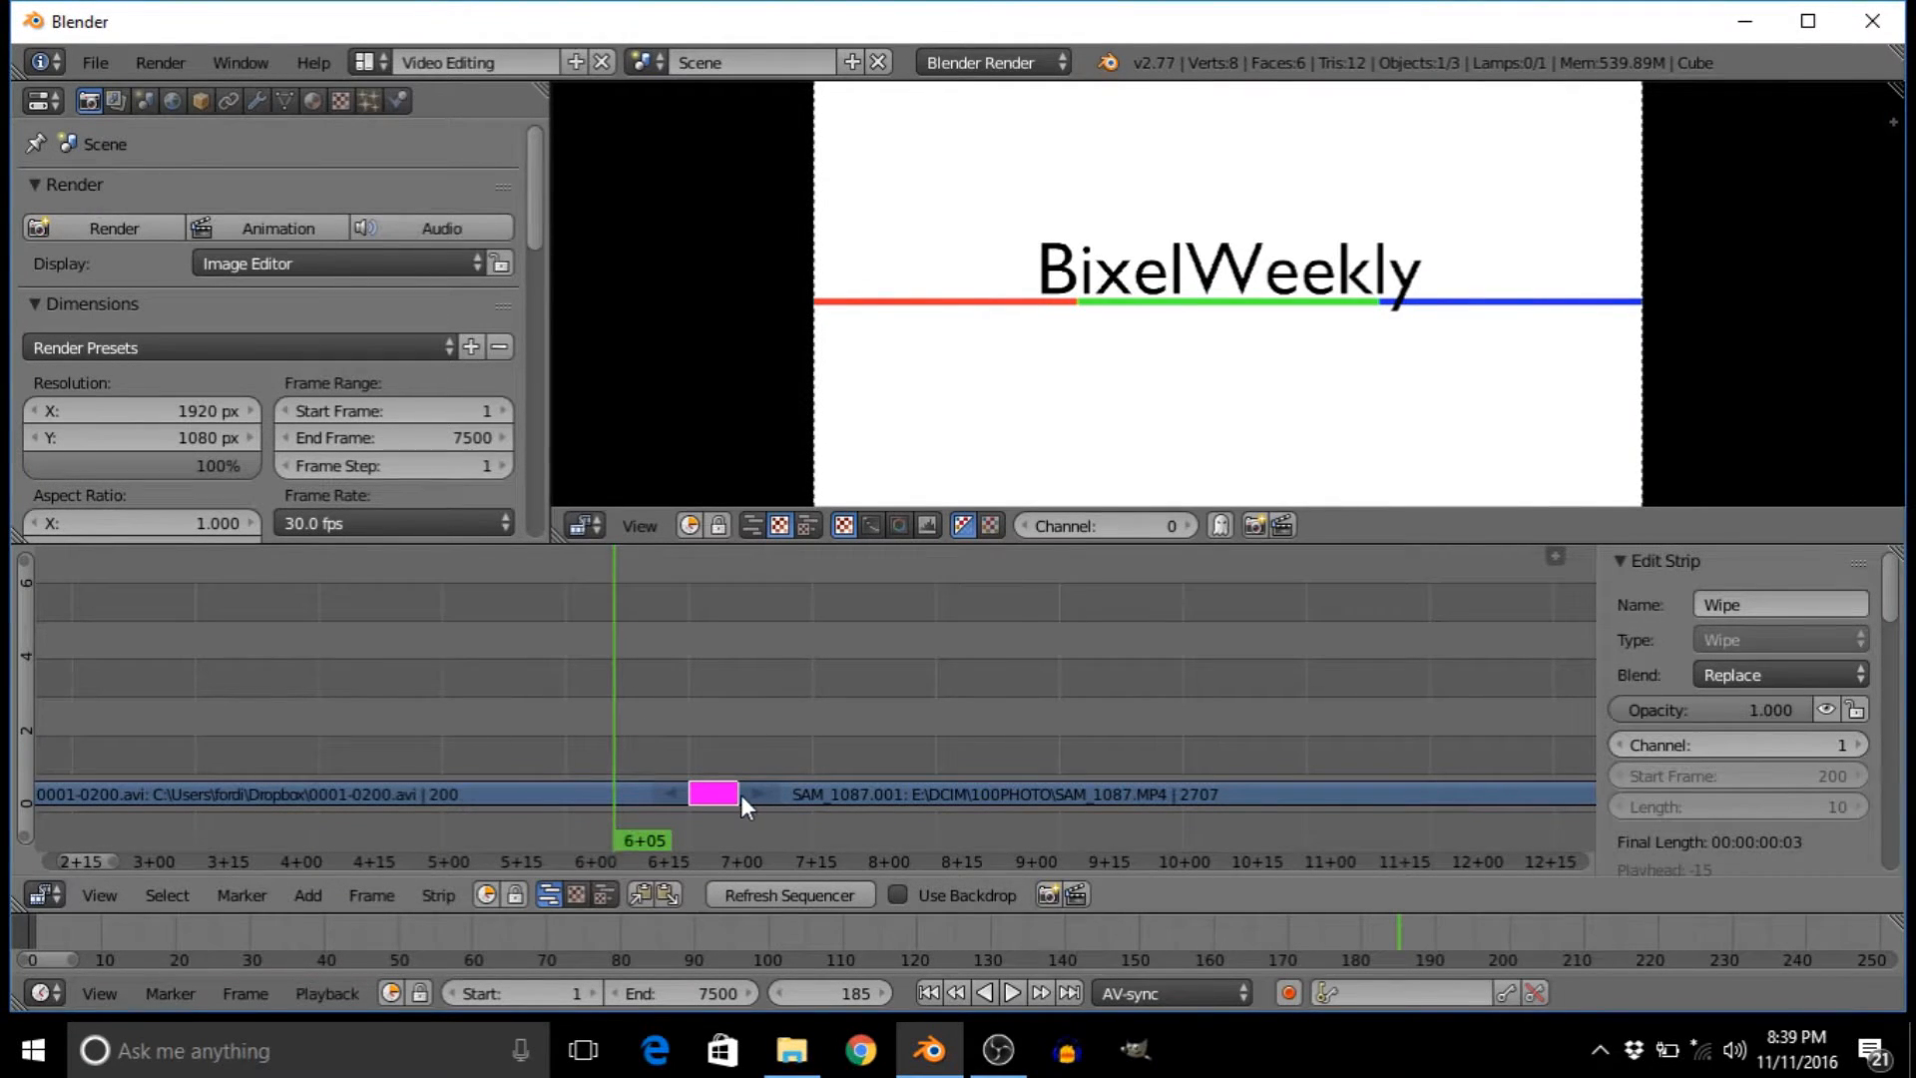
key("alt+a")
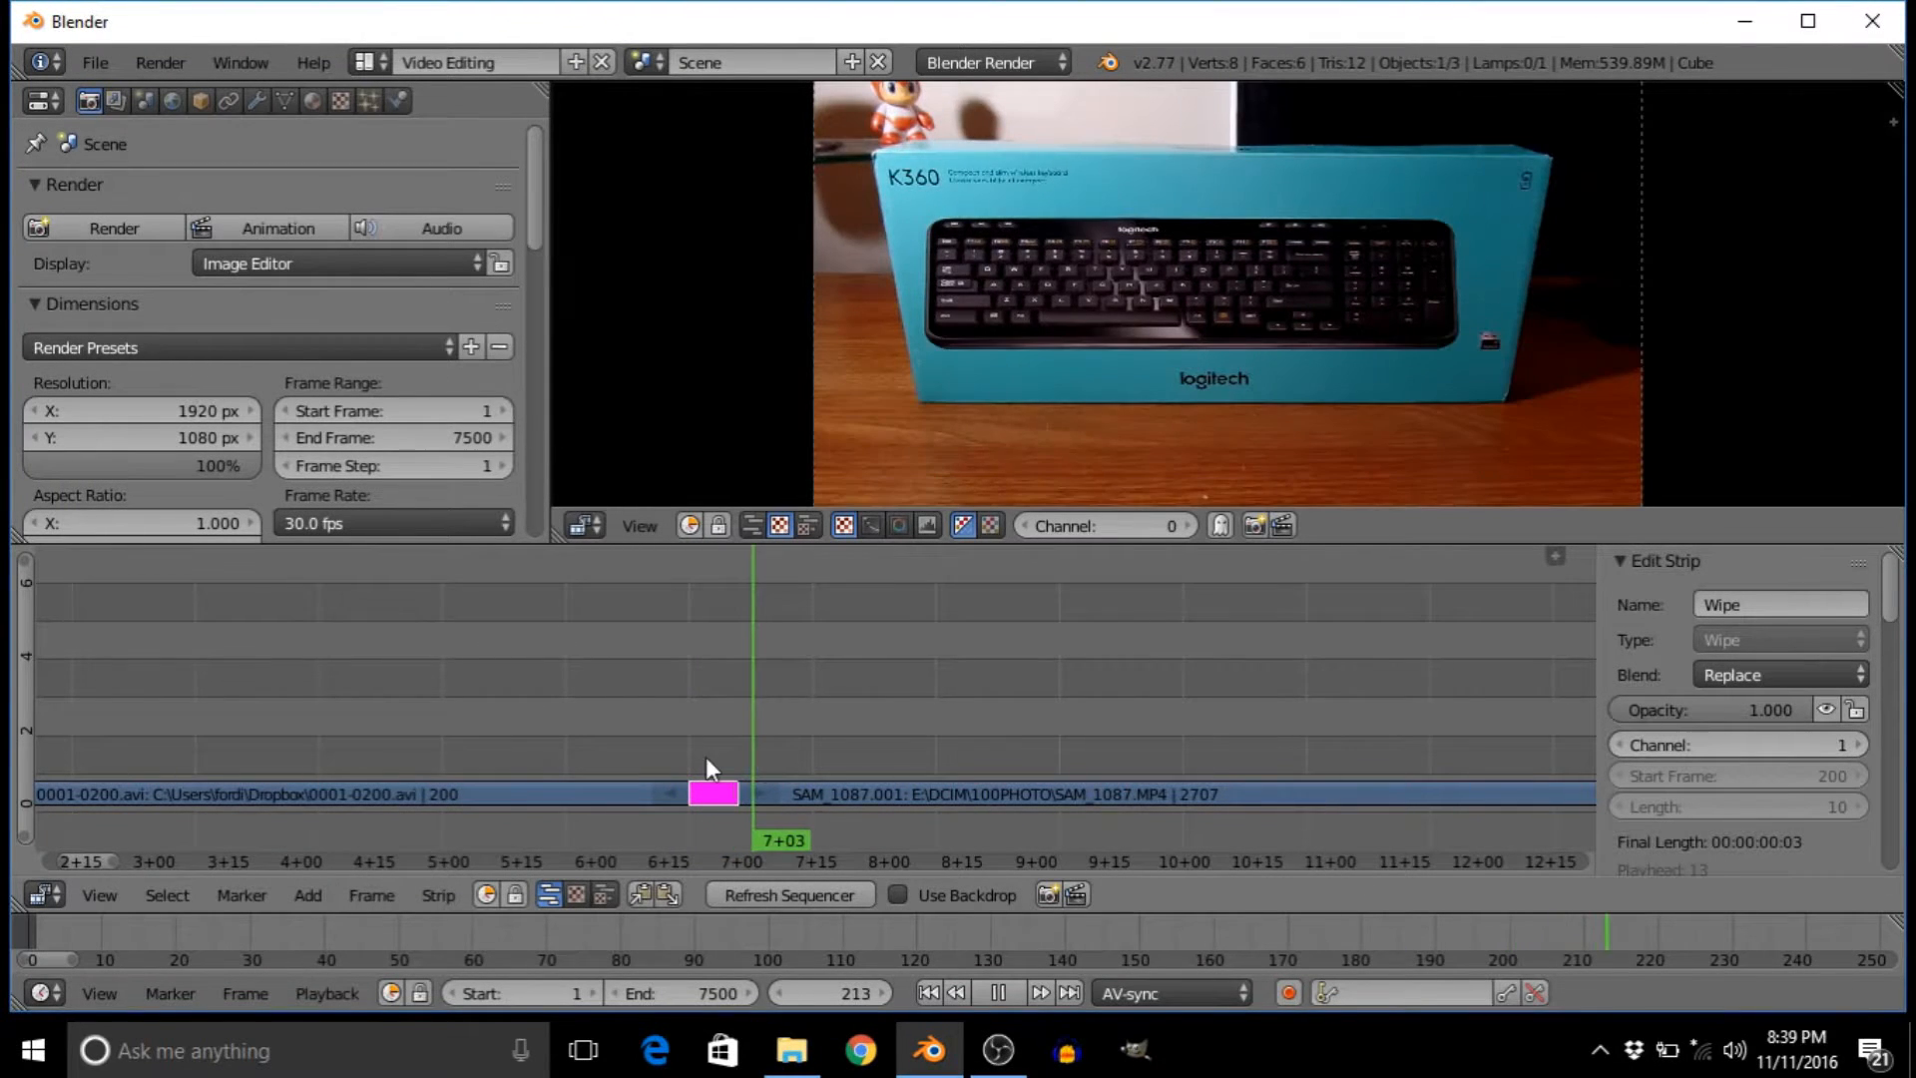
left_click(684, 756)
left_click_drag(685, 756, 707, 764)
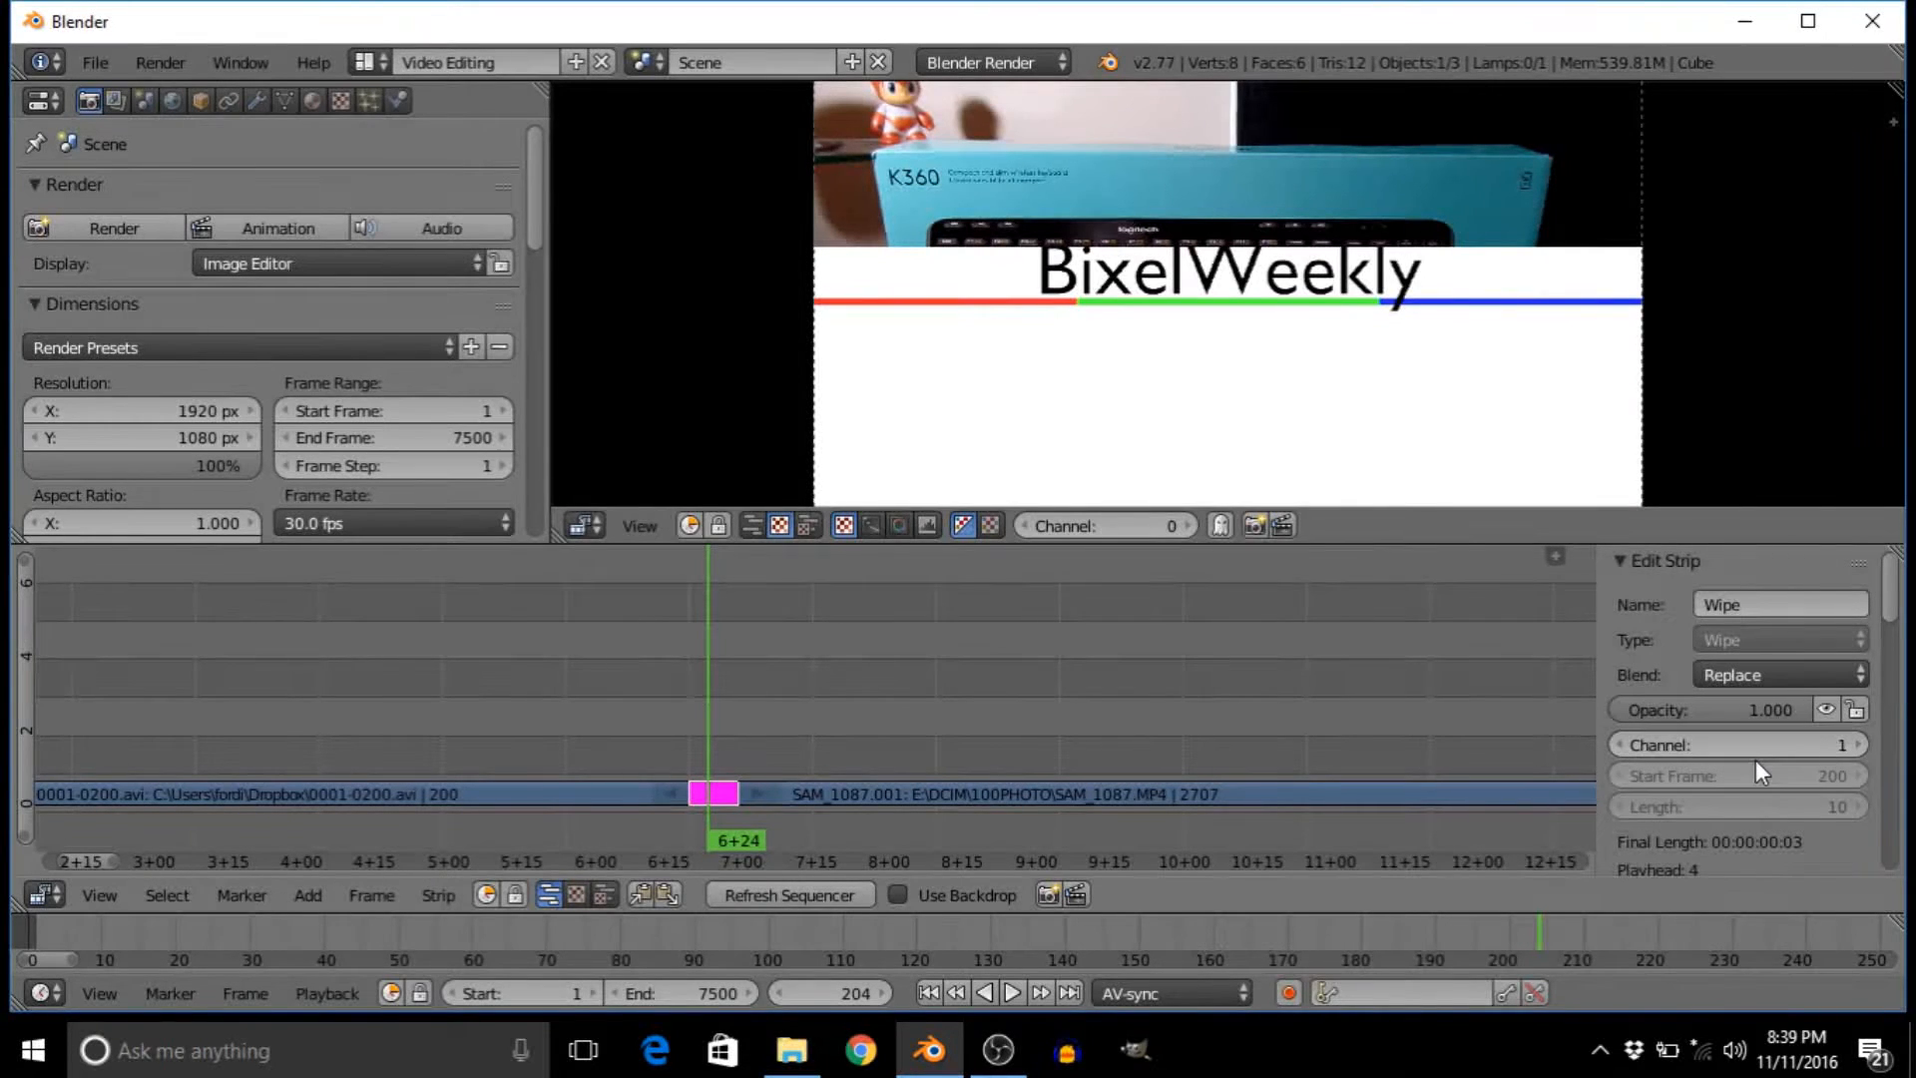
- Set the Wipe strip's angle to -45° and preview the diagonal transition, leaving the playhead at frame 202
scroll(1782, 704, "down", 3)
scroll(1776, 699, "down", 6)
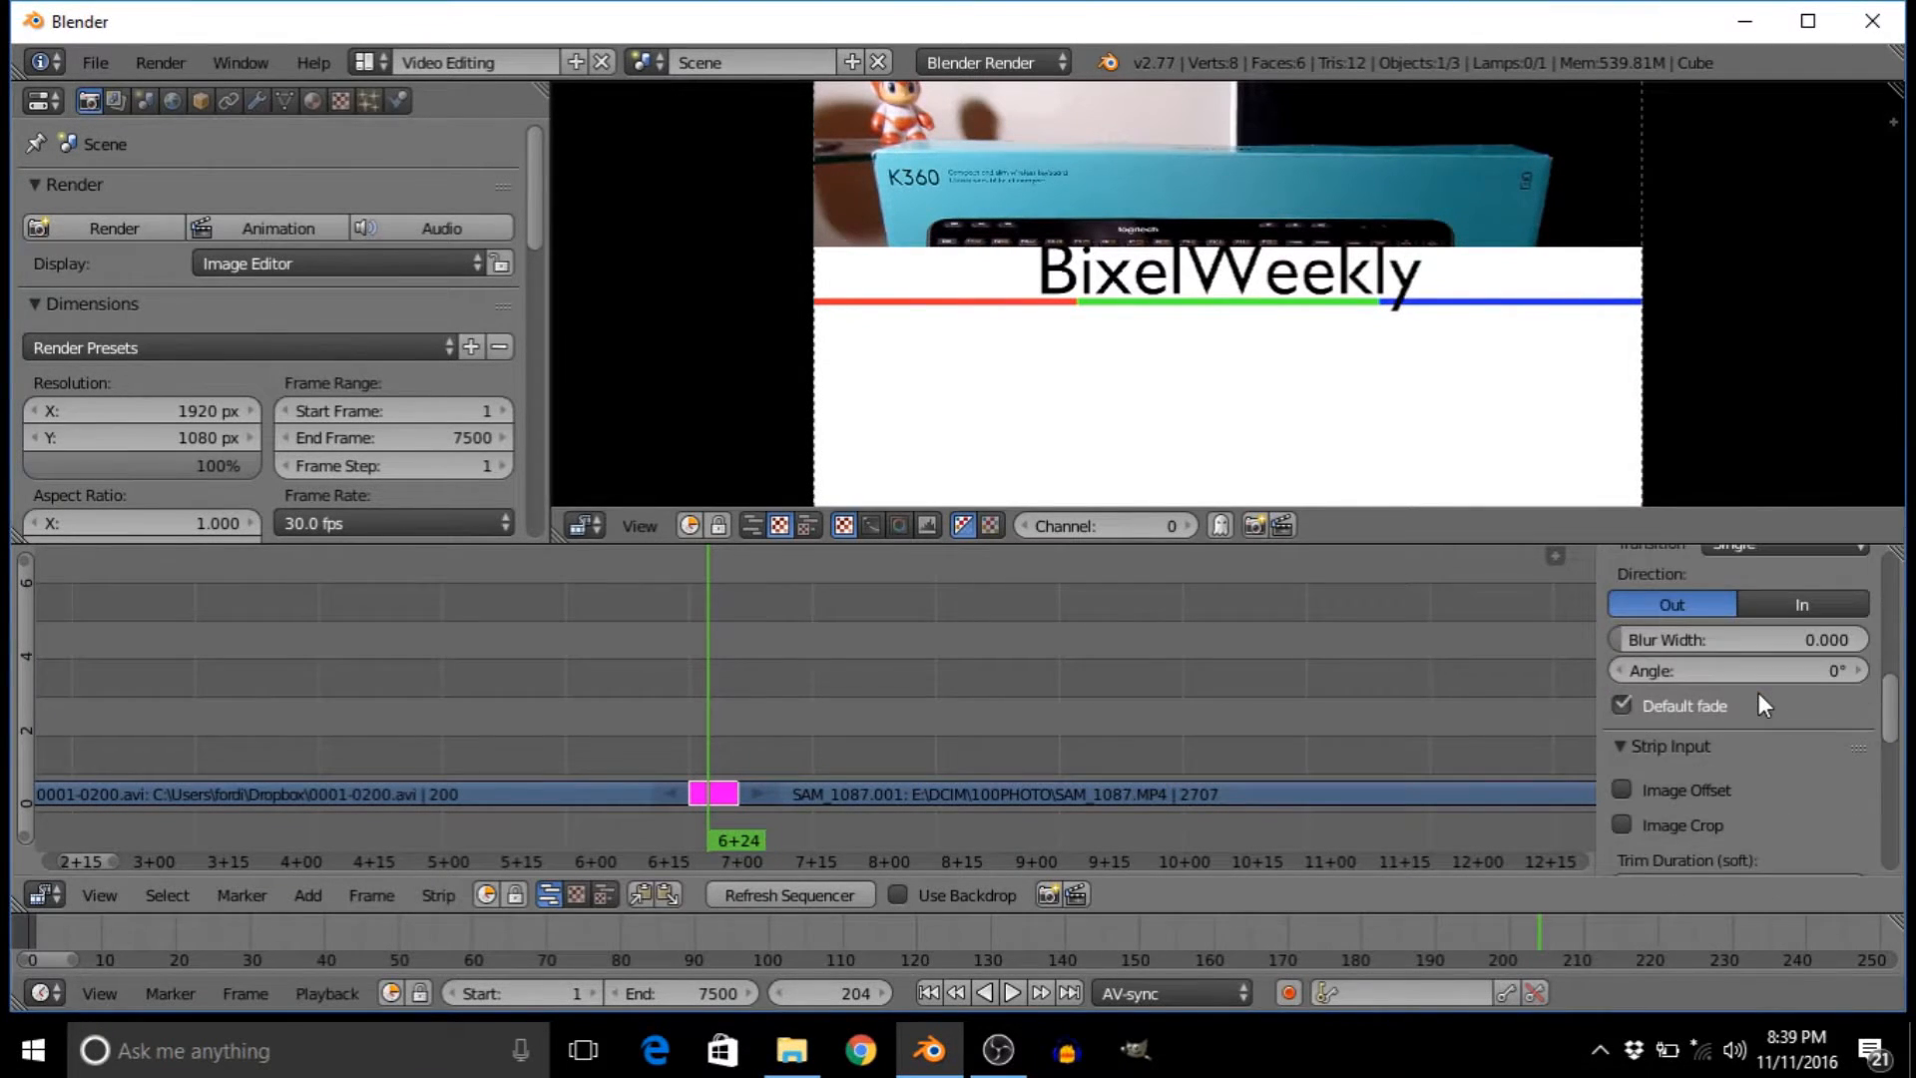
scroll(1732, 714, "up", 1)
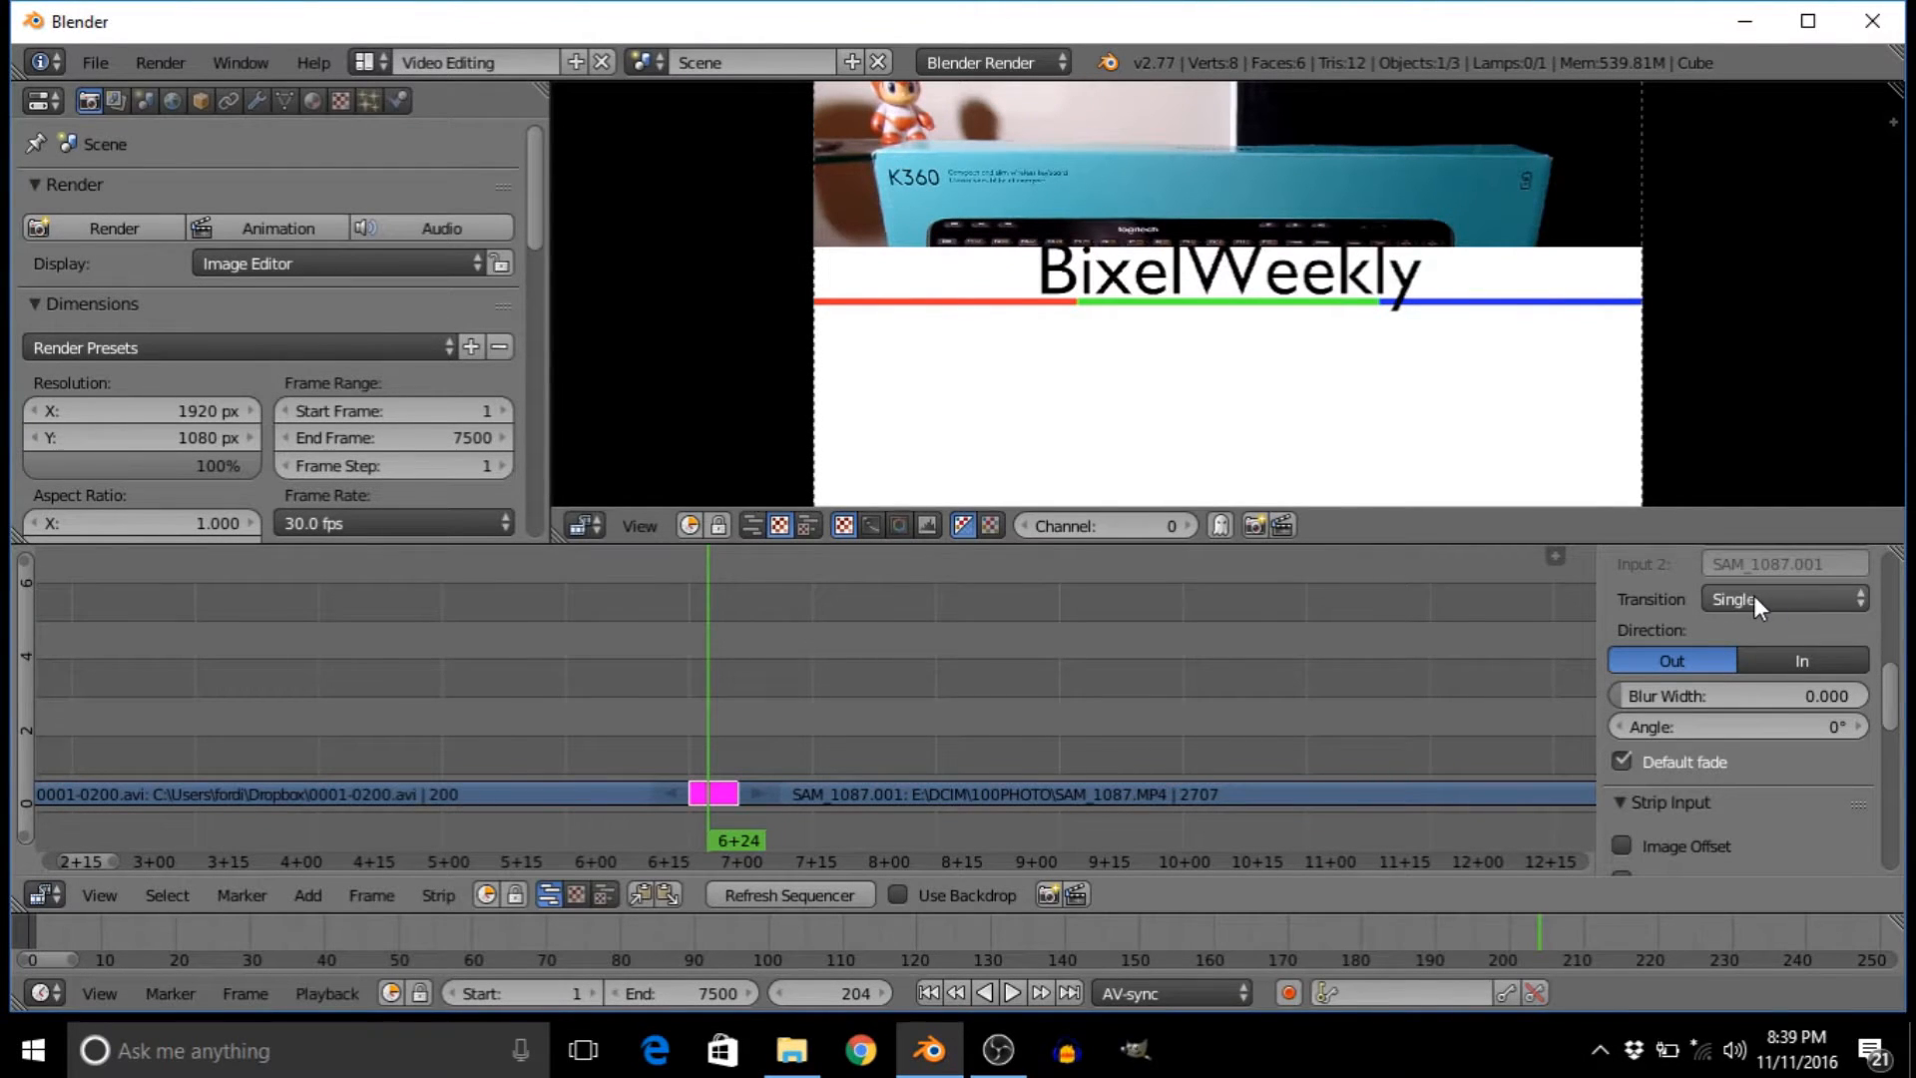
left_click(1756, 727)
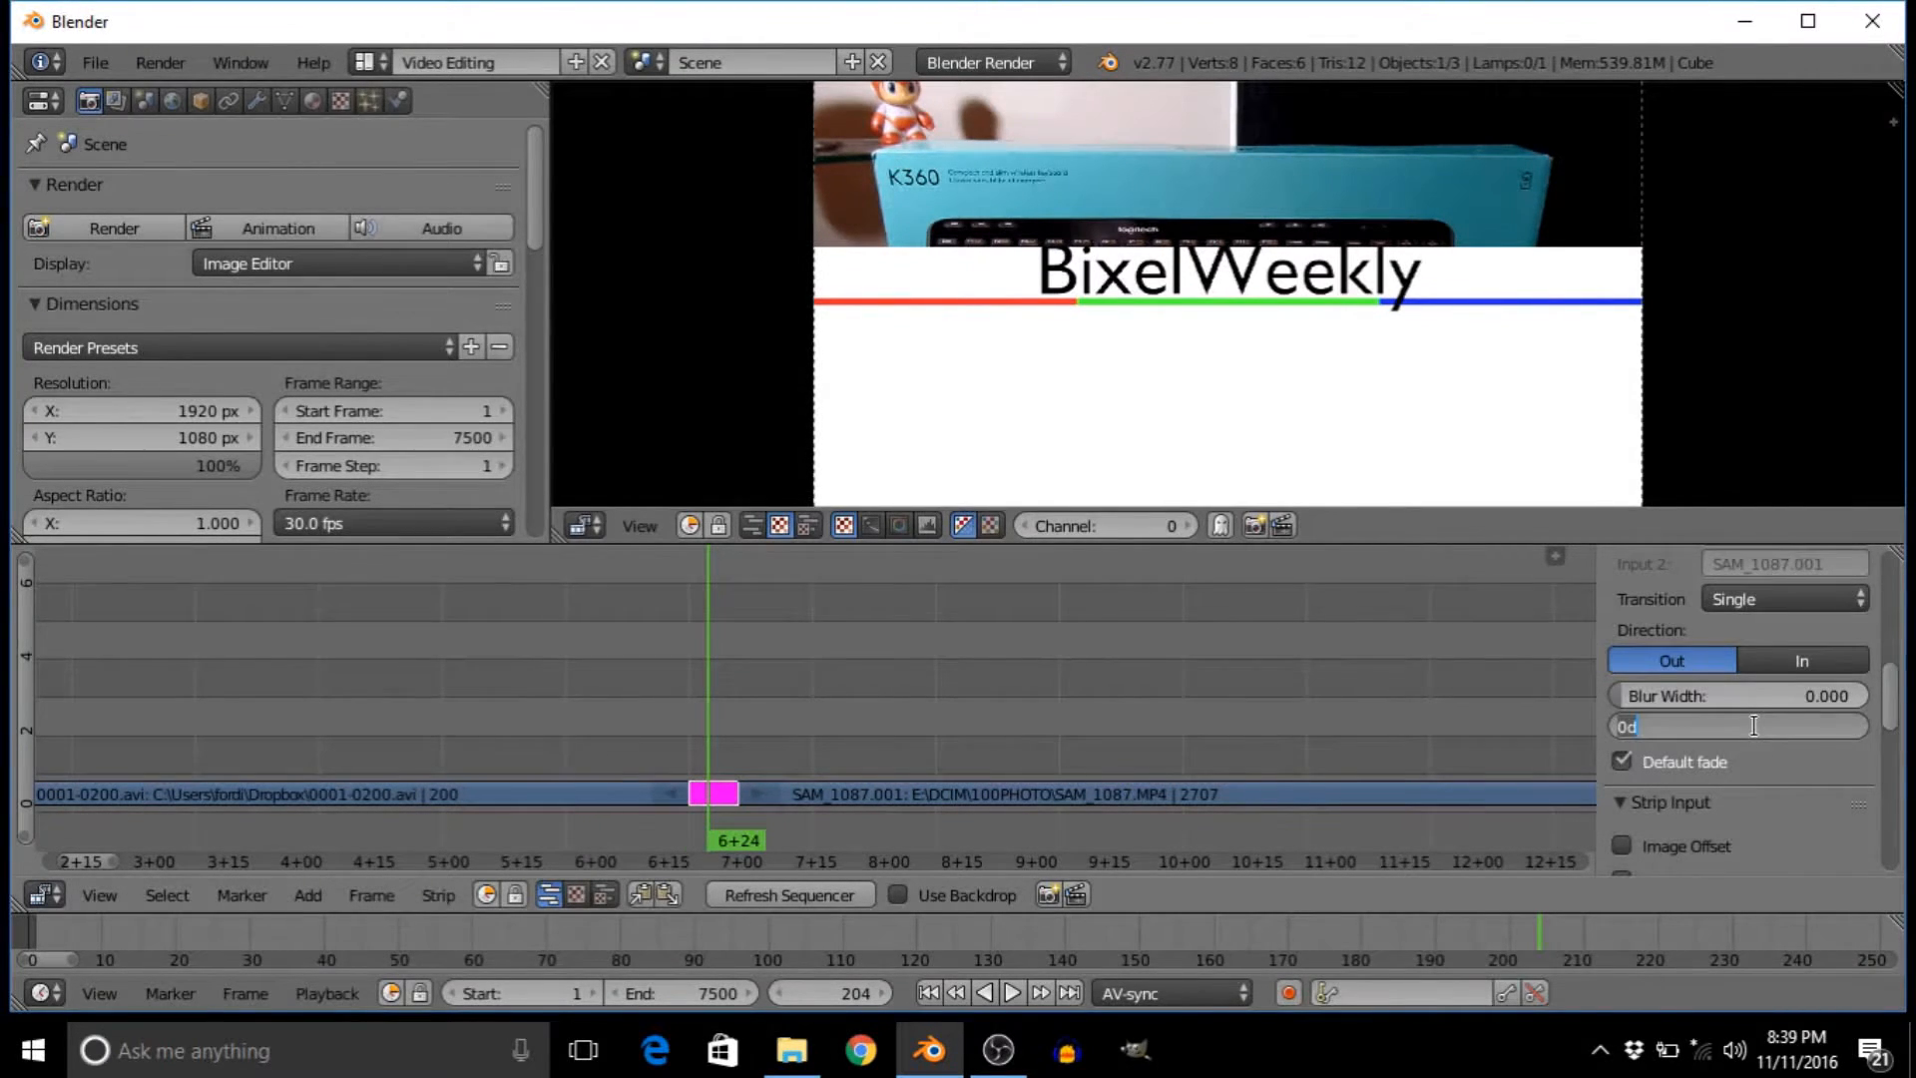
key("BackSpace")
type("-45")
key("Return")
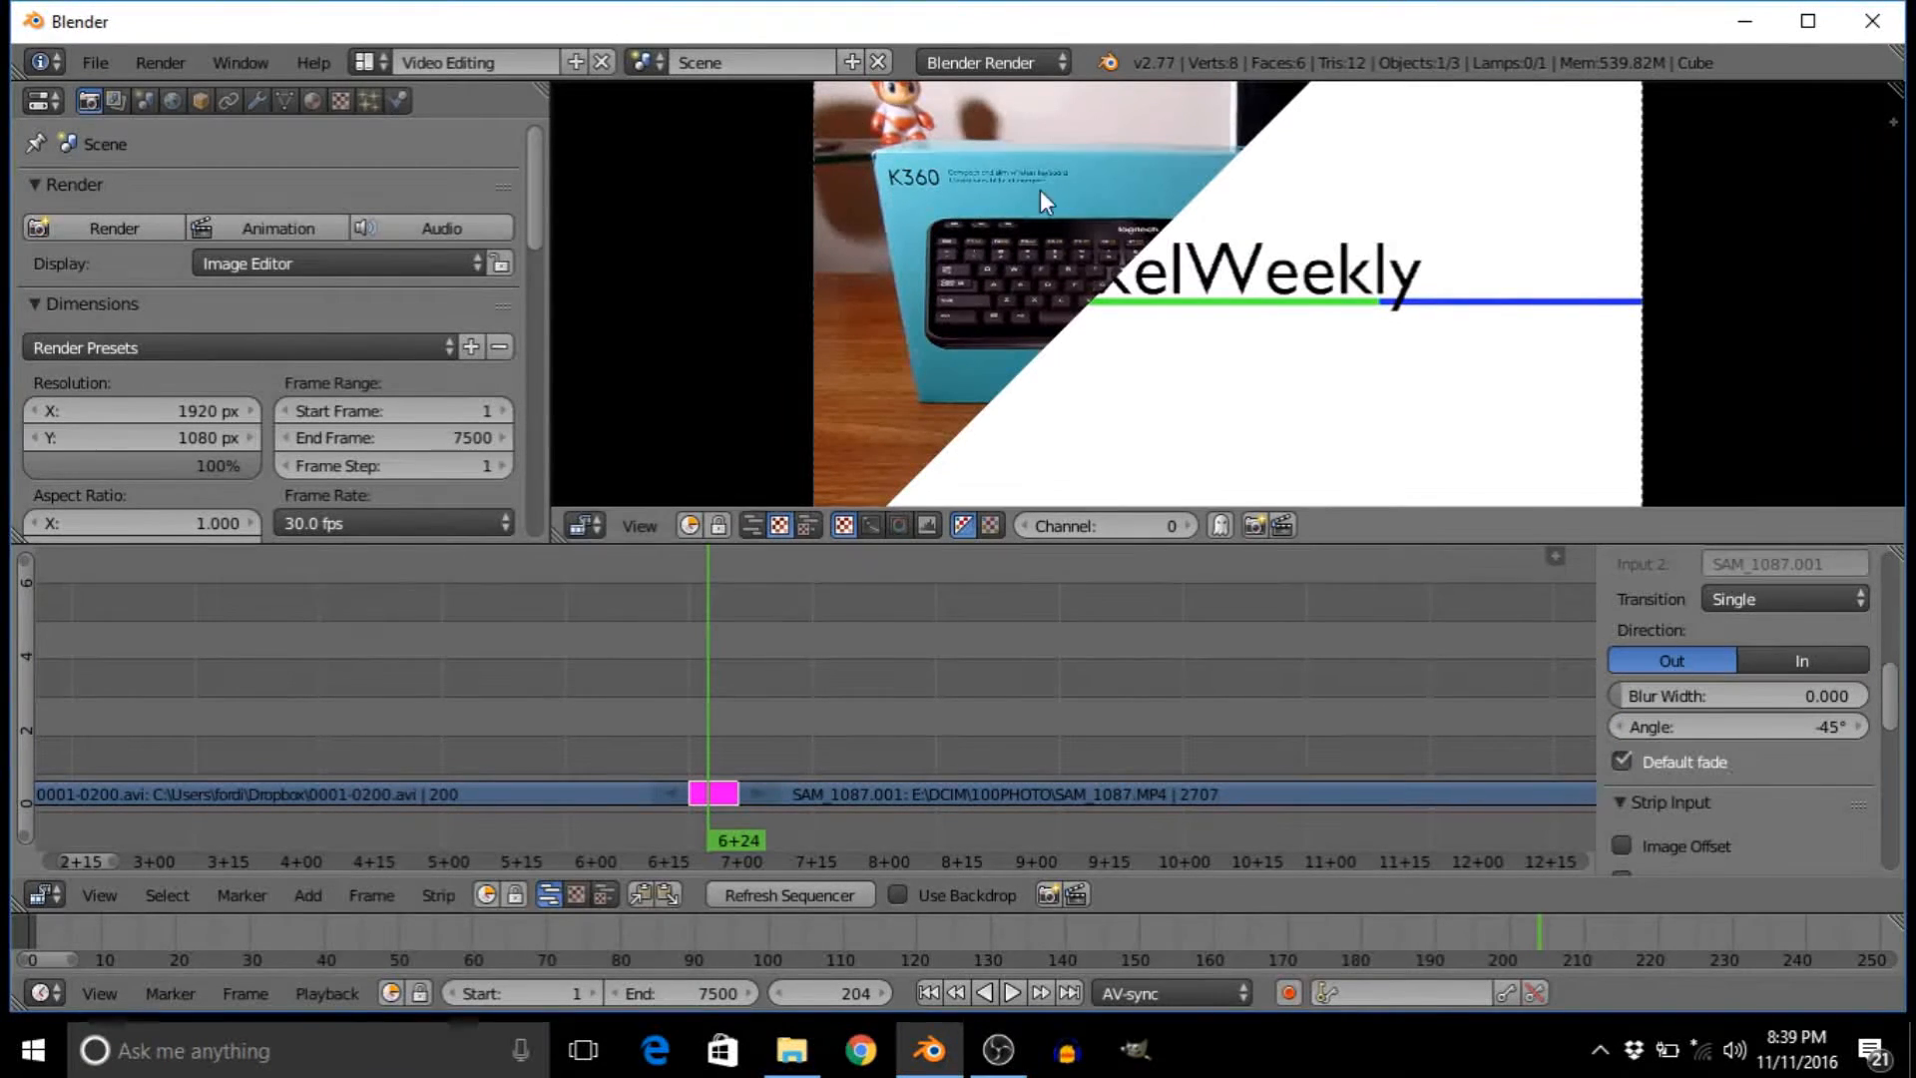
key("alt+a")
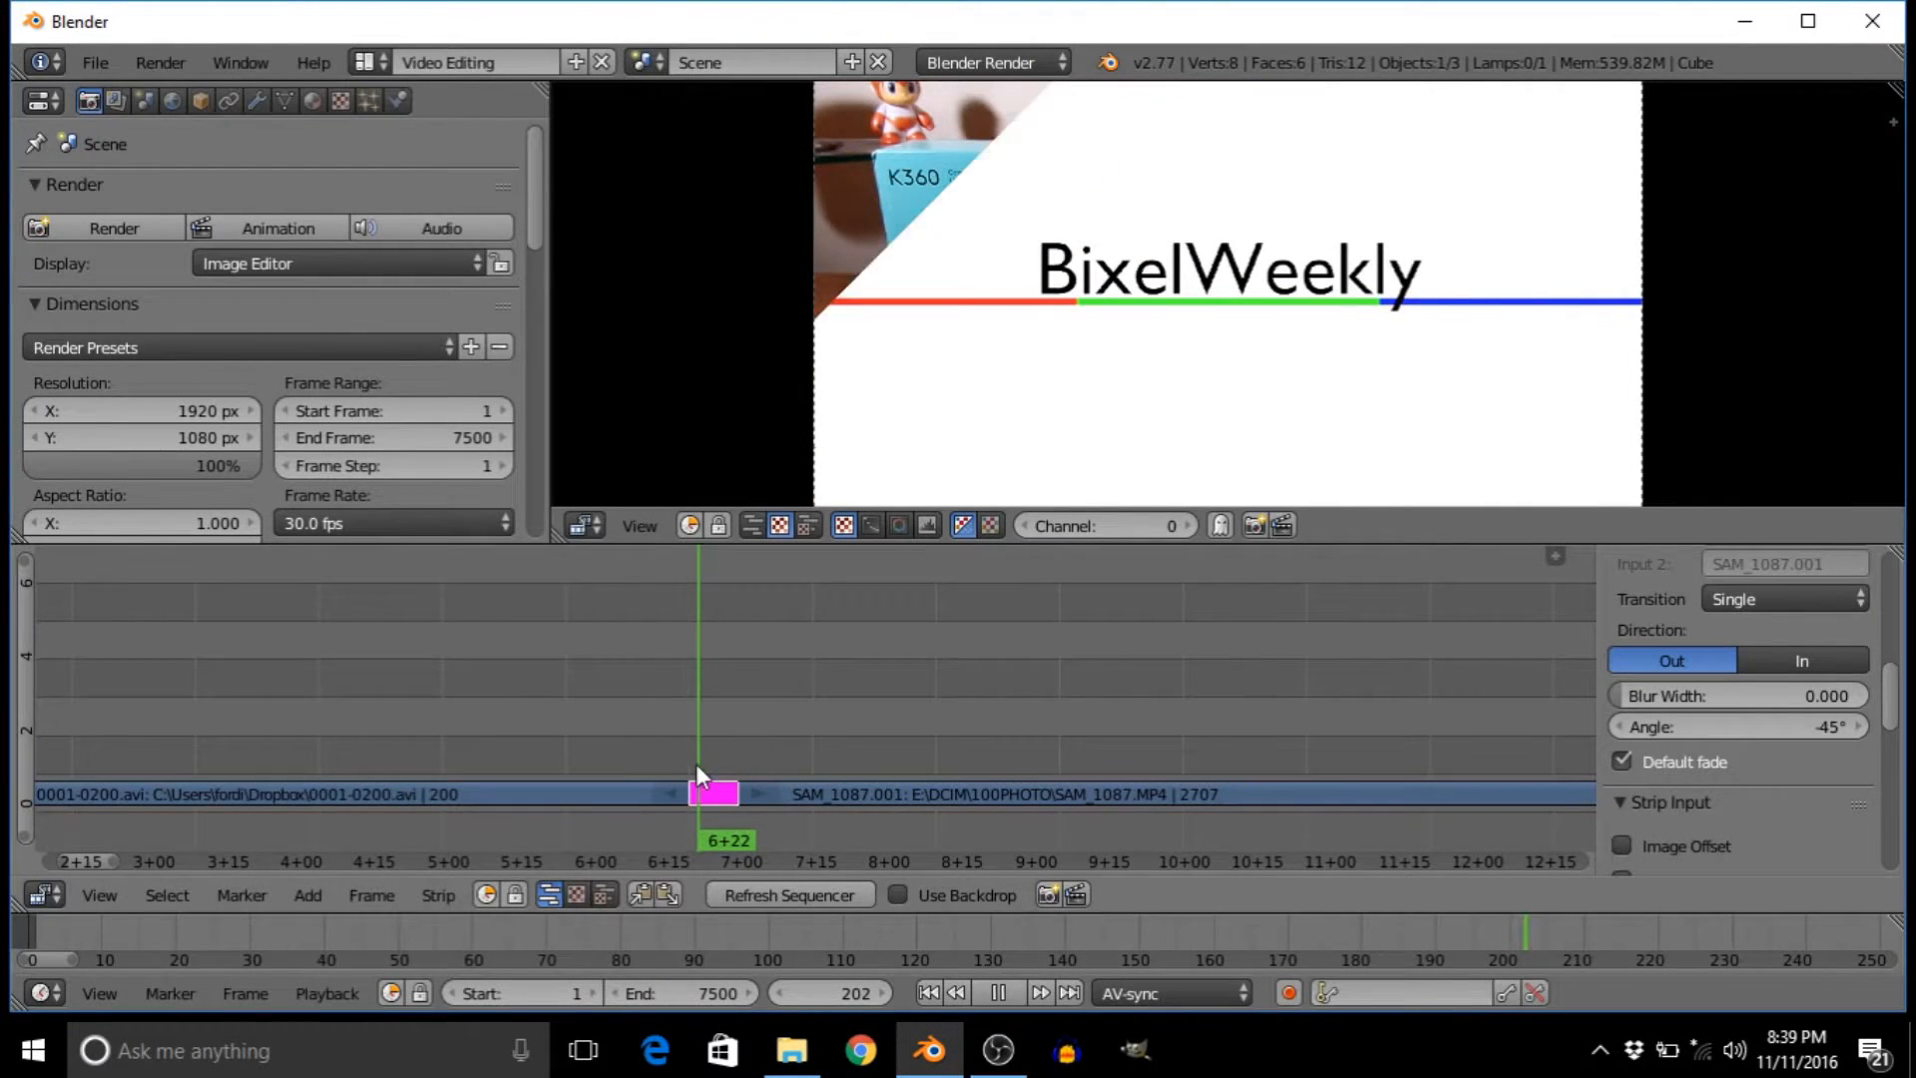
left_click_drag(728, 769, 700, 772)
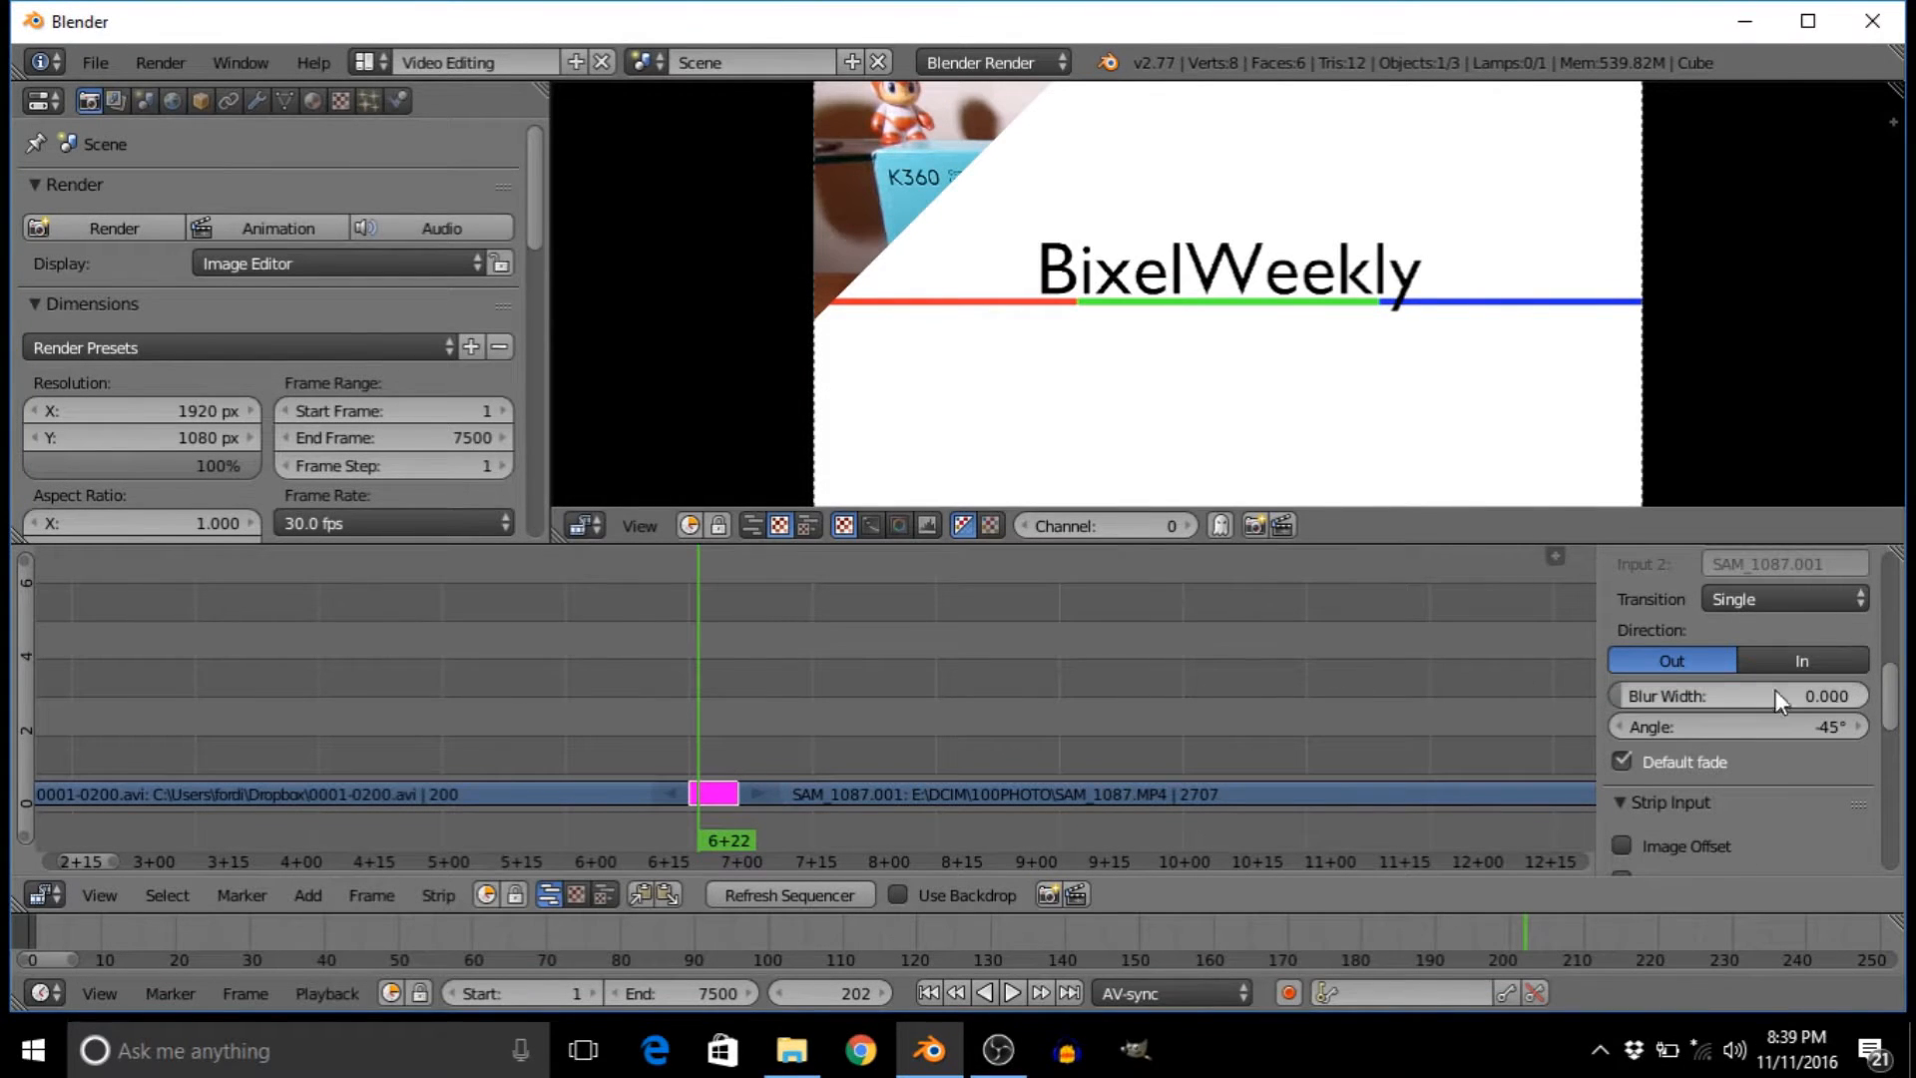
- Change the Wipe strip's transition type to Double and play back the result around the transition
left_click(1746, 601)
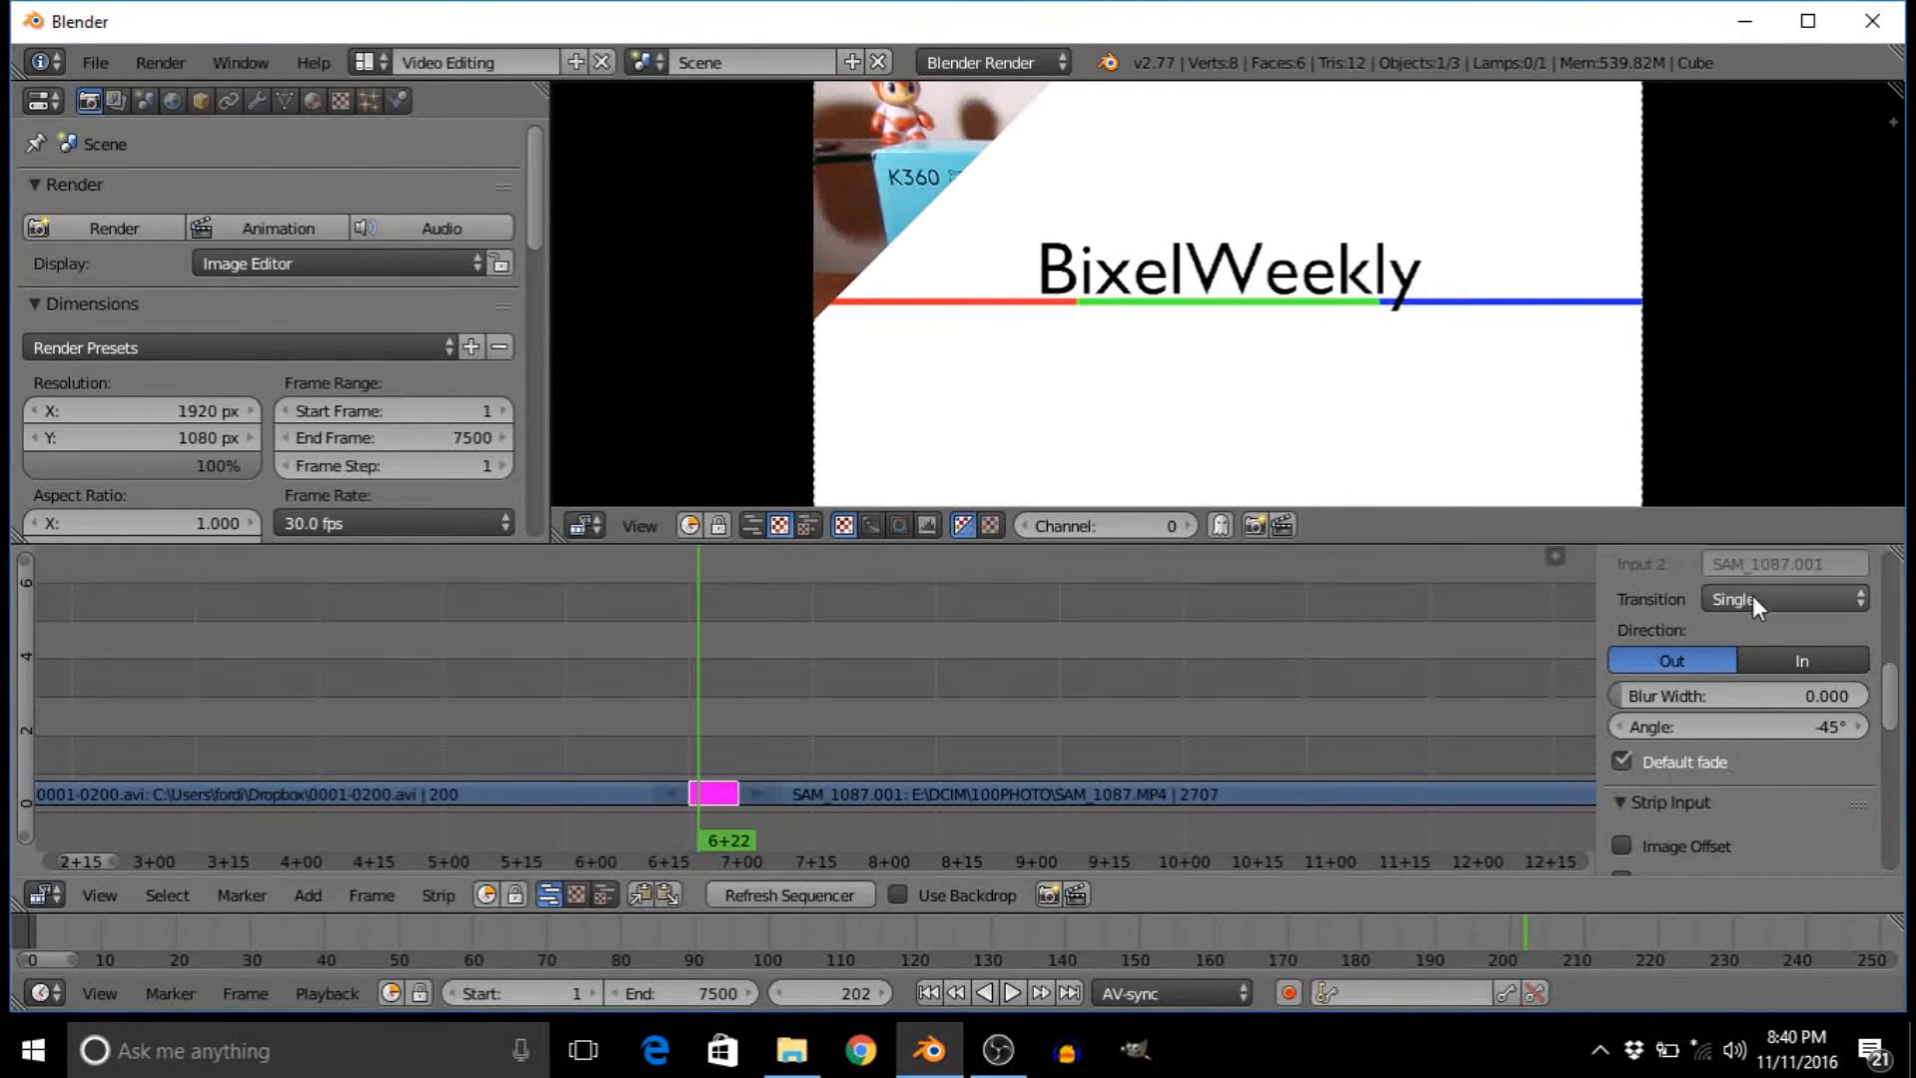
left_click(1752, 597)
left_click(1744, 539)
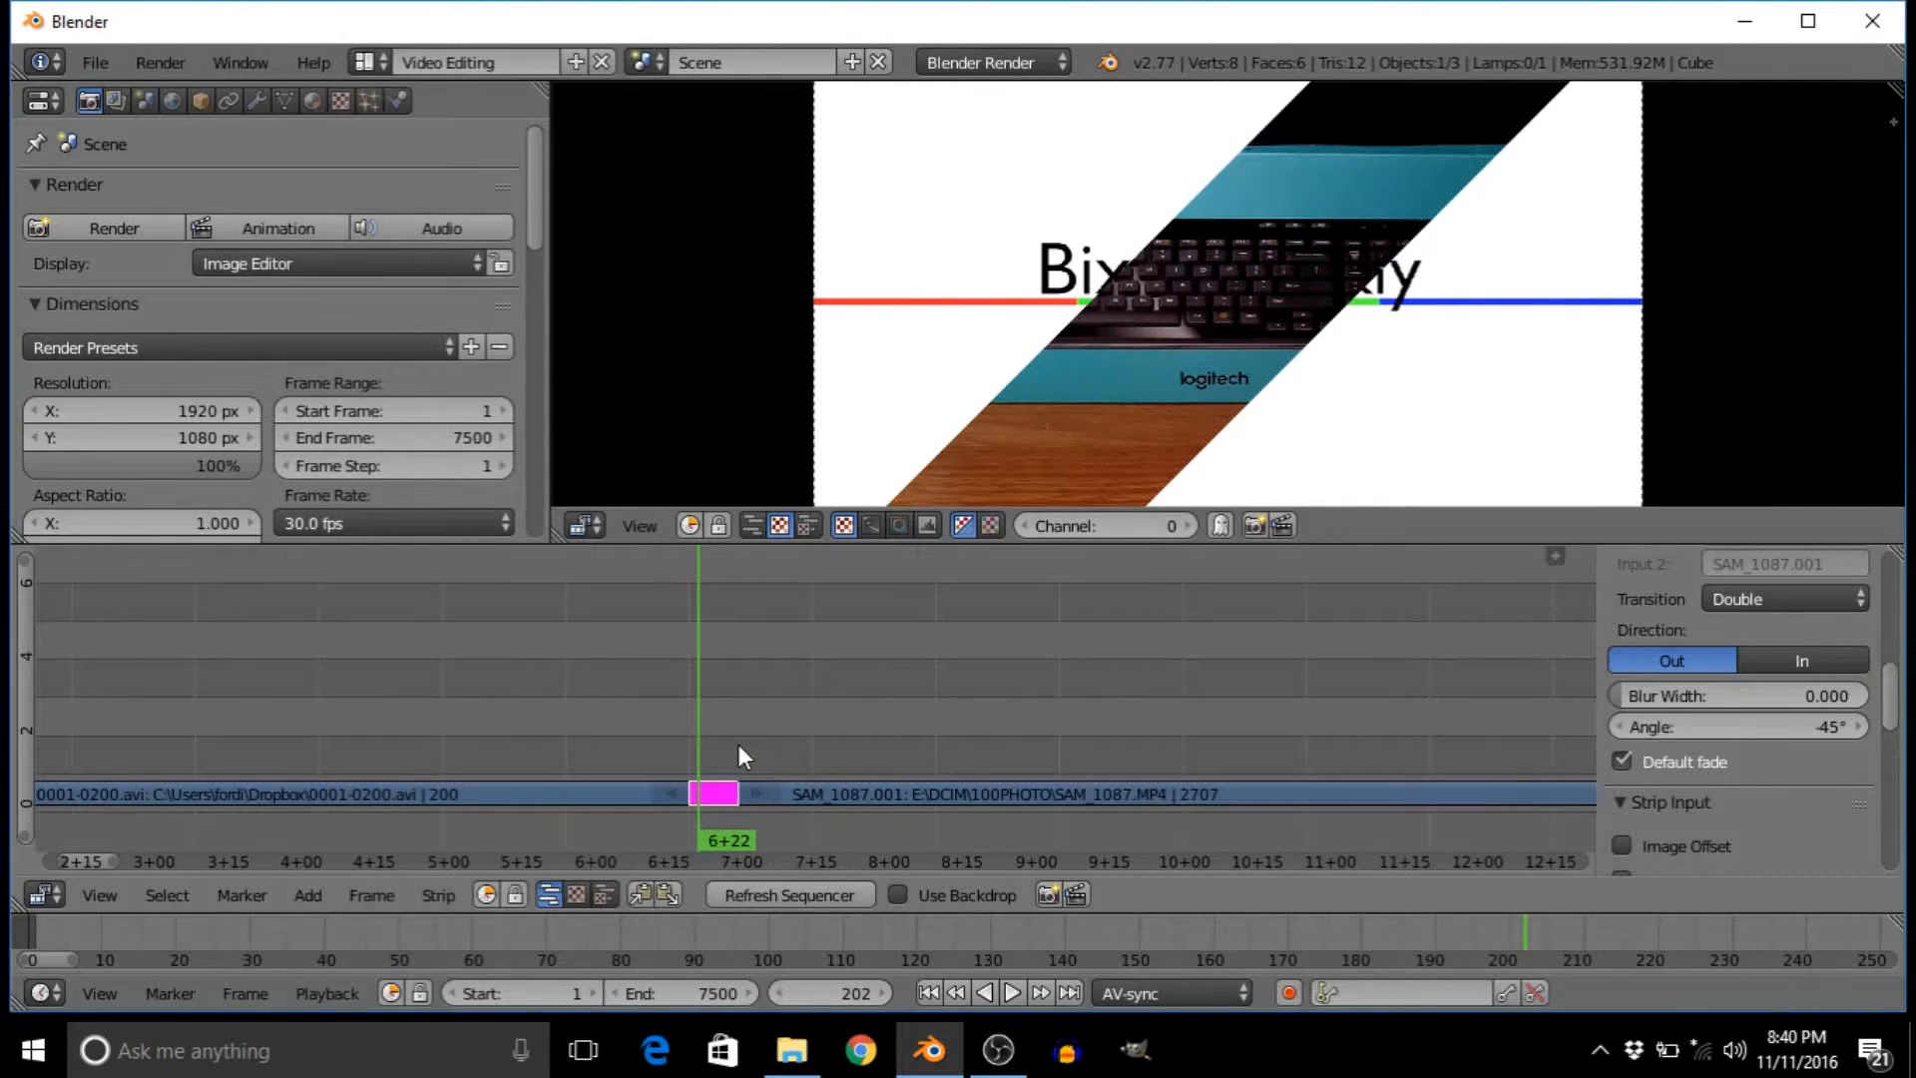
key("alt+a")
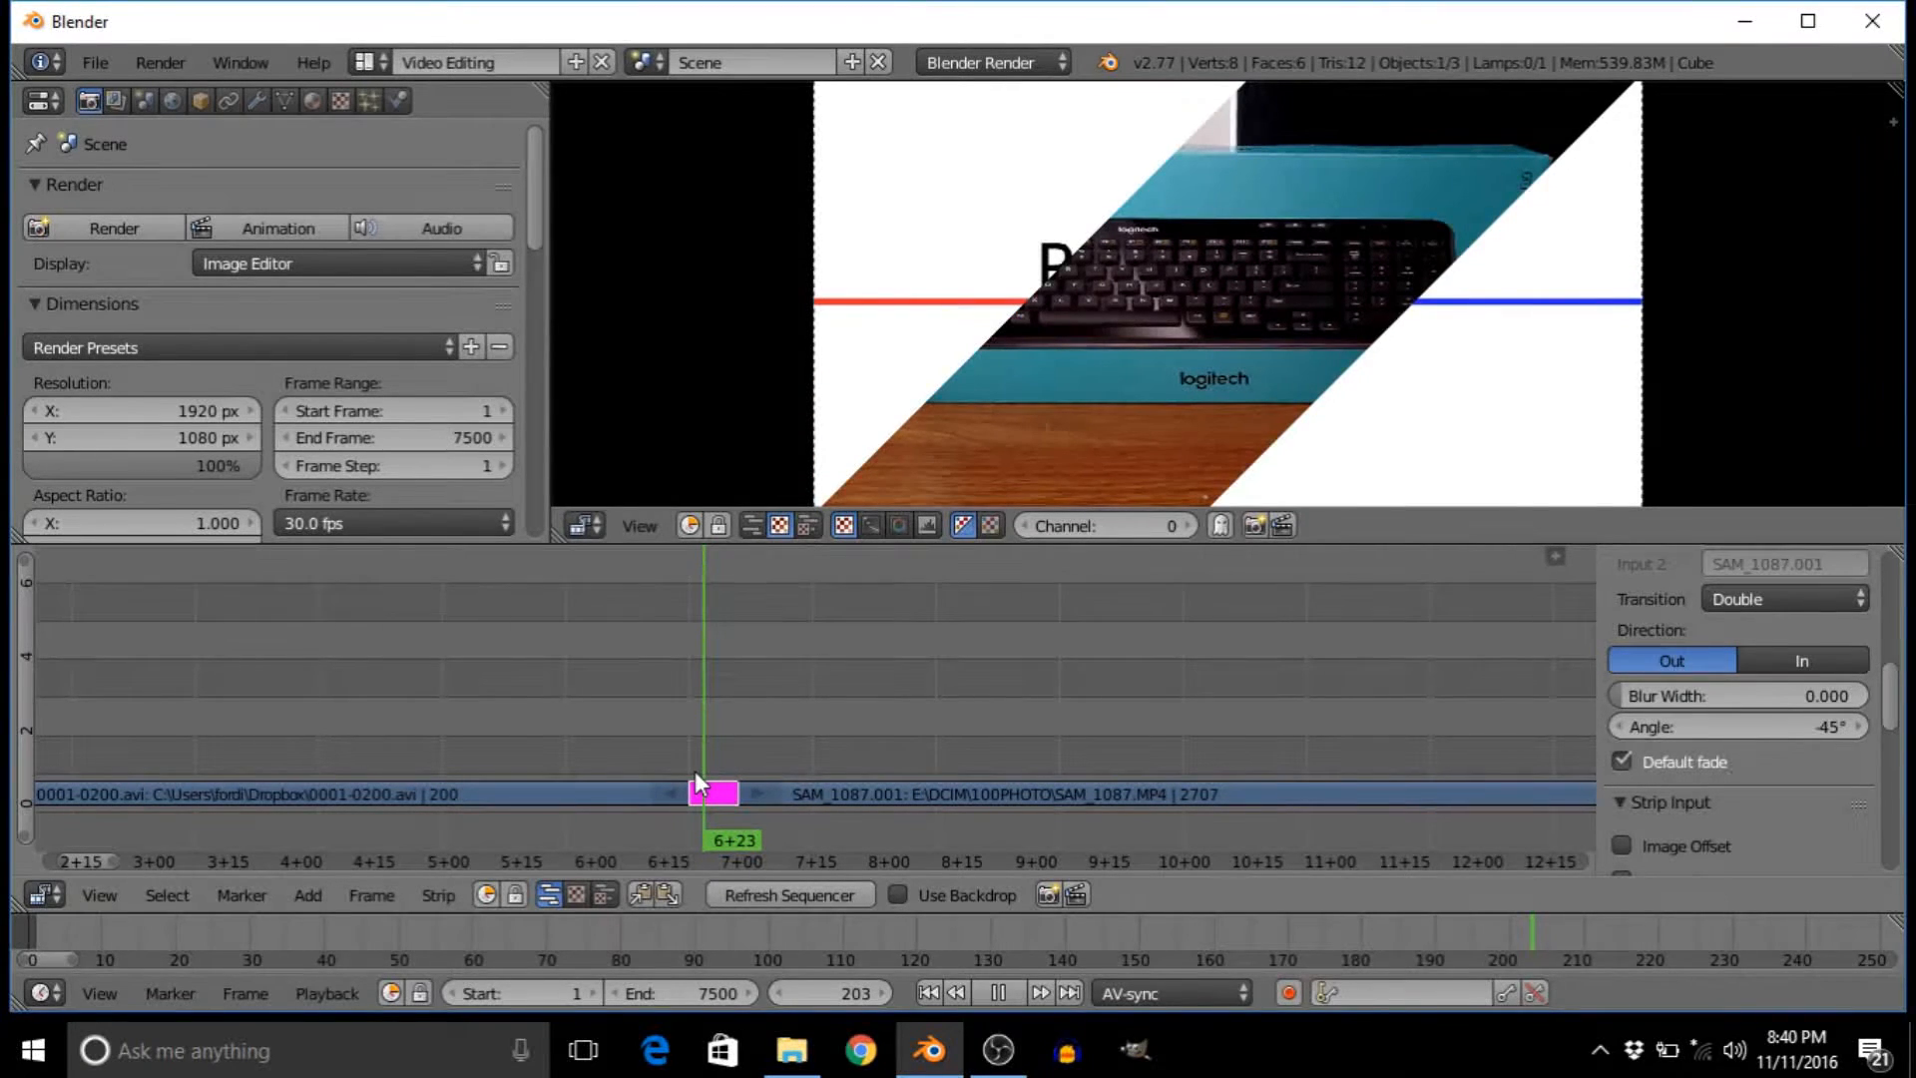
key("alt+a")
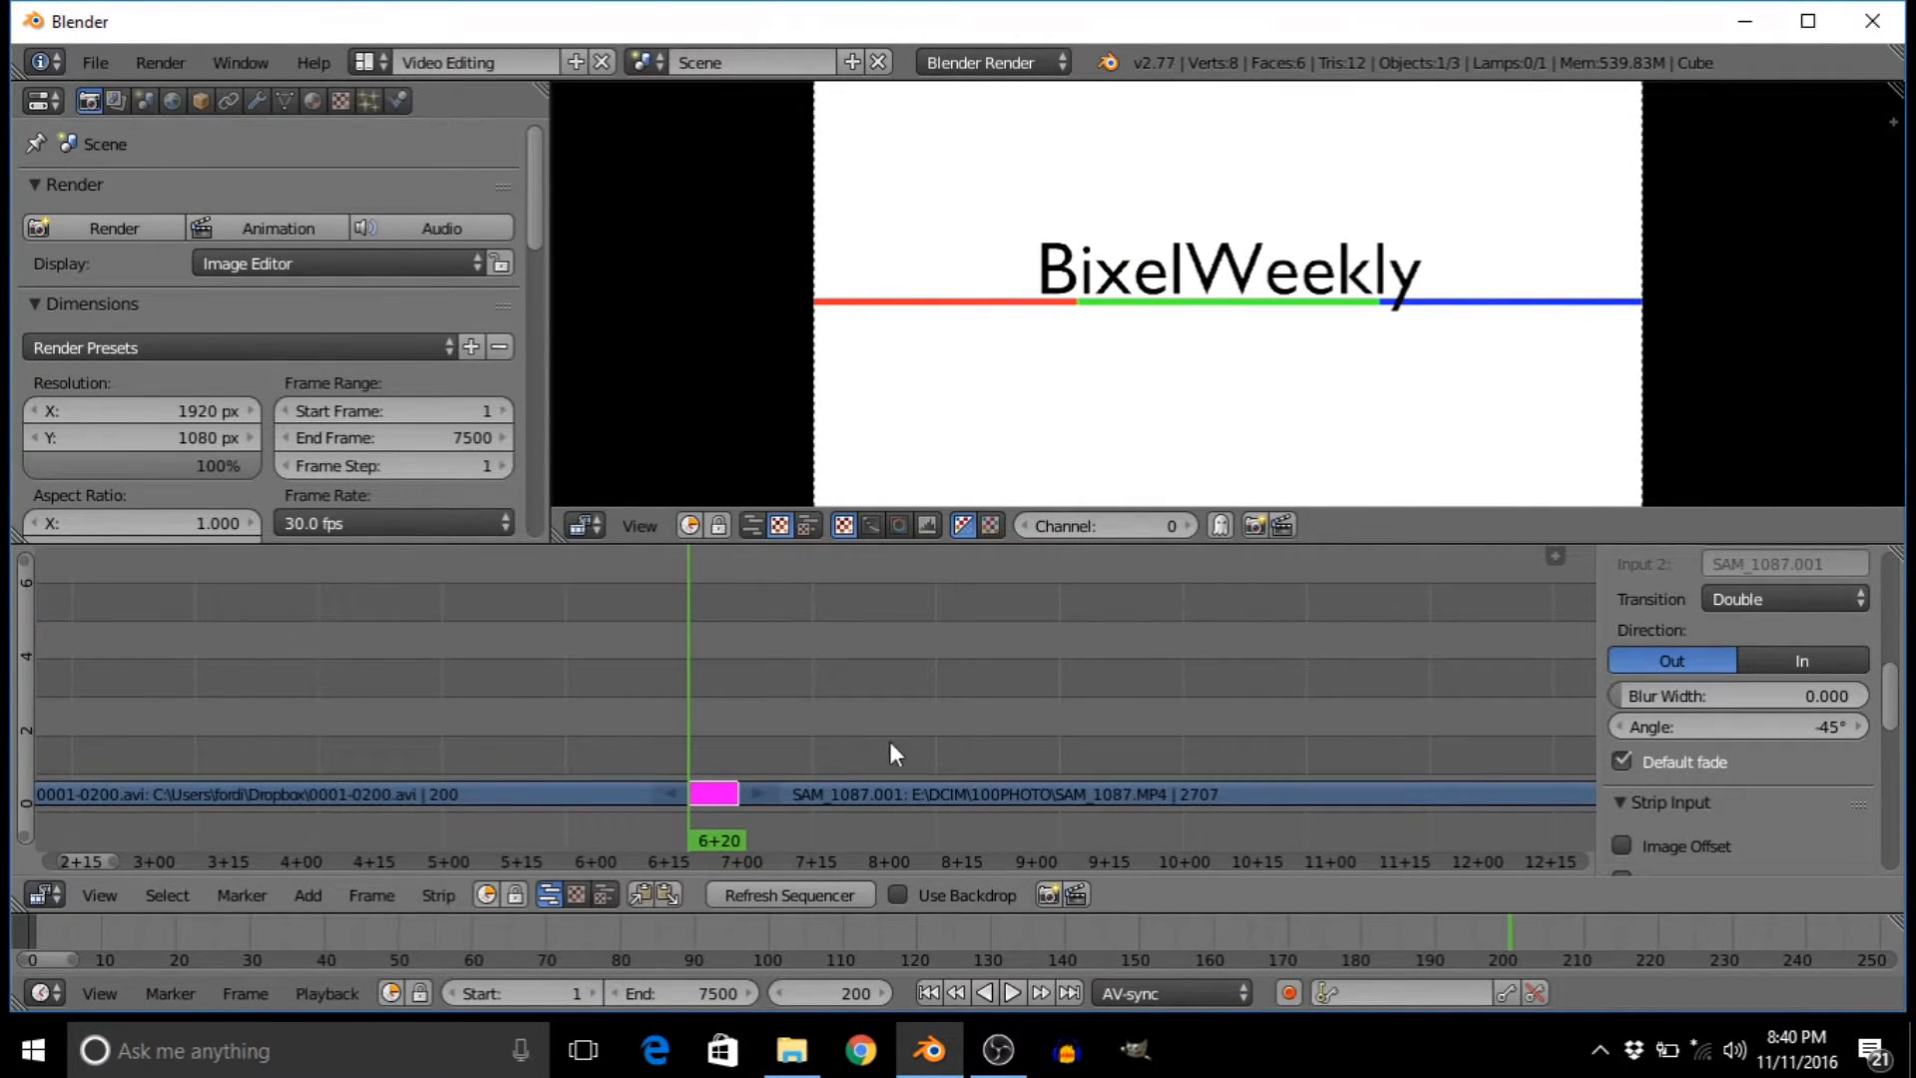
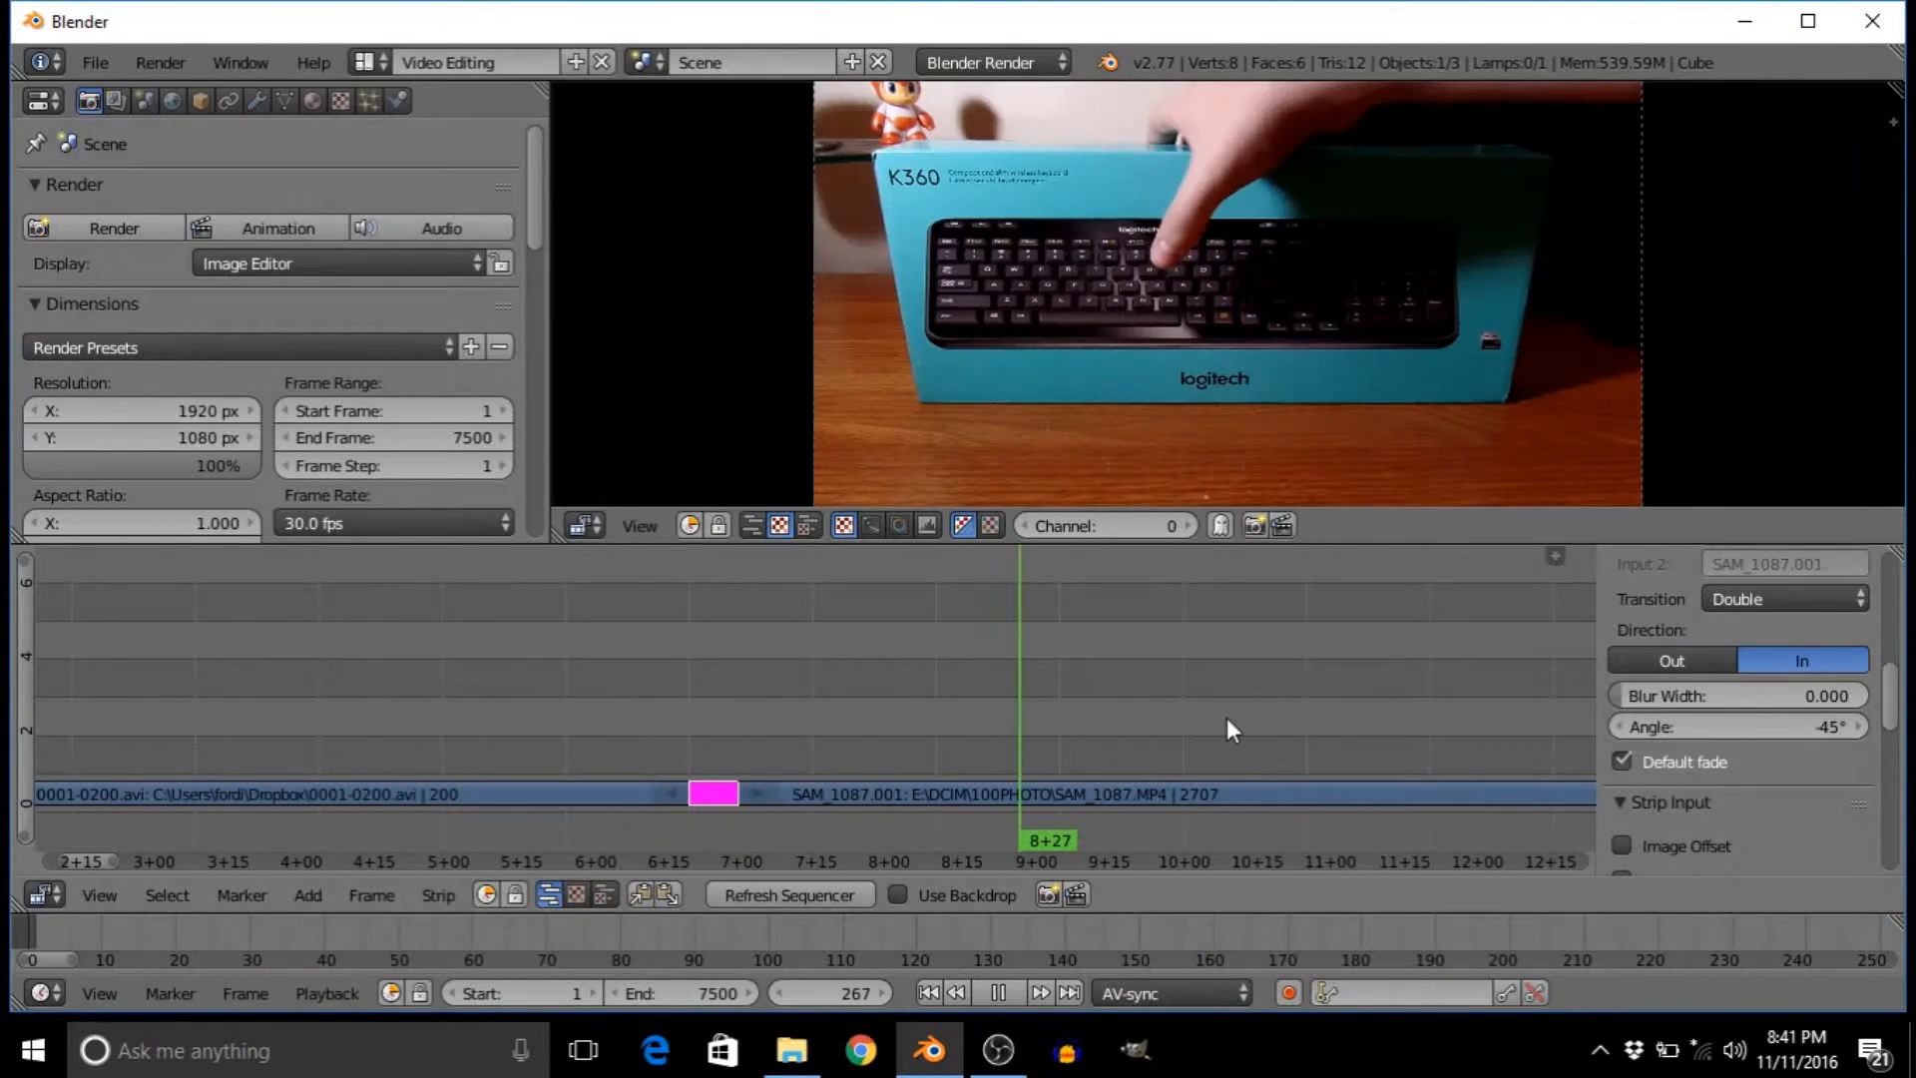
- Scrub through the SAM_1087 clip to review its footage, leaving the playhead at frame 355
scroll(1207, 686, "down", 5)
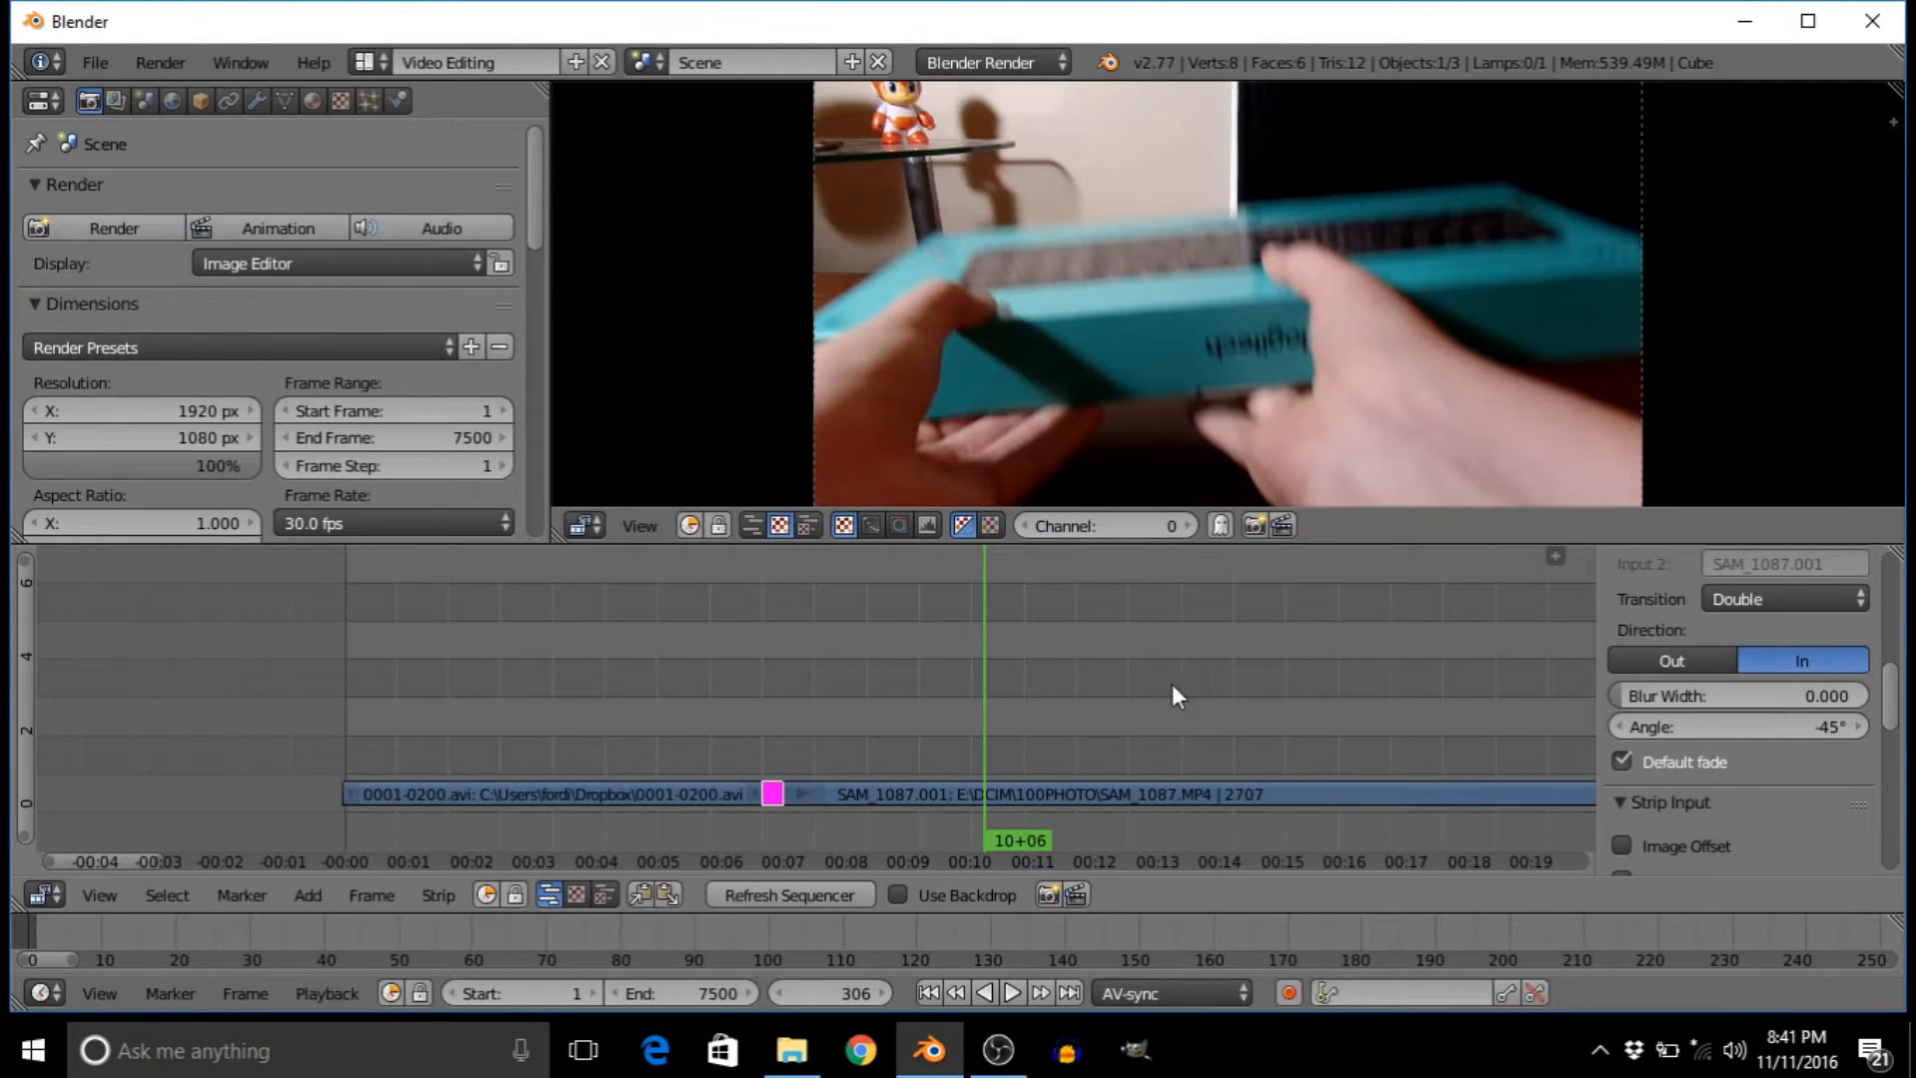
left_click_drag(974, 721, 1271, 718)
scroll(1271, 709, "down", 6)
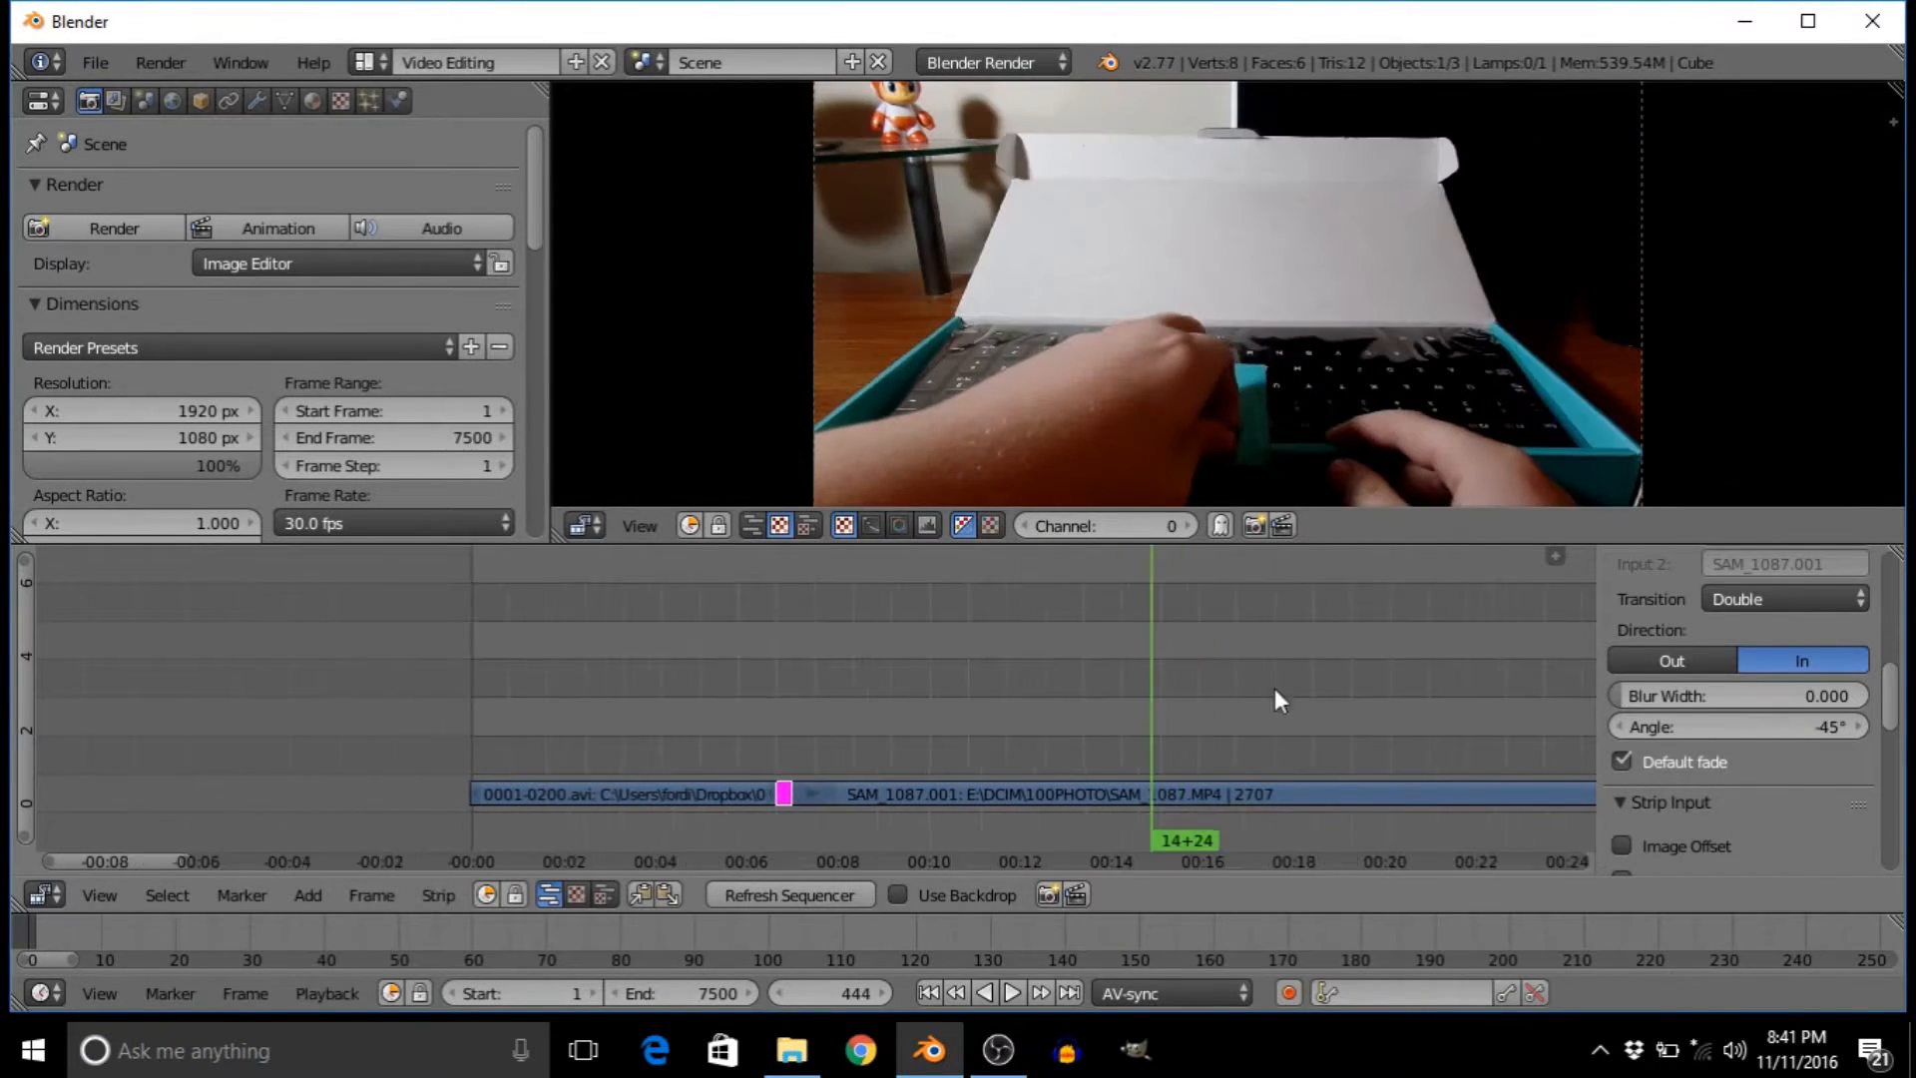
scroll(1209, 700, "down", 4)
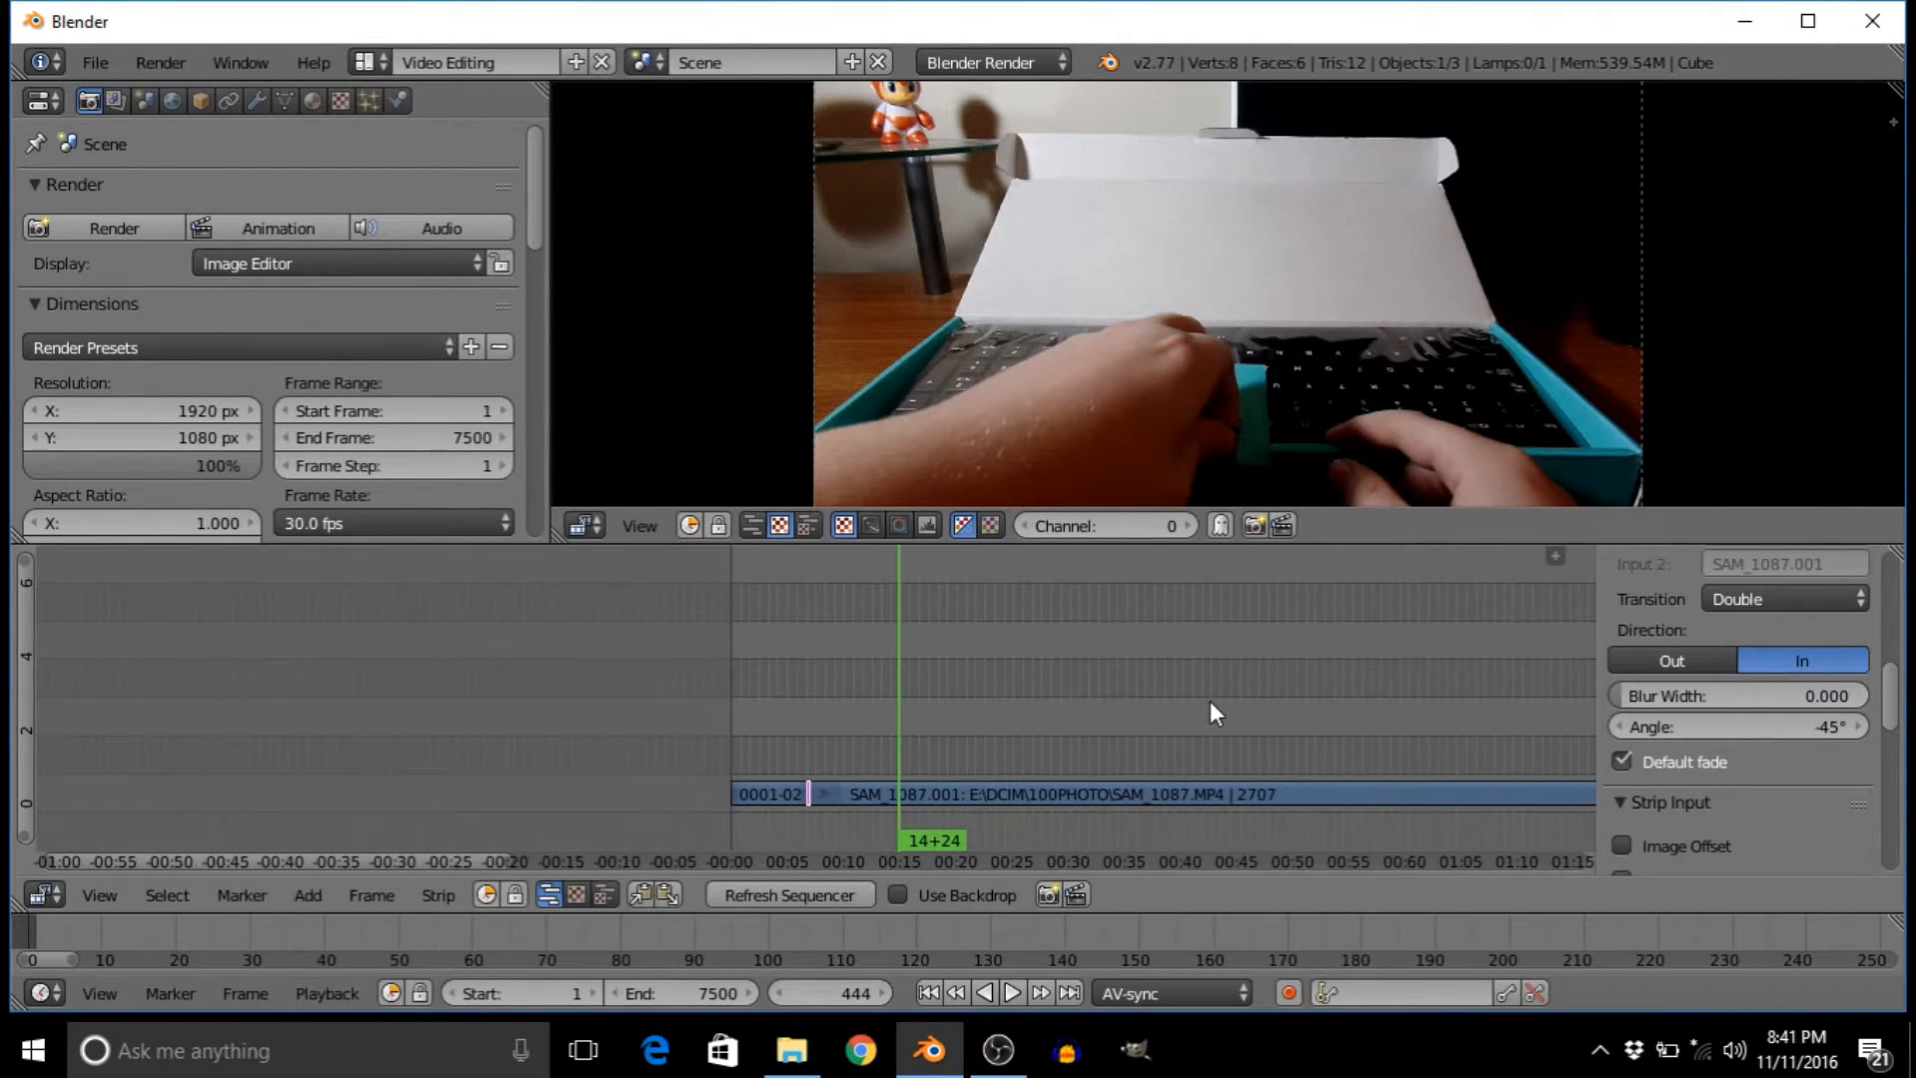
left_click_drag(637, 752, 907, 769)
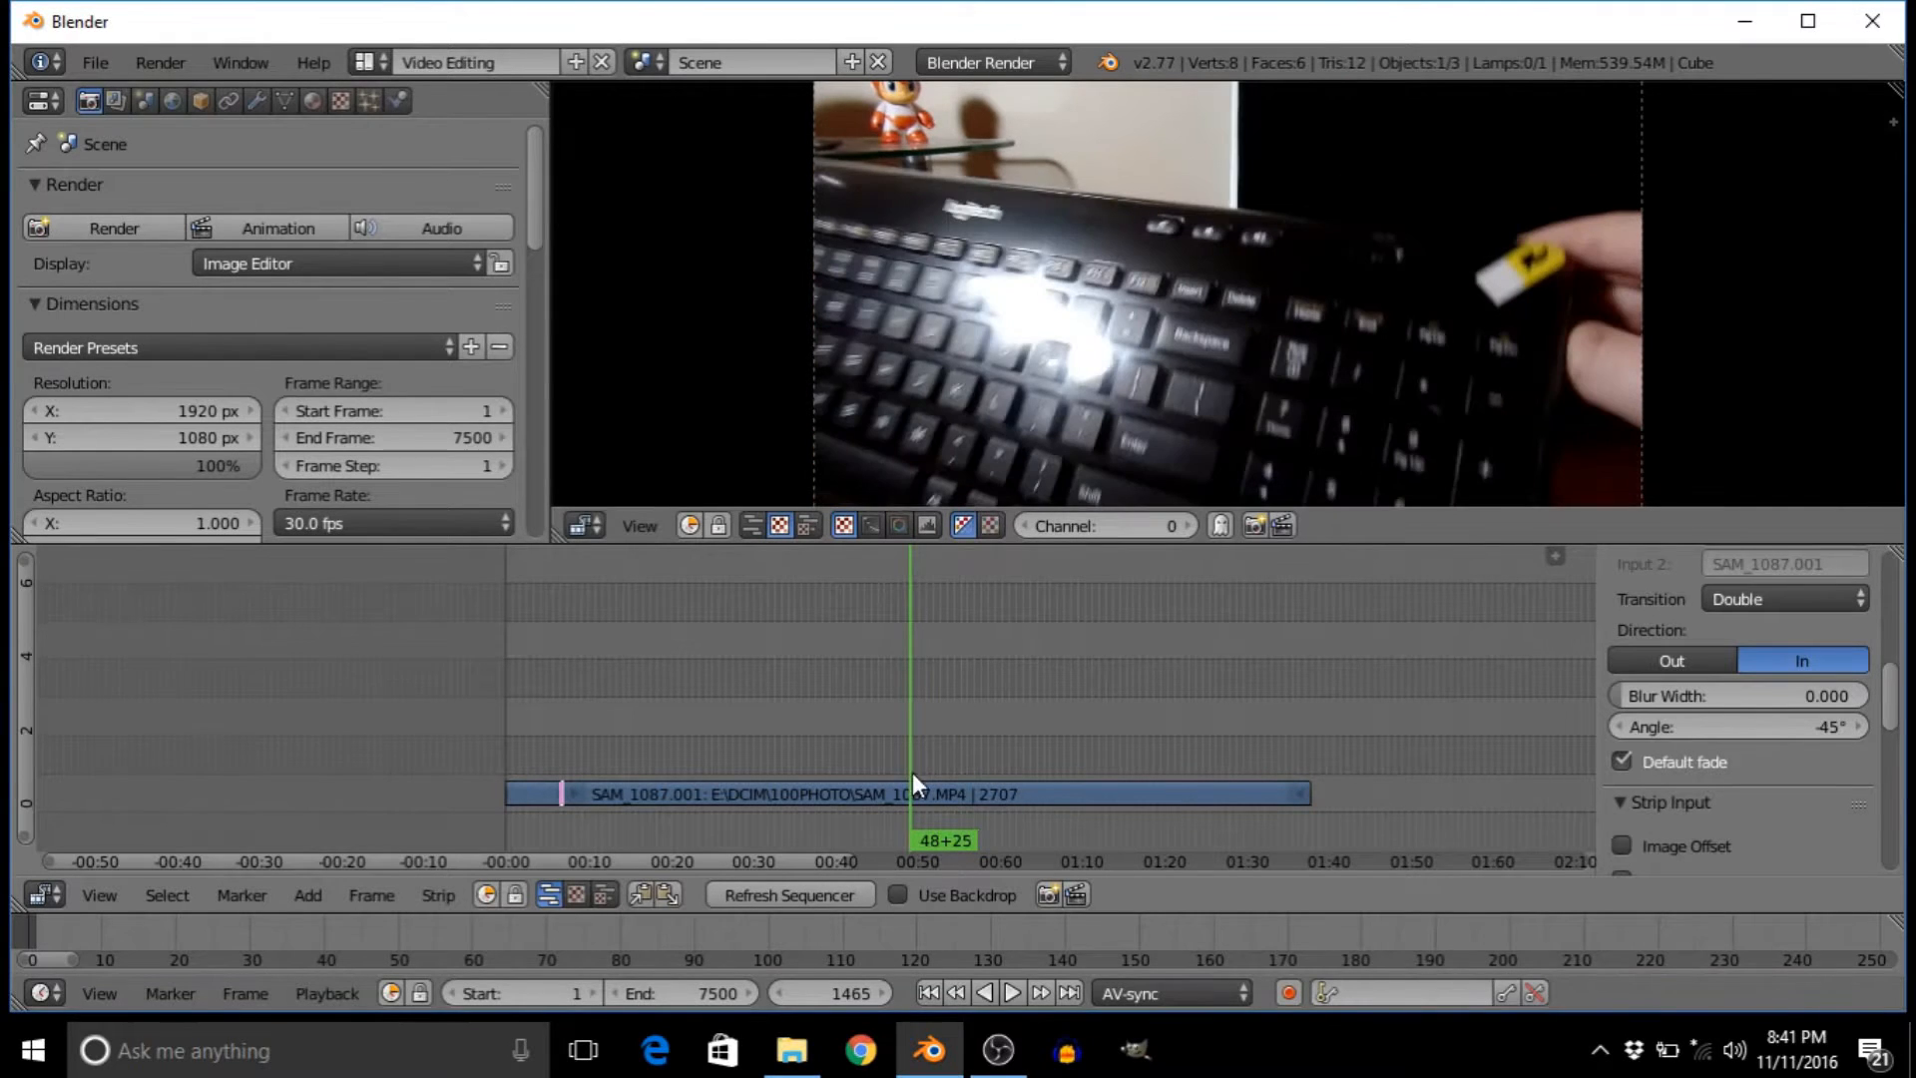
left_click_drag(786, 750, 602, 748)
- Switch to File Explorer and add the Jensation - Donuts audio file from Downloads to Blender's sequencer, above the video strips
left_click(790, 1049)
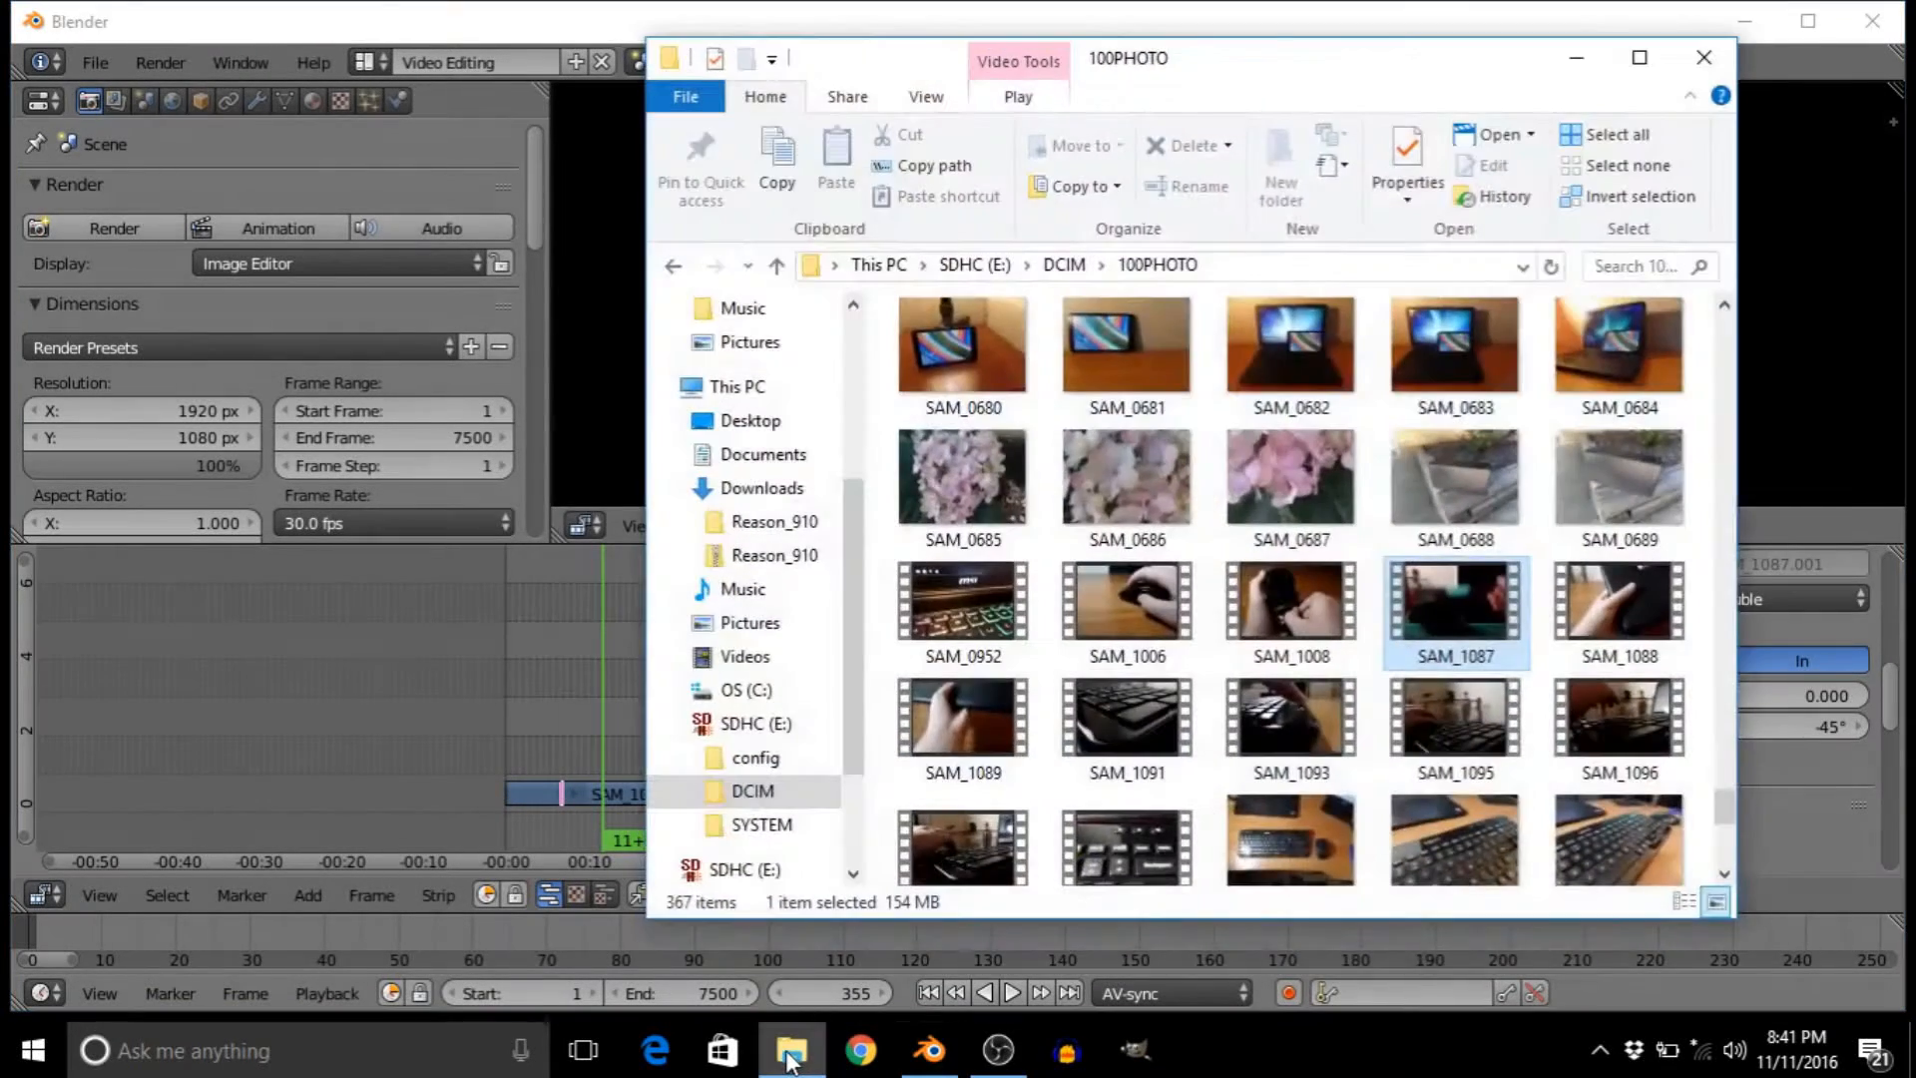
left_click(736, 489)
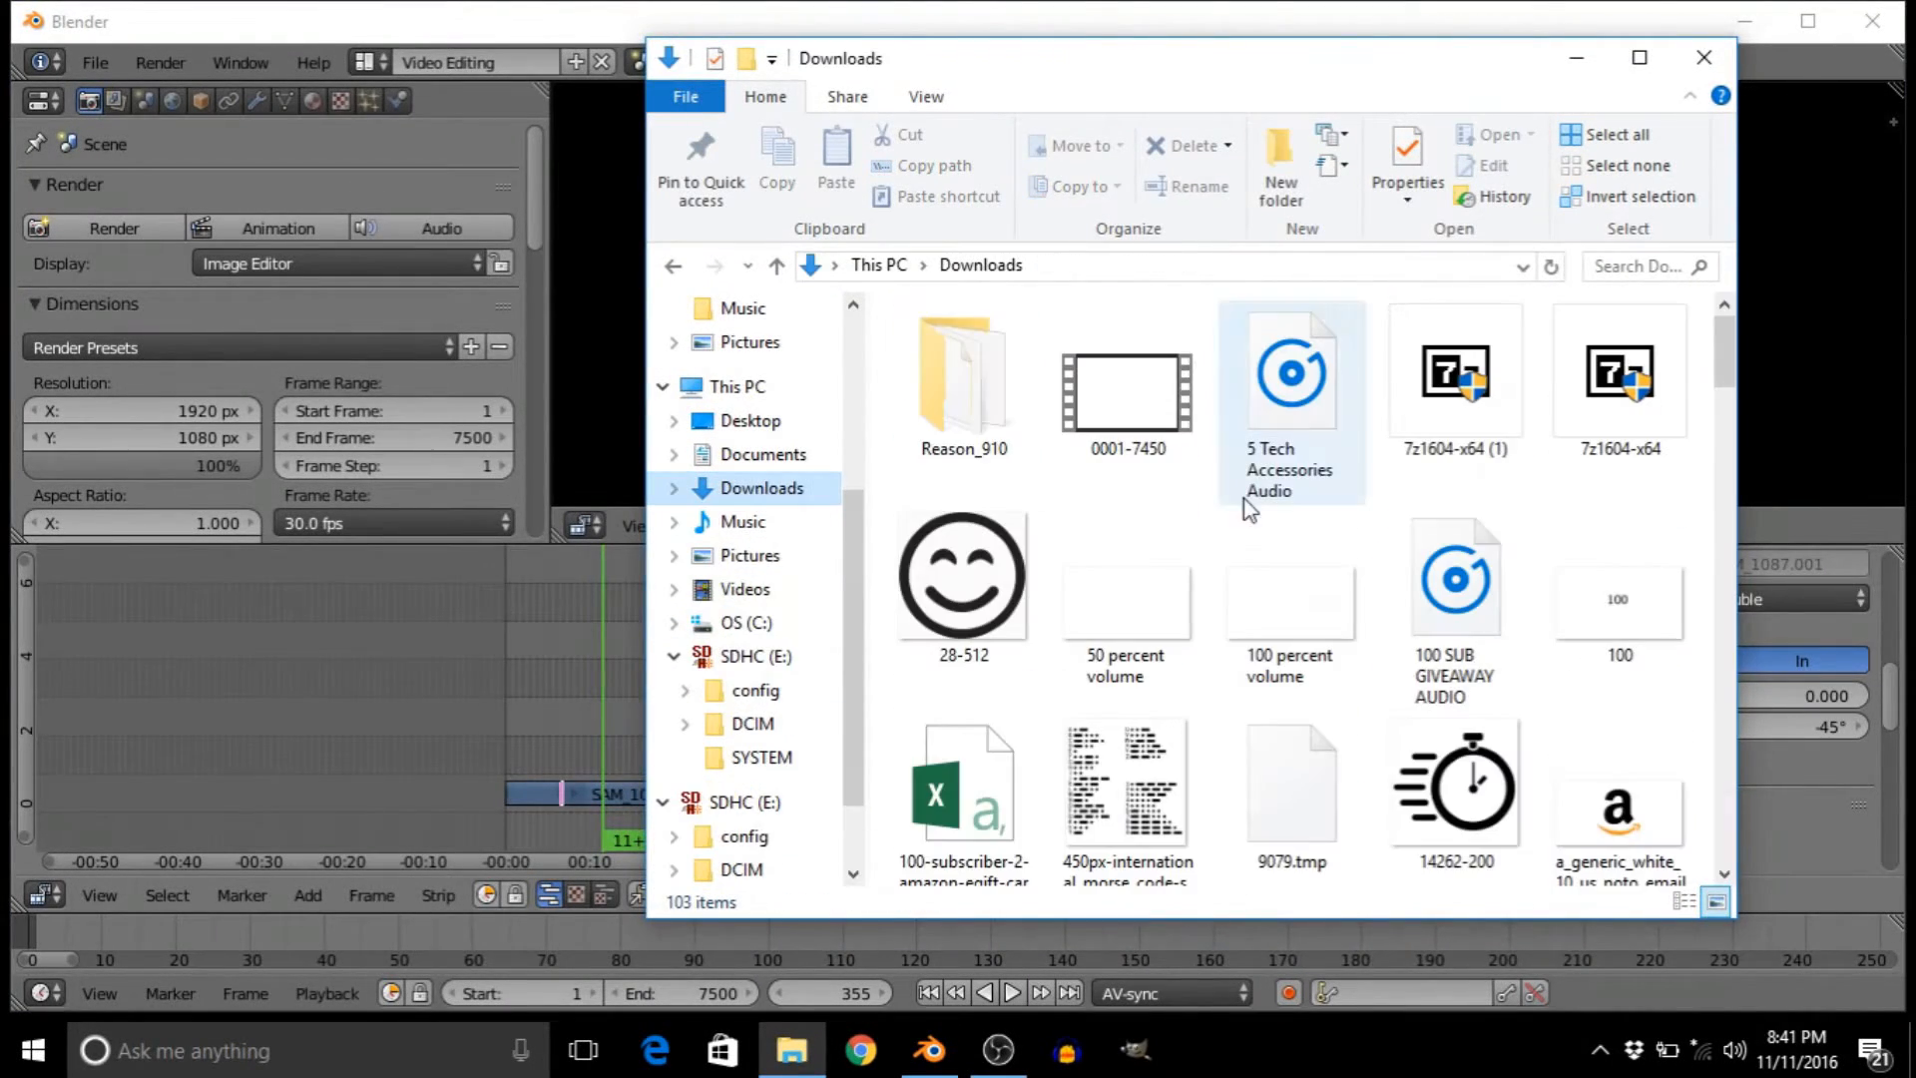
scroll(1194, 489, "down", 10)
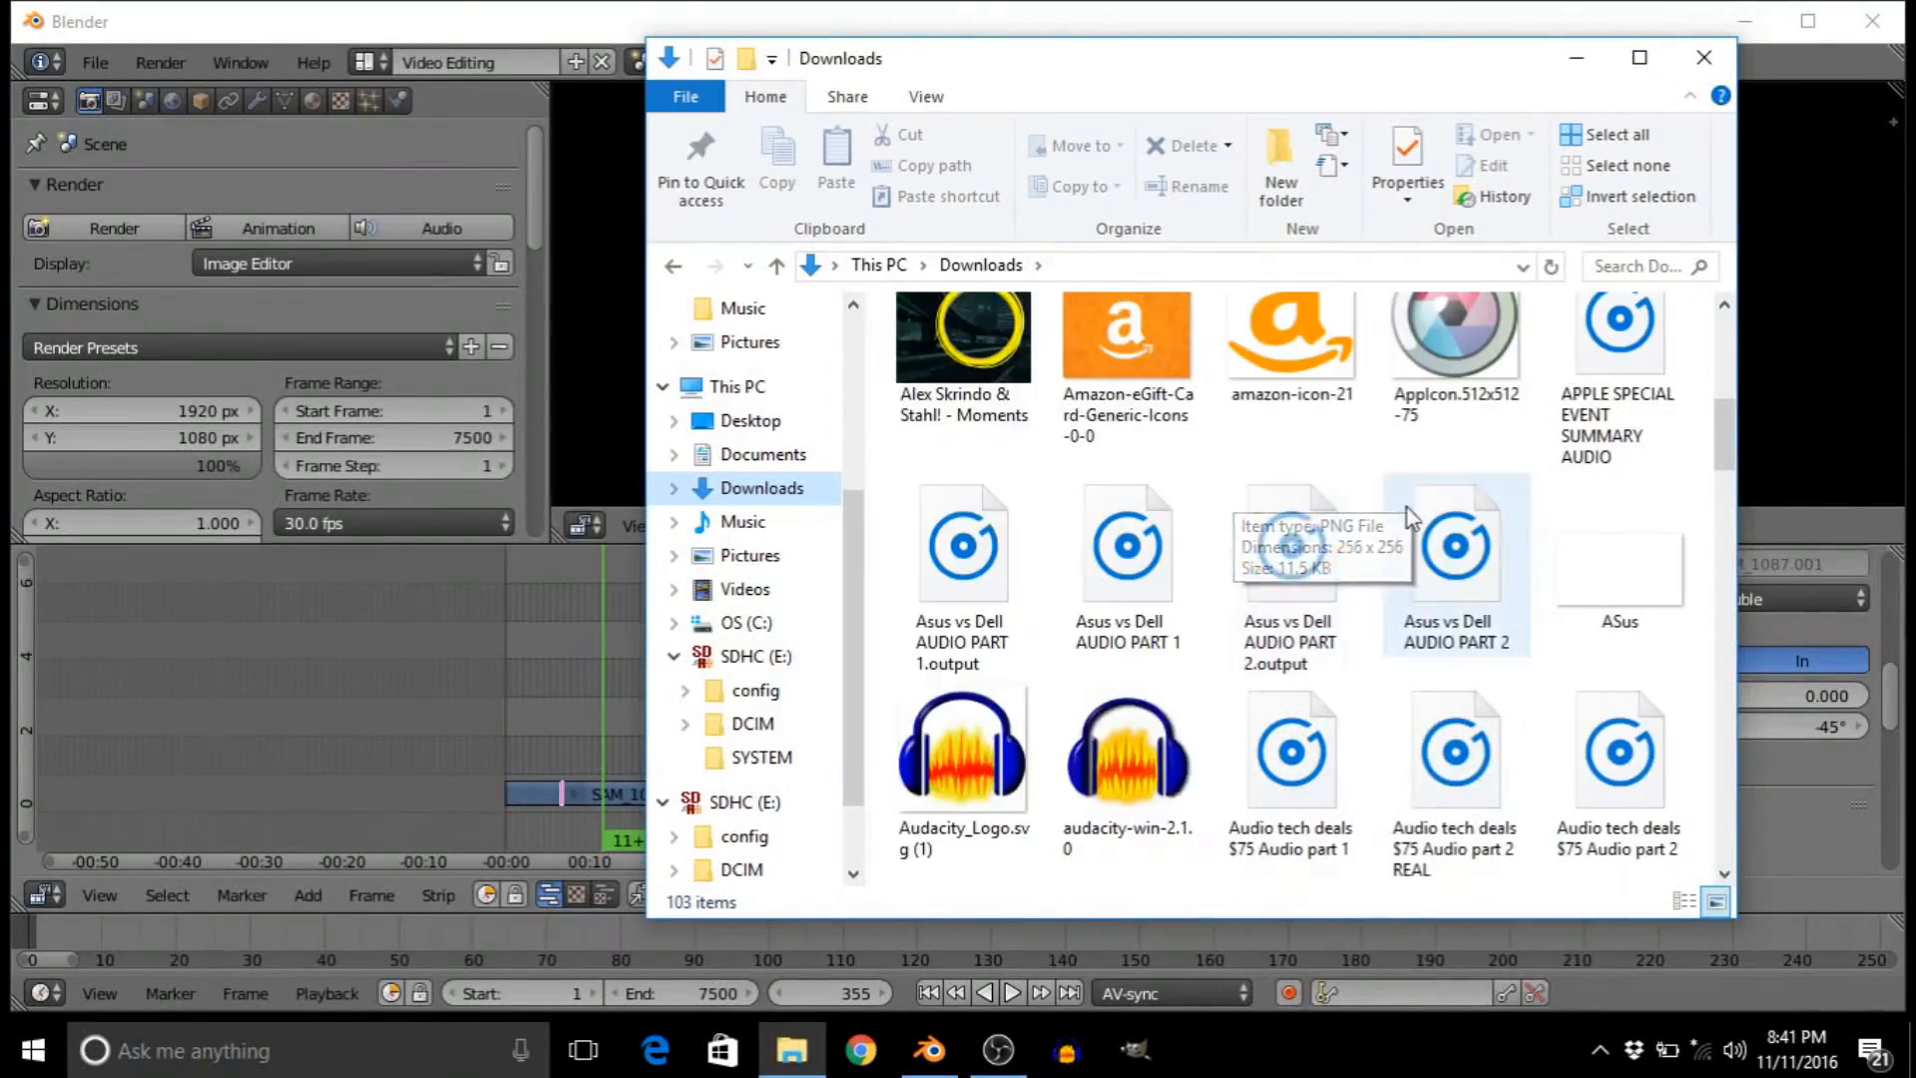
scroll(1375, 541, "down", 10)
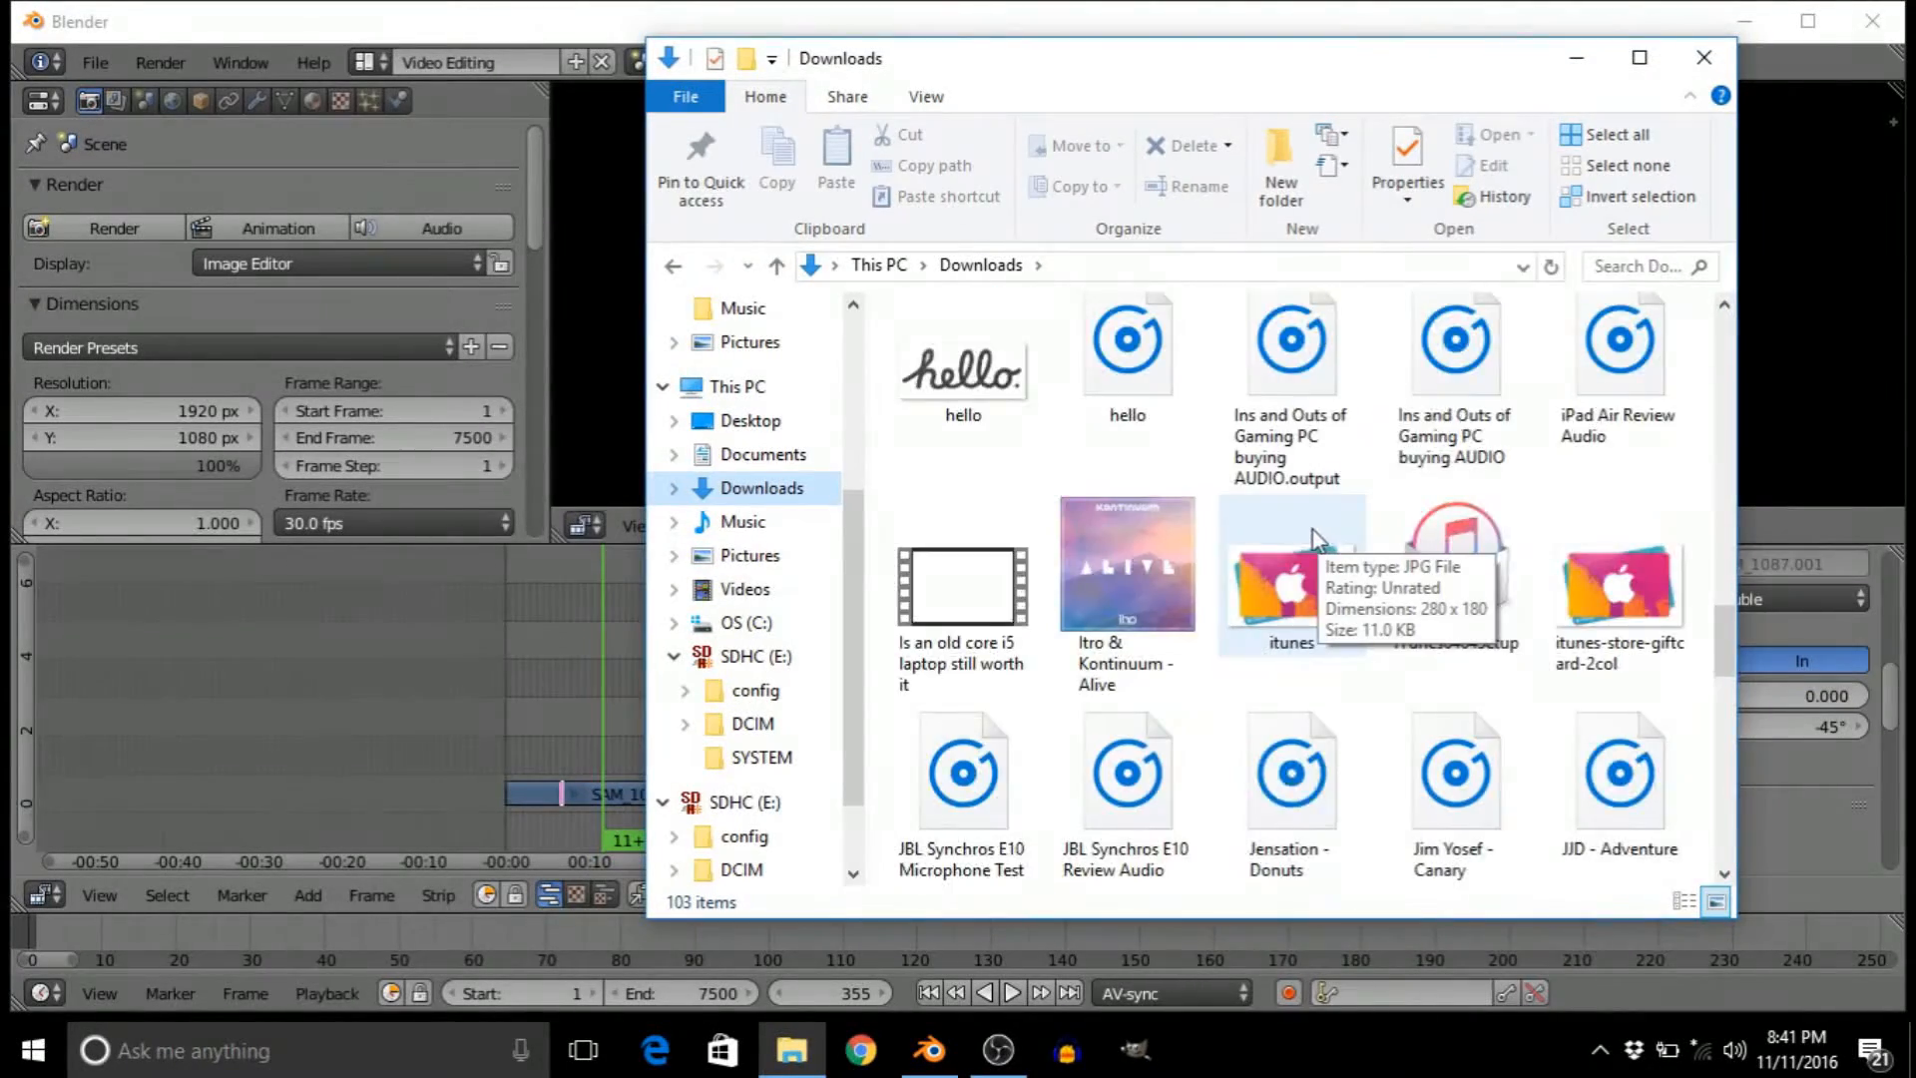
scroll(1292, 549, "up", 3)
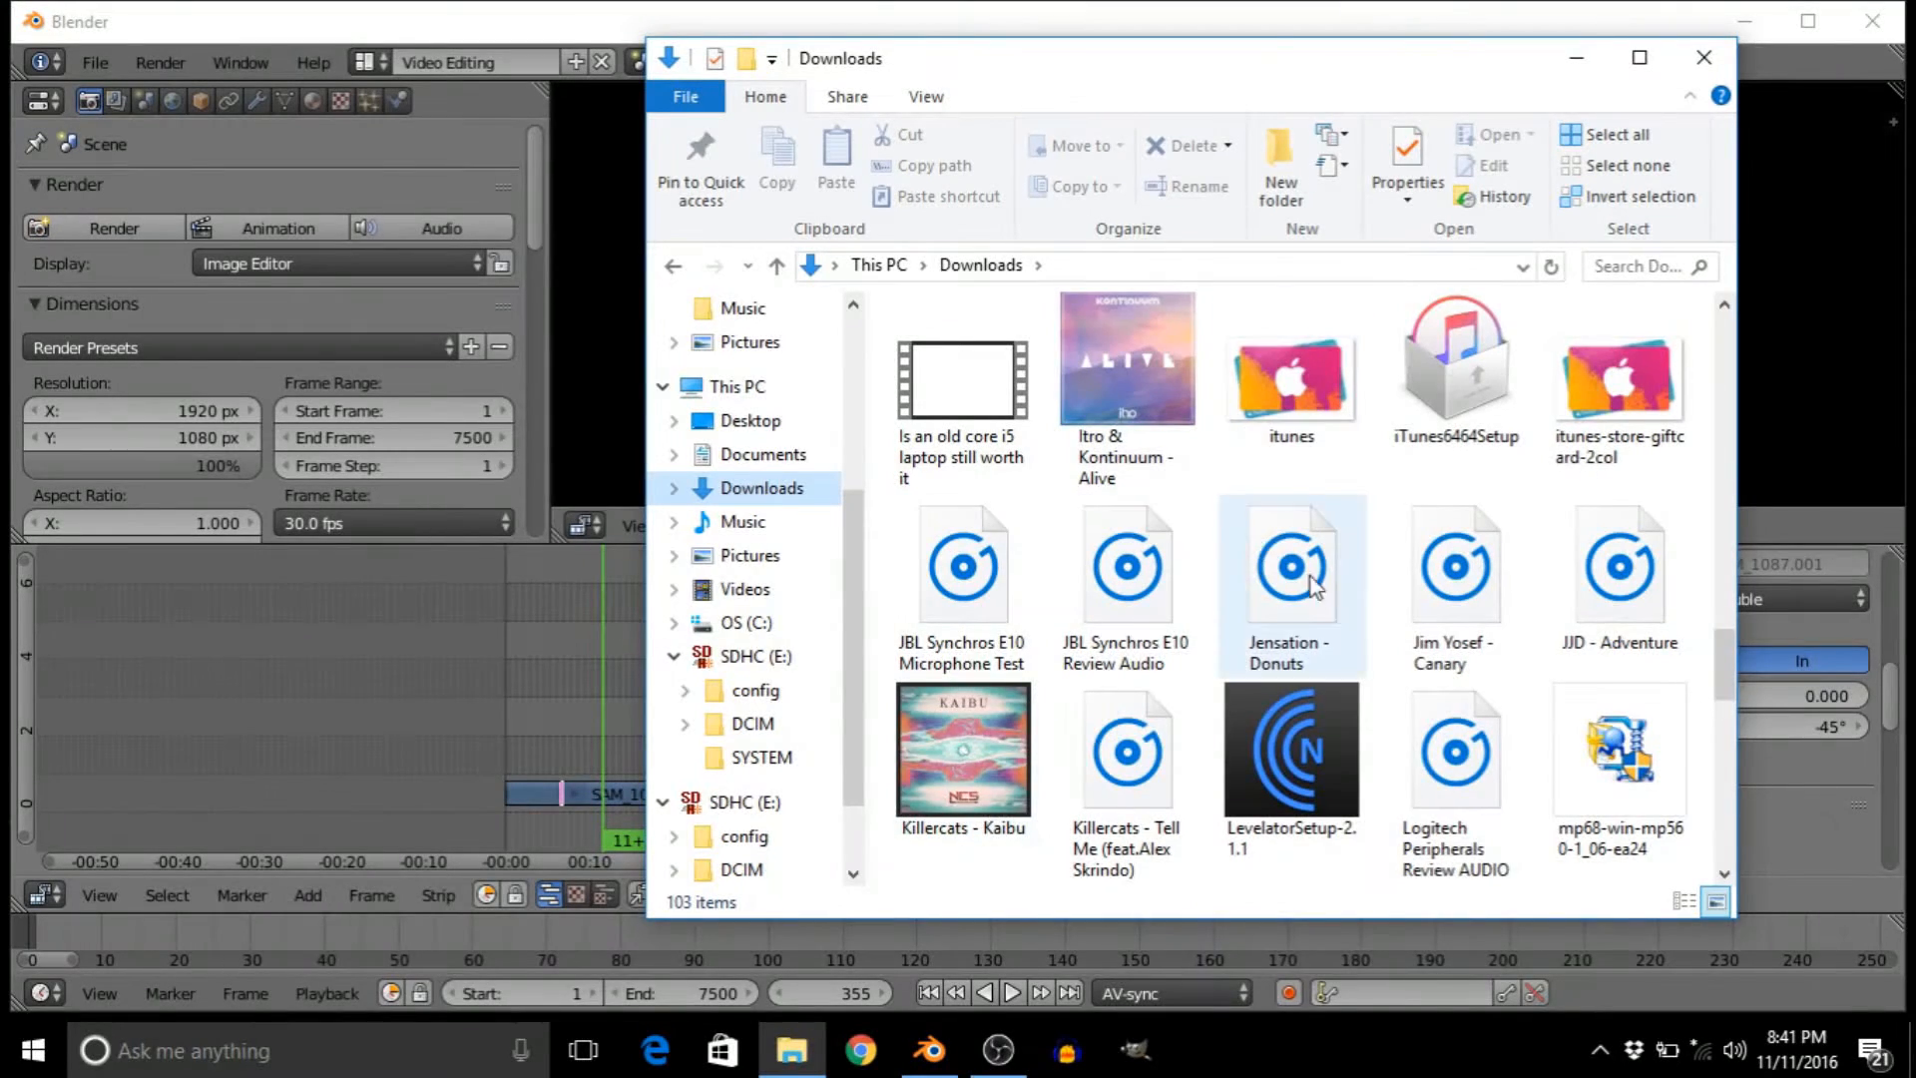
scroll(1337, 589, "down", 1)
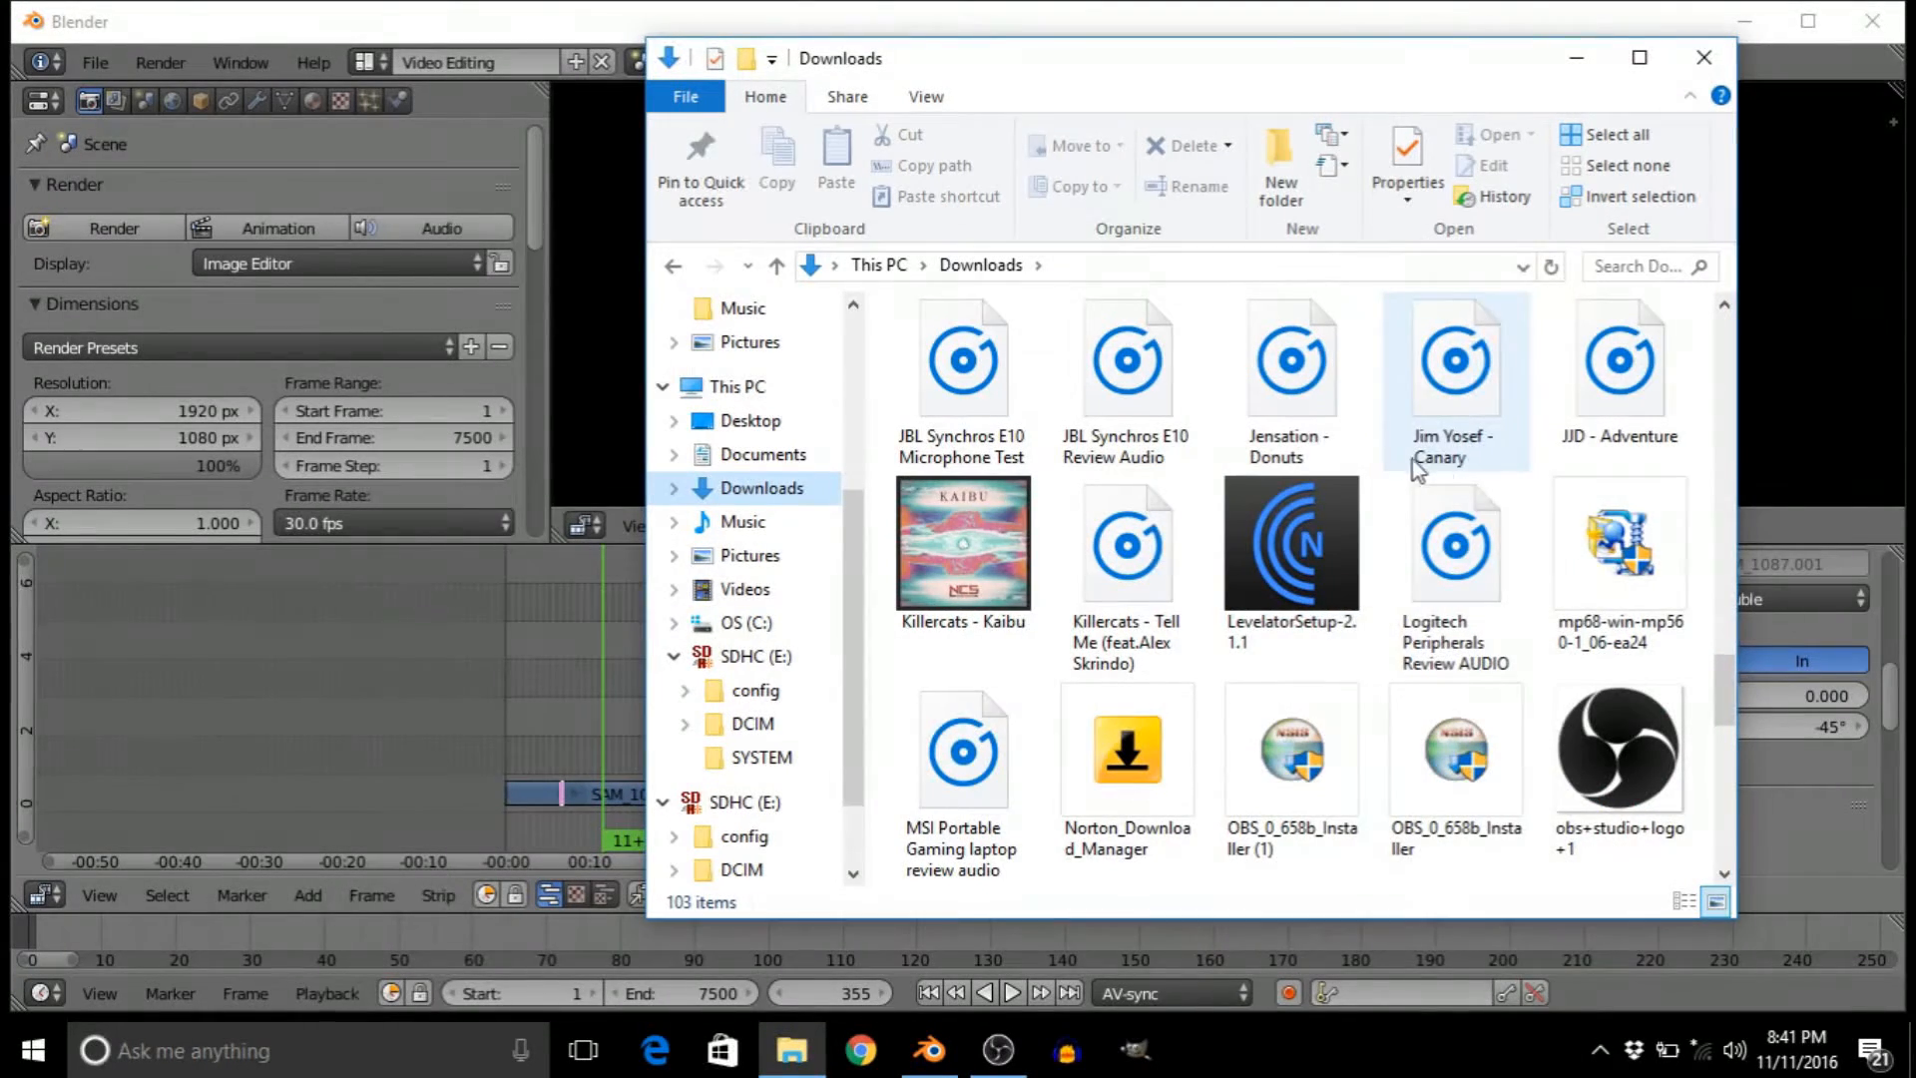
left_click_drag(1293, 404, 587, 620)
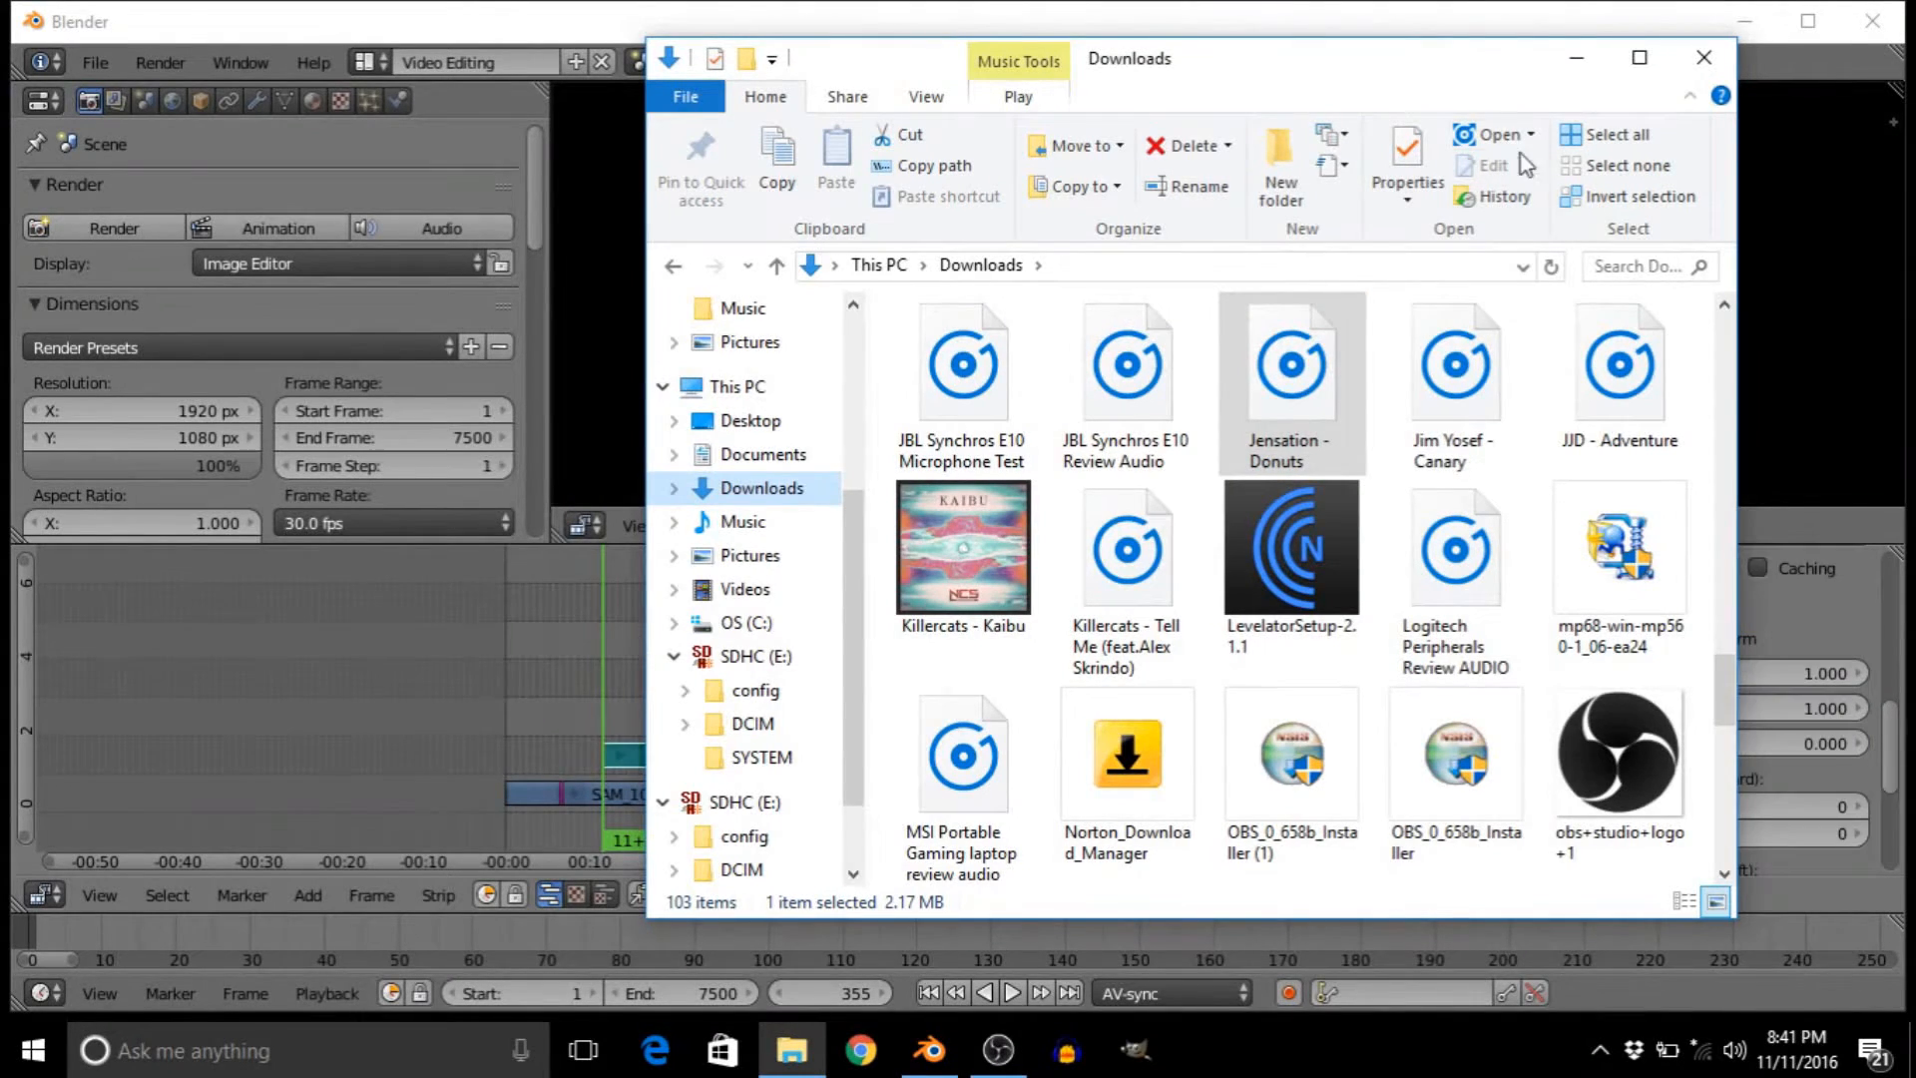
left_click(1572, 60)
- Set the playhead to frame 0 and move the Jensation - Donuts audio strip to start there
scroll(798, 703, "up", 5)
scroll(798, 705, "up", 2)
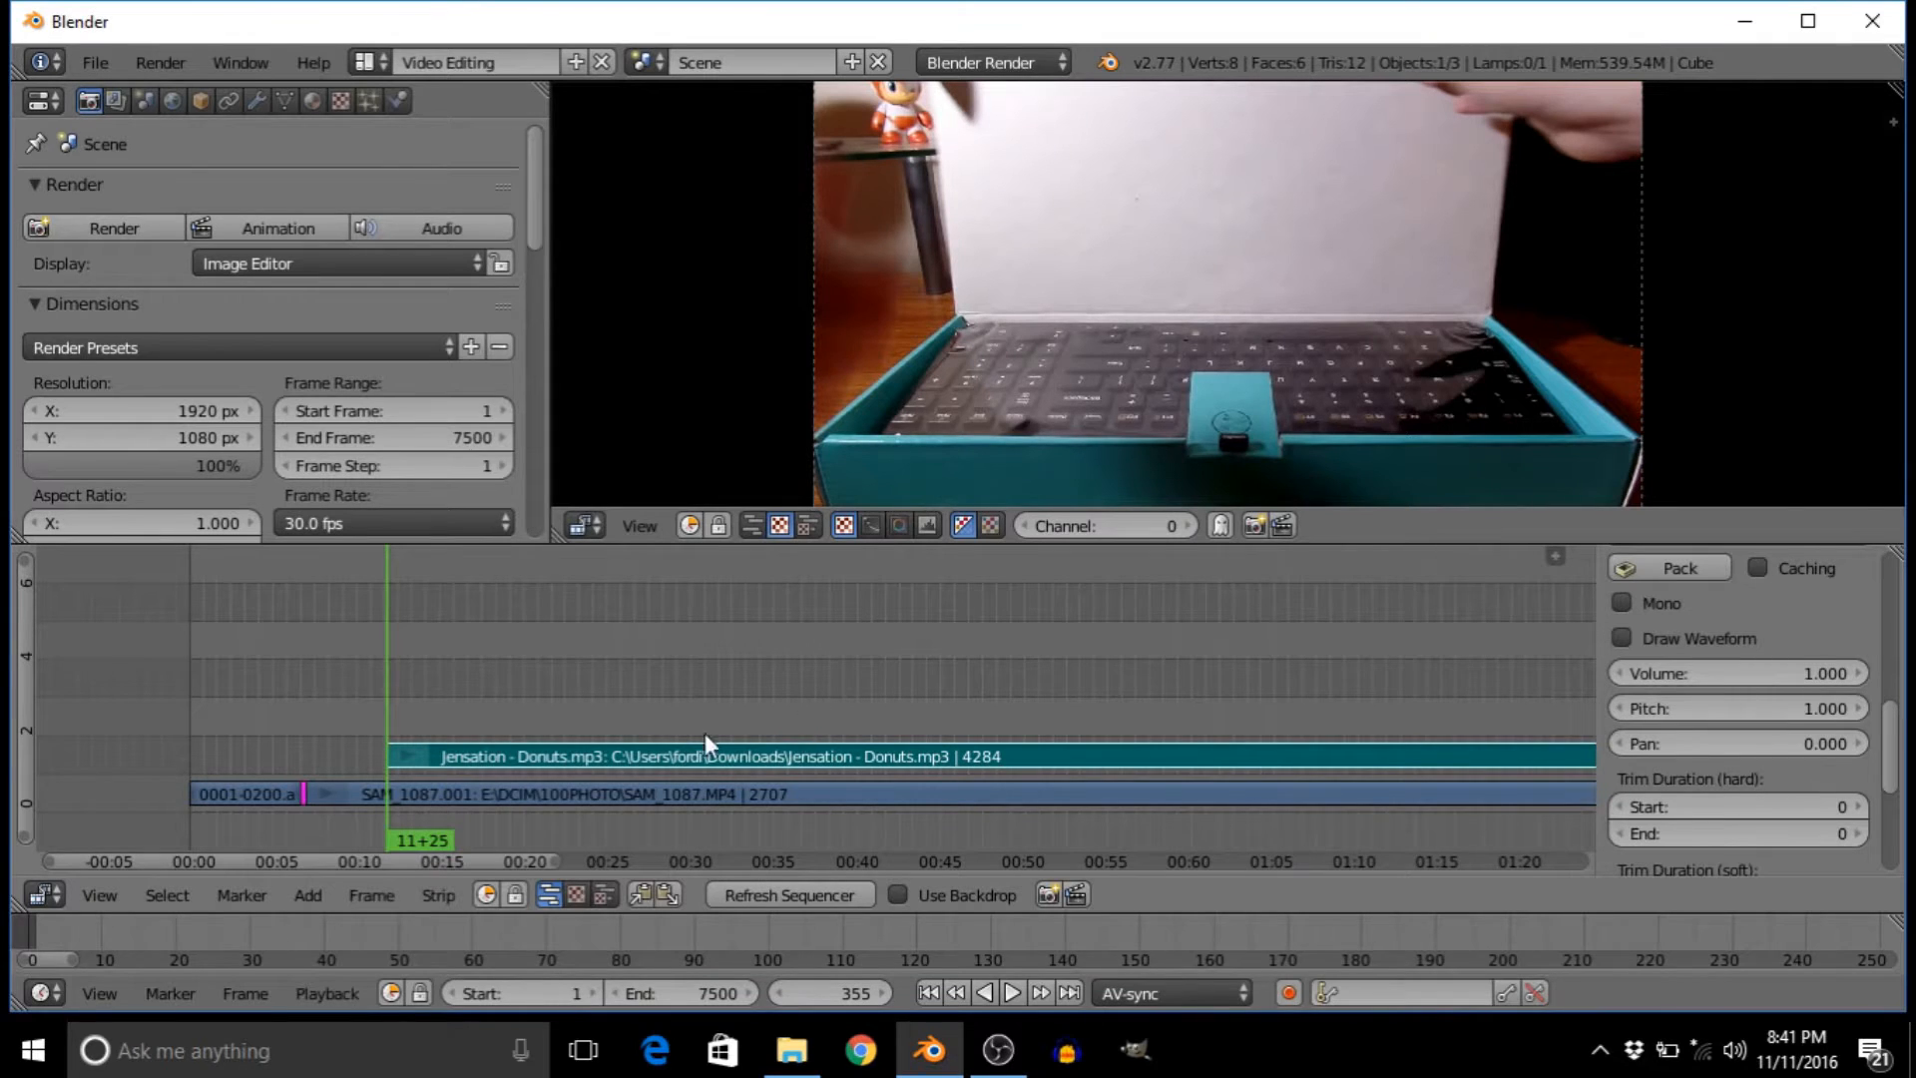
scroll(296, 686, "up", 2)
middle_click_drag(163, 663, 641, 634)
middle_click_drag(919, 650, 732, 620)
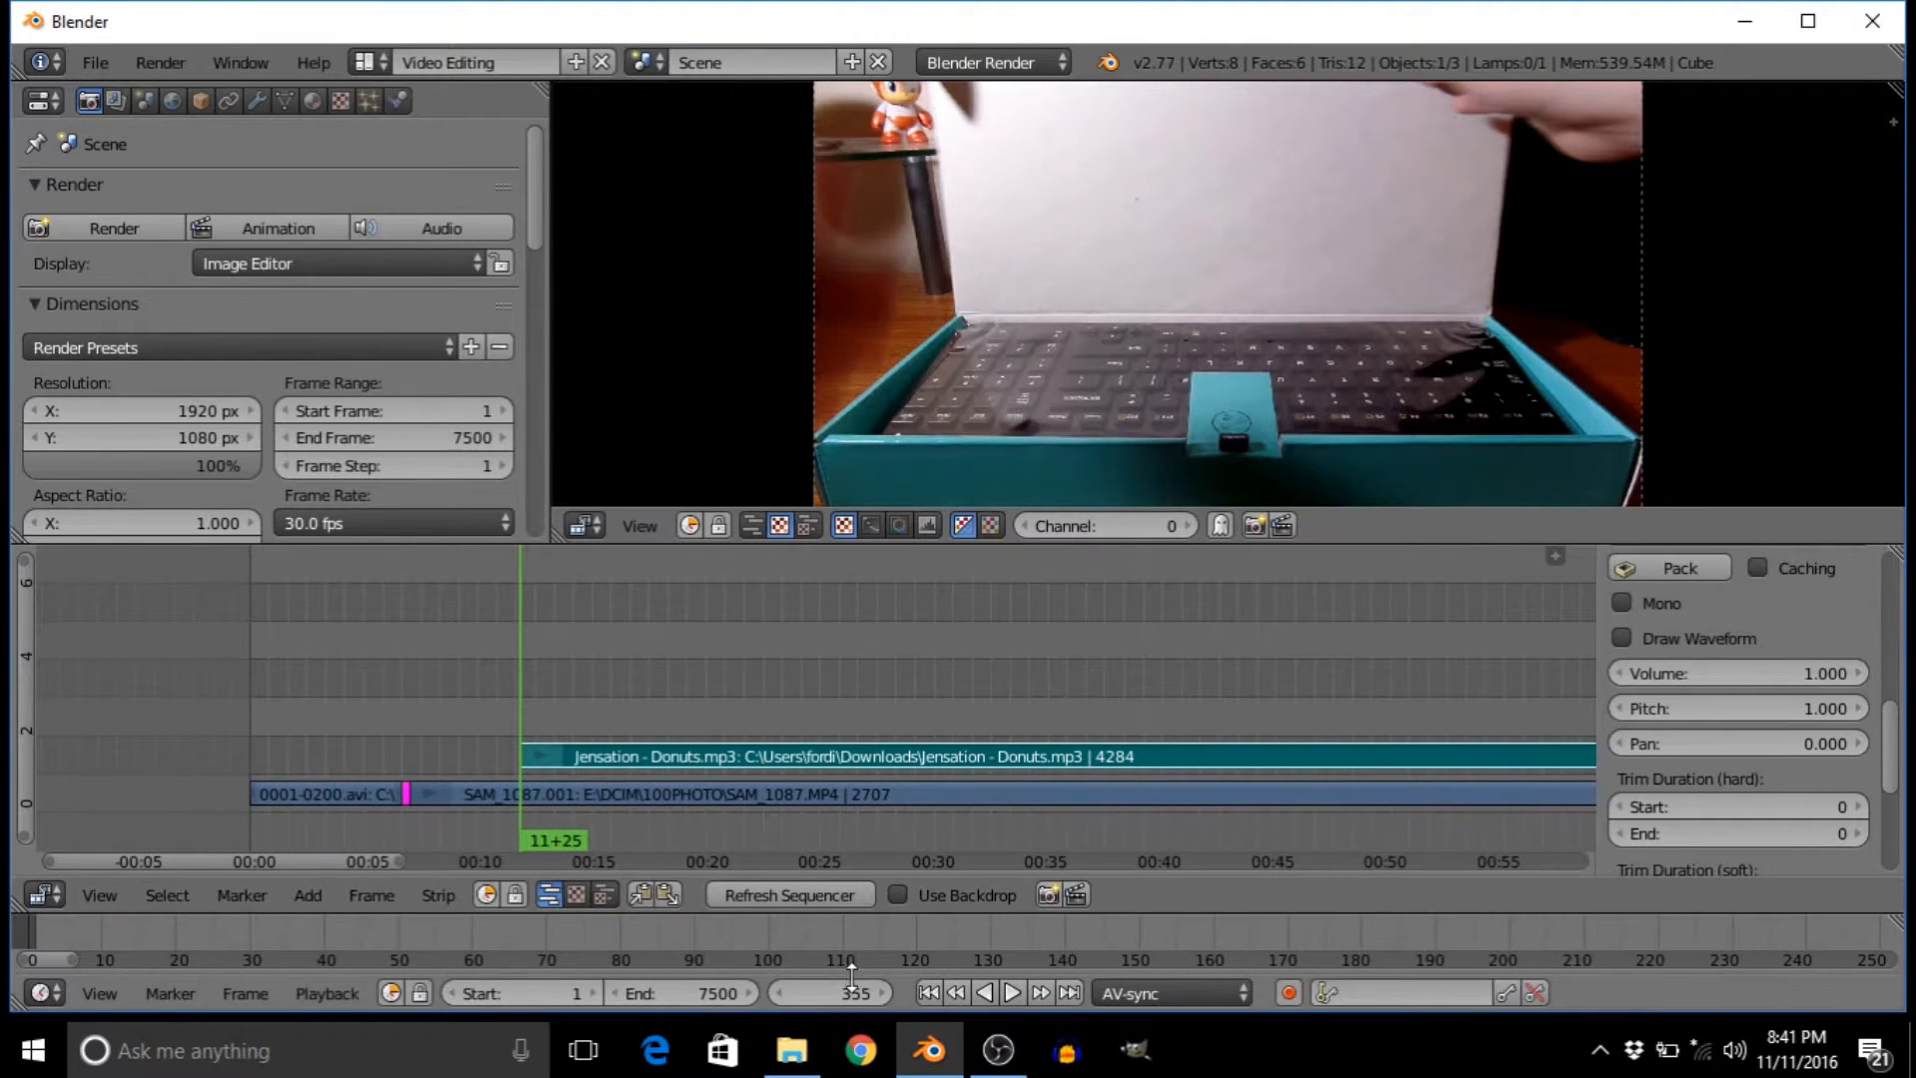
middle_click_drag(822, 685, 872, 701)
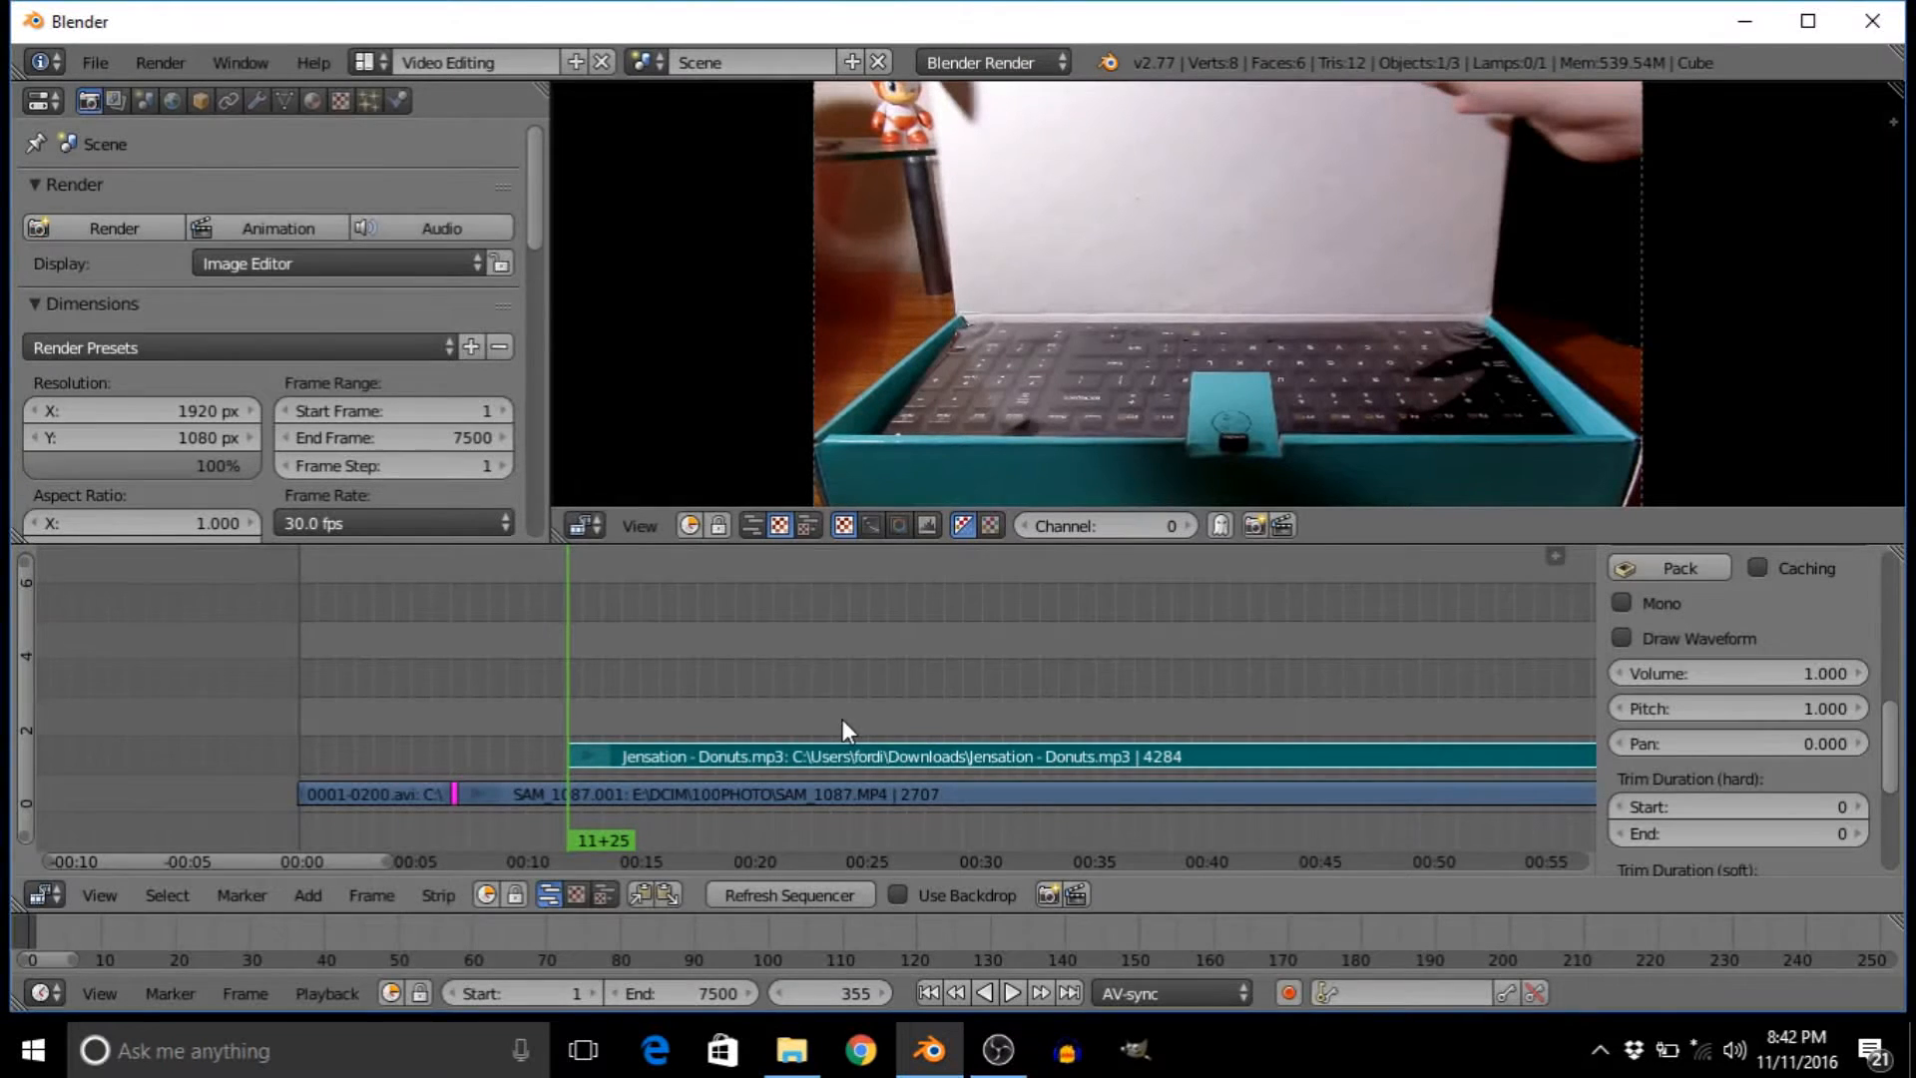
middle_click_drag(911, 662, 875, 600)
middle_click_drag(672, 698, 988, 740)
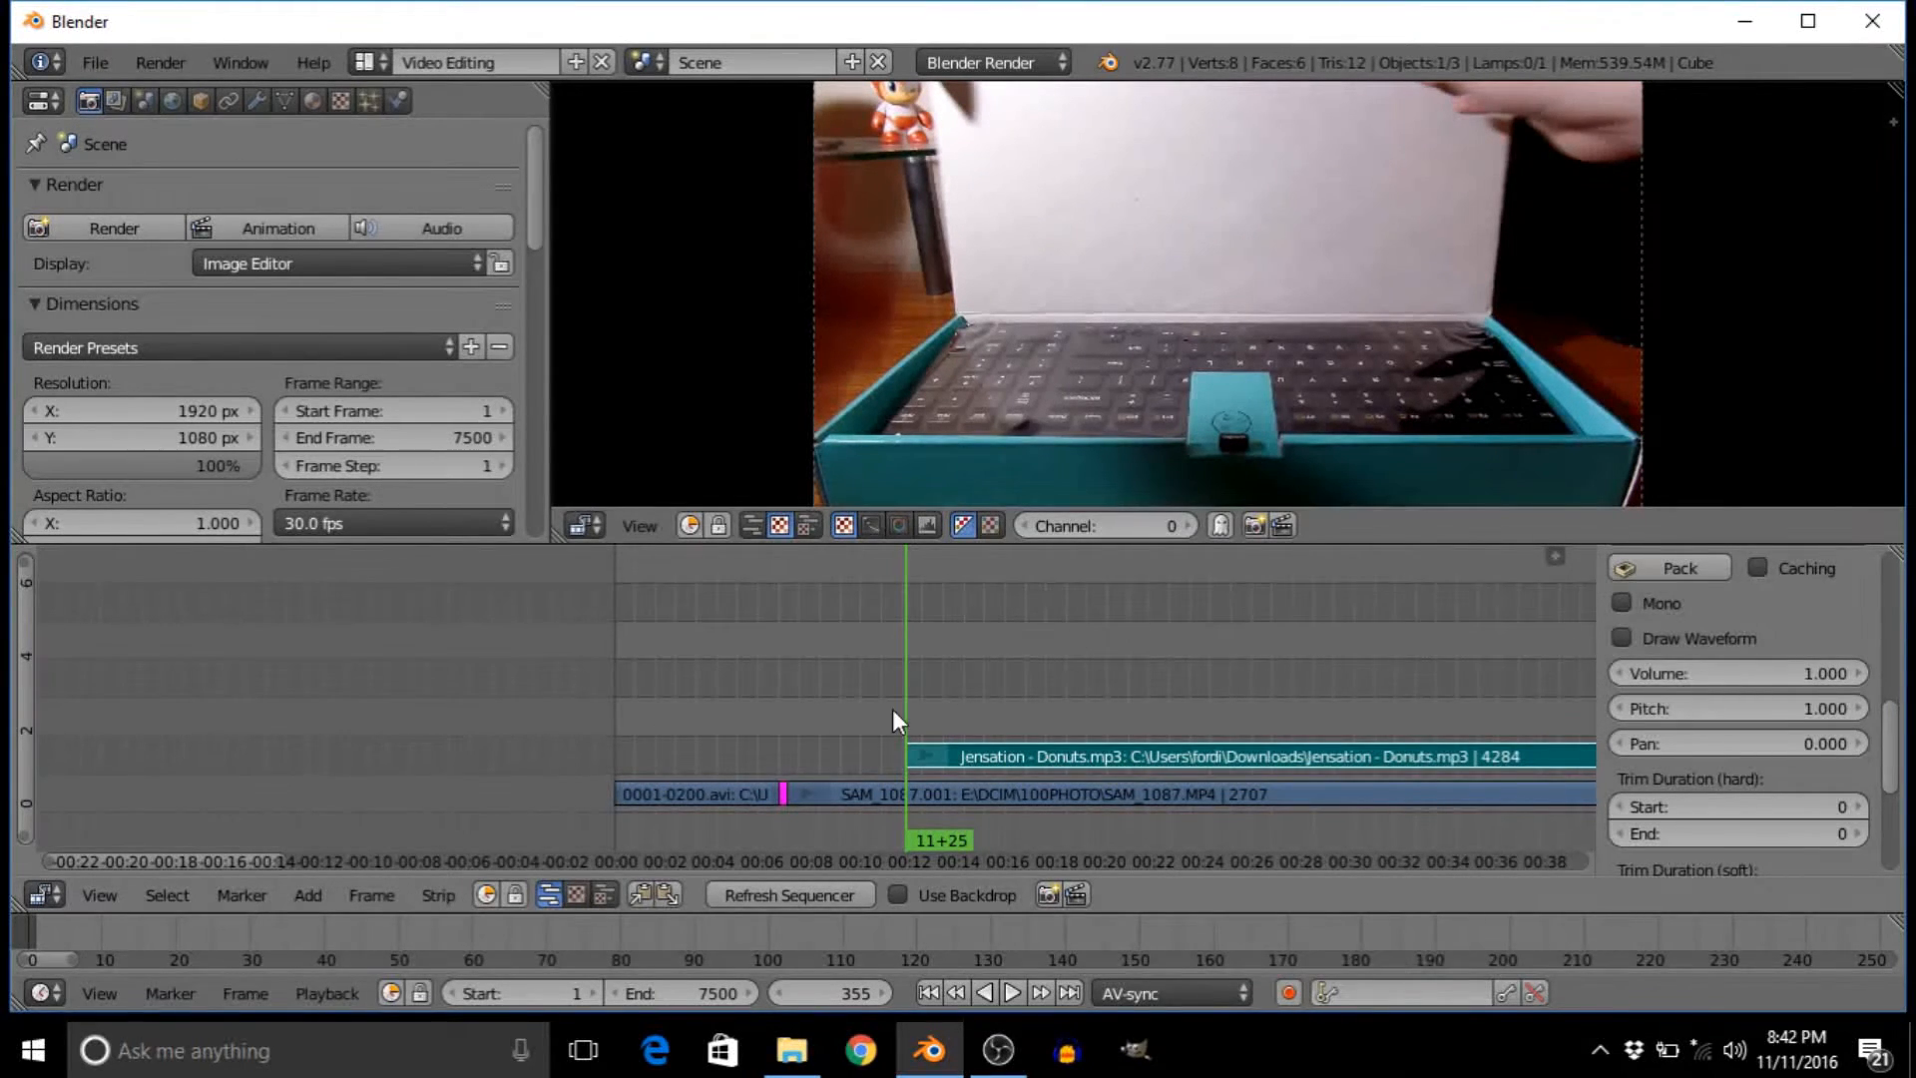
left_click_drag(753, 710, 610, 741)
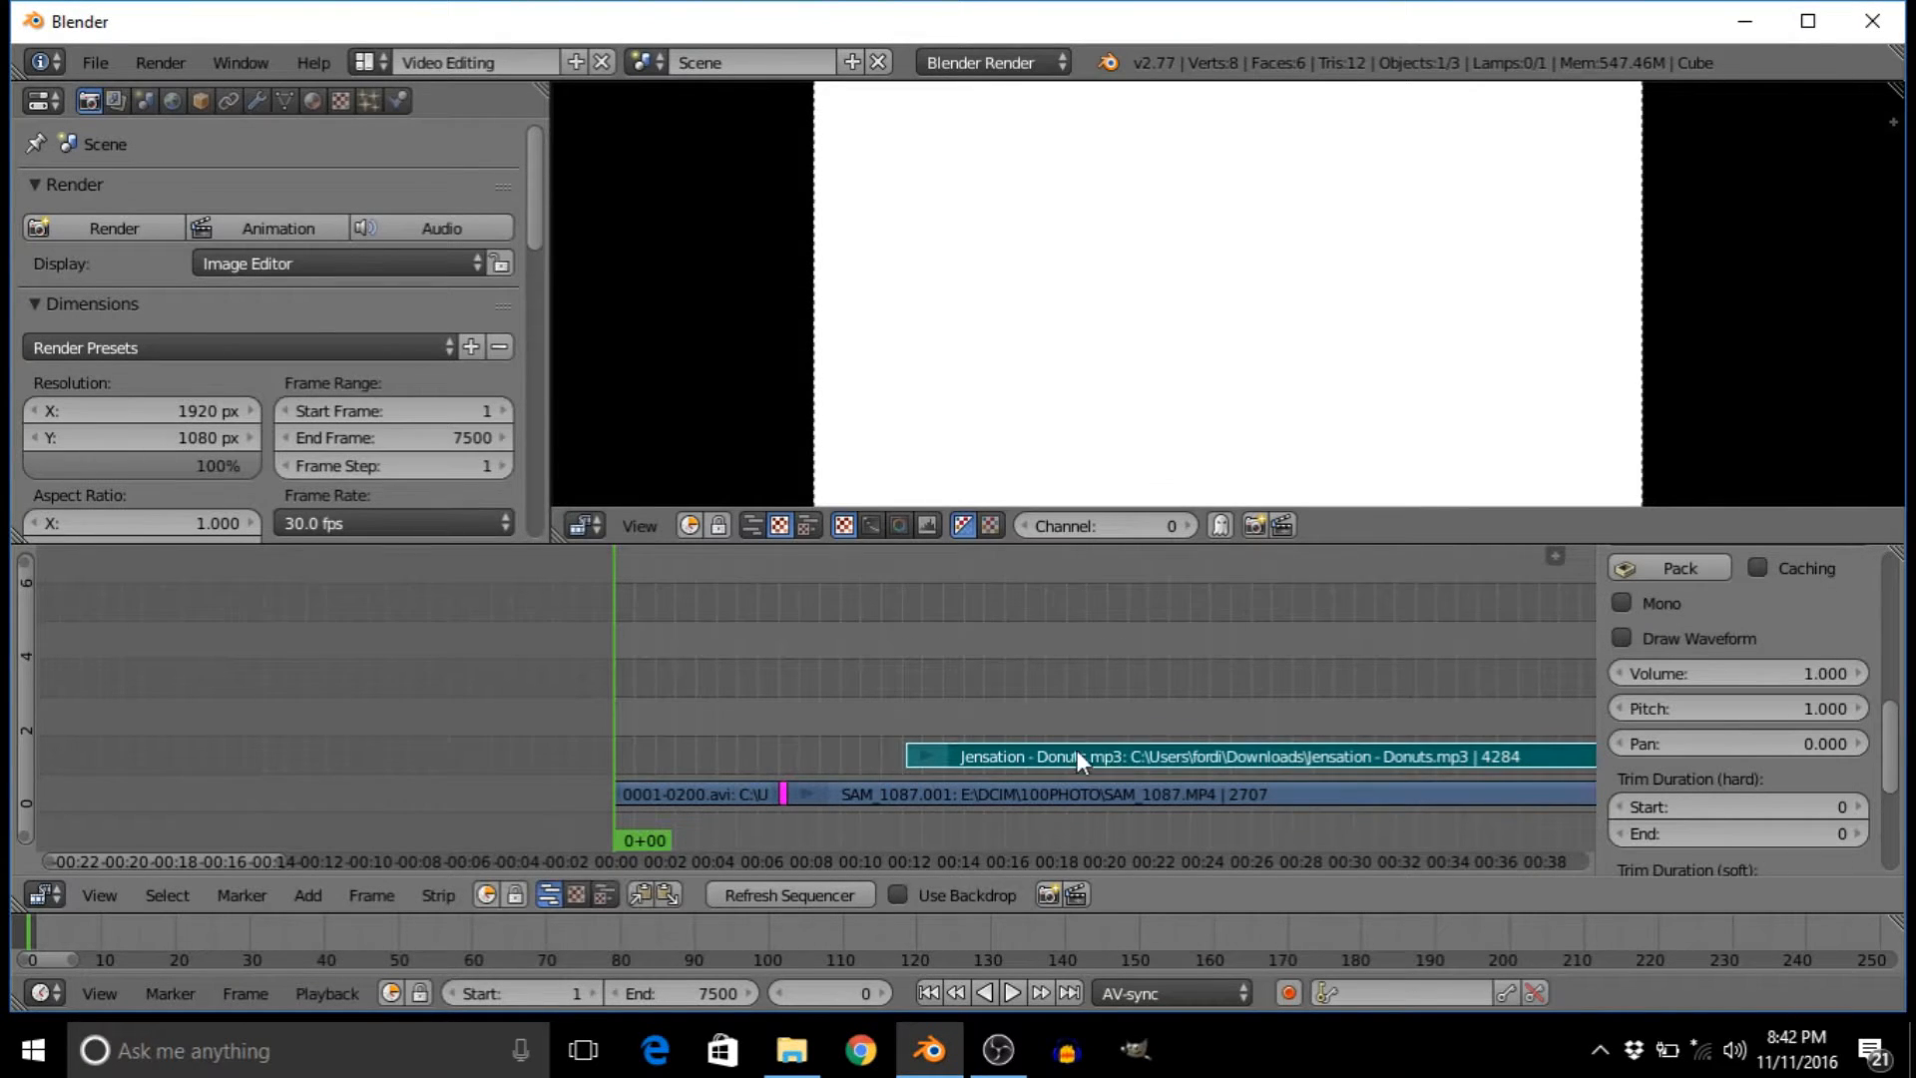
key("g")
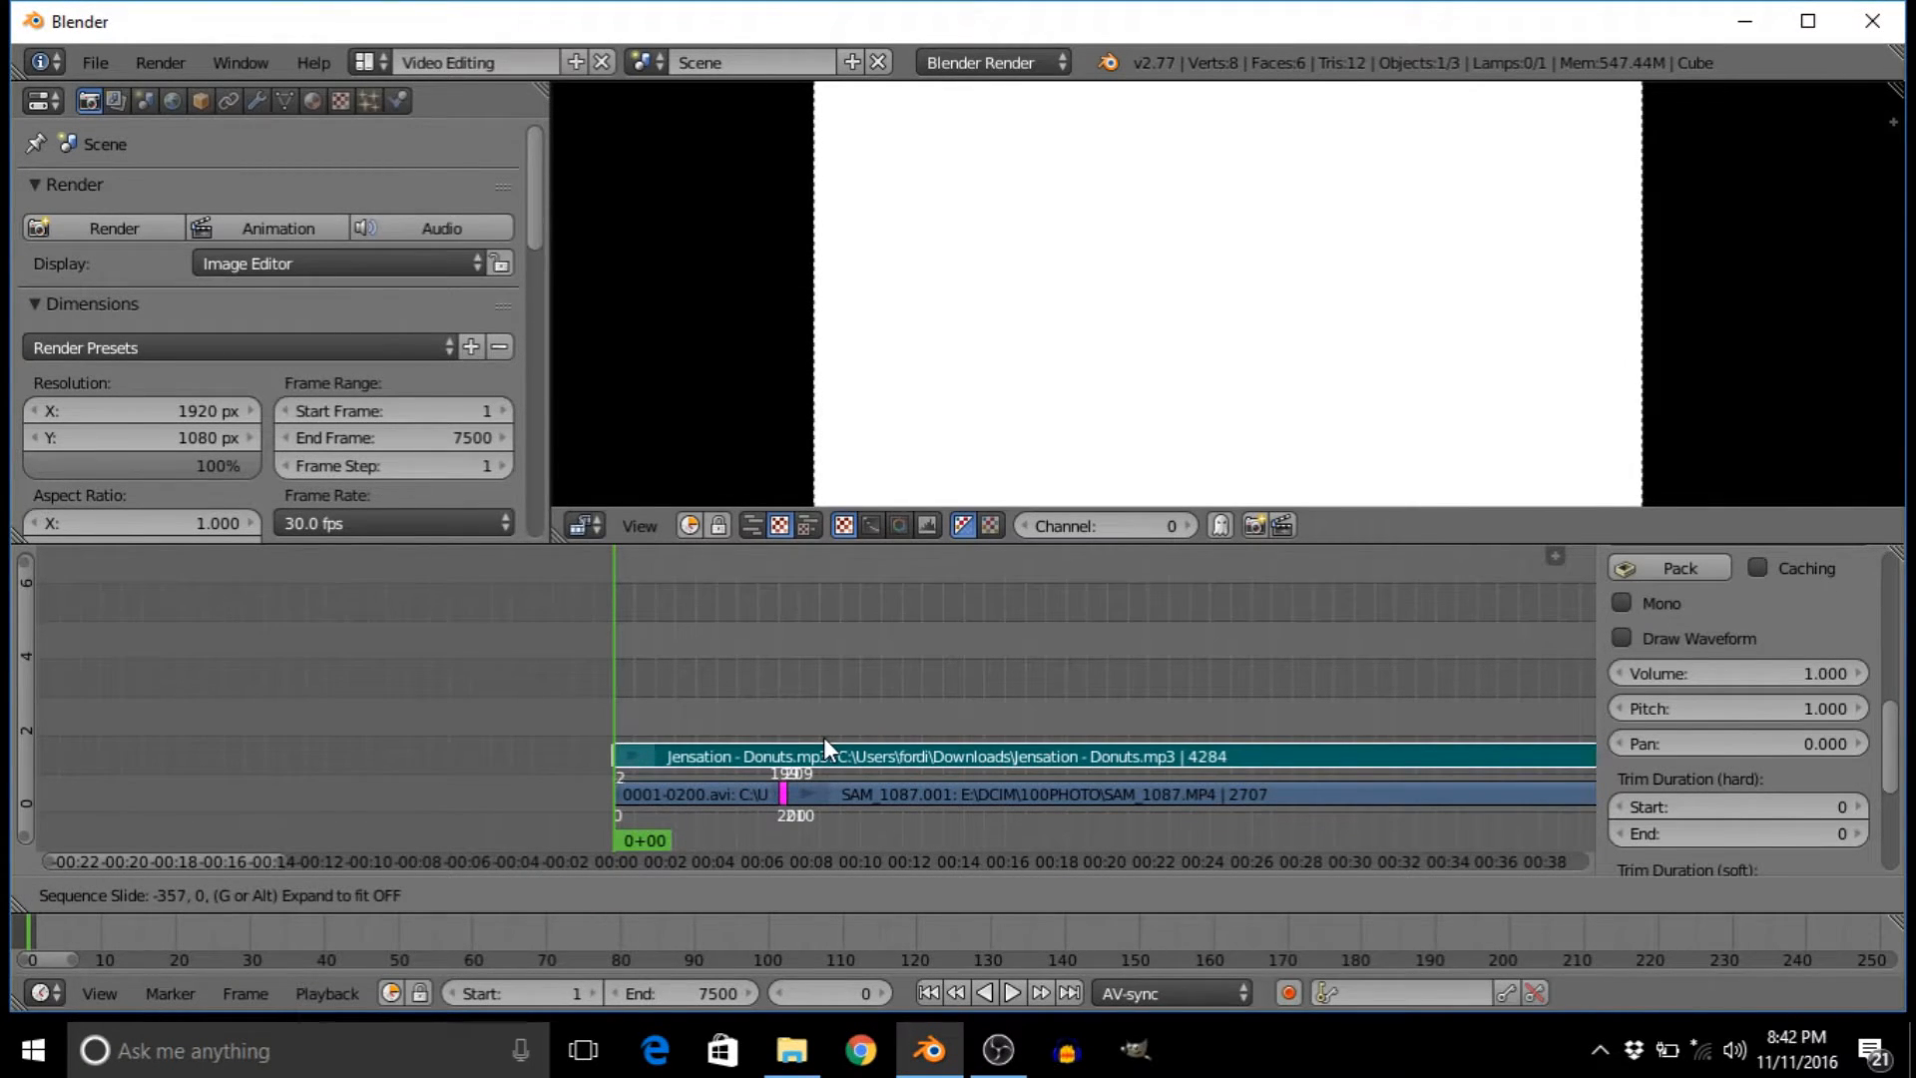
left_click(824, 736)
- Play back the sequence around the wipe together with the music, keeping the audio strip at frame 0
scroll(794, 693, "right", 1, "ctrl")
scroll(794, 693, "up", 3)
middle_click_drag(595, 667, 853, 607)
left_click_drag(1064, 680, 1010, 643)
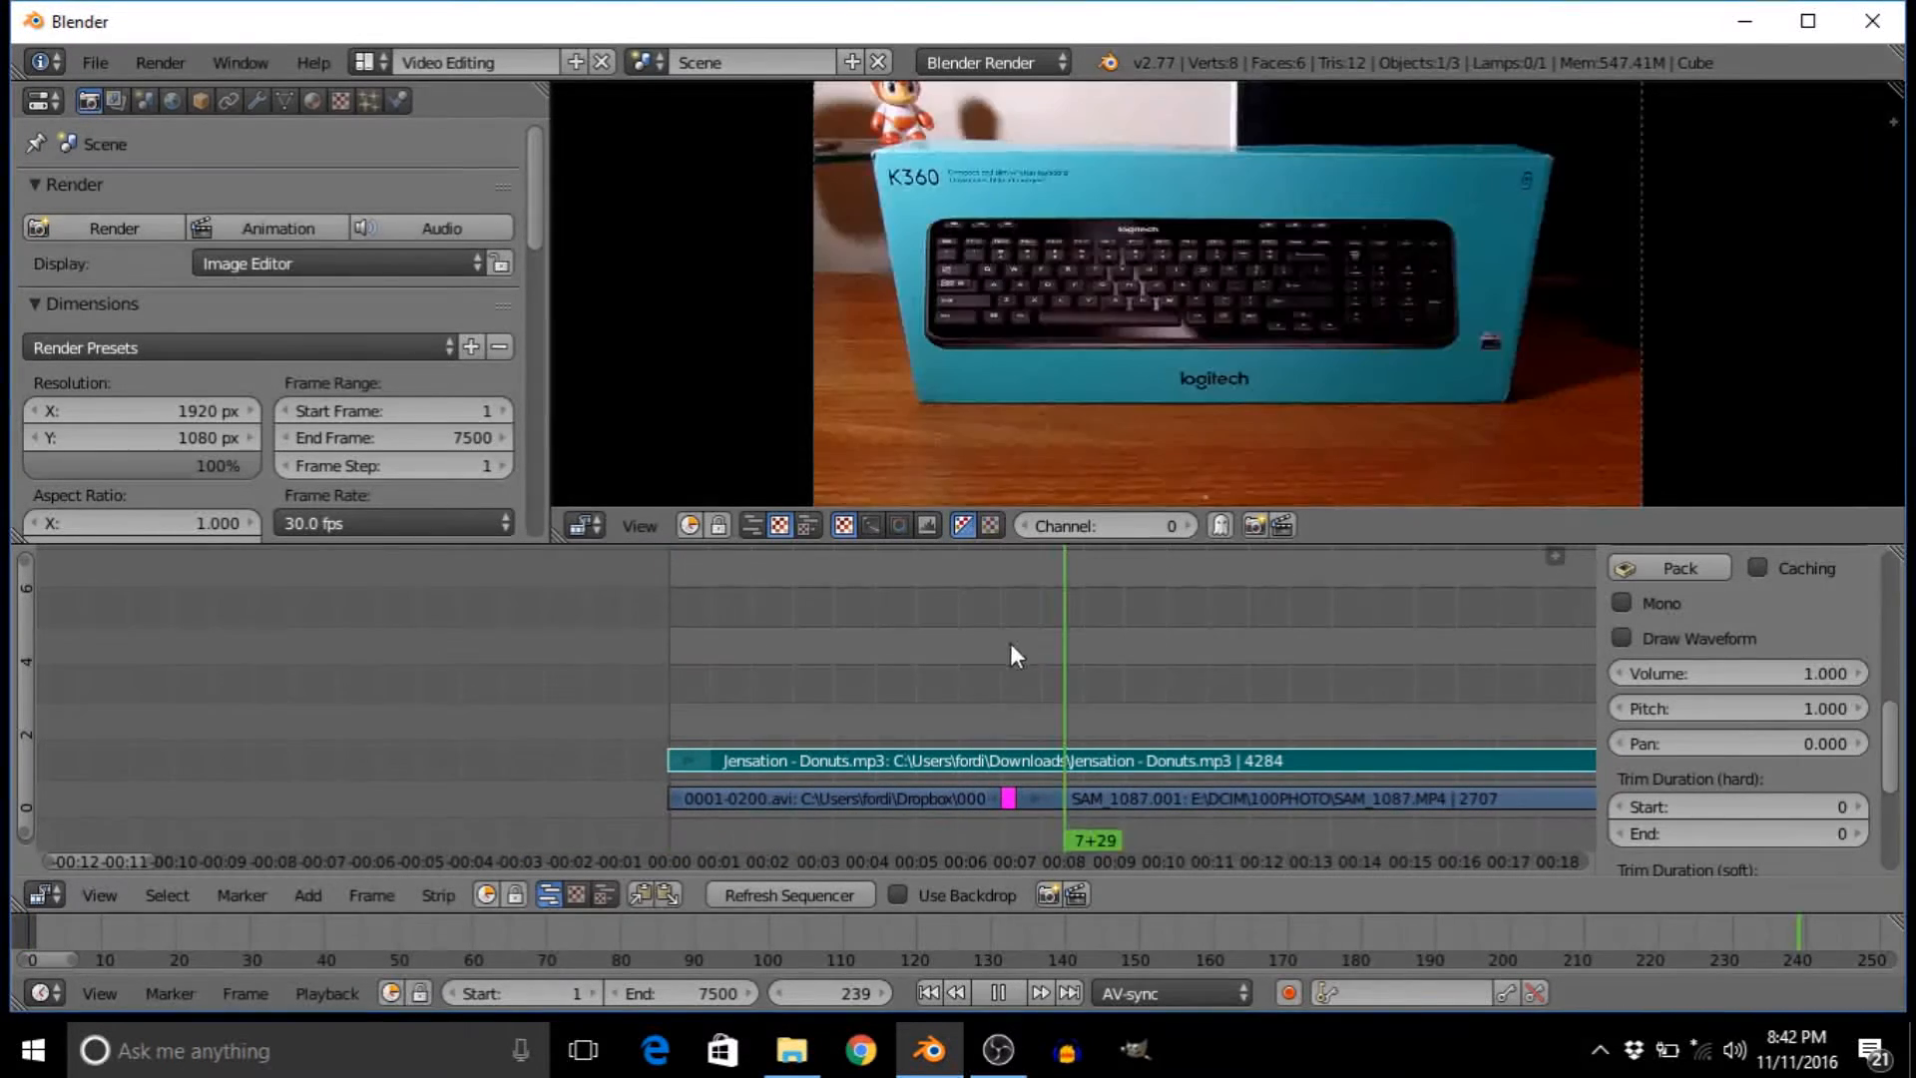
key("g")
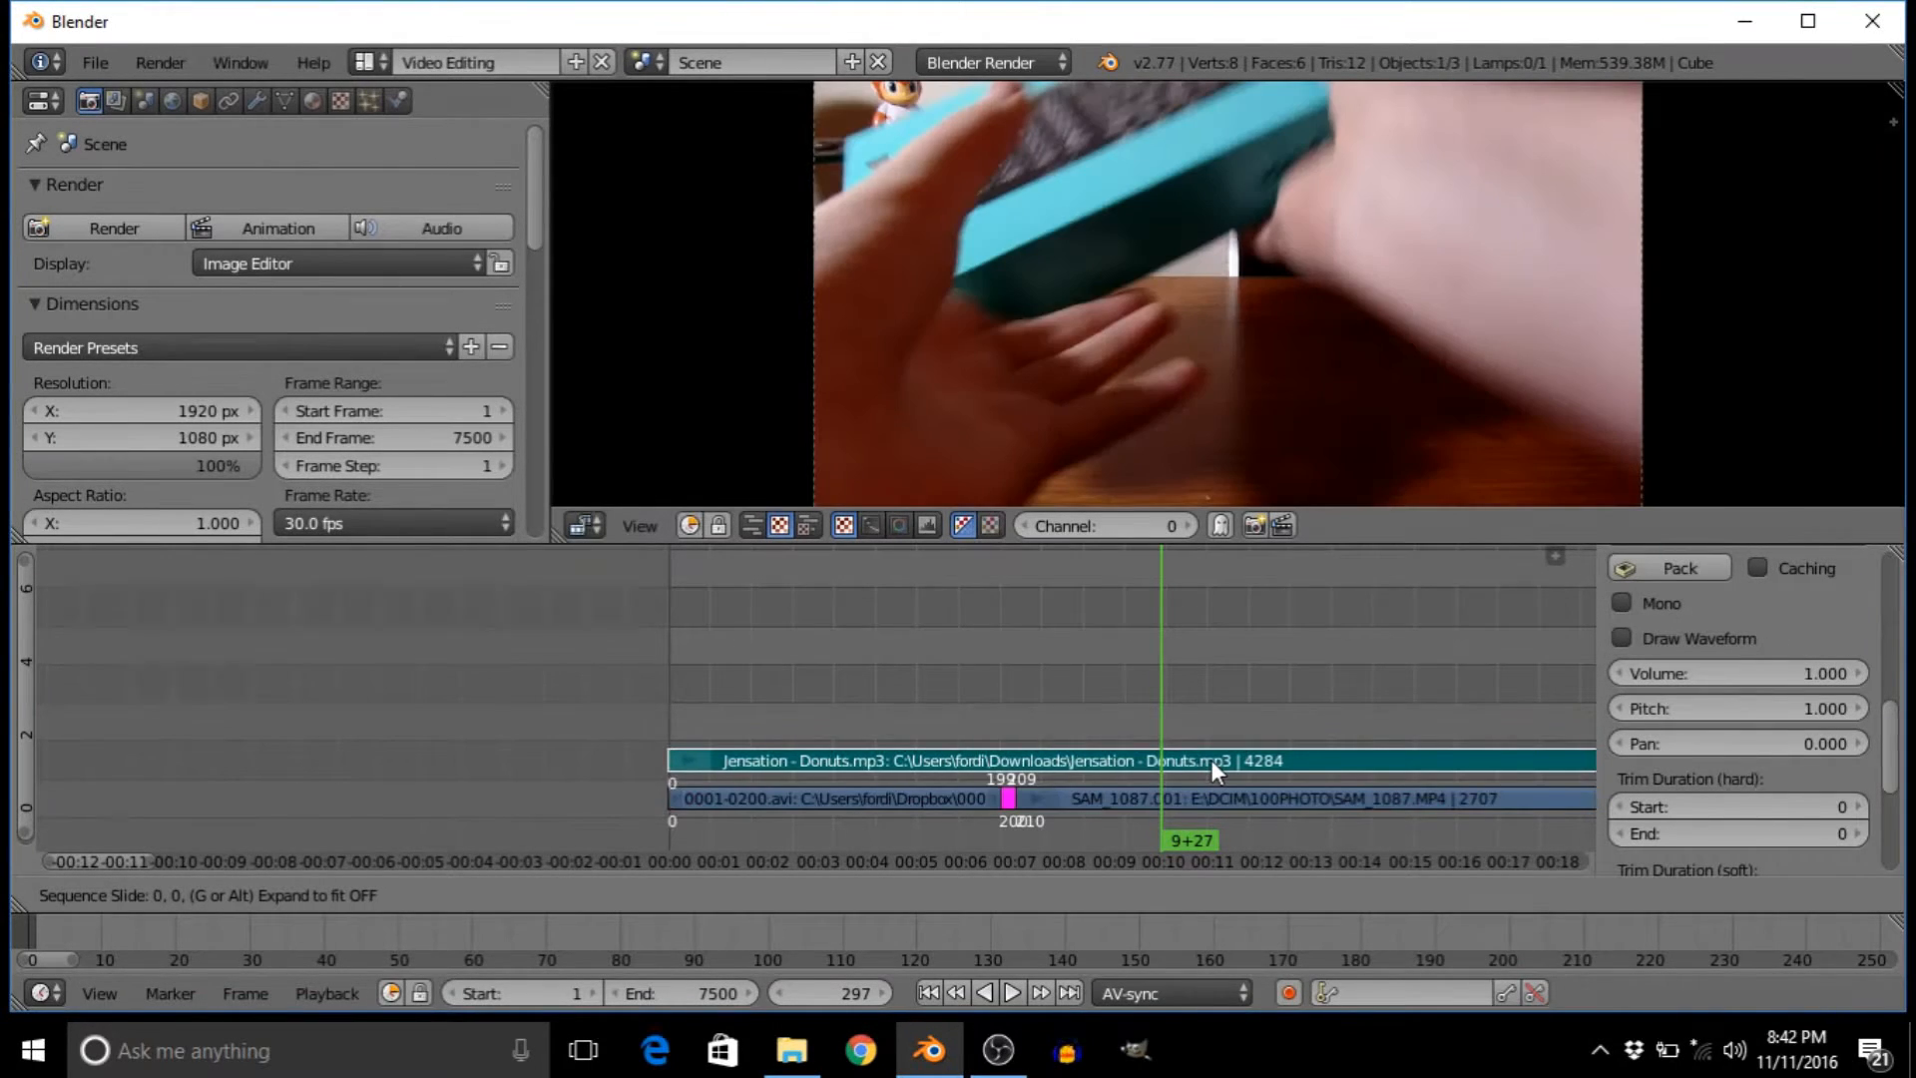
left_click(1212, 758)
- Compare the music strip's length with the video, preview the opening and set the playhead to frame 210, where the wipe ends
scroll(1217, 629, "down", 6)
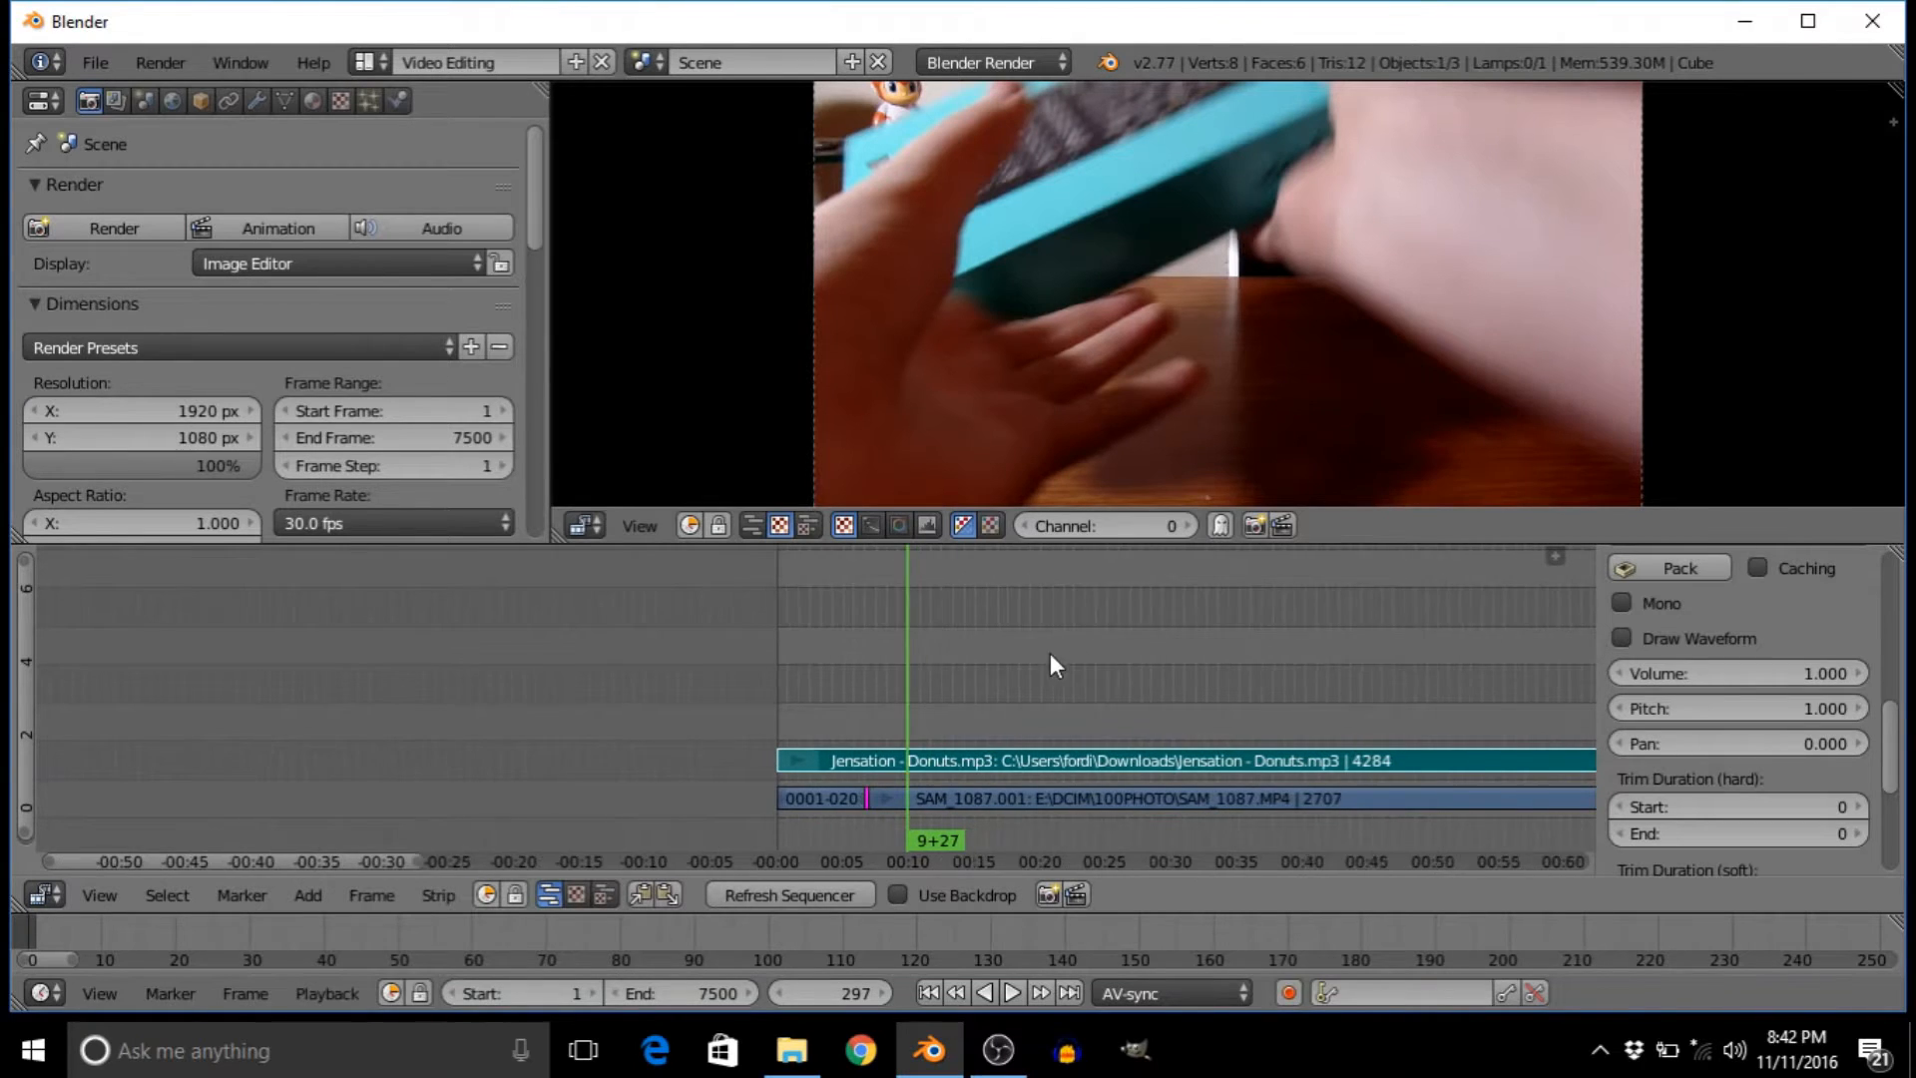
scroll(958, 738, "down", 3)
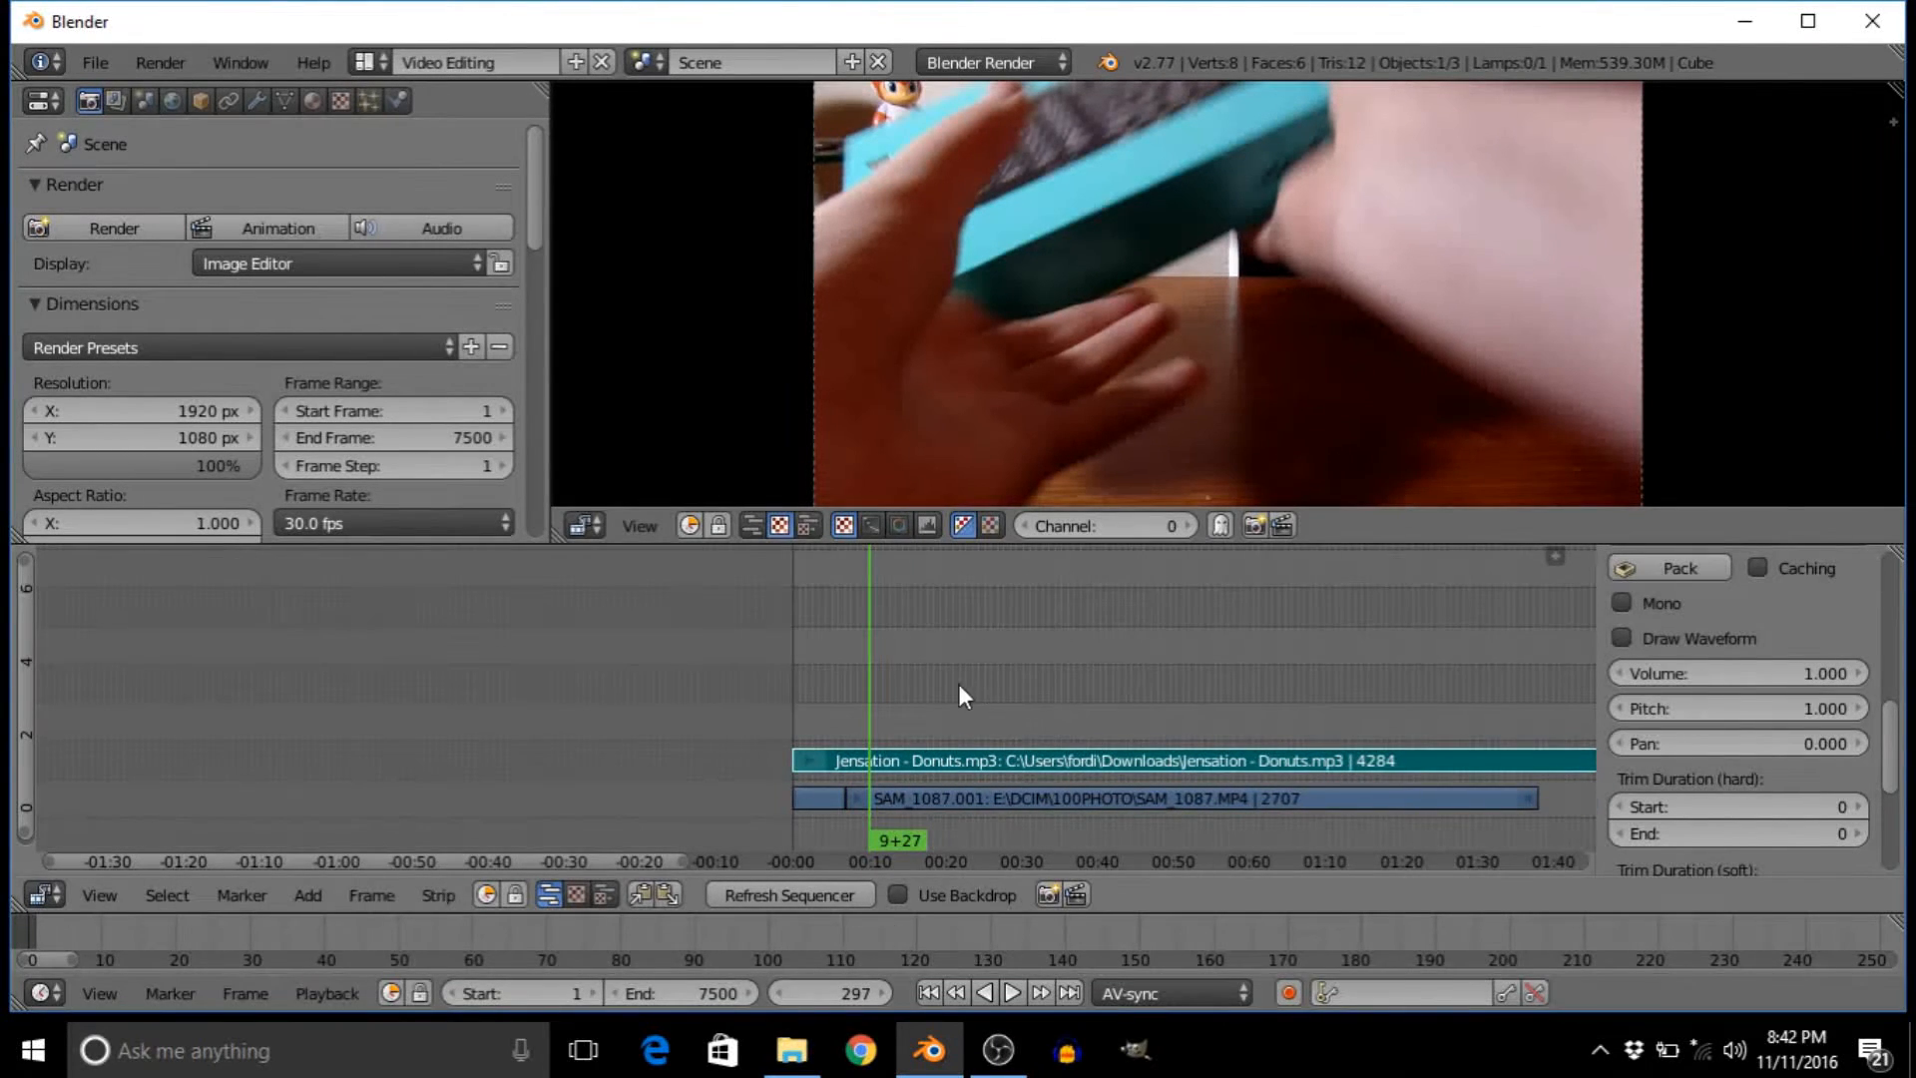
scroll(901, 666, "up", 3)
middle_click_drag(1026, 691, 901, 686)
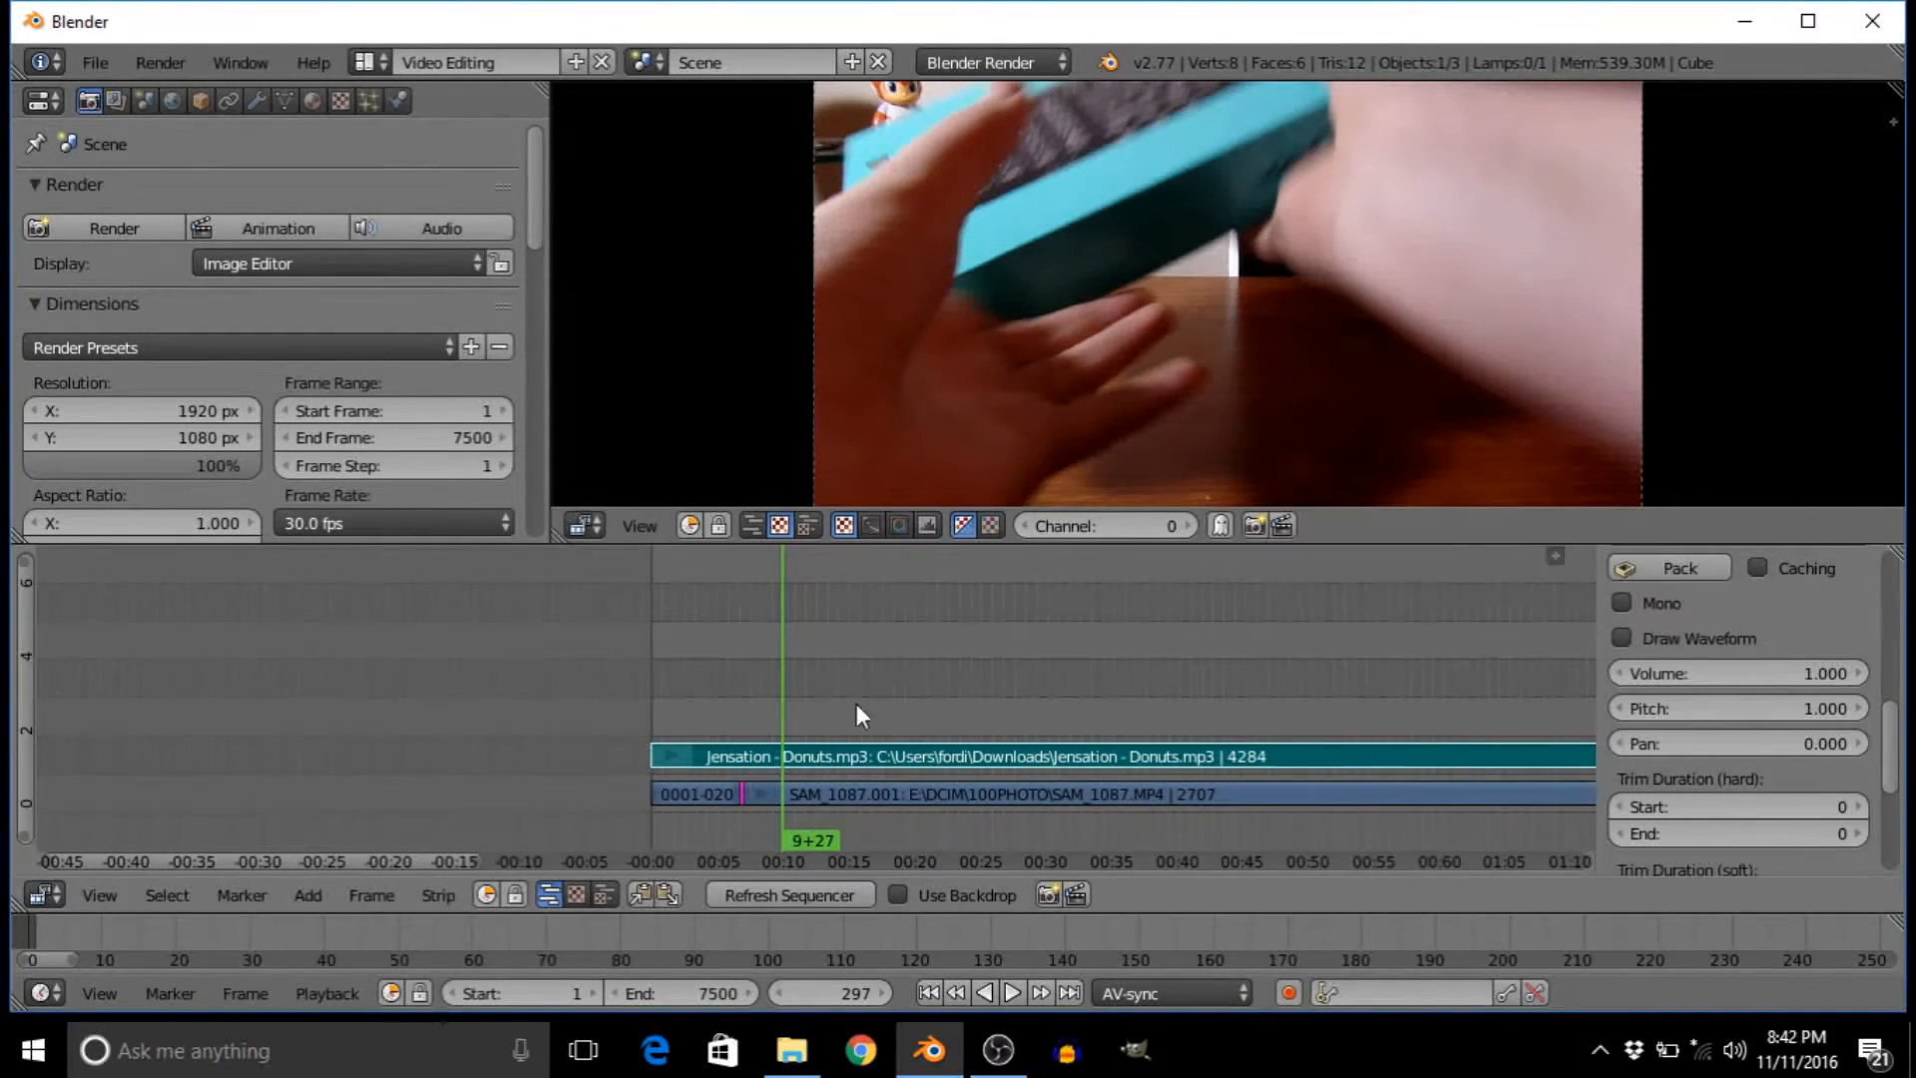
scroll(902, 709, "up", 3)
scroll(649, 740, "up", 3)
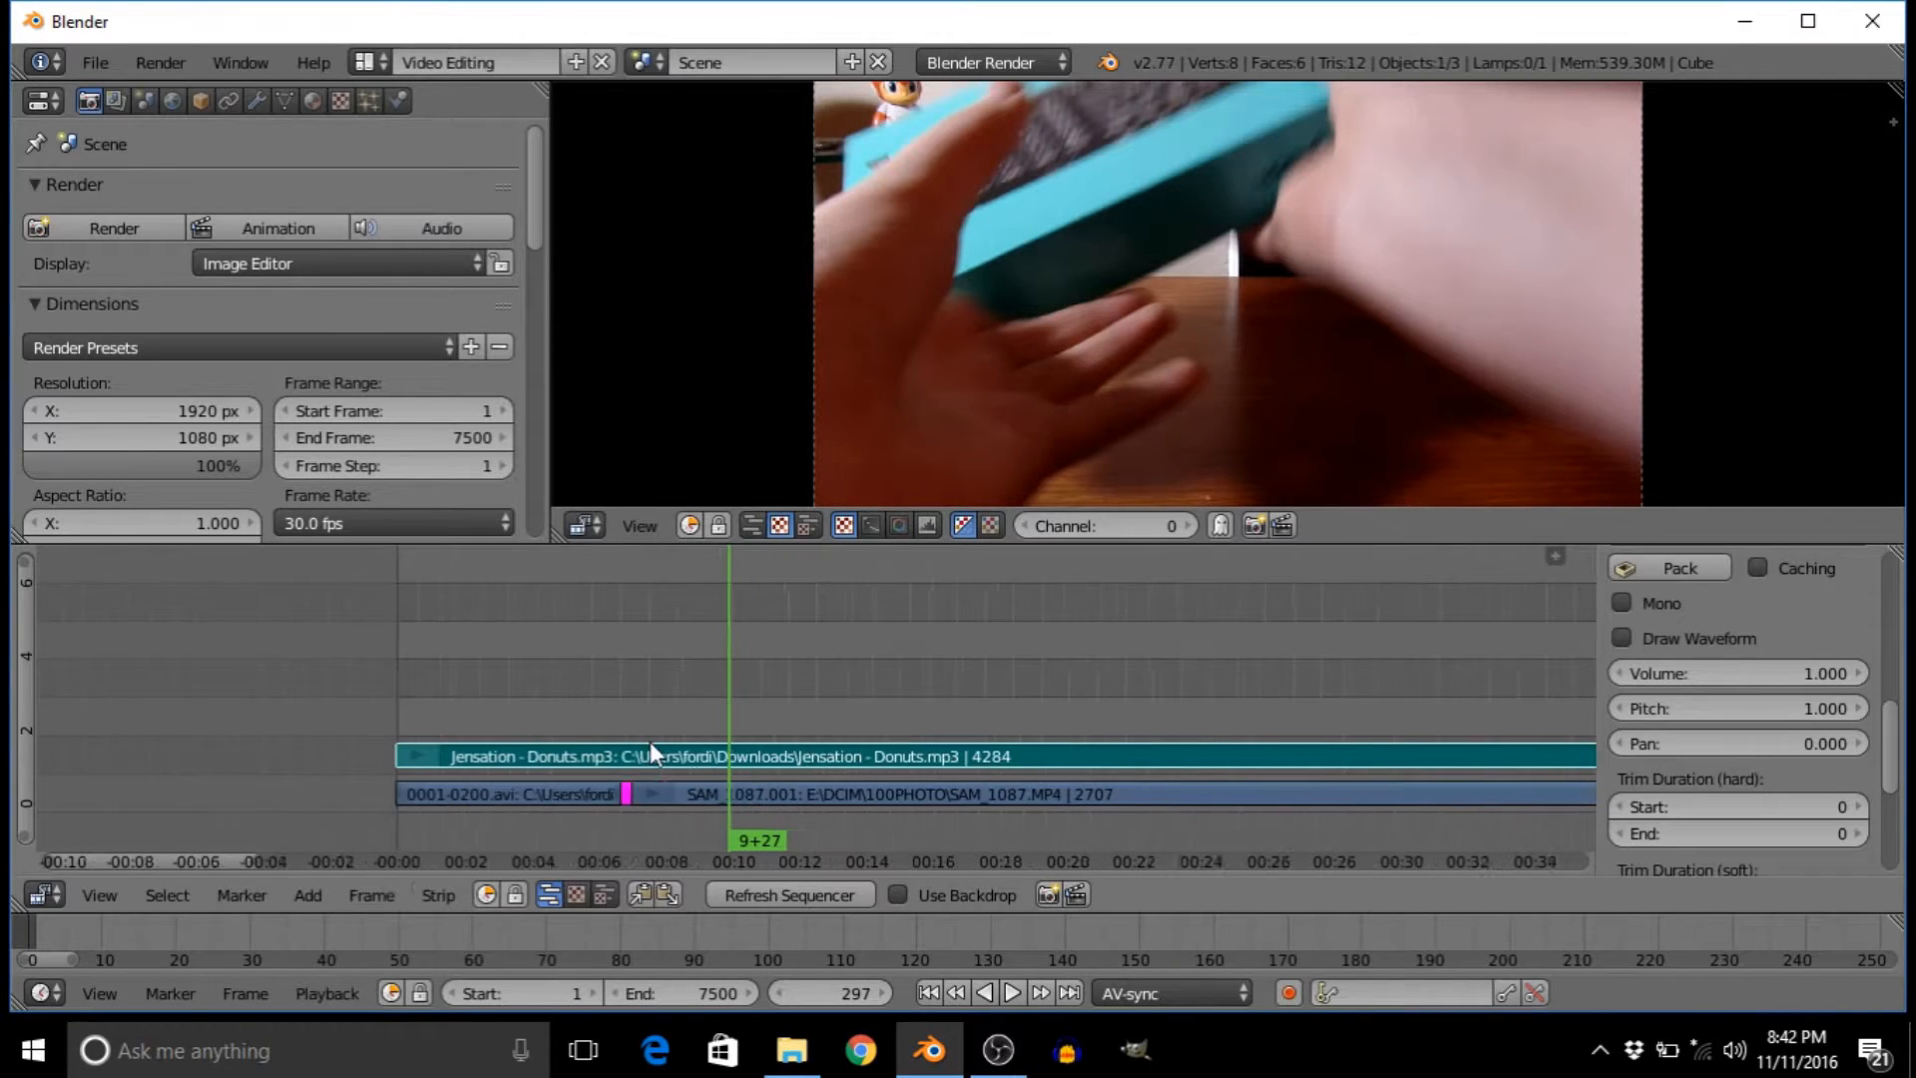
left_click(469, 680)
key("alt+a")
left_click_drag(476, 686, 499, 708)
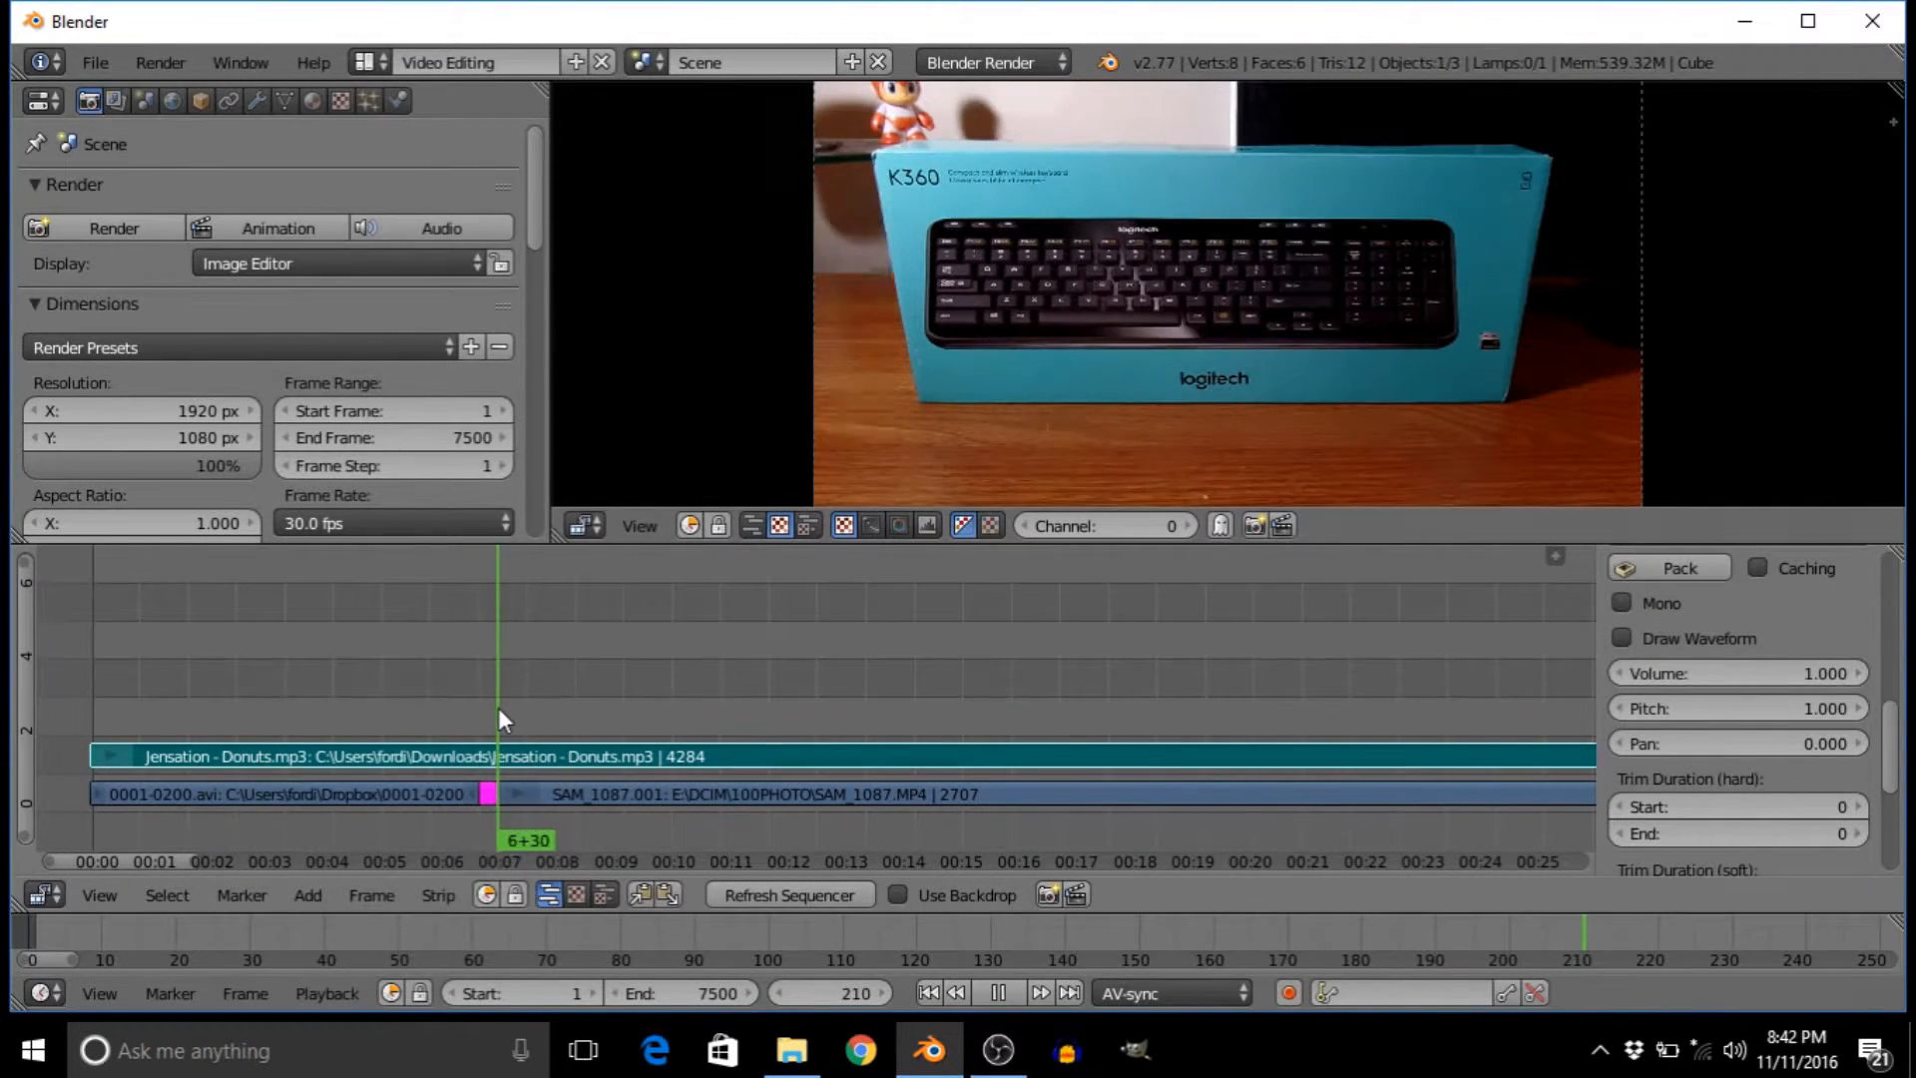
key("alt+a")
- Add the MSI Portable Gaming laptop review audio file from the Downloads folder above the music strip, starting at frame 210
left_click(791, 1049)
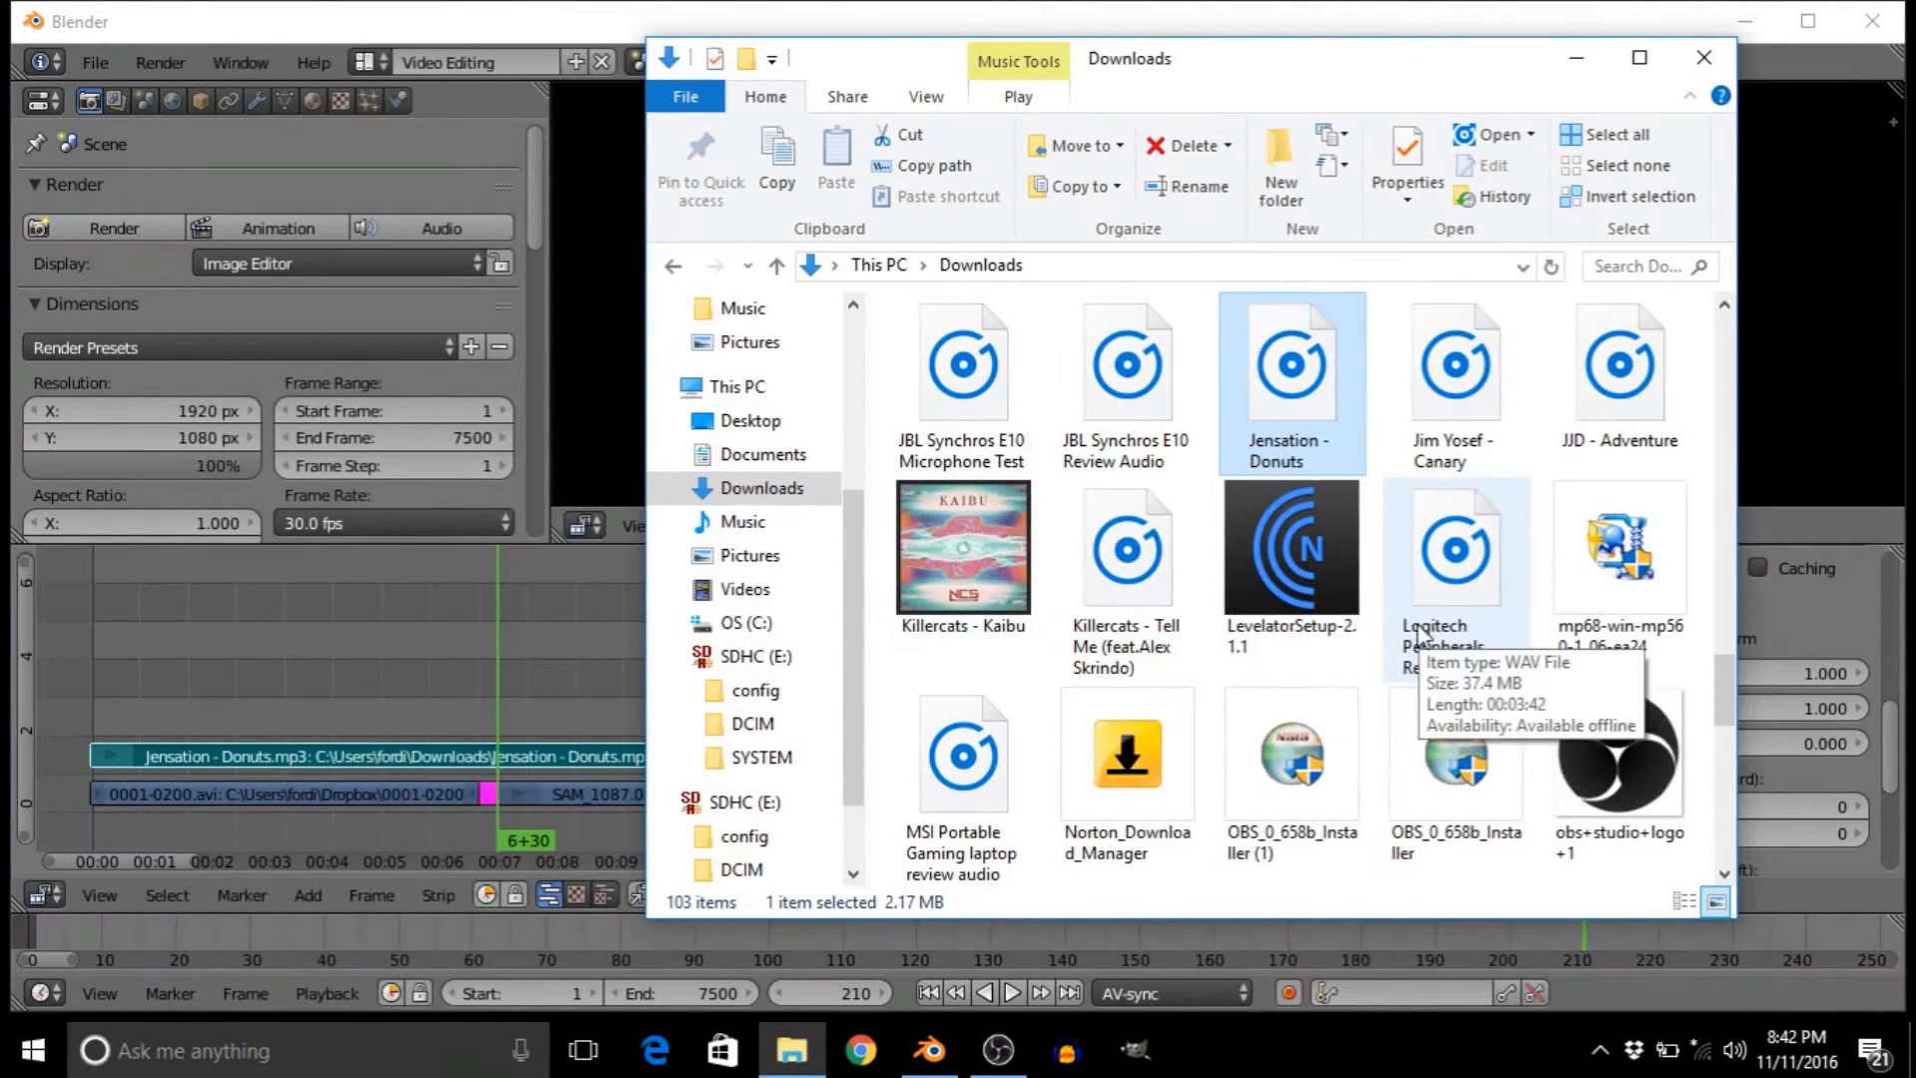
scroll(1297, 648, "up", 2)
scroll(1103, 671, "down", 5)
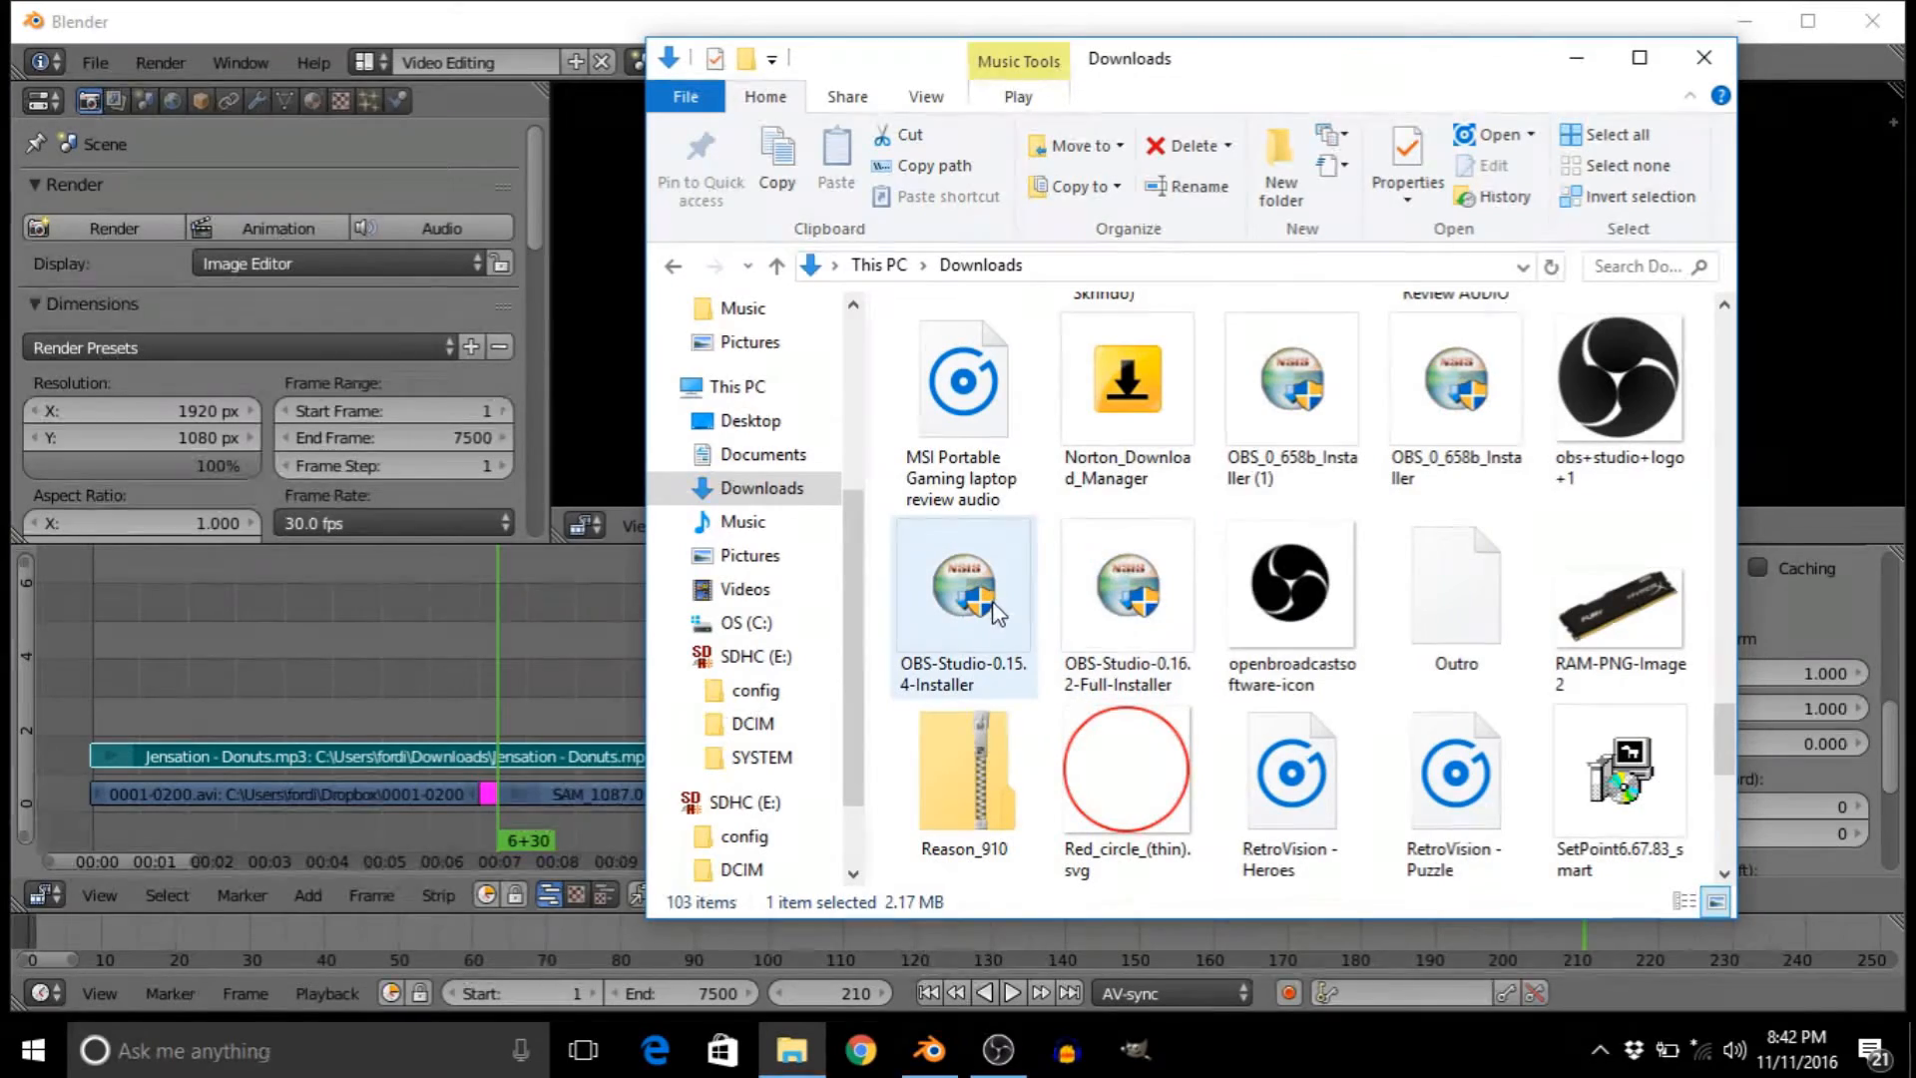
scroll(1003, 623, "up", 1)
left_click_drag(985, 588, 527, 704)
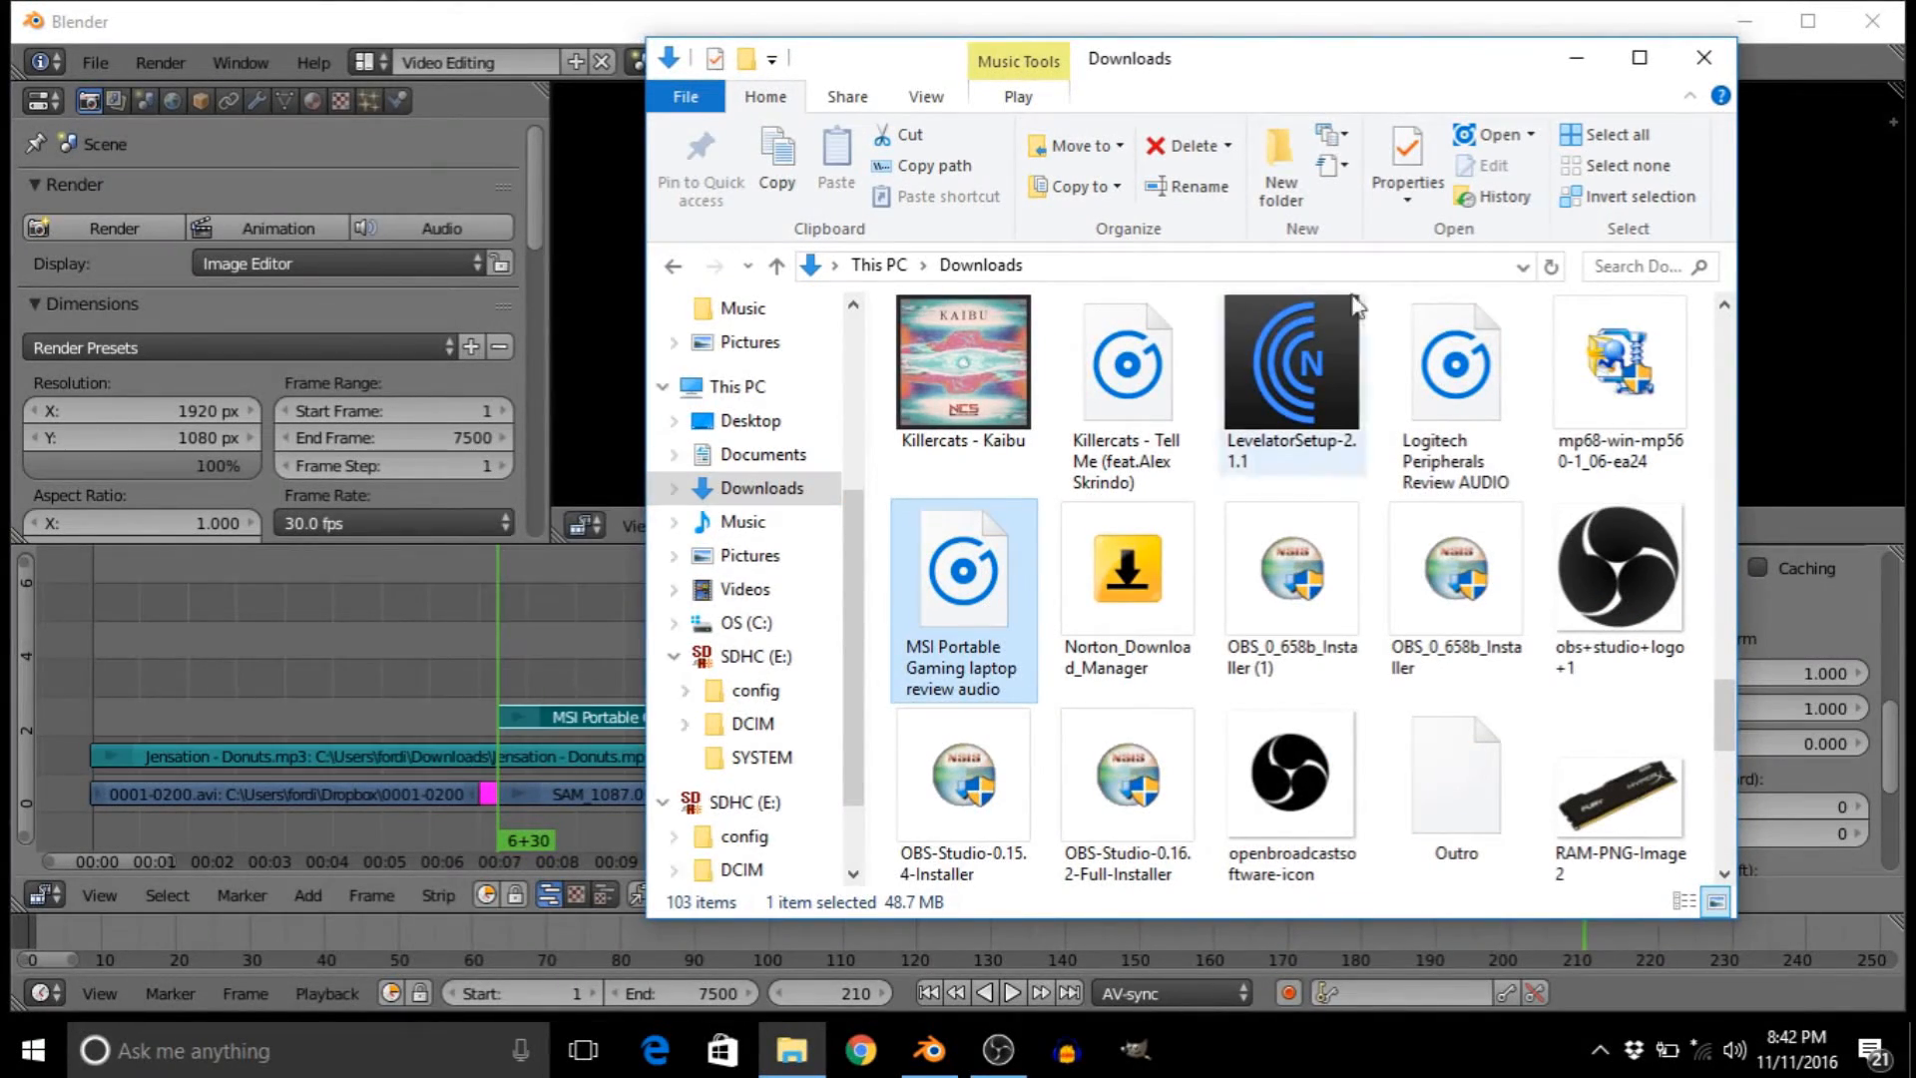
left_click(1574, 58)
- Play back the sequence around the start of the voice audio strip and return the playhead to frame 210
scroll(587, 611, "down", 1)
scroll(587, 611, "down", 1)
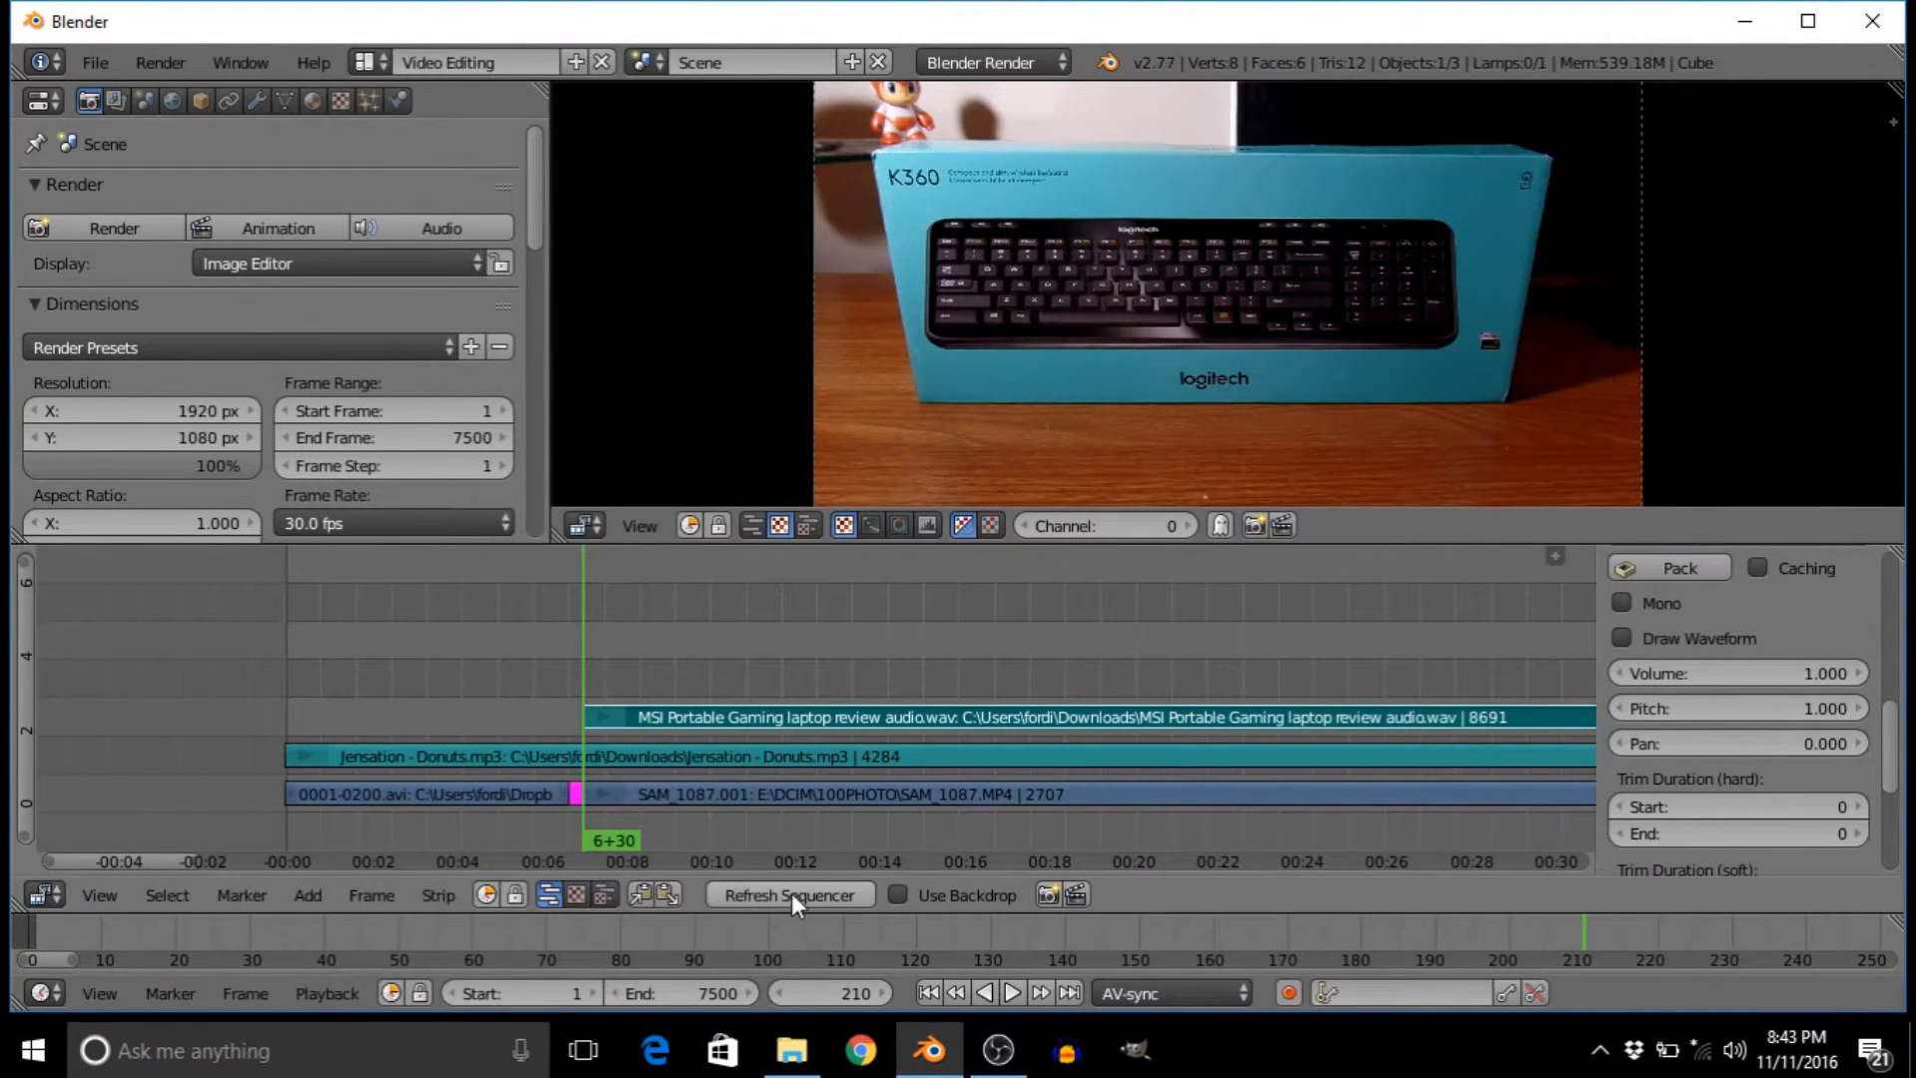
scroll(577, 663, "up", 2)
middle_click_drag(577, 663, 840, 637)
scroll(956, 642, "up", 8)
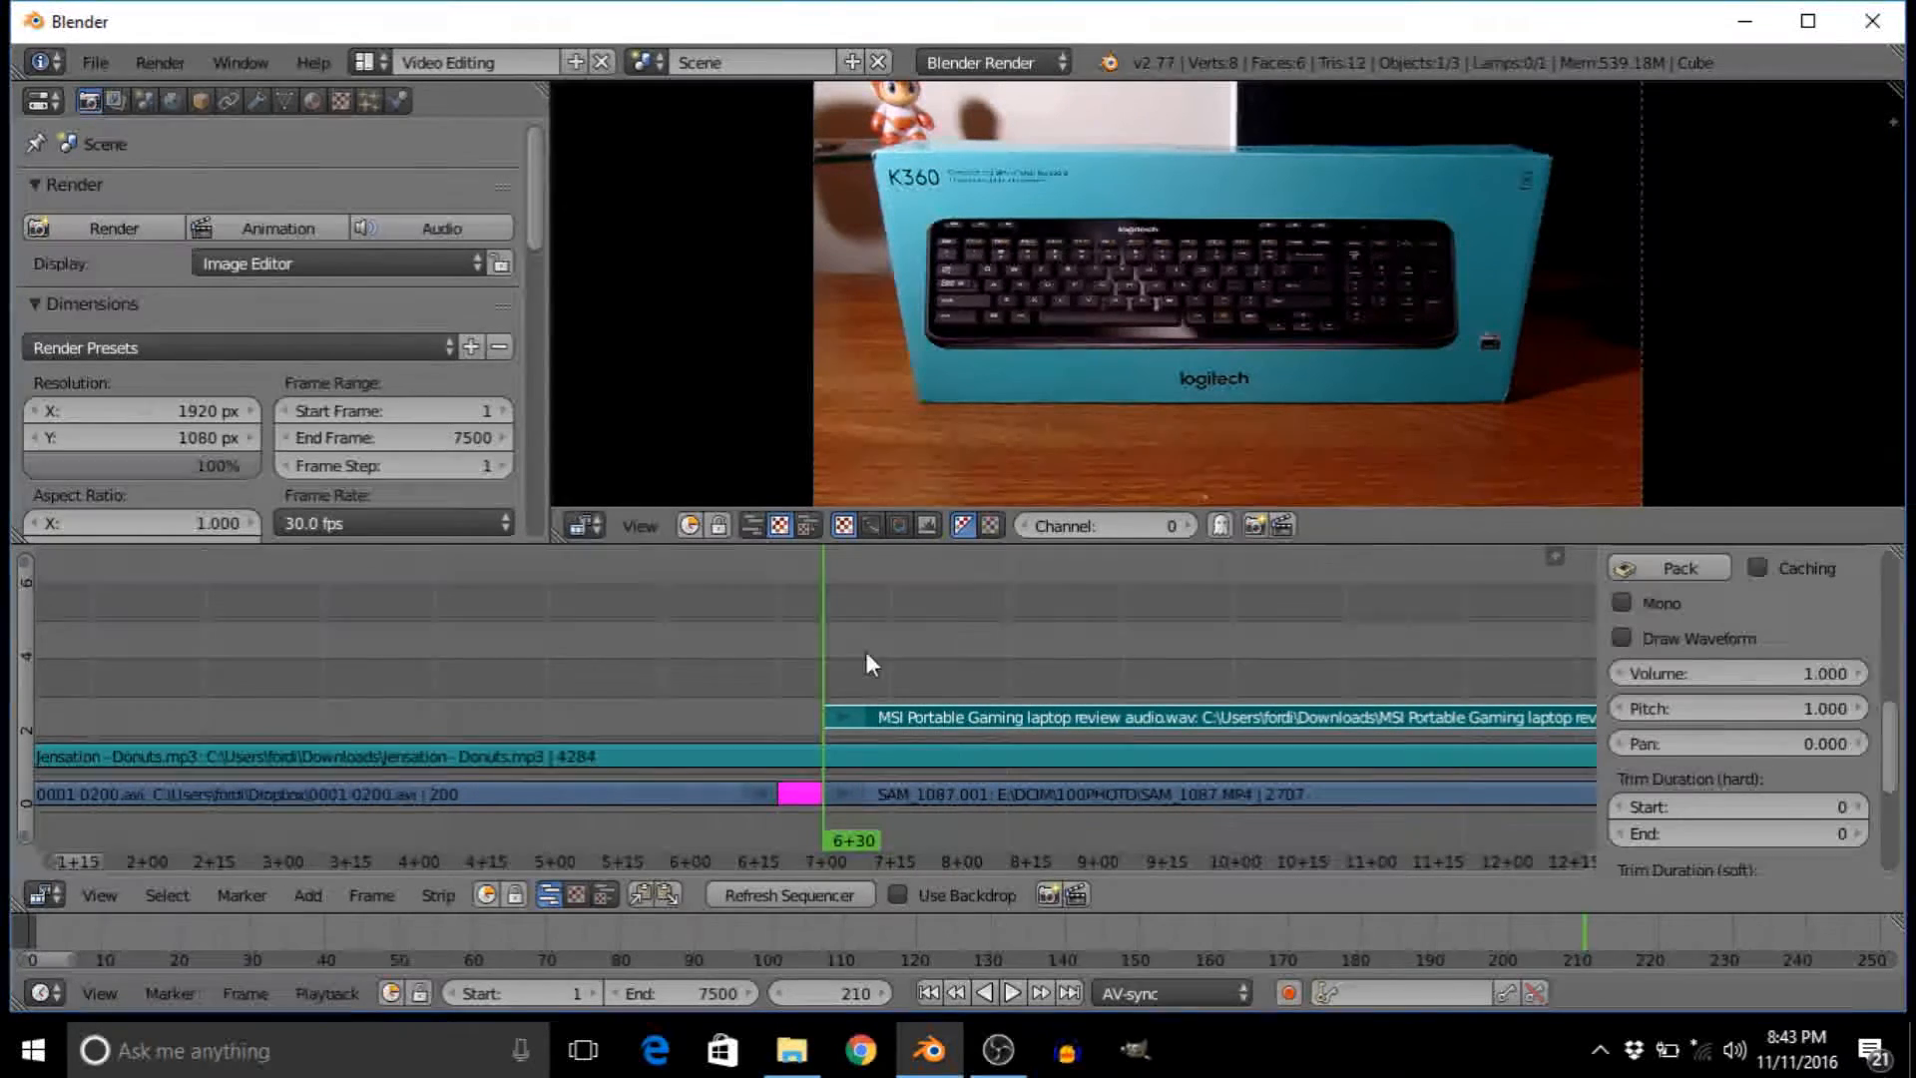
scroll(793, 757, "up", 5)
scroll(792, 757, "up", 3)
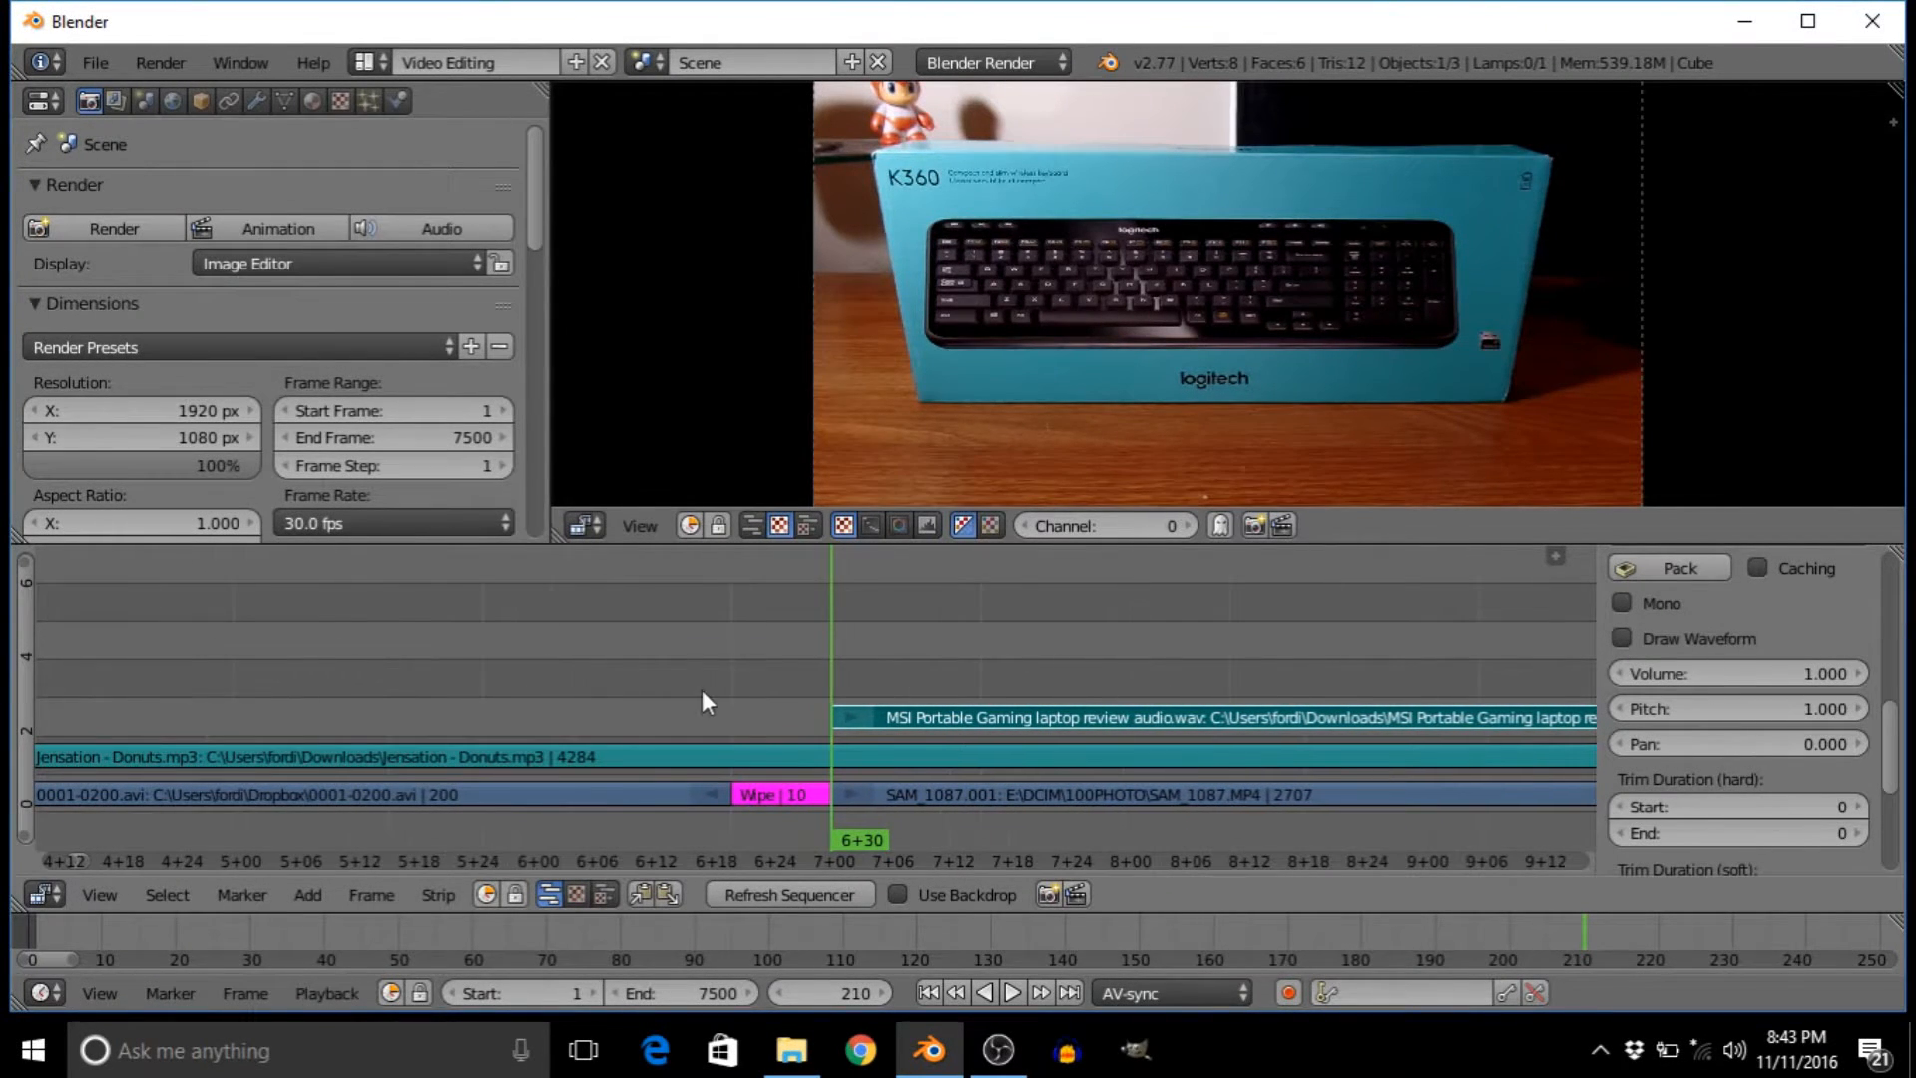
left_click(710, 687)
key("alt+a")
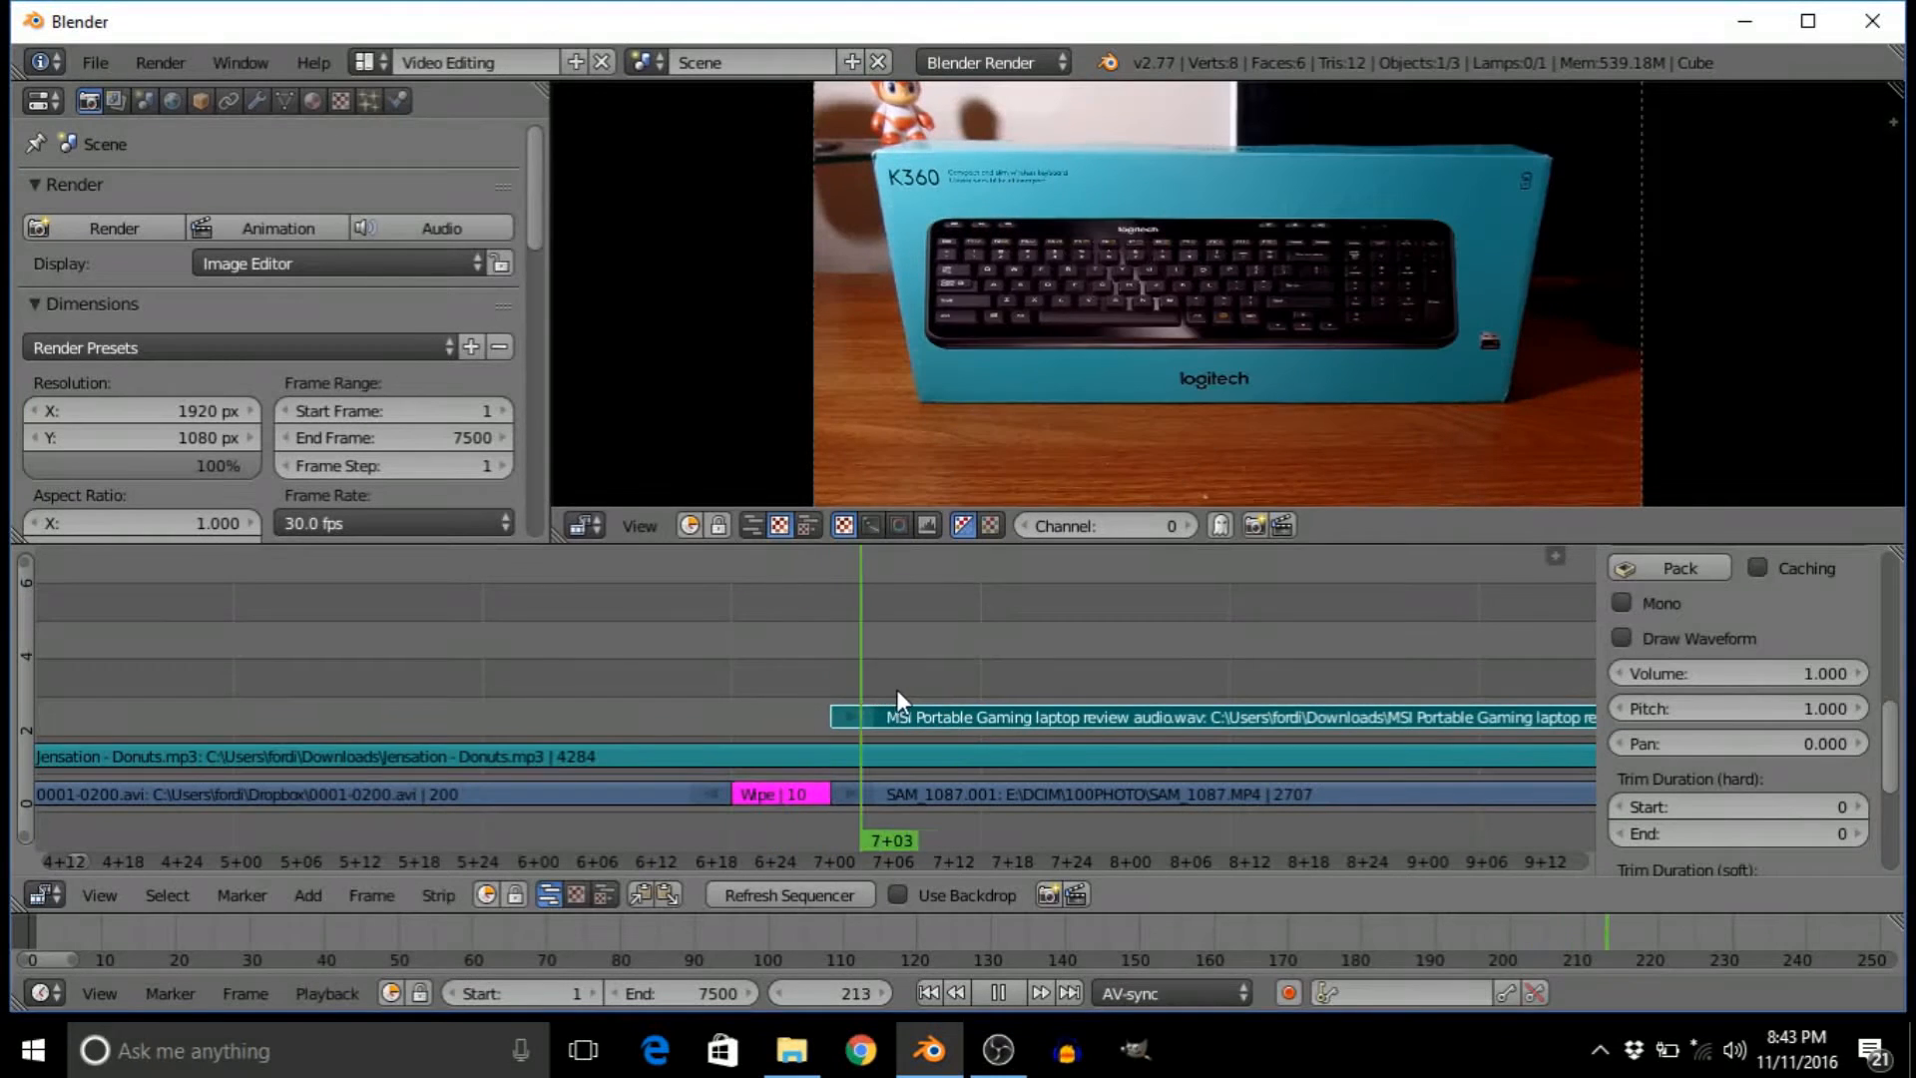
left_click_drag(917, 716, 834, 708)
key("alt+a")
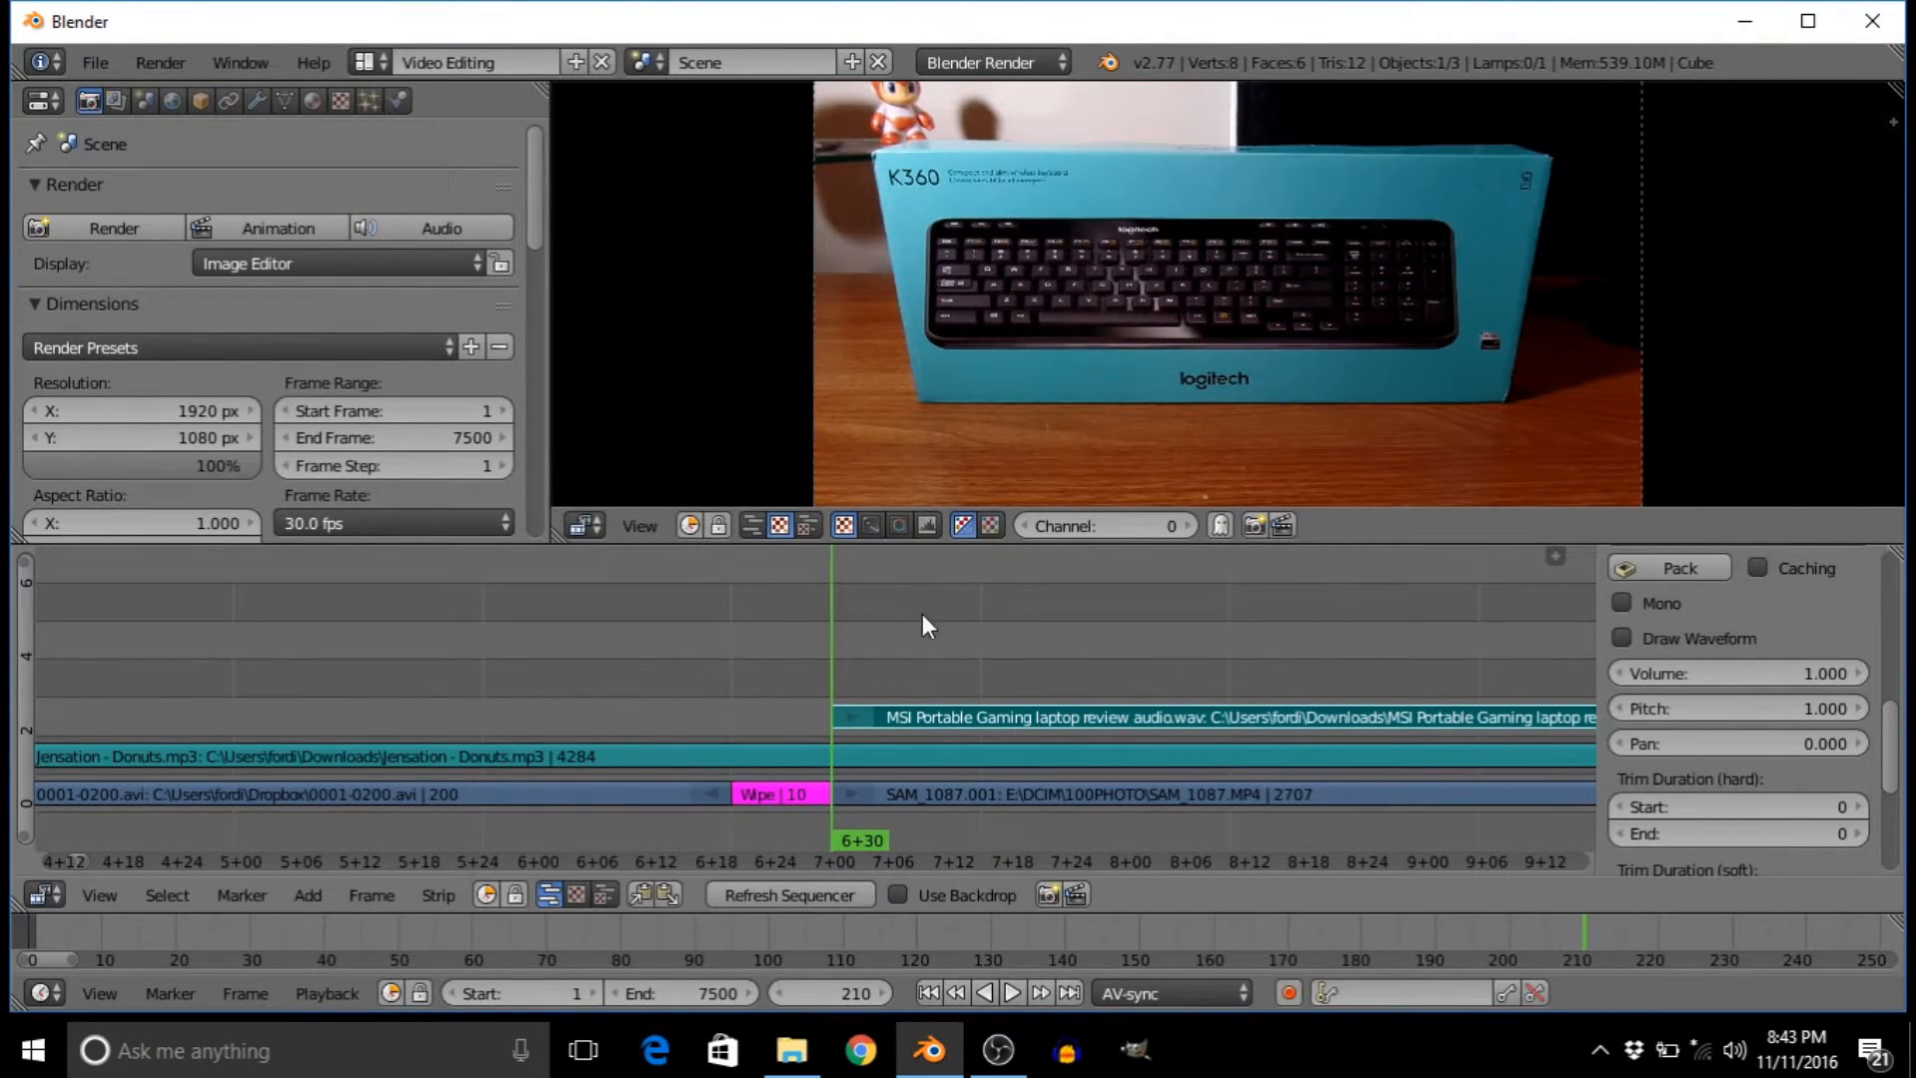
scroll(1140, 692, "down", 4)
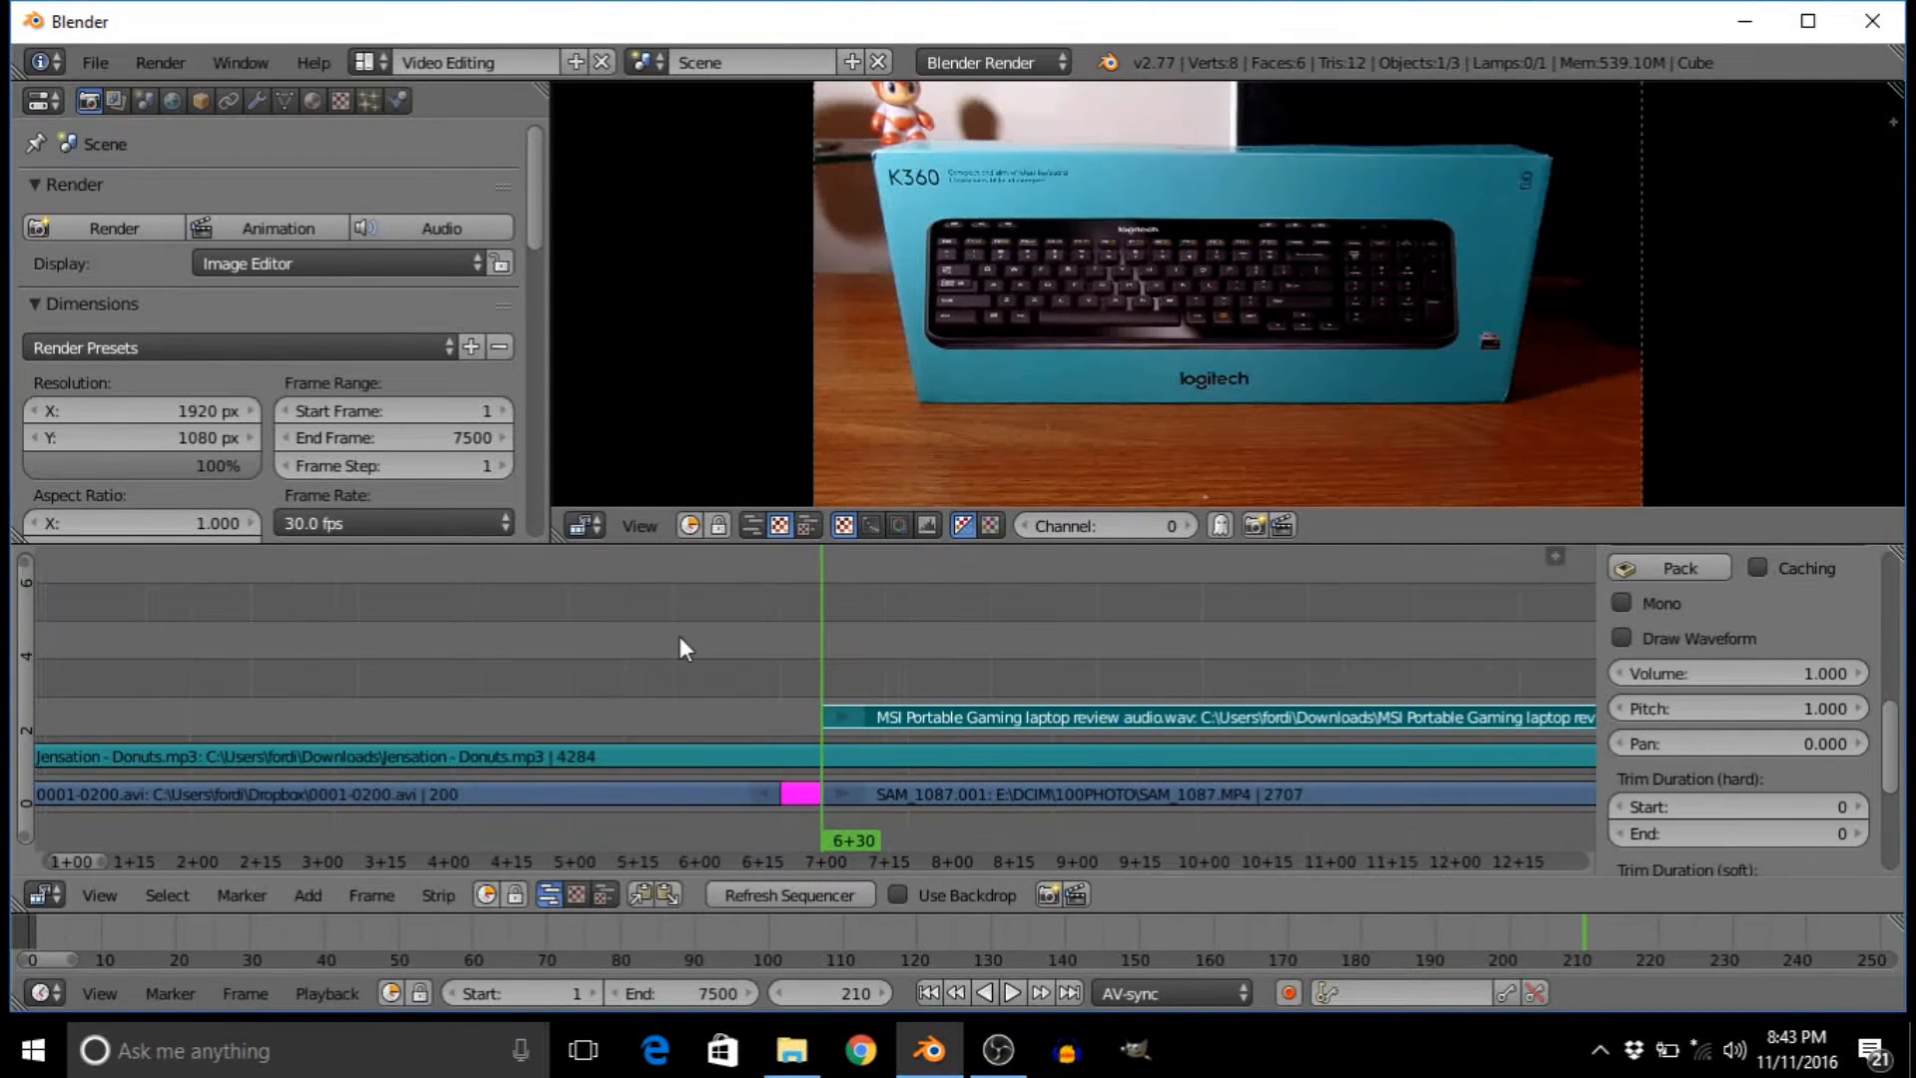
scroll(681, 637, "down", 4)
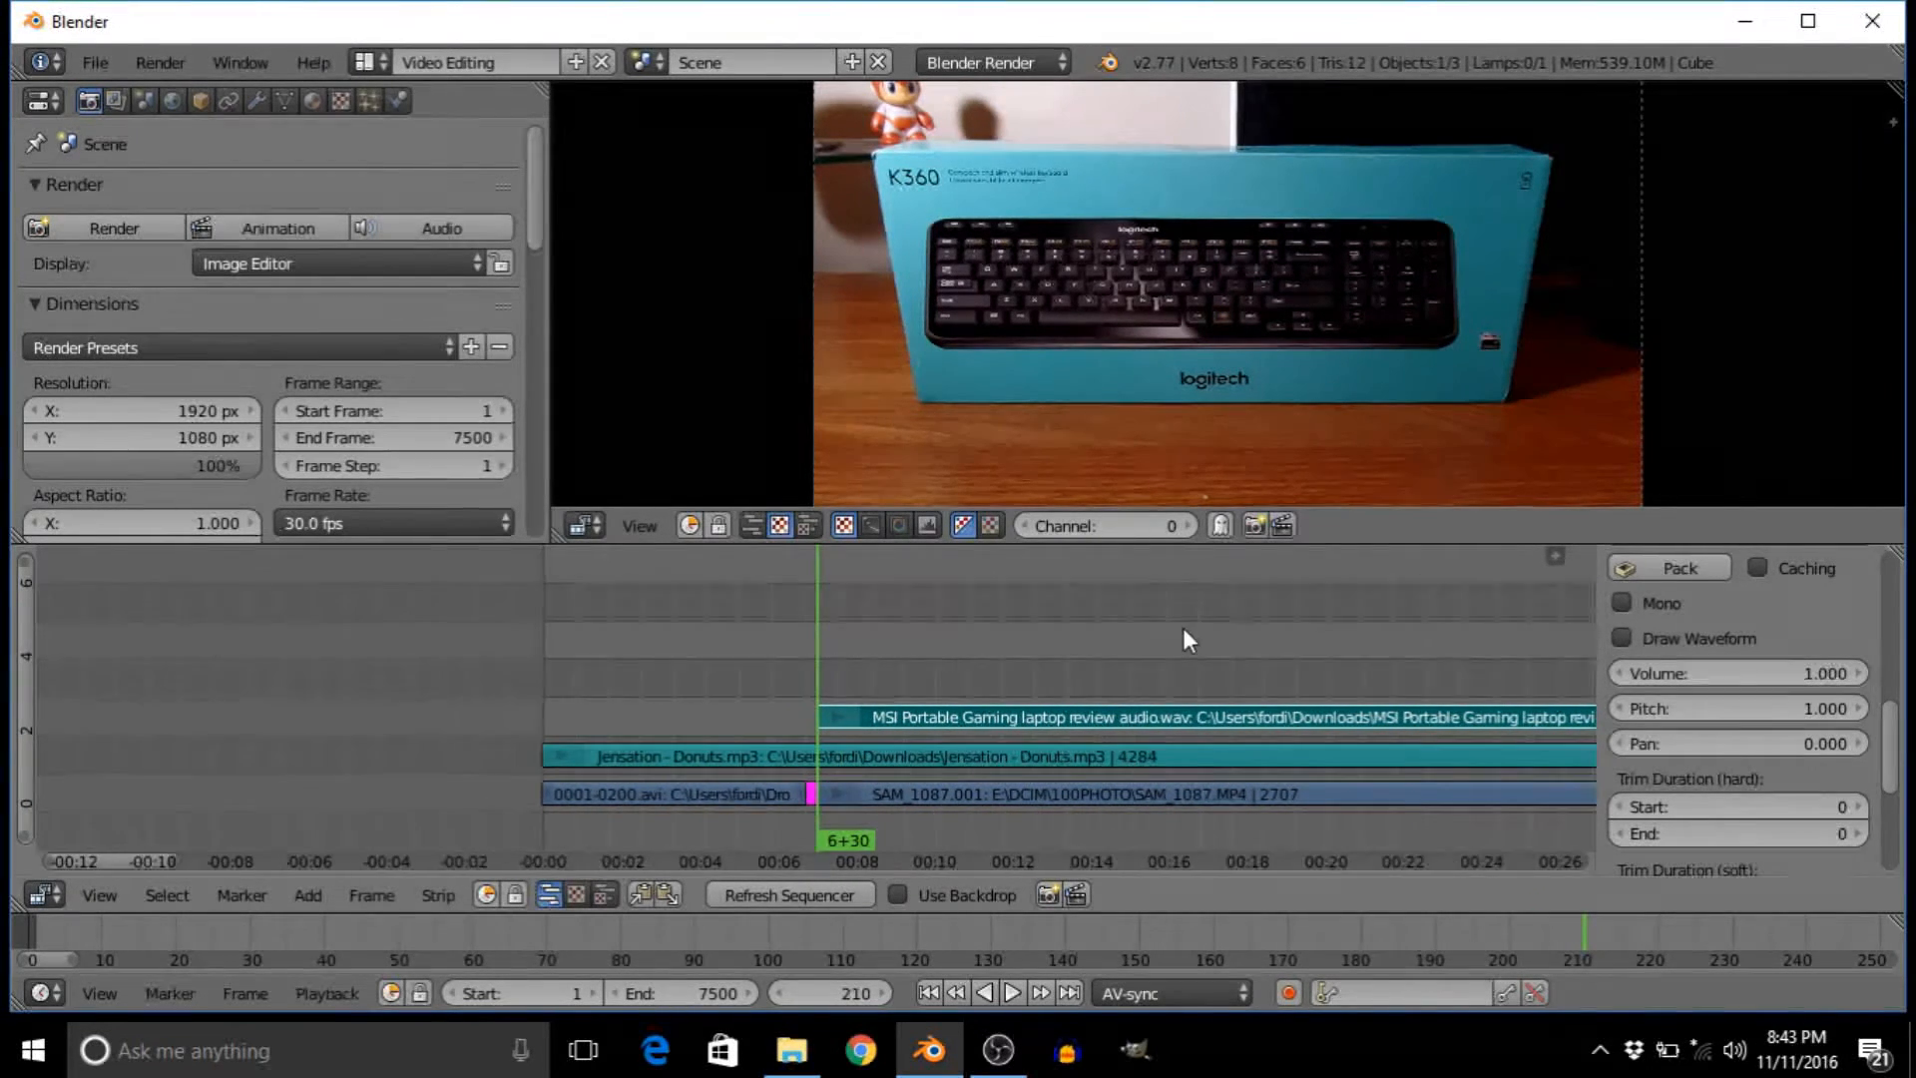
- Add a Speed Control effect strip to the SAM_1087 video clip
scroll(1147, 638, "down", 5)
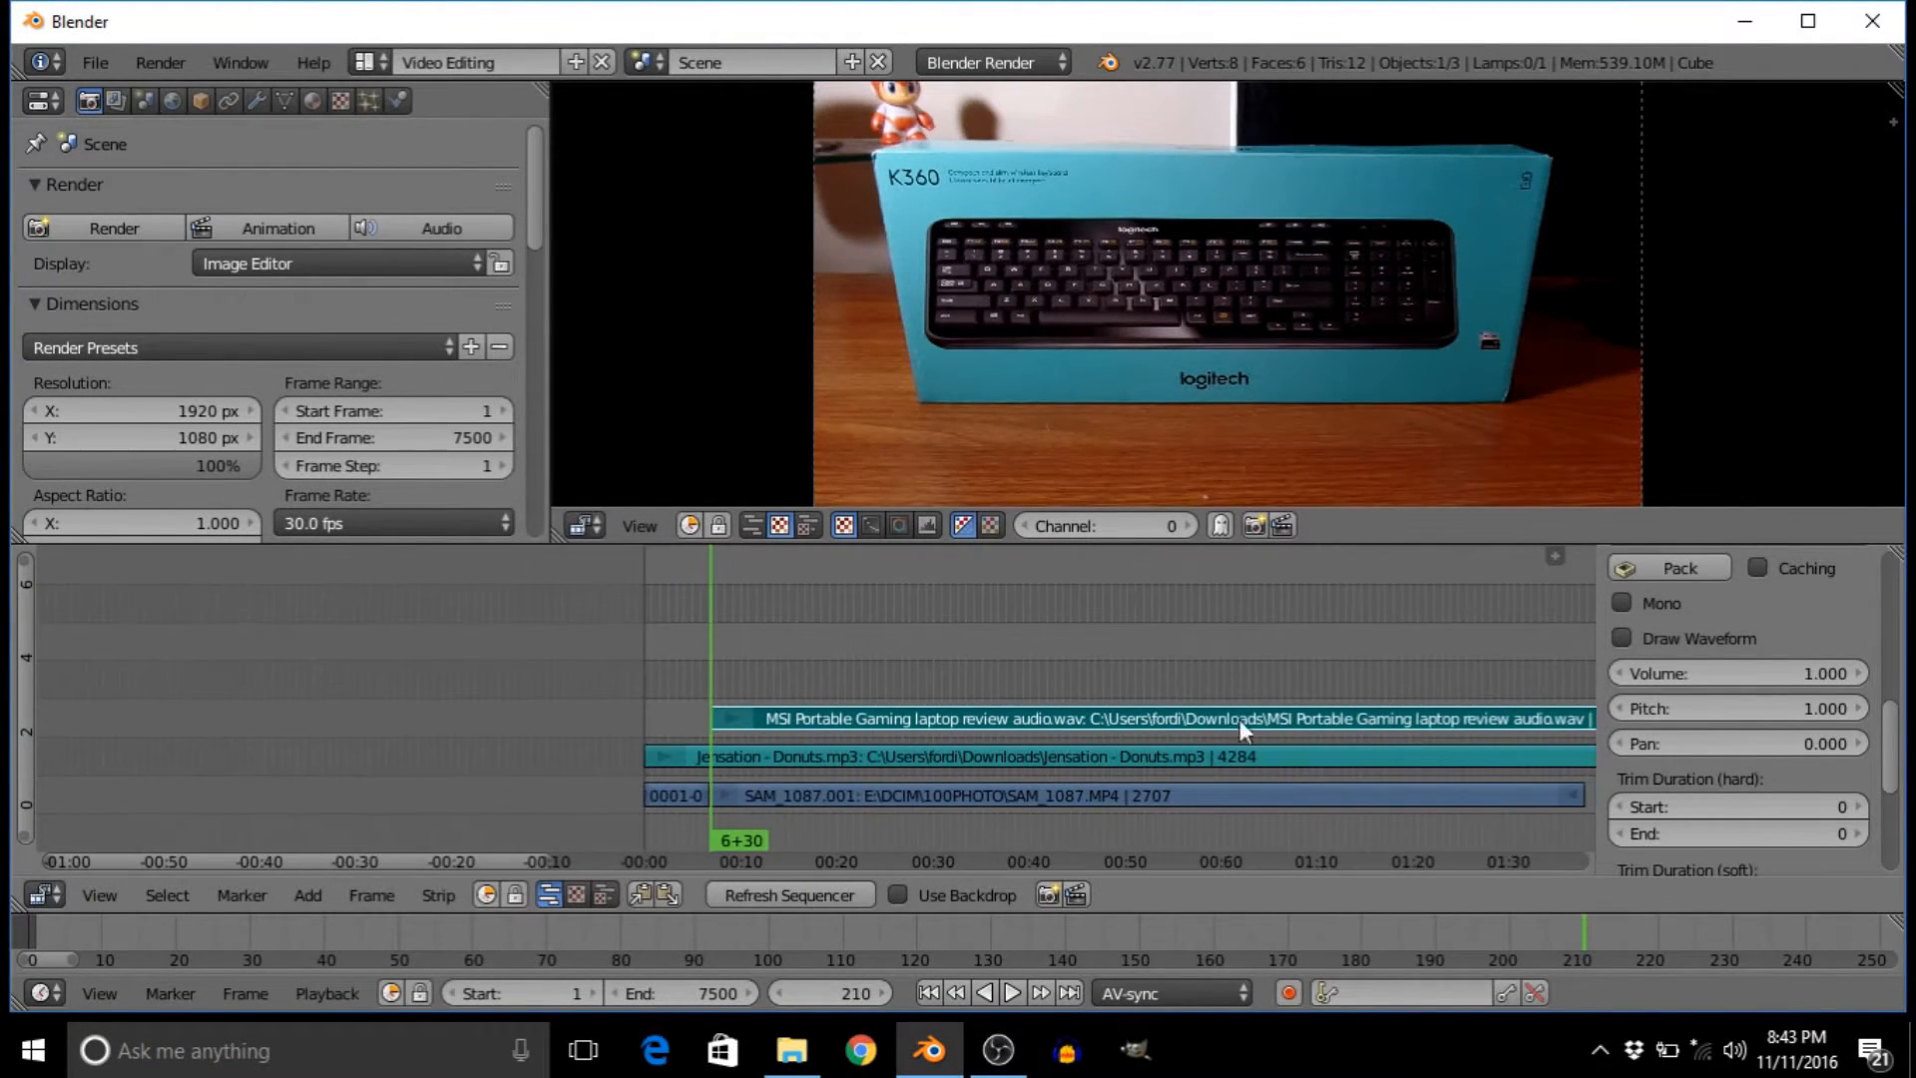
middle_click_drag(1284, 632, 1013, 591)
left_click_drag(570, 663, 727, 671)
right_click(886, 801)
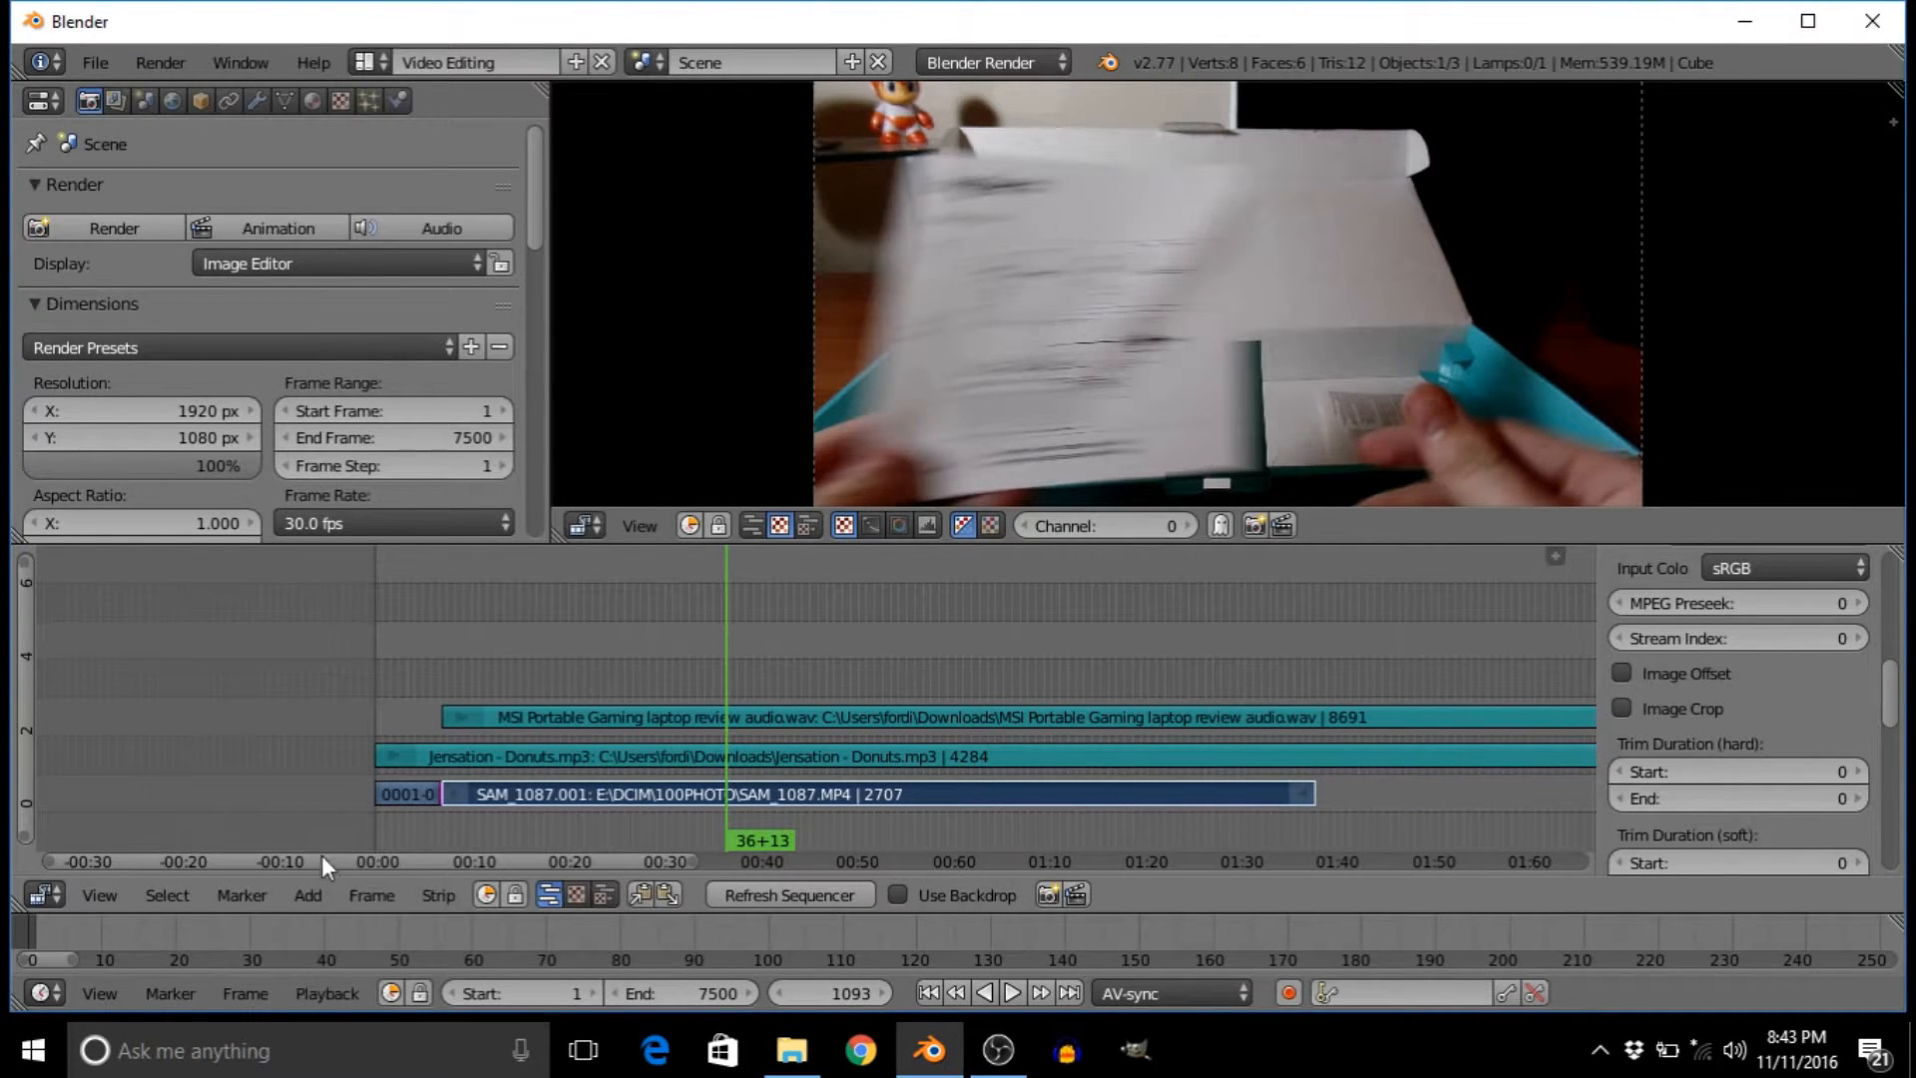
left_click(305, 894)
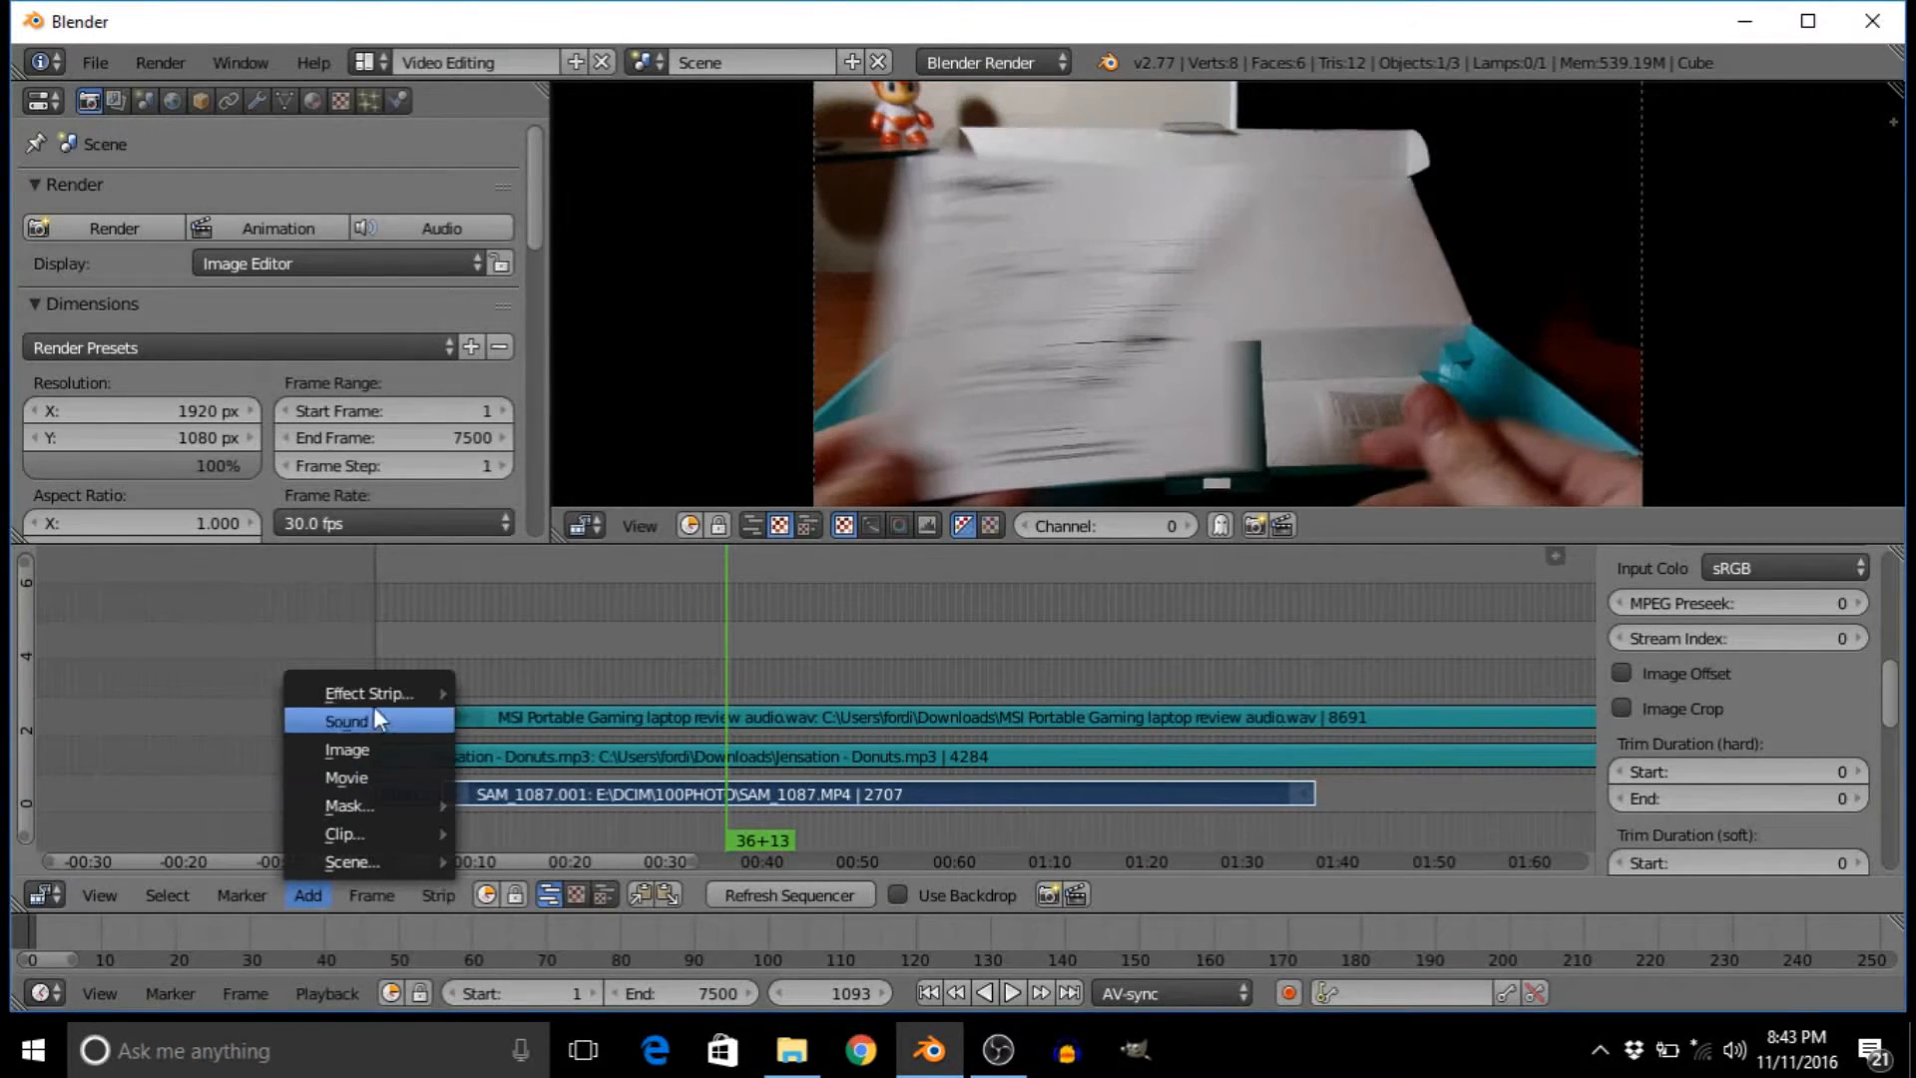
mouse_move(377, 692)
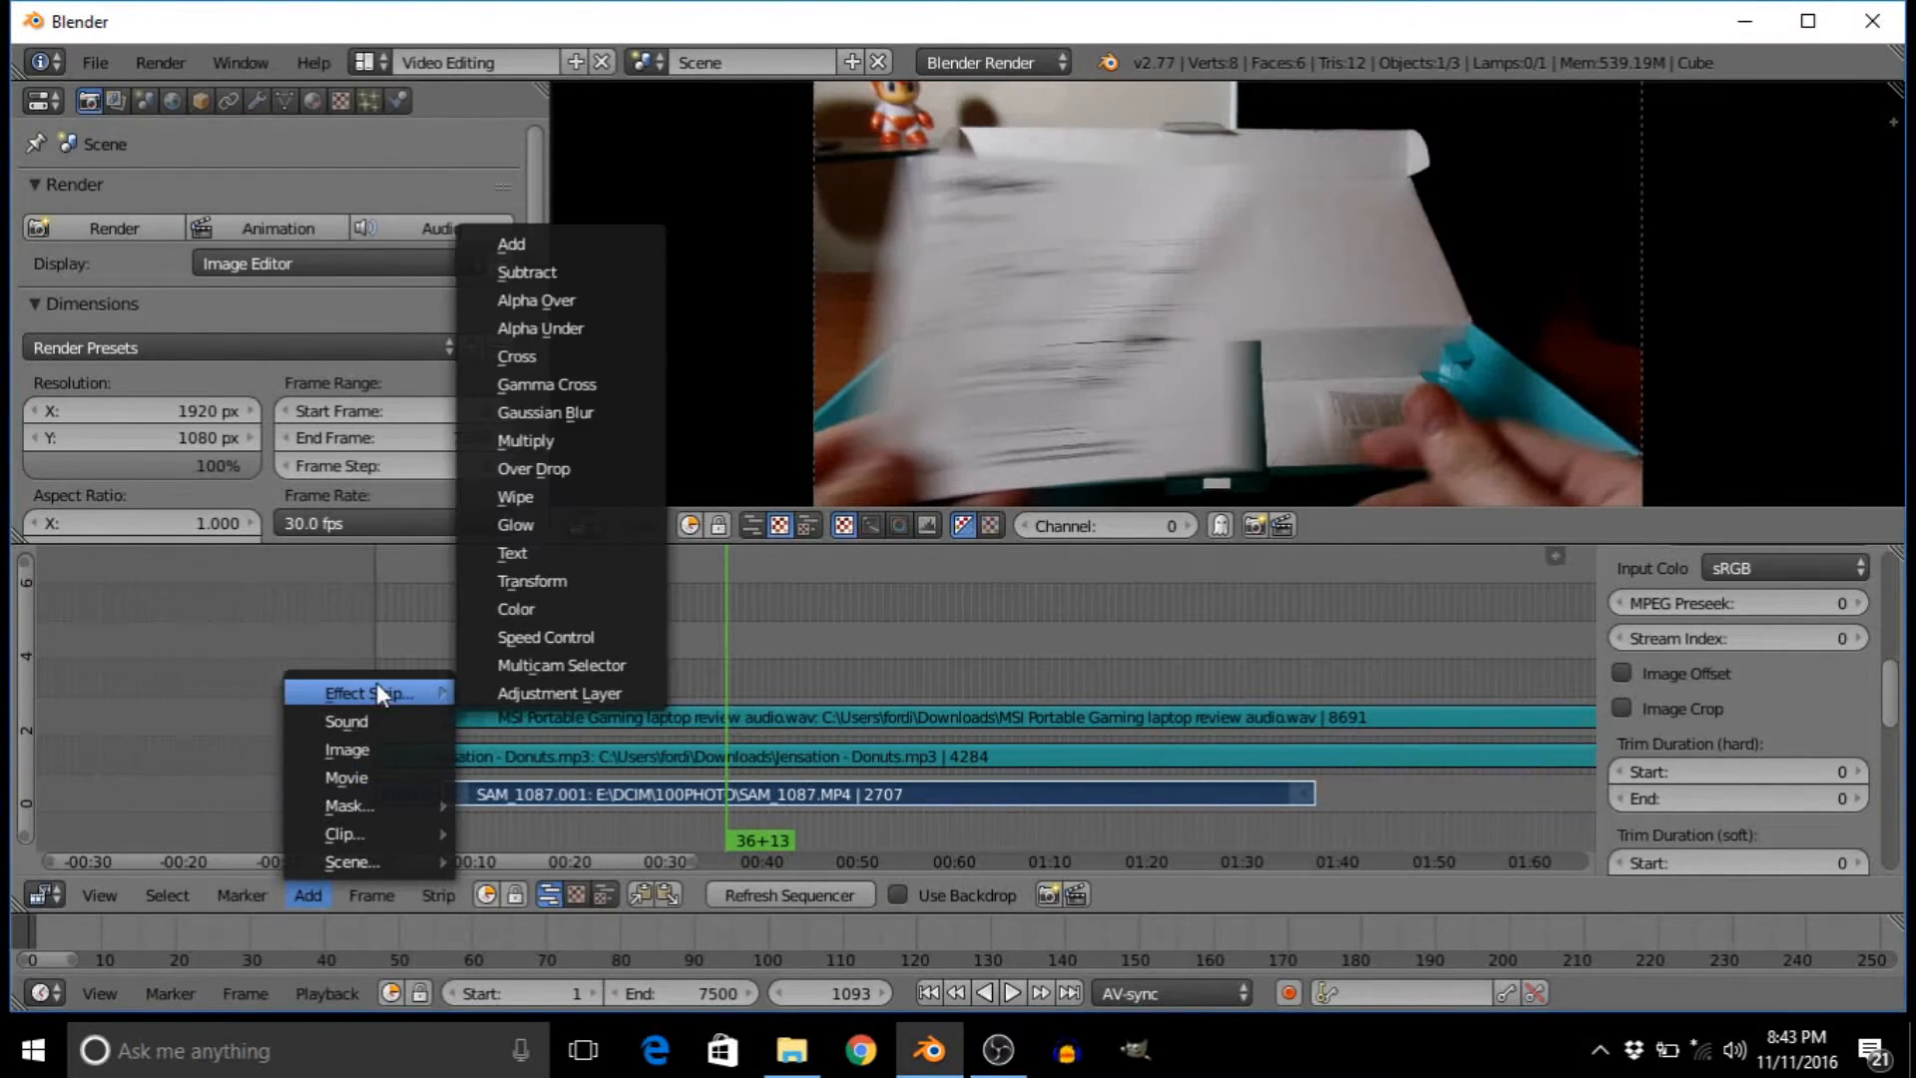
left_click(523, 637)
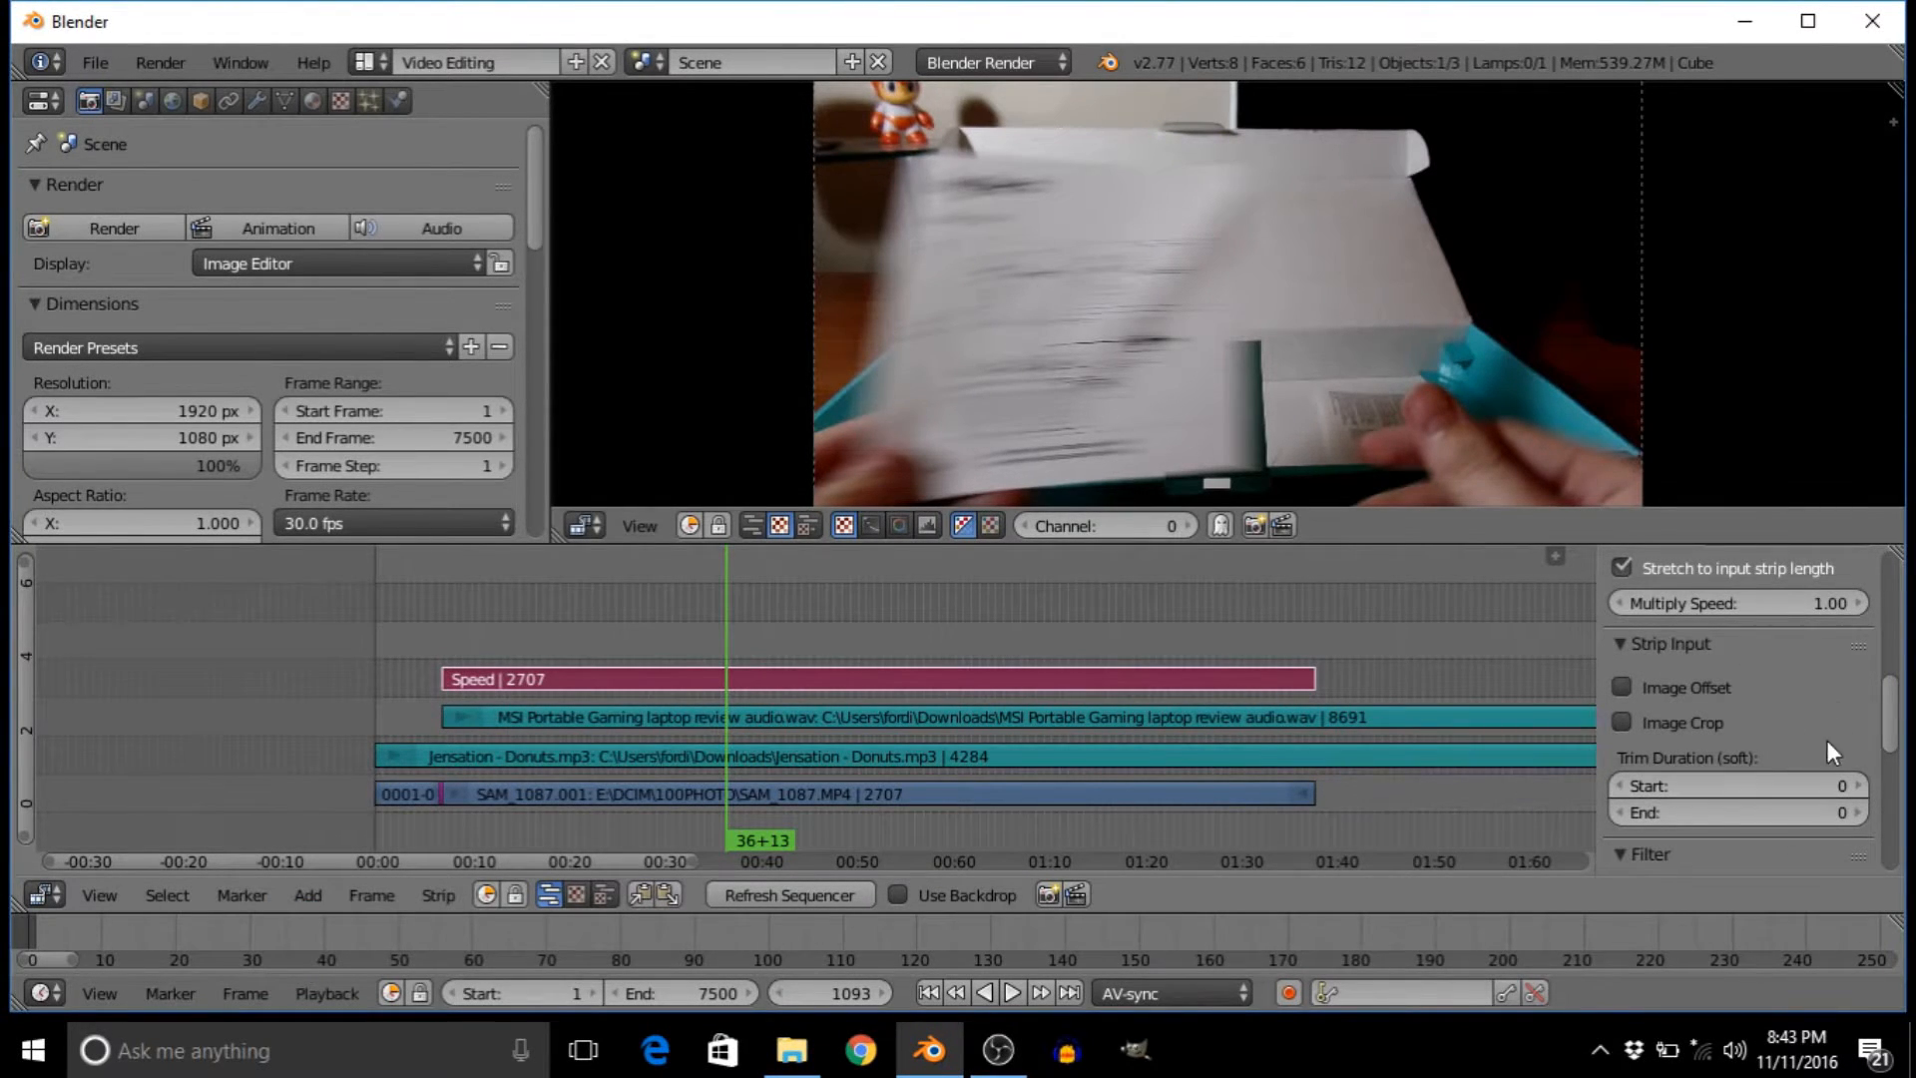
- Turn off stretching to the input strip length for the speed effect, and set Speed factor to 1 and Multiply Speed to 5
left_click(1620, 568)
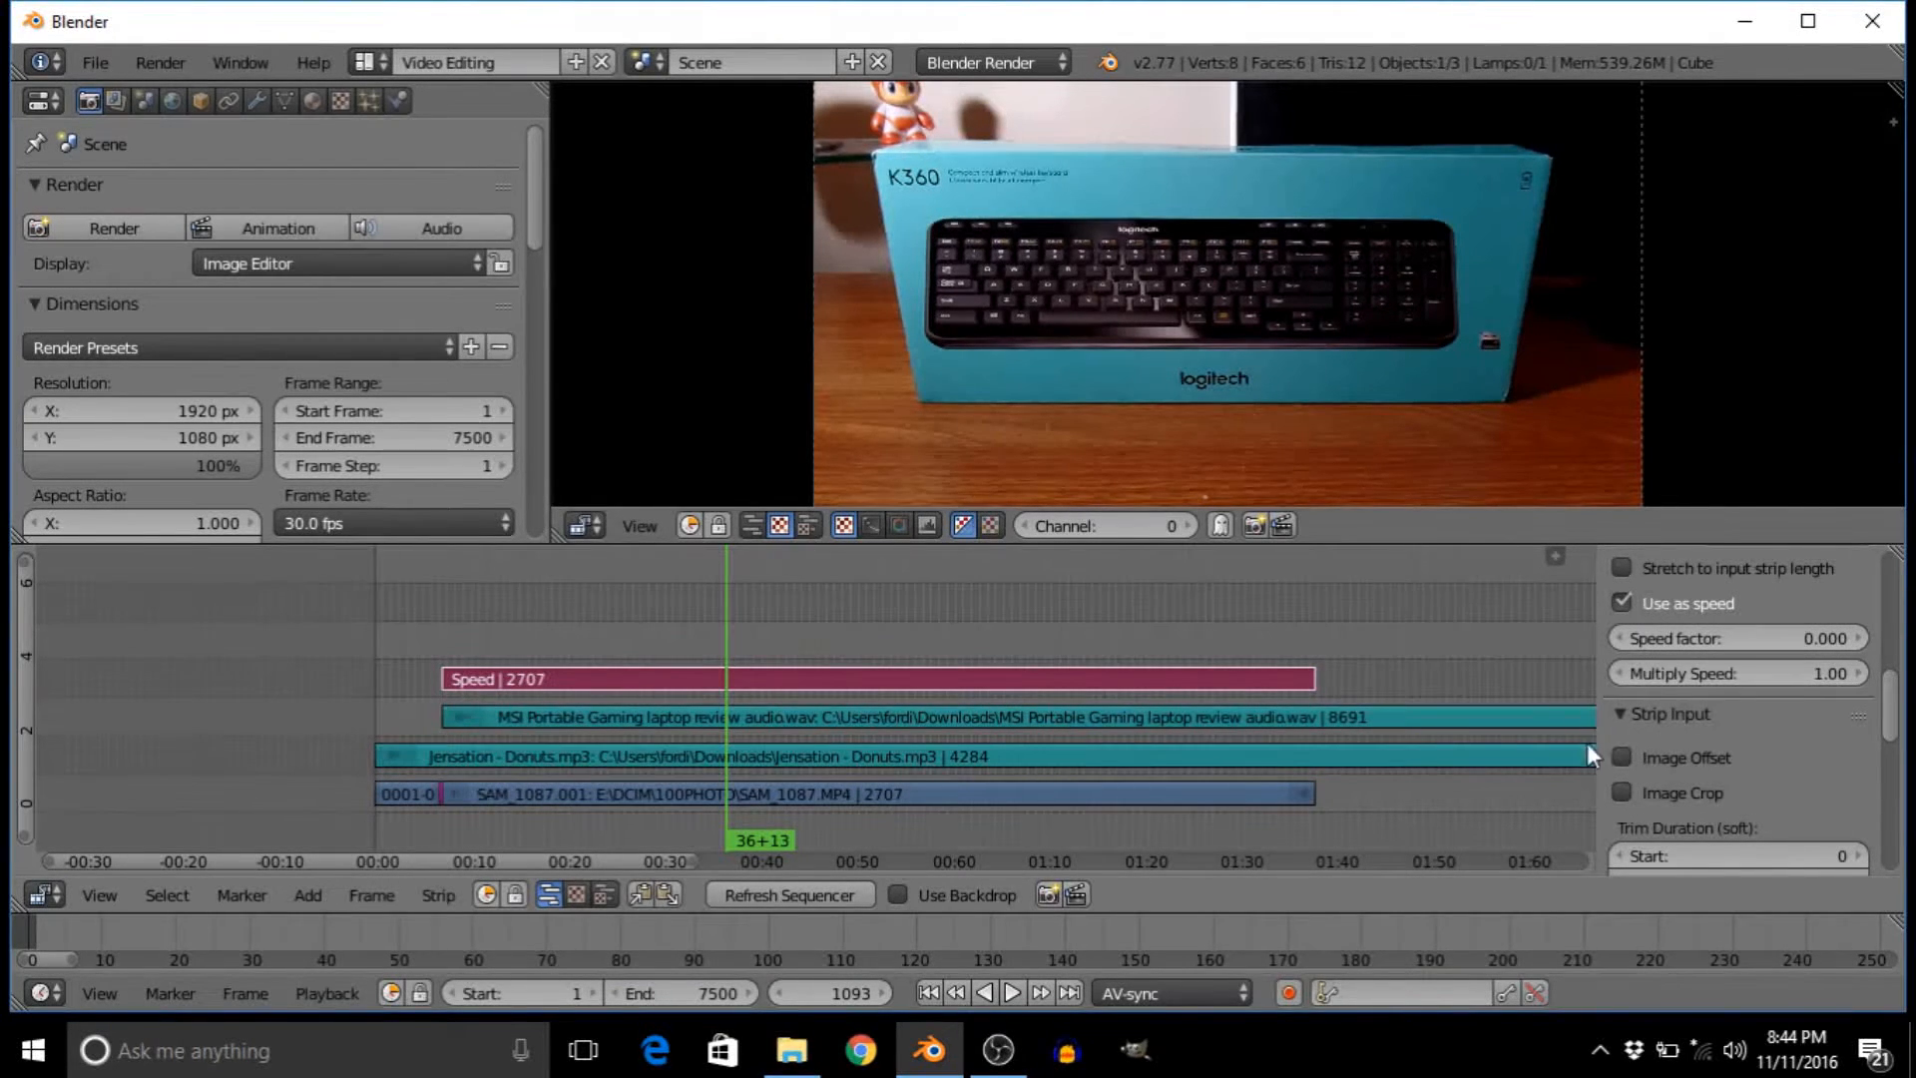
left_click(1718, 639)
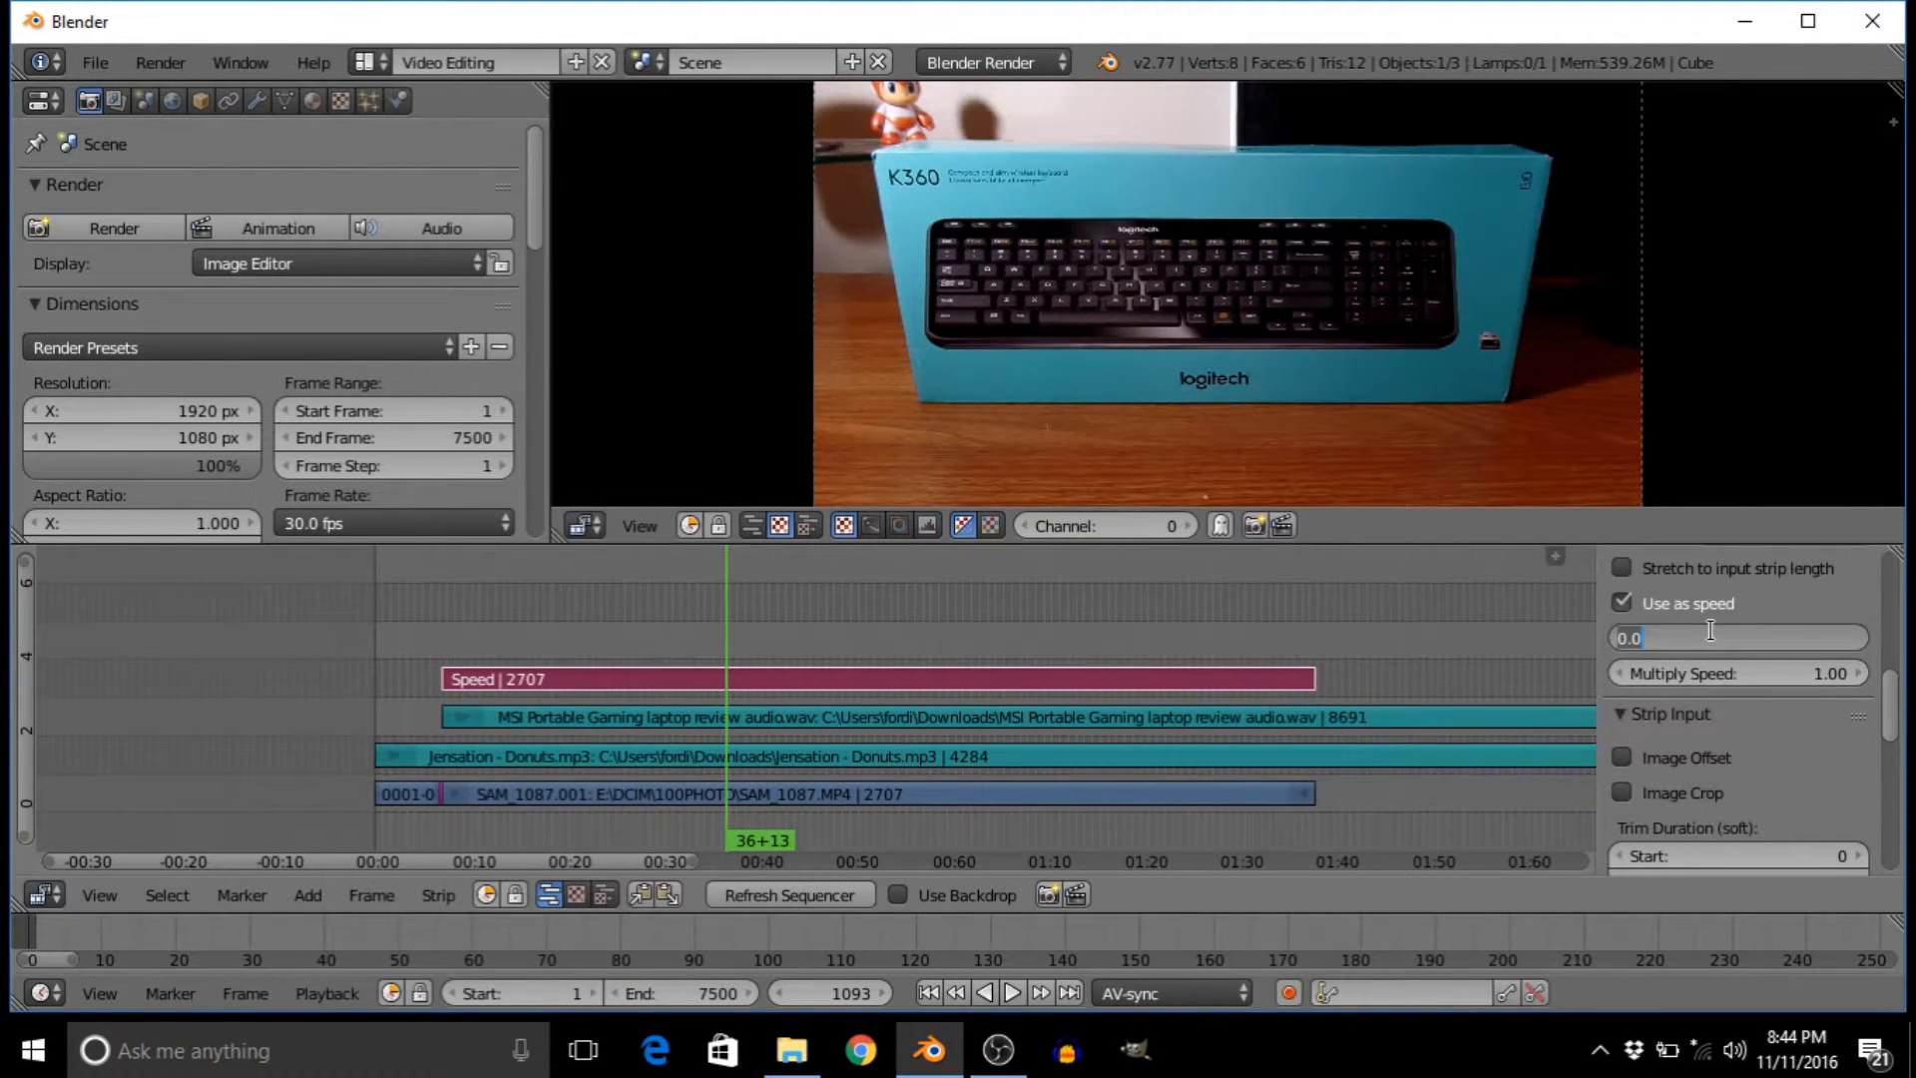
type("1")
key("Return")
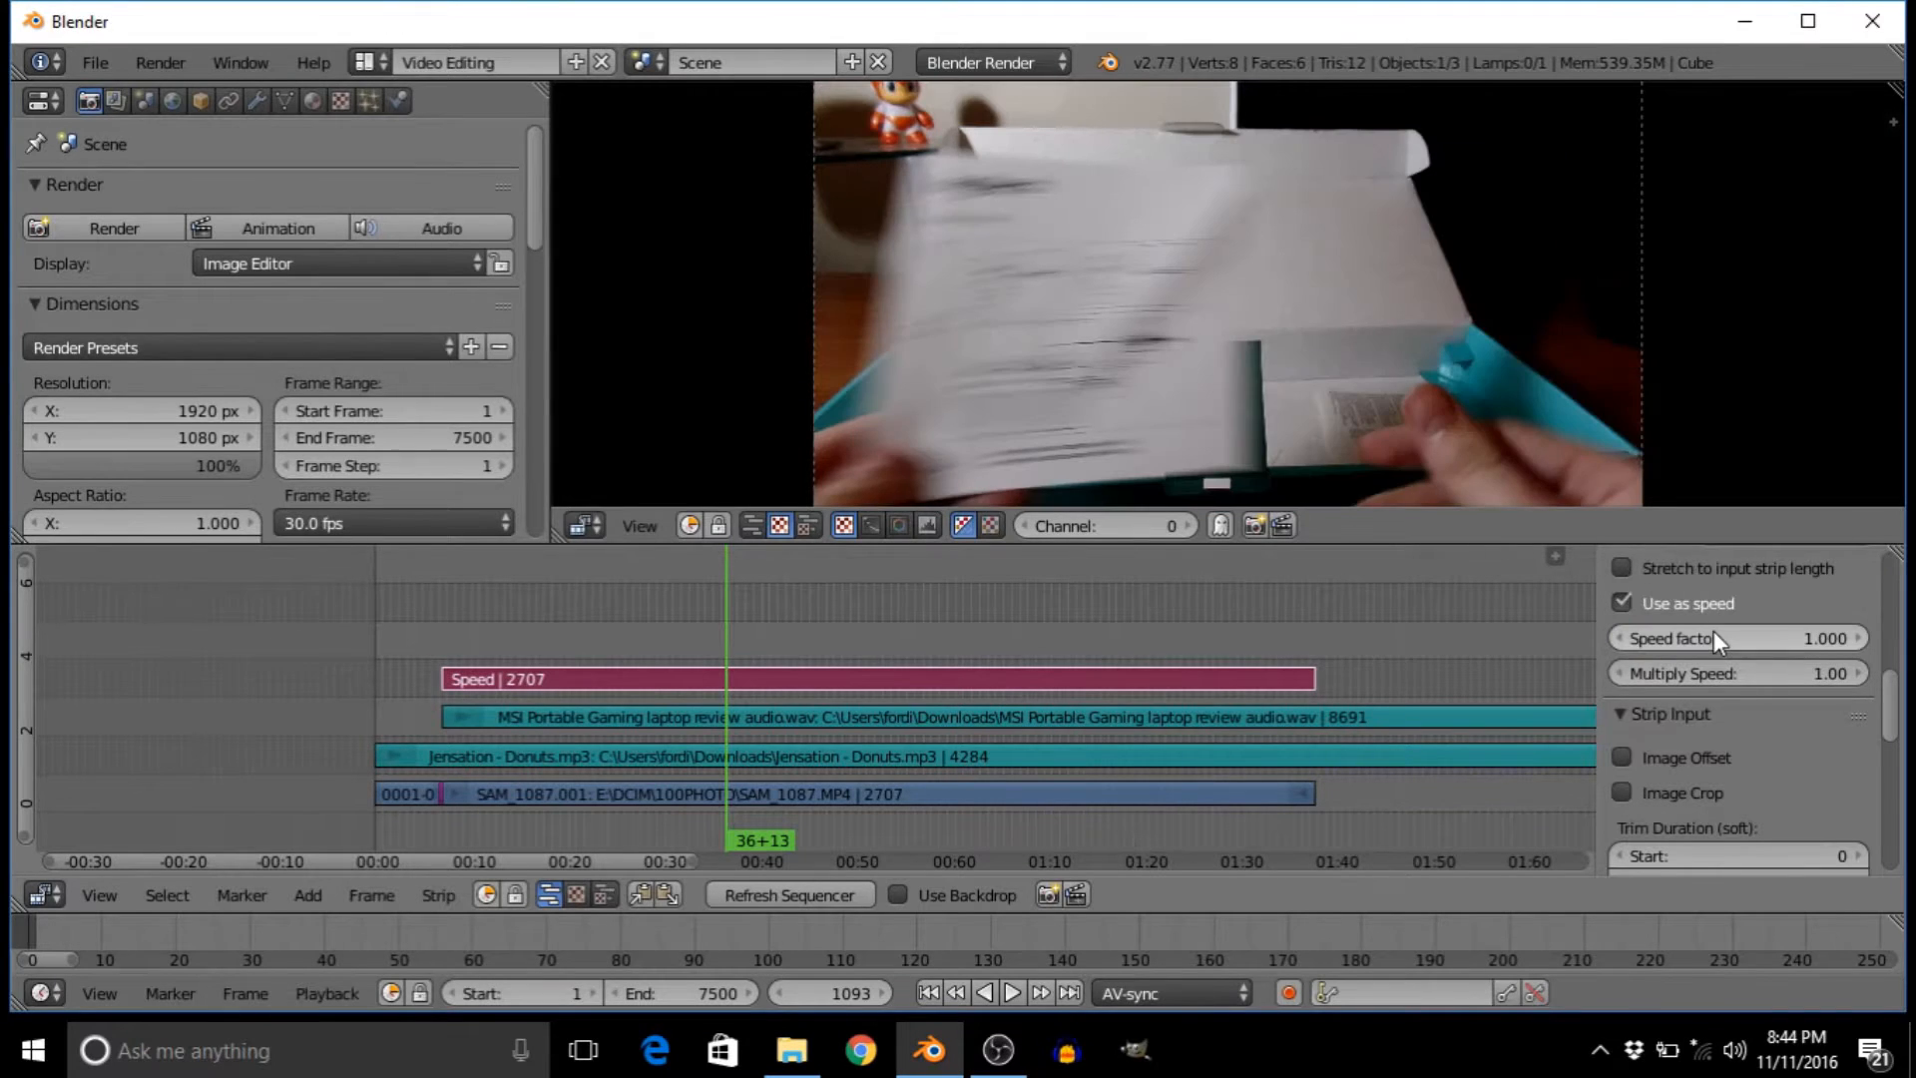
left_click(1725, 674)
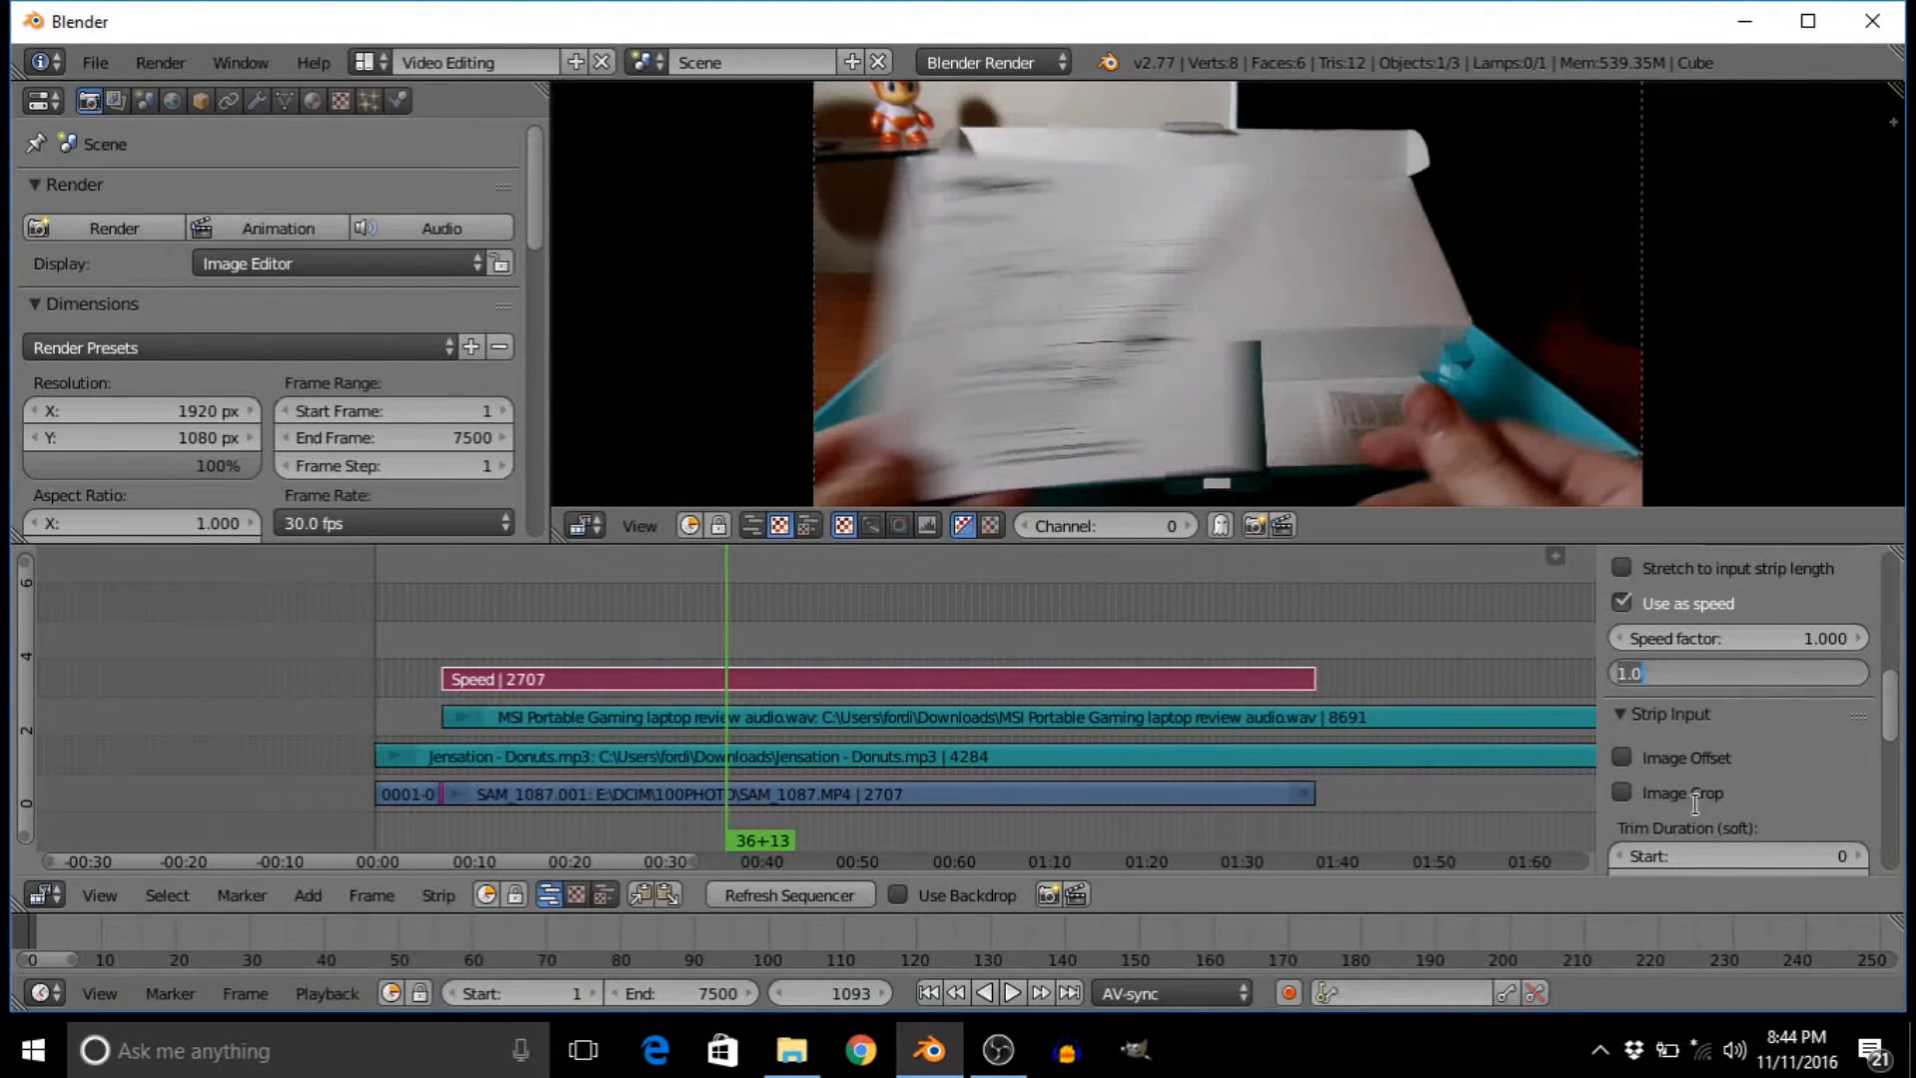
key("BackSpace")
type("5")
key("Return")
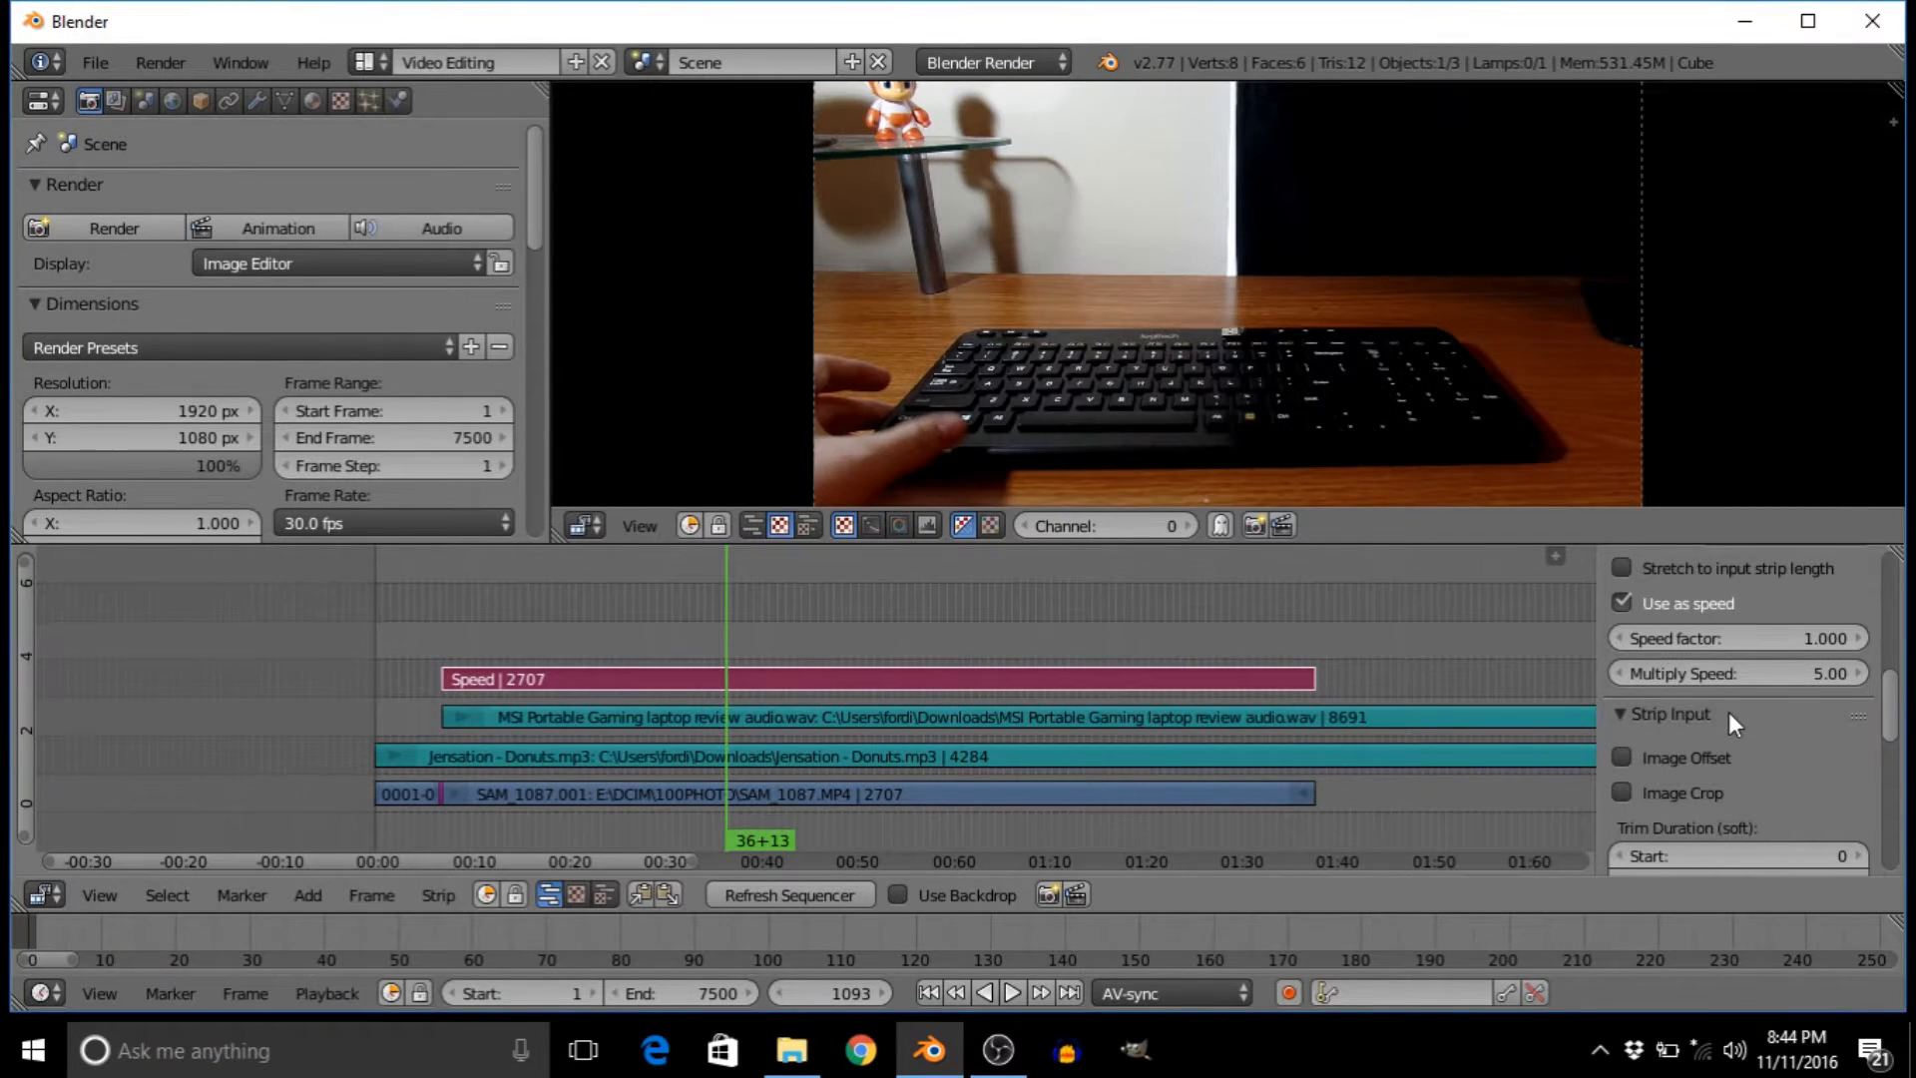
- Play back the sped-up SAM_1087 clip from frame 262, near its beginning, to check the new speed
scroll(820, 638, "up", 2)
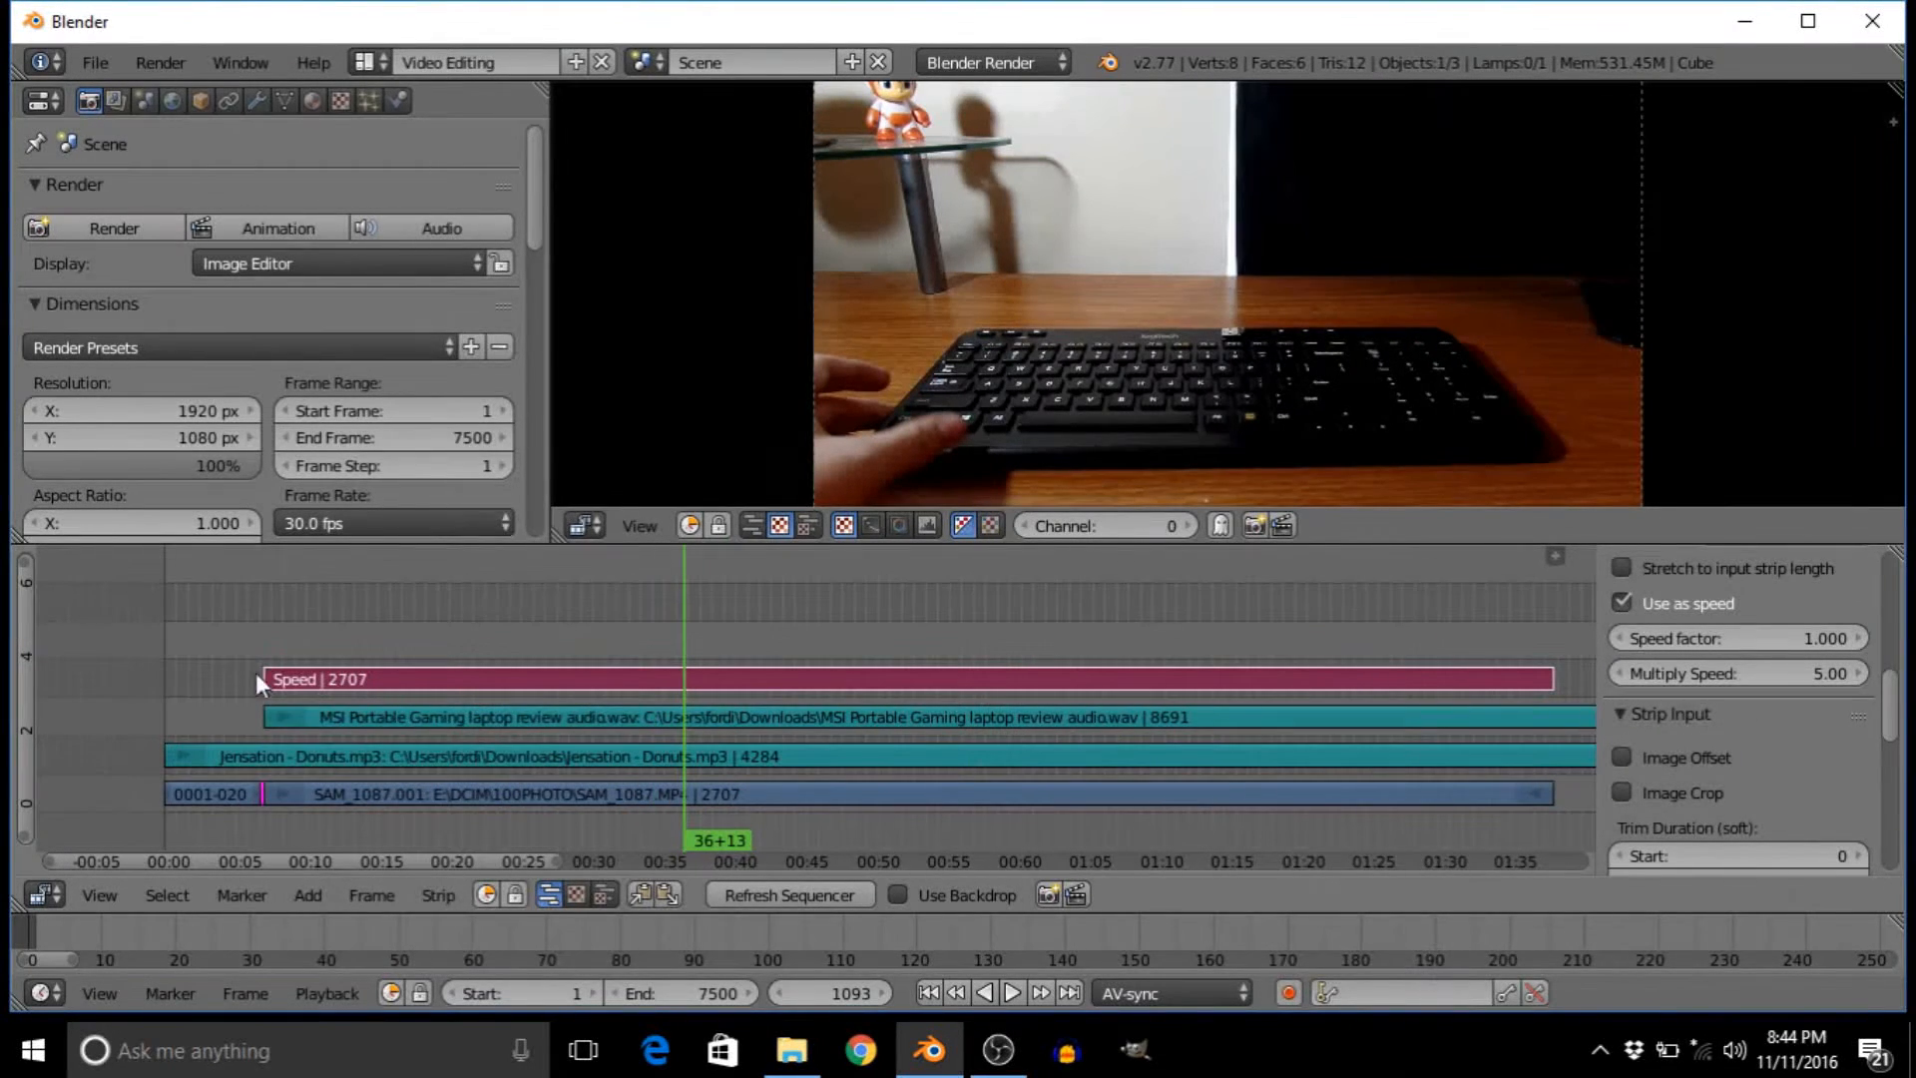
left_click_drag(252, 649, 290, 661)
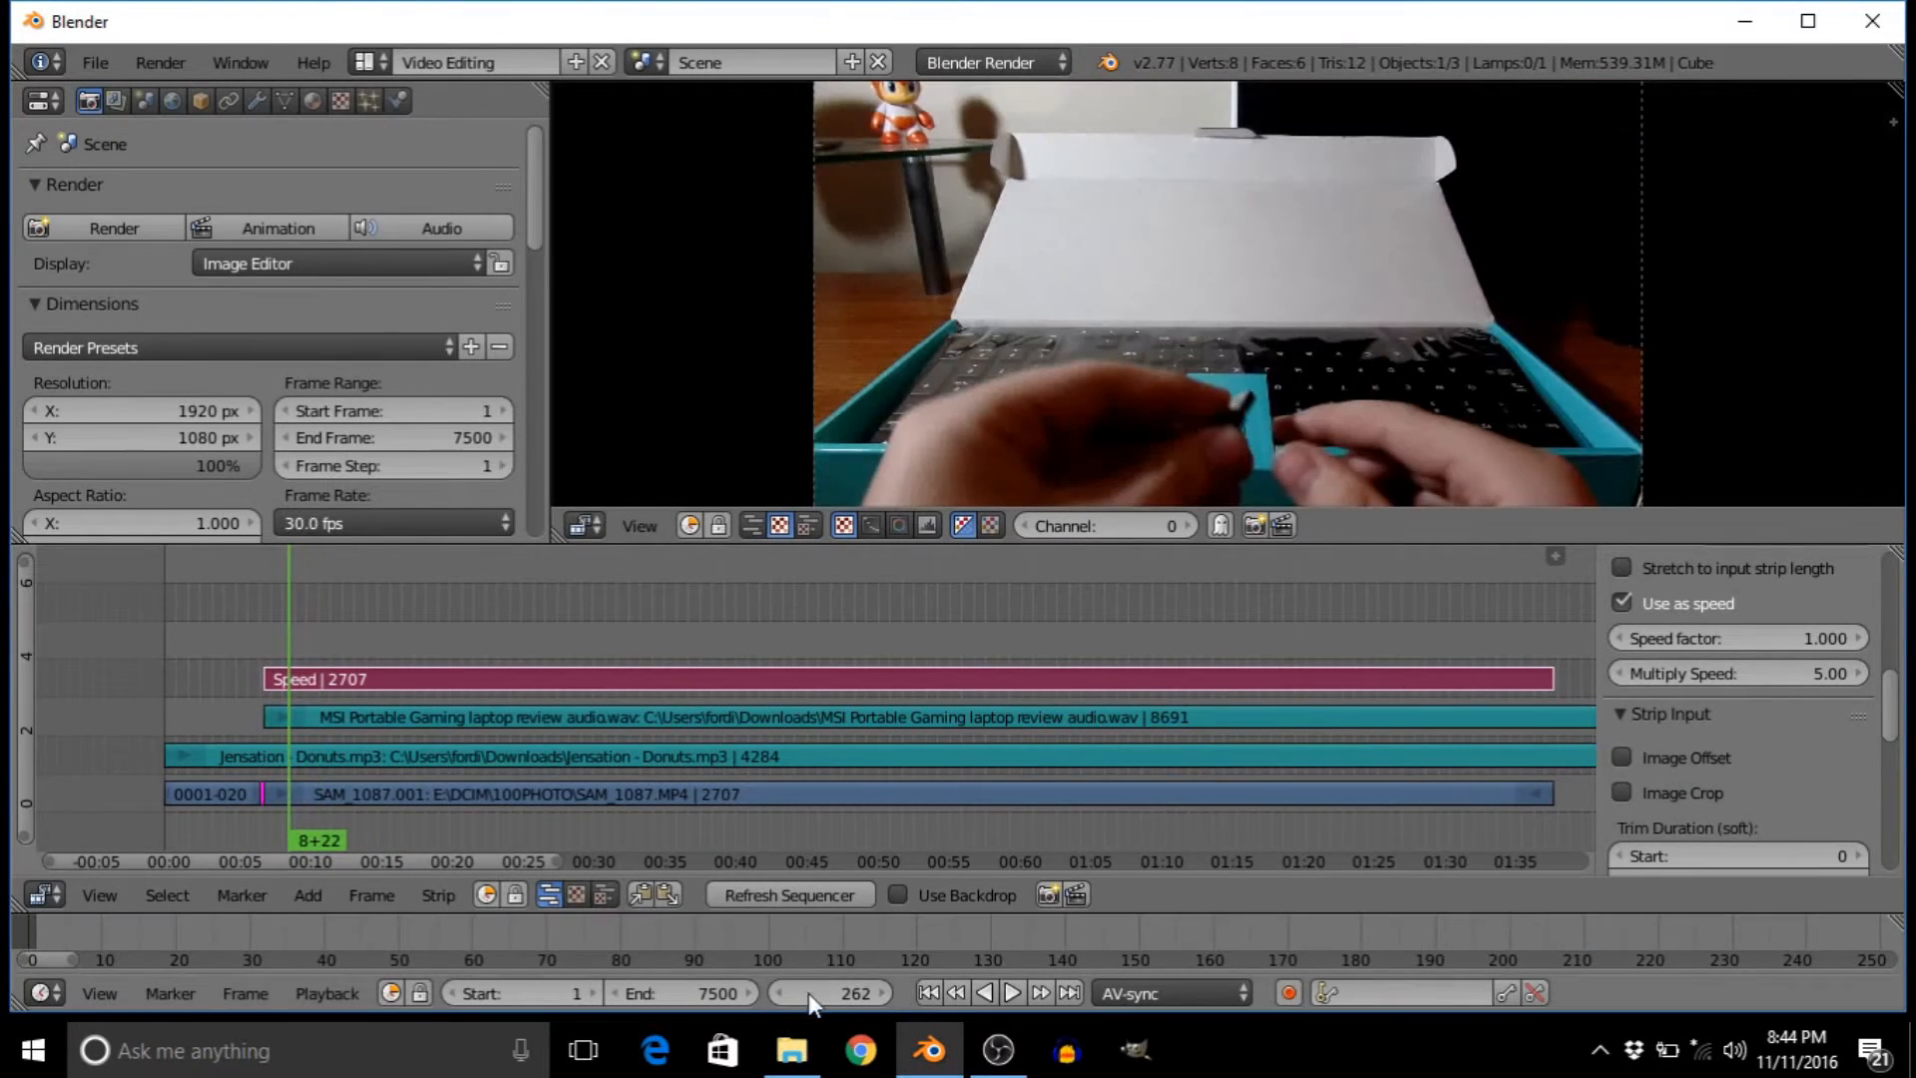
left_click(1013, 991)
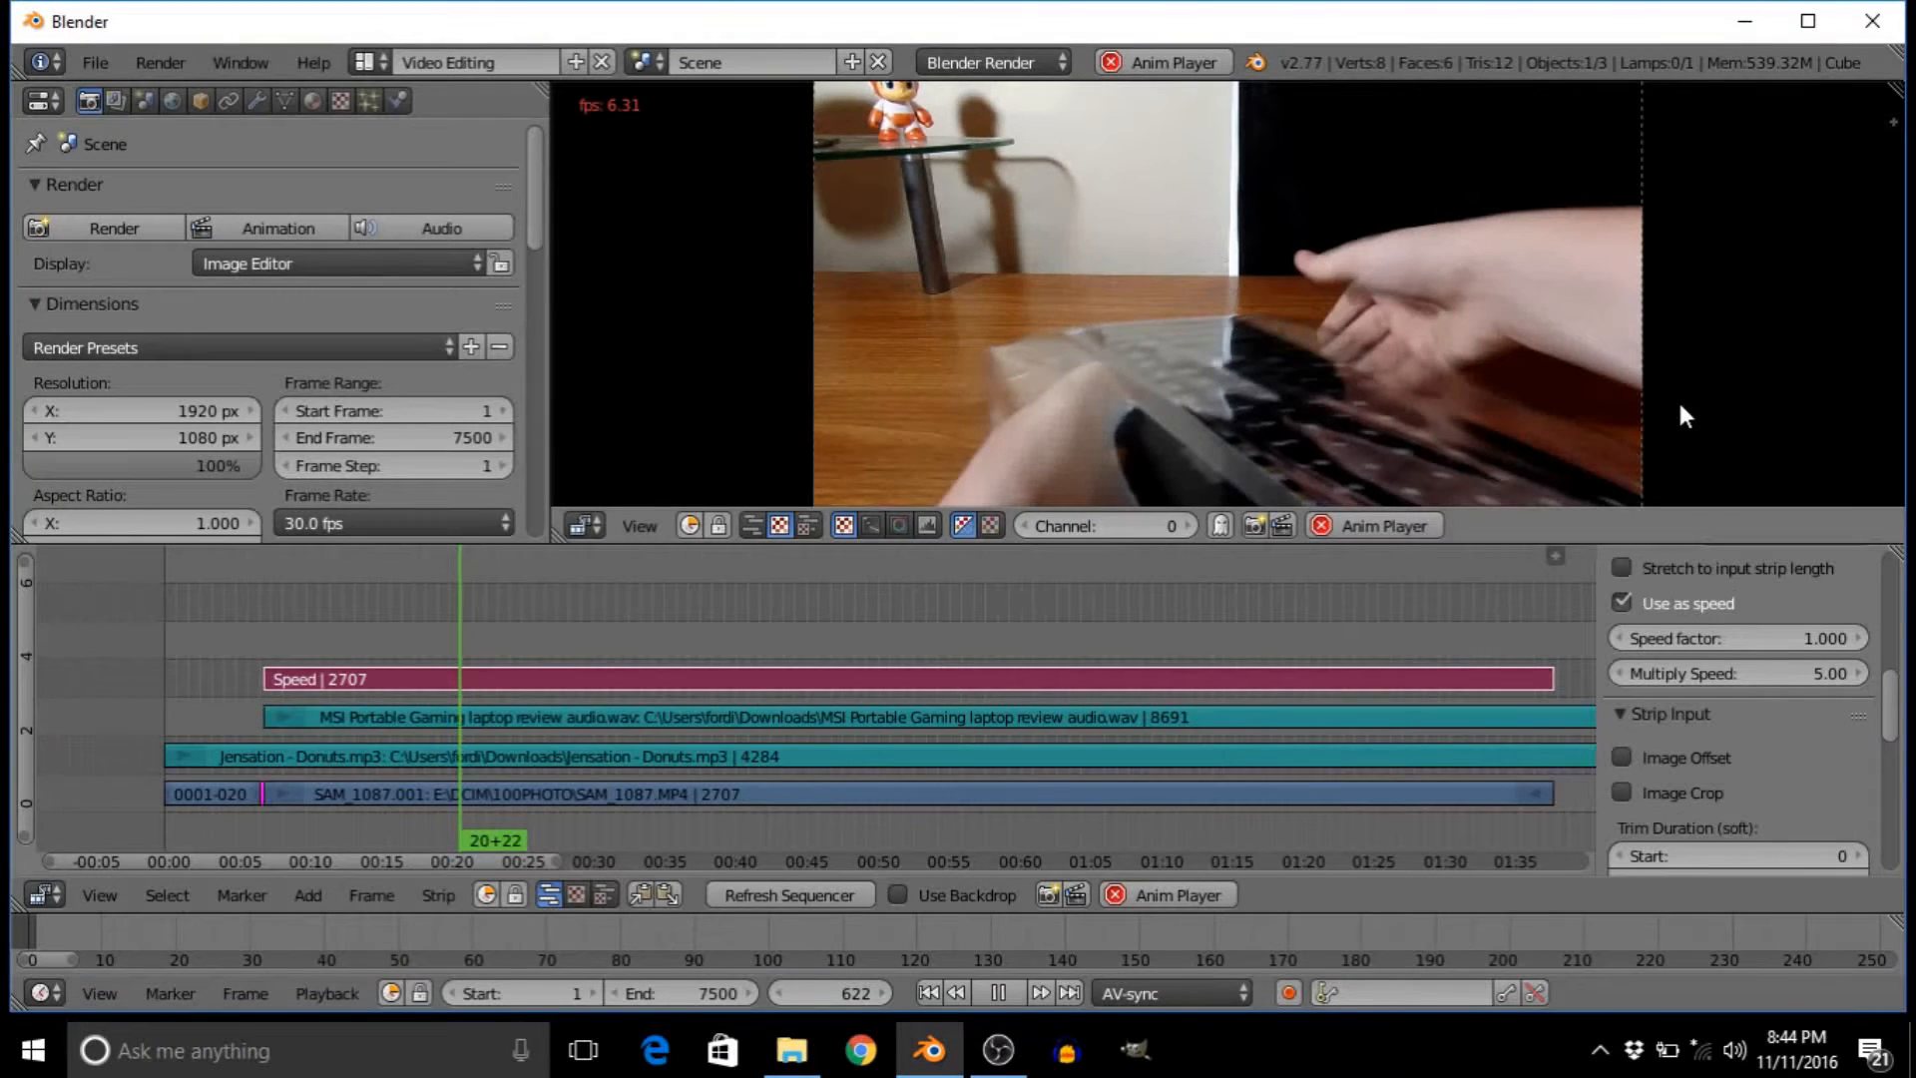
left_click(997, 992)
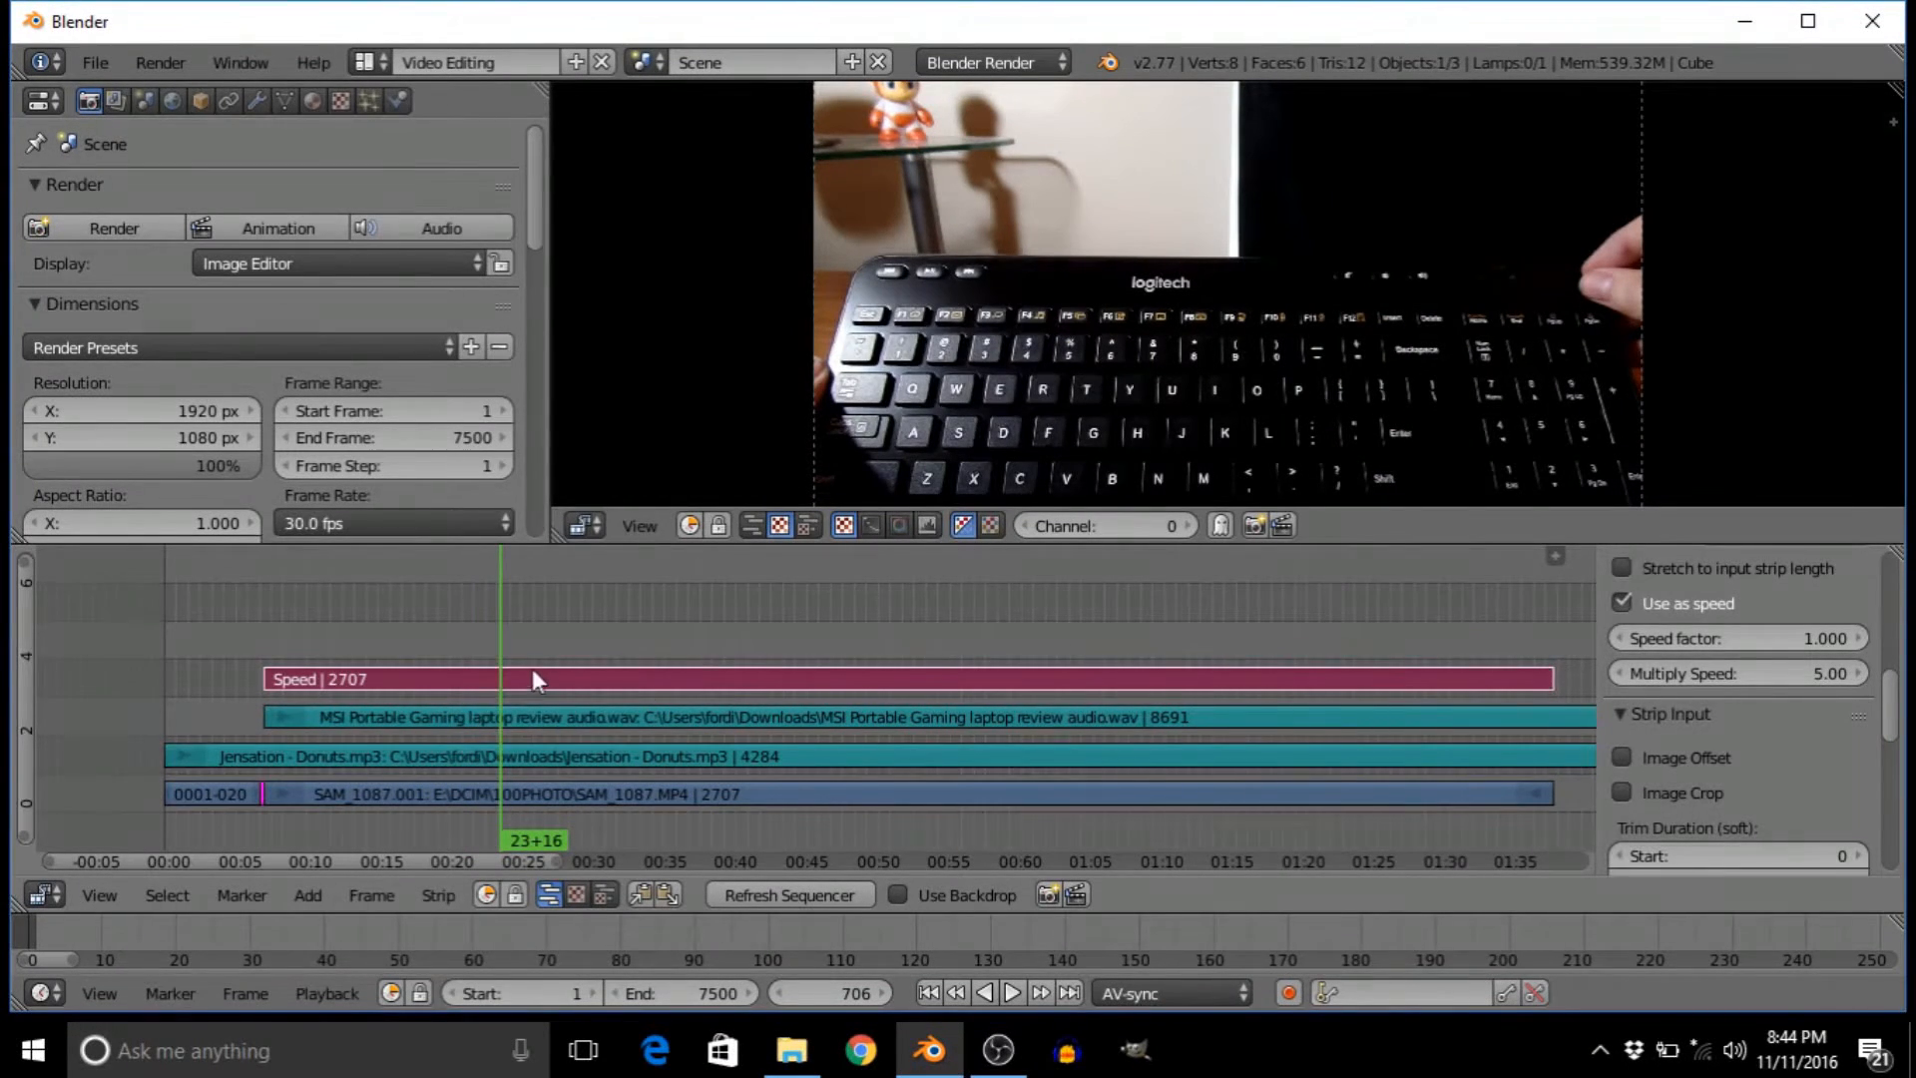
- Delete the MSI Portable Gaming laptop review audio strip from the sequence
right_click(587, 716)
key("x")
left_click(813, 710)
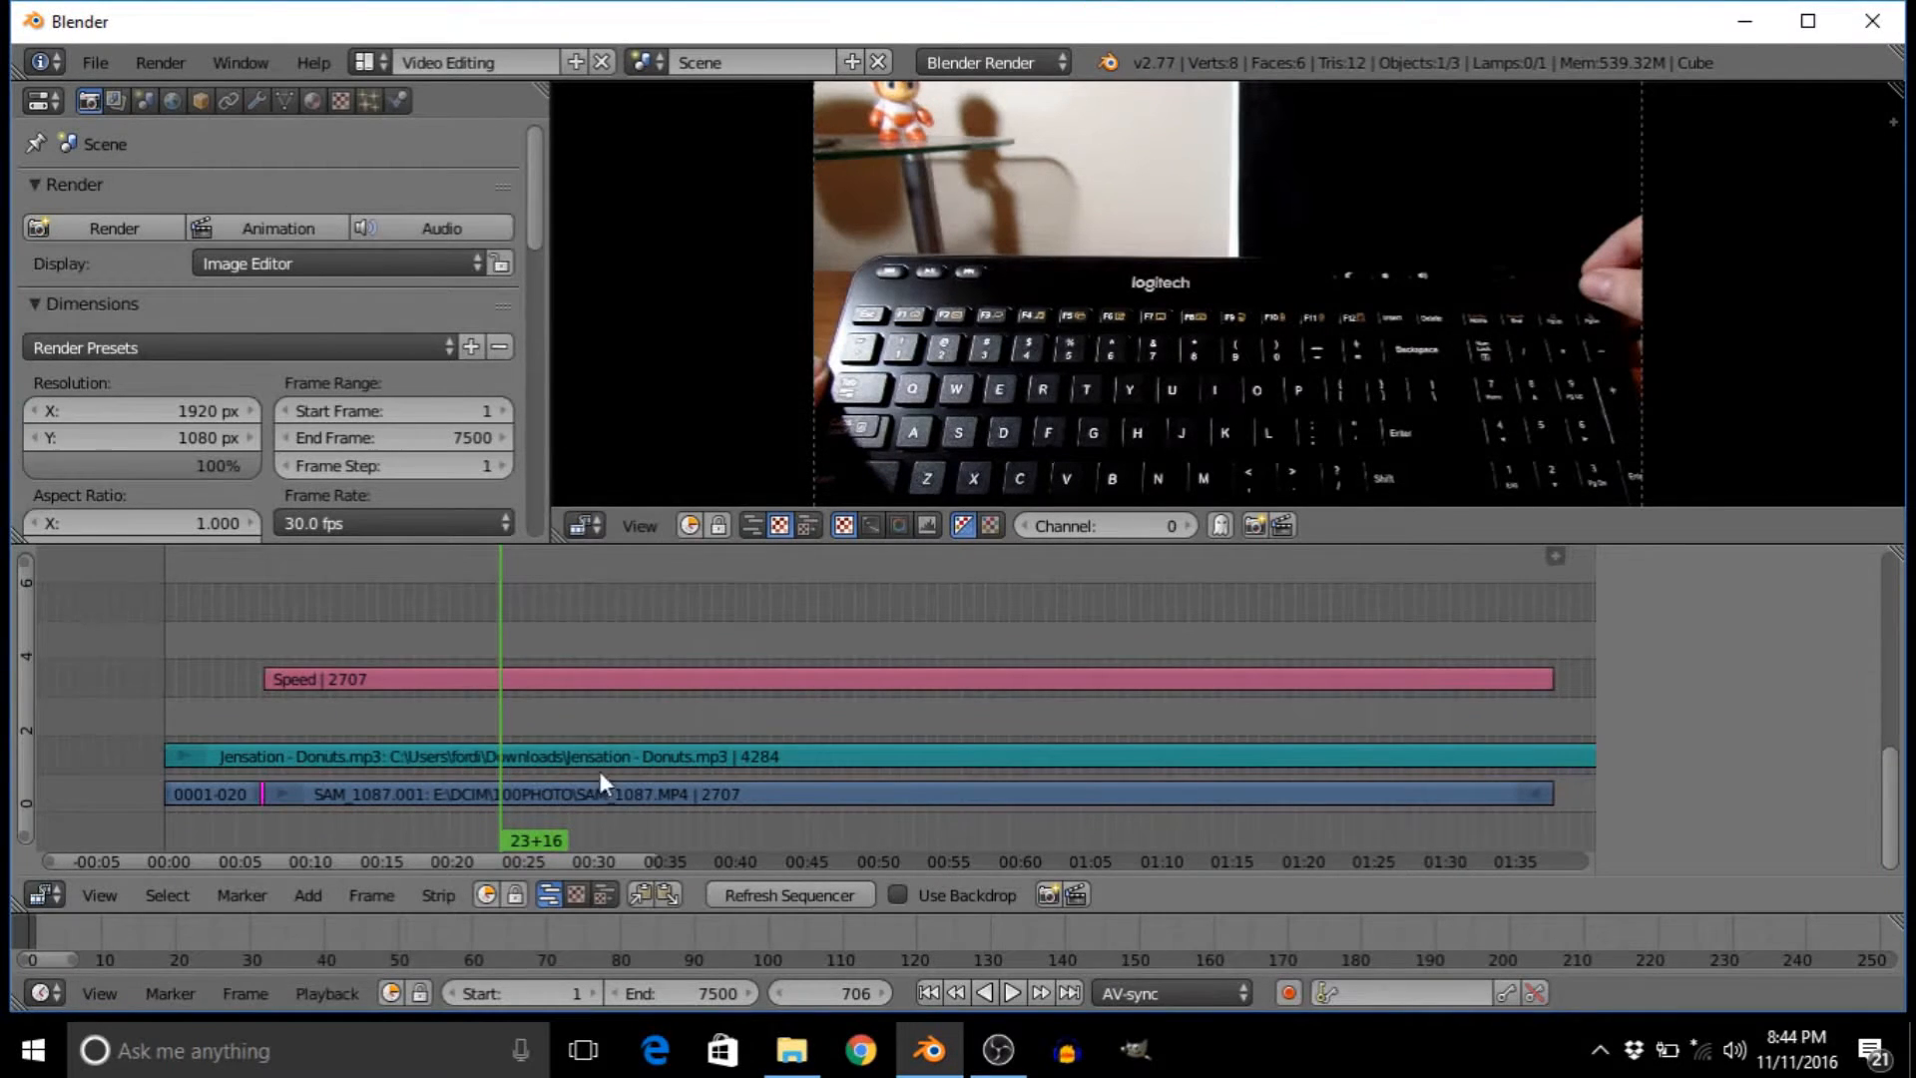
- Play back and scrub the sped-up clip to find where its motion ends, and place the playhead at frame 752
scroll(569, 728, "up", 2)
key("alt+a")
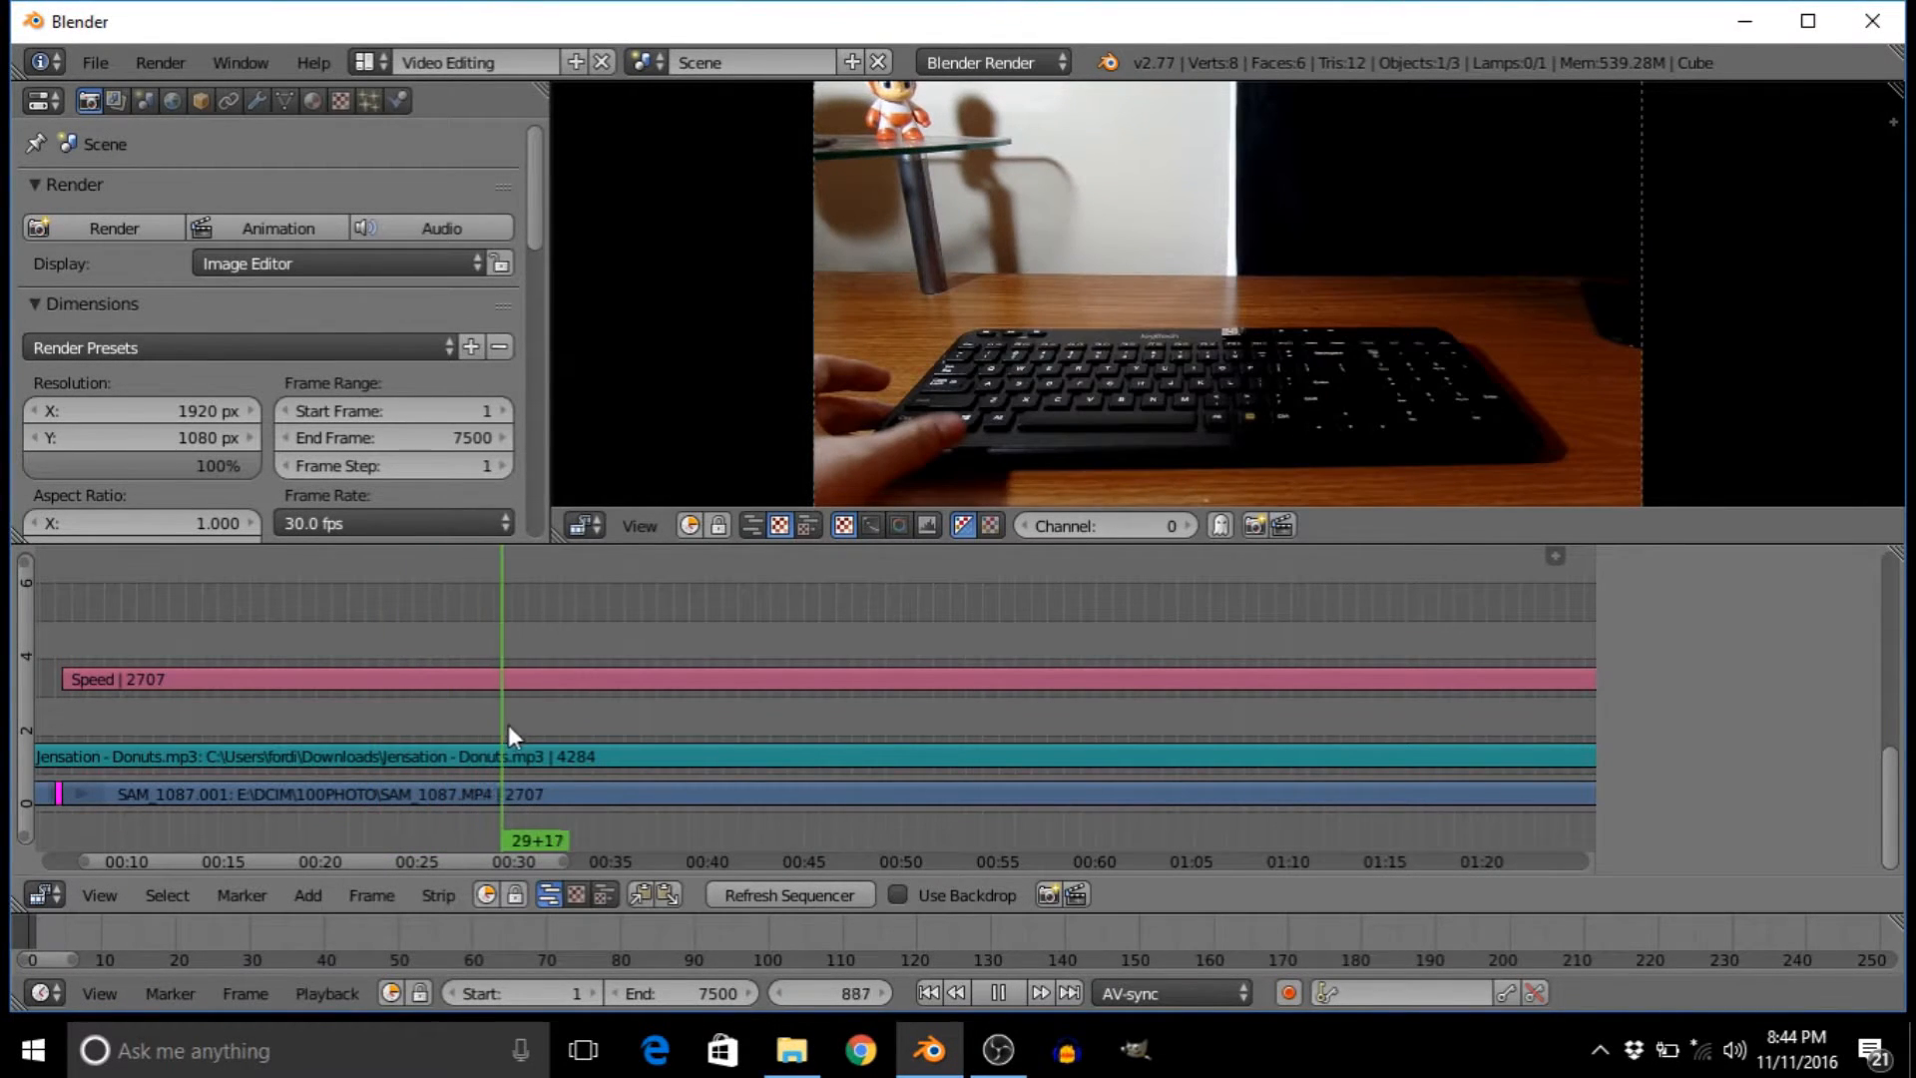
left_click_drag(810, 703, 744, 686)
scroll(758, 685, "down", 3)
scroll(766, 680, "down", 2)
left_click_drag(1117, 716, 650, 757)
scroll(657, 751, "up", 4)
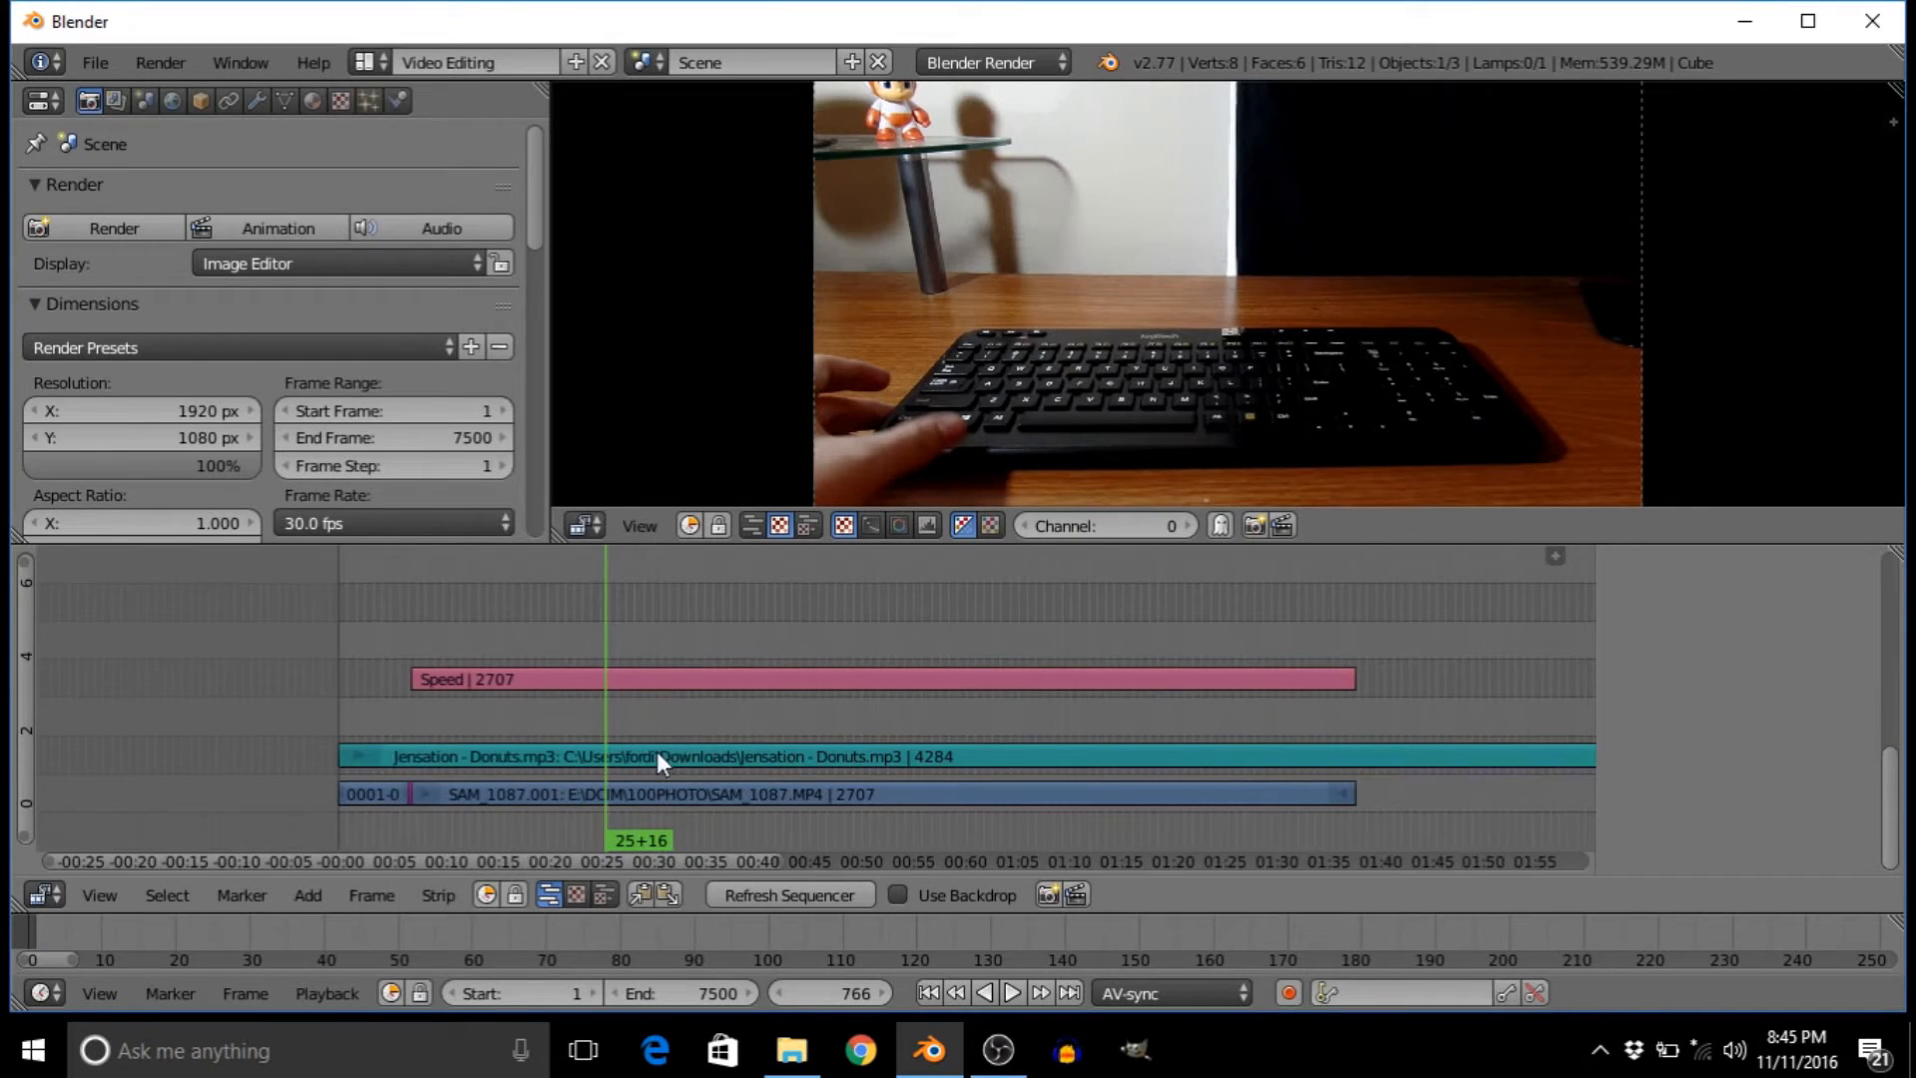
middle_click_drag(655, 746, 1049, 662)
scroll(1169, 691, "up", 3)
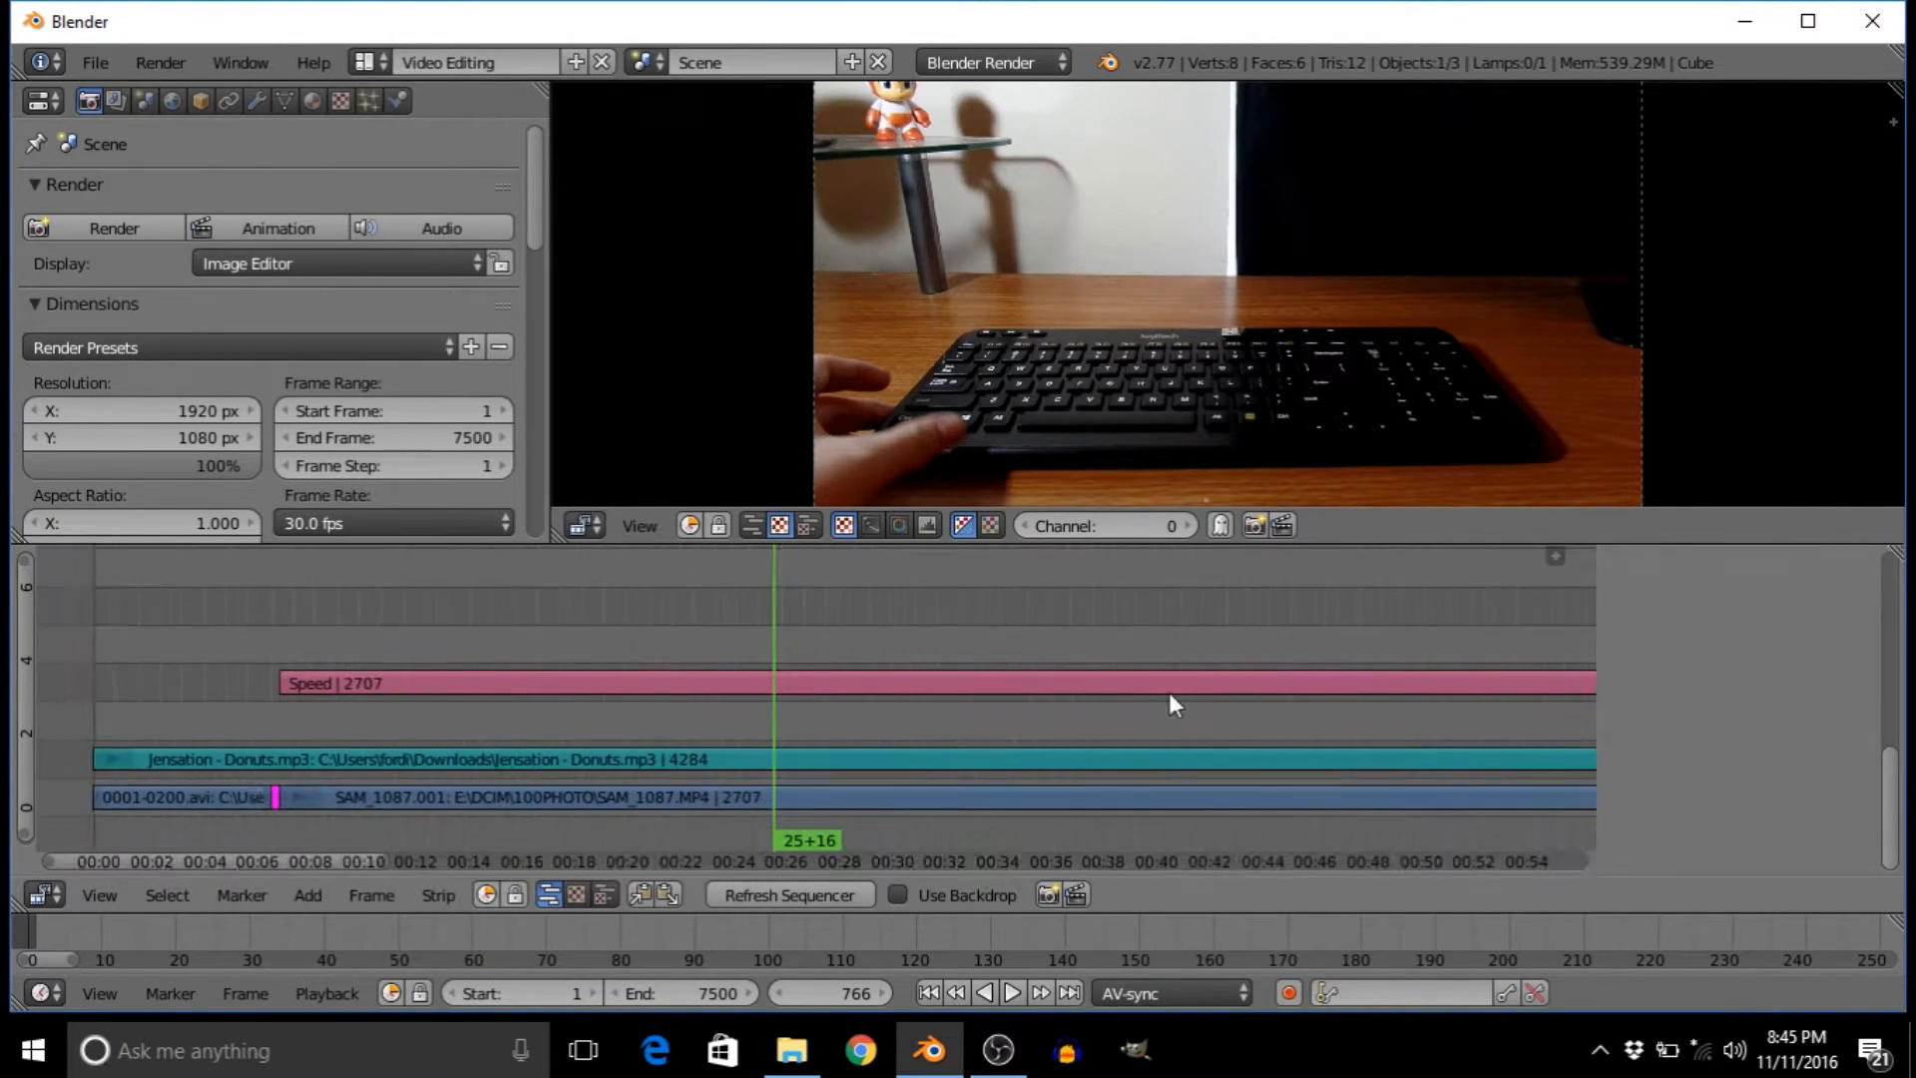
middle_click_drag(769, 729, 1029, 689)
left_click_drag(955, 841, 984, 838)
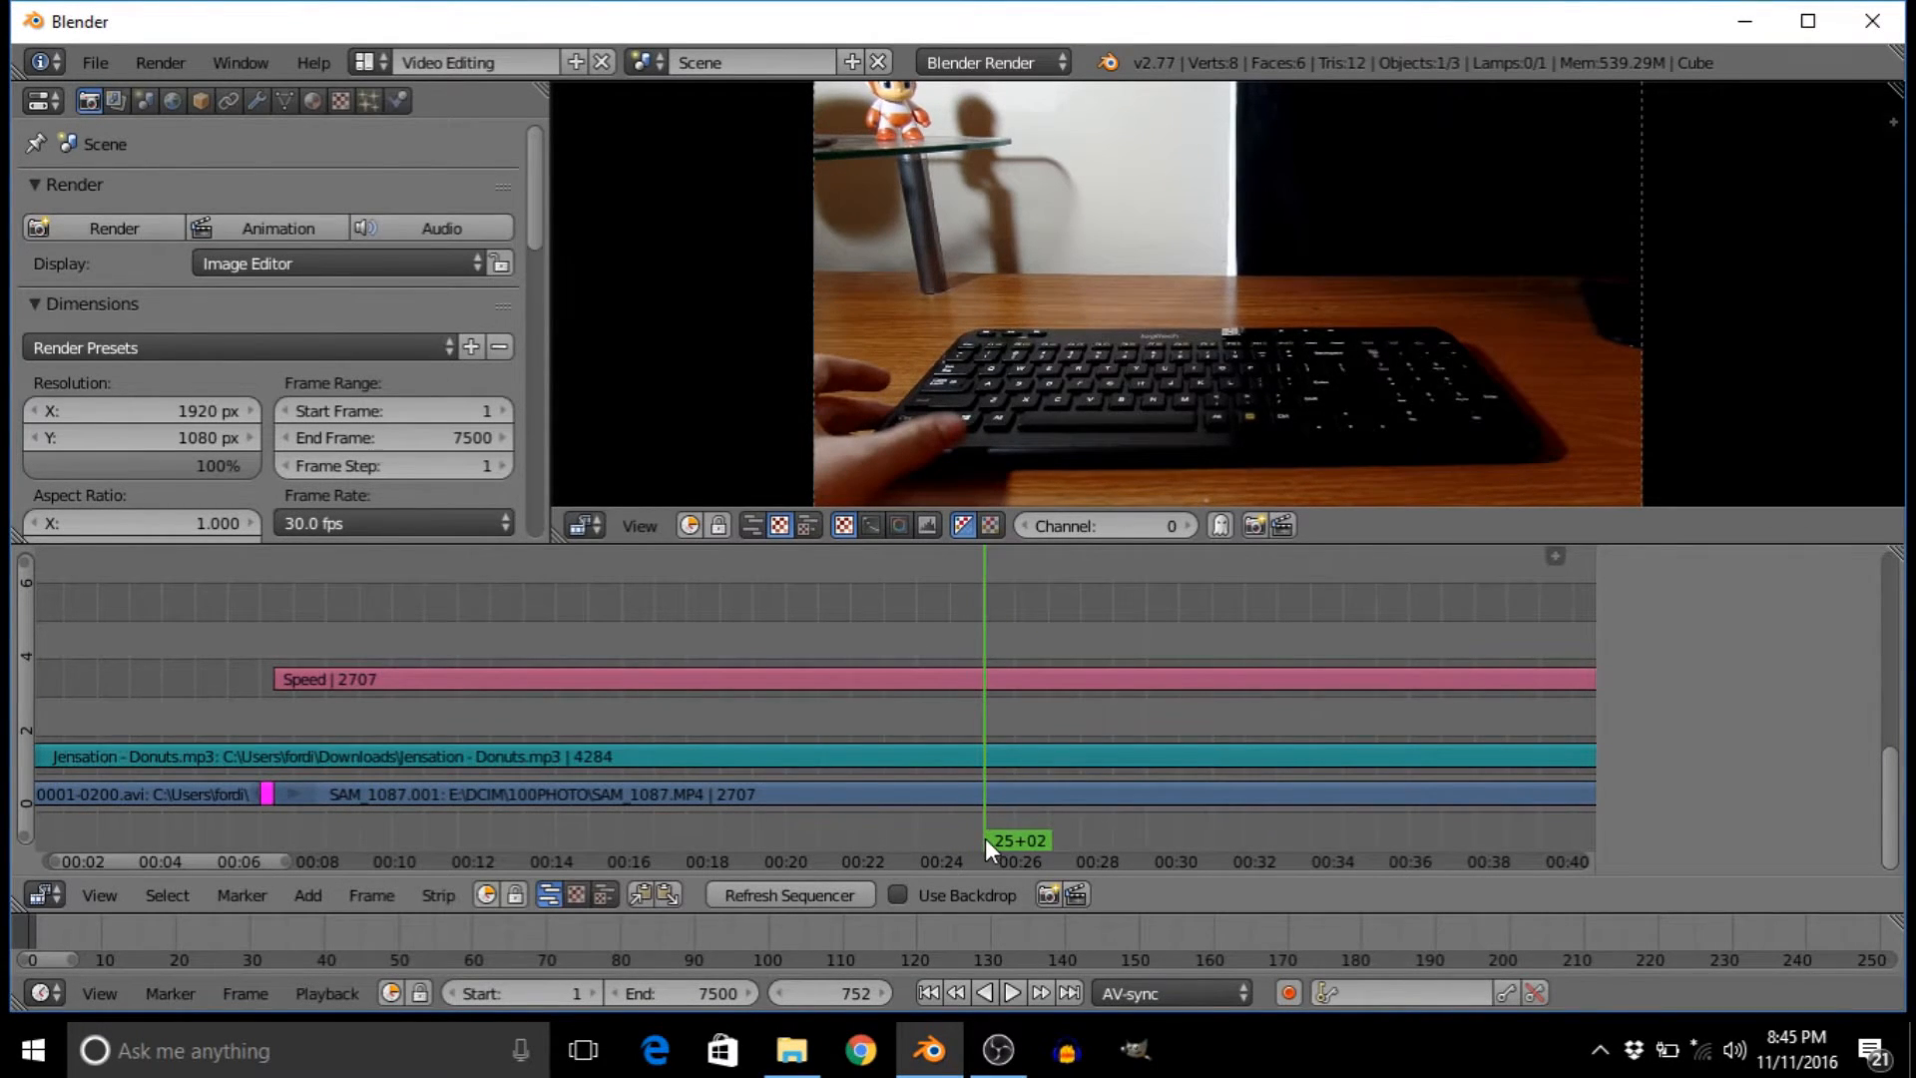
- Soft-cut the SAM_1087 clip at frame 752 and delete the remaining part after the cut
right_click(1049, 795)
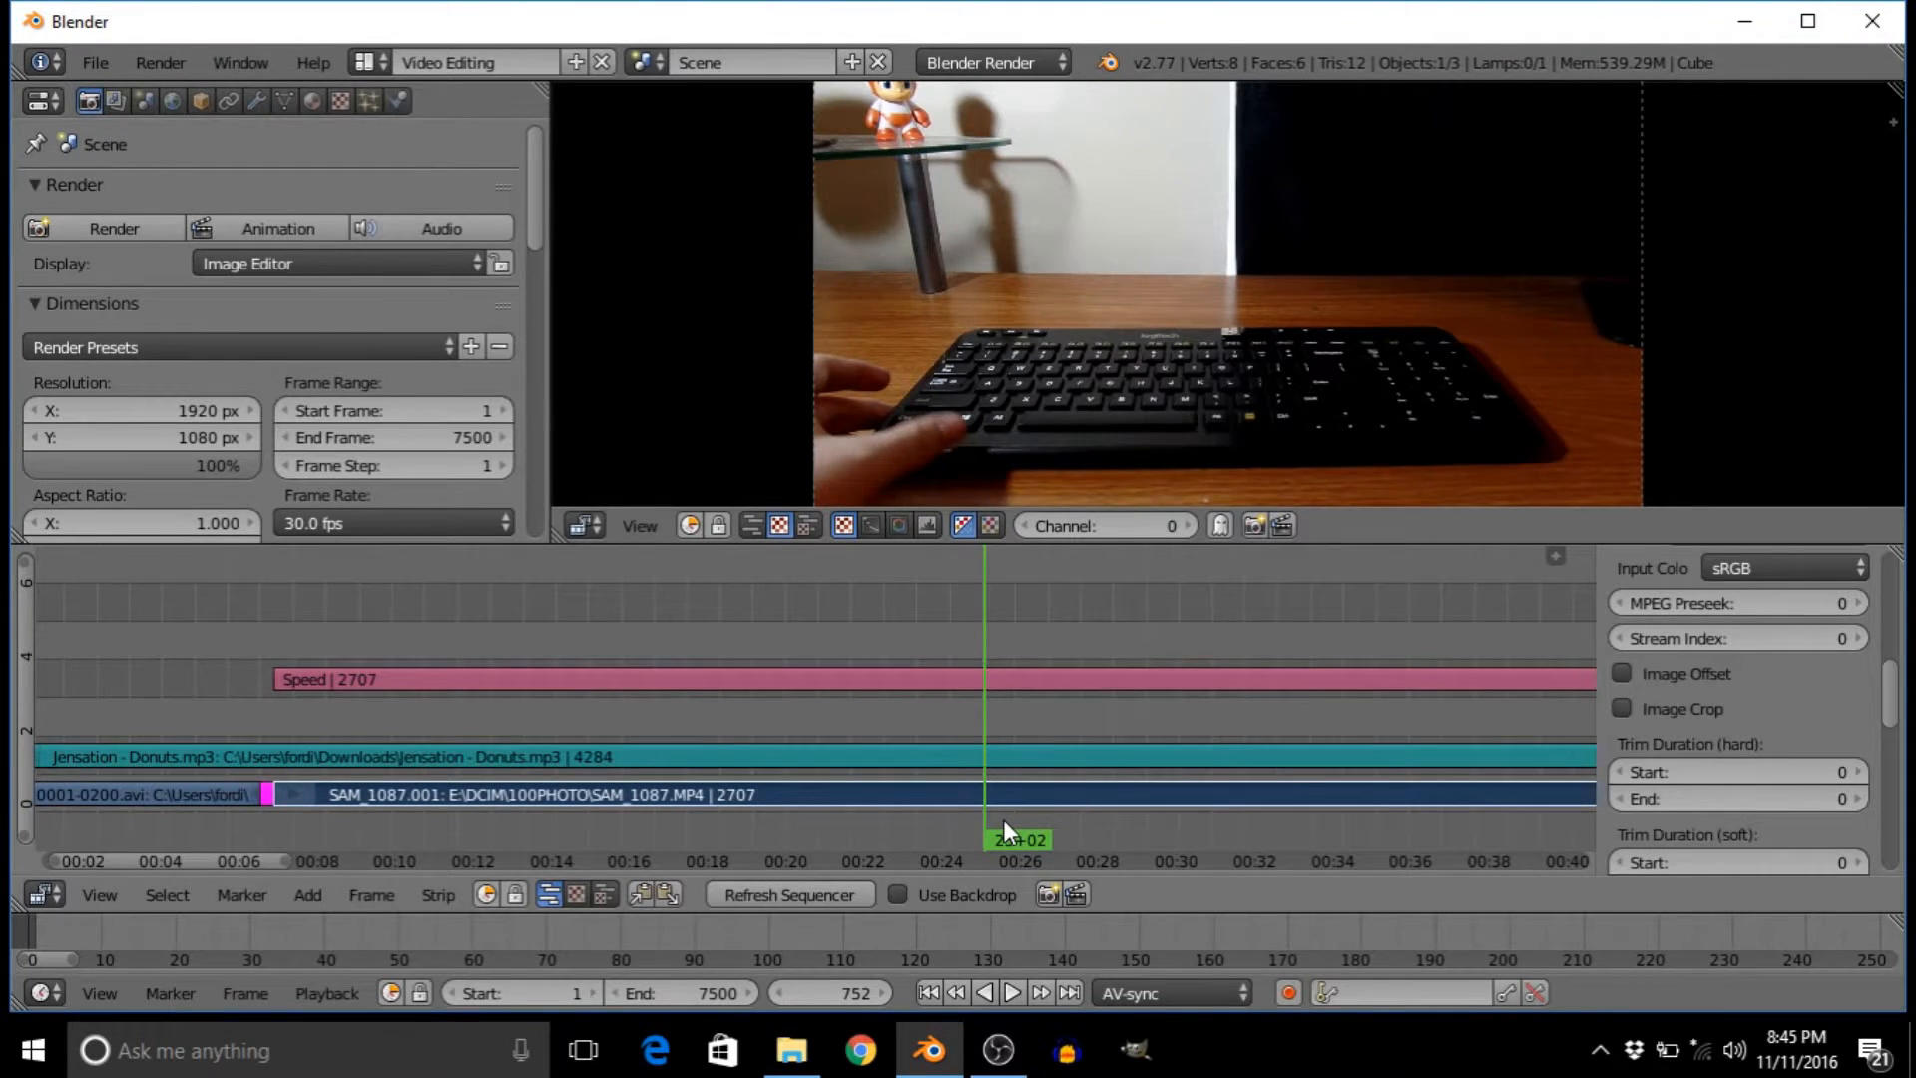
left_click(451, 884)
left_click(437, 894)
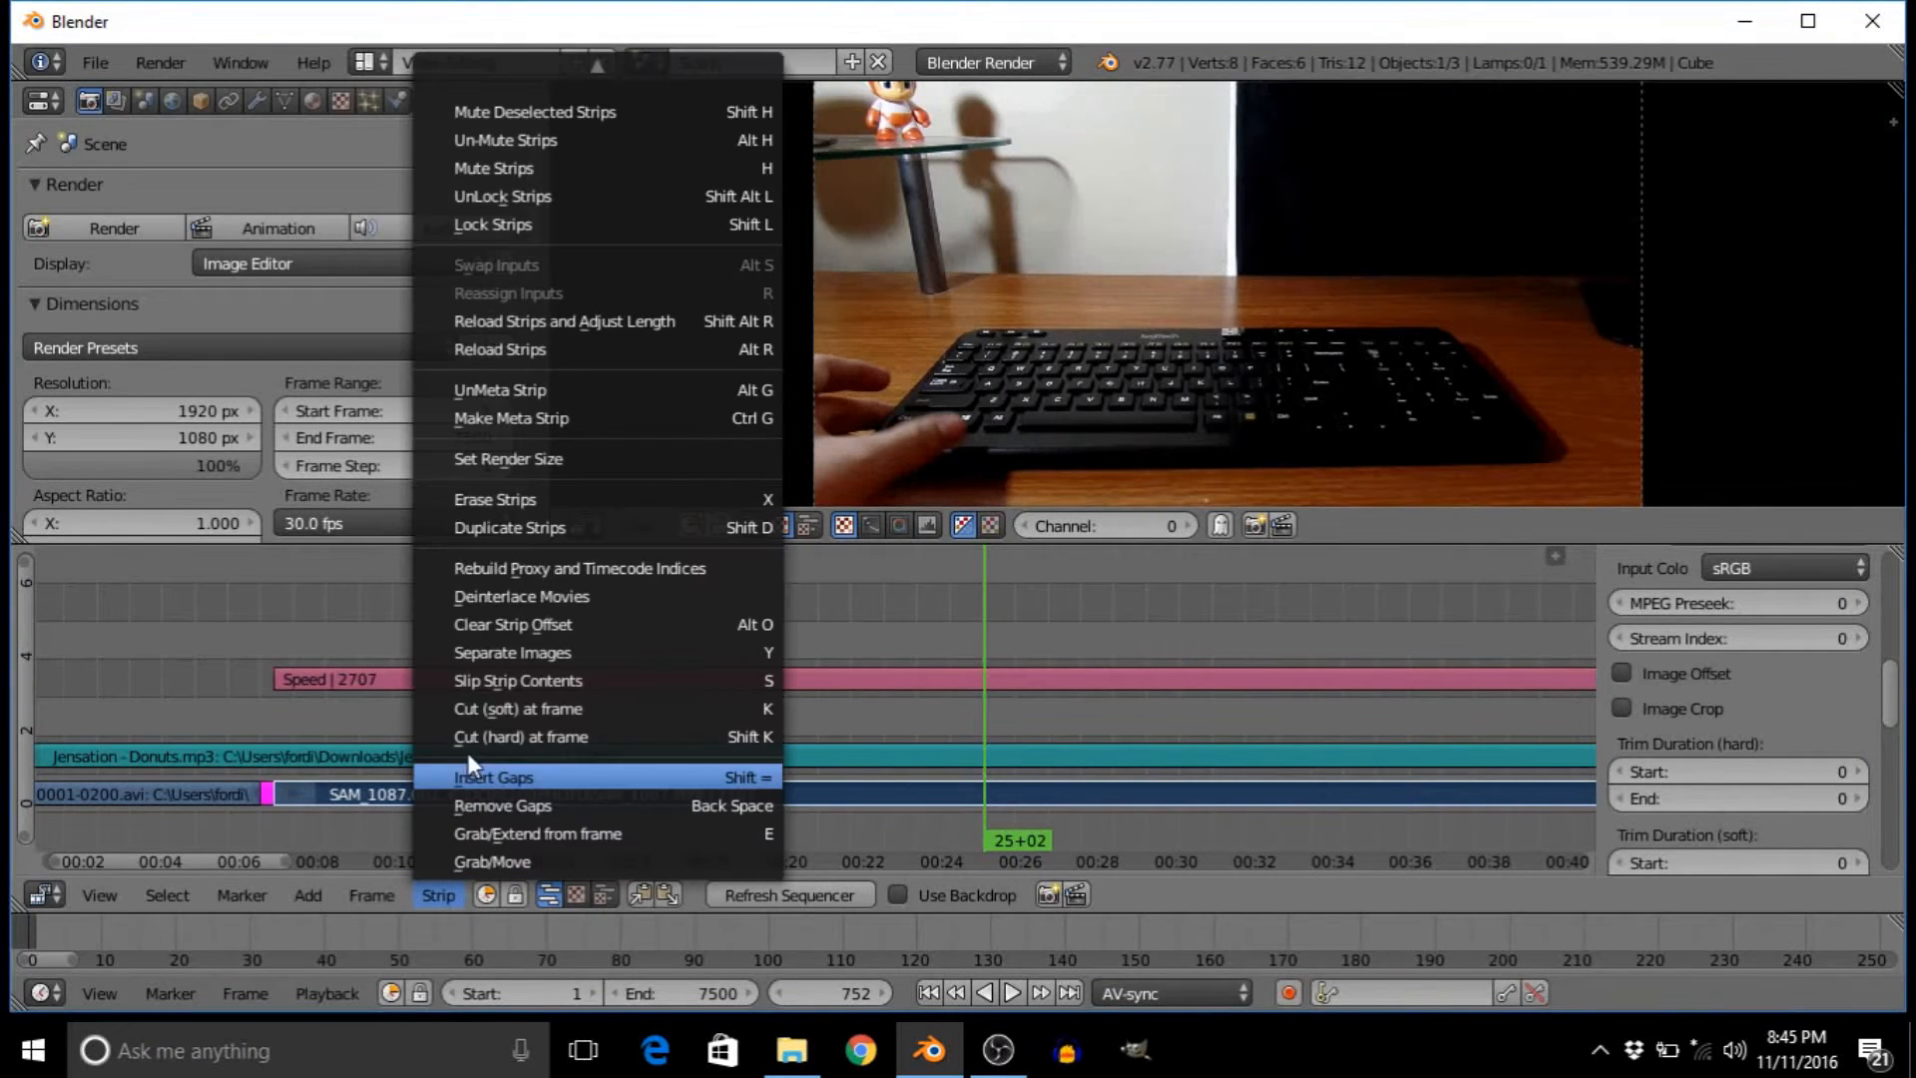
left_click(529, 710)
left_click(1171, 798)
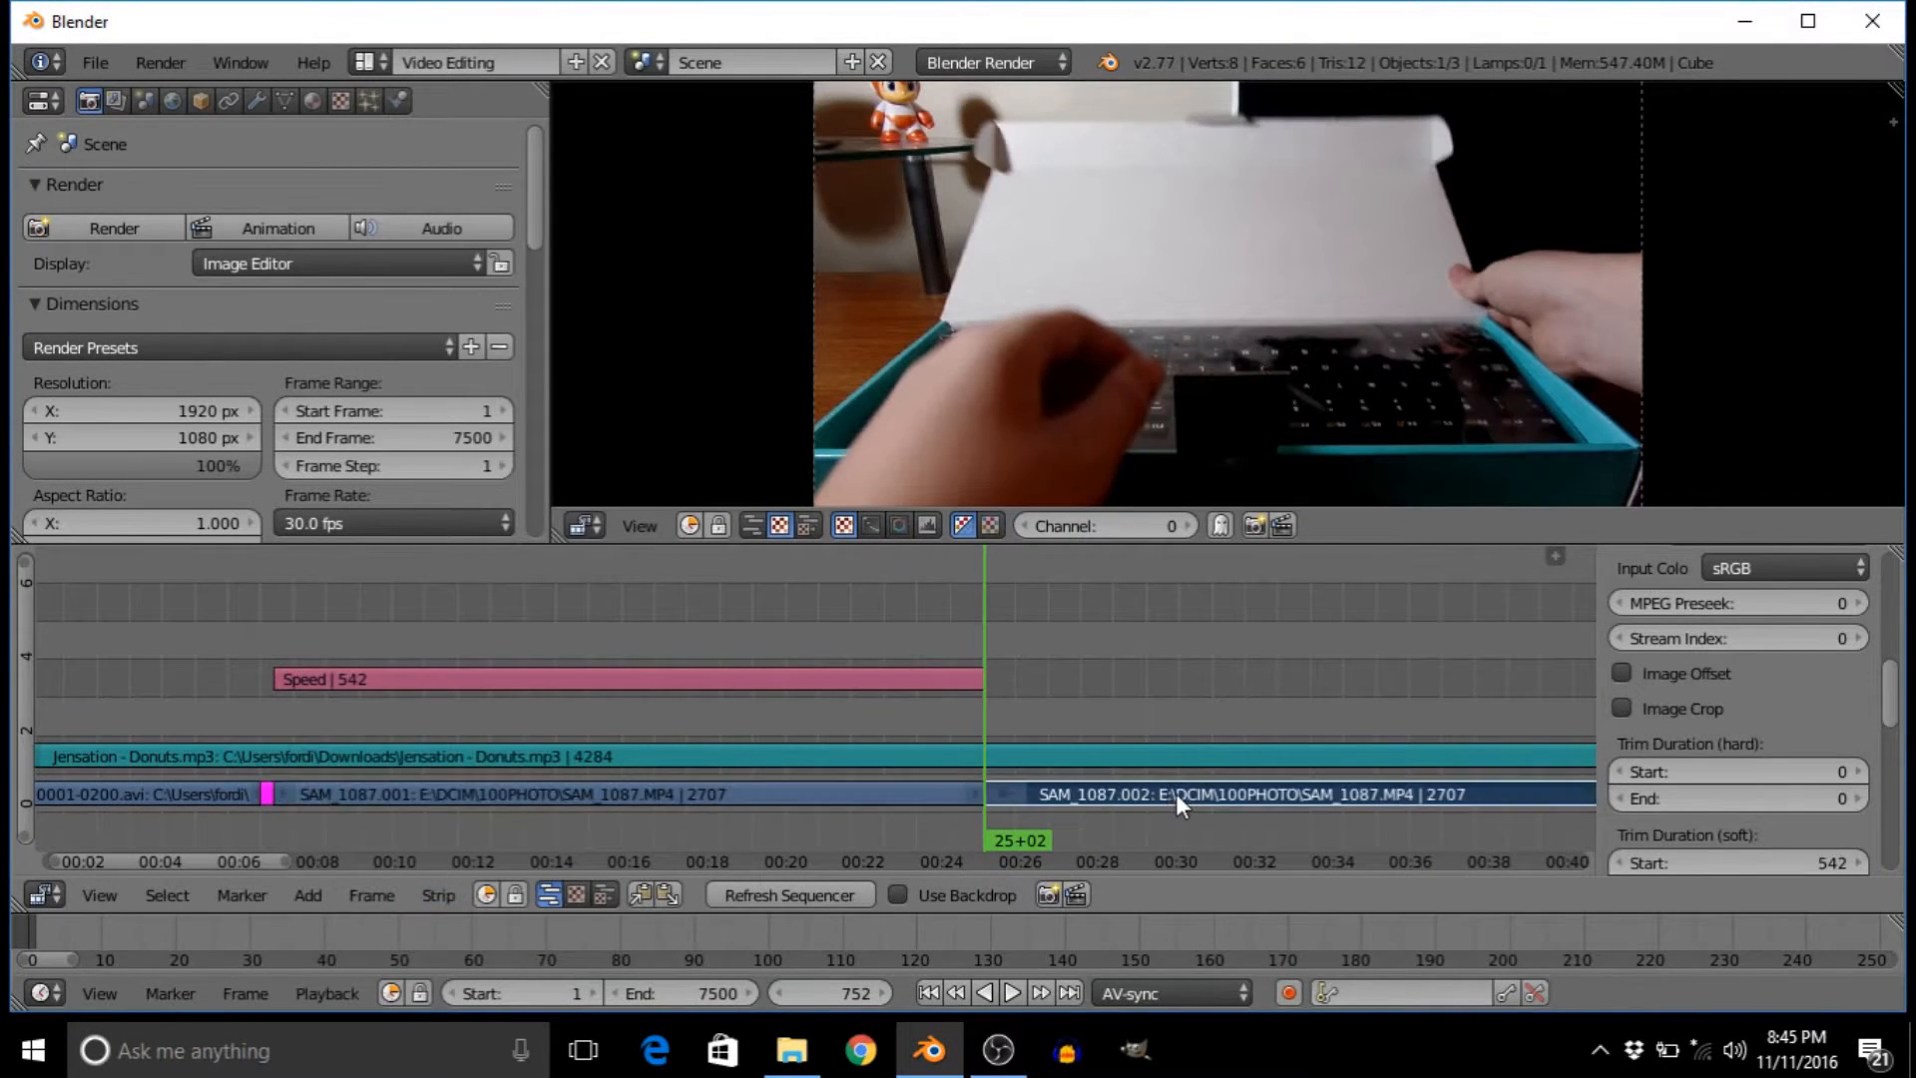
left_click(1158, 675)
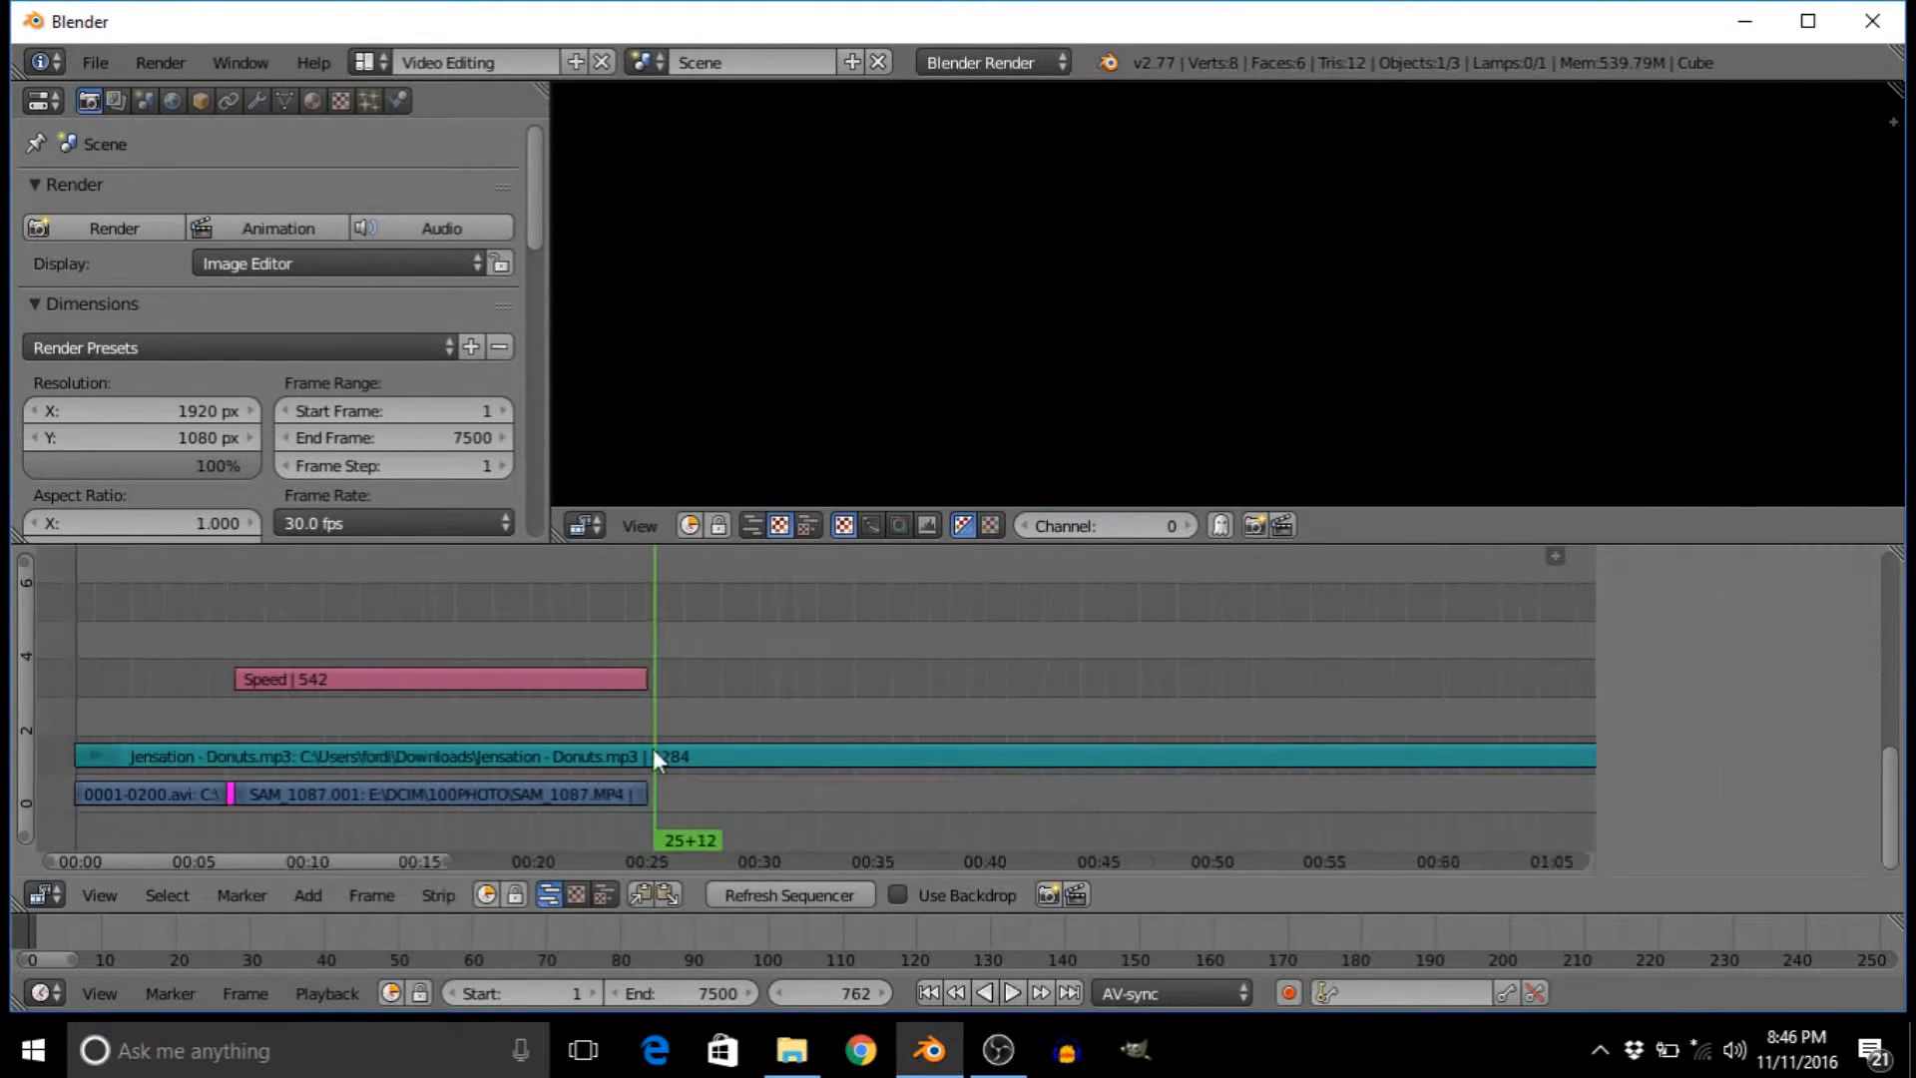
- Place the playhead at frame 752, at the end of the shortened clip, and add the SAM_0485.MP4 video there from the file explorer
scroll(578, 757, "up", 3)
middle_click_drag(635, 689, 1114, 695)
left_click_drag(619, 728, 1085, 743)
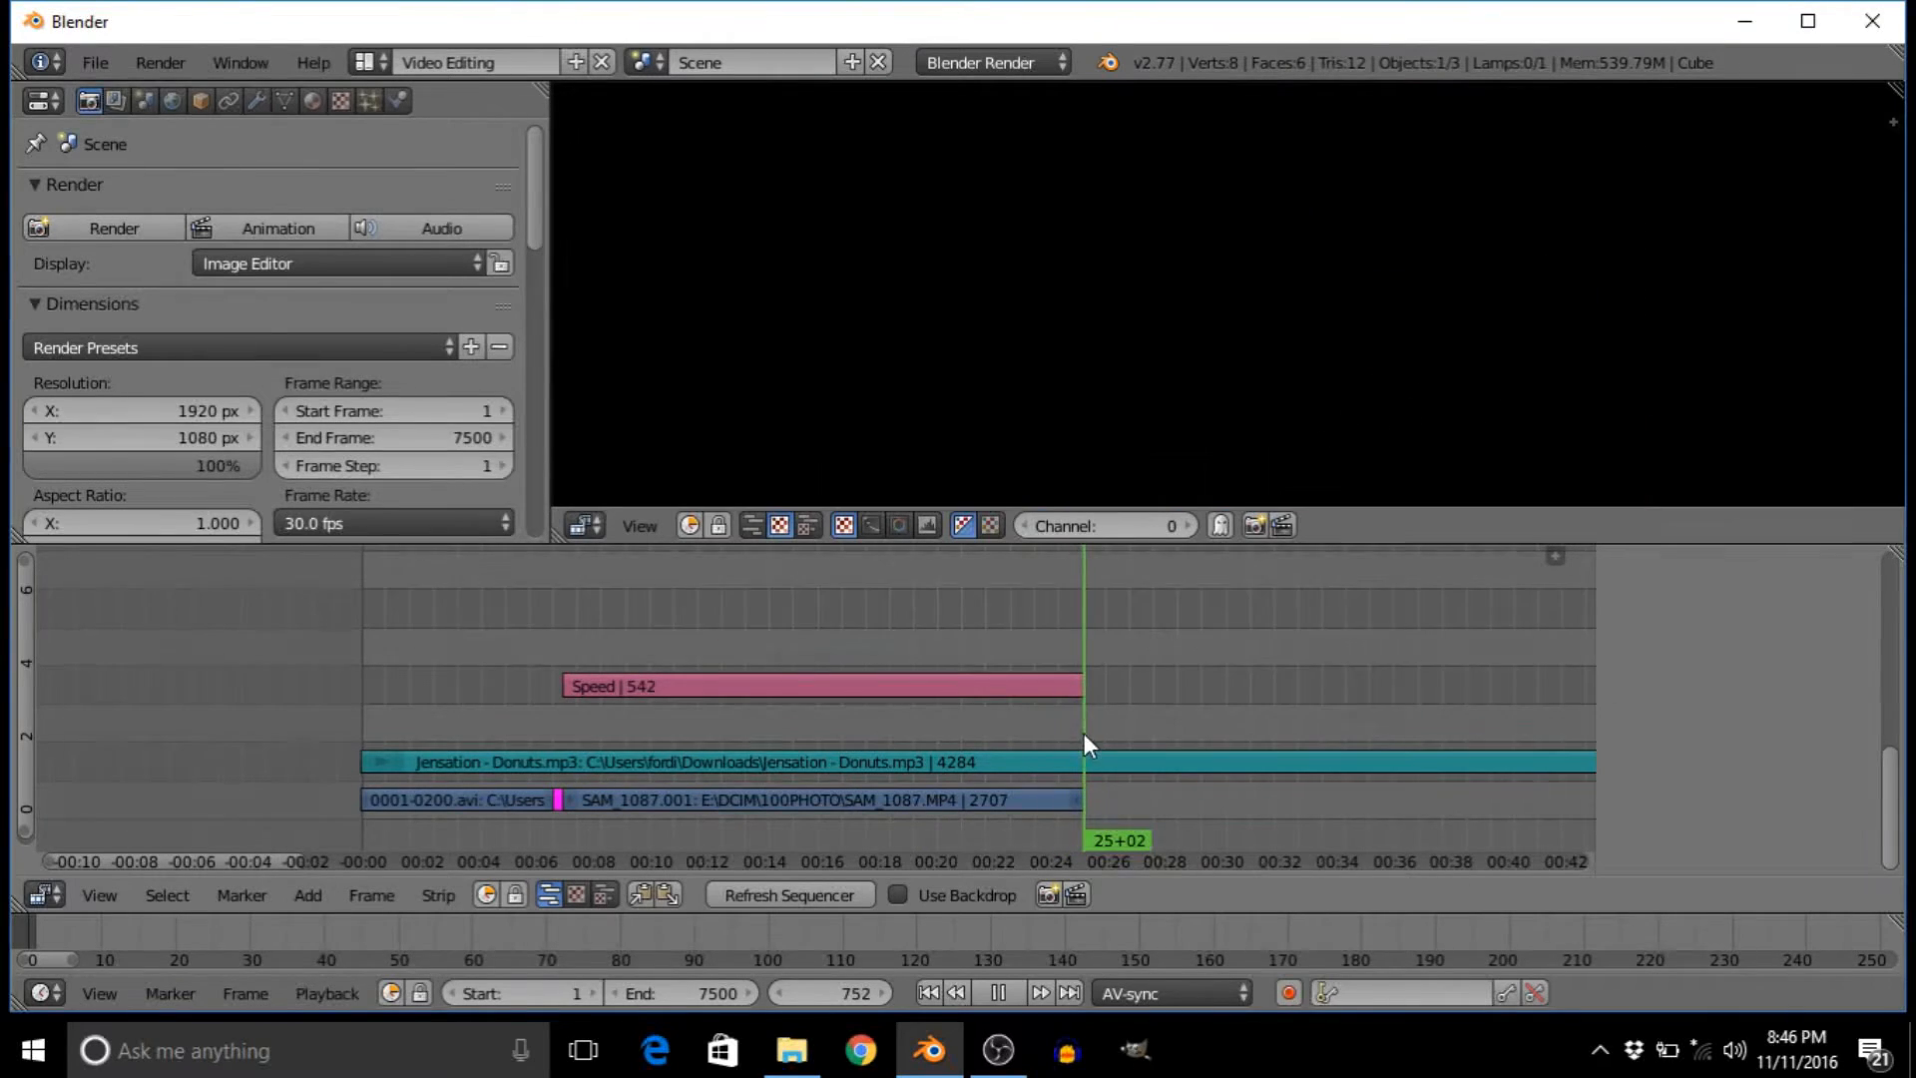
scroll(1097, 730, "up", 4)
middle_click_drag(1390, 701, 1100, 696)
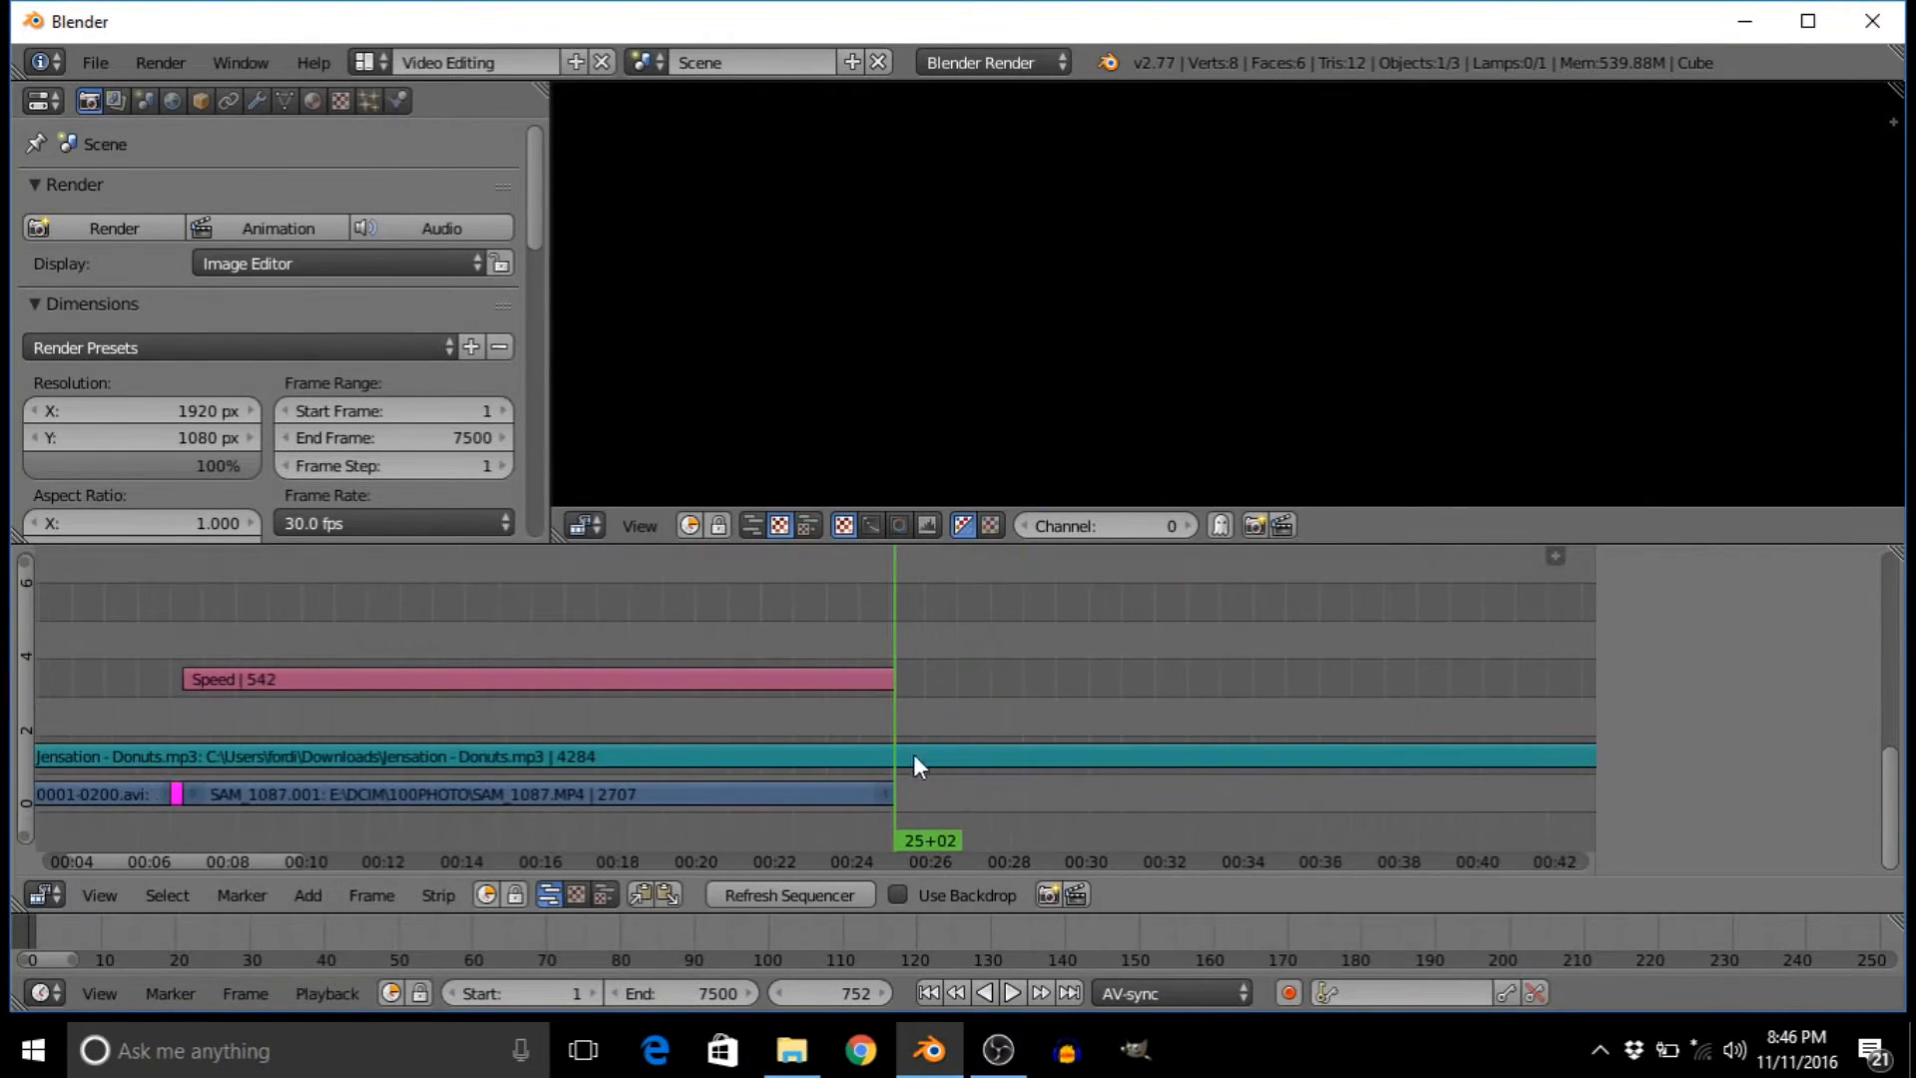
left_click(779, 1046)
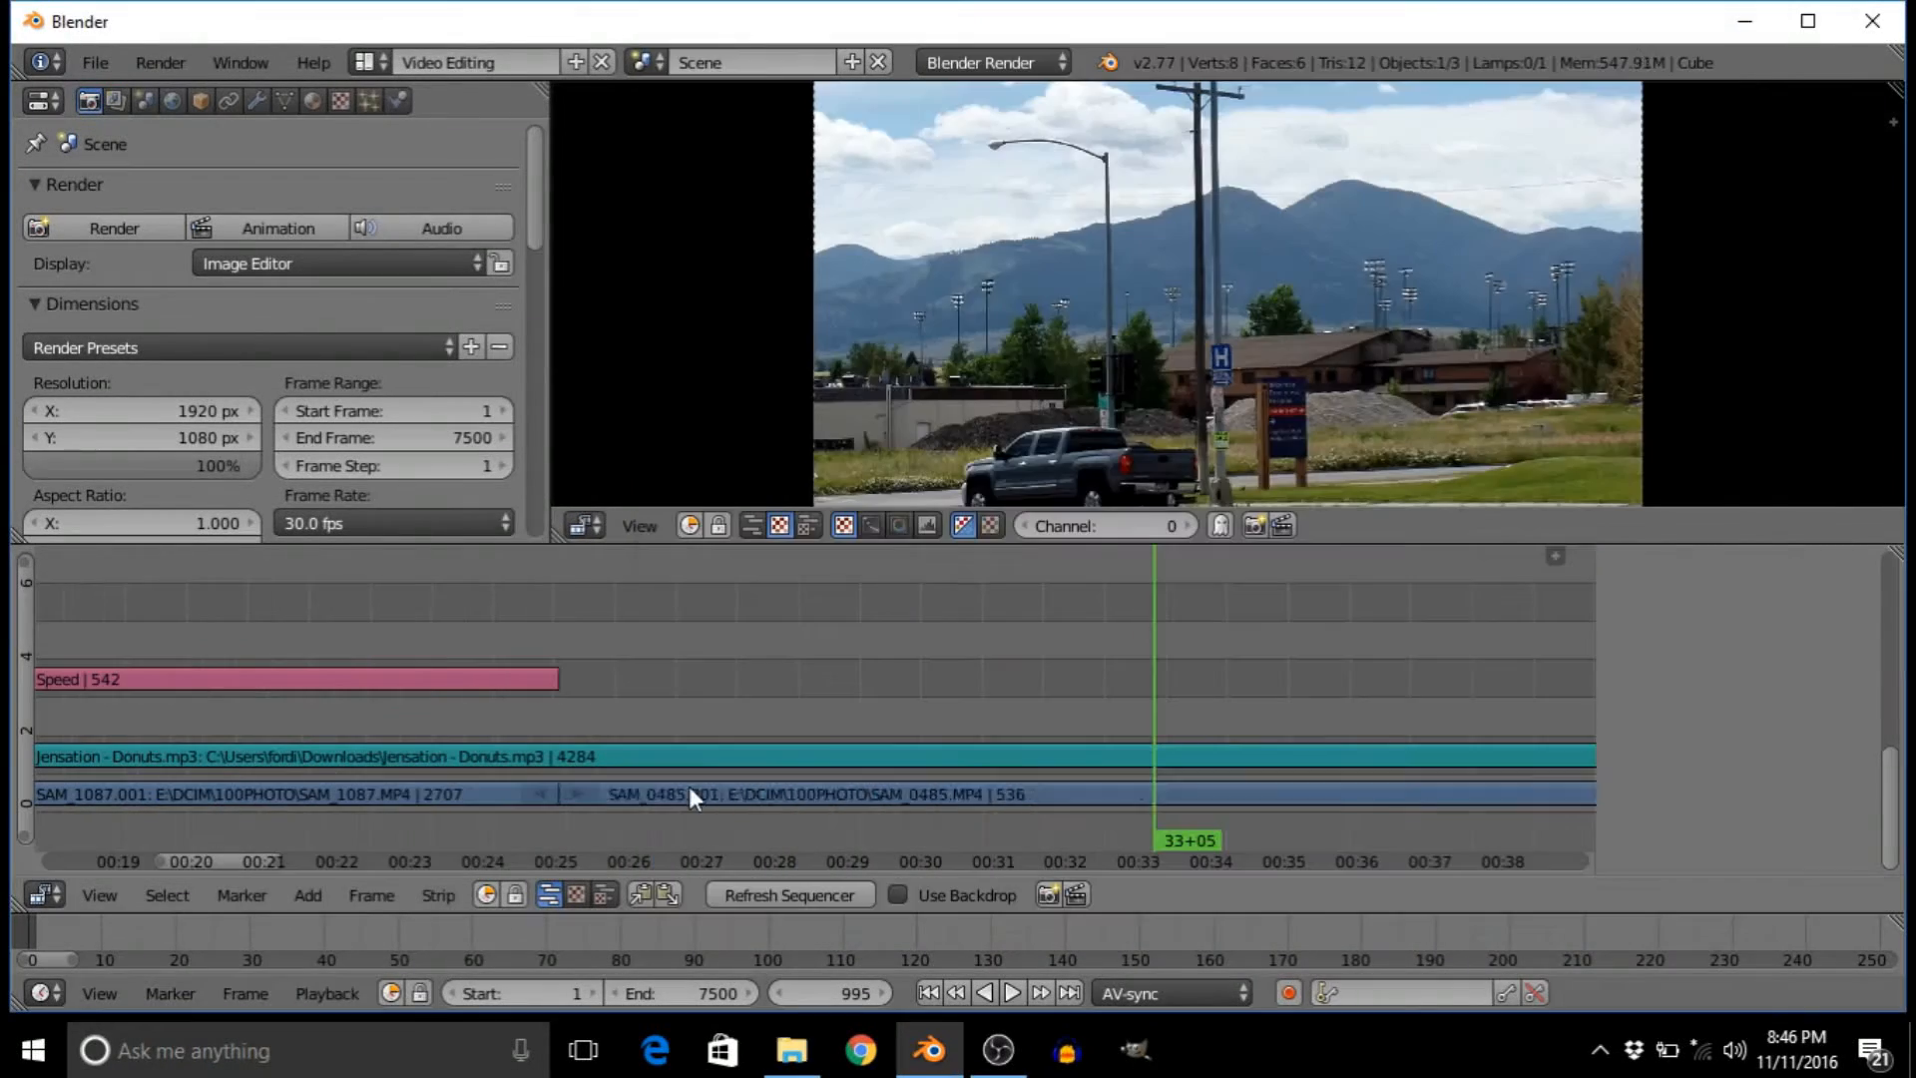
- Move the SAM_0485 clip slightly later in channel 1, leaving a gap of about 9 frames after the SAM_1087 clip
right_click_drag(690, 787, 728, 785)
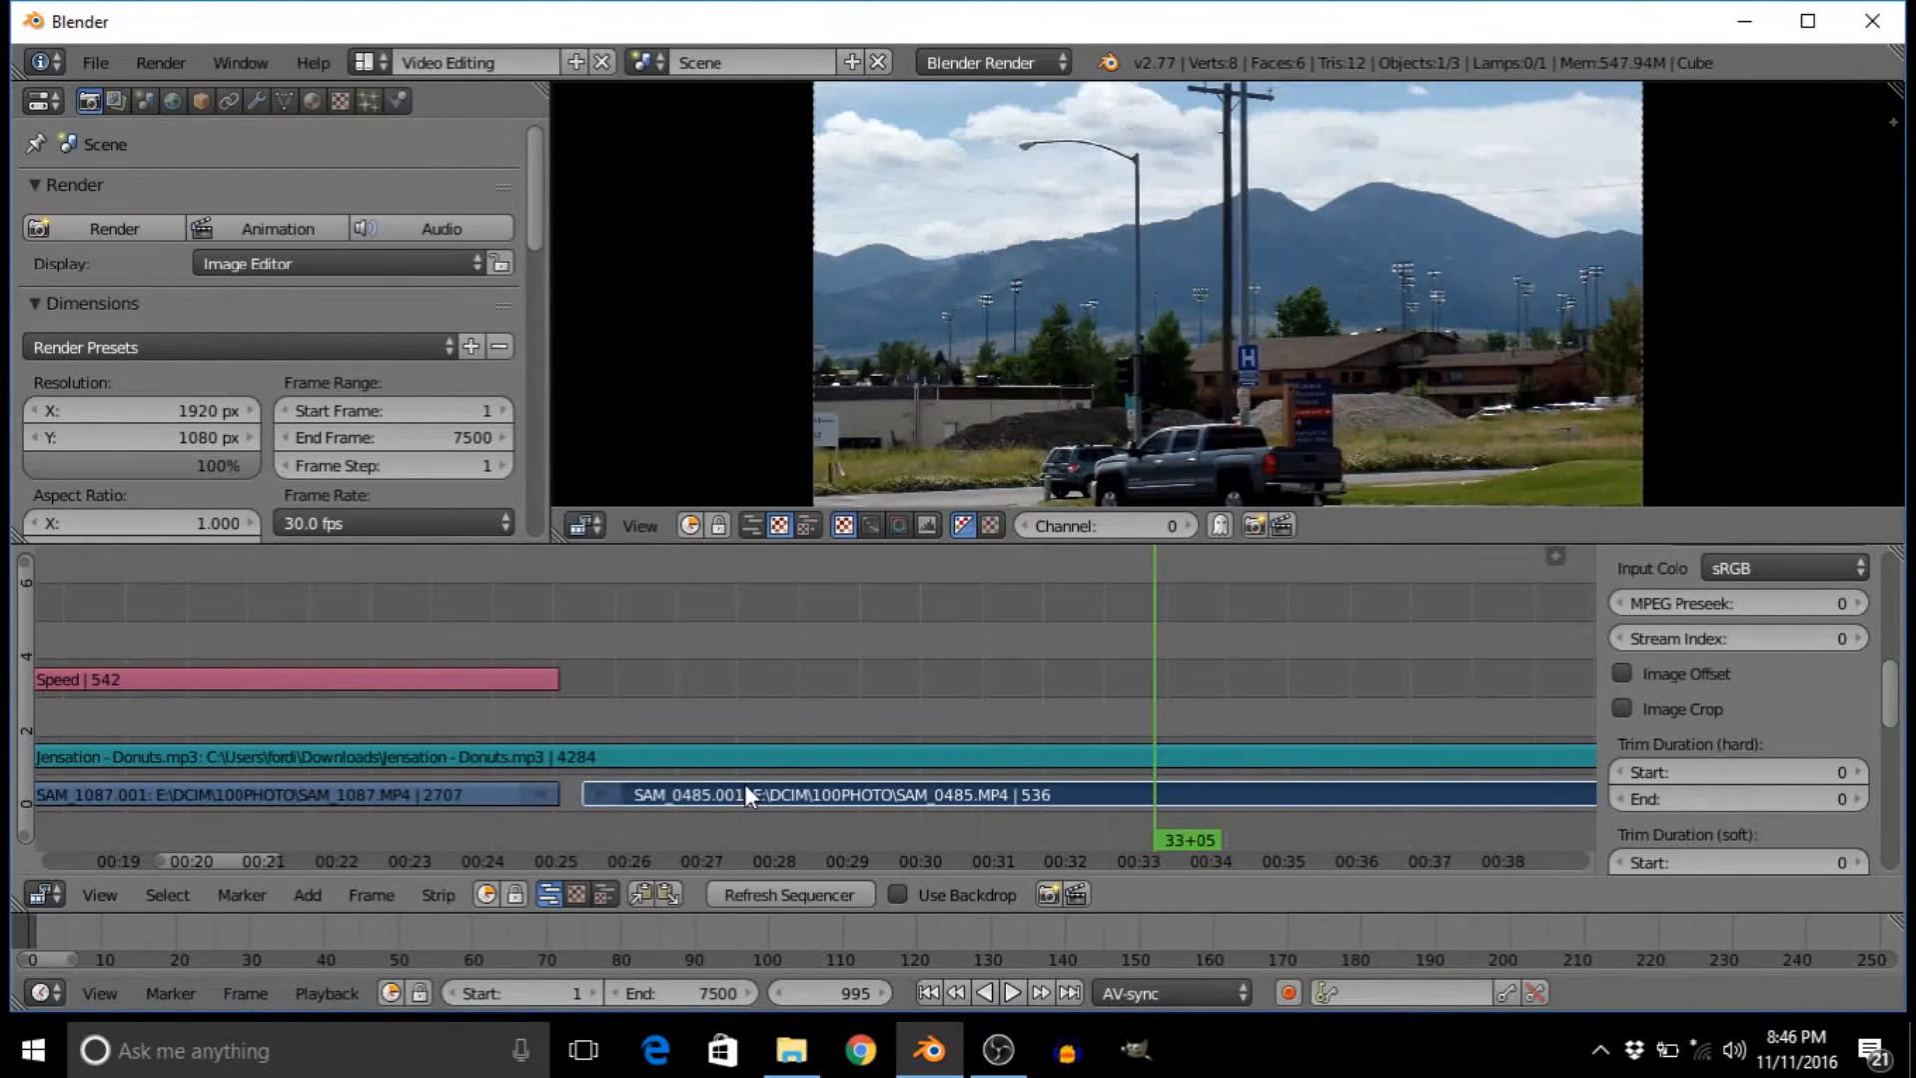
left_click(744, 782)
scroll(613, 719, "up", 8)
middle_click_drag(630, 712, 1187, 724)
scroll(1067, 748, "down", 1)
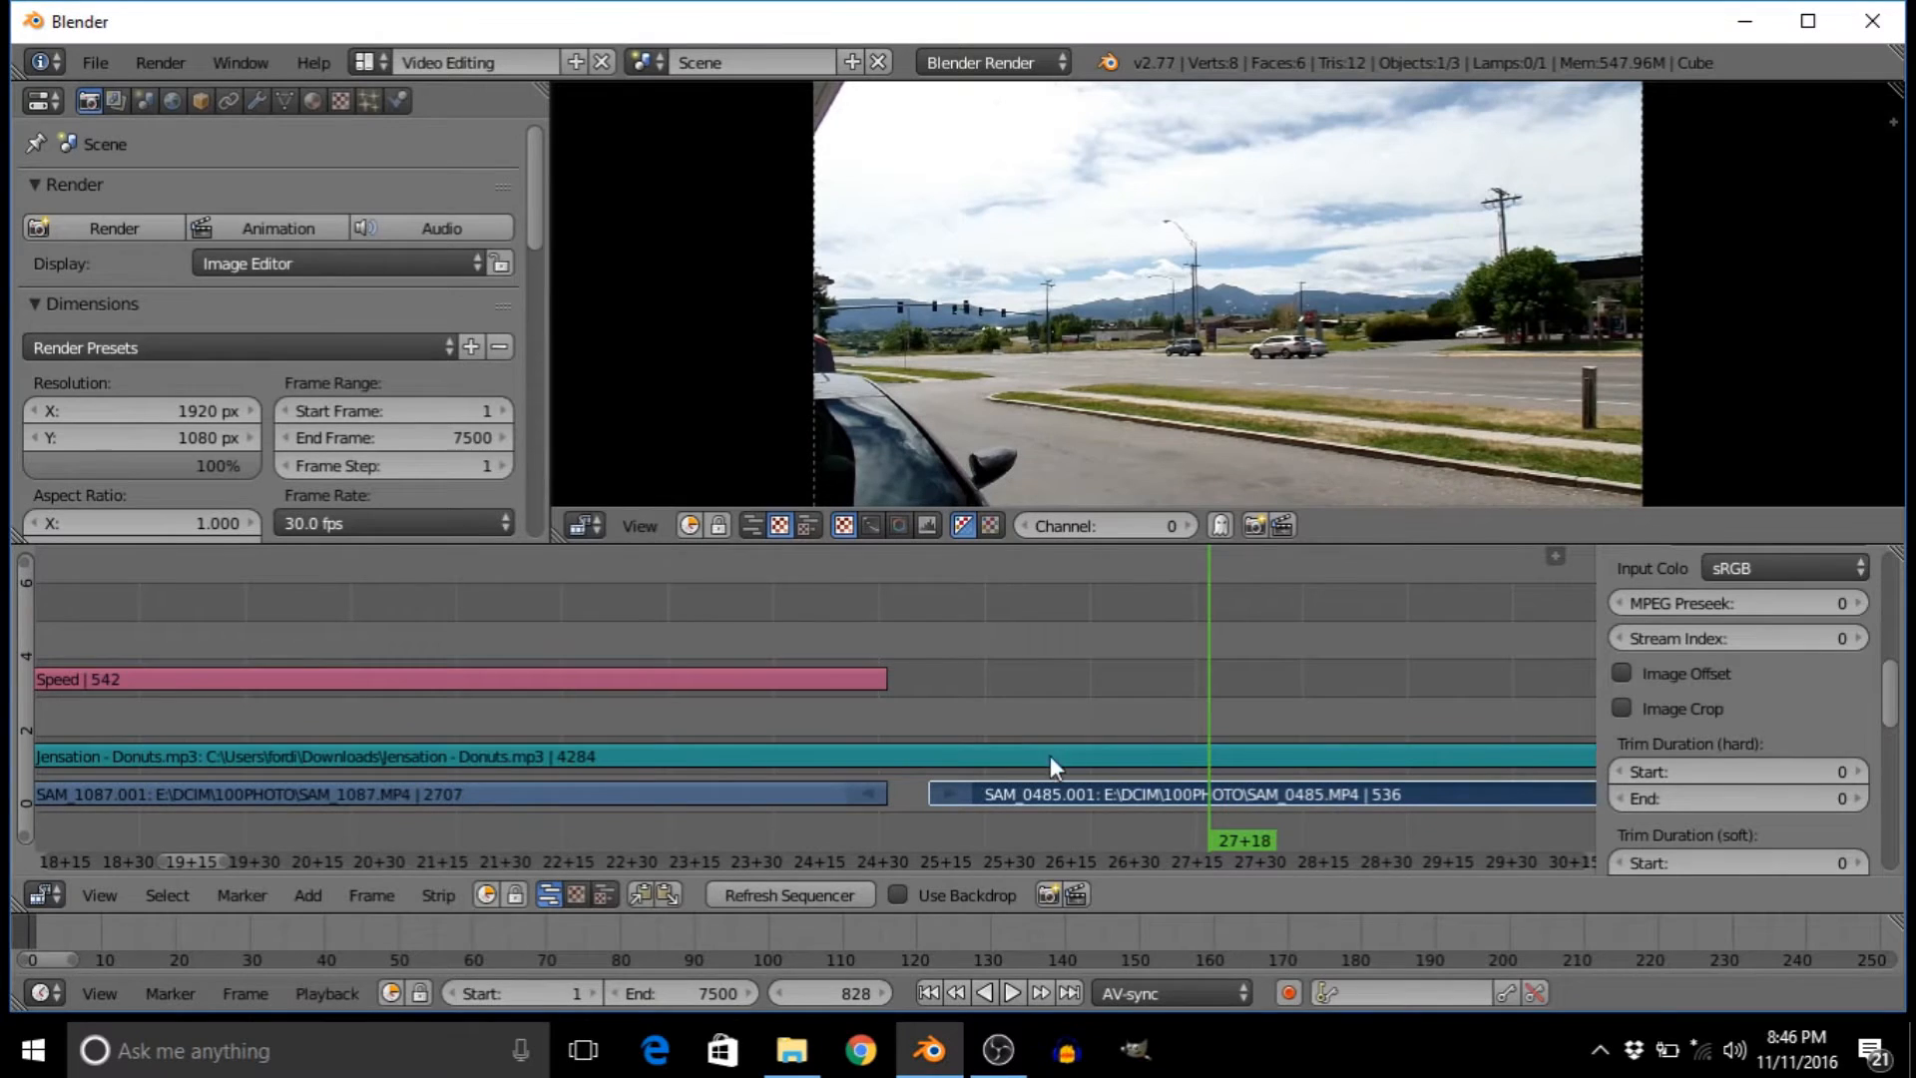
mouse_move(998, 800)
right_mouse_down()
mouse_move(1028, 793)
mouse_move(978, 787)
mouse_move(992, 798)
right_mouse_up()
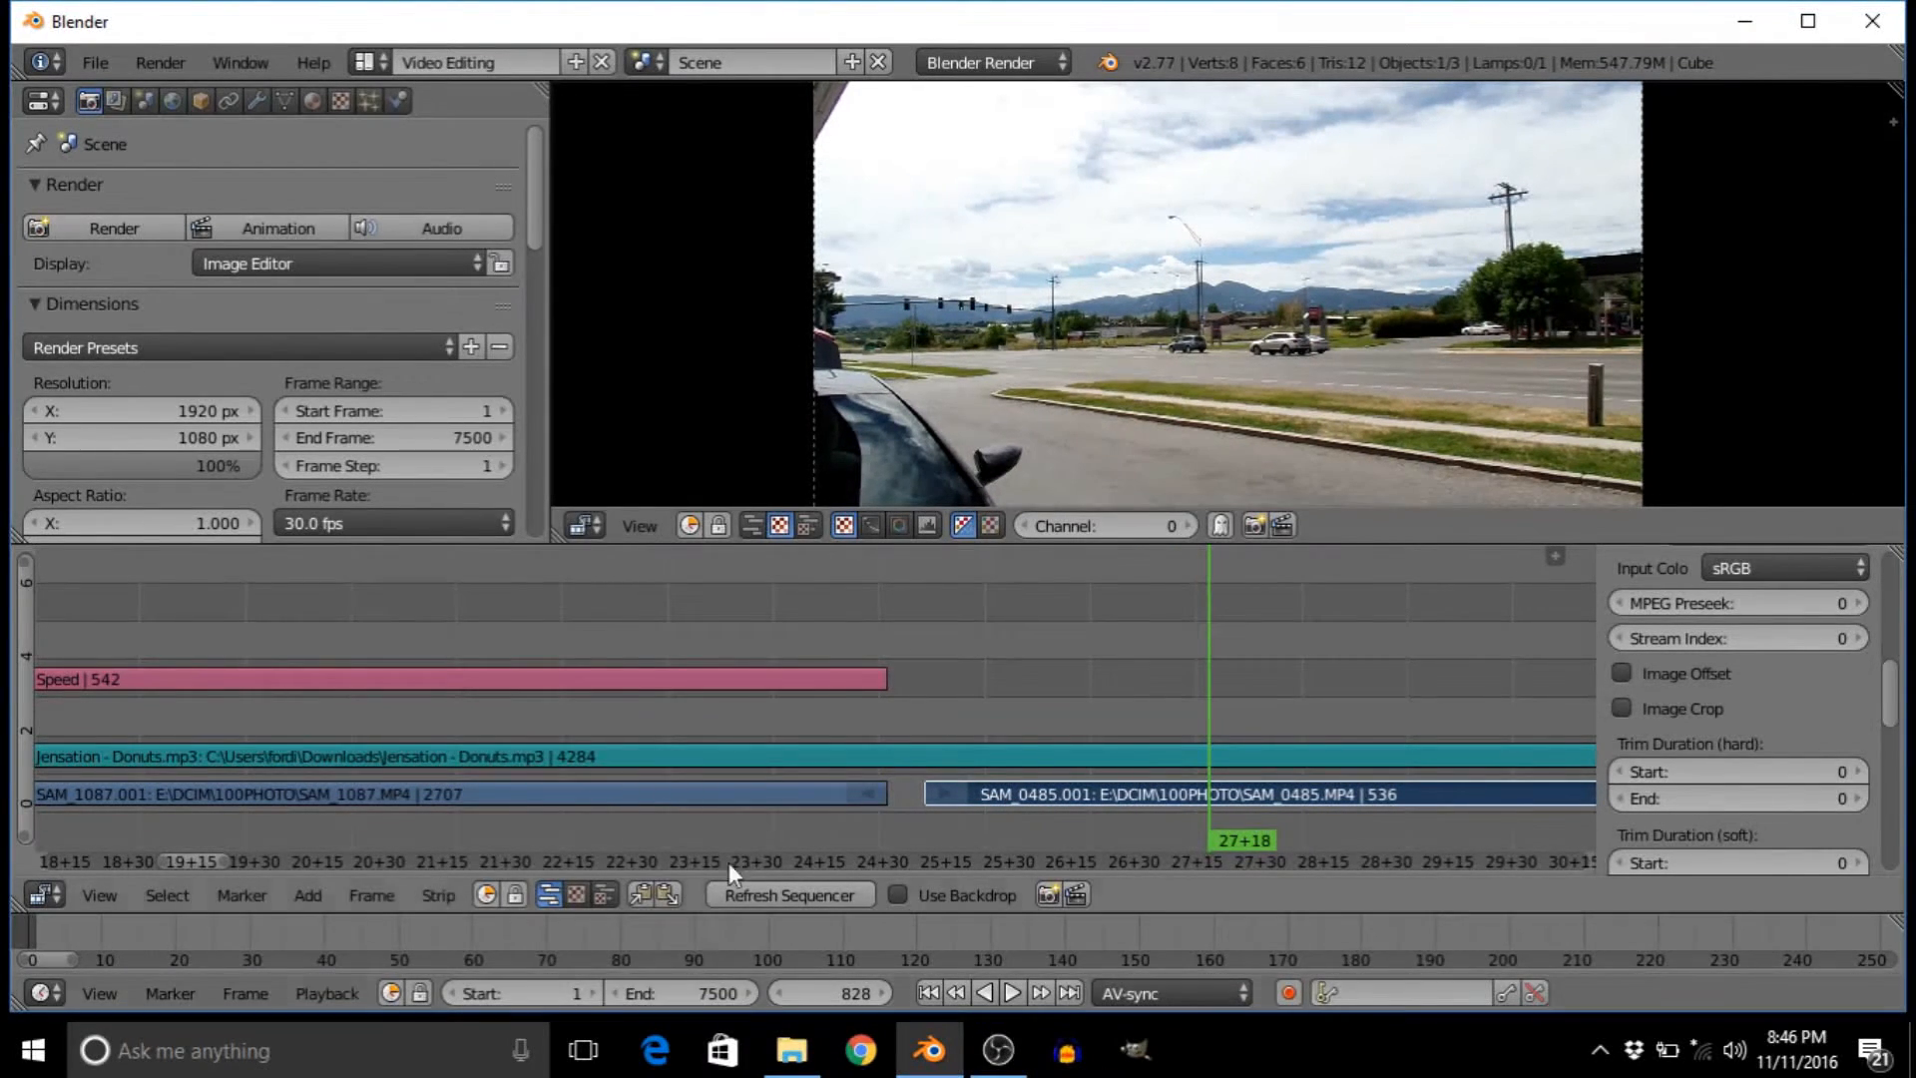
- Add a Cross effect from the SAM_1087 clip to the SAM_0485 clip and play back the transition from frame 749
left_click(875, 778)
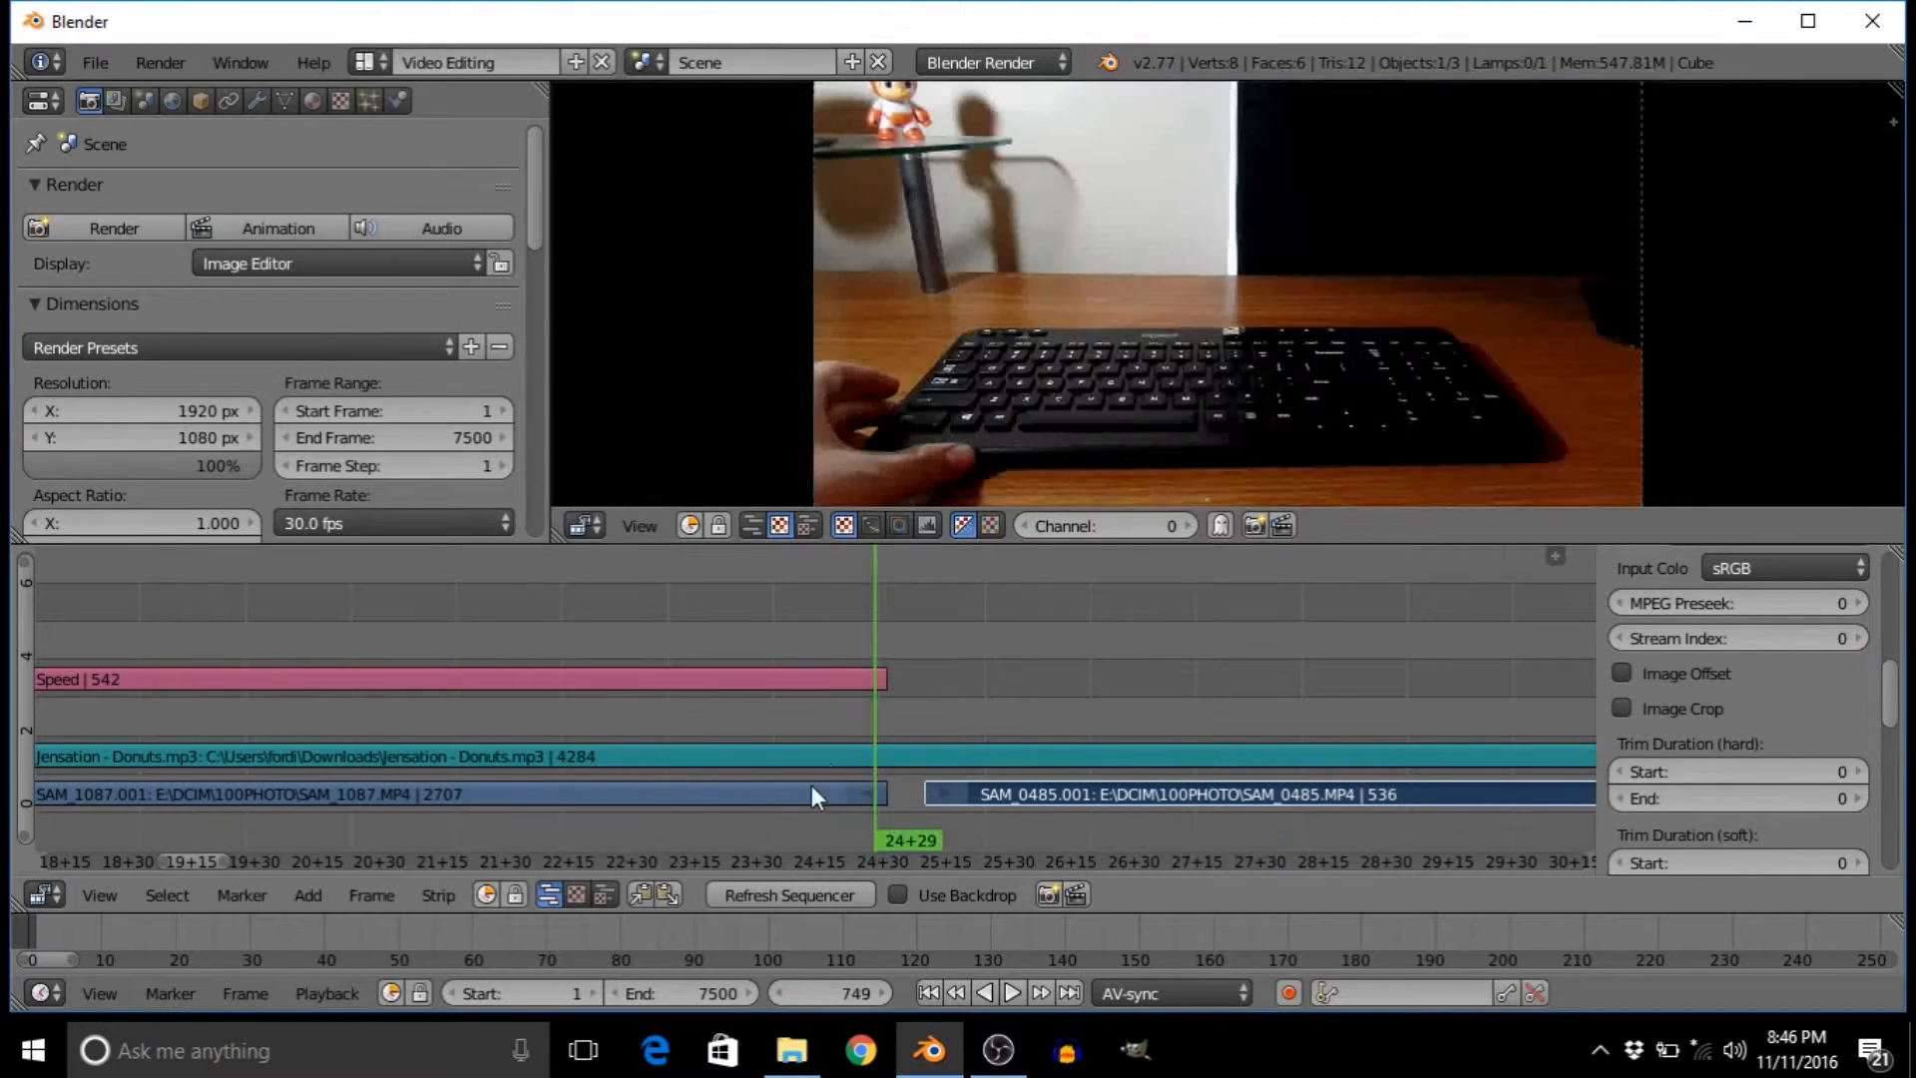
right_click(747, 791)
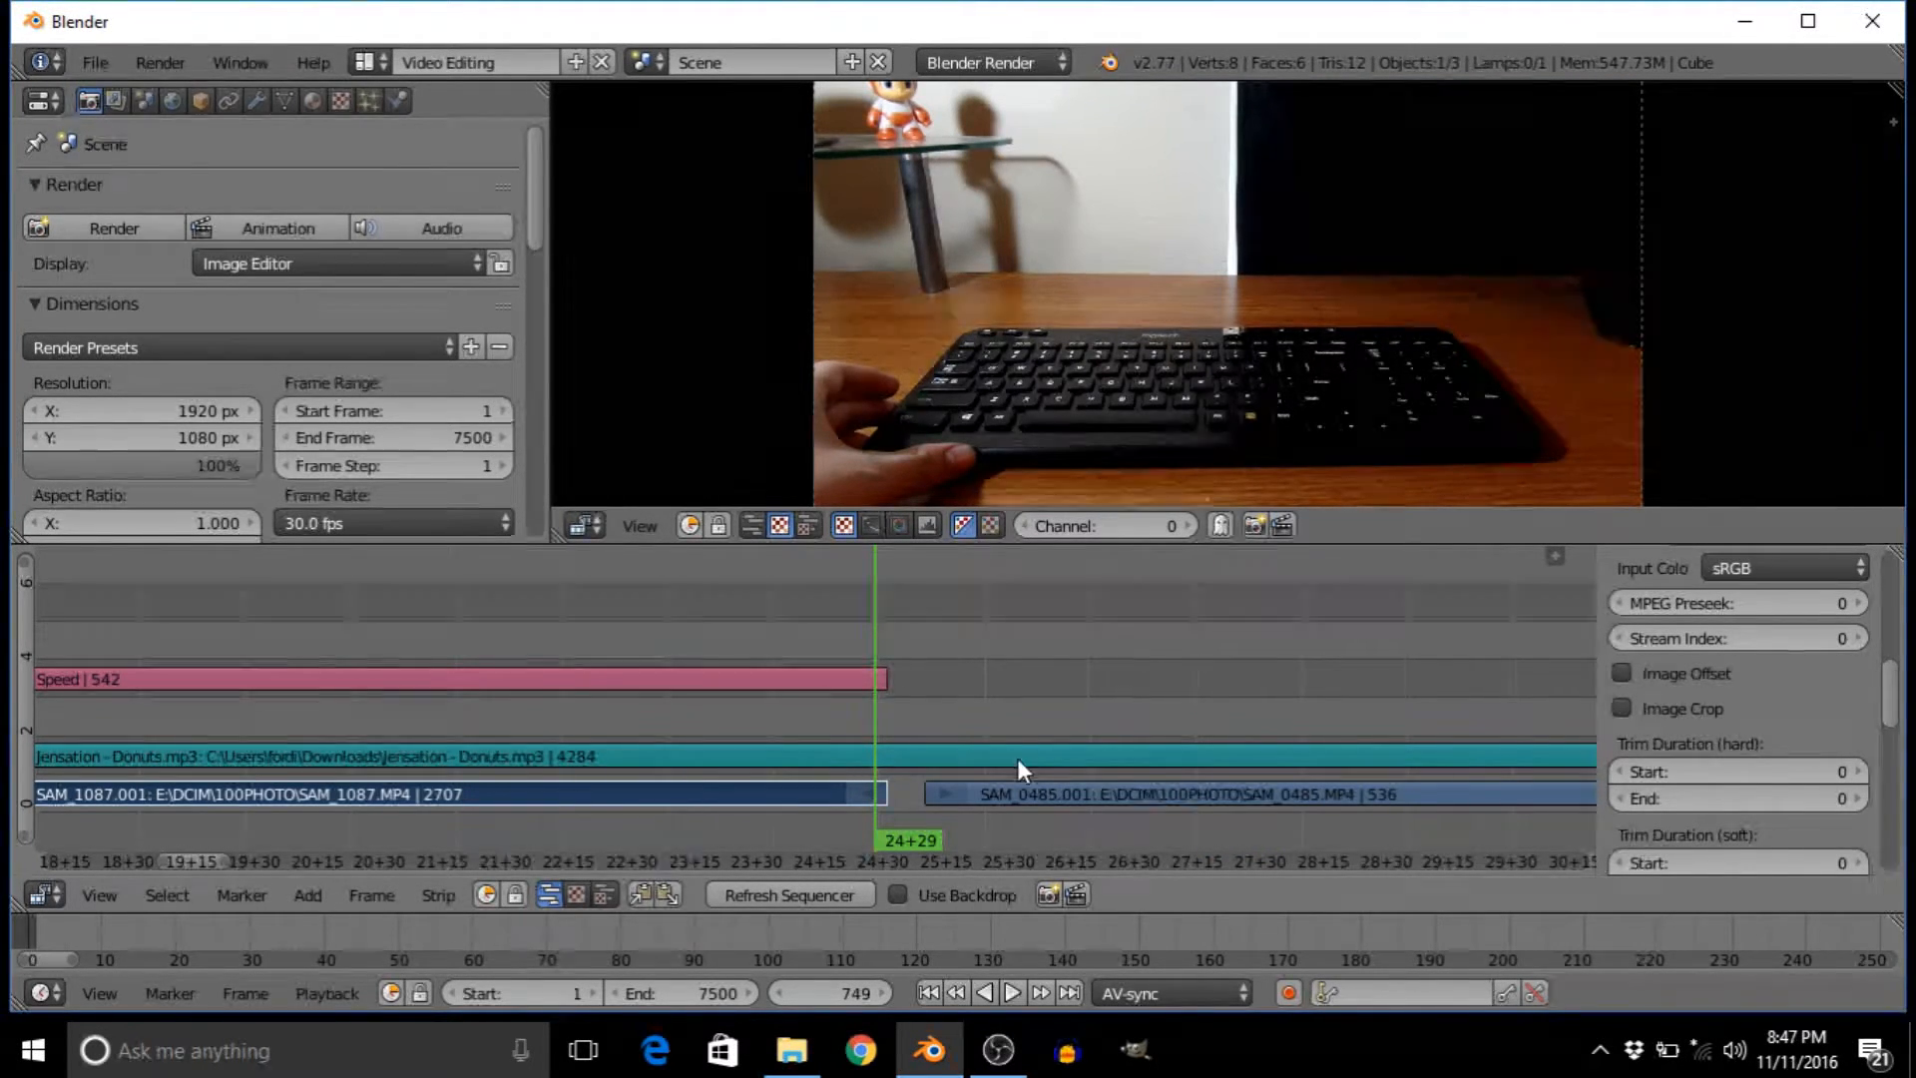
right_click(1054, 794)
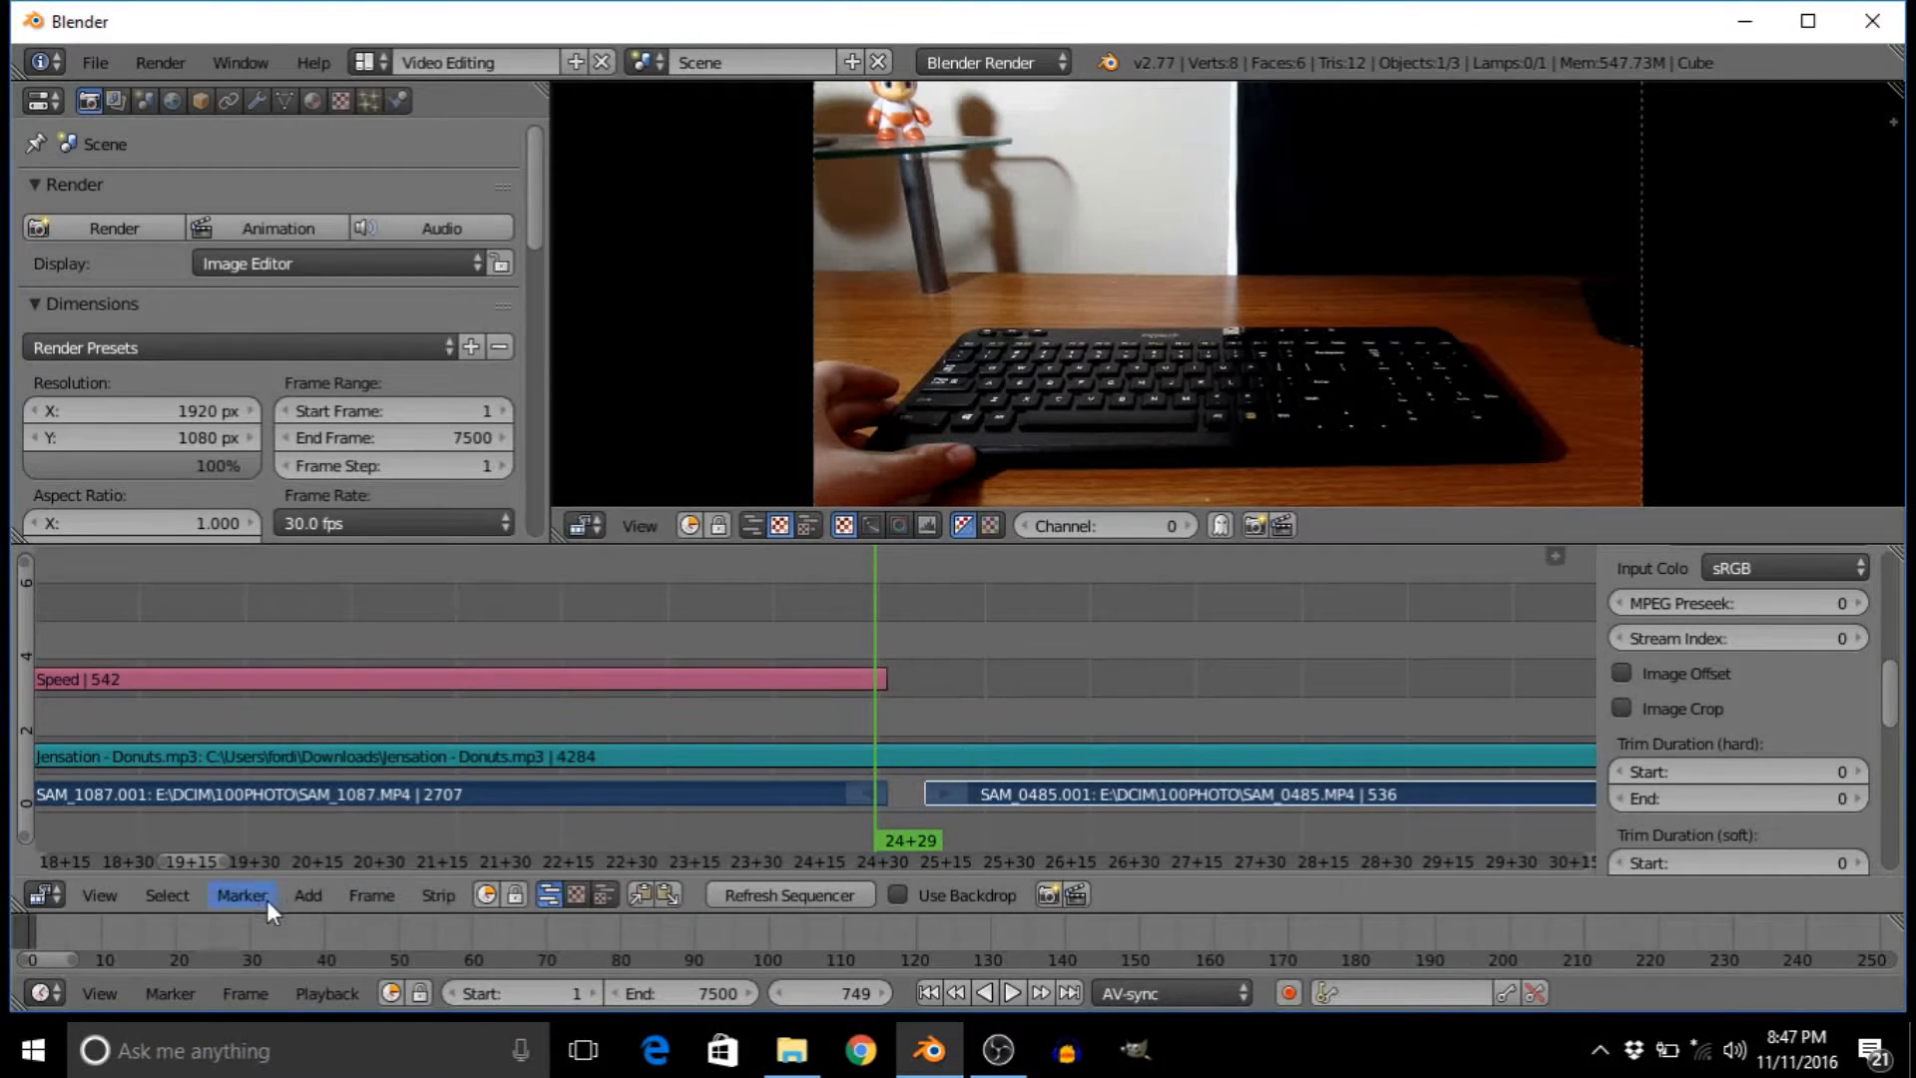
left_click(314, 893)
mouse_move(367, 690)
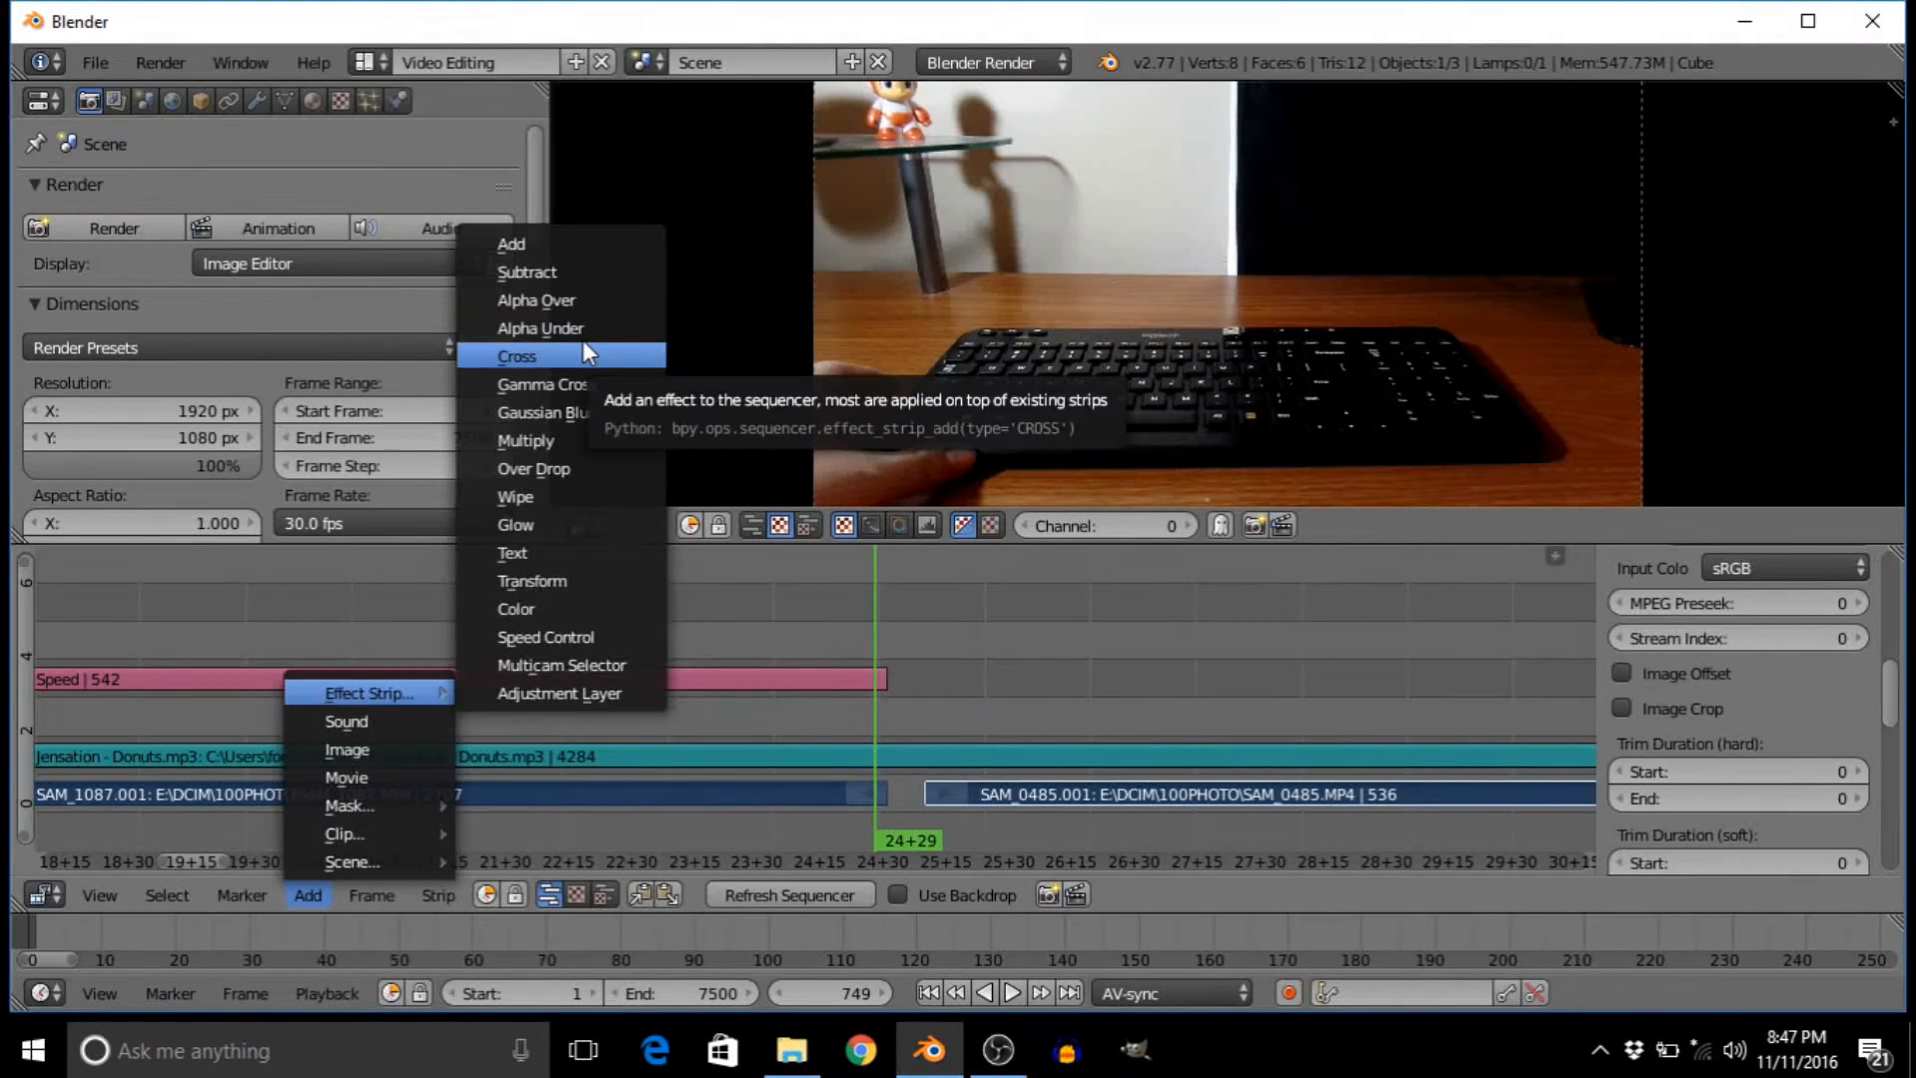
left_click(582, 351)
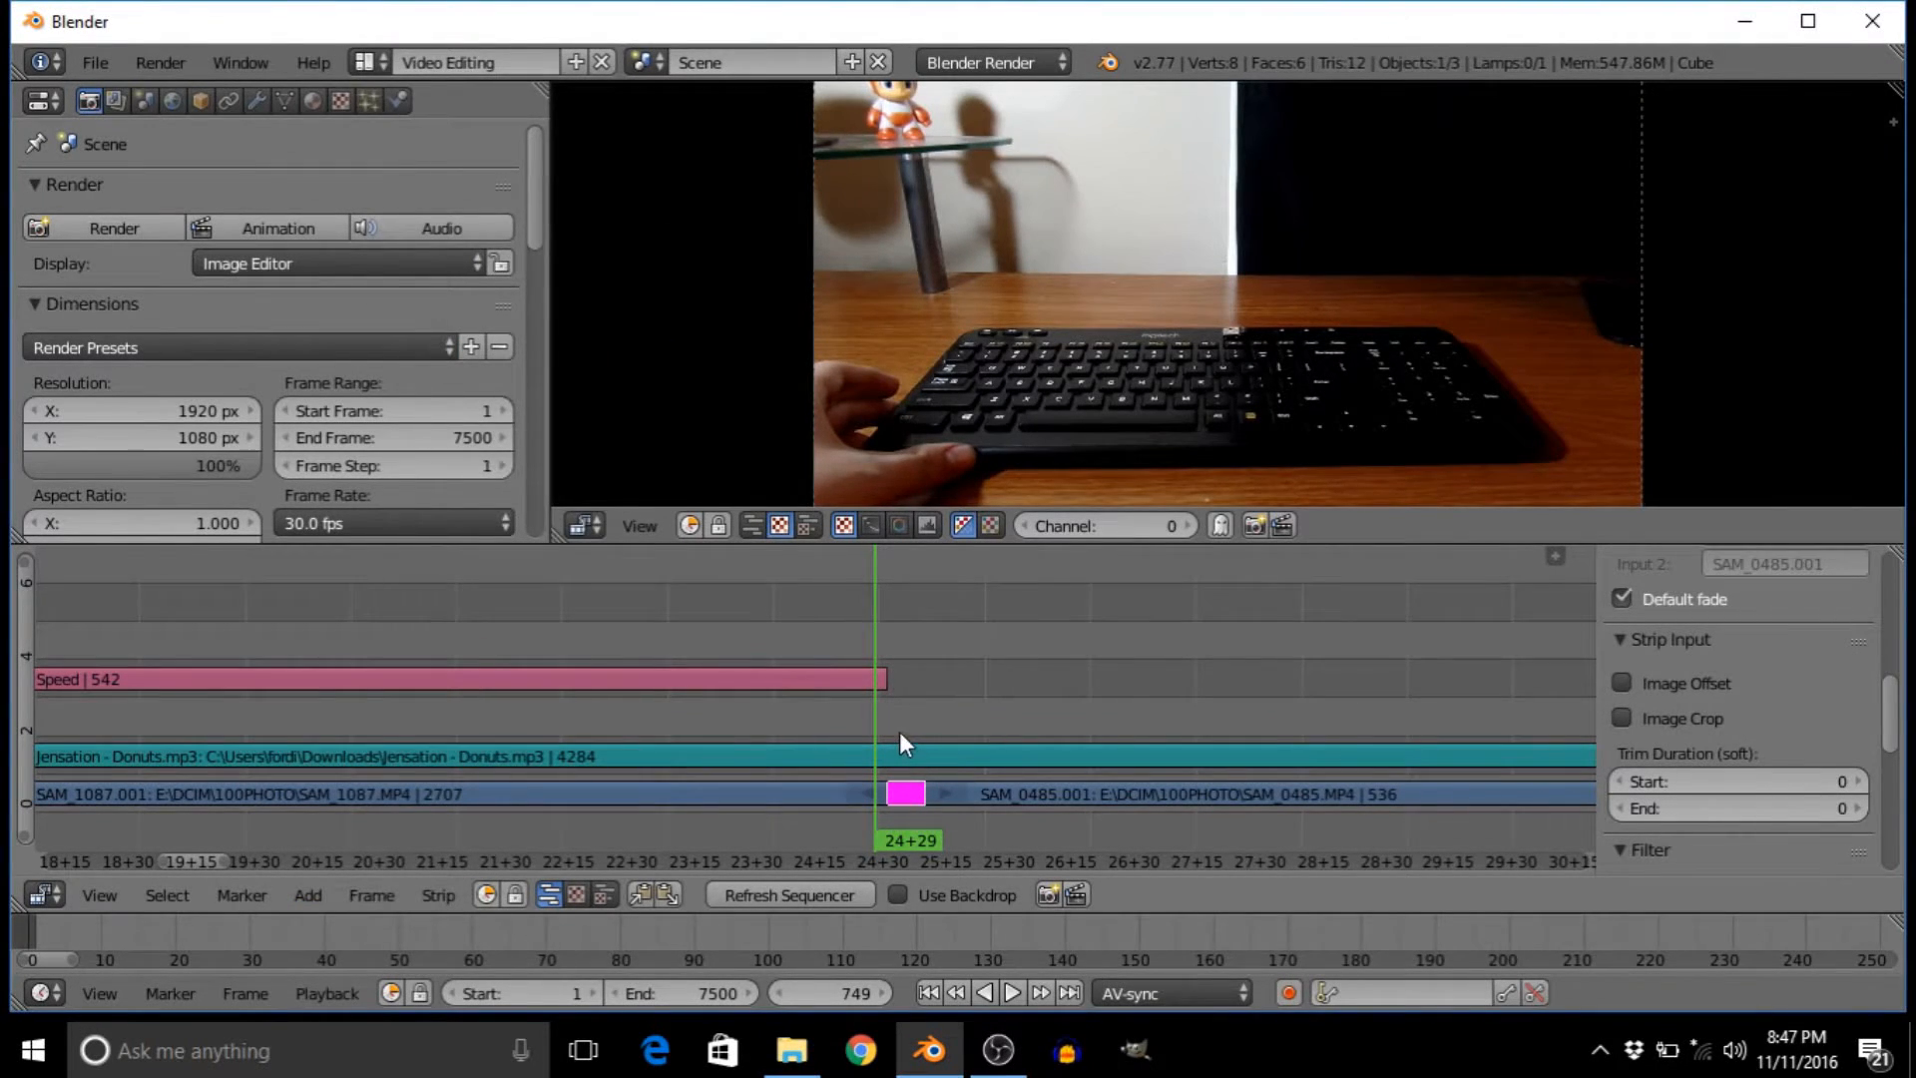
key("alt+a")
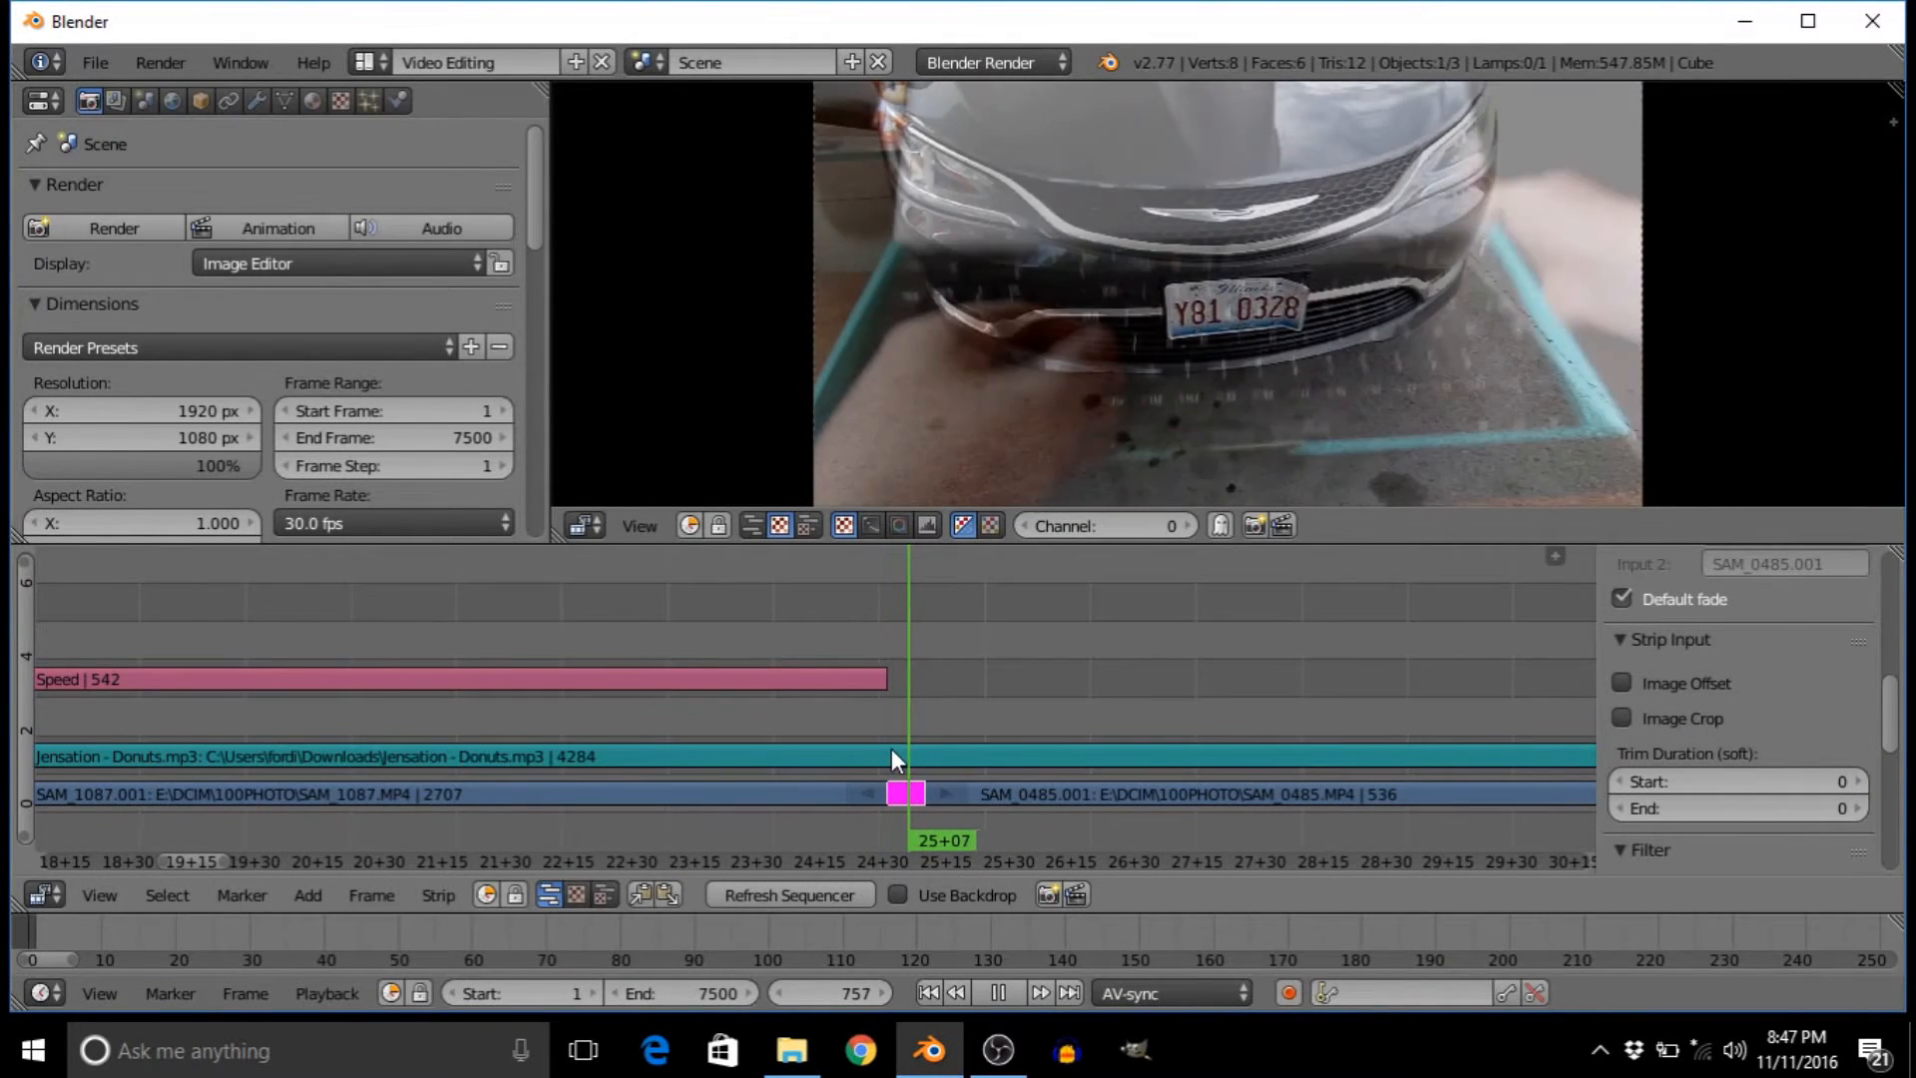
- Look through the Cross effect's strip settings and play back the transition from the SAM_1087 clip to the SAM_0485 clip
key("alt+a")
scroll(1673, 726, "down", 2)
scroll(1675, 726, "down", 2)
scroll(1674, 726, "up", 4)
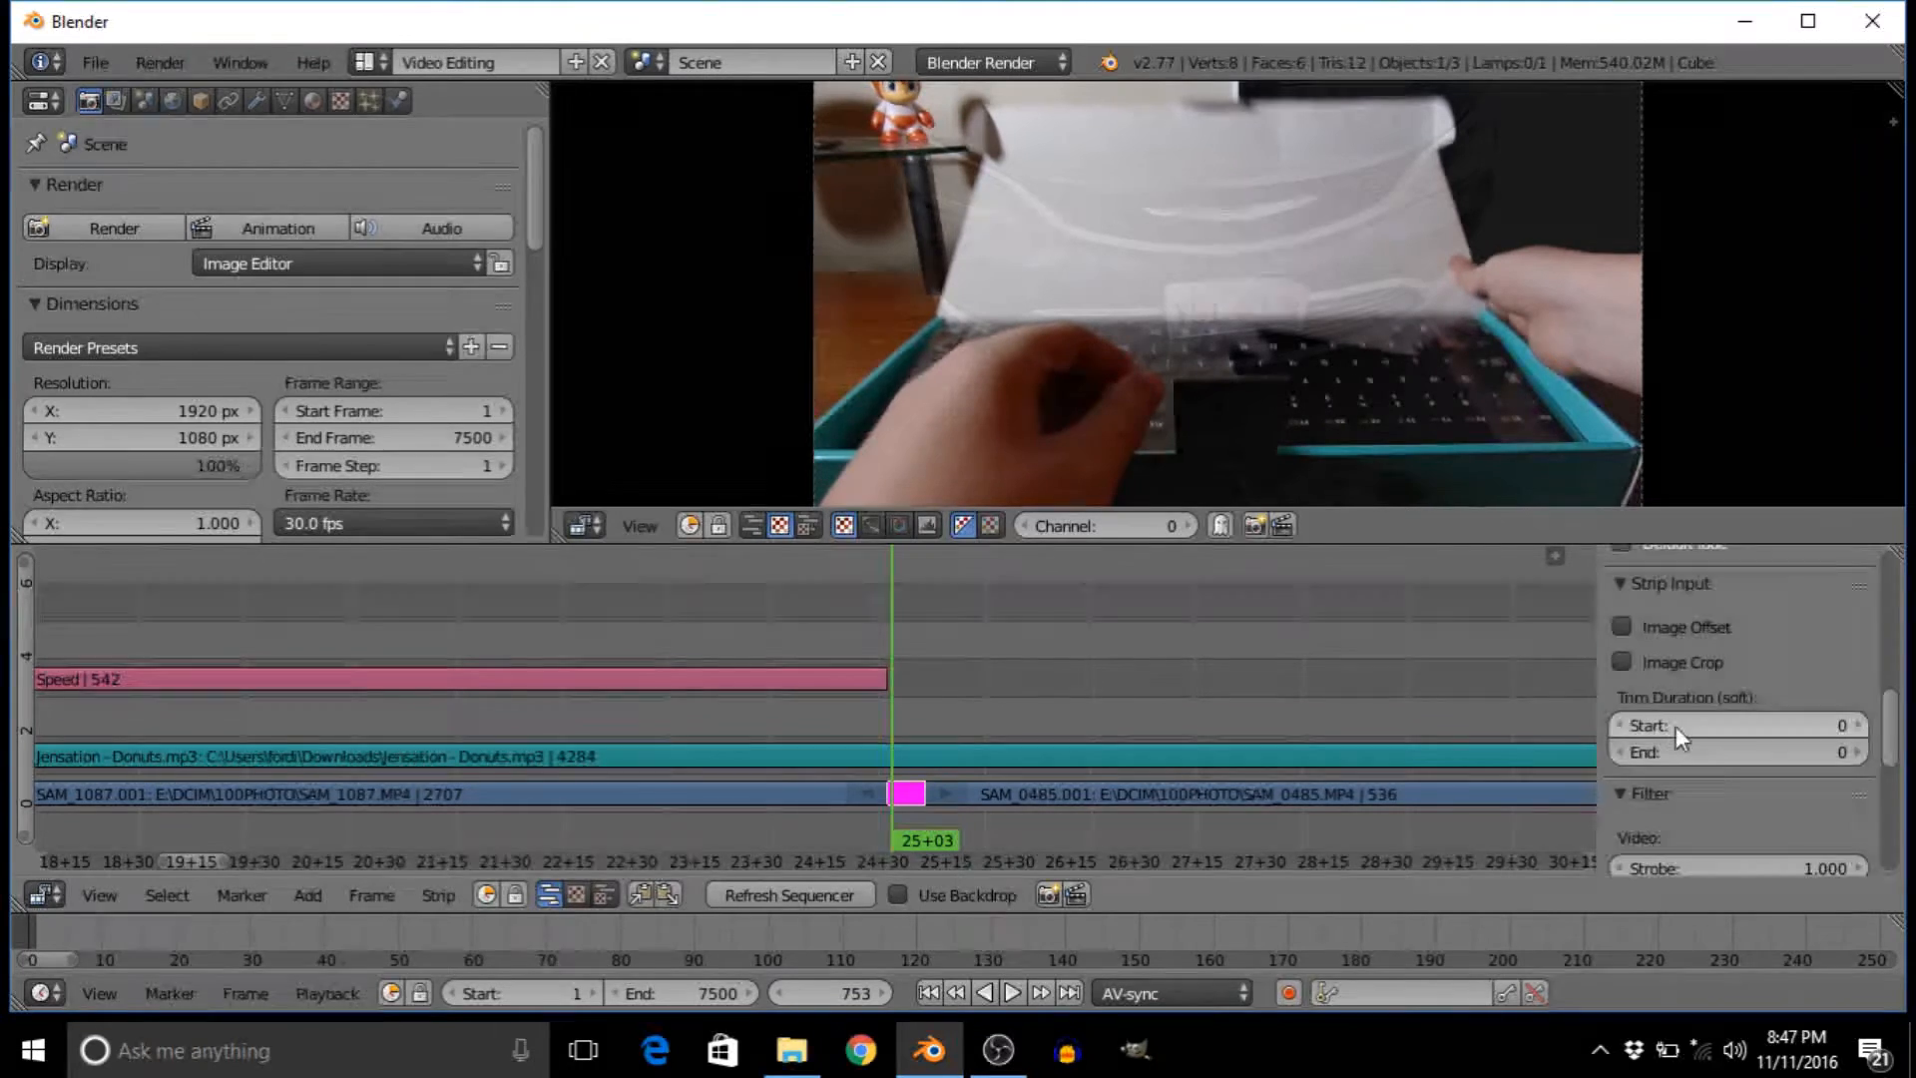
scroll(1726, 604, "down", 8)
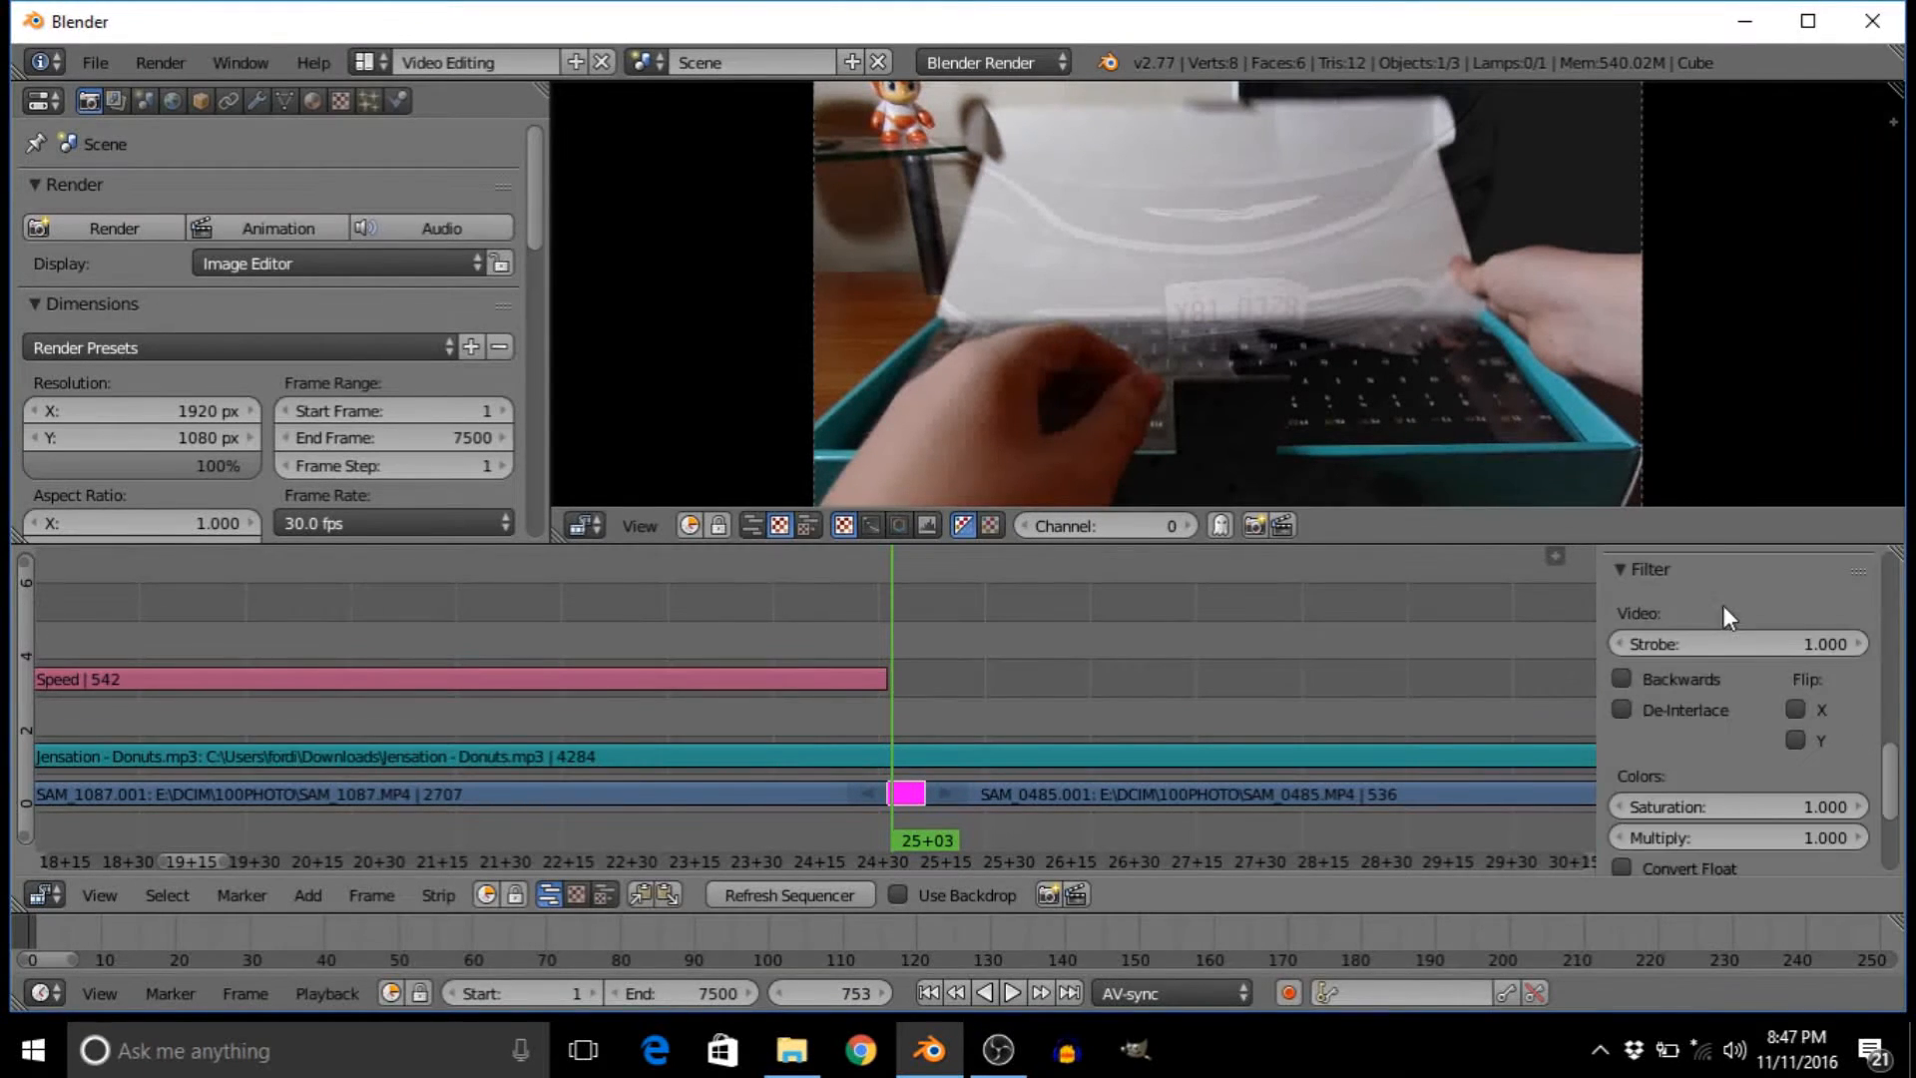
key("alt+a")
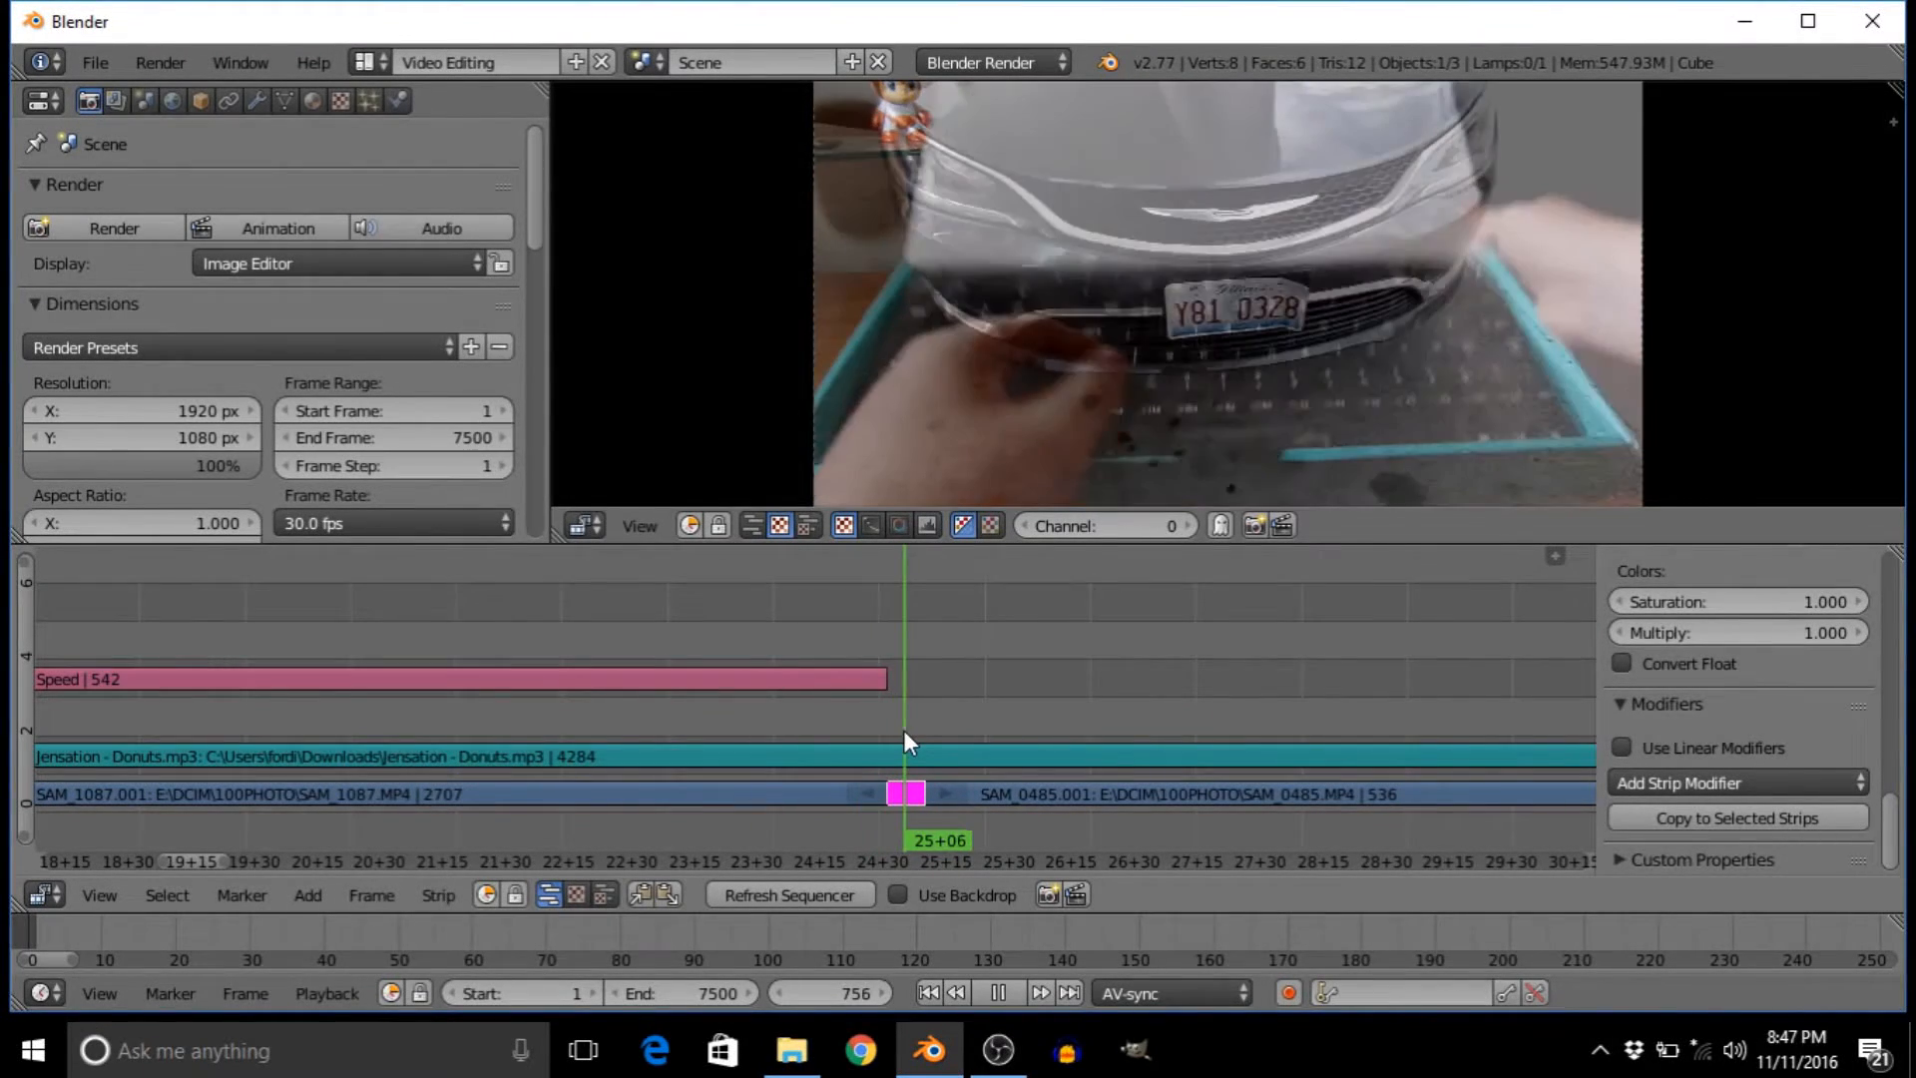
mouse_move(922, 734)
left_mouse_down()
mouse_move(876, 734)
mouse_move(921, 742)
left_mouse_up()
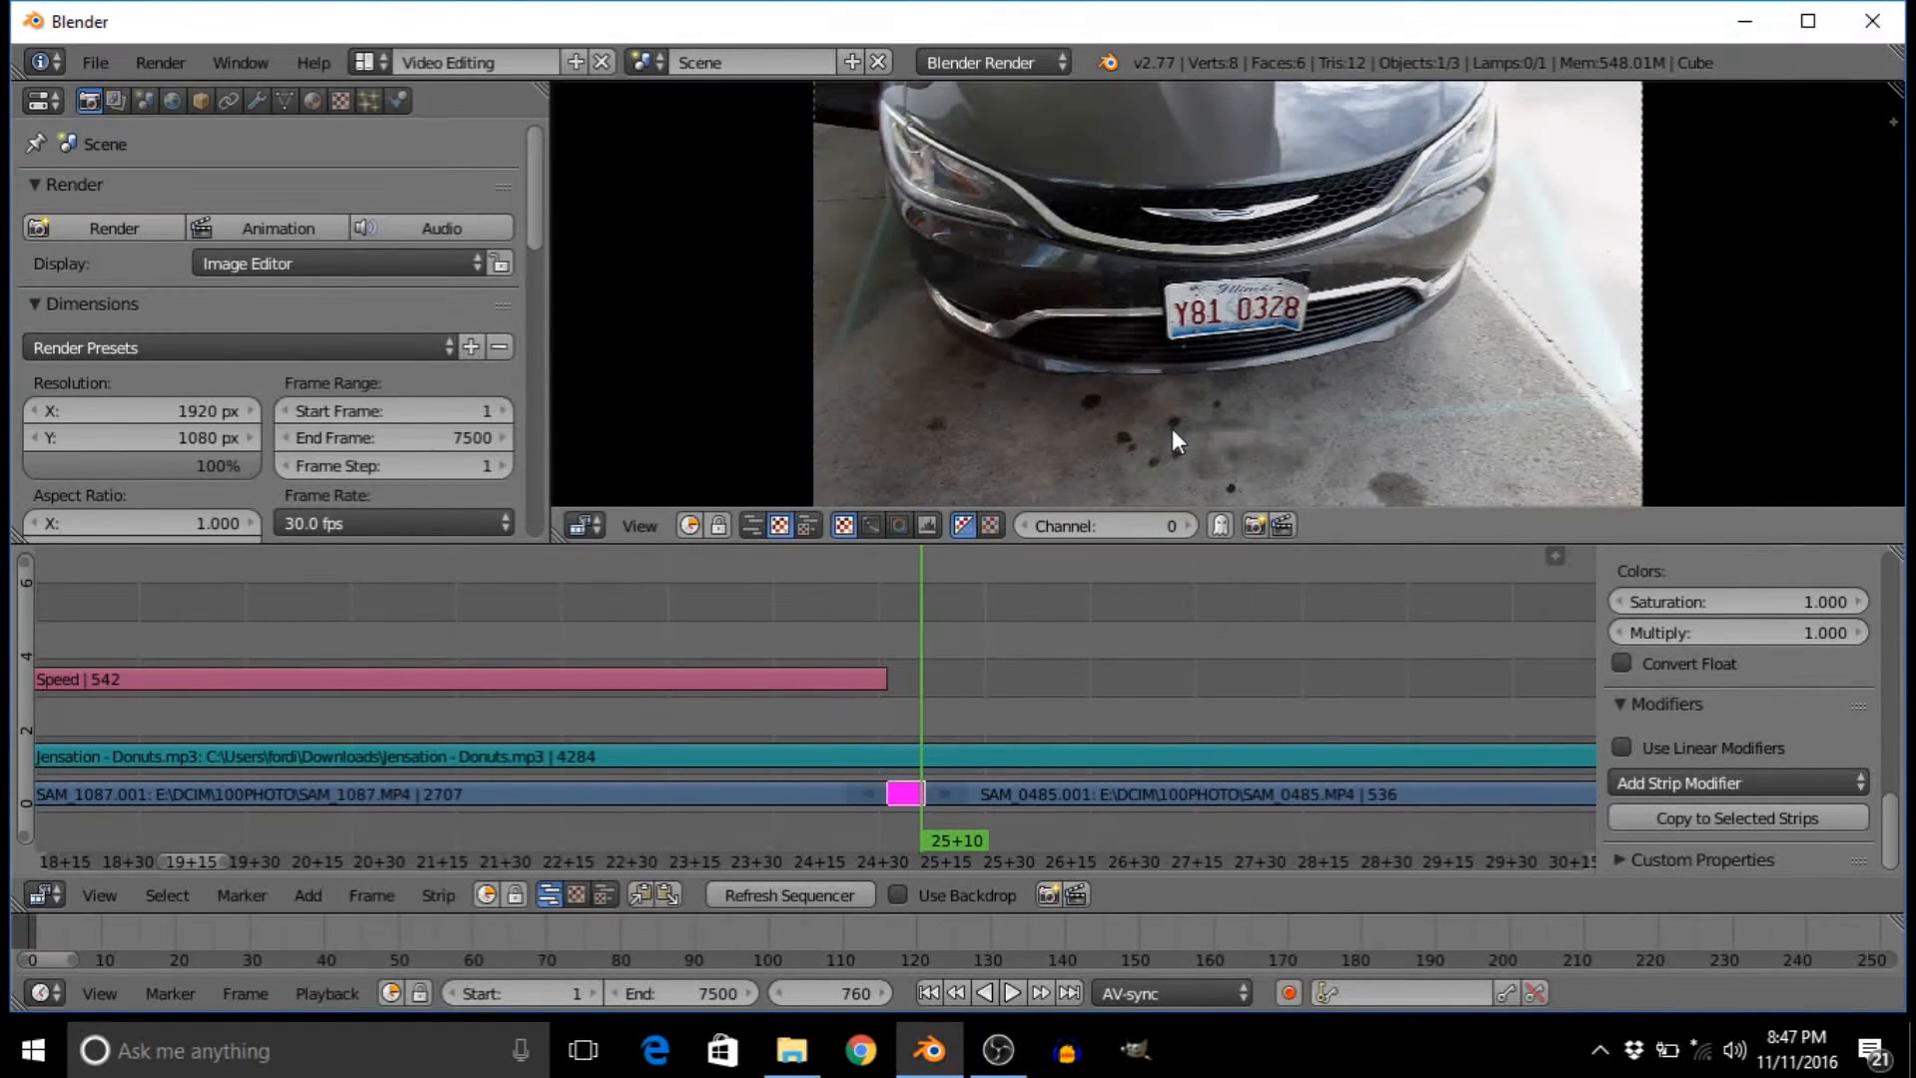
key("alt+a")
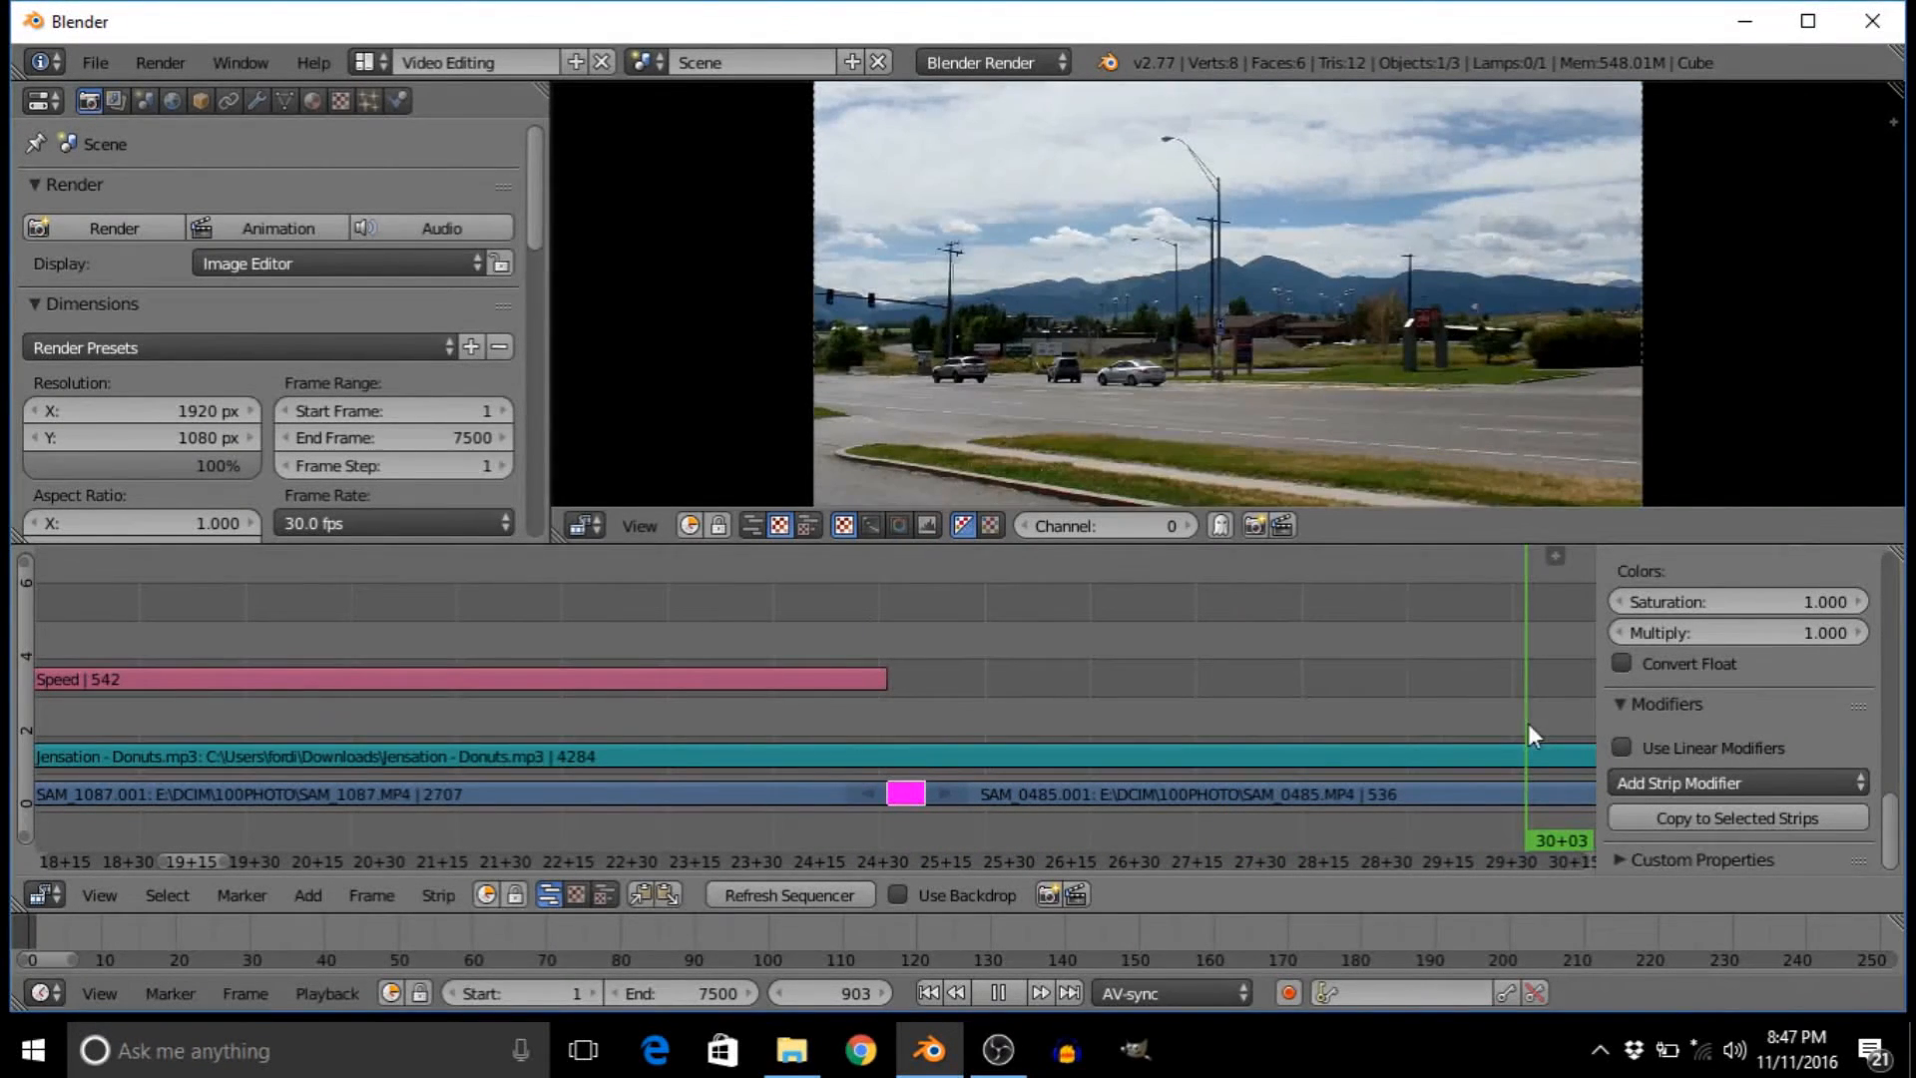
- Review the SAM_0485 clip by playing and scrubbing through it up to its end at frame 1297
key("alt+a")
left_click(1455, 718)
scroll(1462, 718, "down", 16)
scroll(913, 688, "down", 3)
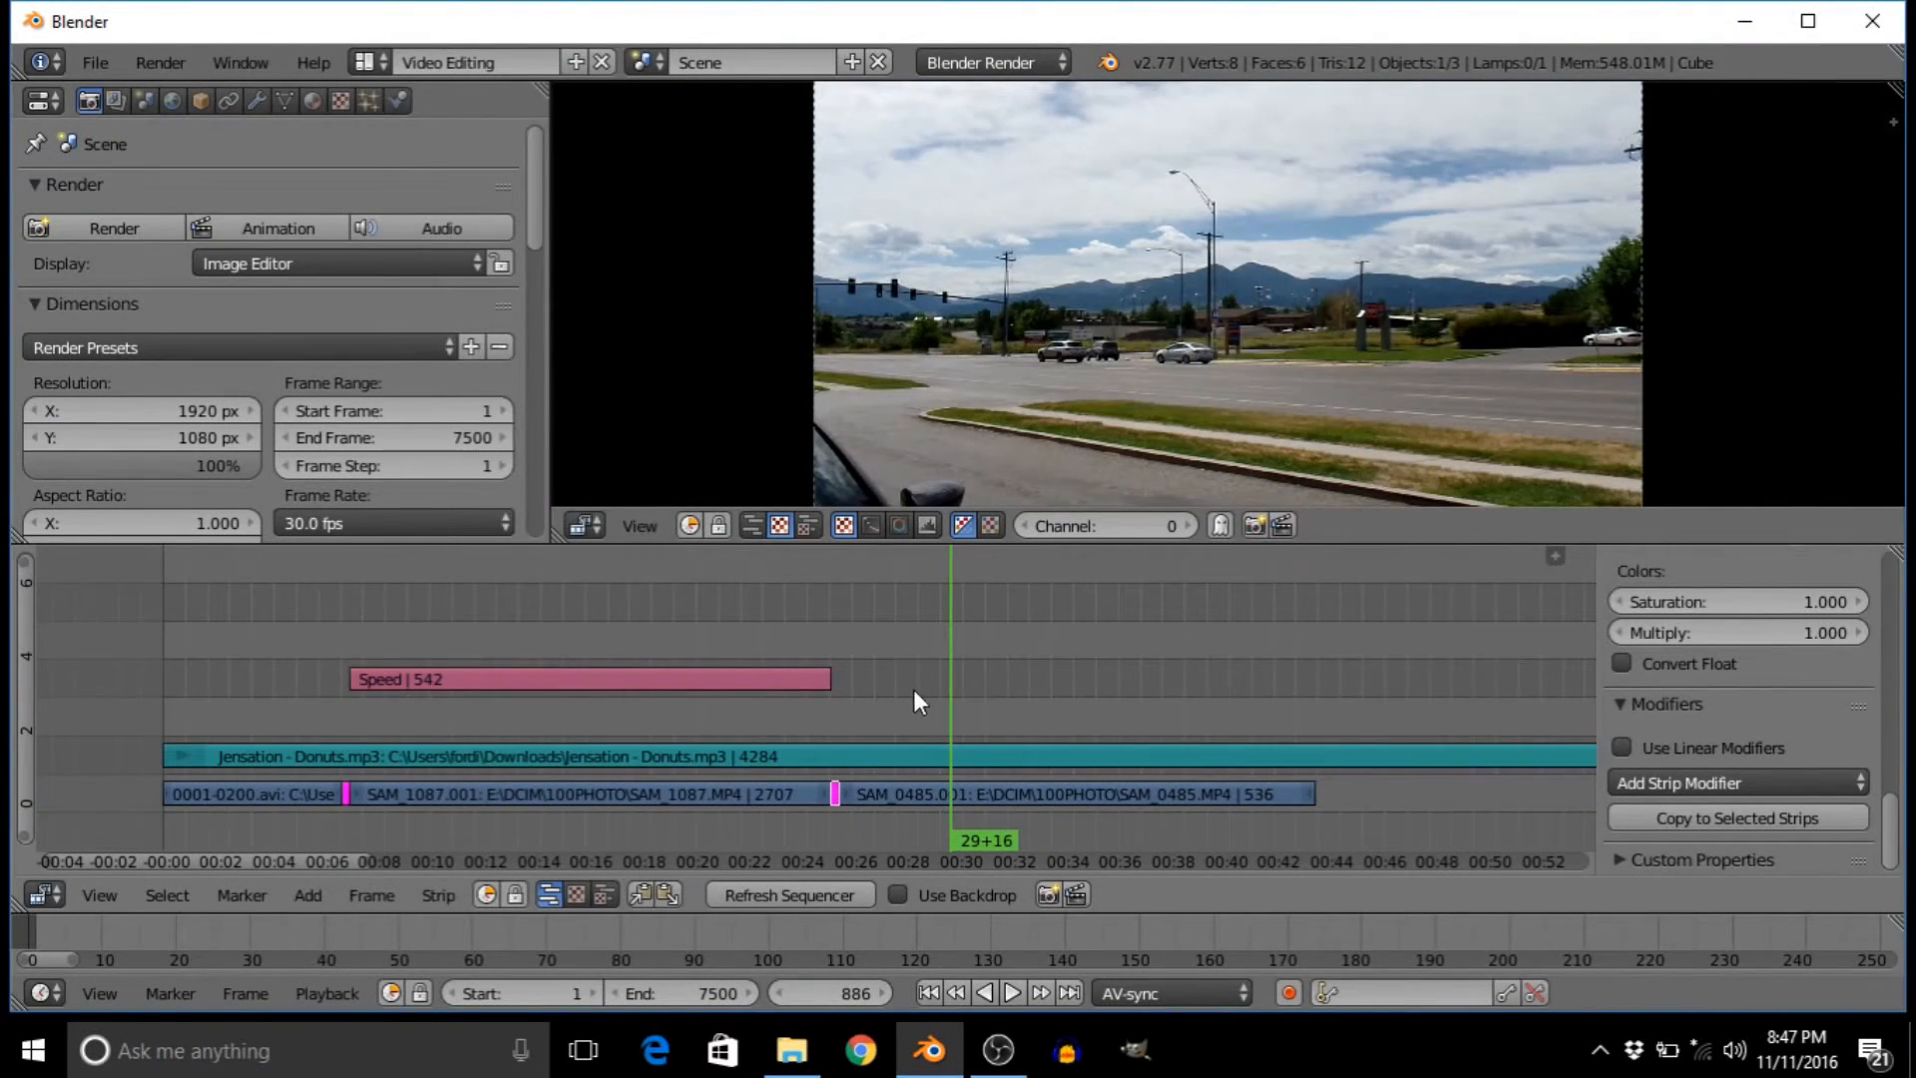
key("alt+a")
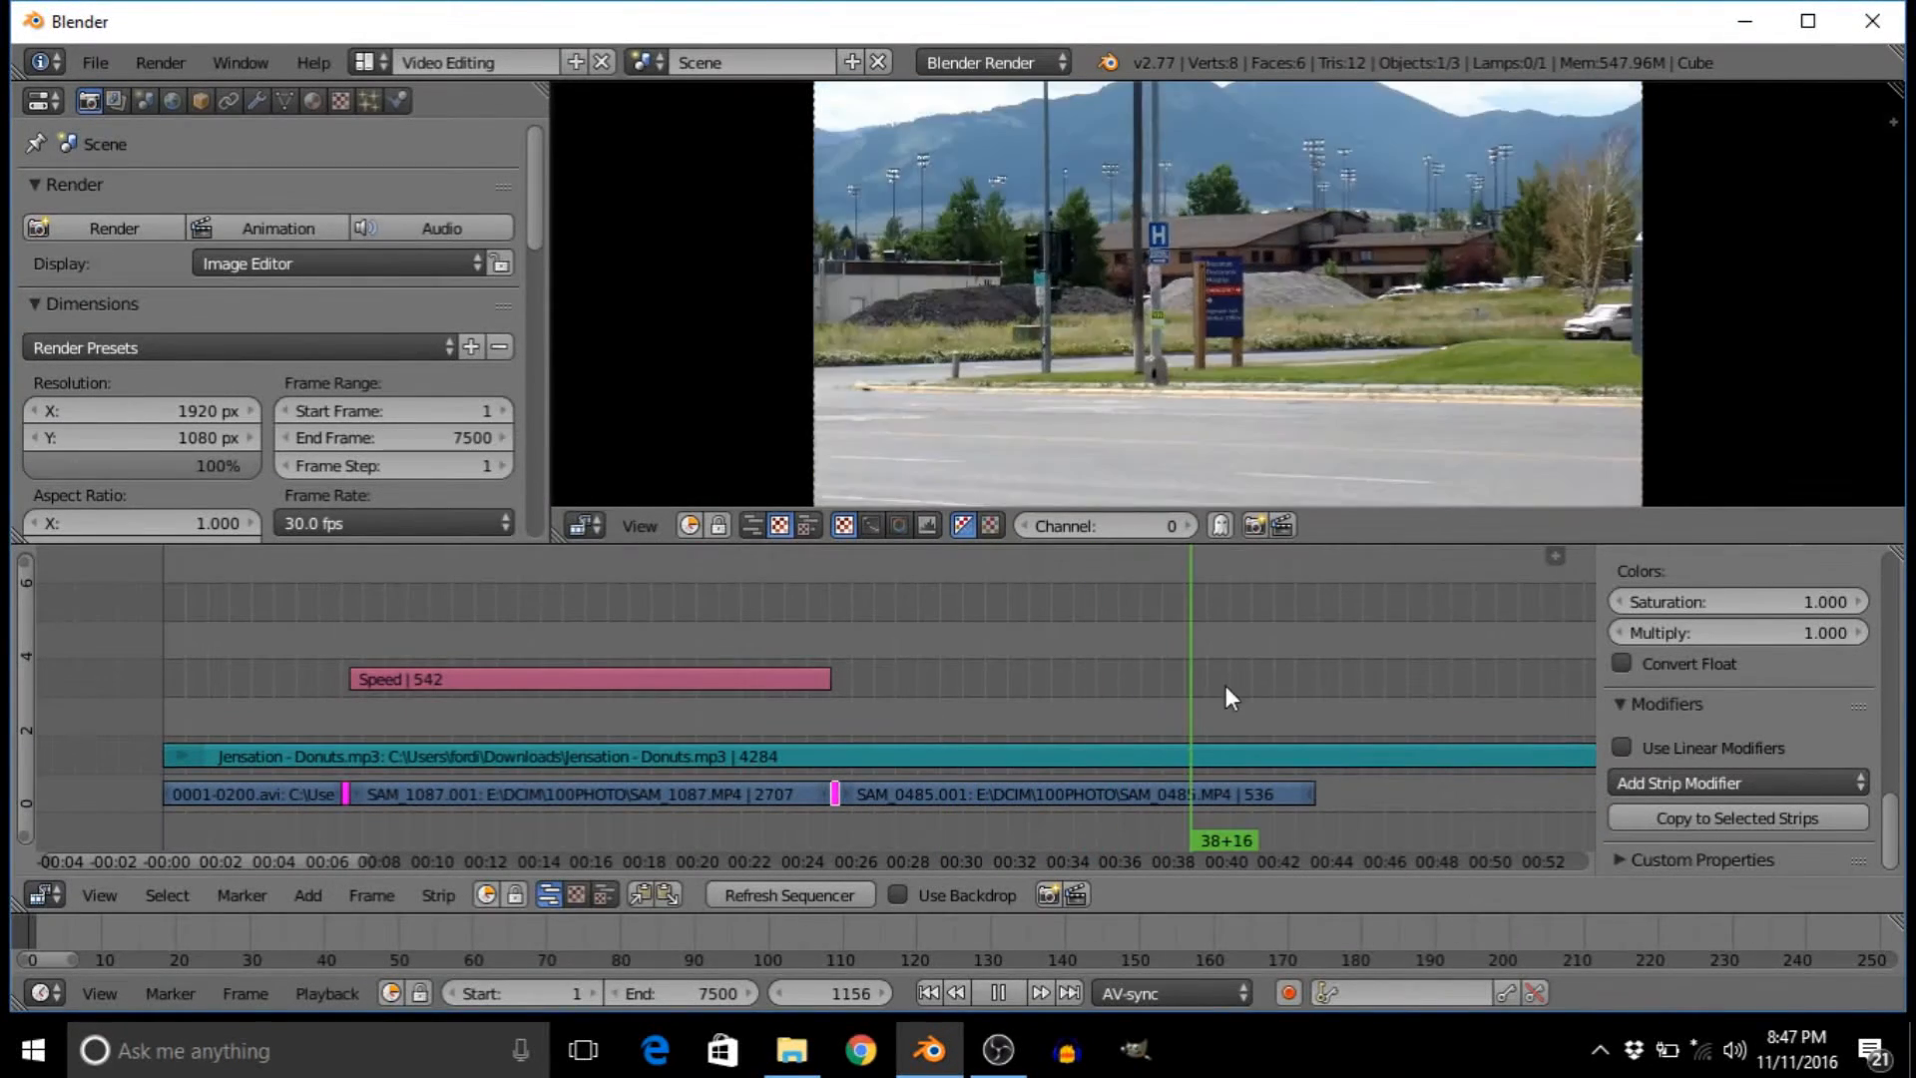
key("alt+a")
left_click(1185, 721)
middle_click_drag(1074, 675, 894, 583)
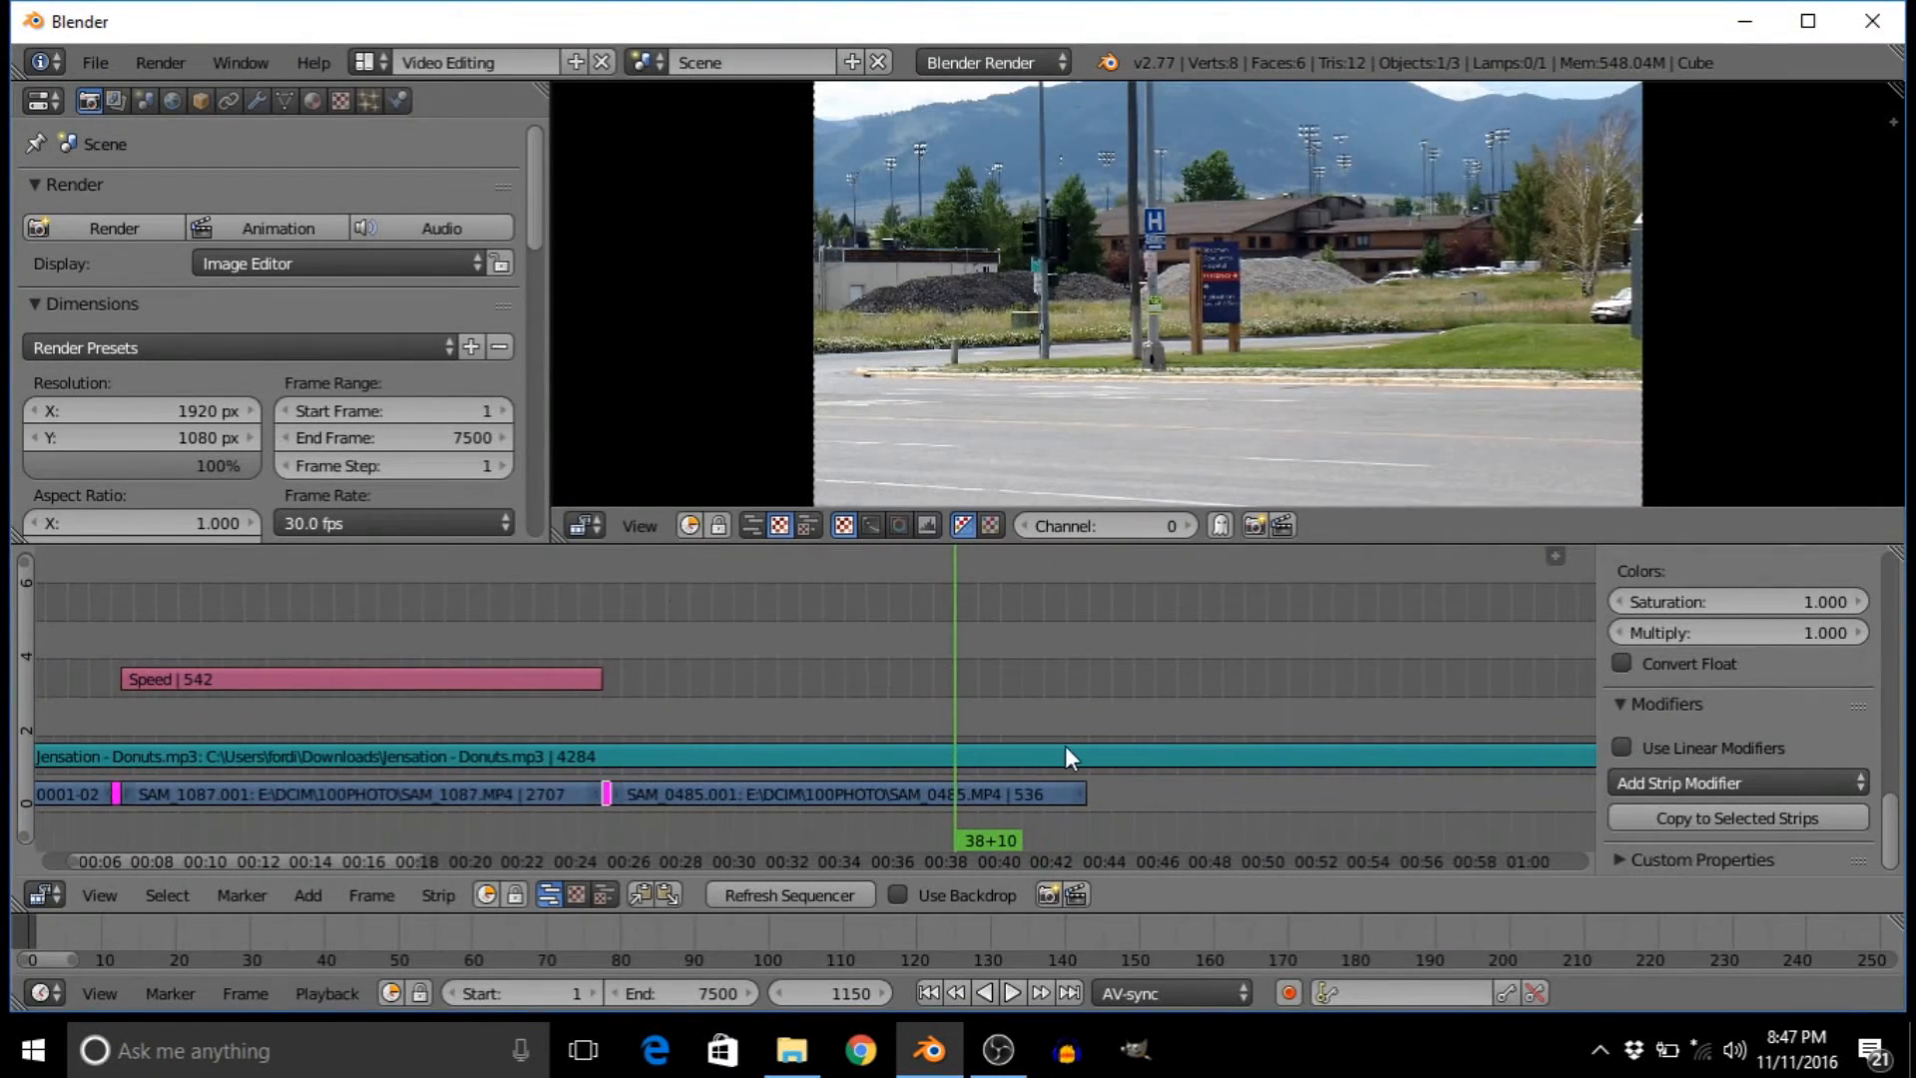
left_click_drag(1063, 746, 1088, 699)
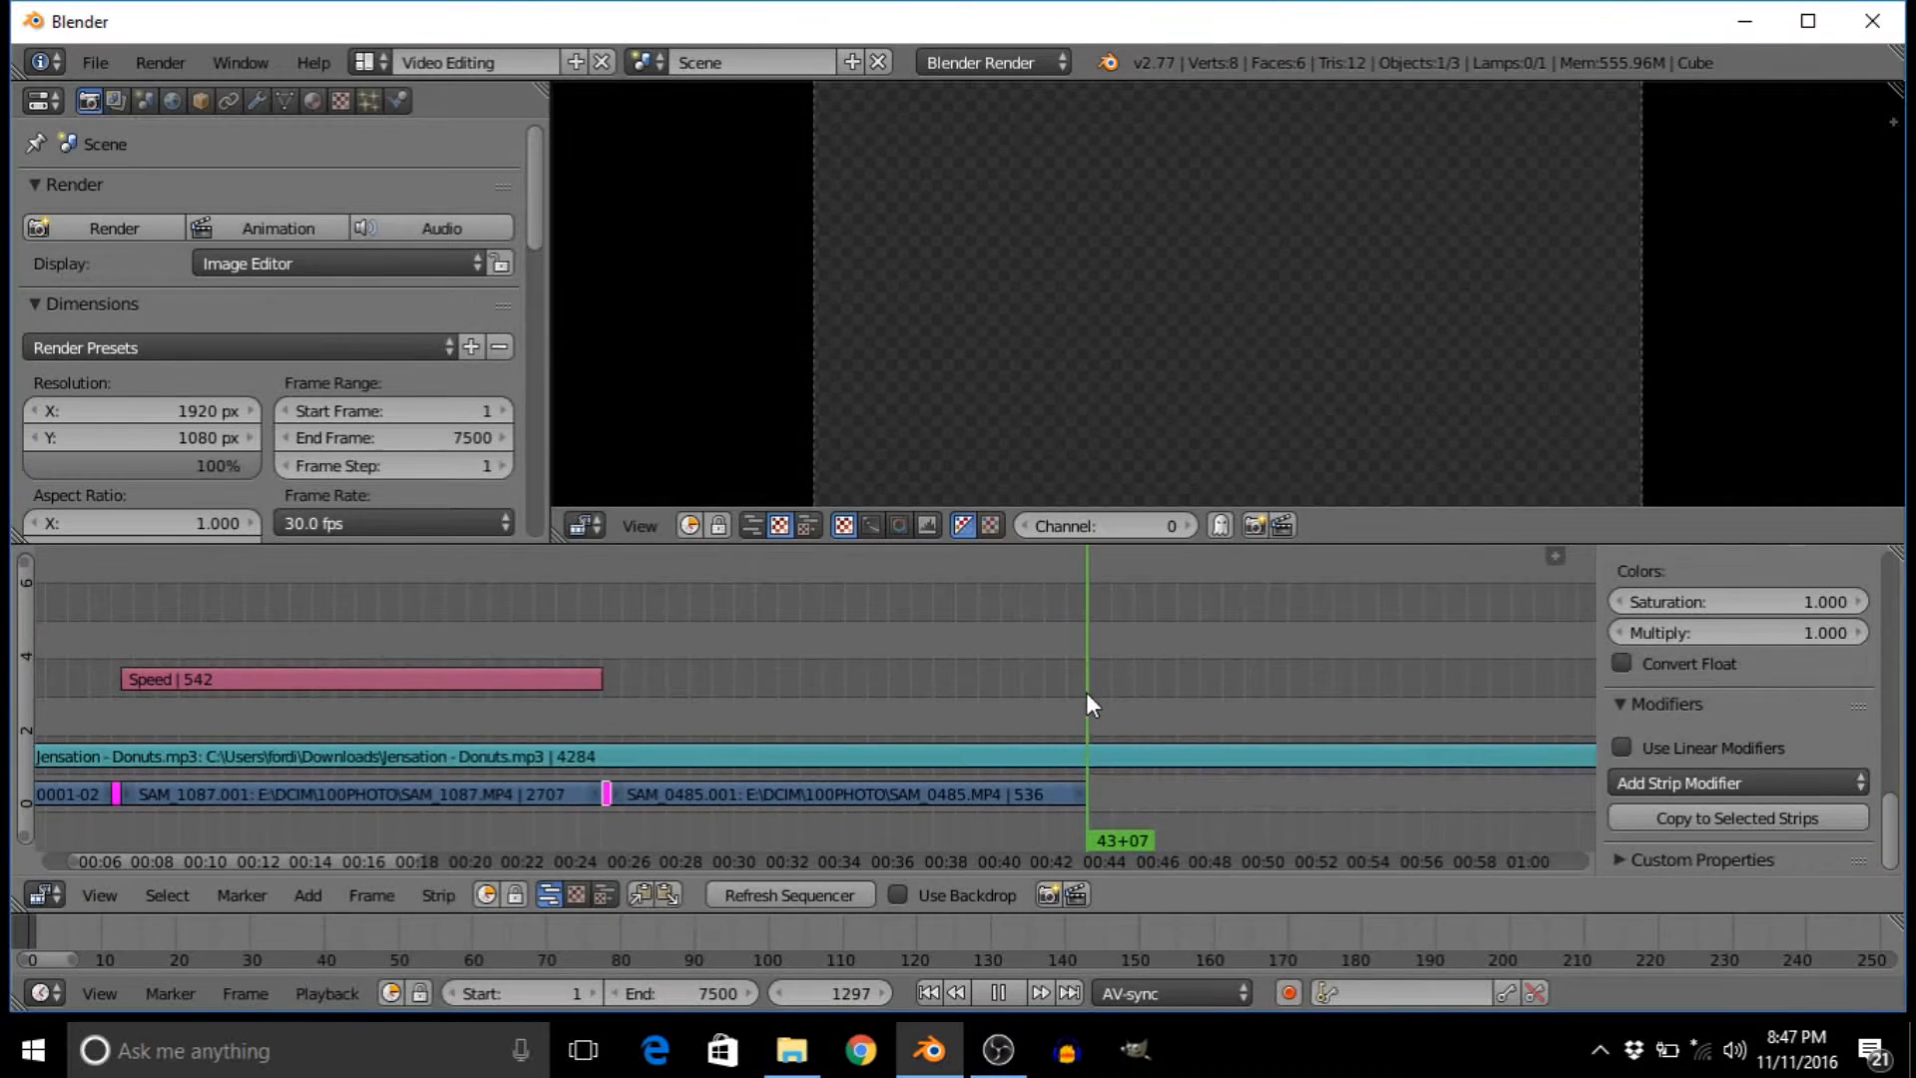
- Set the volume of the Jensation - Donuts audio strip to 0.04
scroll(1087, 699, "up", 4)
middle_click_drag(1091, 719, 369, 616)
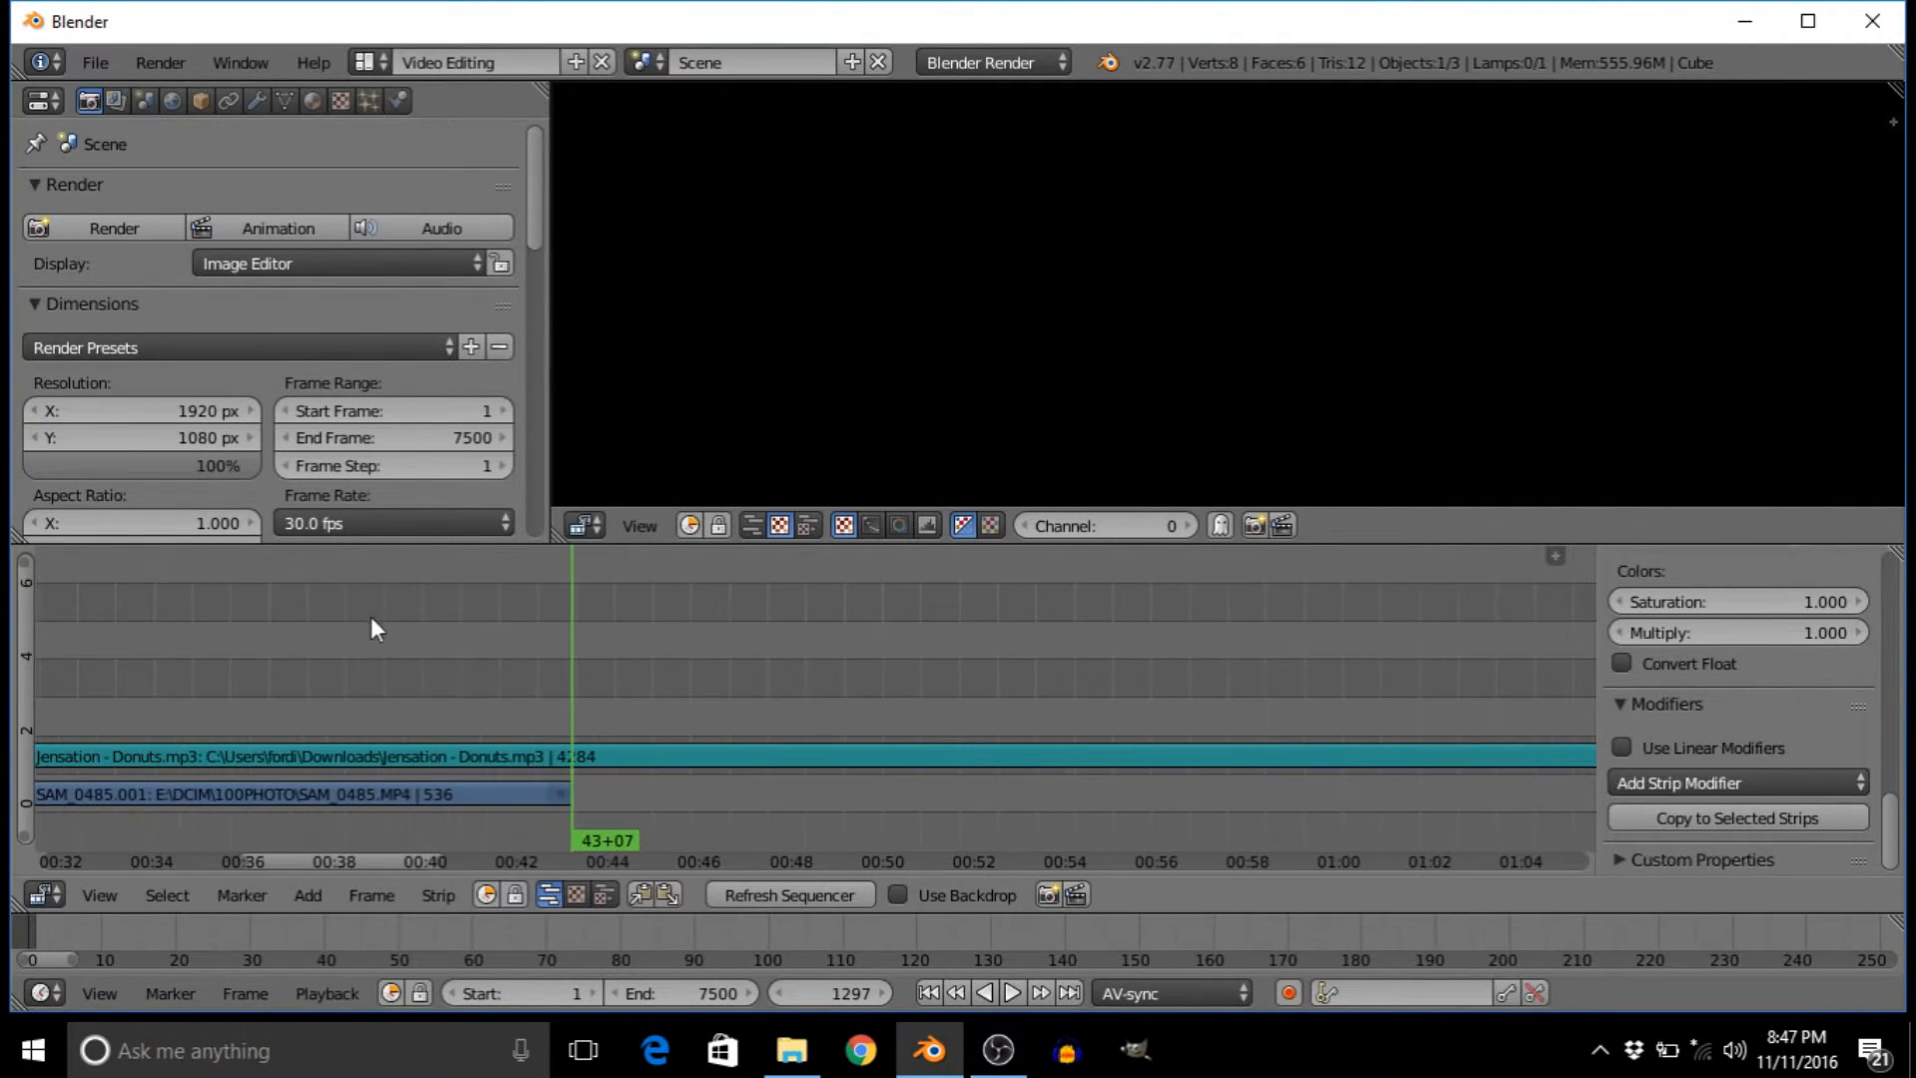
scroll(602, 693, "up", 3)
middle_click_drag(683, 696, 1053, 656)
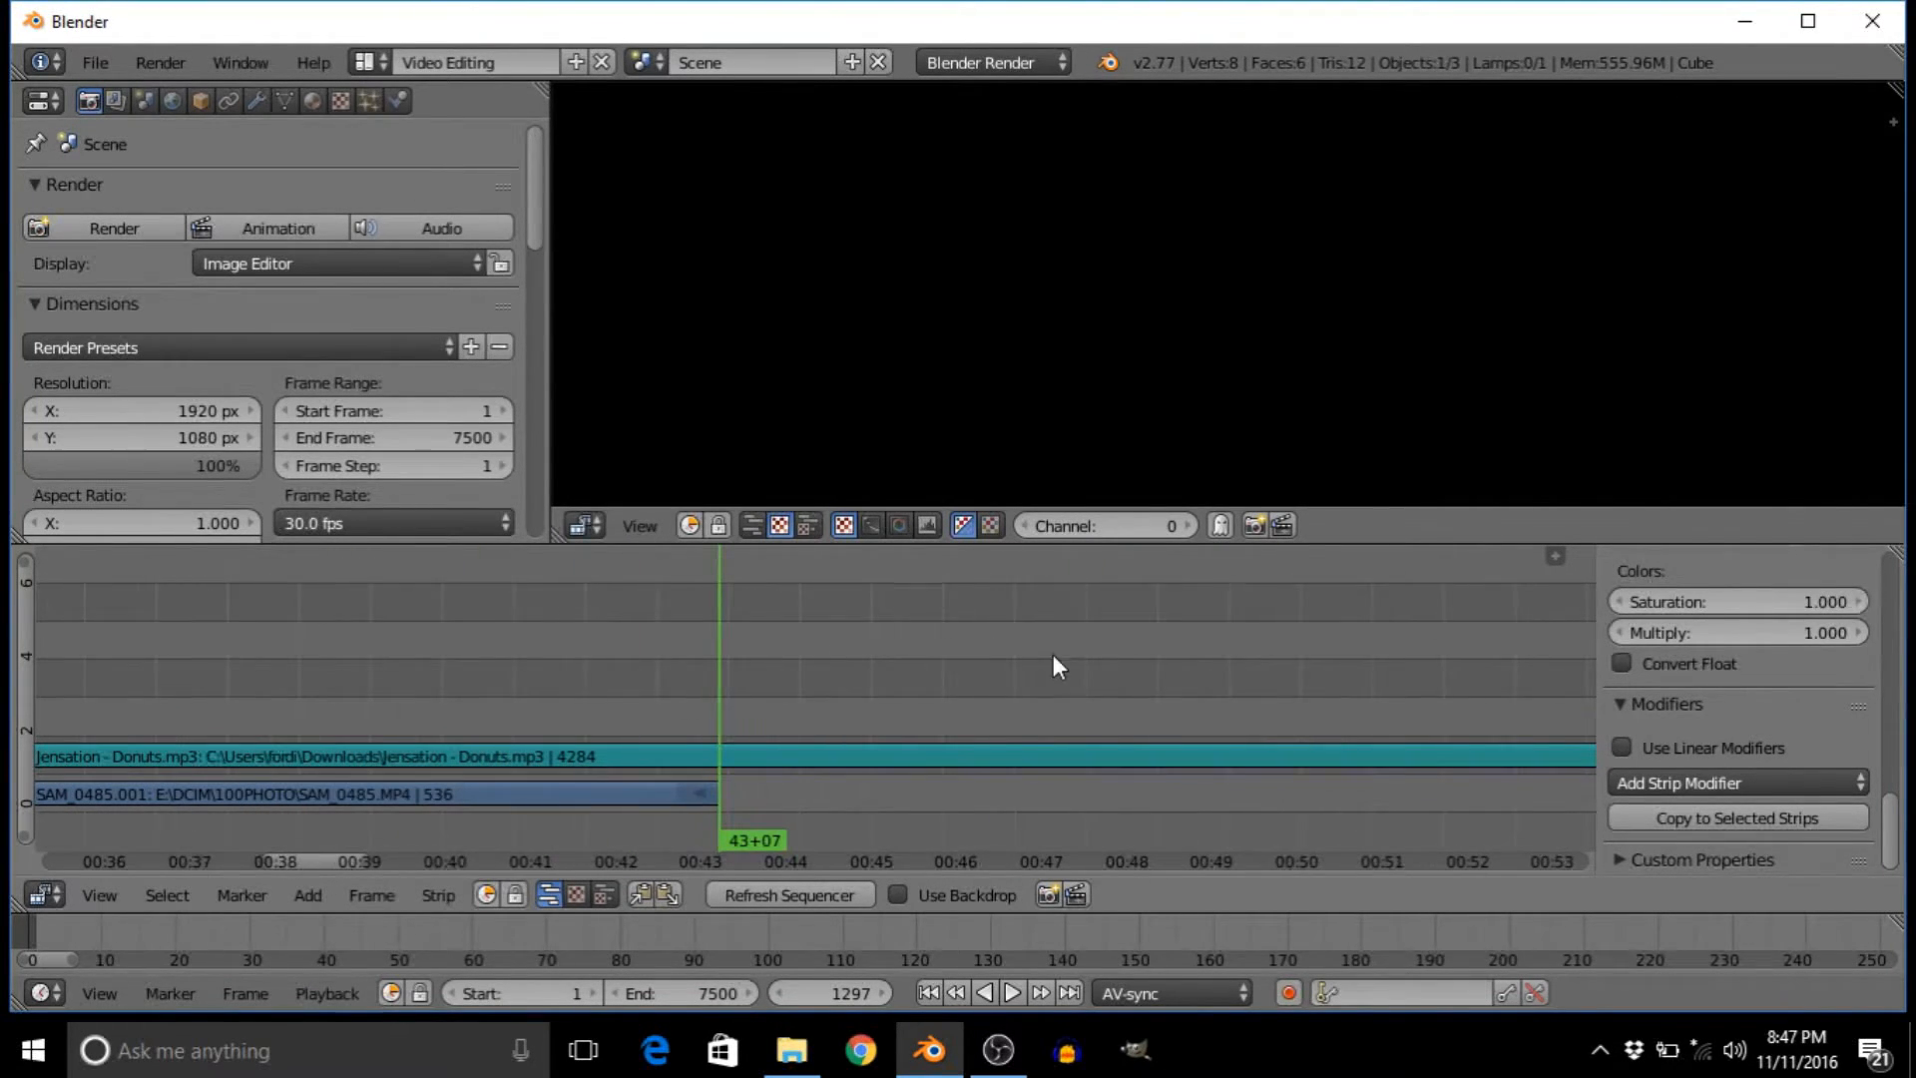
right_click(783, 761)
scroll(1798, 667, "up", 10)
scroll(1736, 676, "down", 2)
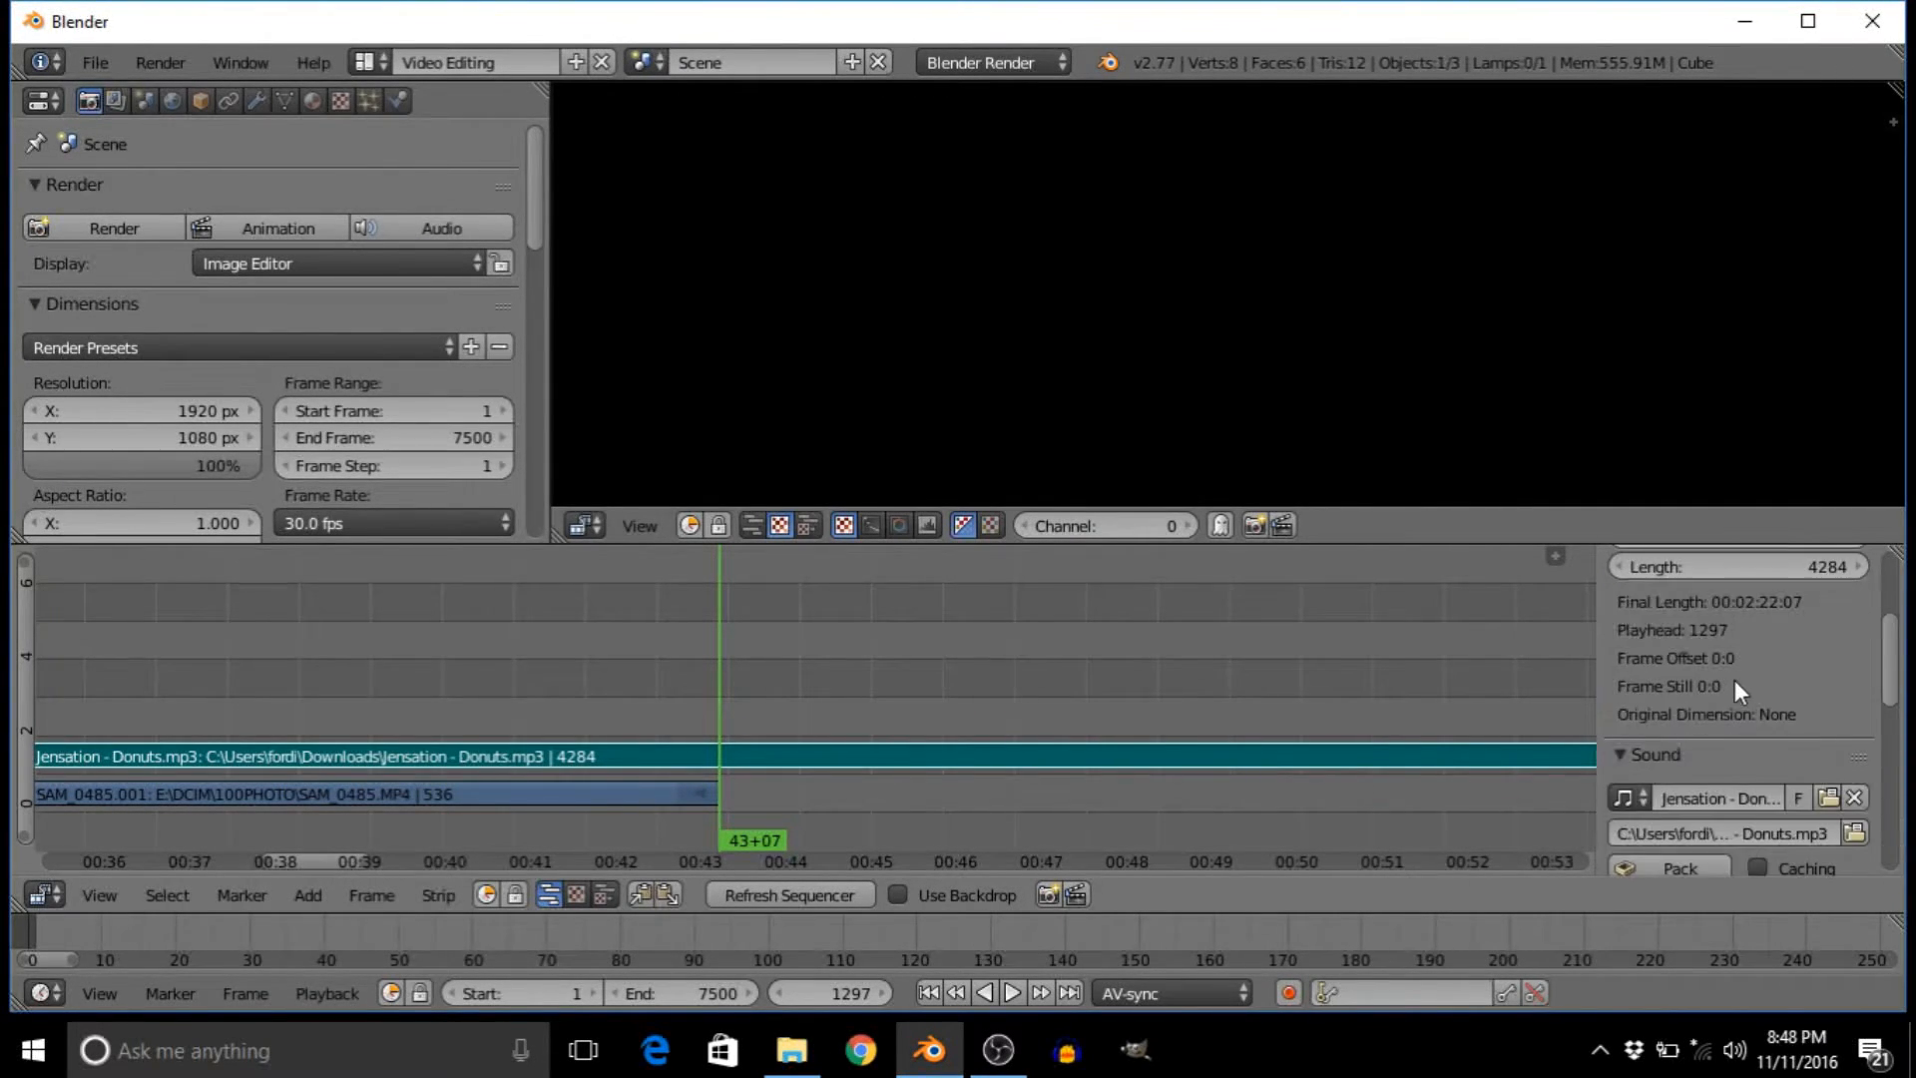
scroll(1740, 683, "down", 7)
left_click(1746, 758)
key("BackSpace")
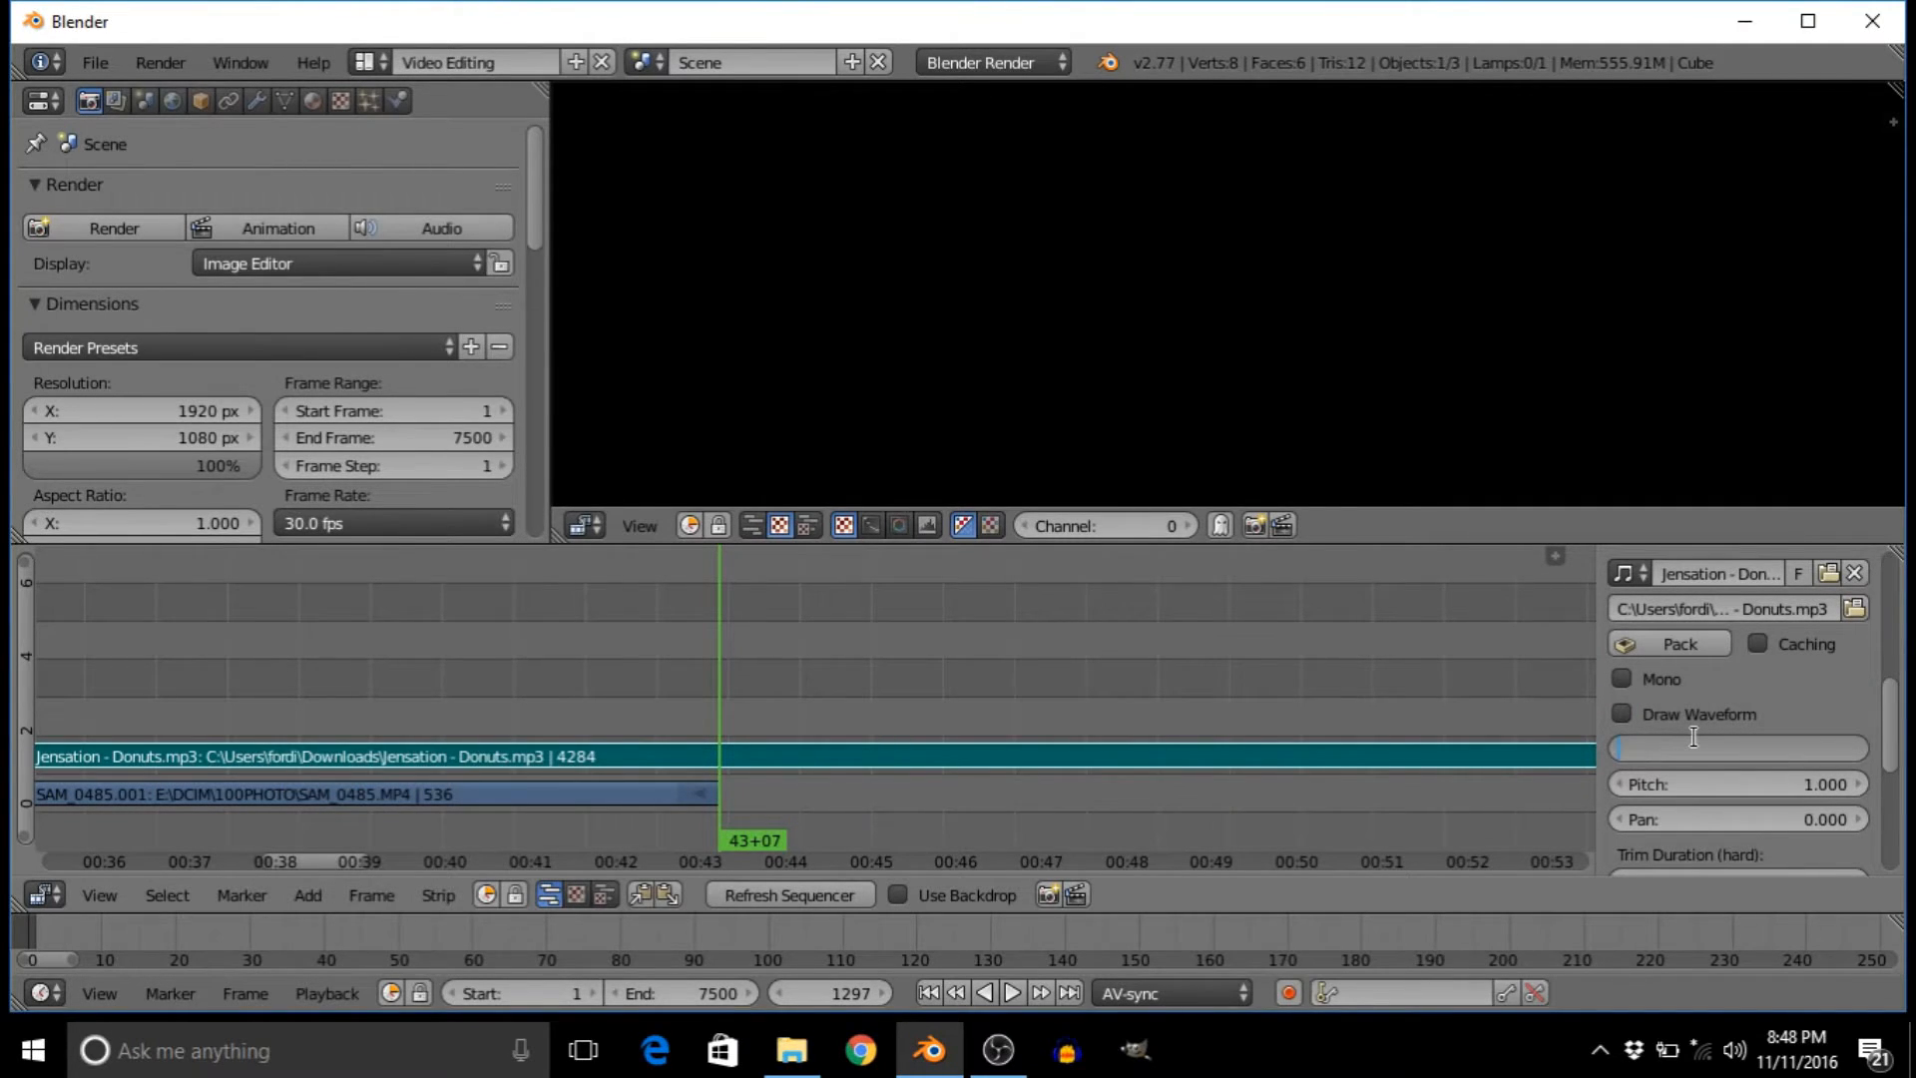
type("0.04")
key("Return")
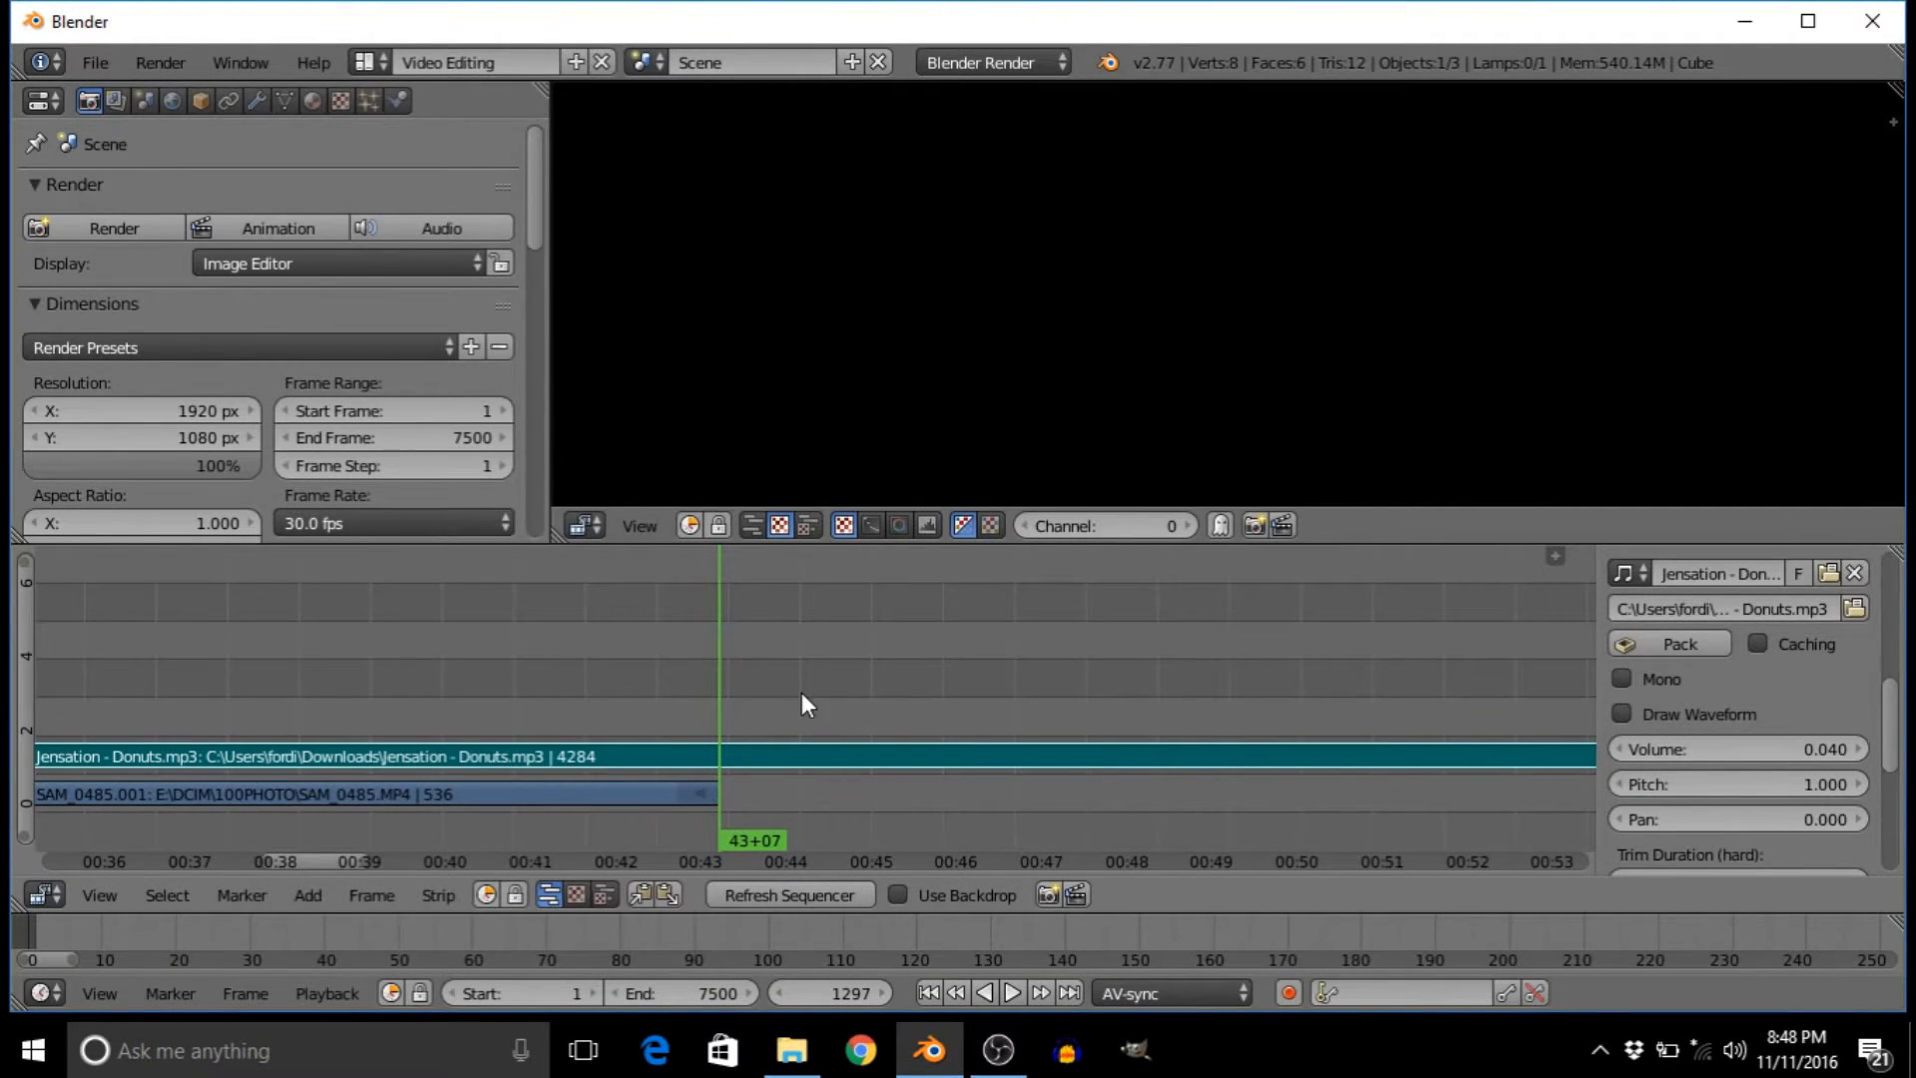
- Play back the last part of the SAM_0485 clip to check the music volume
left_click(349, 671)
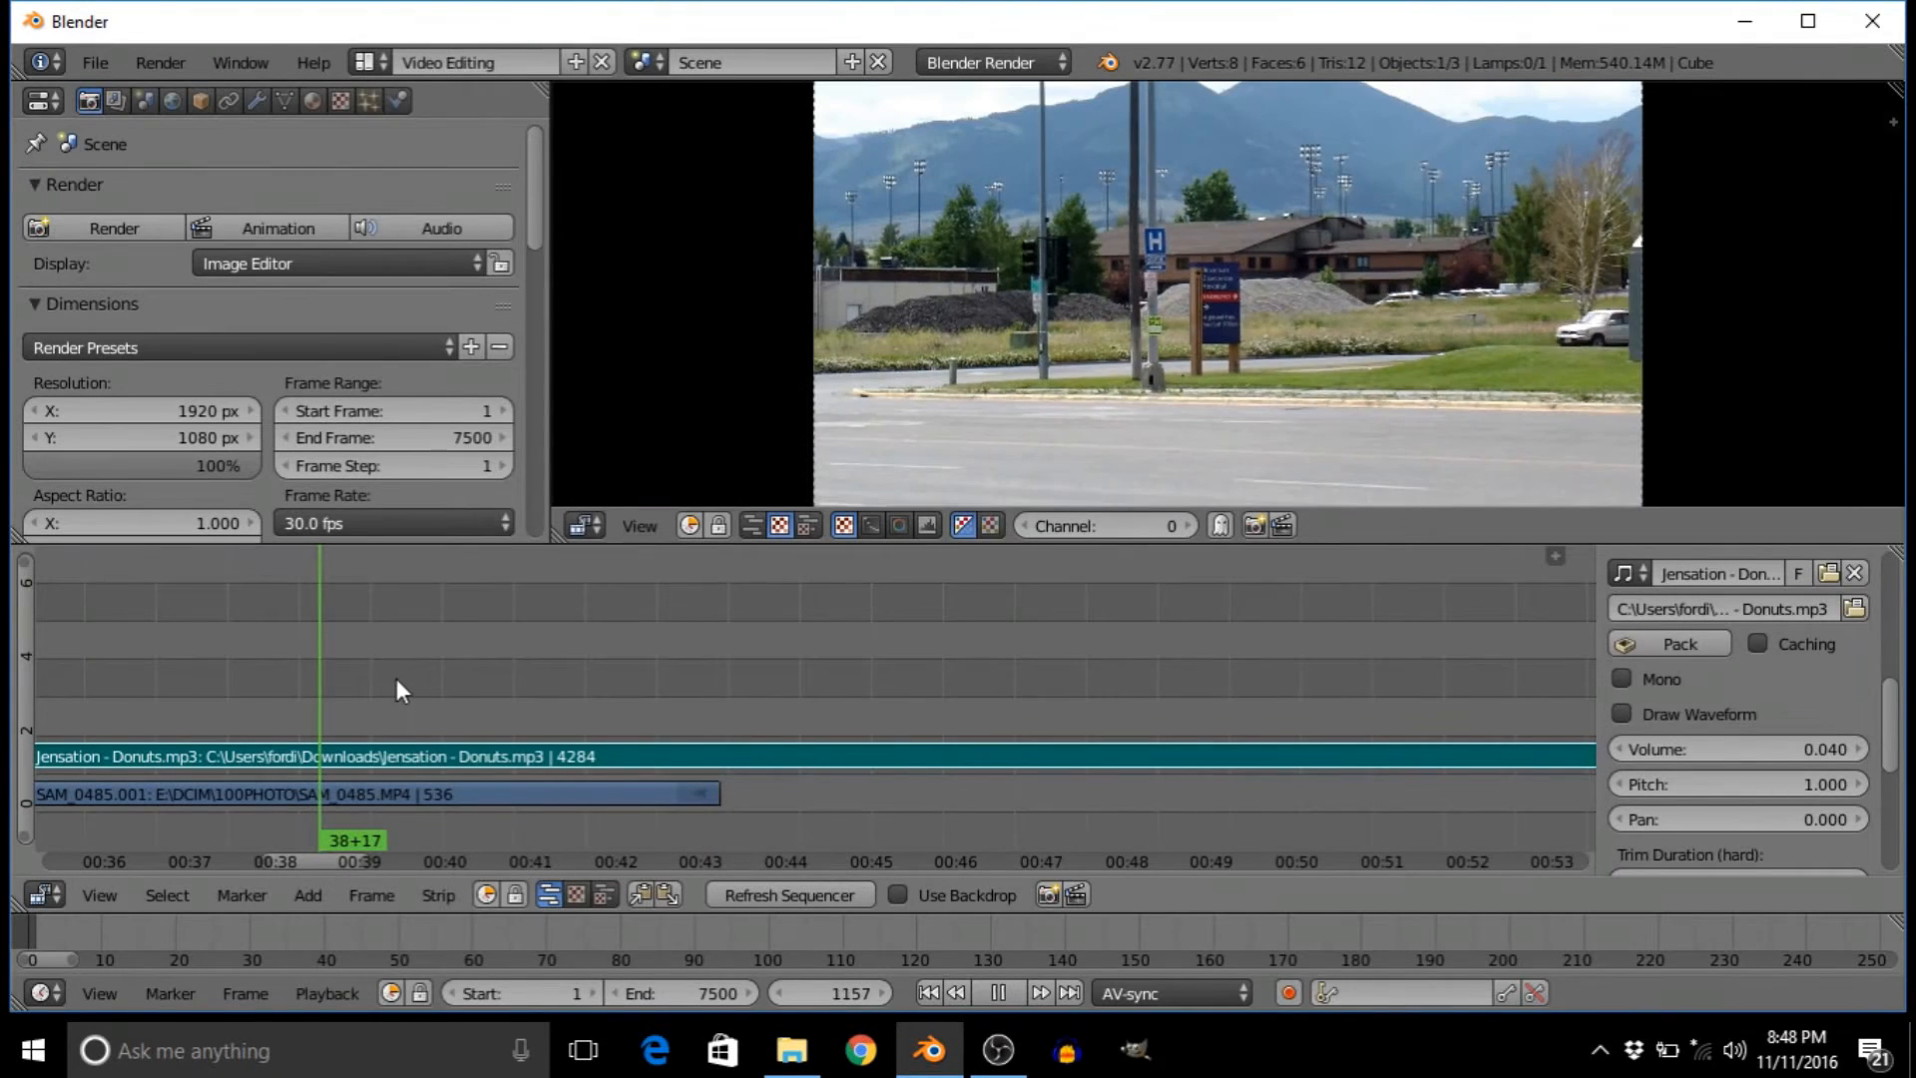
left_click(1020, 989)
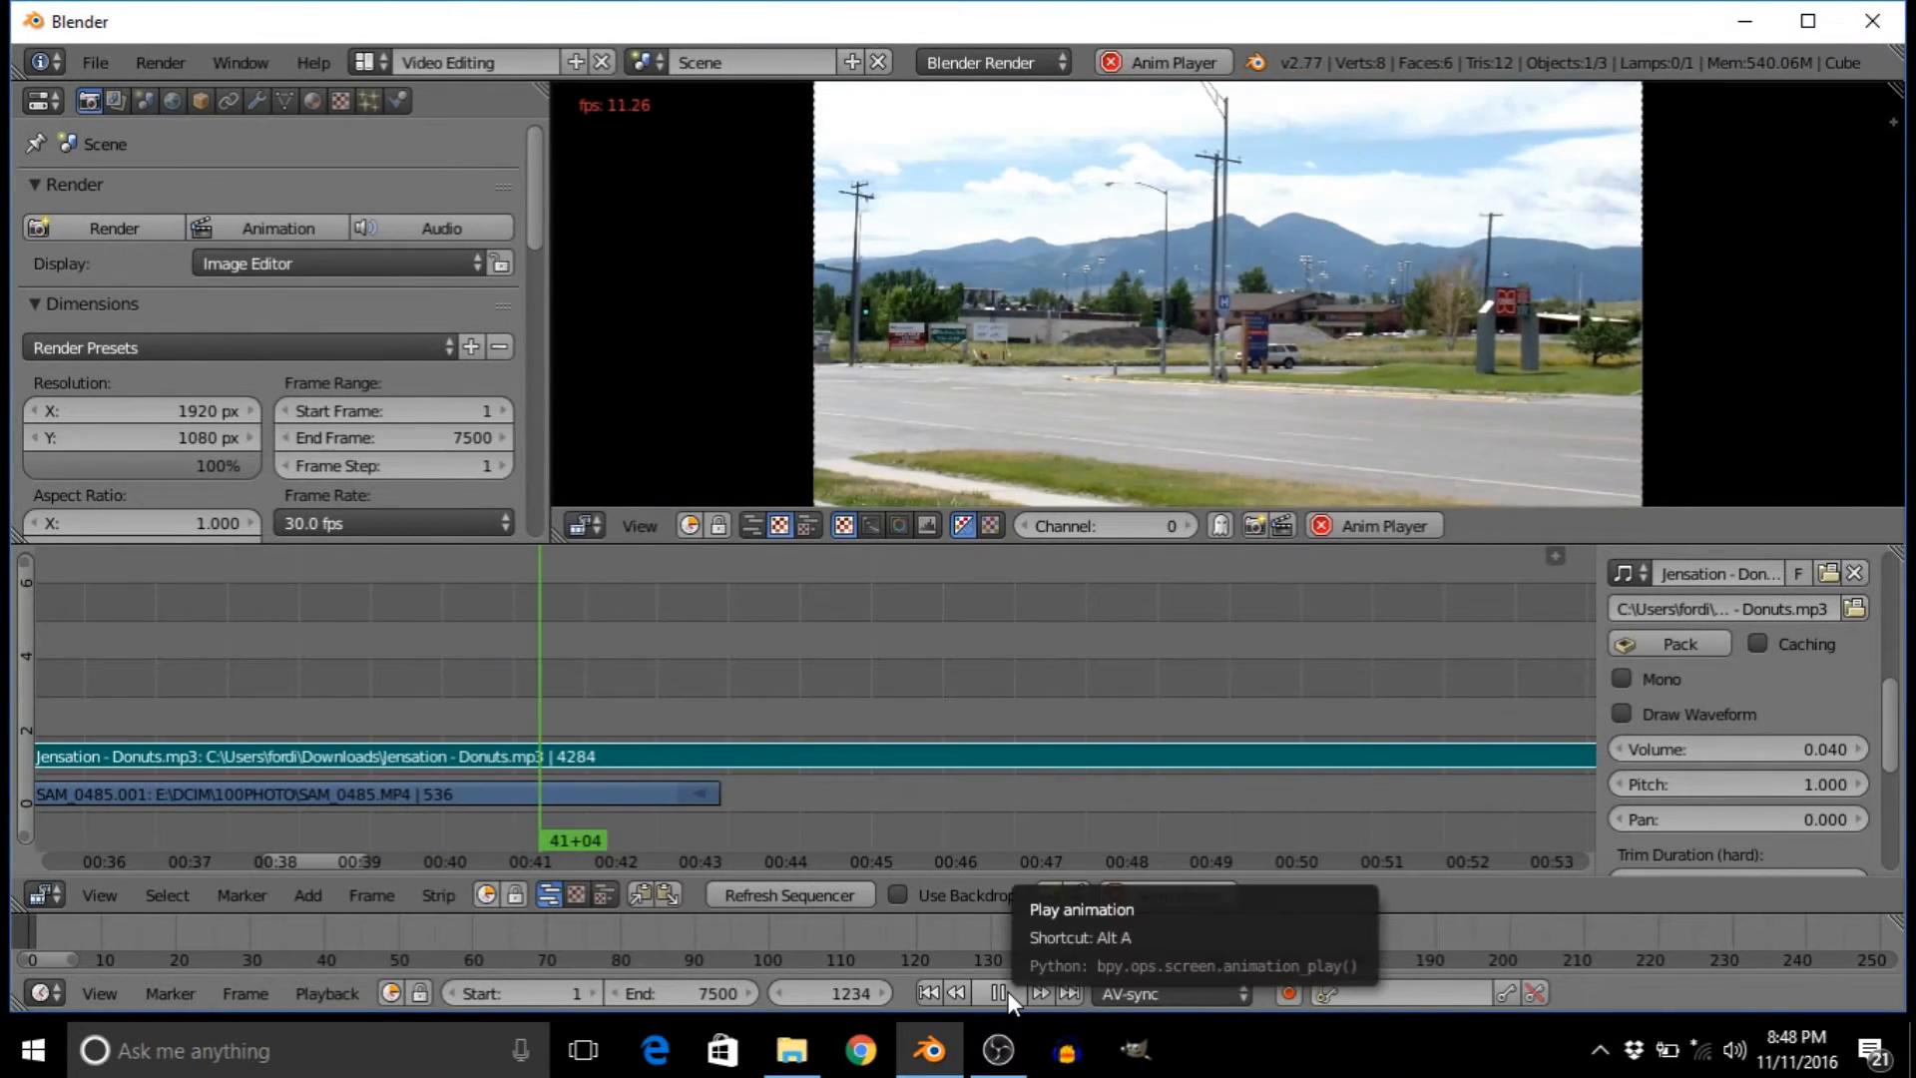
left_click(1003, 992)
- Place the playhead at frame 1314, just past the end of the SAM_0485 clip
left_click_drag(727, 817, 757, 828)
scroll(720, 822, "up", 3)
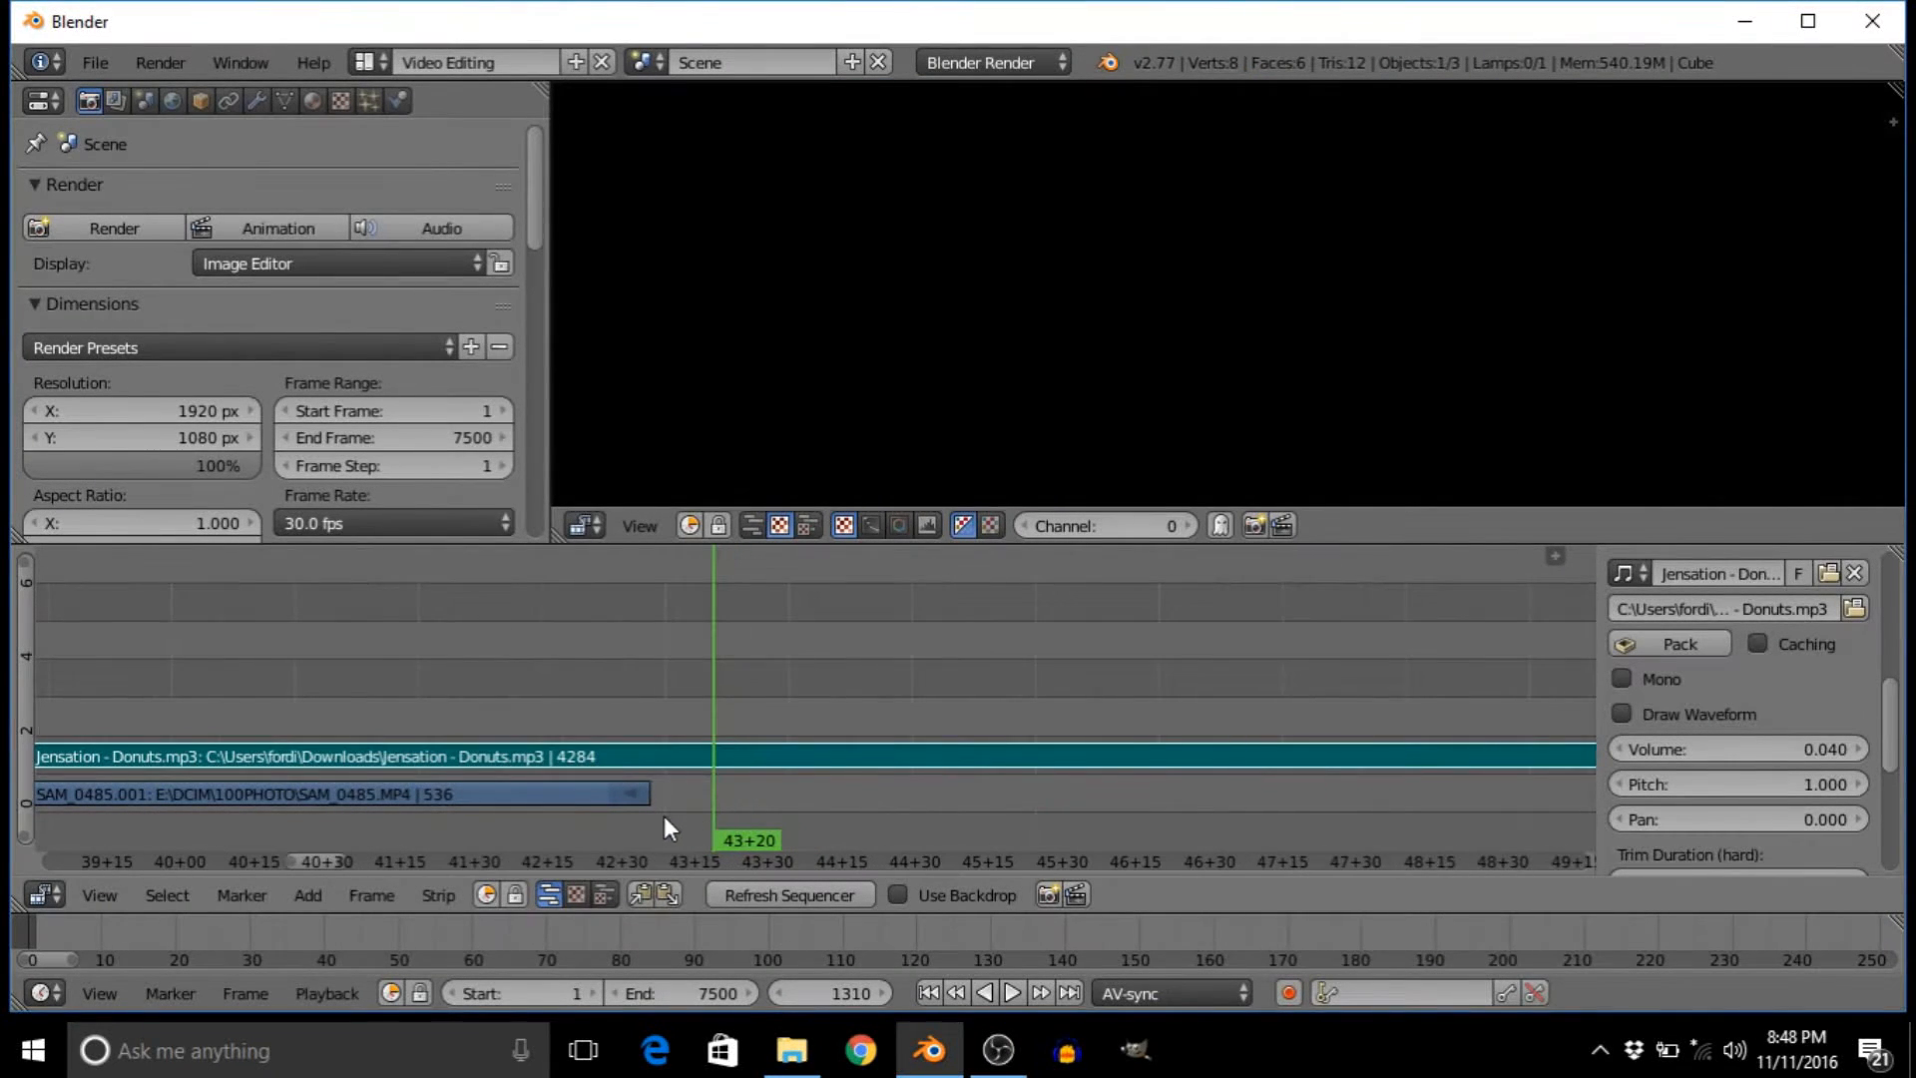
left_click(579, 799)
key("alt+a")
left_click(733, 823)
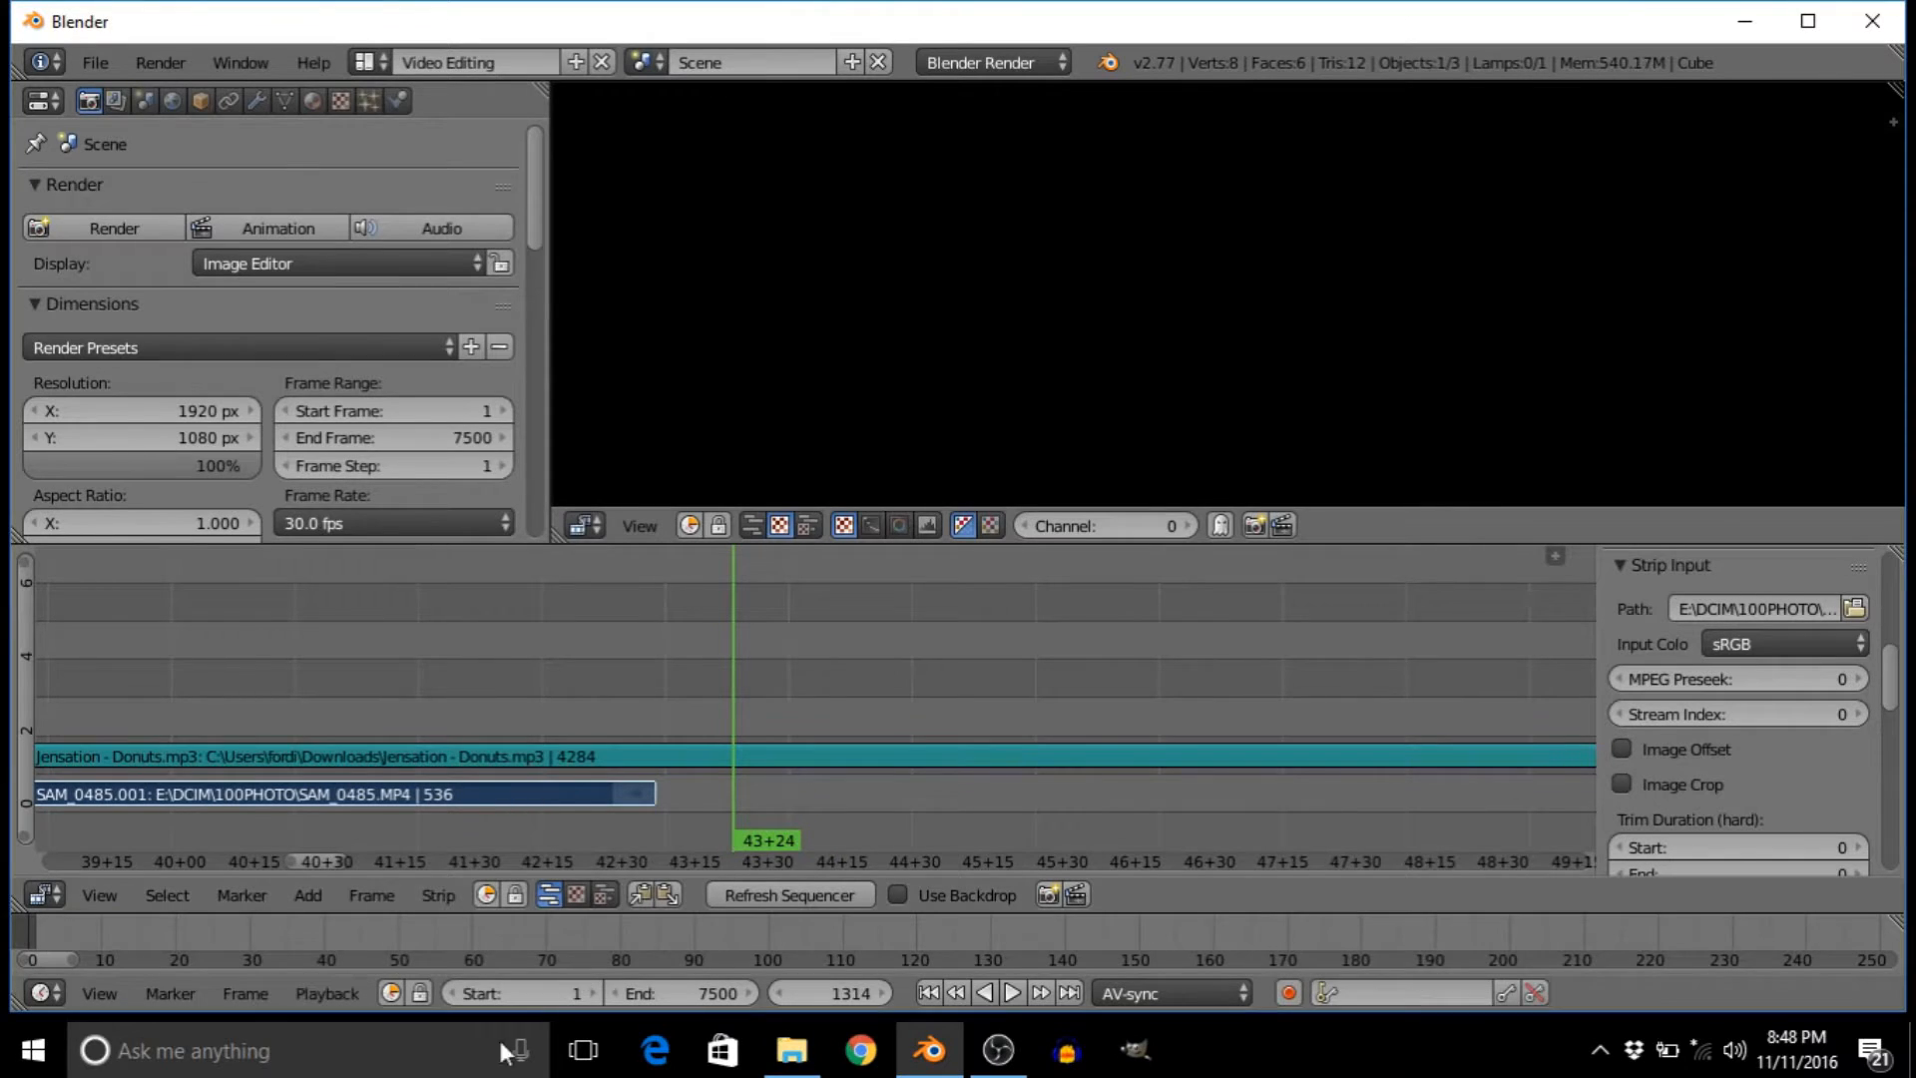
- Add the Outro Real image from the OneDrive Pictures folder to channel 1, leaving a short gap after the SAM_0485 clip
left_click(794, 1050)
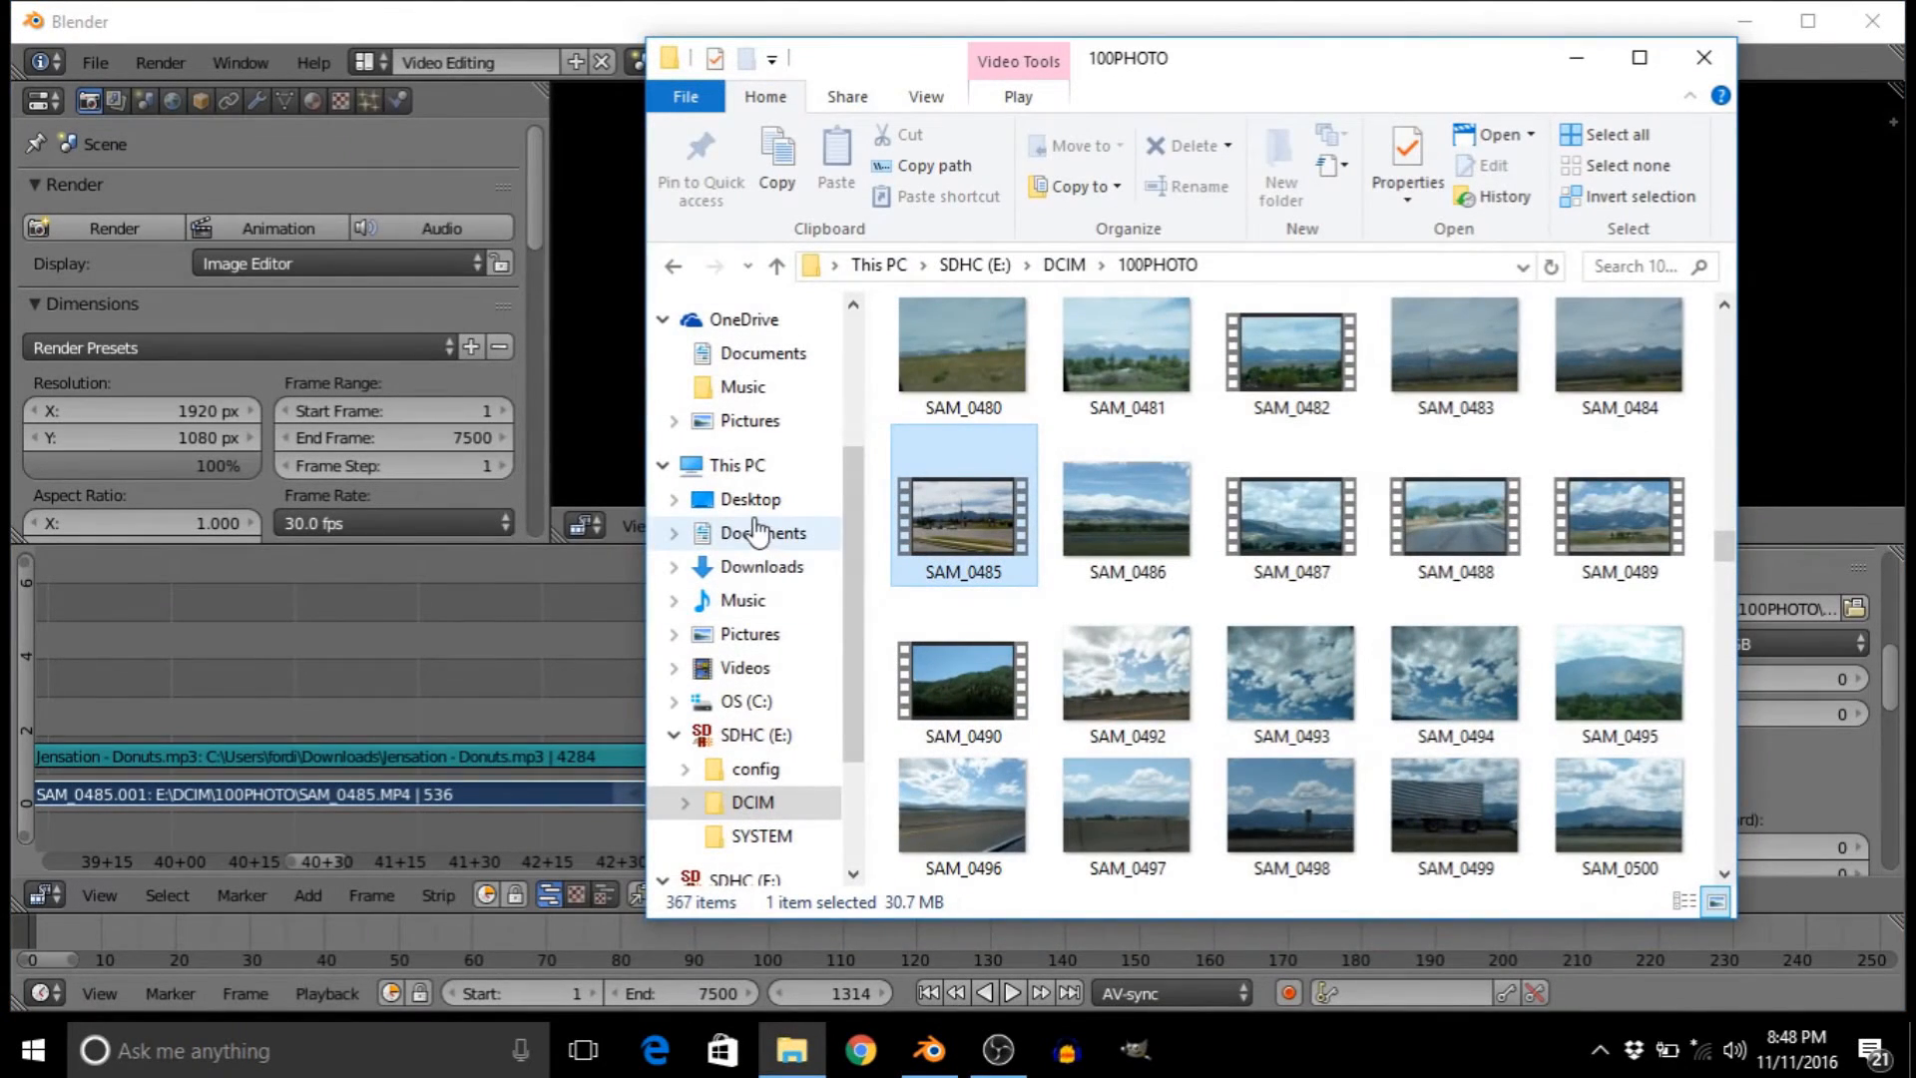
left_click(745, 575)
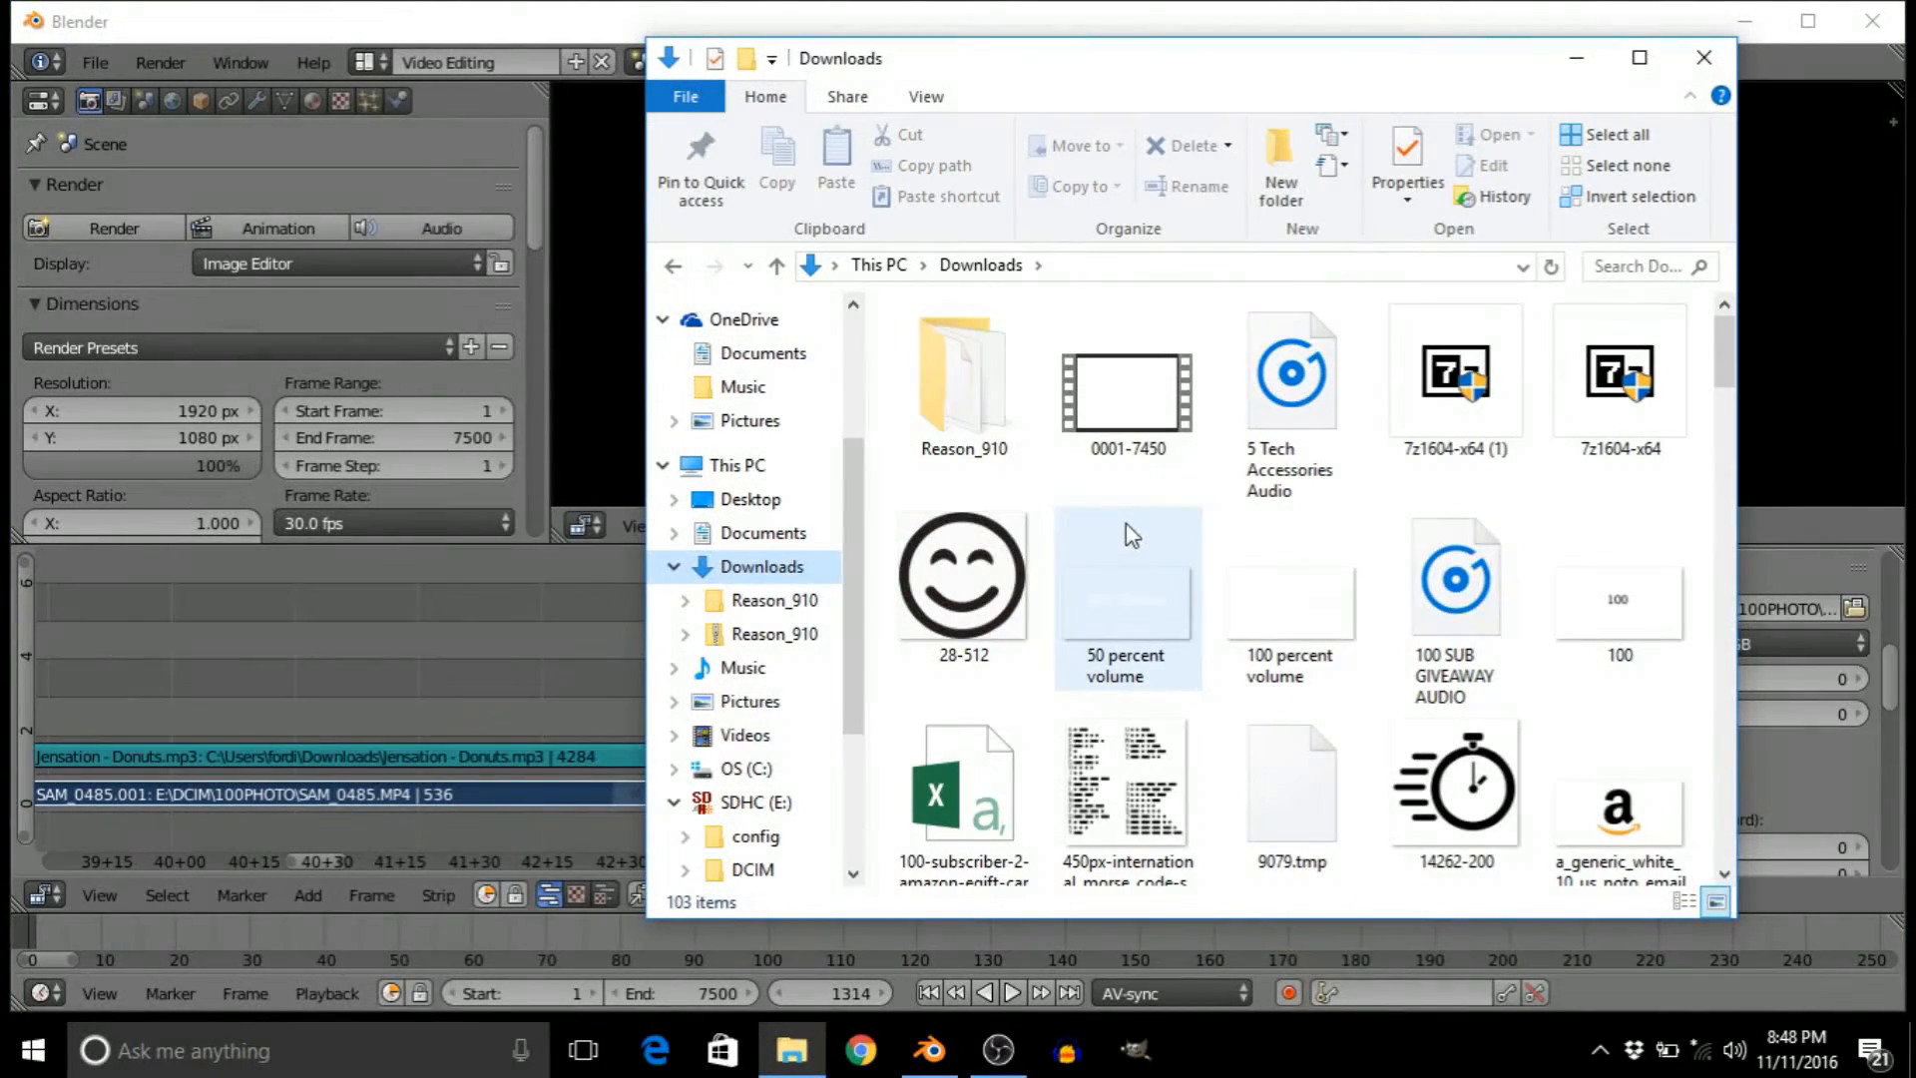
left_click(749, 420)
scroll(1297, 598, "down", 10)
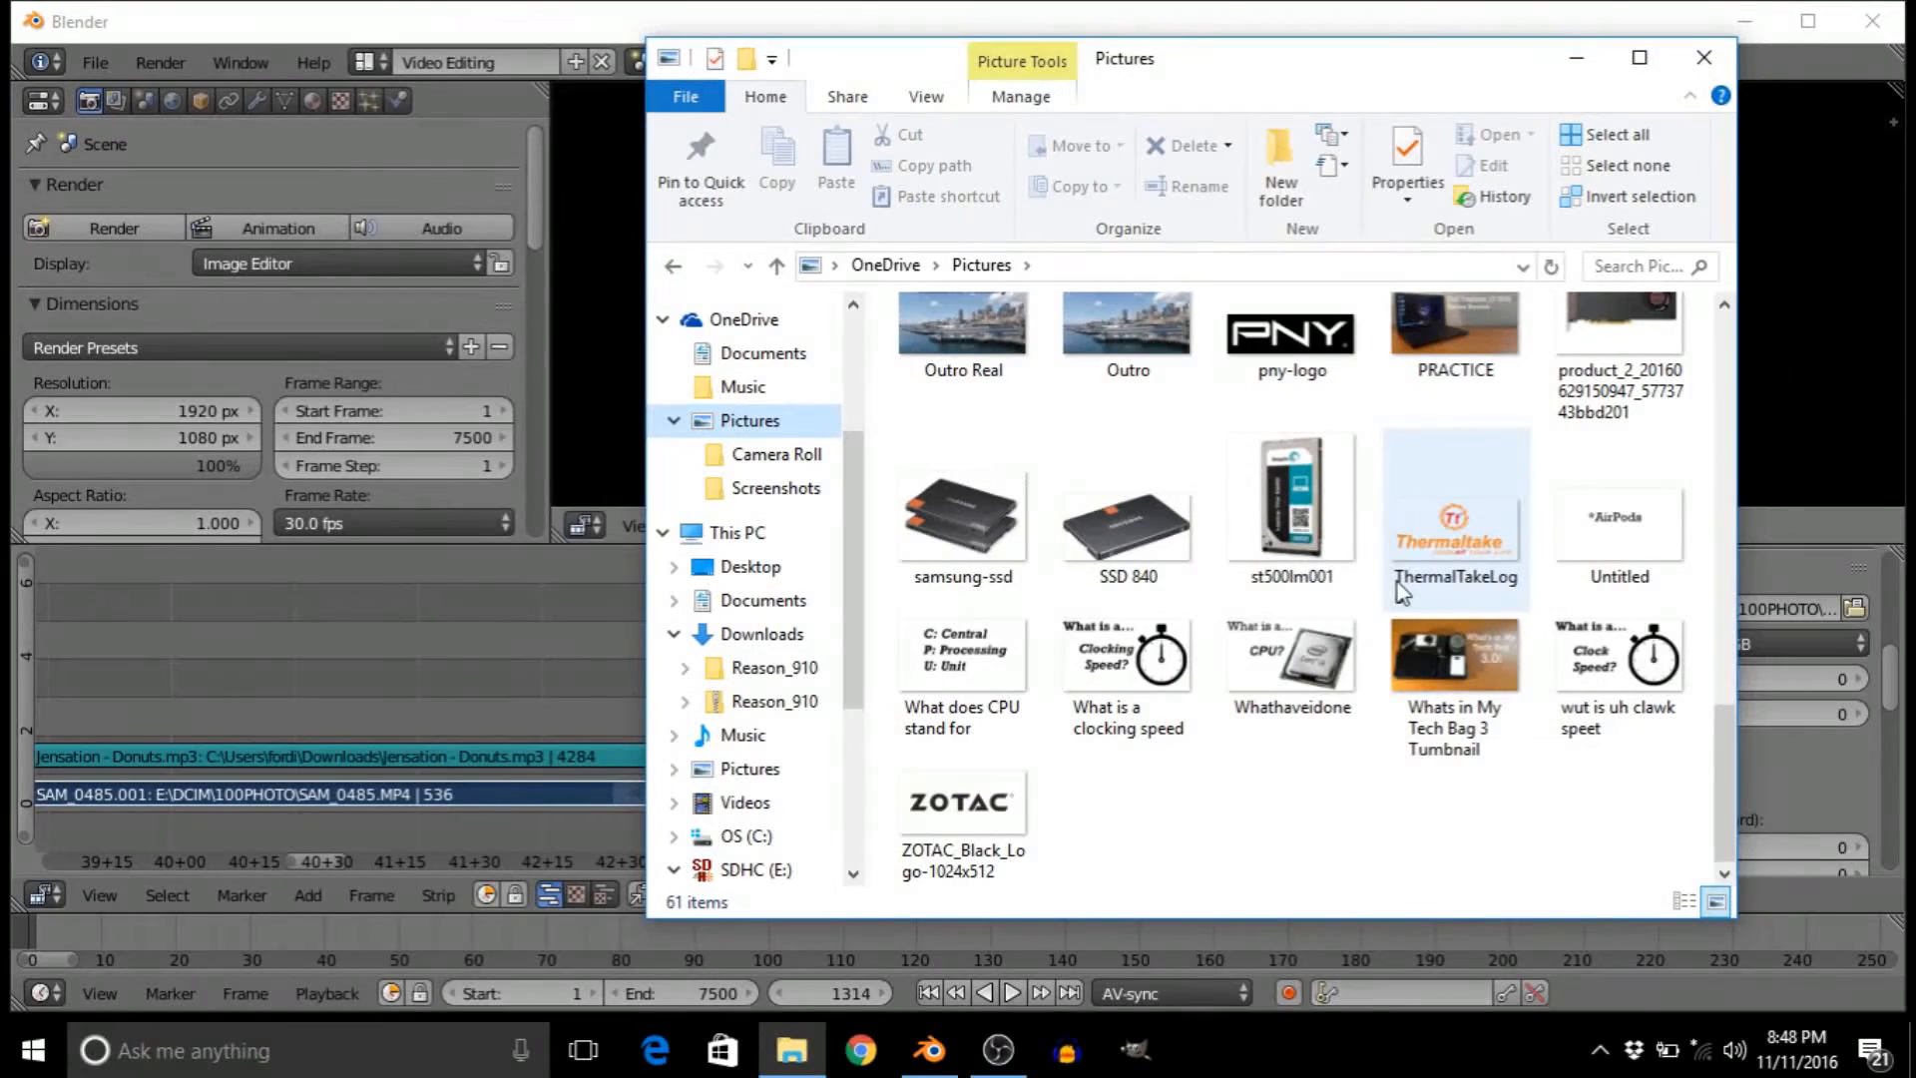
scroll(1322, 606, "up", 5)
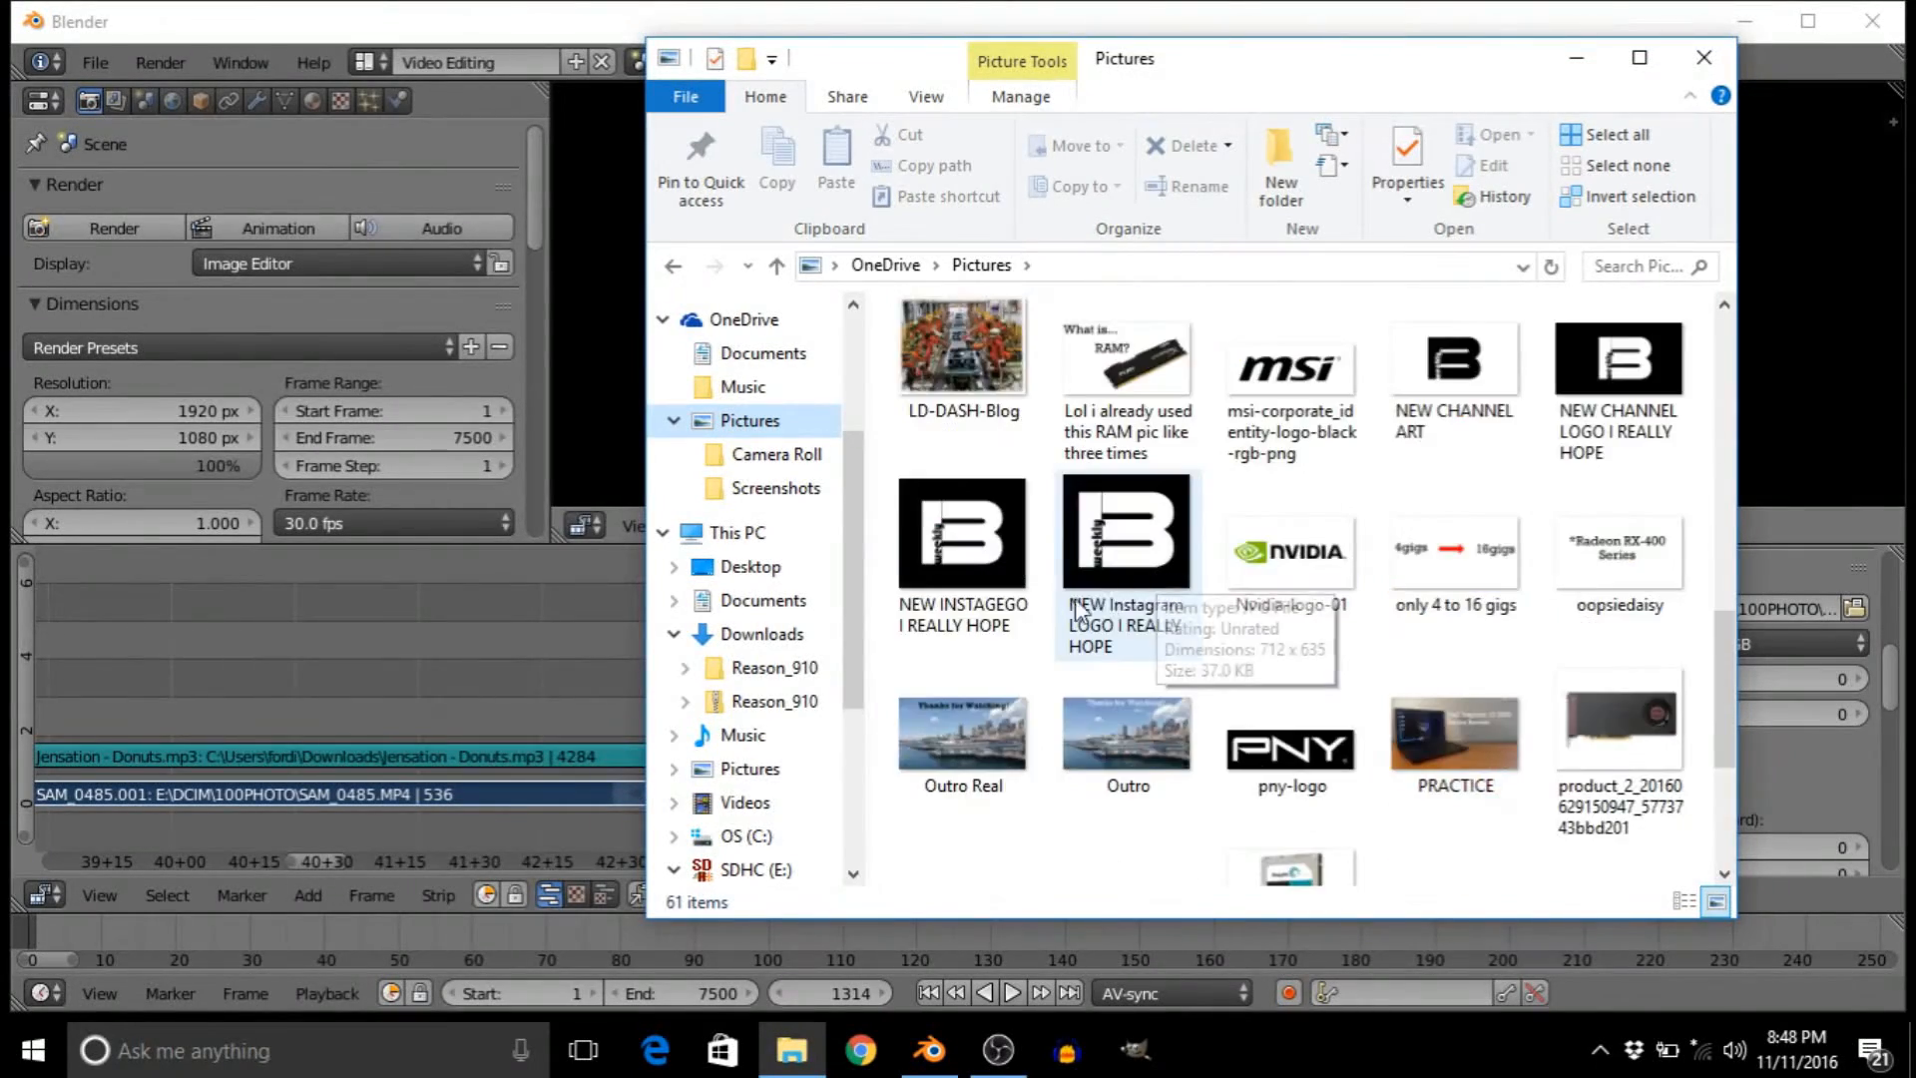
scroll(1098, 599, "down", 3)
left_click(963, 439)
left_click_drag(963, 439, 549, 604)
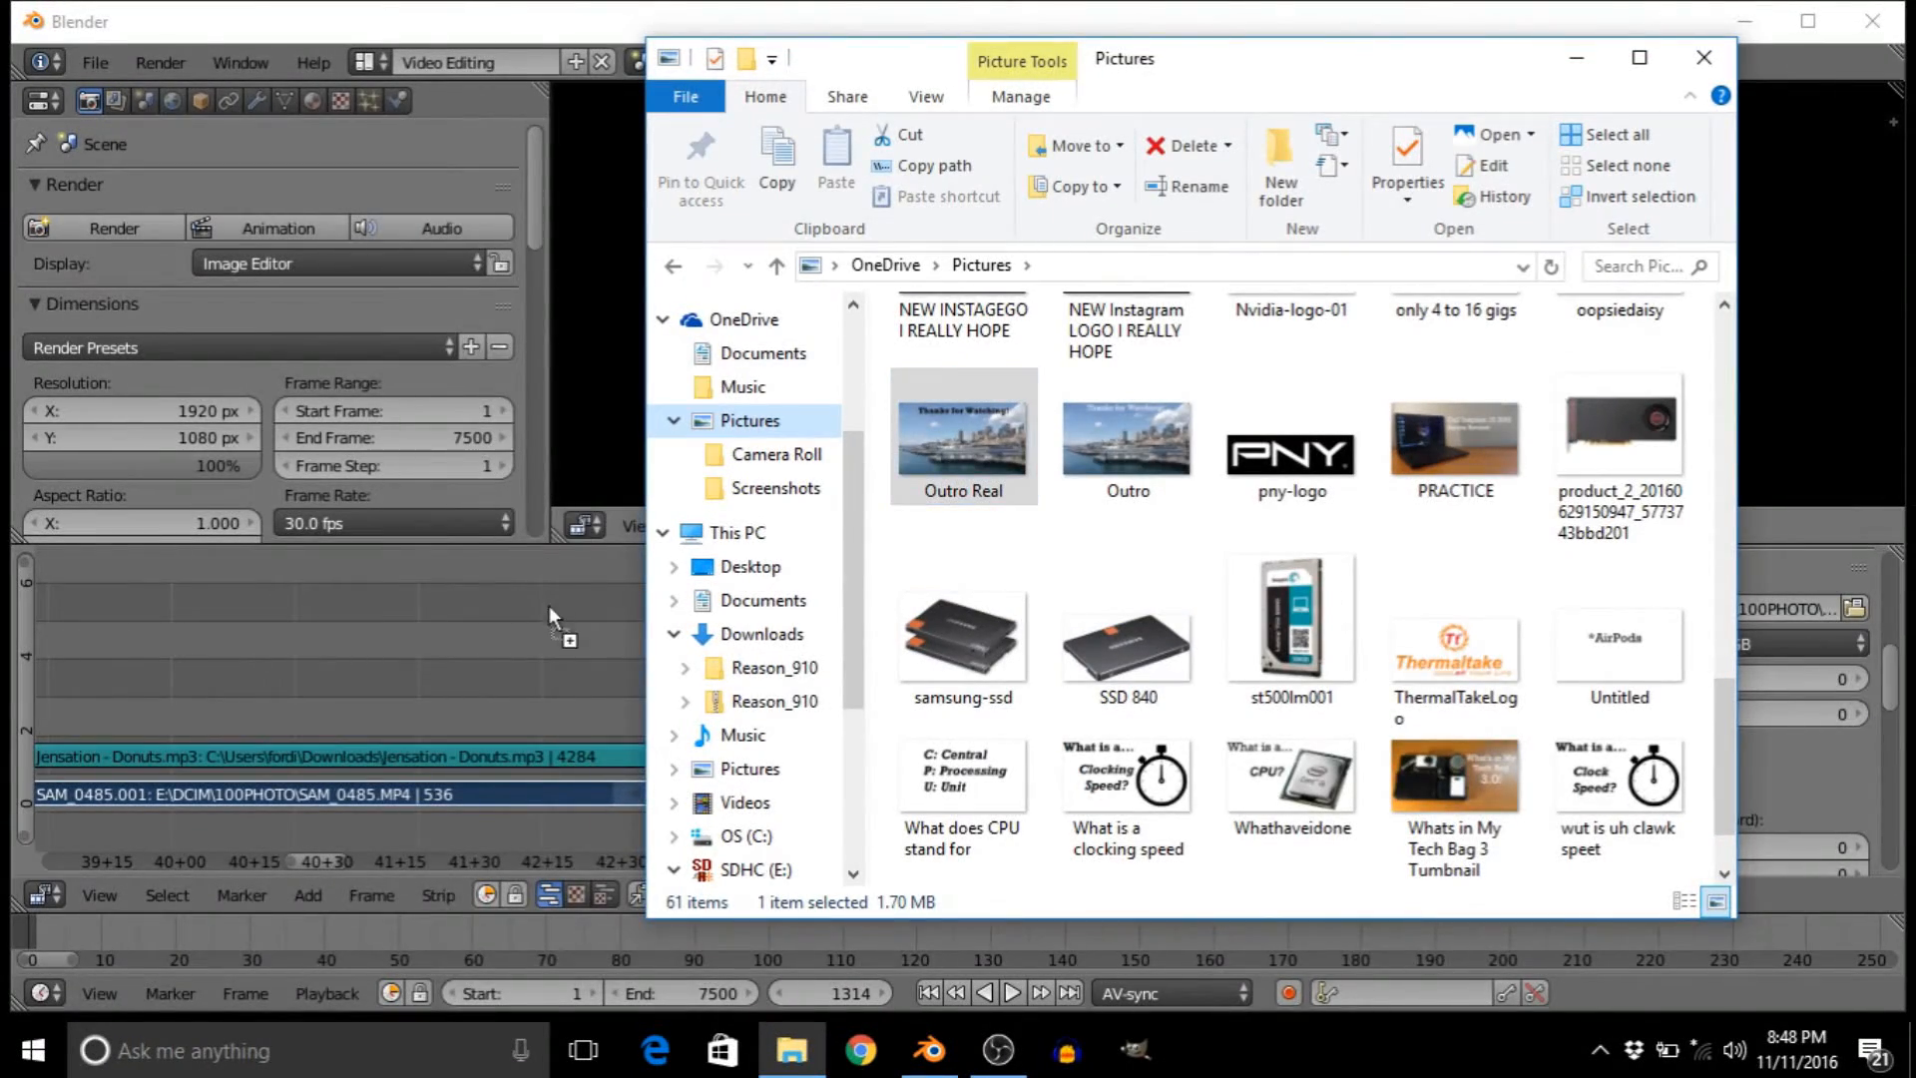
left_click(1577, 57)
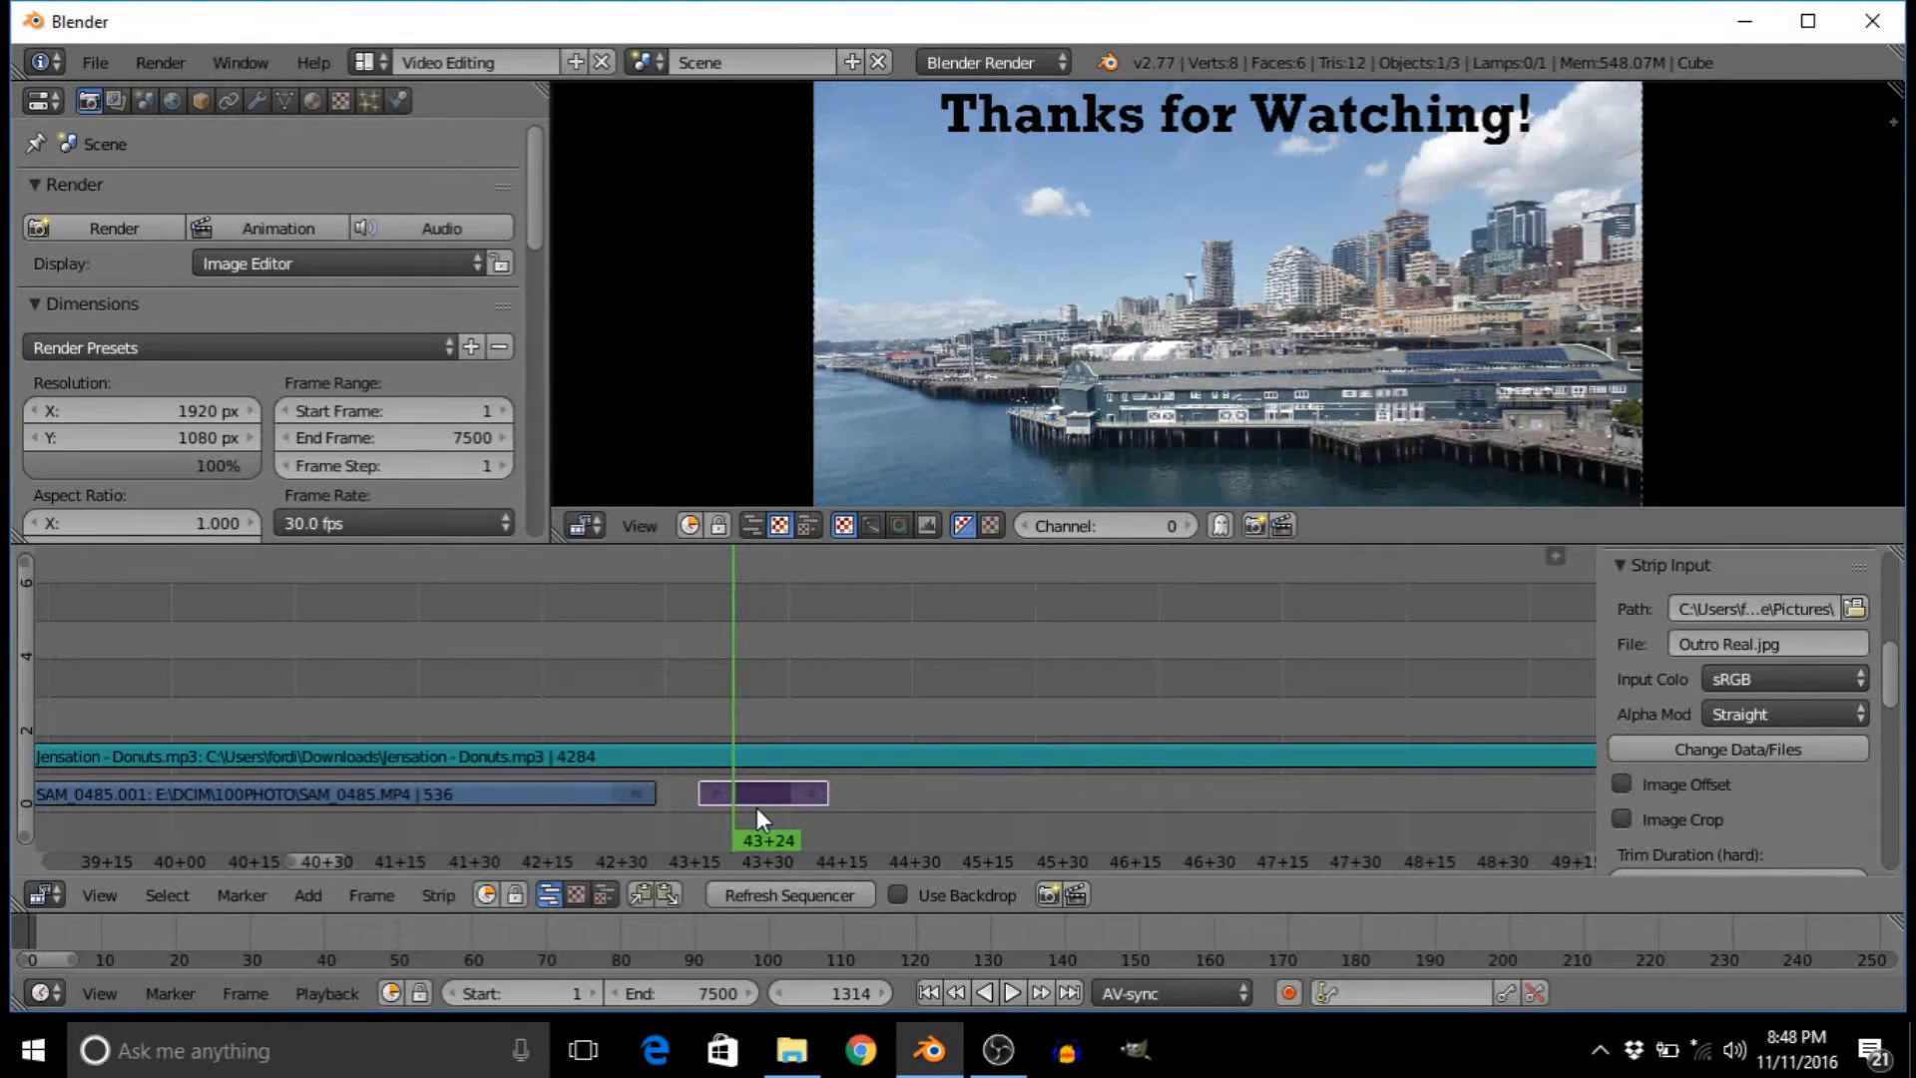
- Add a Cross effect from the SAM_0485 clip to the Outro Real image and play back the transition
left_click(654, 808)
right_click(620, 800)
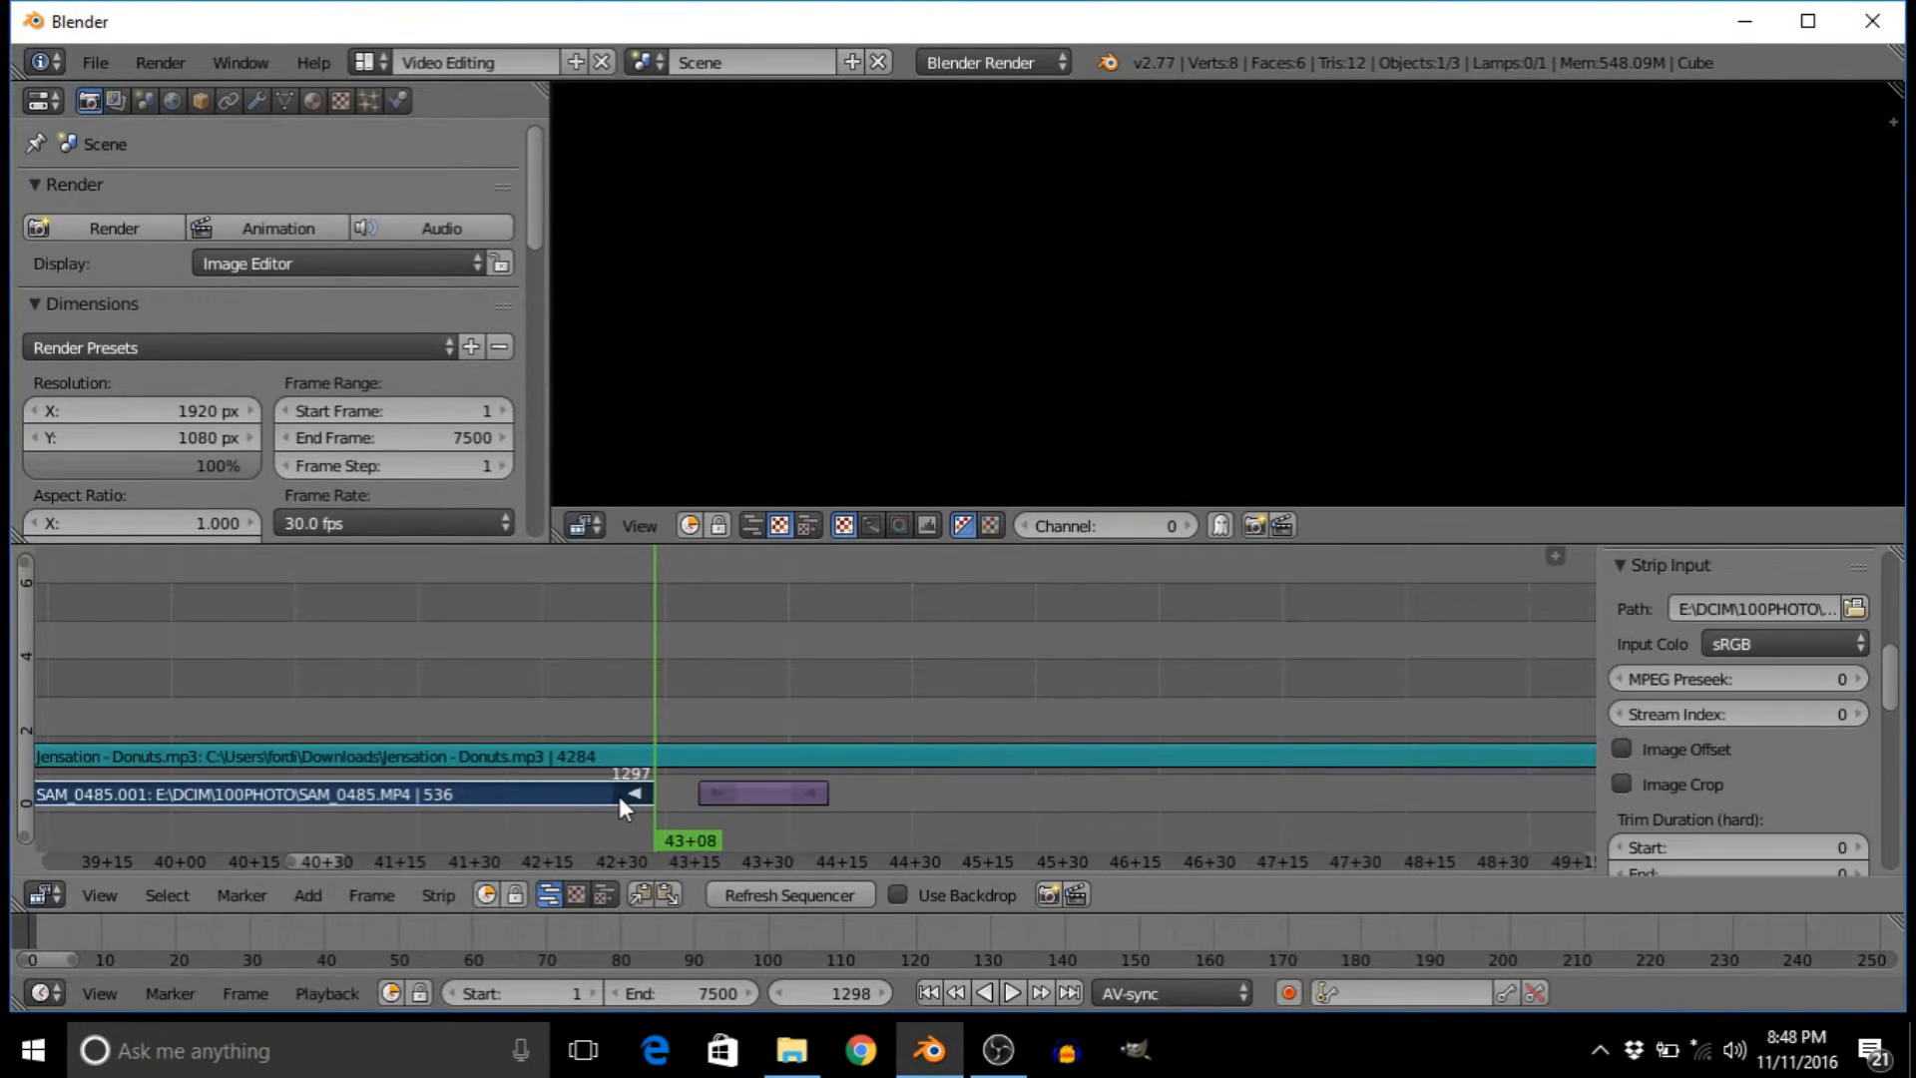
right_click(752, 788, "shift")
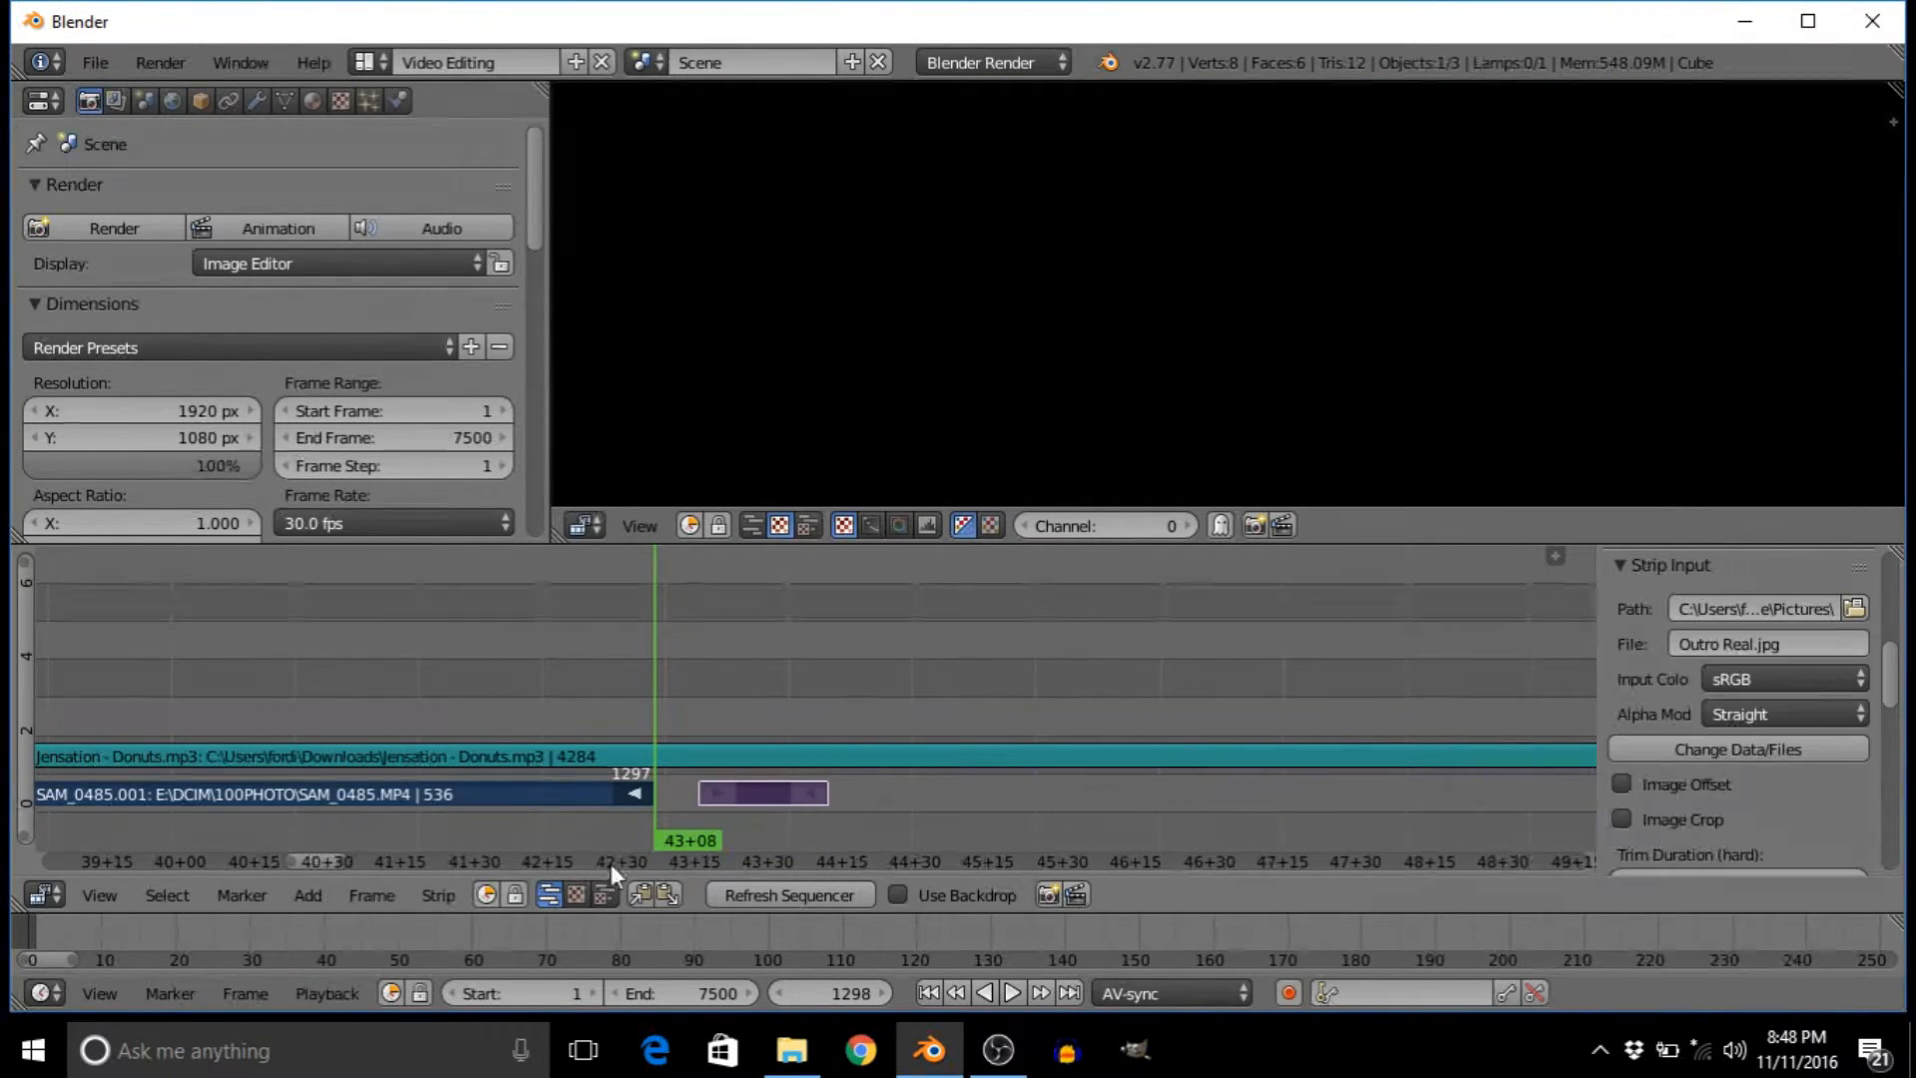
left_click(318, 898)
mouse_move(356, 693)
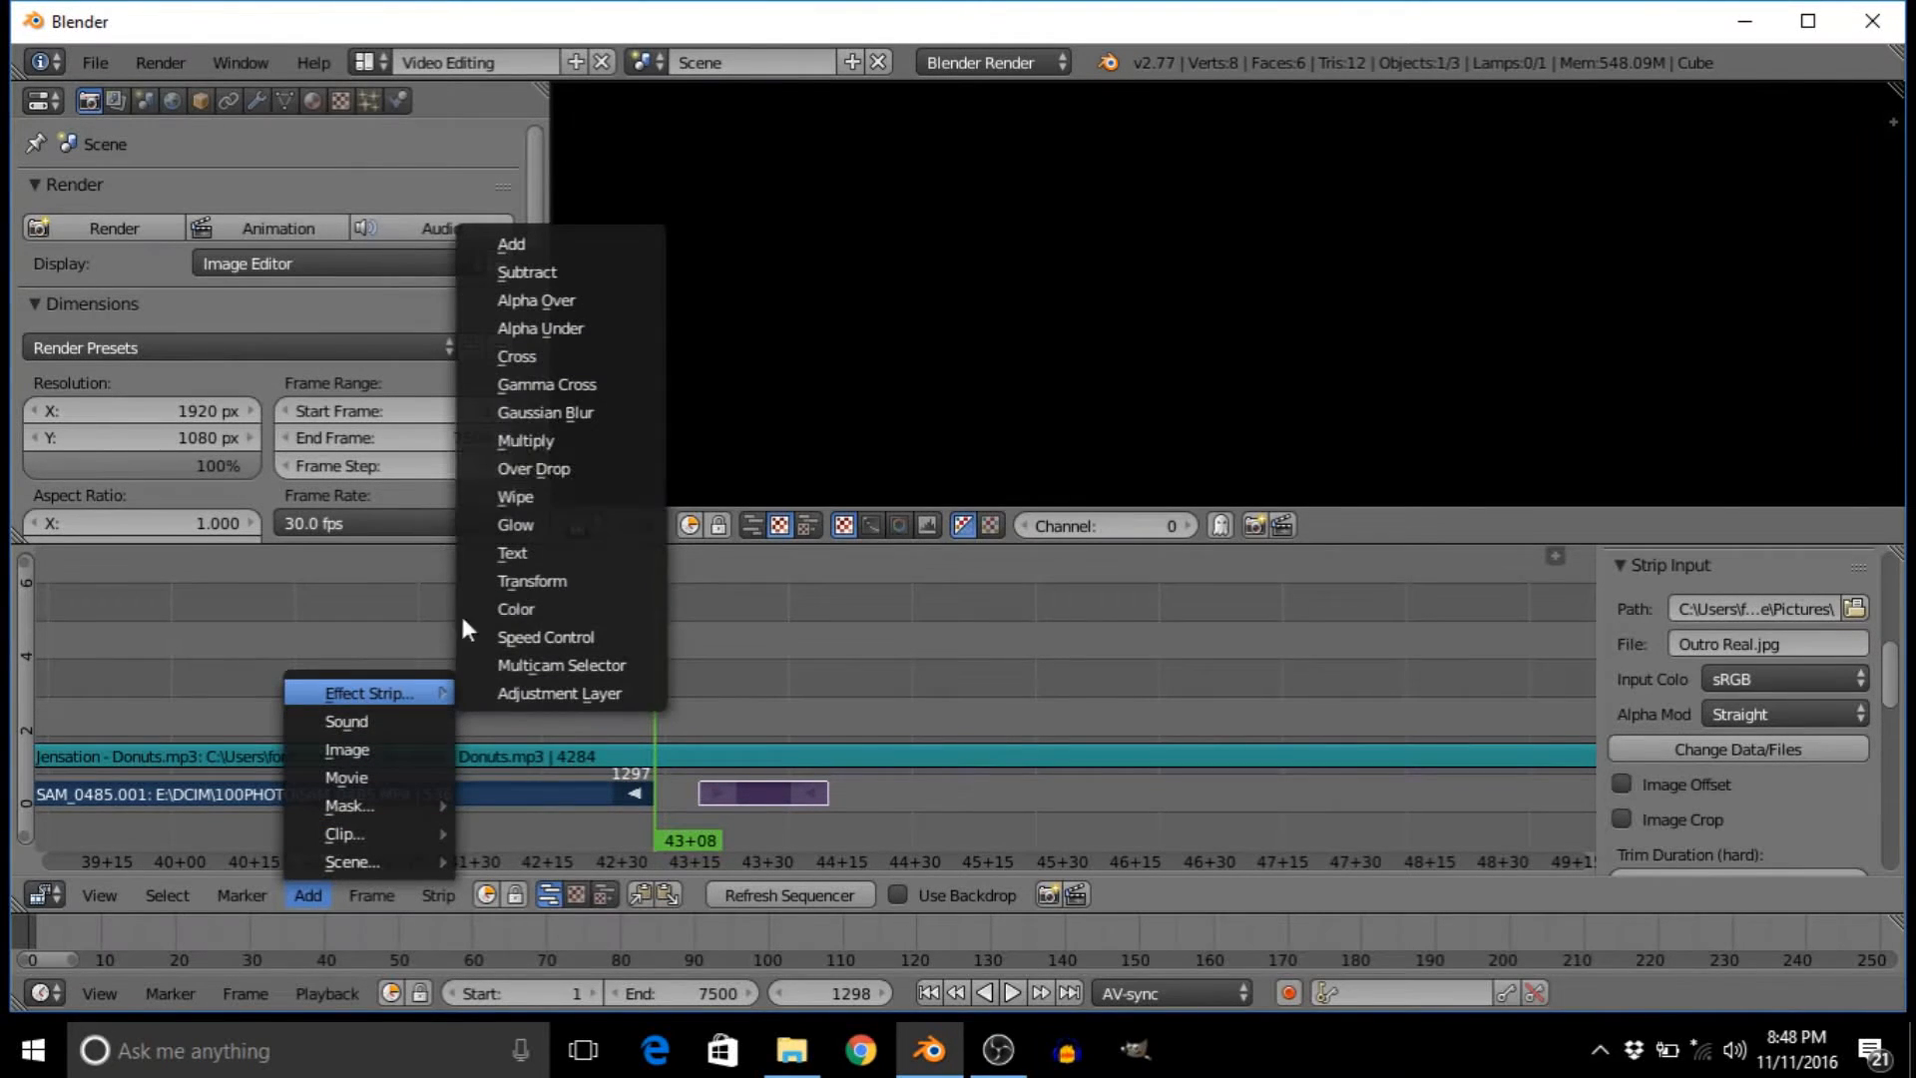
left_click(564, 359)
key("alt+a")
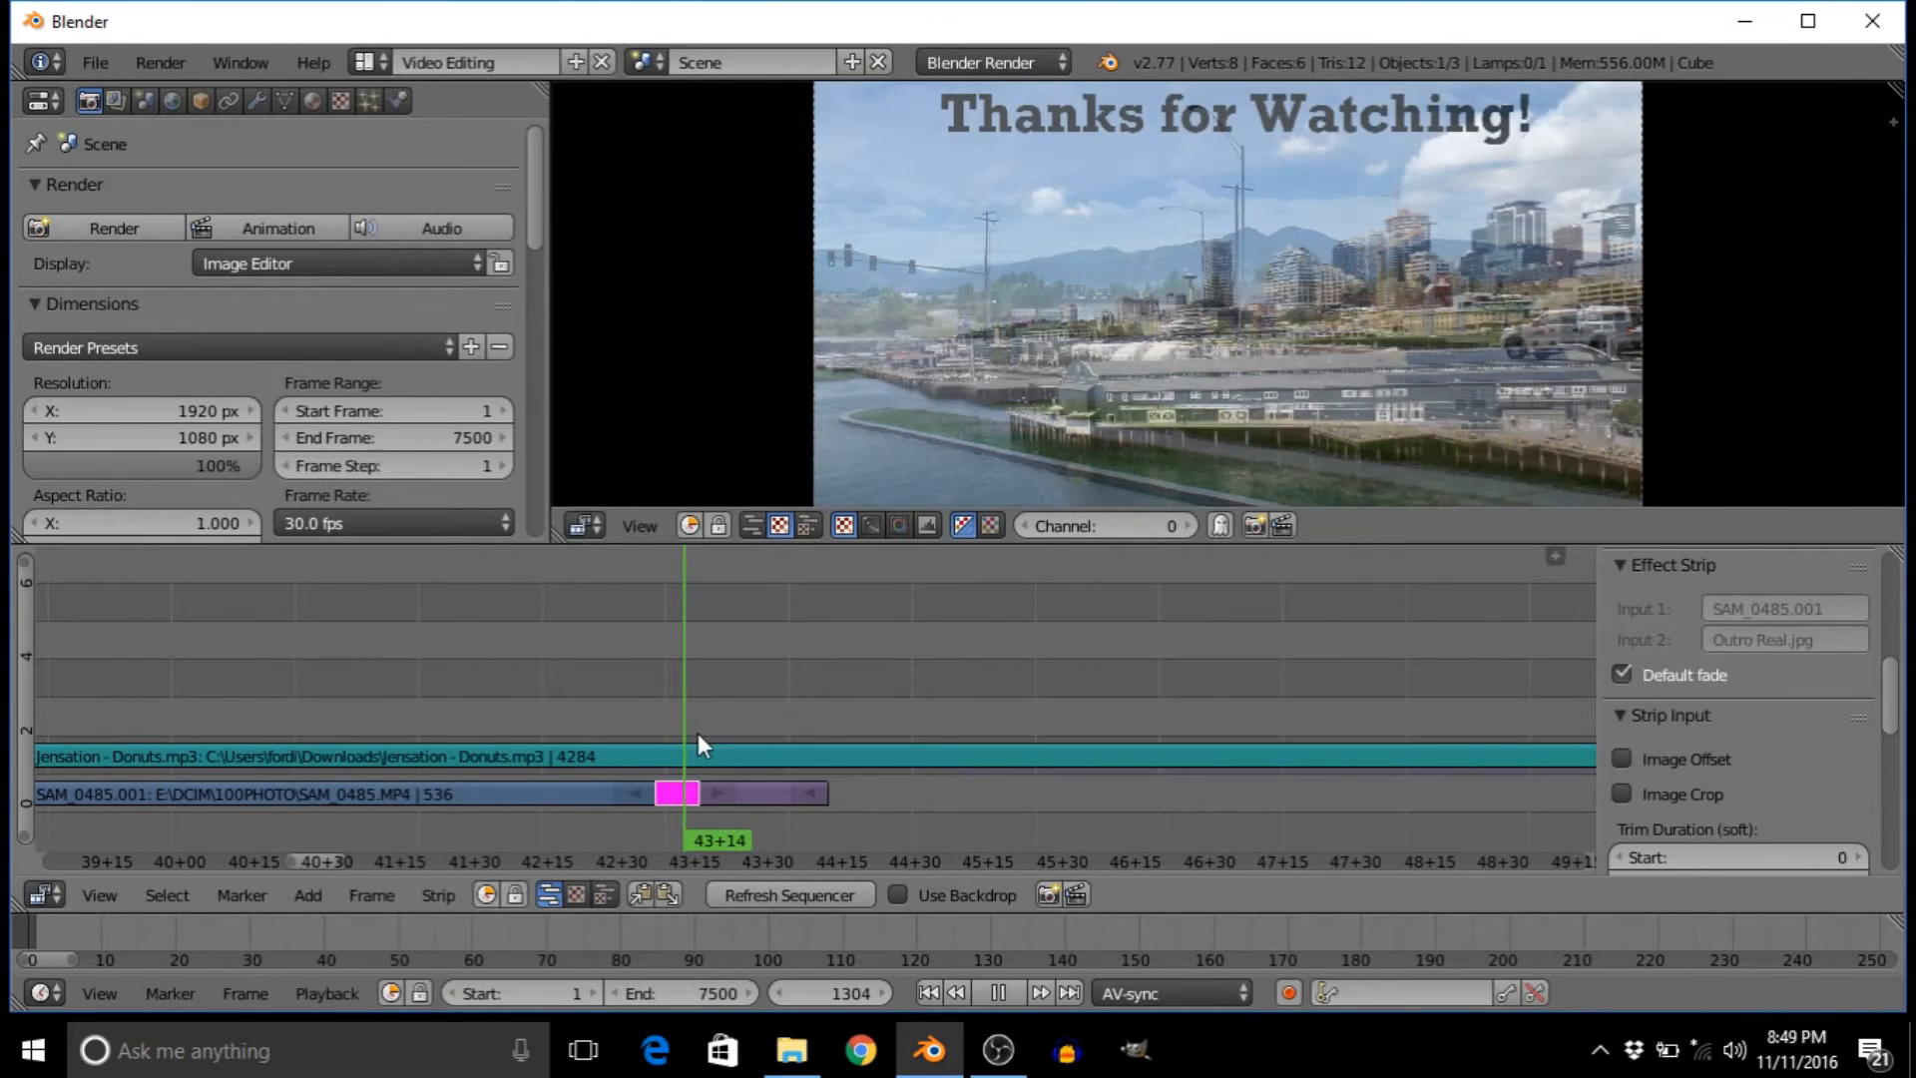
left_click(620, 745)
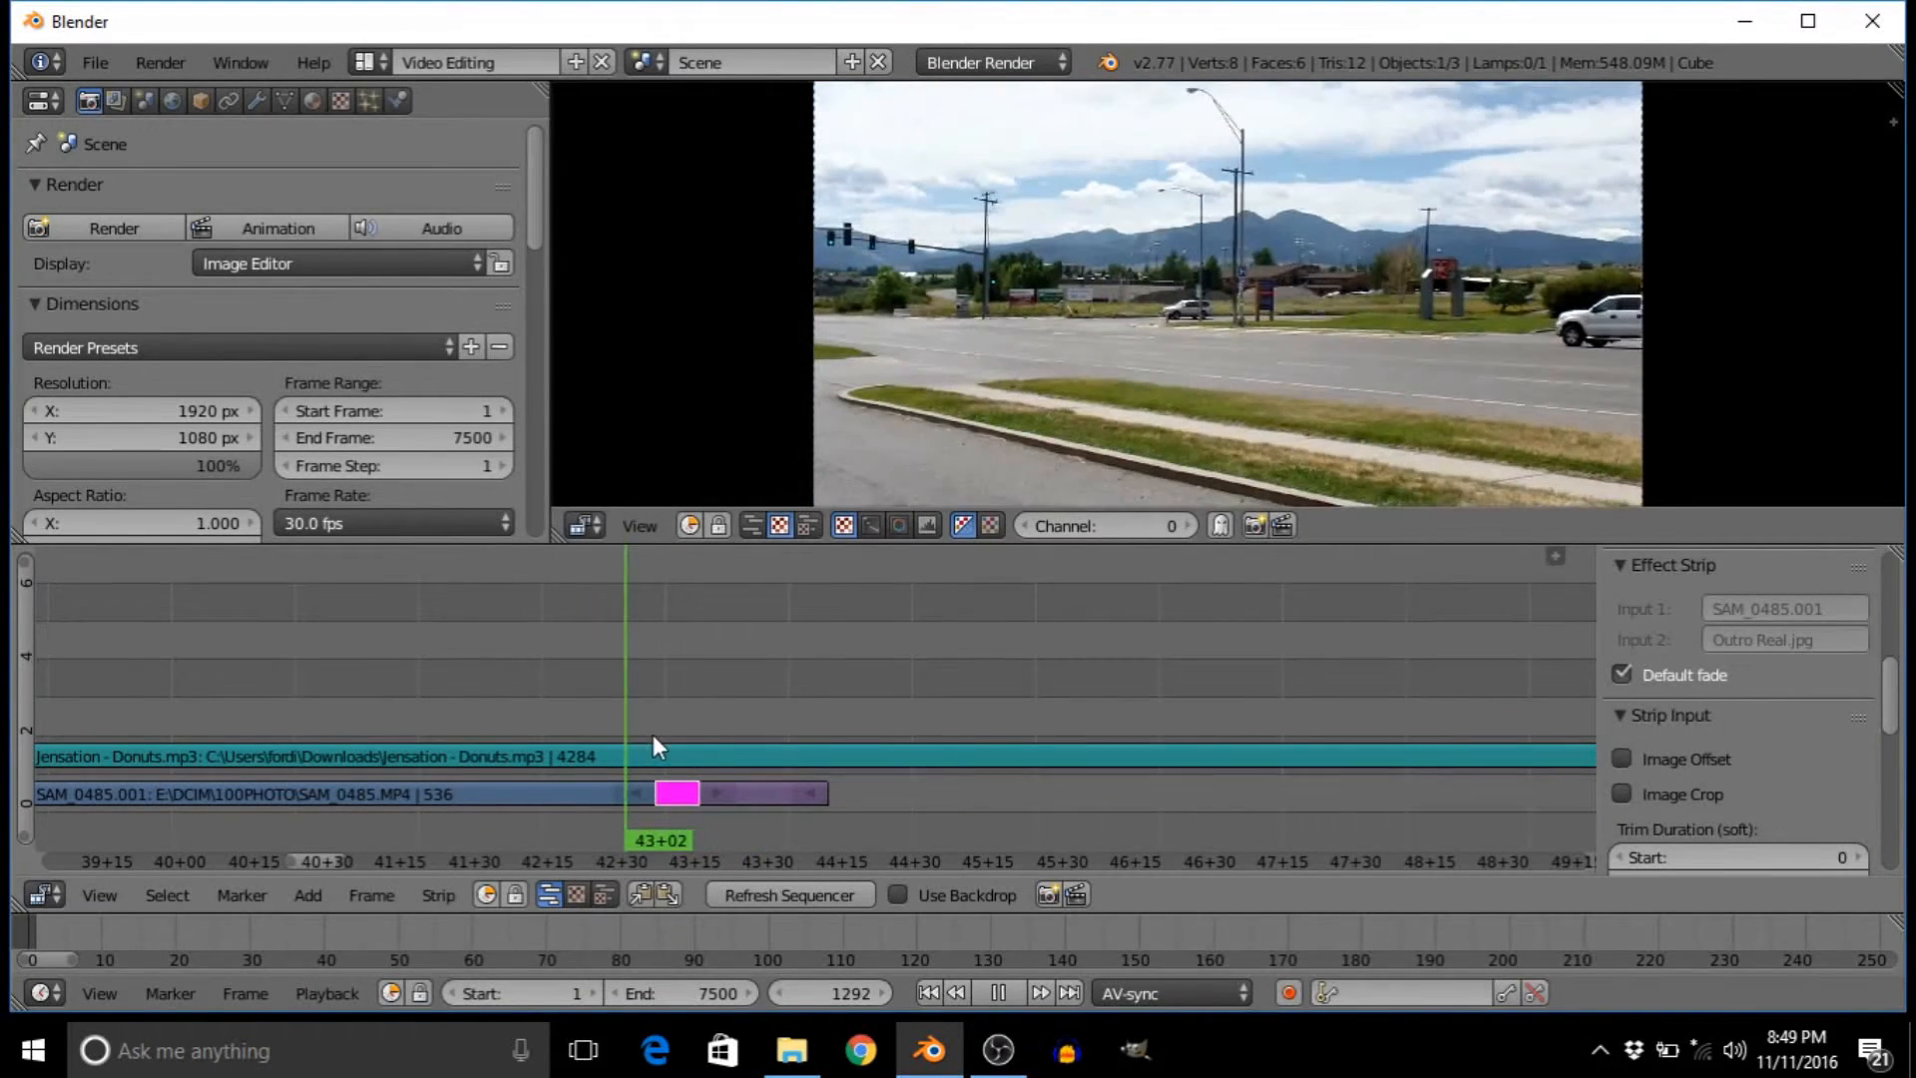
key("alt+a")
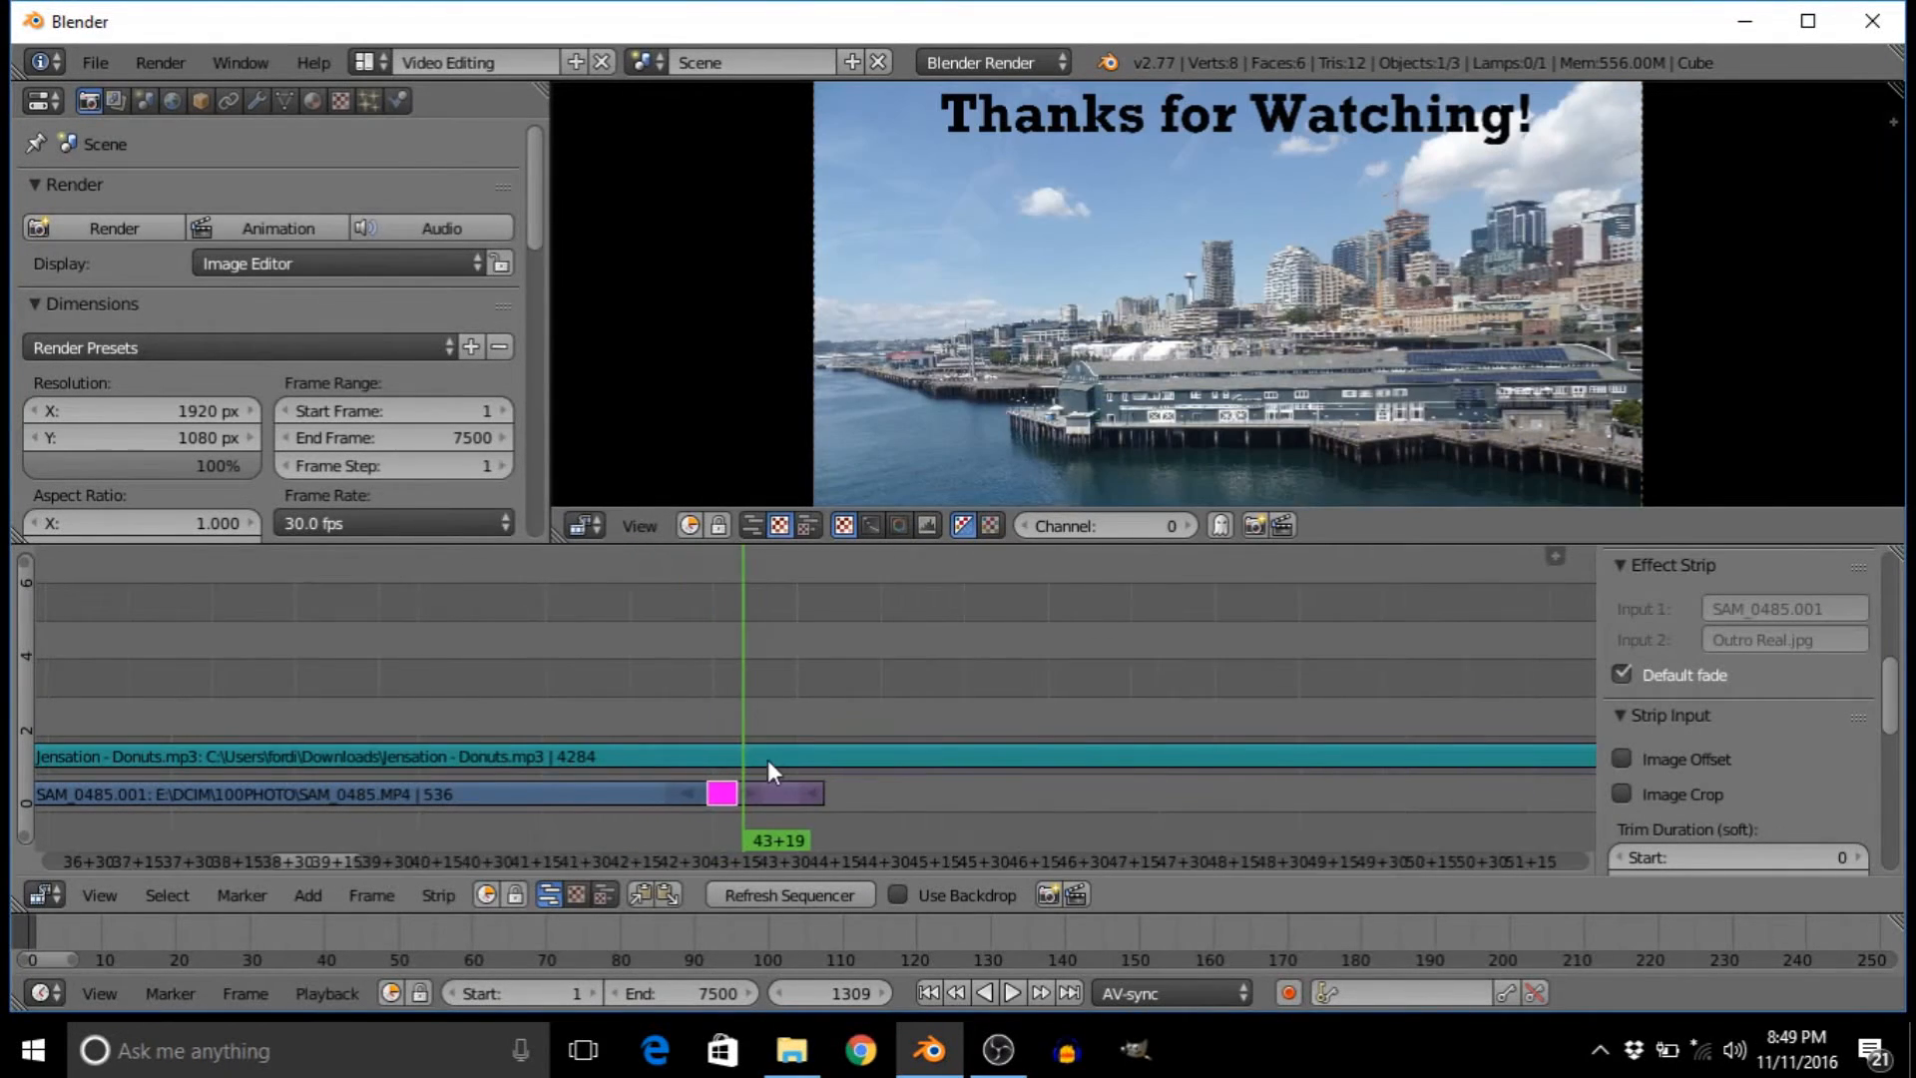
- Extend the end of the Outro Real image strip to frame 2326
scroll(844, 675, "down", 8)
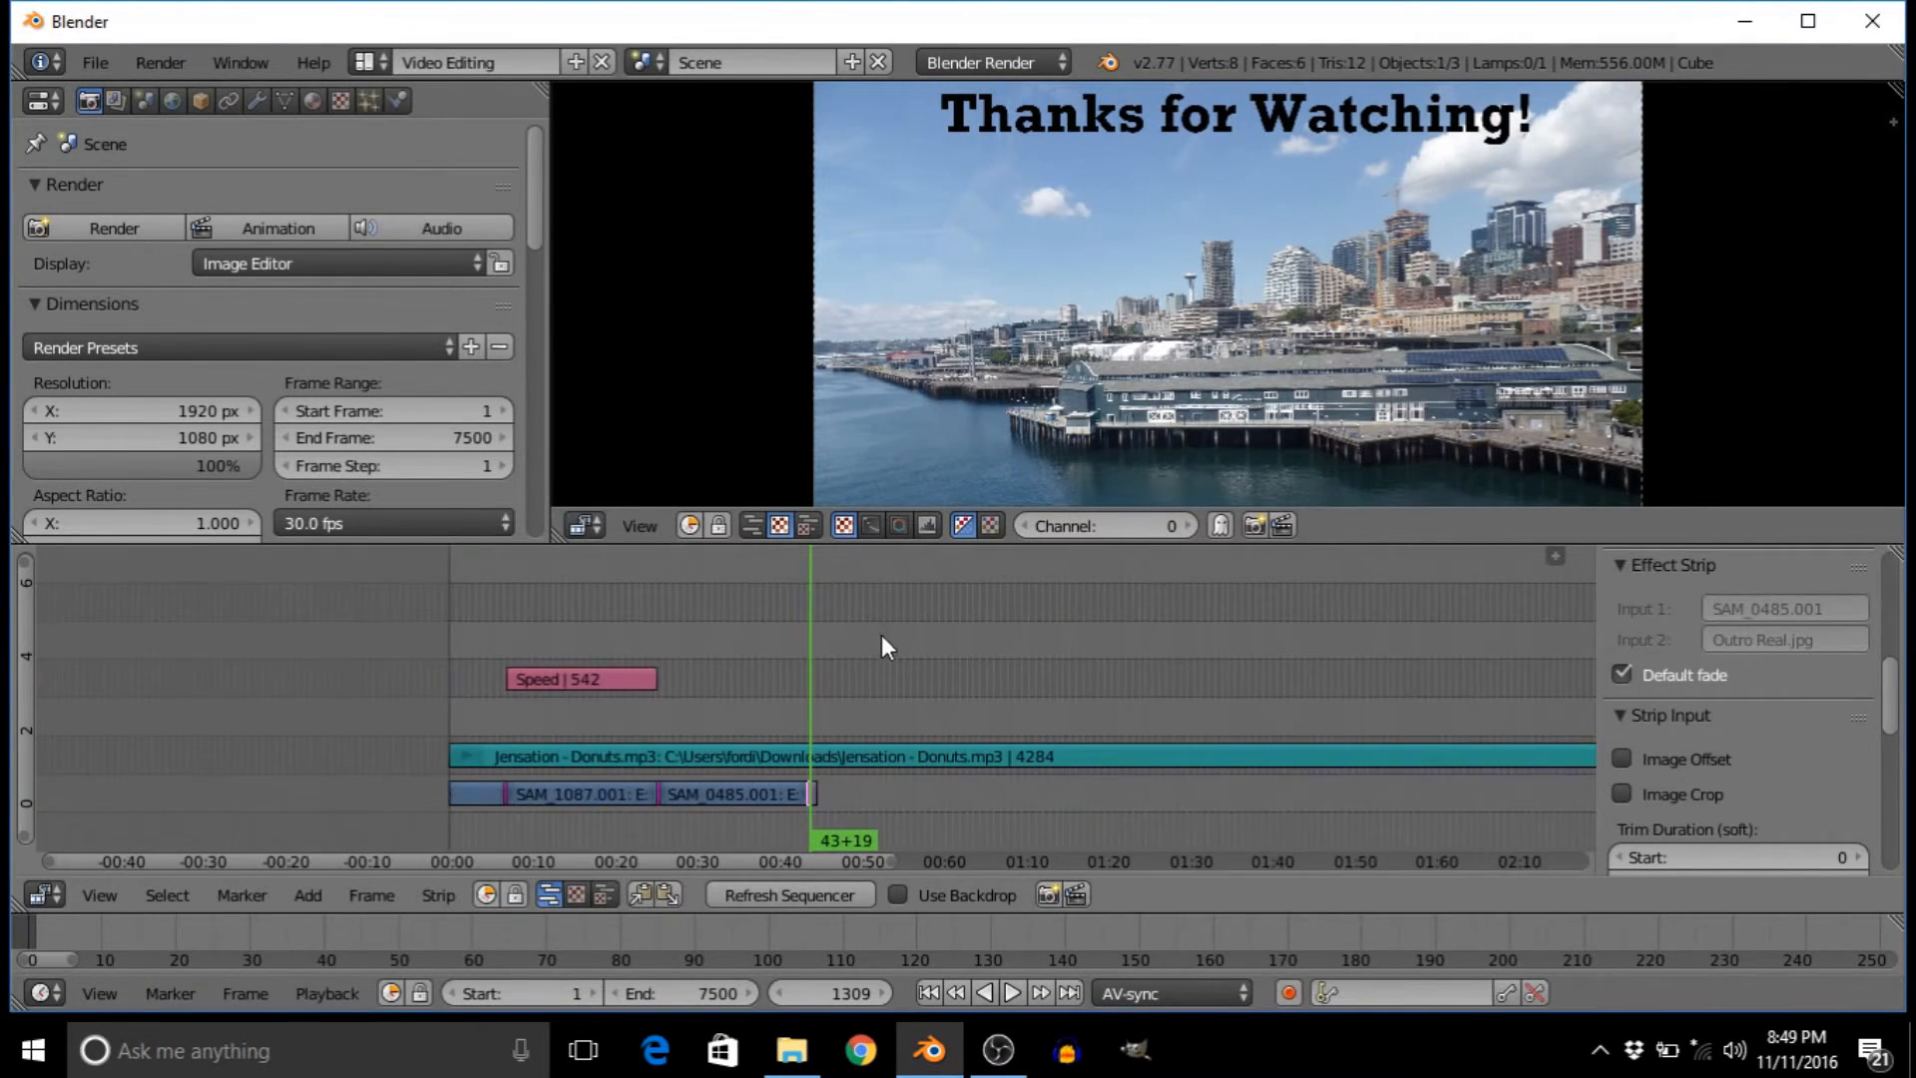
scroll(888, 648, "down", 3)
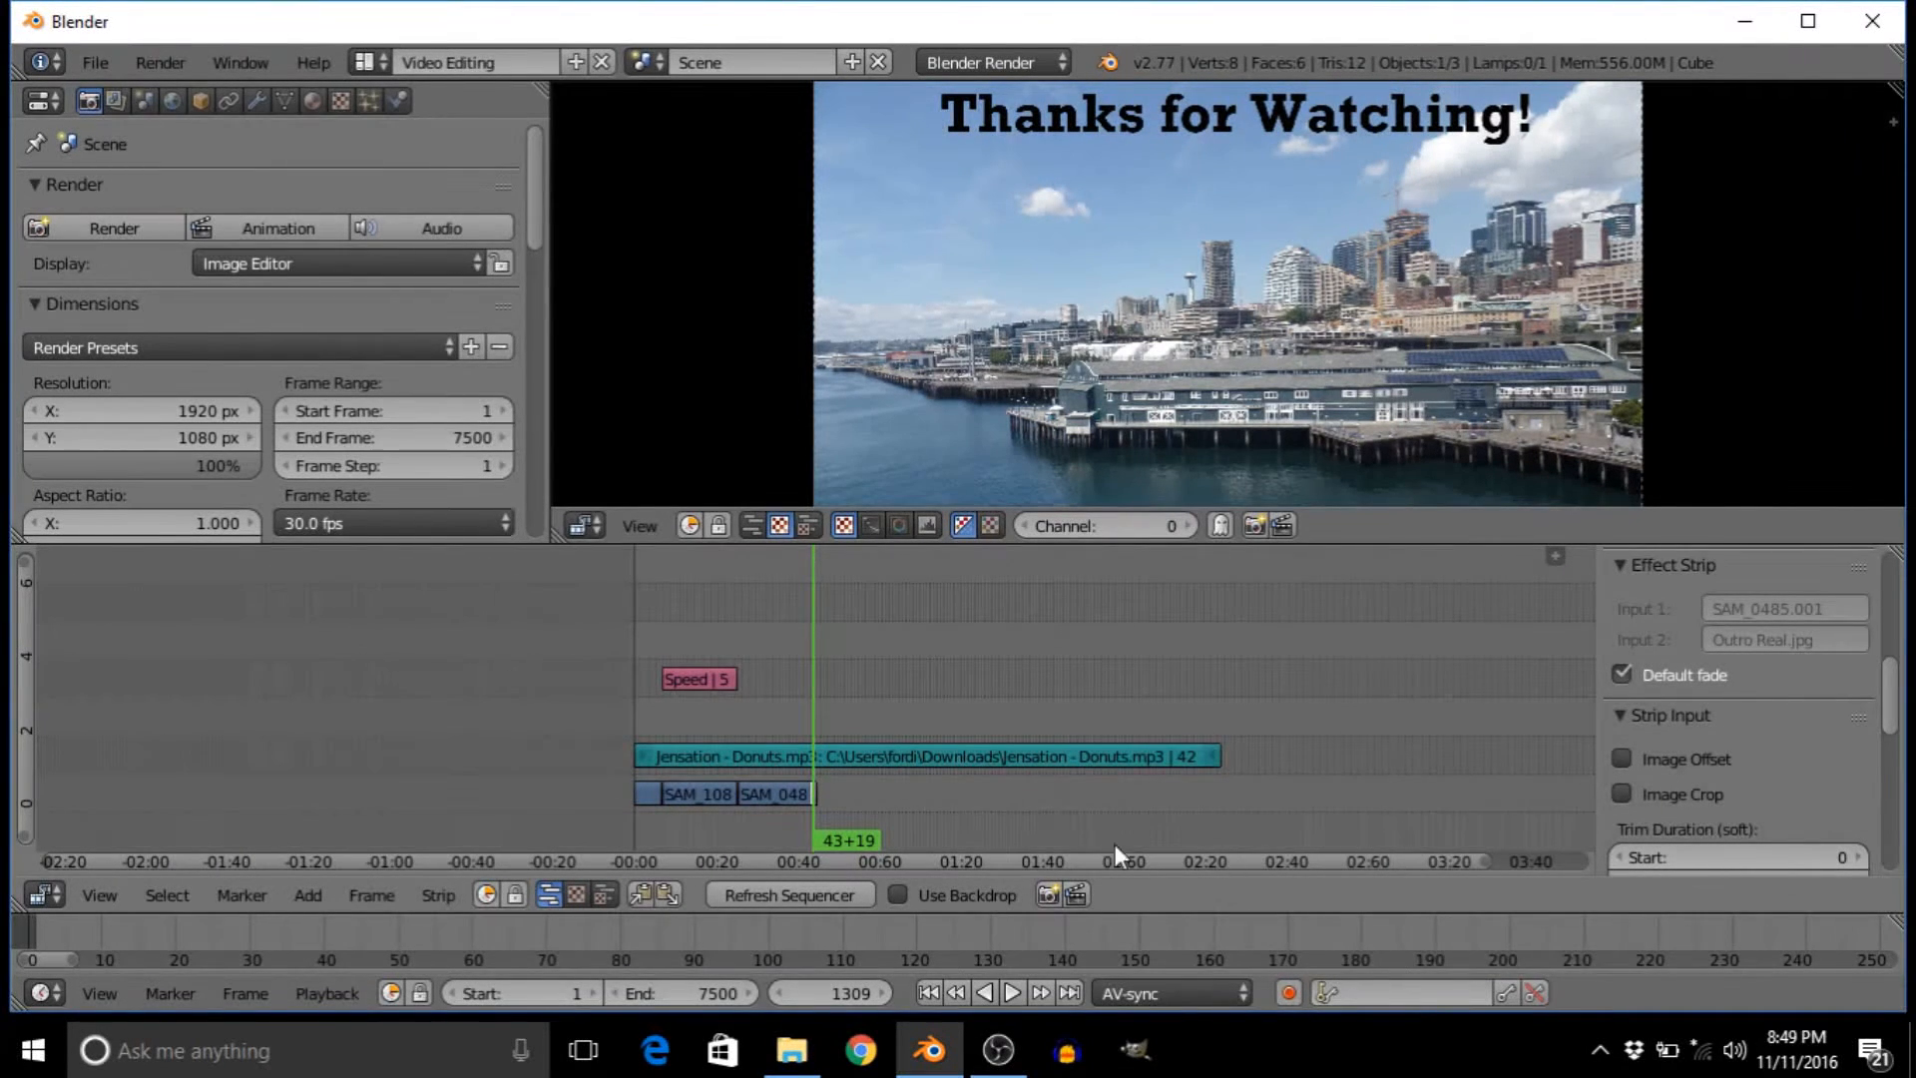
scroll(868, 744, "up", 10)
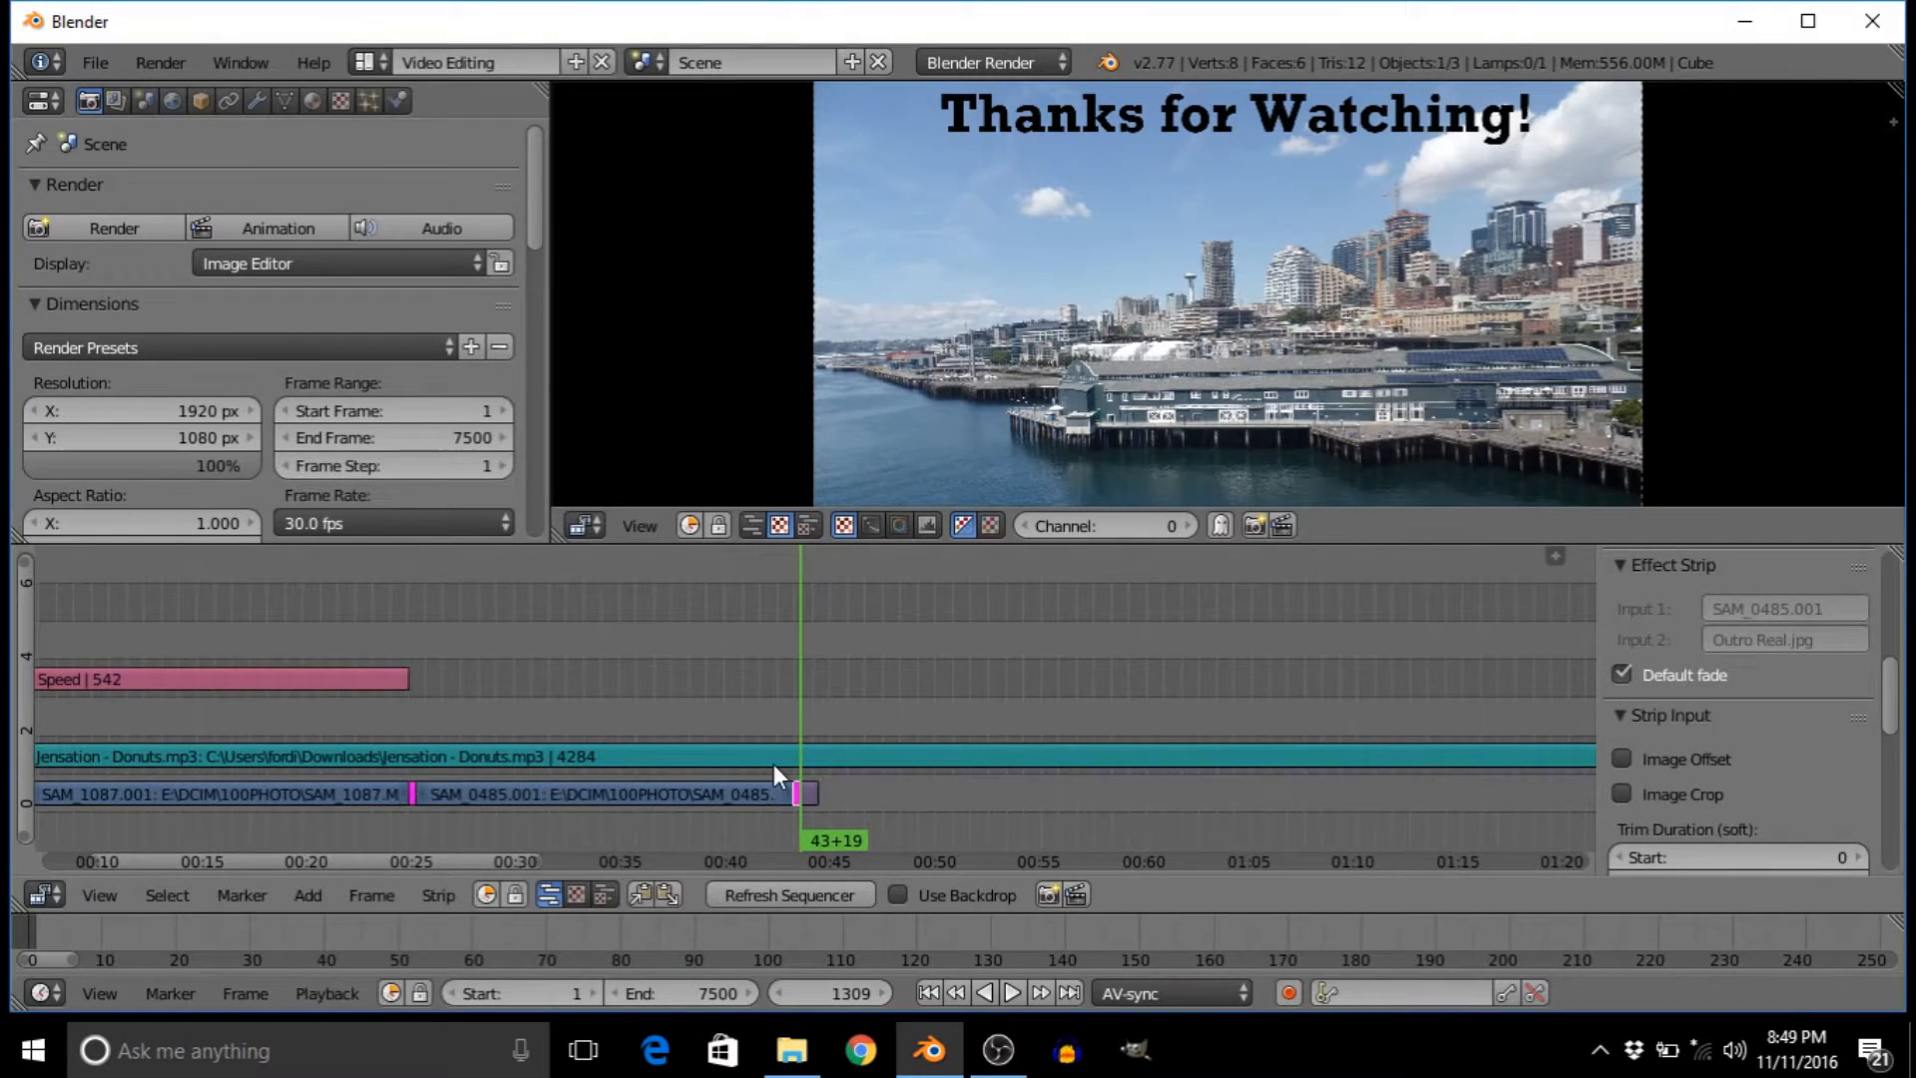
left_click_drag(802, 732, 807, 787)
scroll(832, 762, "up", 2)
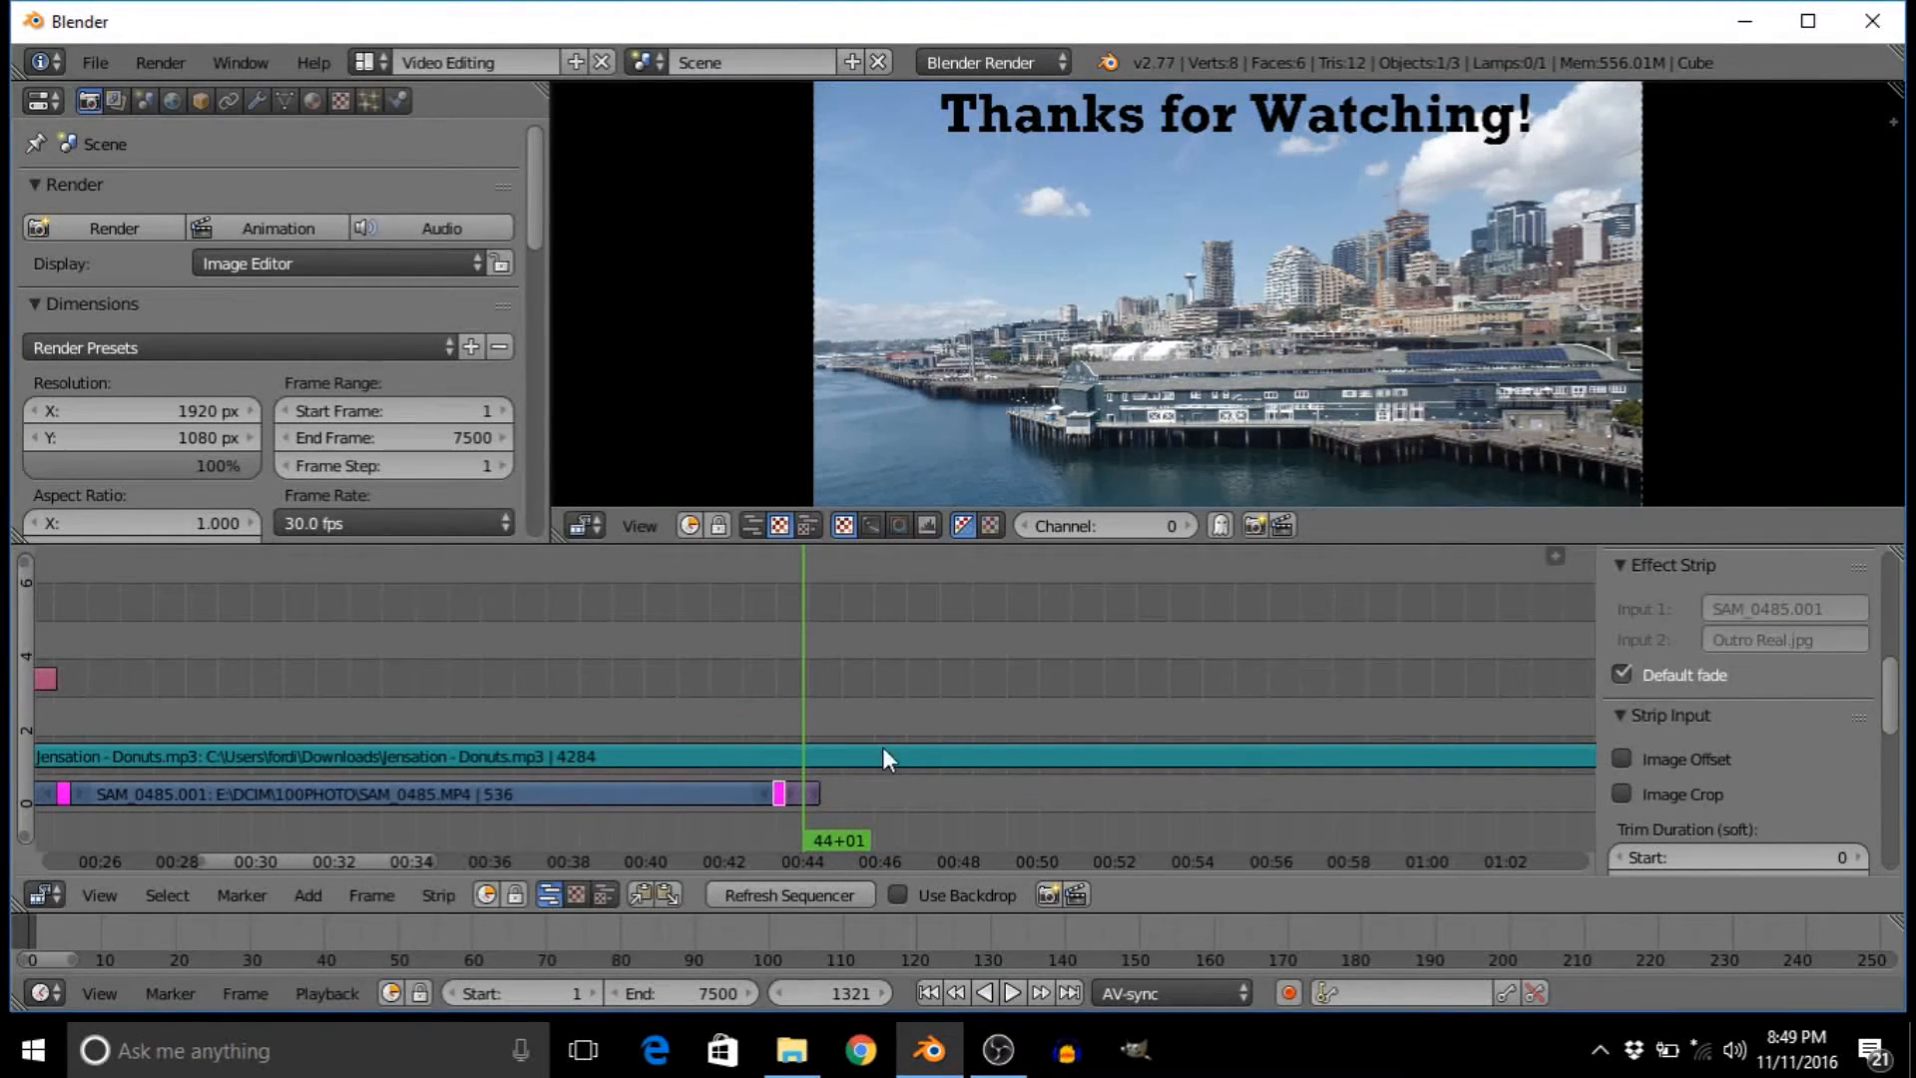
right_click_drag(816, 794, 1511, 768)
scroll(1483, 692, "down", 3)
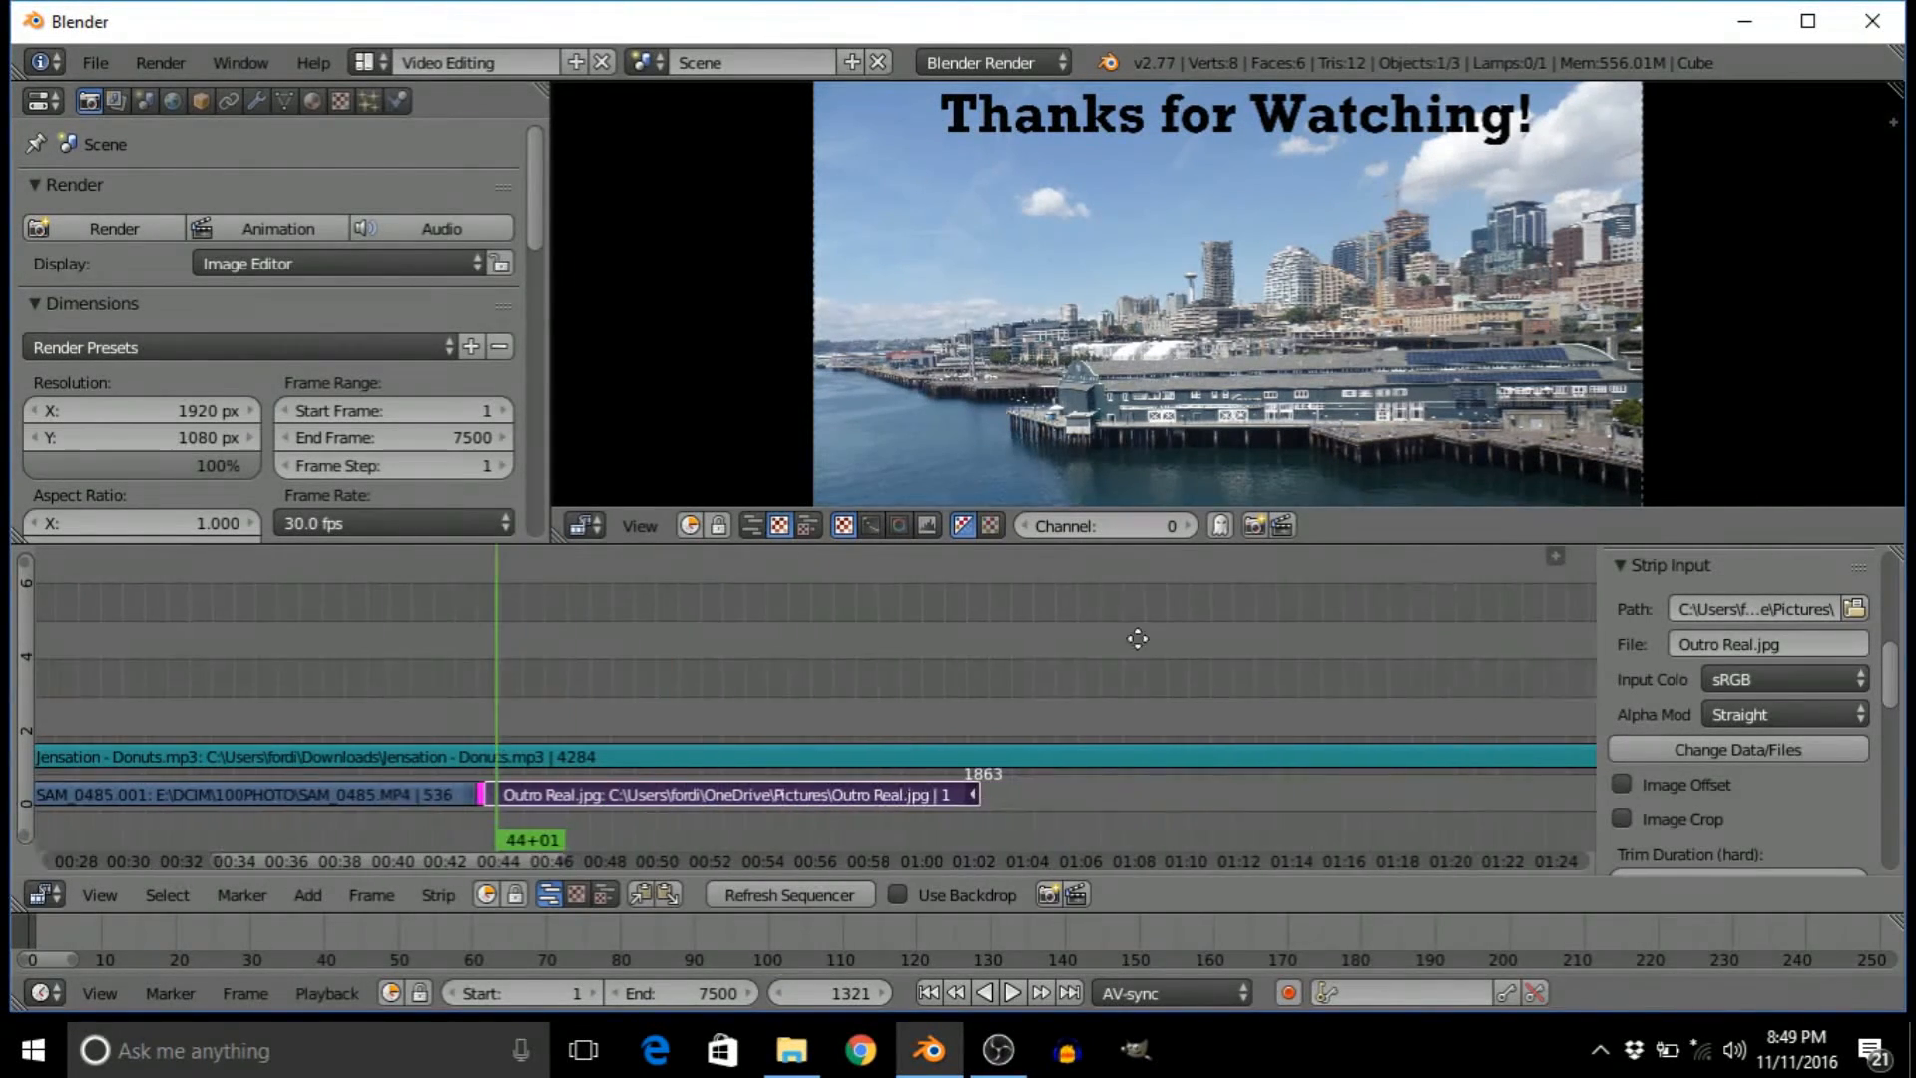
right_click_drag(969, 794, 1377, 795)
- Place the playhead at frame 1307, where the Cross effect ends and the Outro Real image begins
left_click_drag(768, 684, 500, 728)
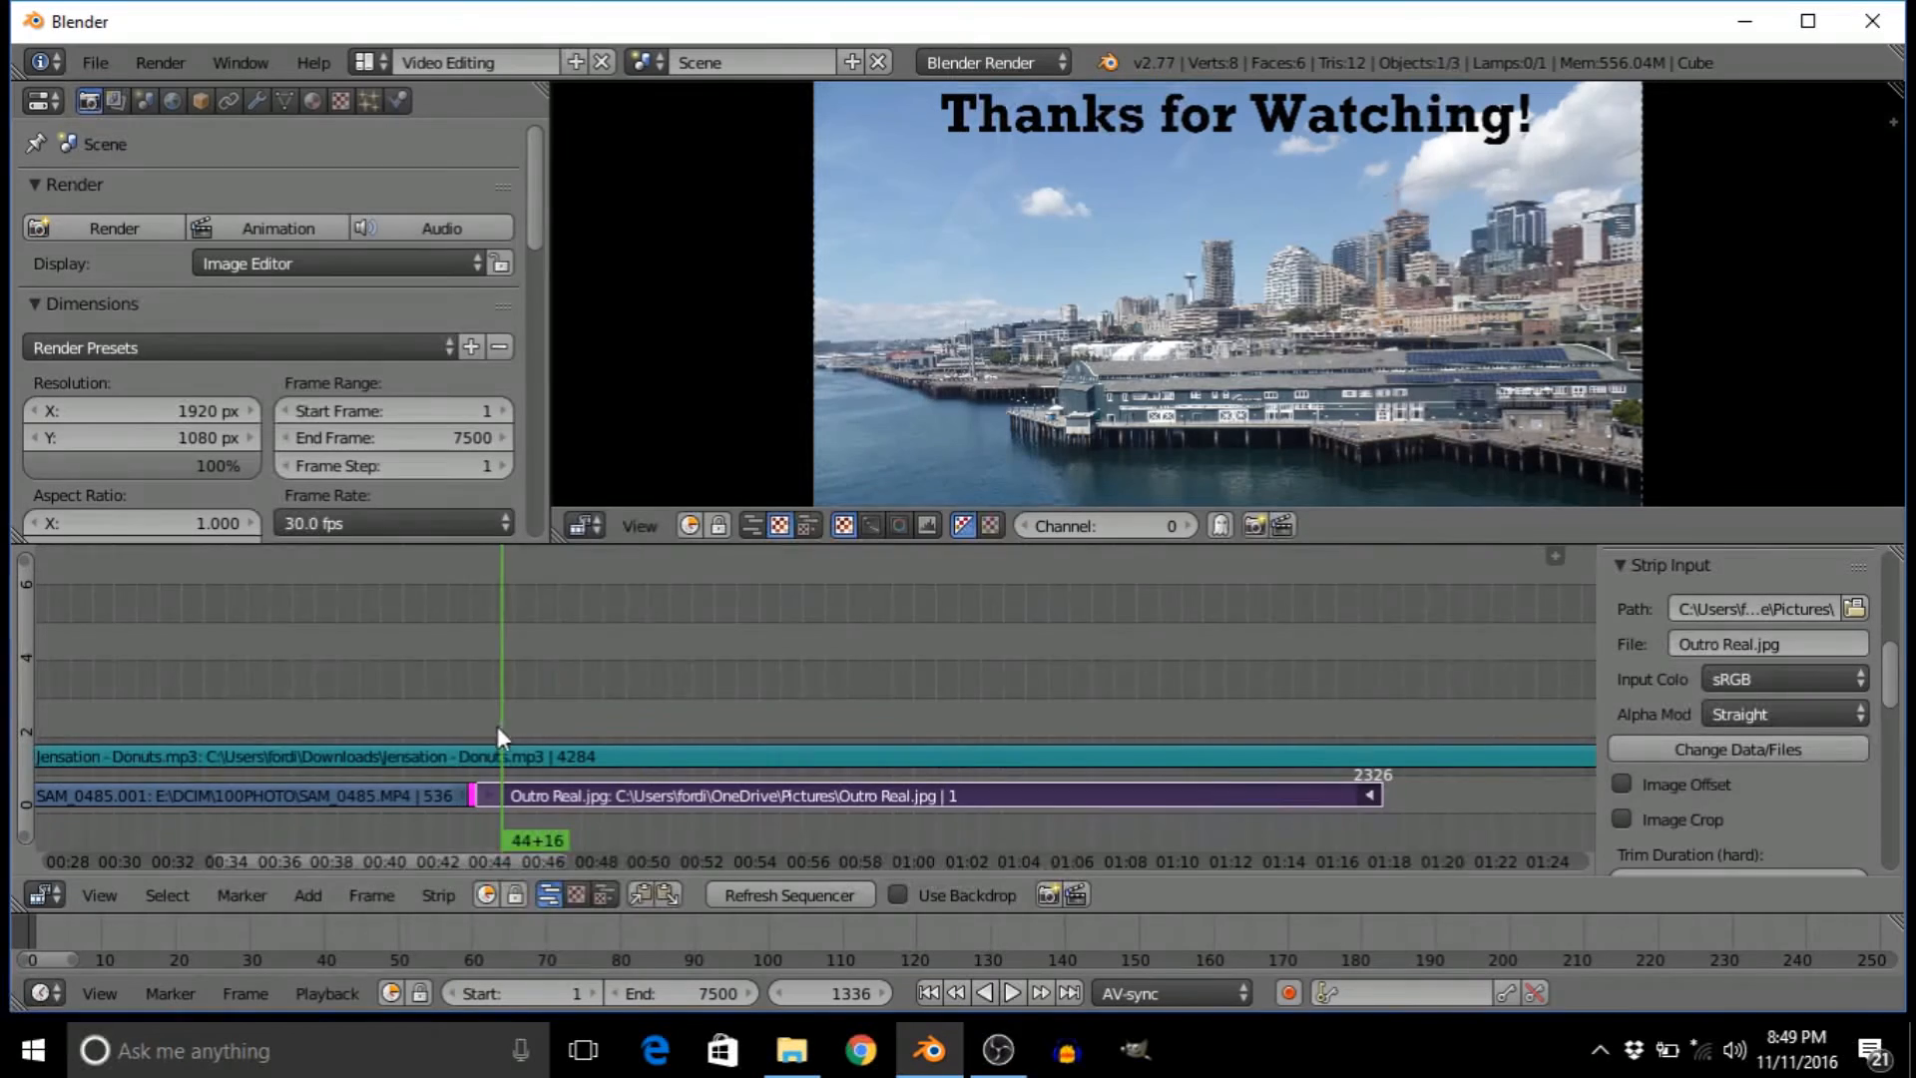
scroll(479, 710, "up", 10)
middle_click_drag(460, 692, 947, 673)
scroll(805, 721, "up", 3)
scroll(806, 720, "up", 5)
middle_click_drag(556, 662, 897, 679)
mouse_move(678, 698)
left_mouse_down()
mouse_move(734, 708)
mouse_move(676, 726)
left_mouse_up()
scroll(676, 727, "up", 1)
scroll(676, 726, "up", 3)
middle_click_drag(650, 727, 710, 667)
scroll(715, 685, "up", 4)
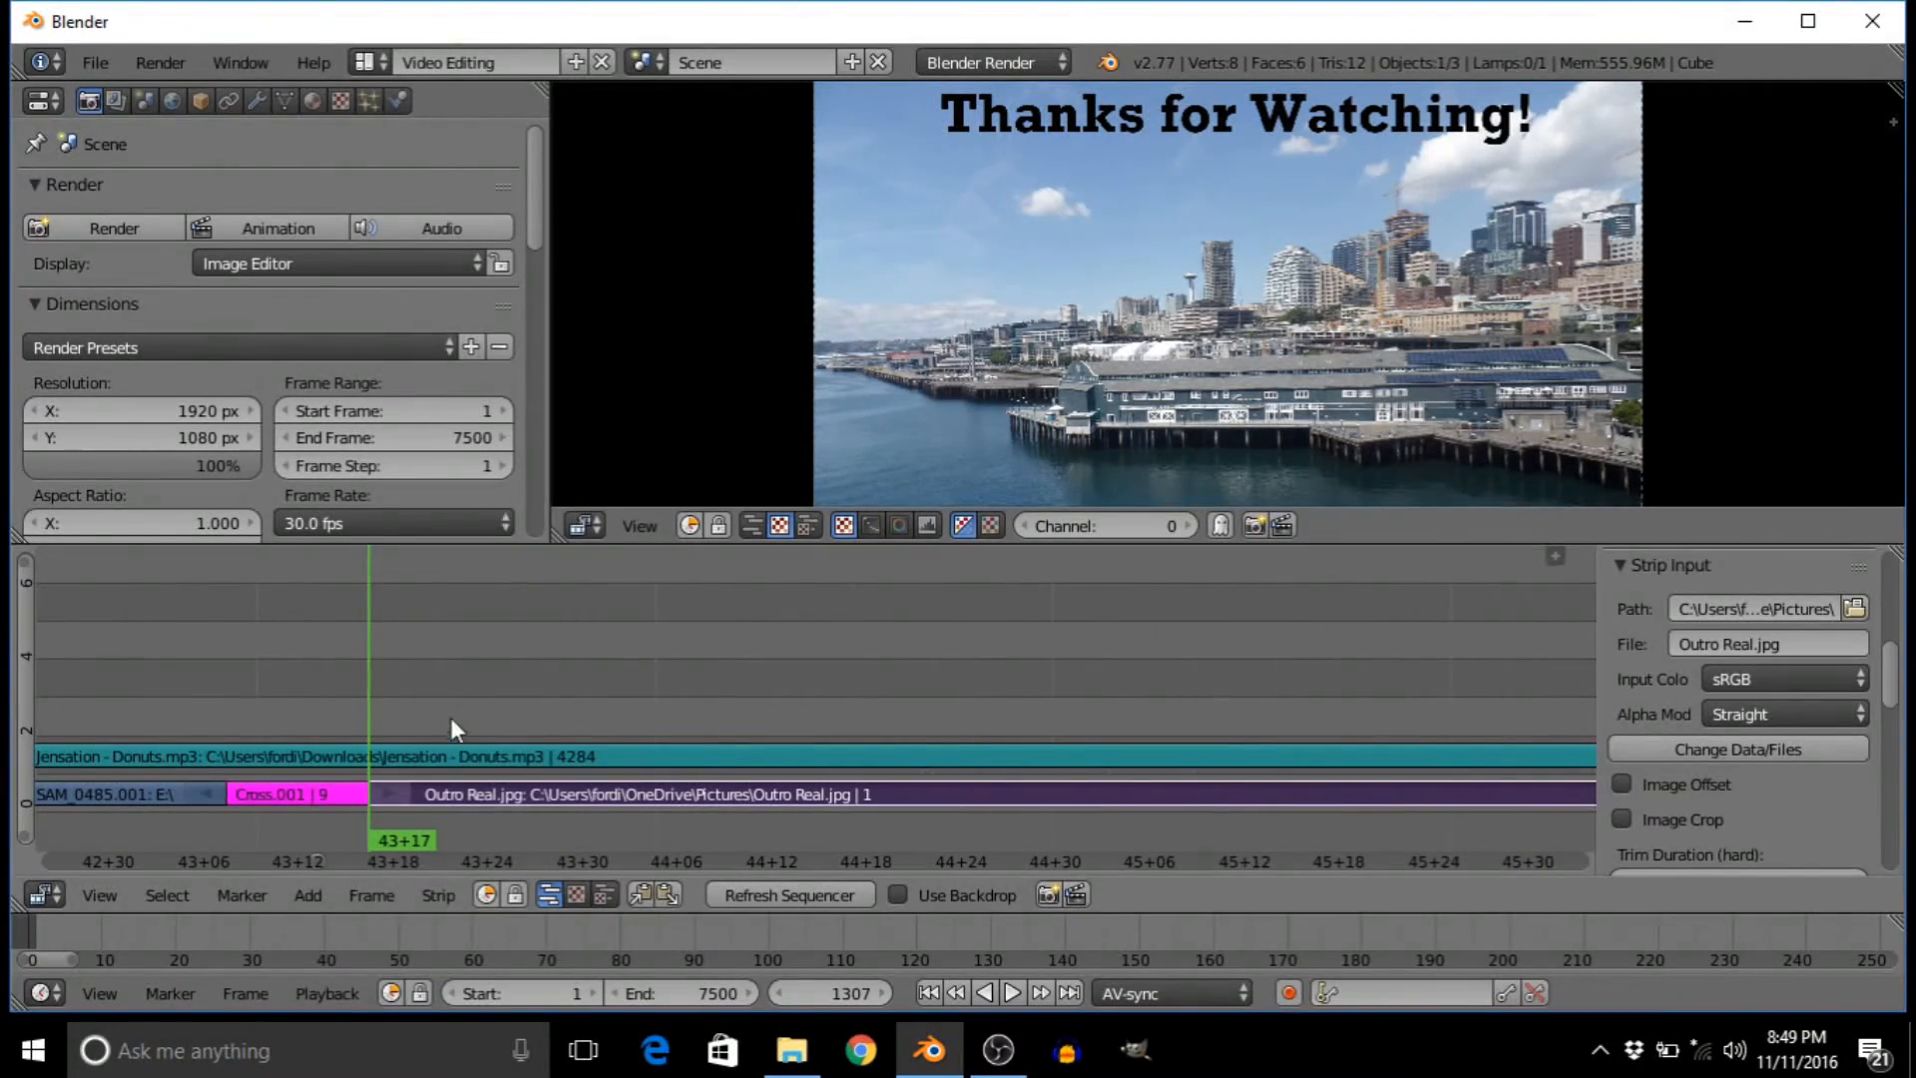
- Add the MSI Intel Core-i7 GTX 1060 Gaming Laptop Review video from the Videos folder above the music, starting at the playhead
left_click(791, 1050)
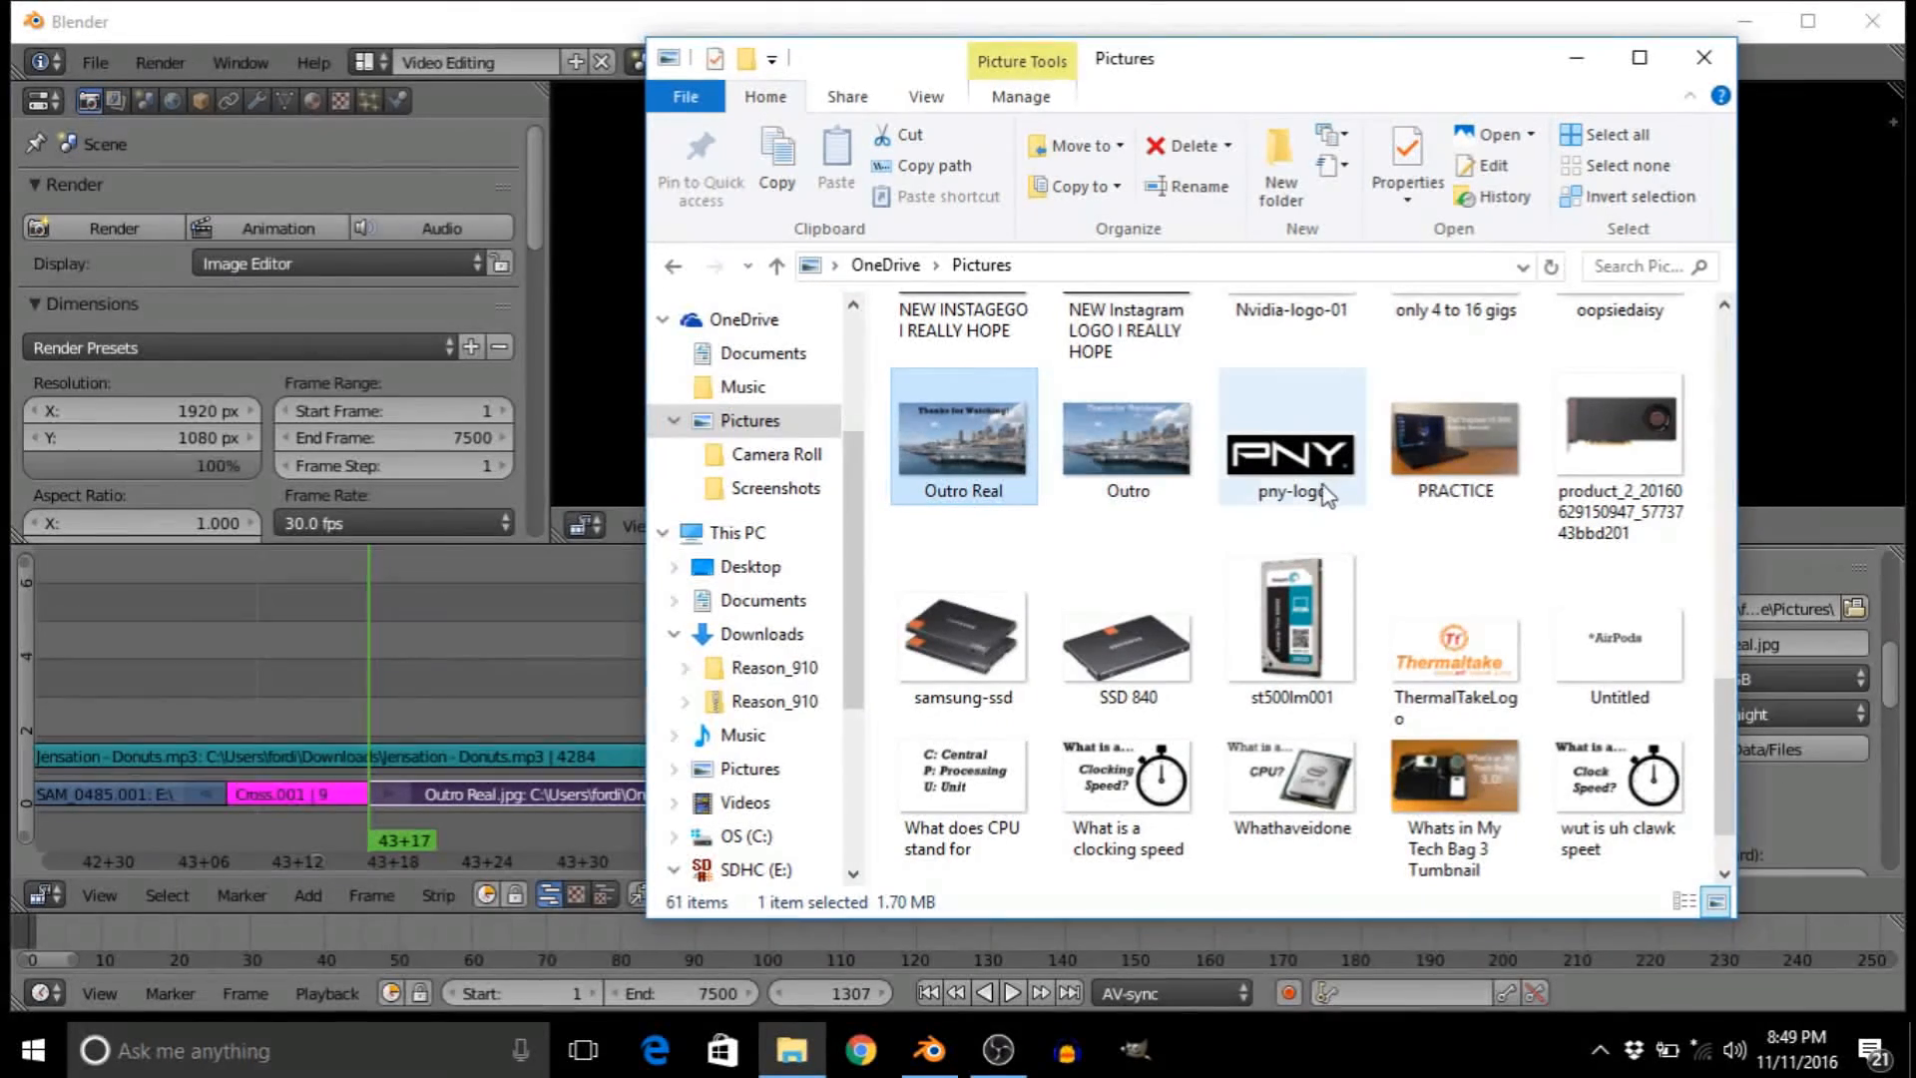
left_click(739, 802)
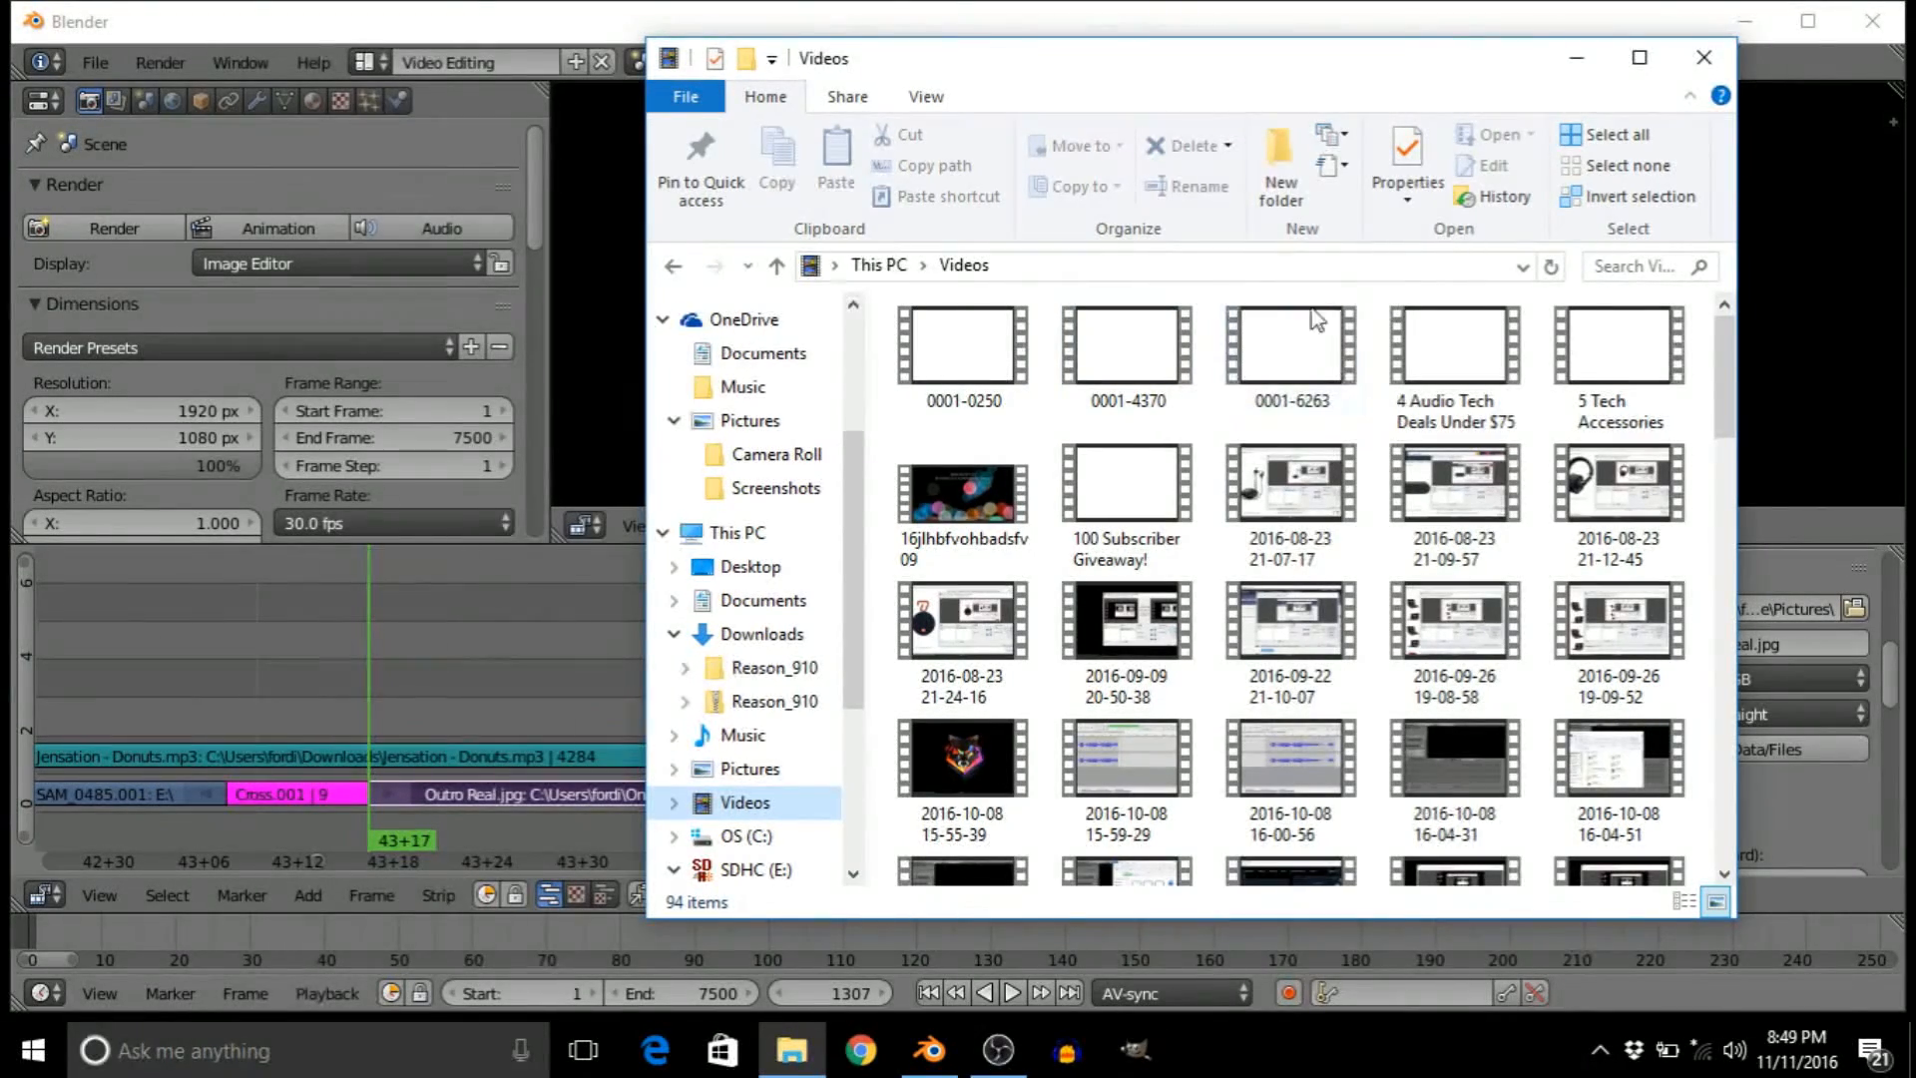
scroll(1150, 407, "down", 5)
scroll(1149, 408, "down", 4)
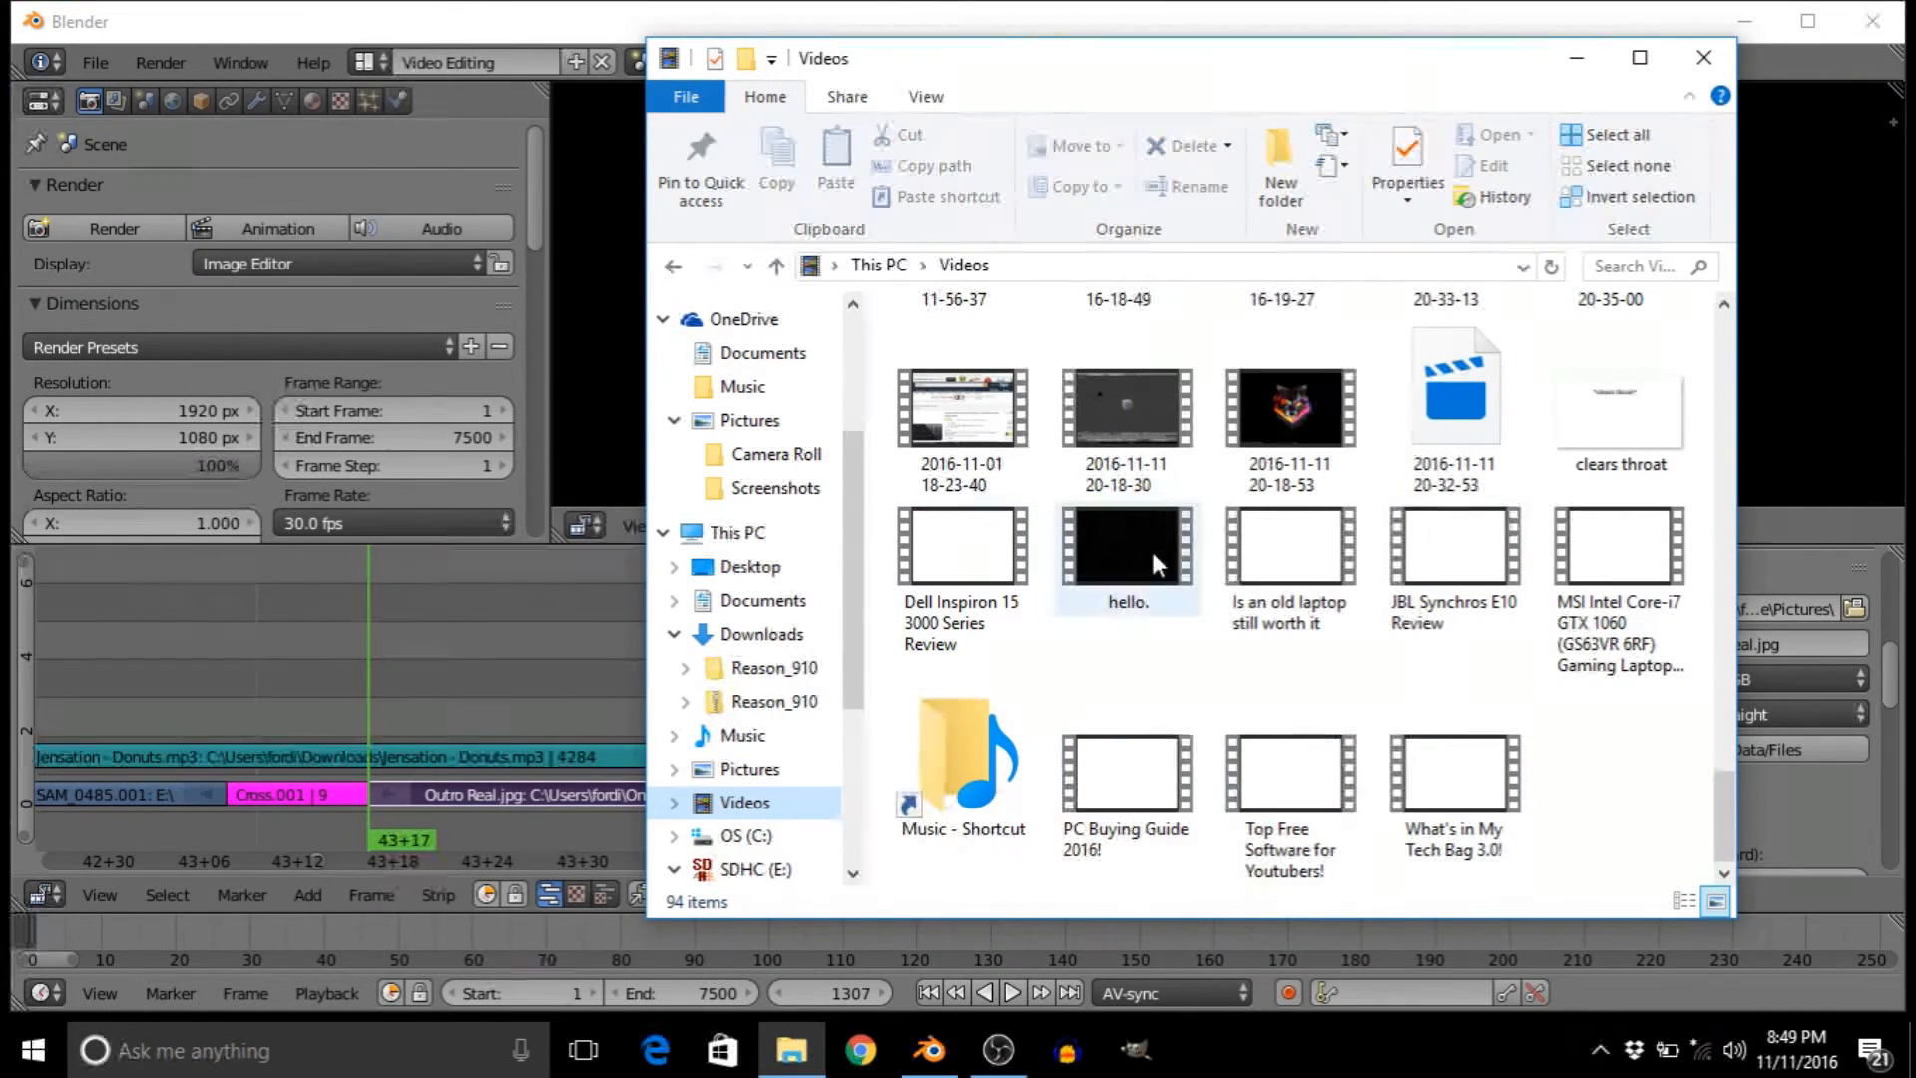
left_click_drag(1618, 558, 529, 655)
left_click(1575, 56)
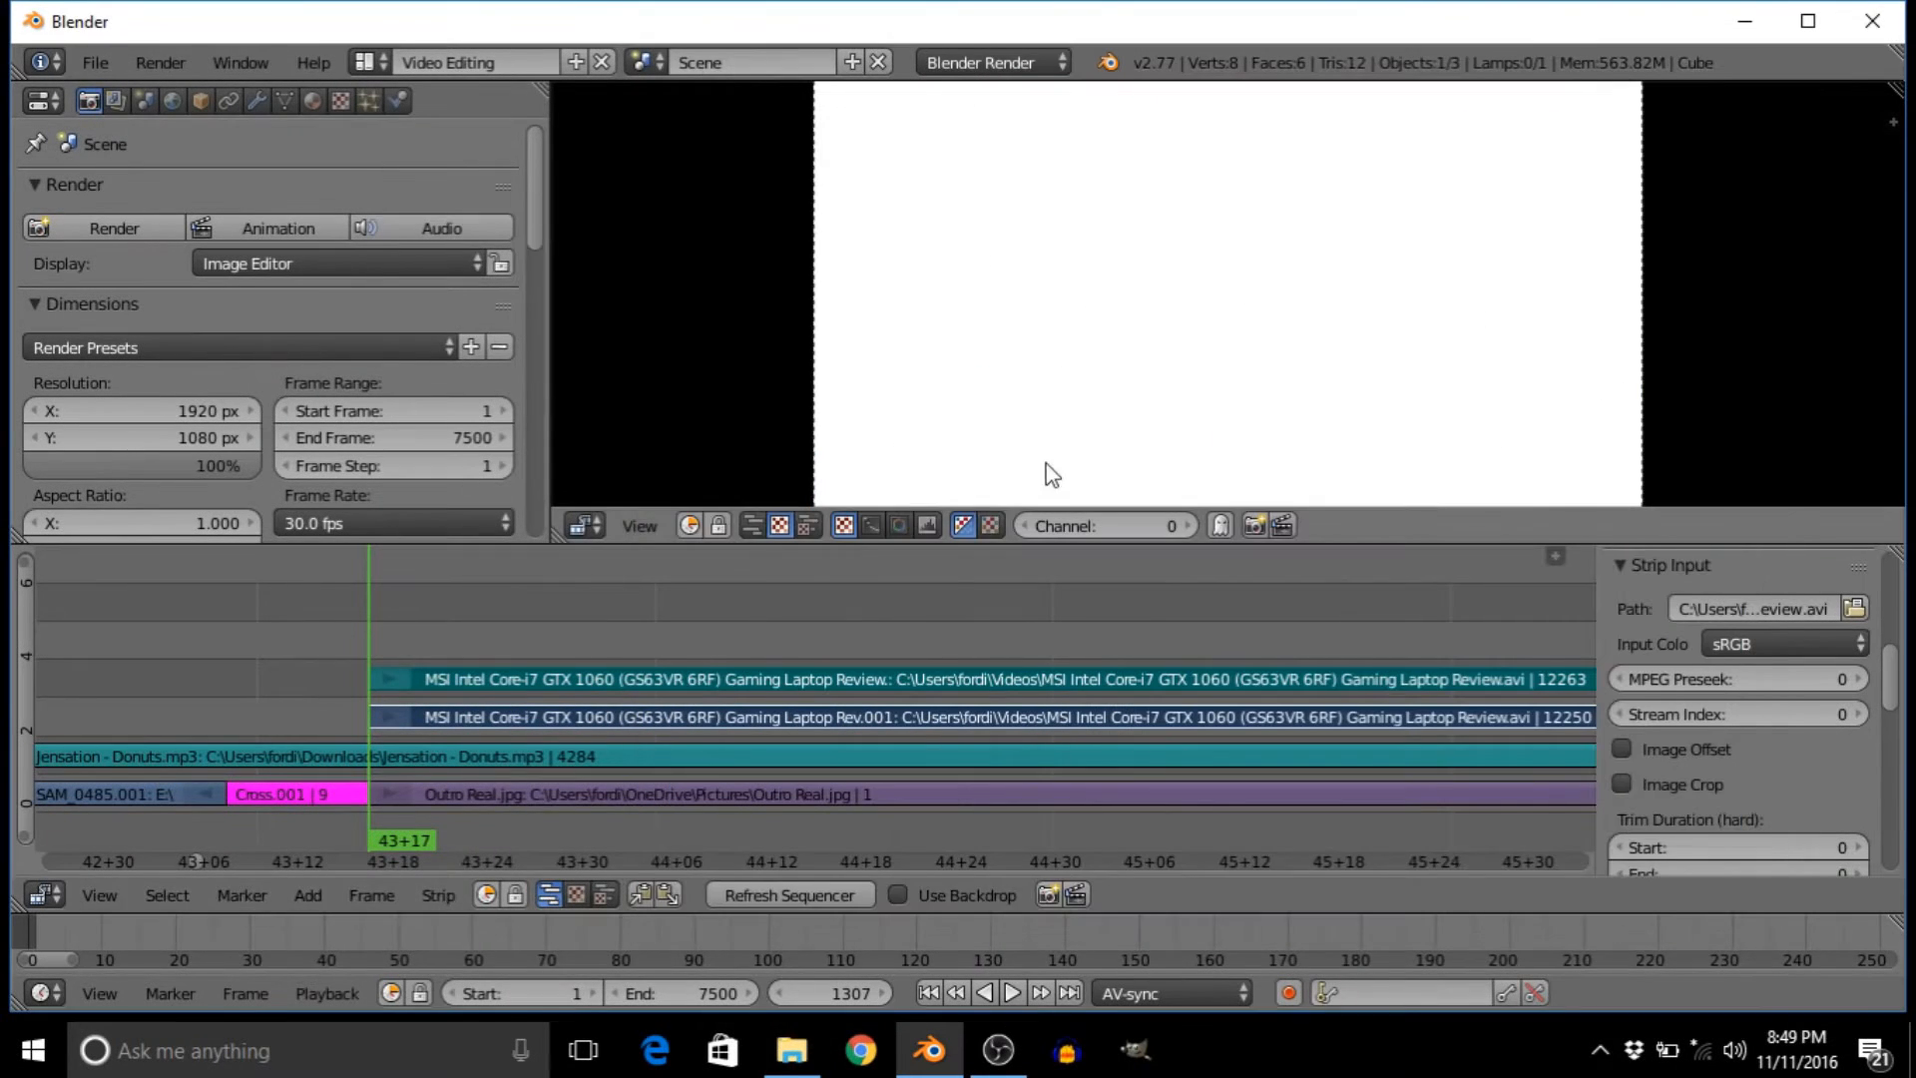
- Delete the audio strip of the MSI laptop review from channel 4
right_click(738, 677)
key("x")
left_click(763, 673)
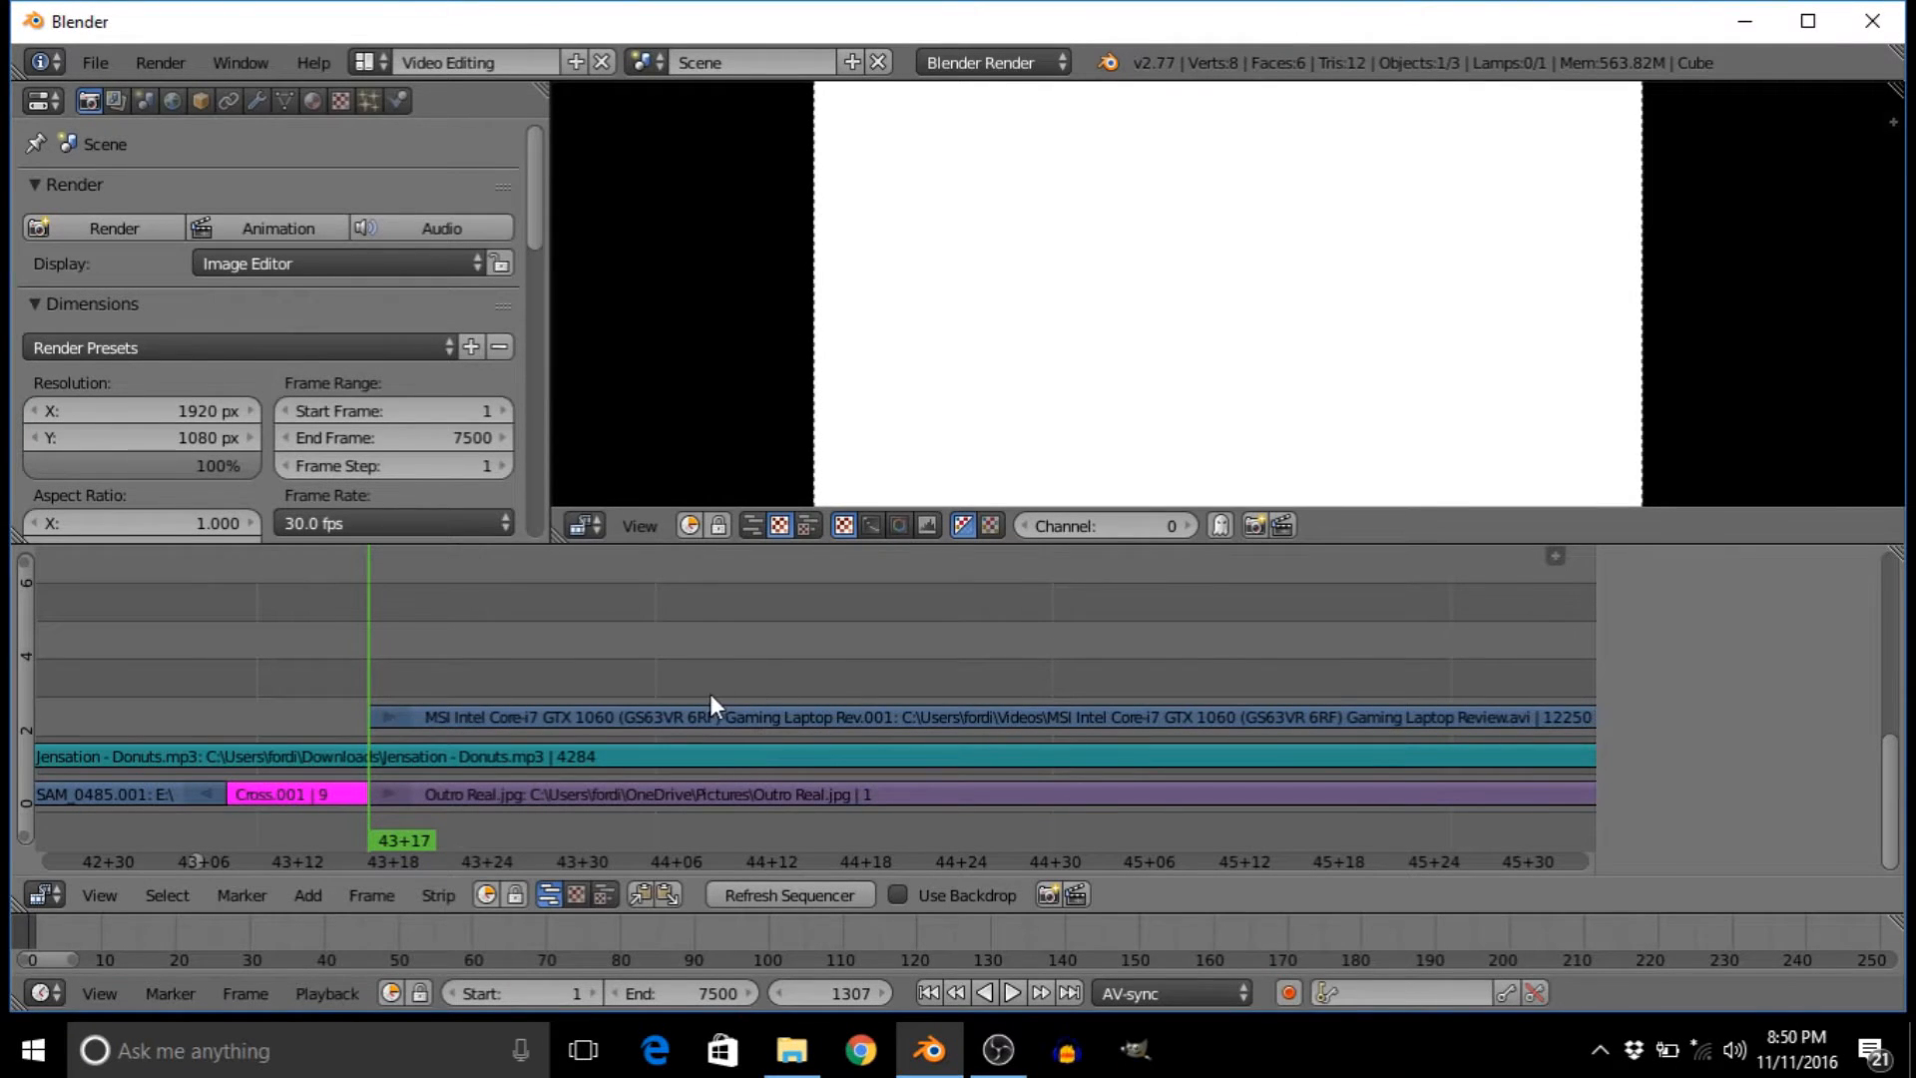
- Select the MSI laptop review clip, play back its opening, and return the playhead to frame 1307
scroll(678, 743, "down", 2)
right_click(672, 721)
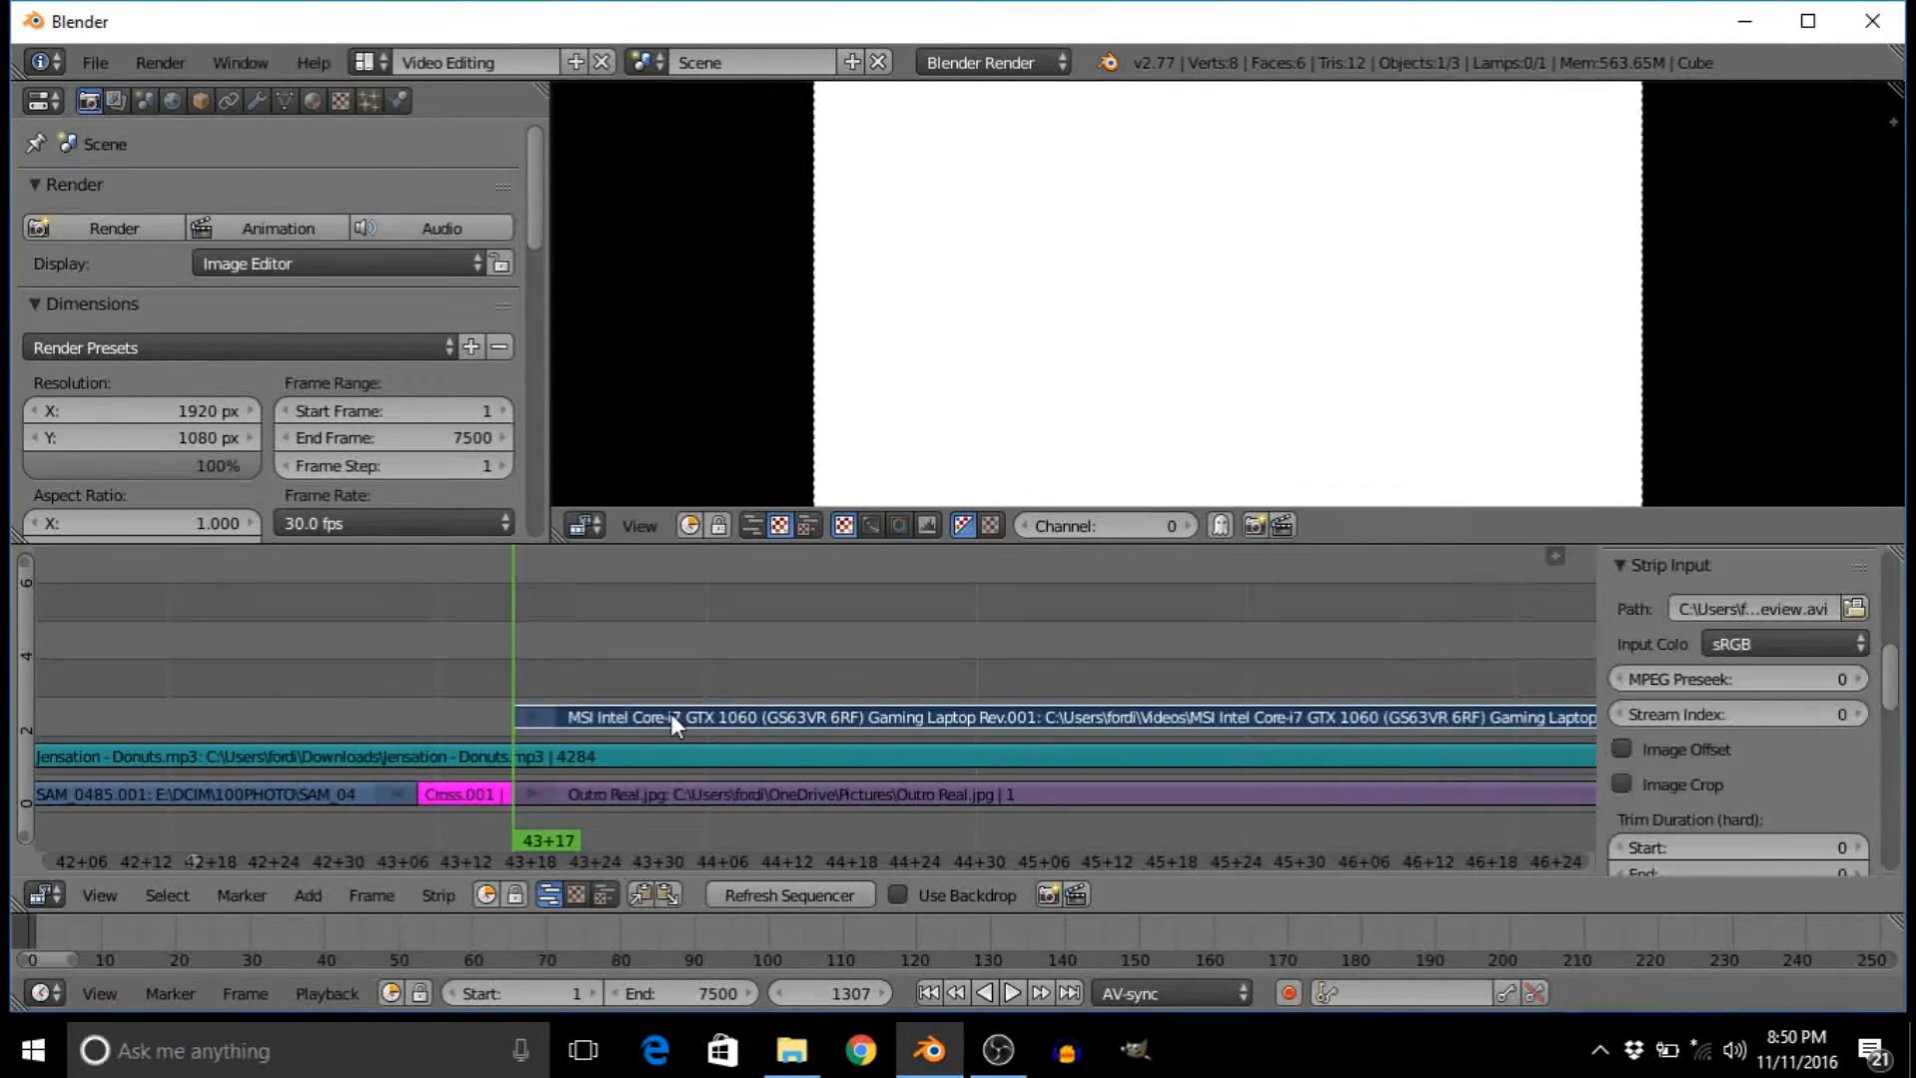
key("alt+a")
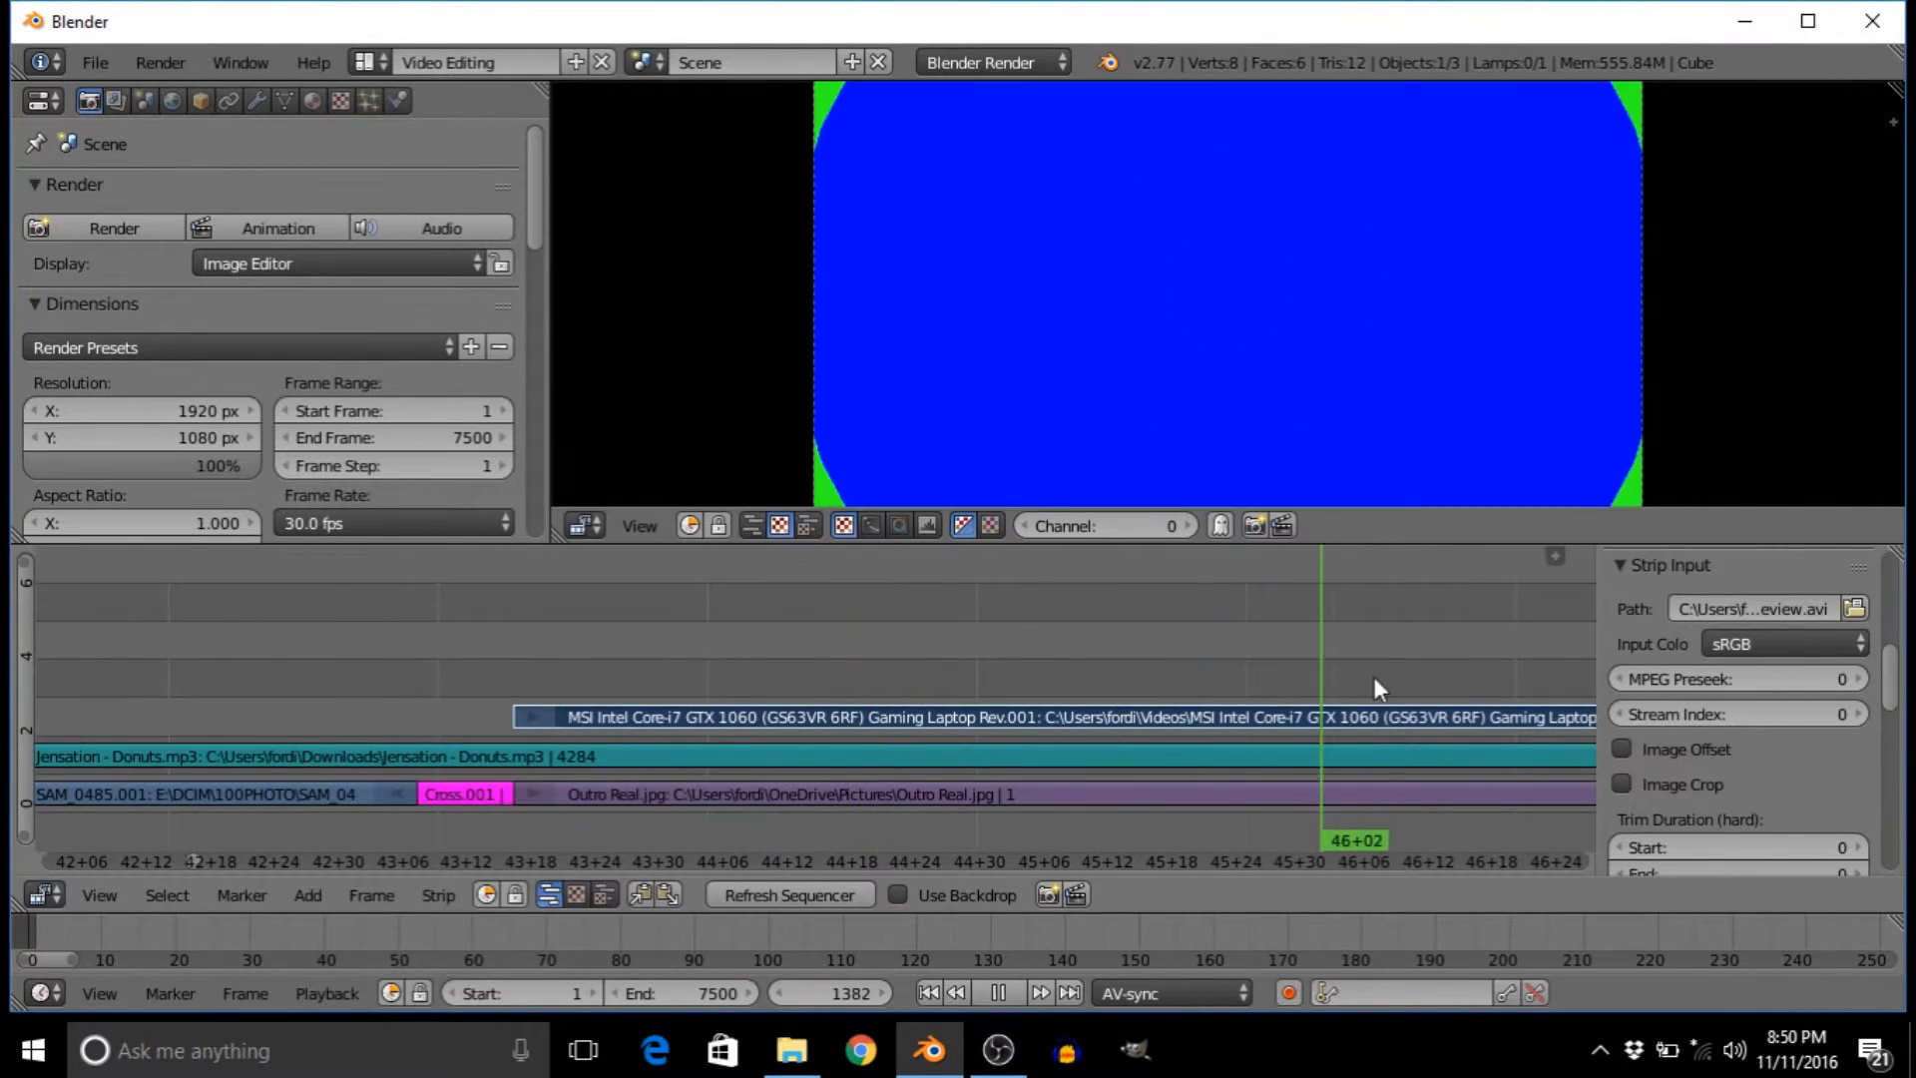
key("alt+a")
left_click(514, 680)
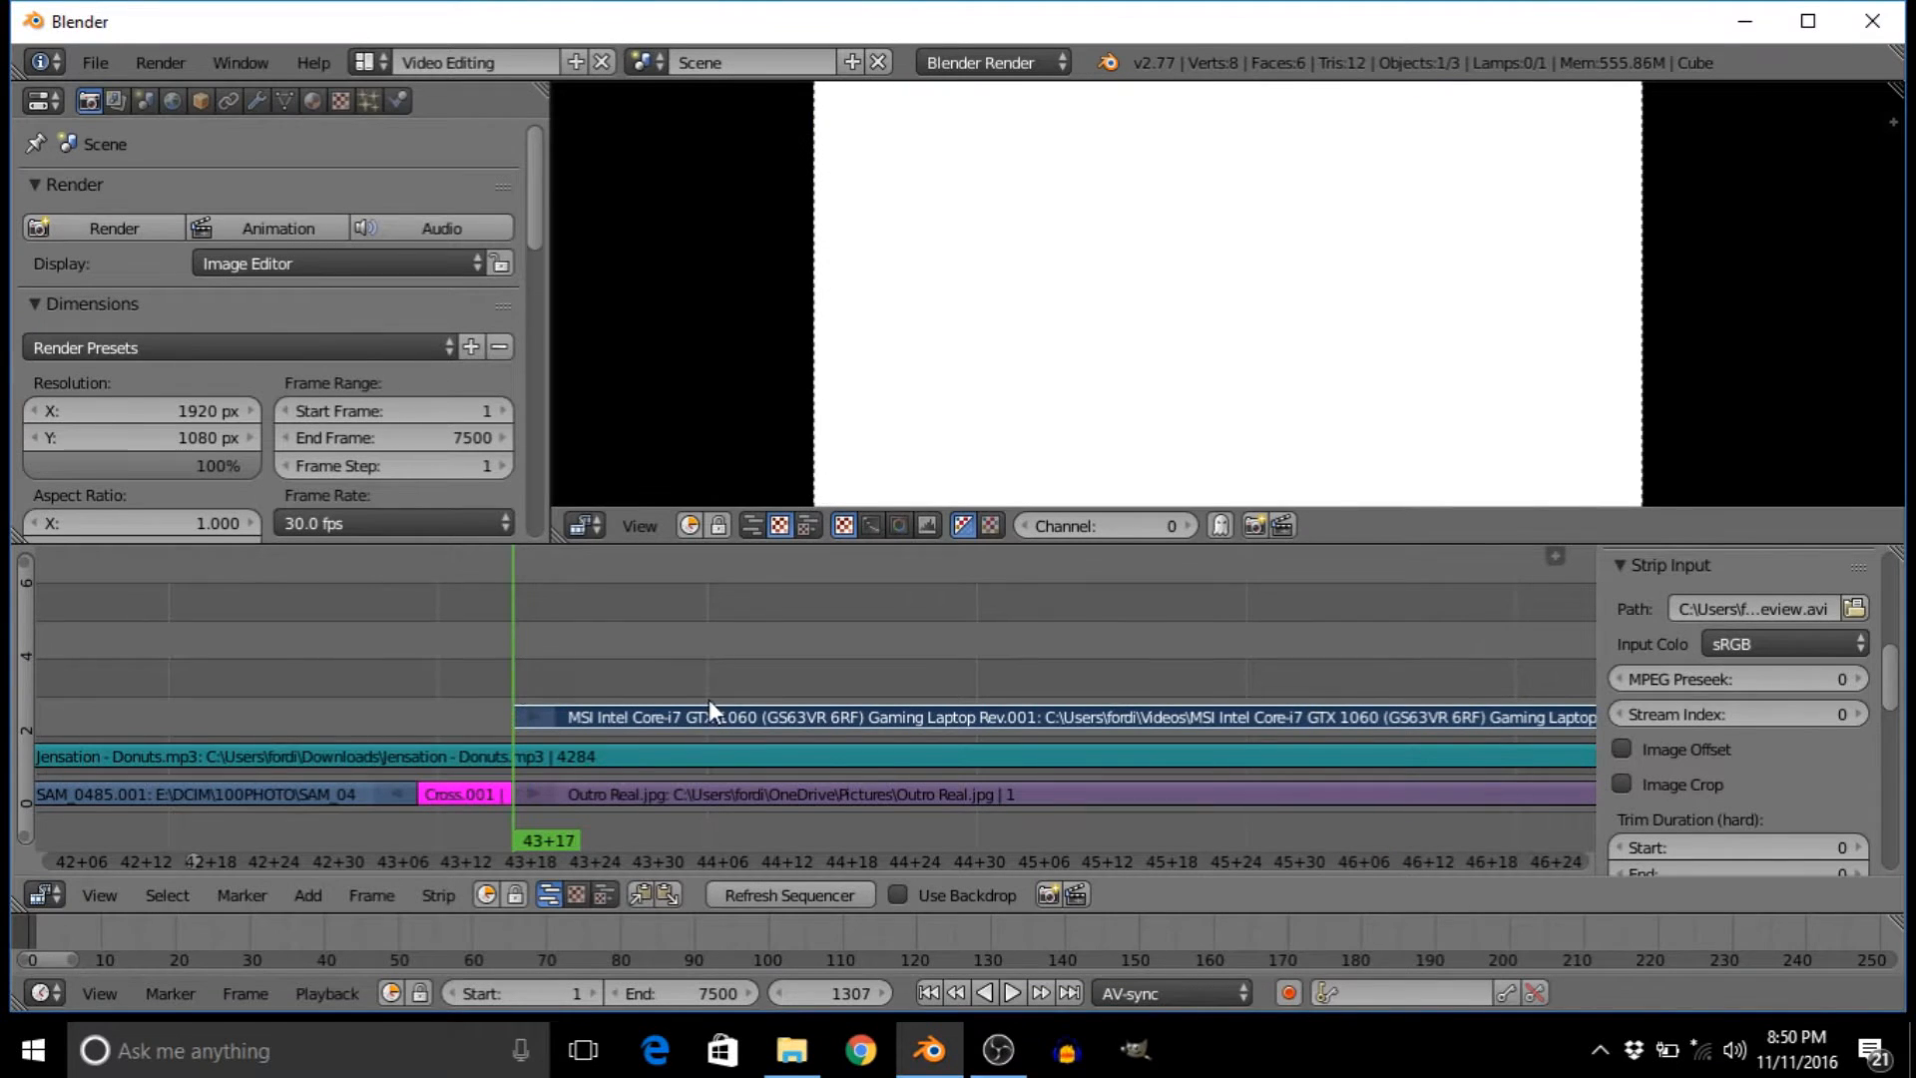
- Add a Transform effect strip to the MSI laptop review clip
left_click(309, 896)
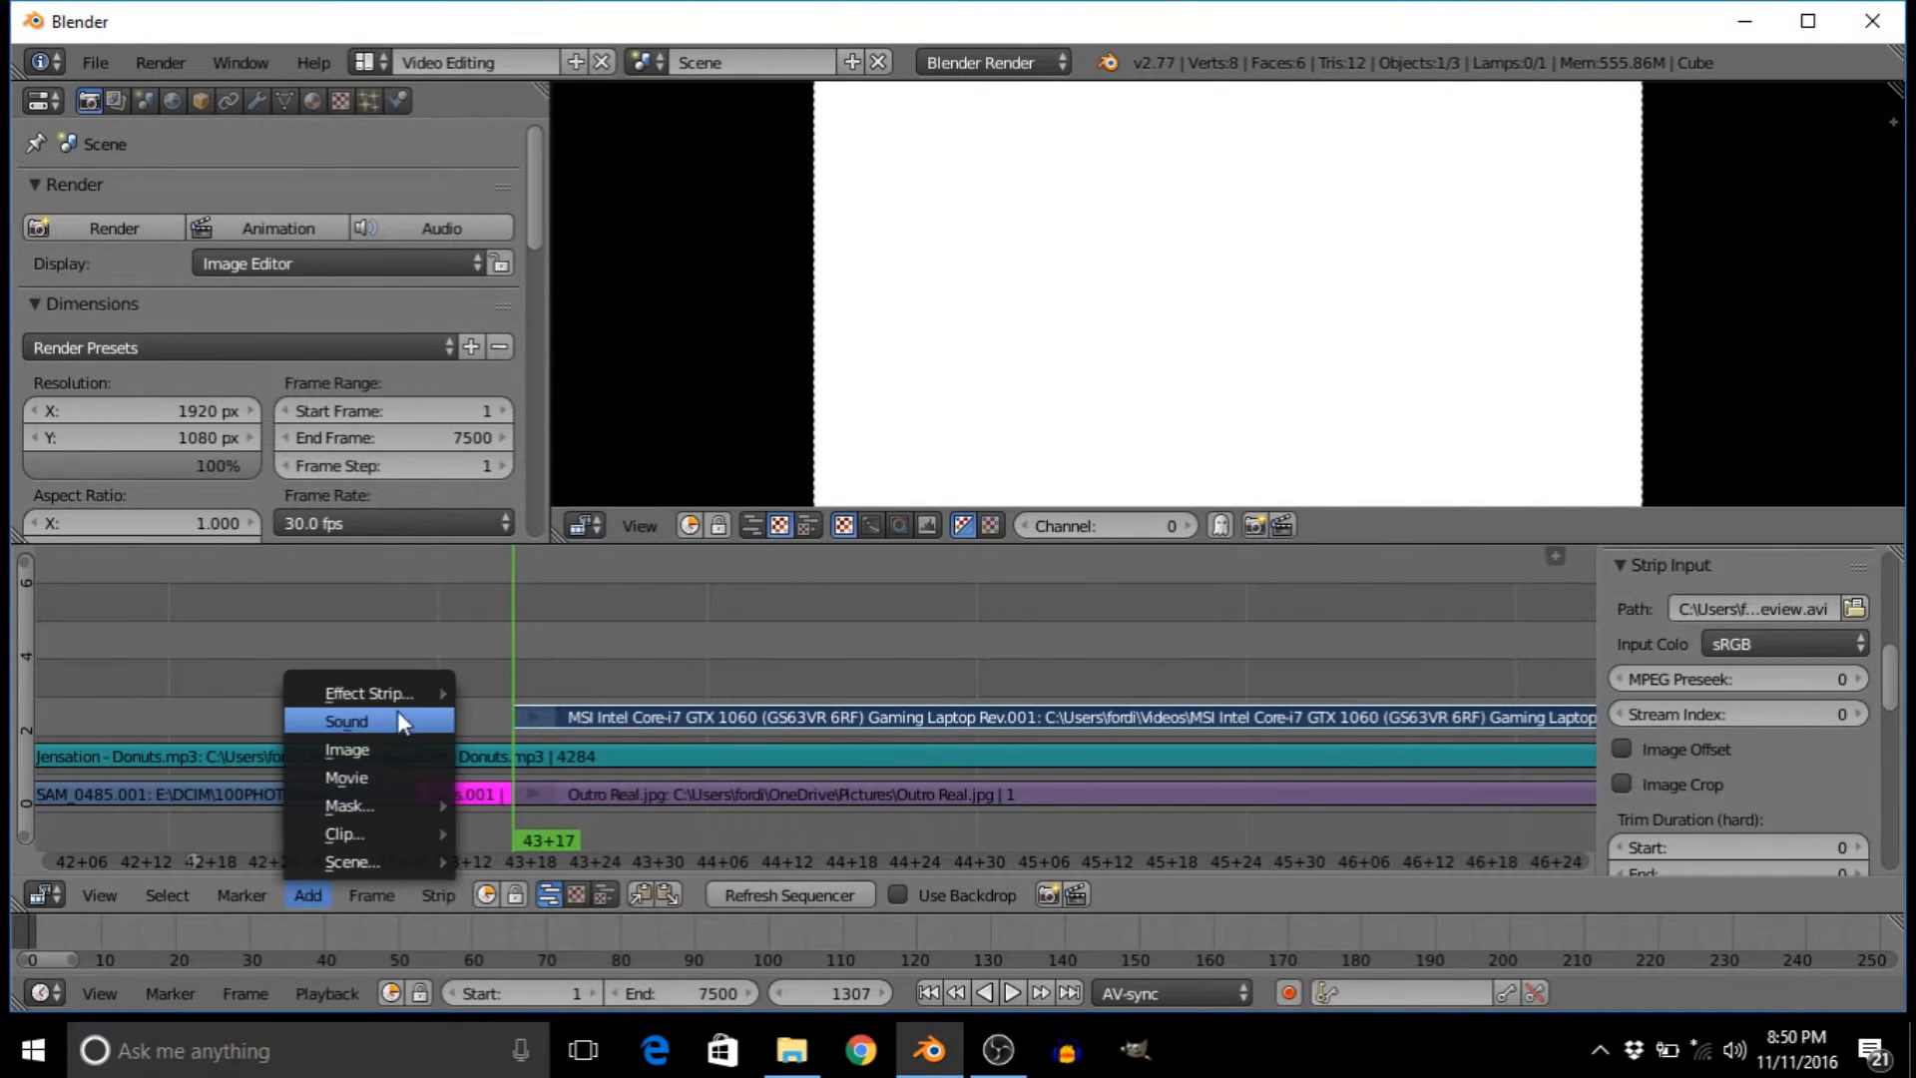
mouse_move(399, 695)
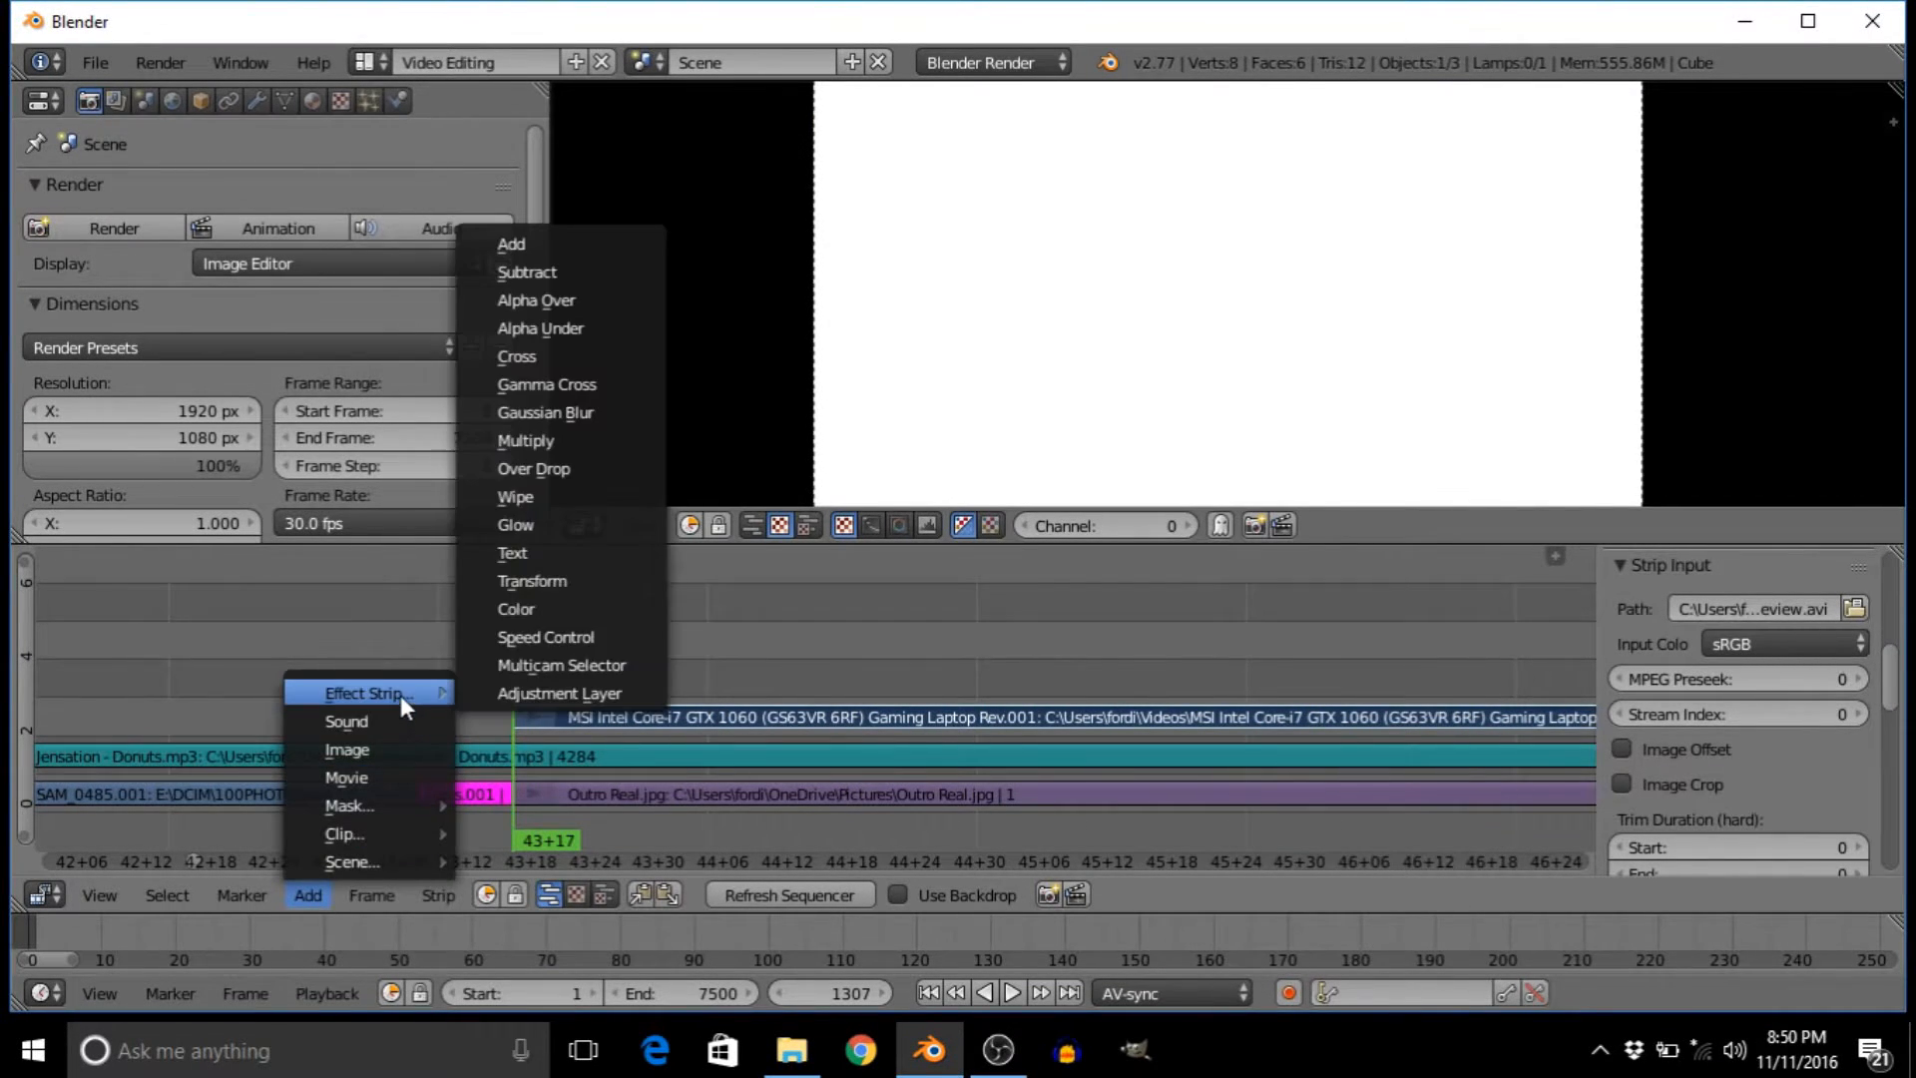
left_click(558, 580)
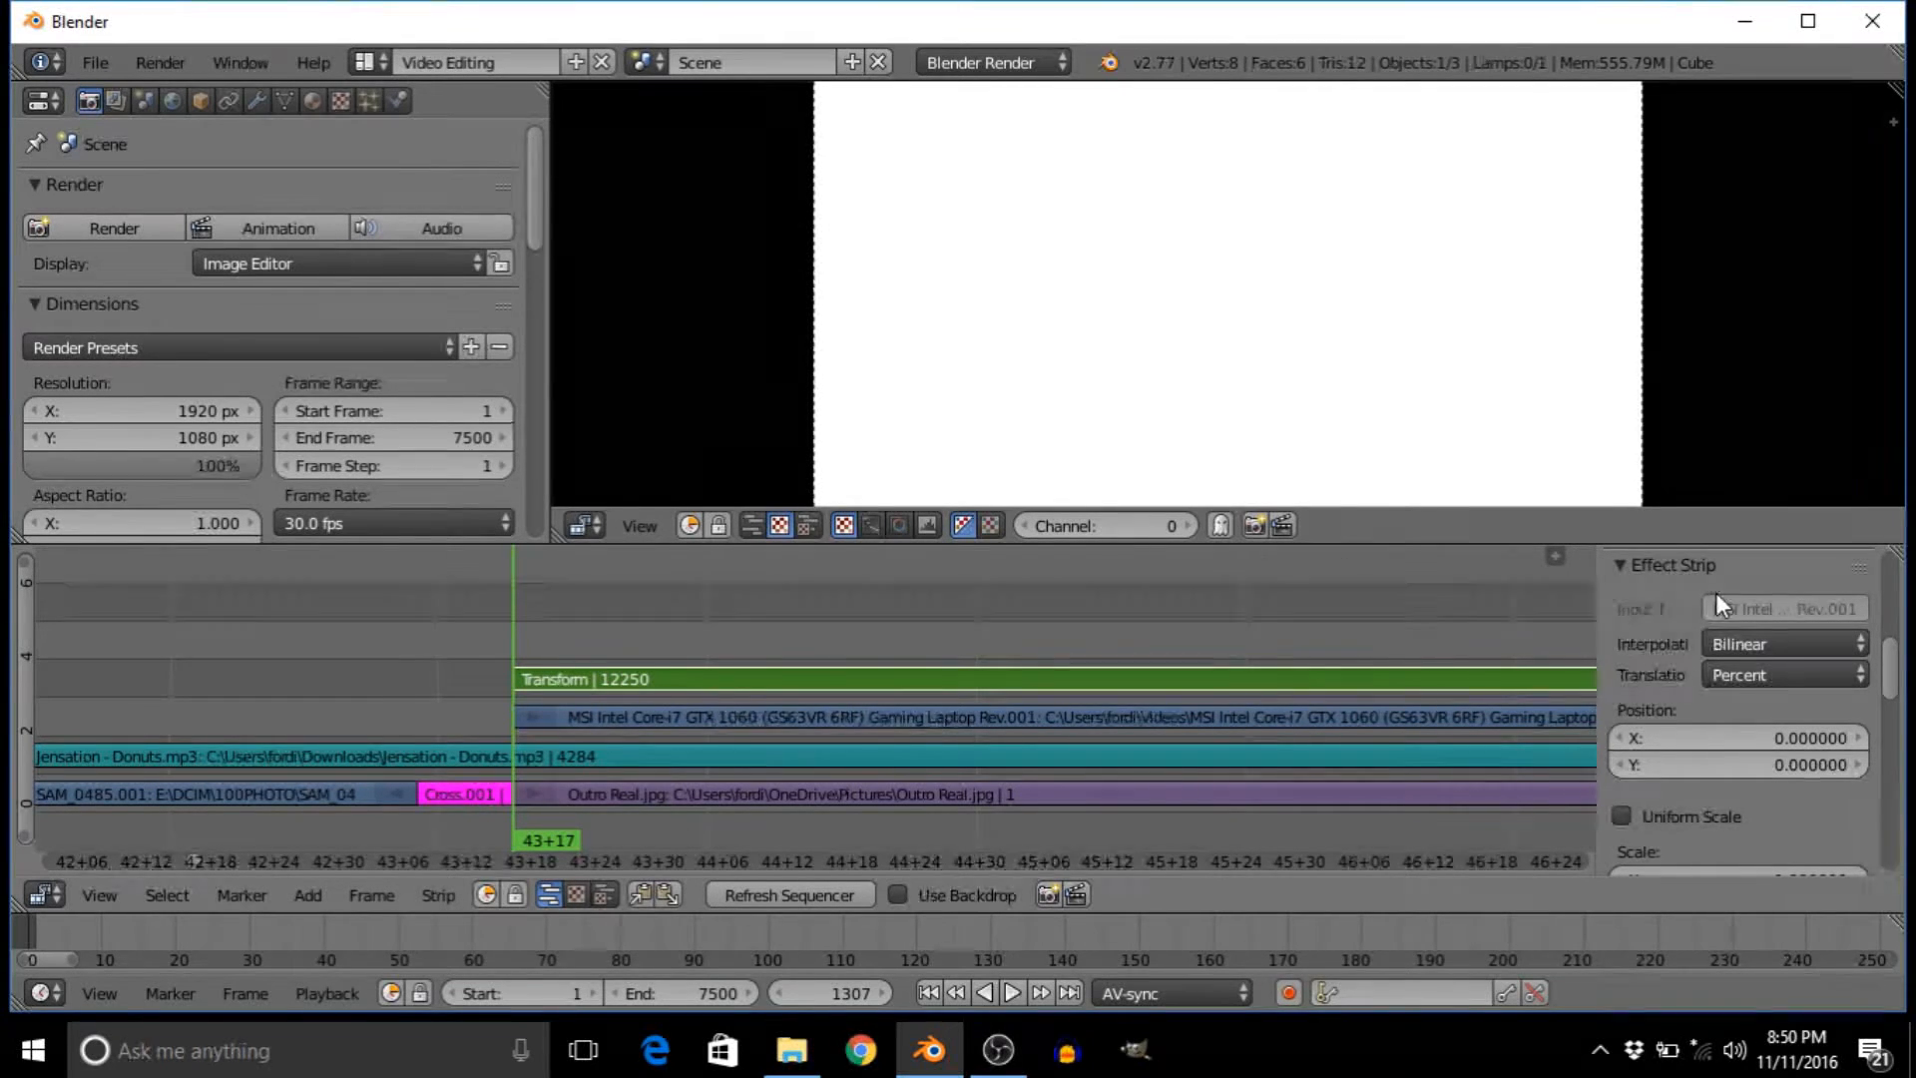
- Set the Transform effect's X and Y scale to 0.45
scroll(1774, 632, "down", 4)
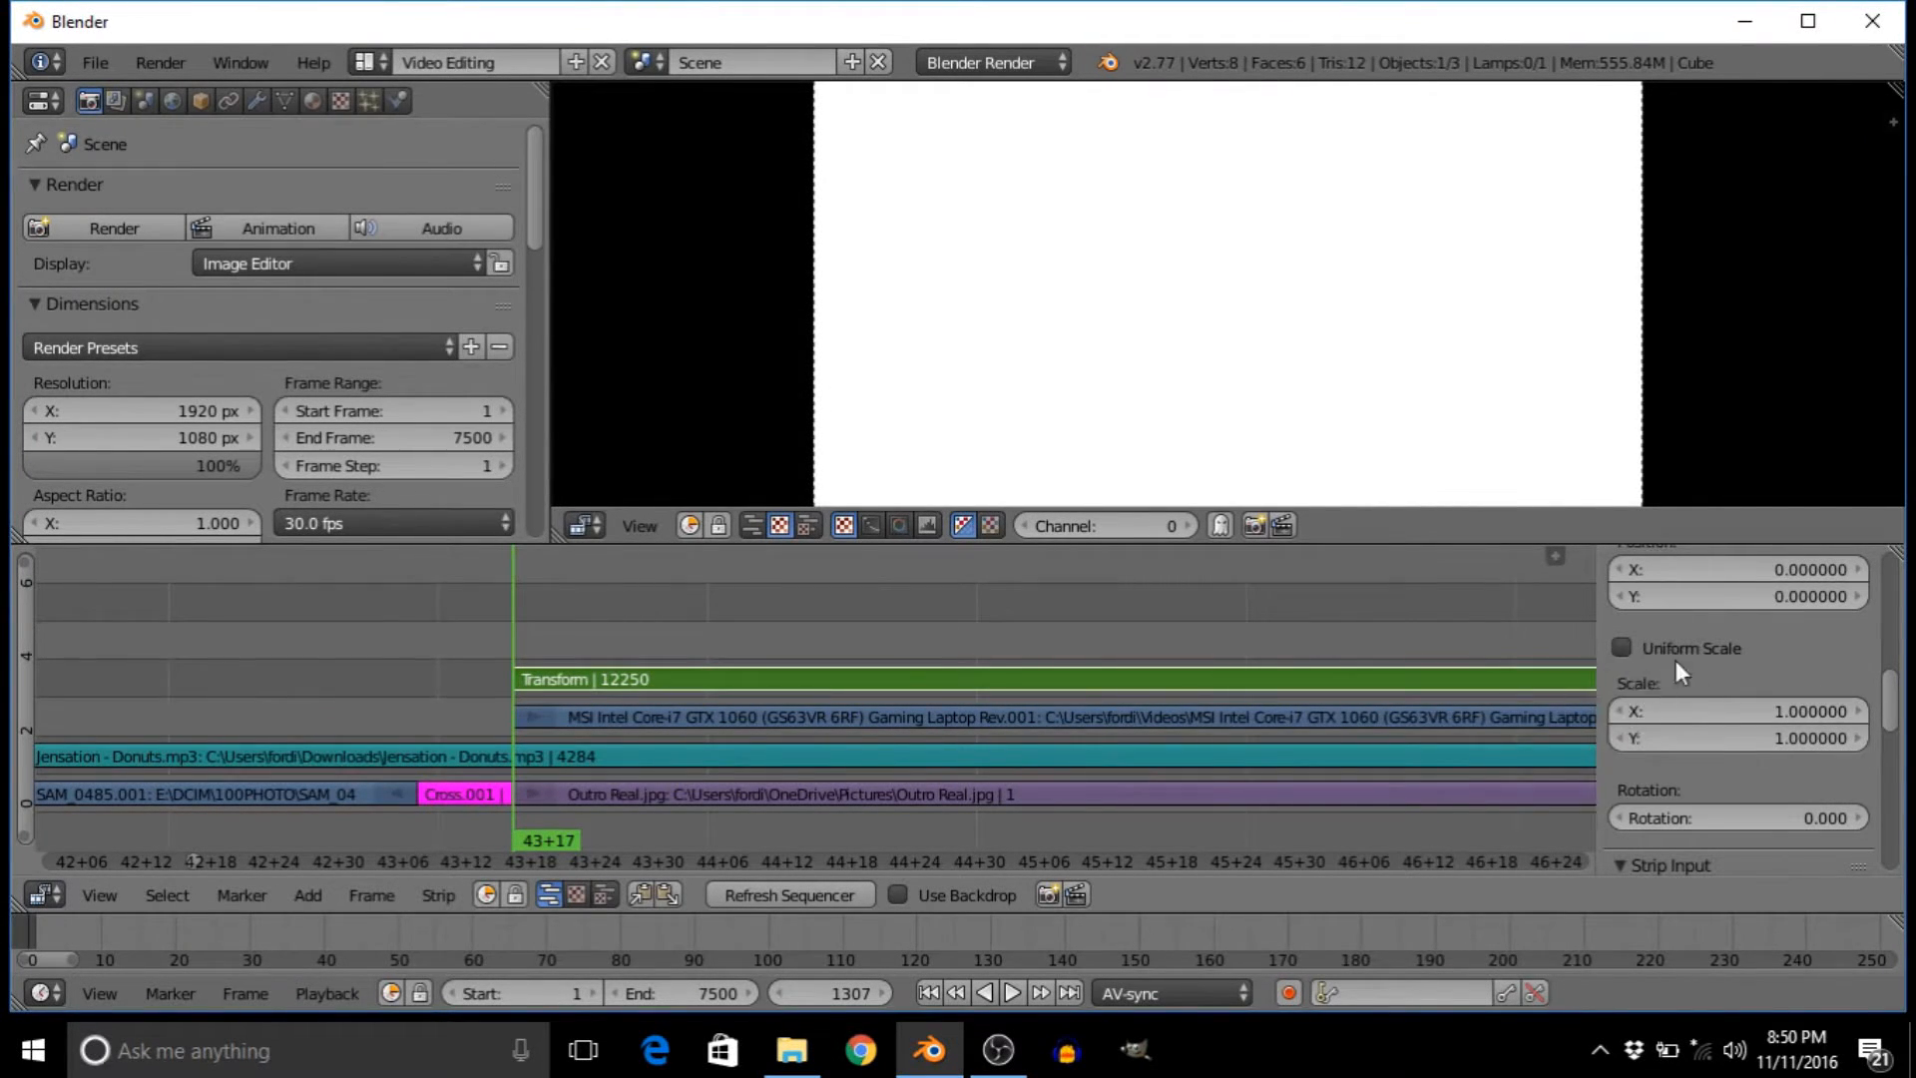
left_click(1696, 711)
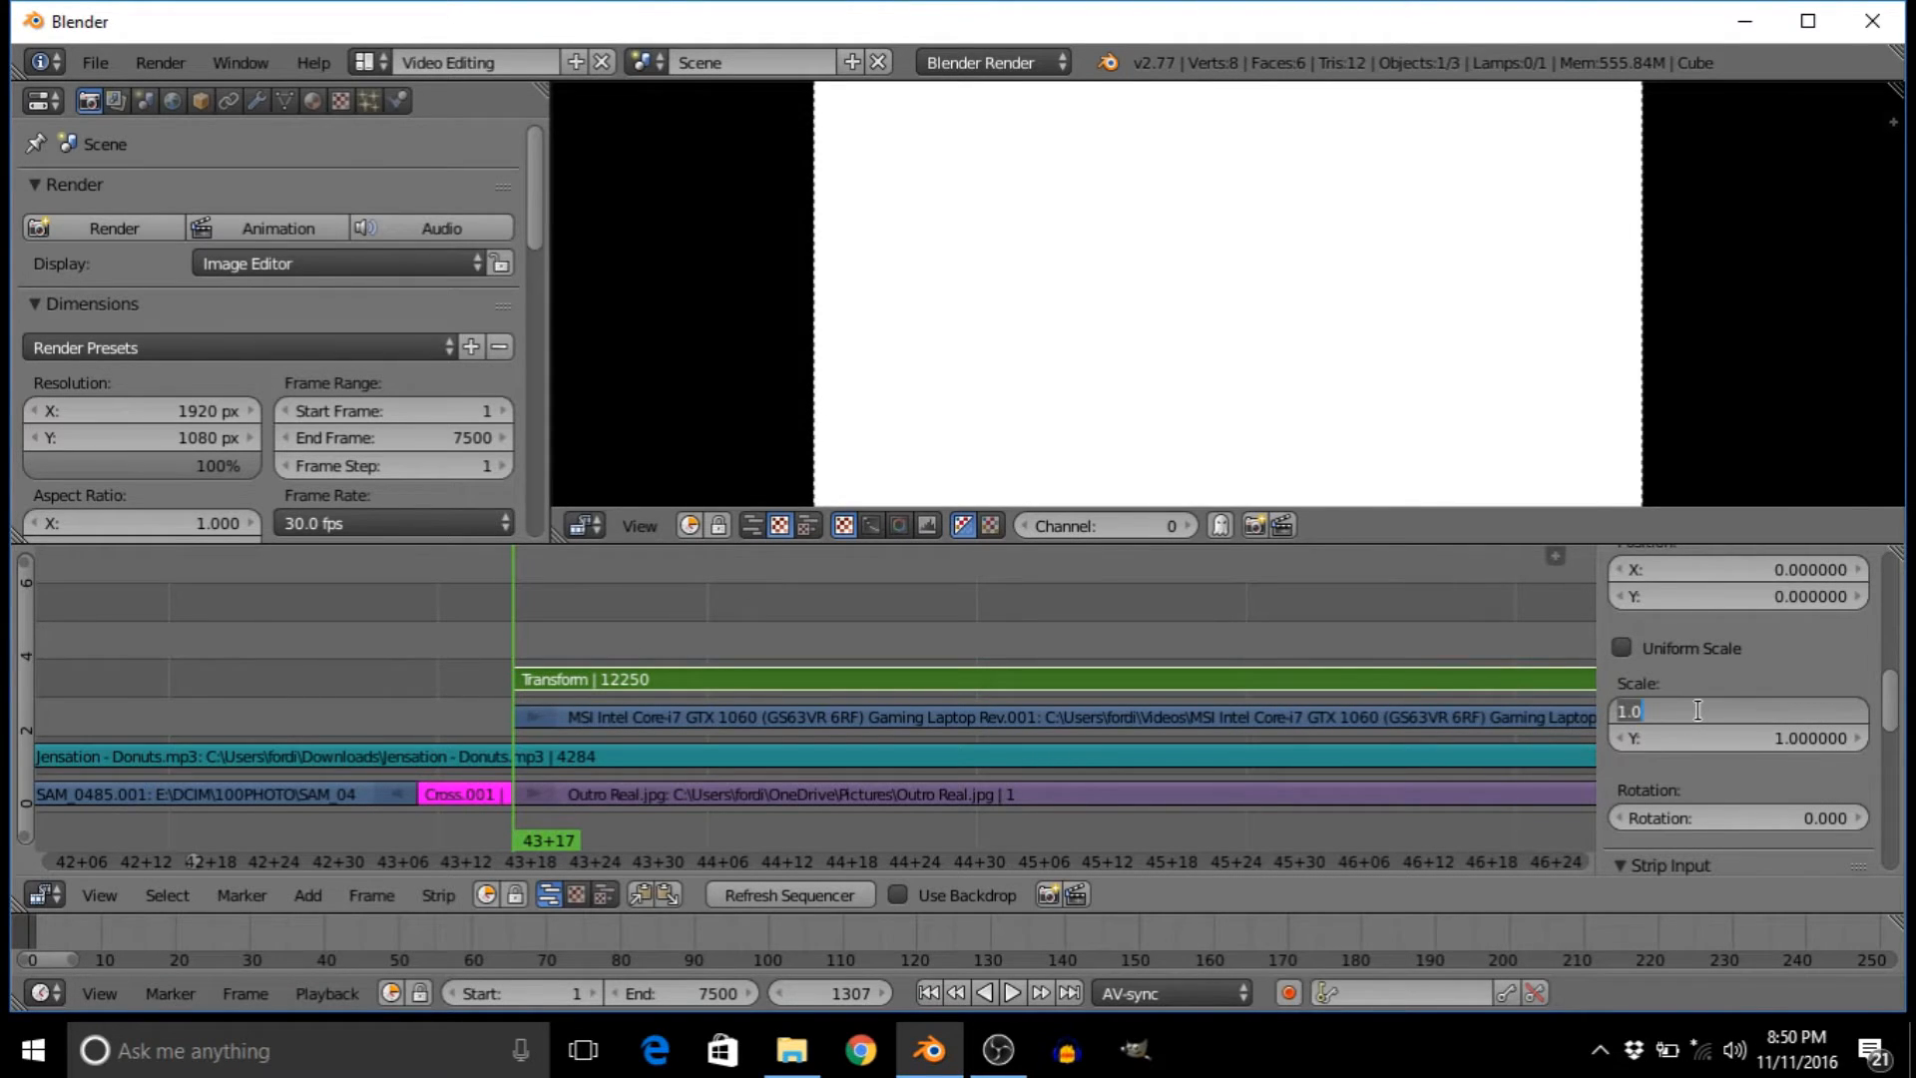
key("BackSpace")
key("Return")
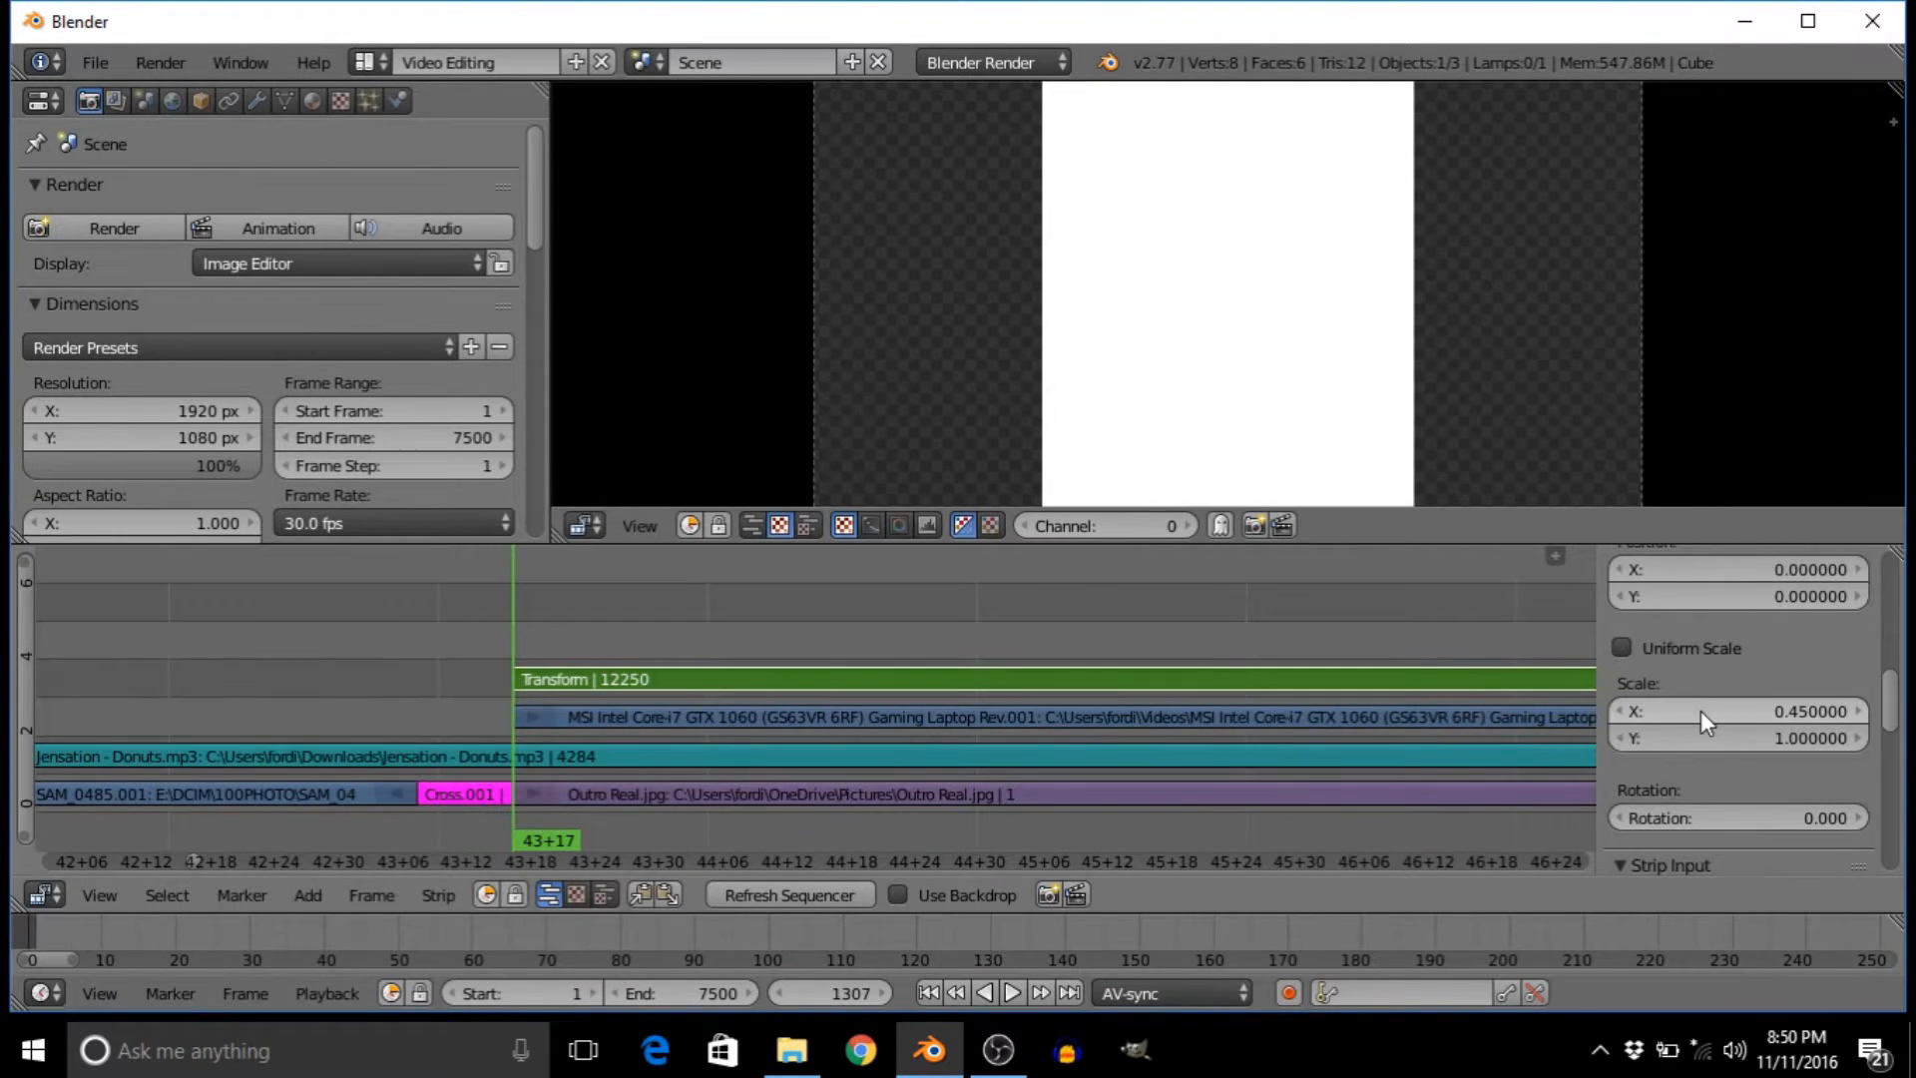
left_click(1712, 738)
key("BackSpace")
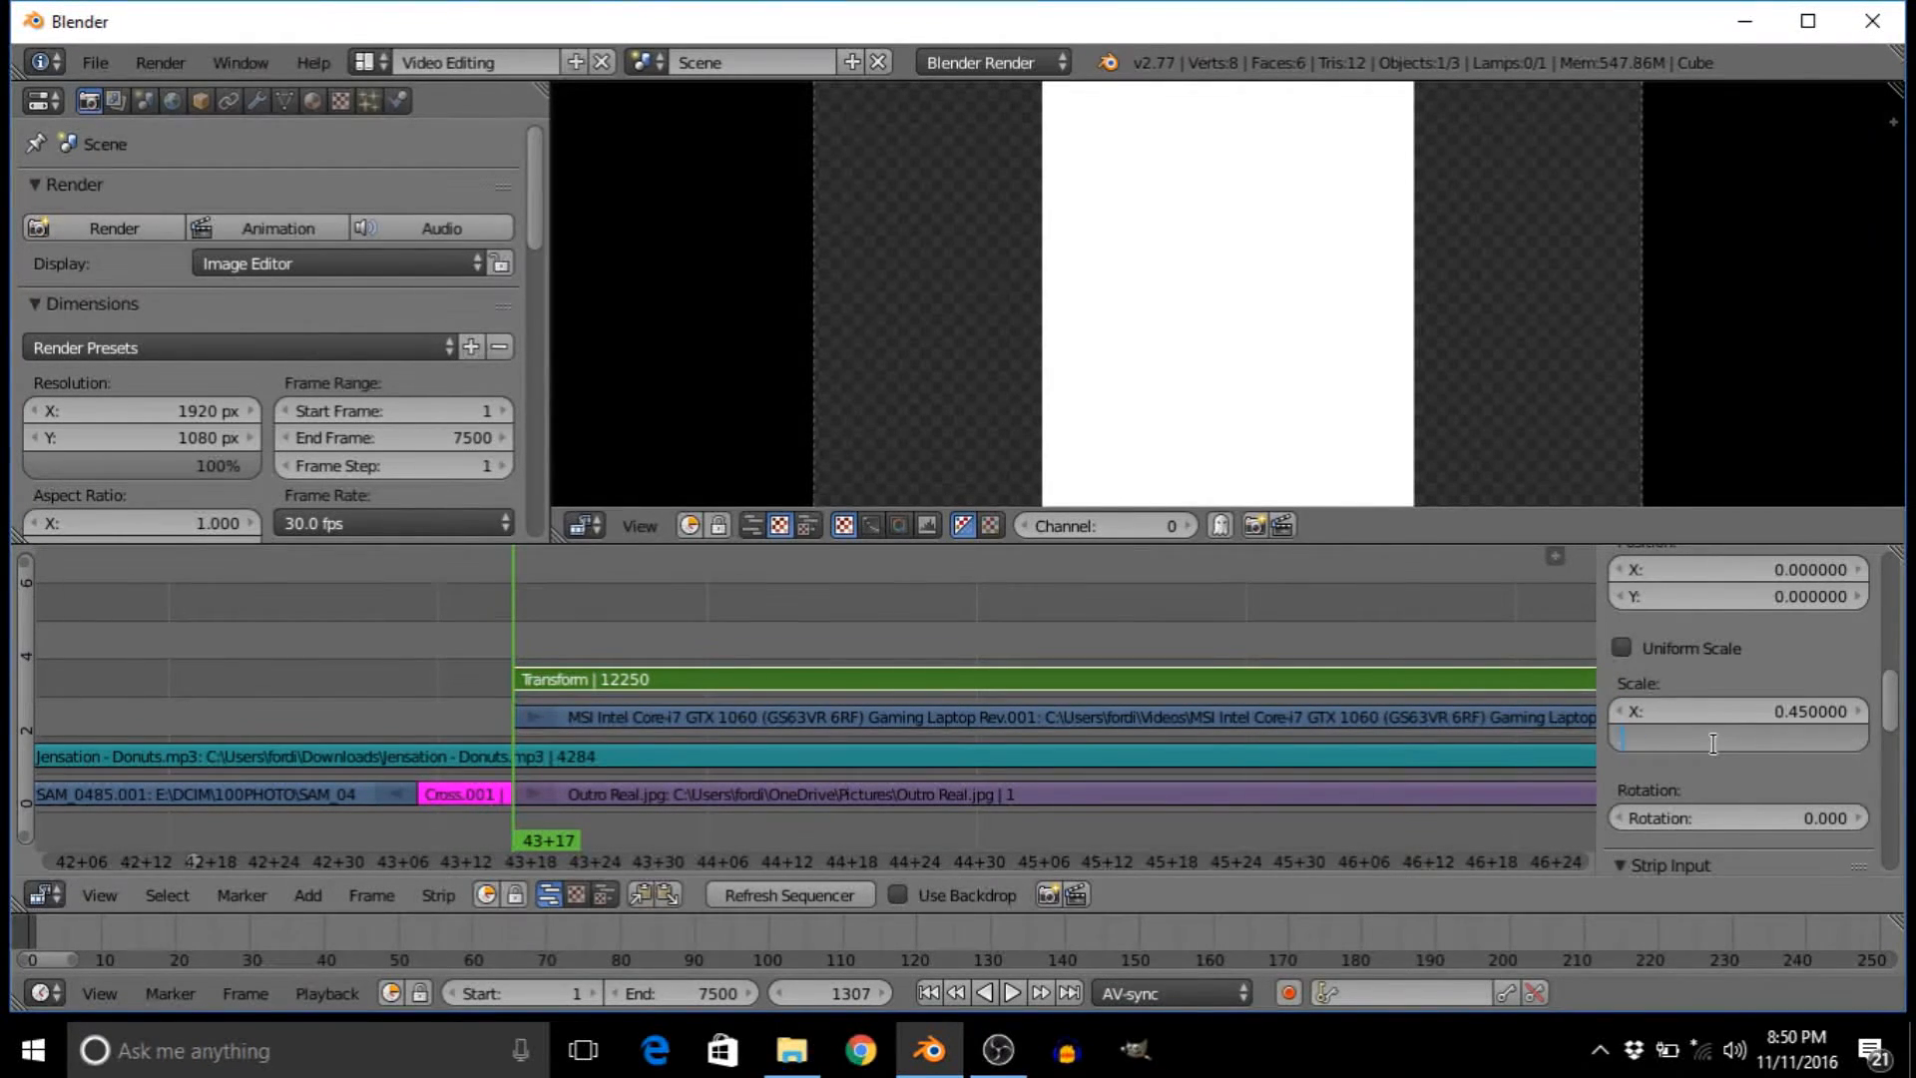
type(".45")
key("Return")
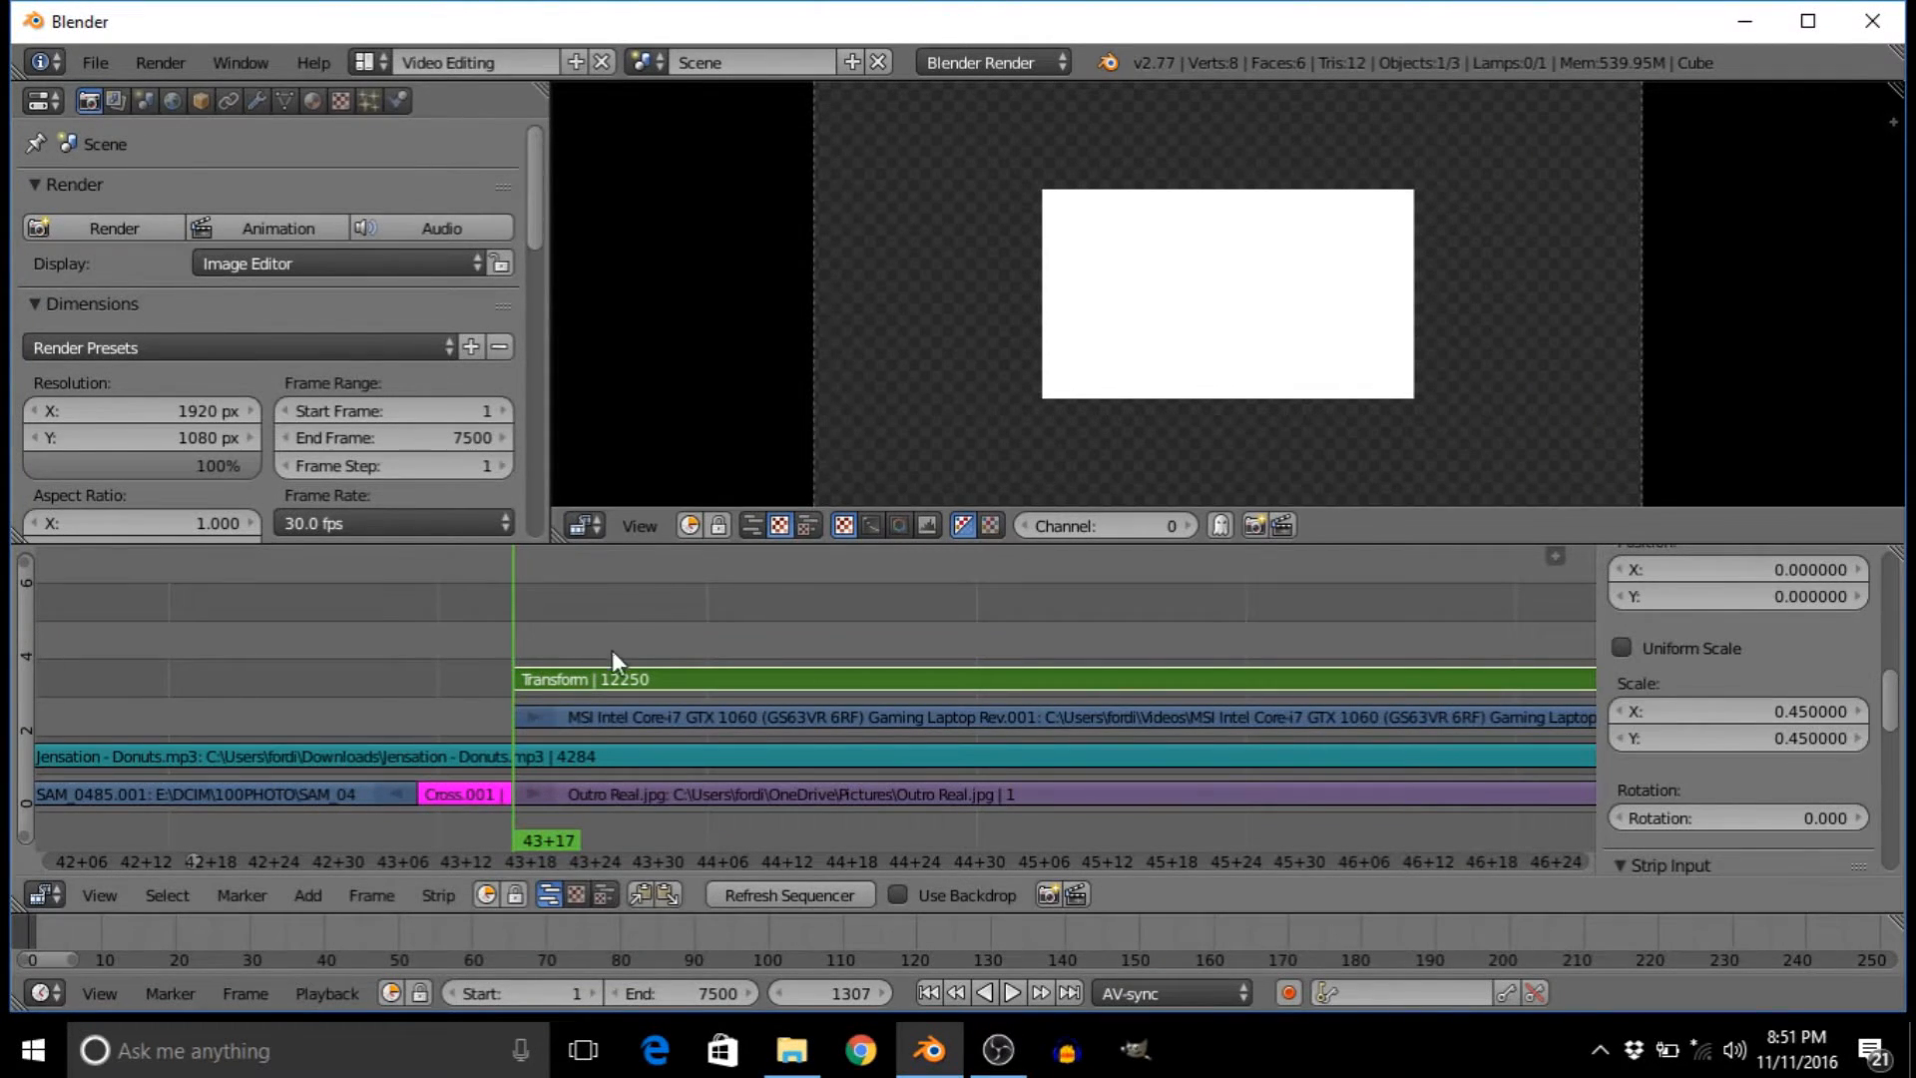
- Preview the scaled clip, return the playhead to frame 1307, and open the Transform strip's blend mode choices
key("alt+a")
left_click_drag(826, 678, 519, 678)
key("alt+a")
scroll(1853, 672, "up", 10)
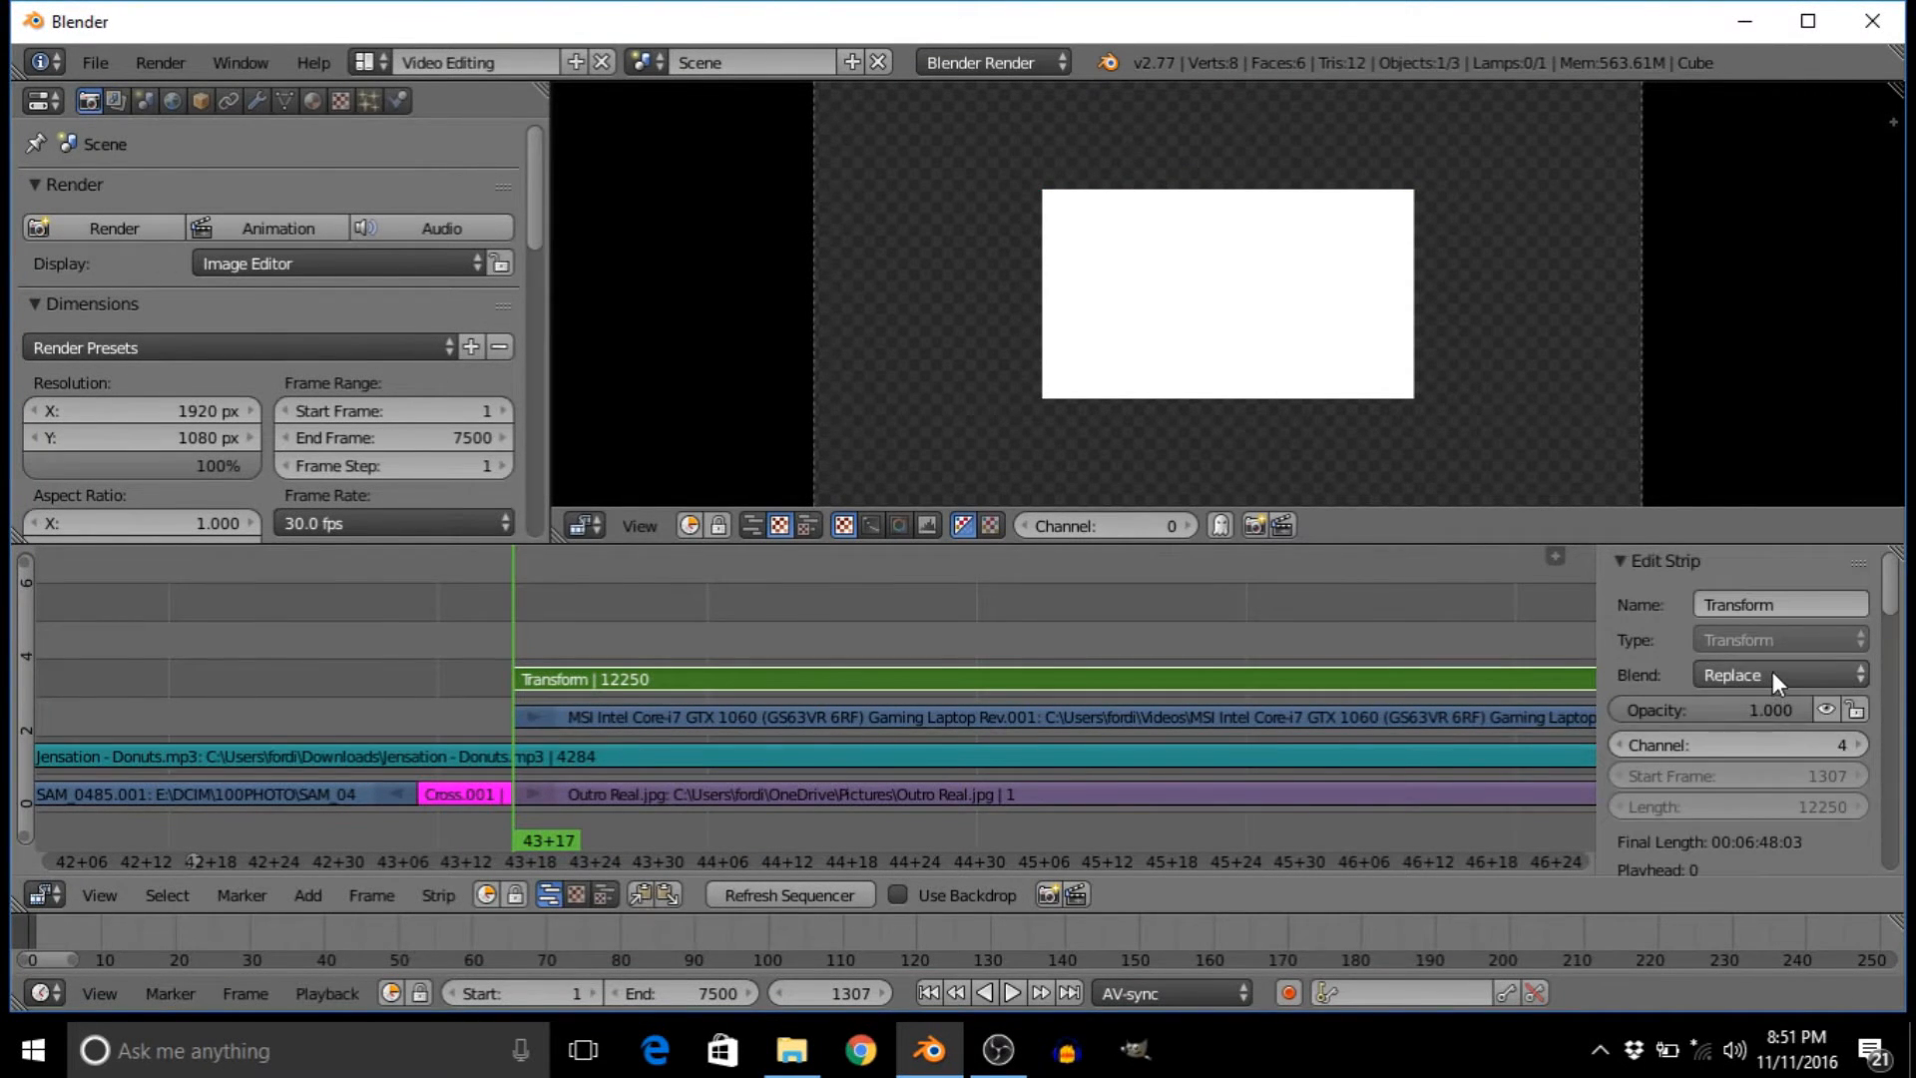
left_click(1772, 675)
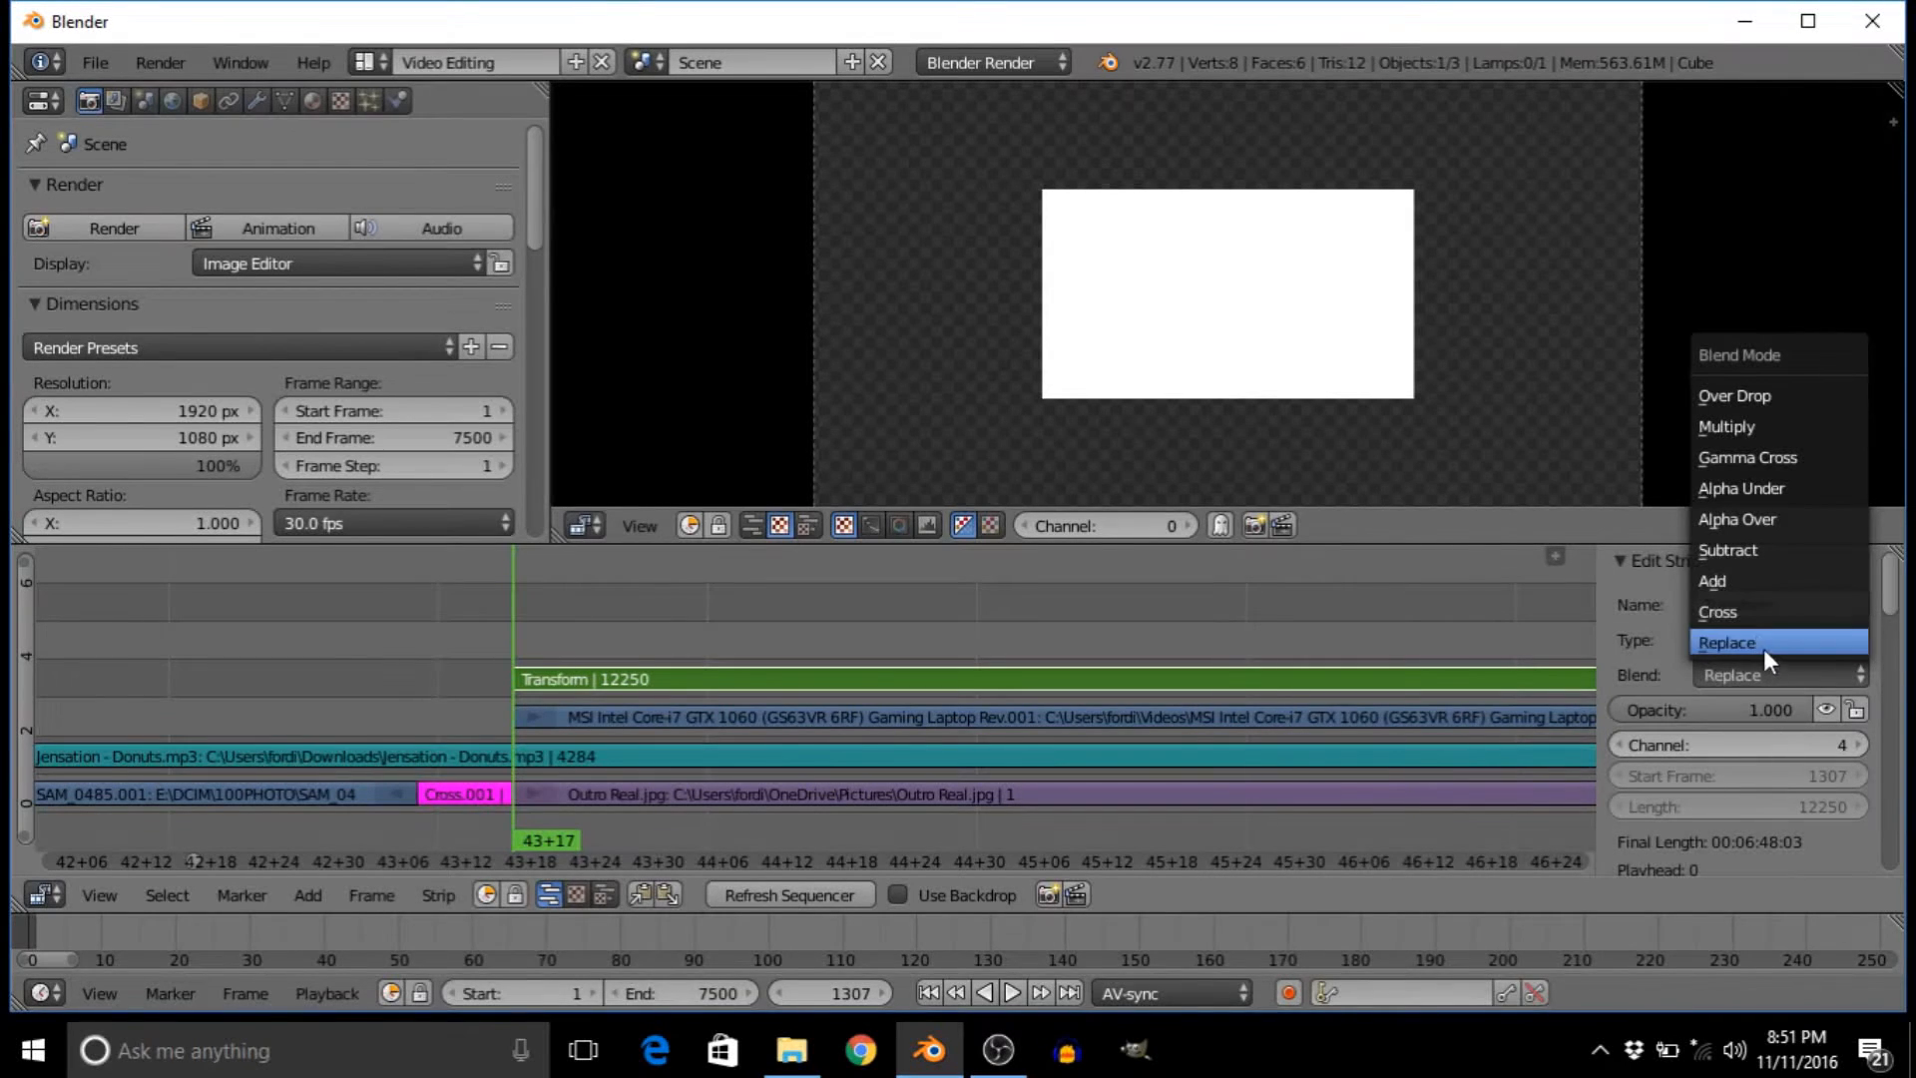
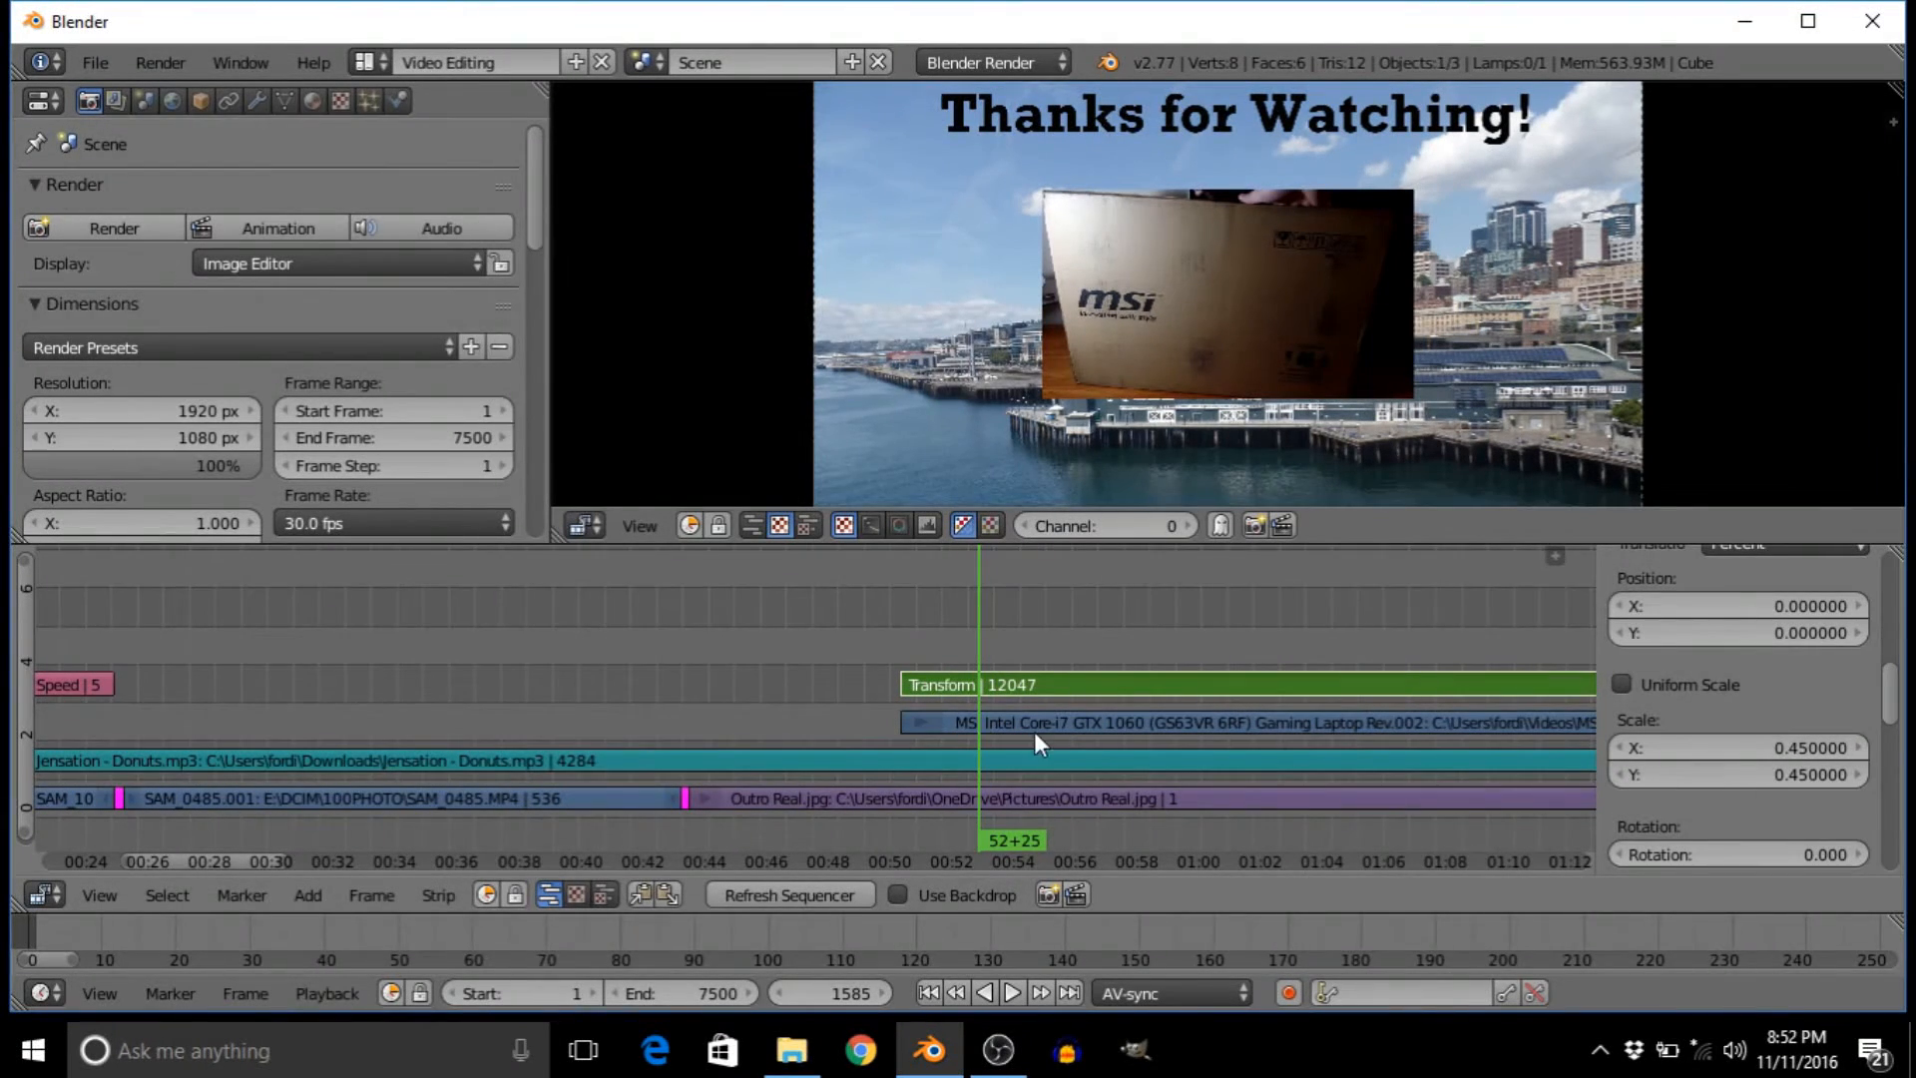
- Move the trimmed MSI laptop review clip with its Transform effect to start near frame 1307, at the beginning of the Outro Real image
right_click(1051, 723)
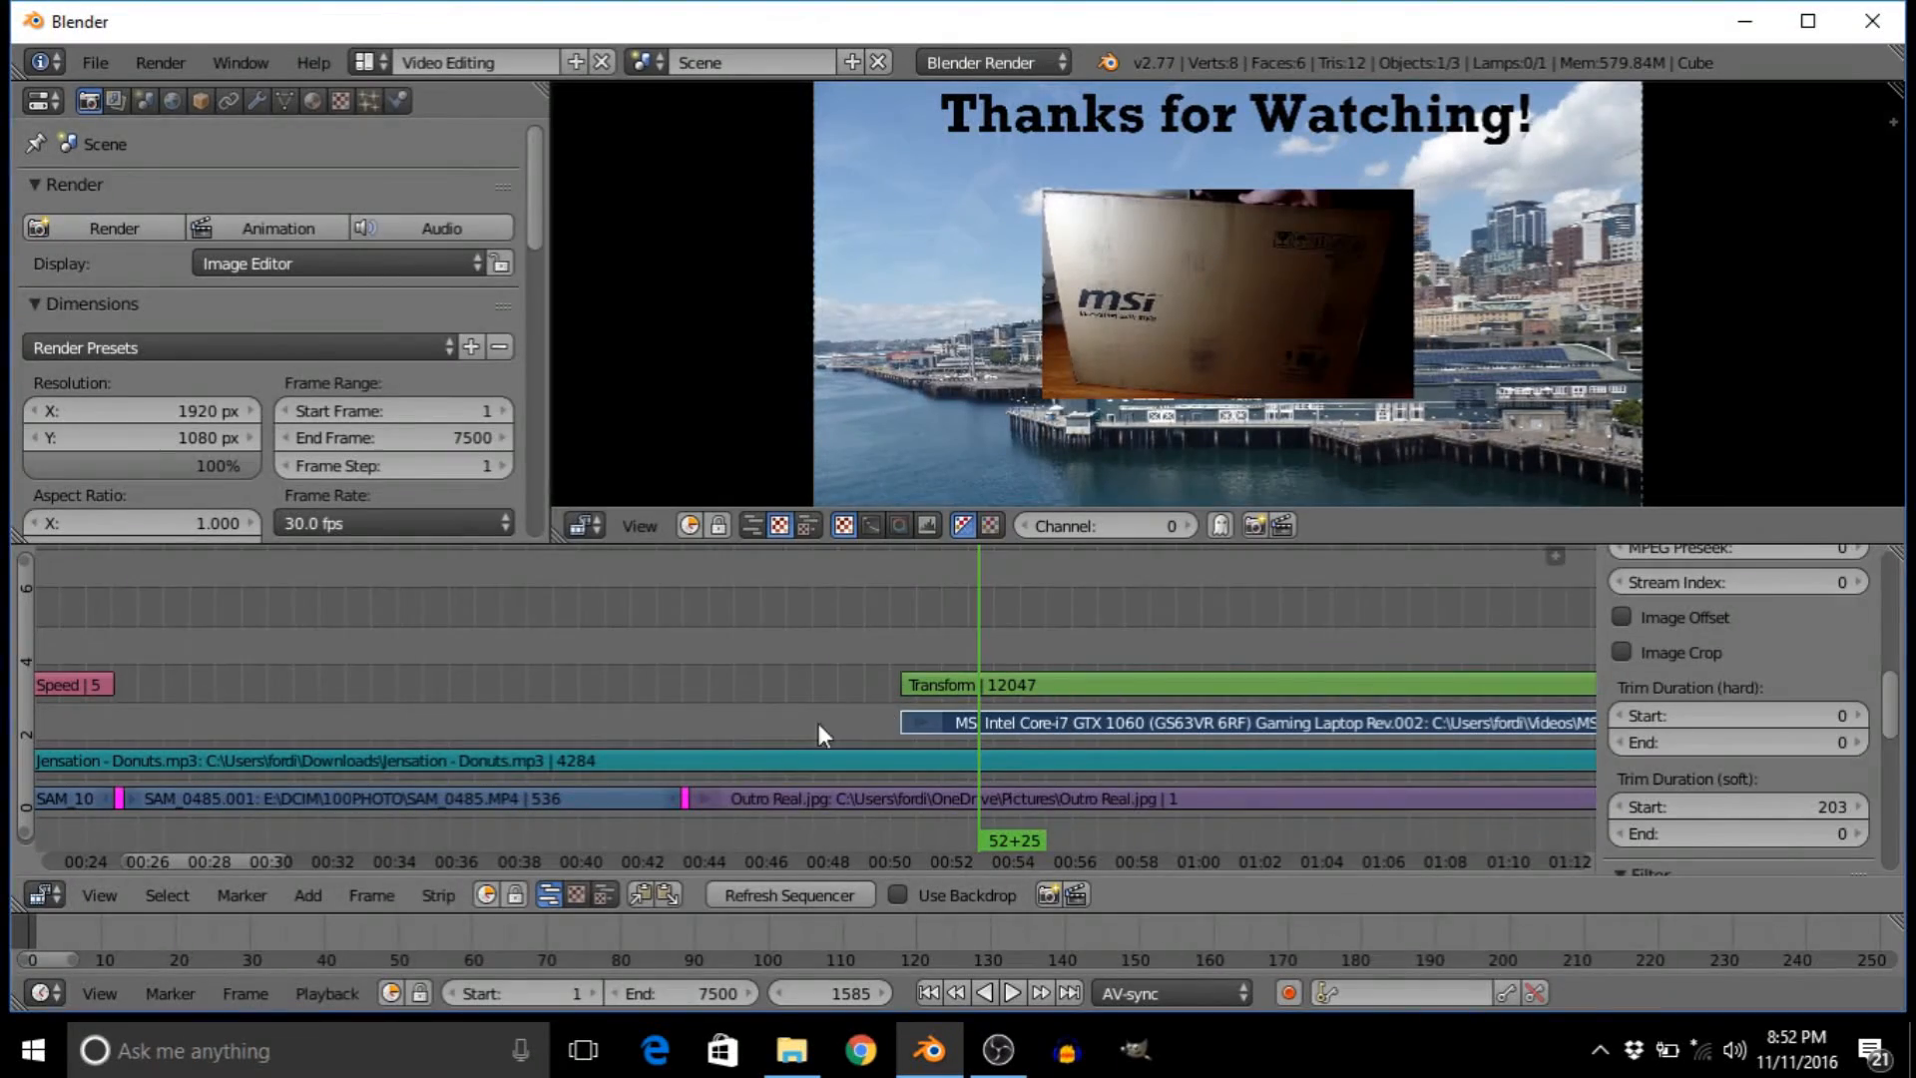
left_click(684, 737)
key("alt+a")
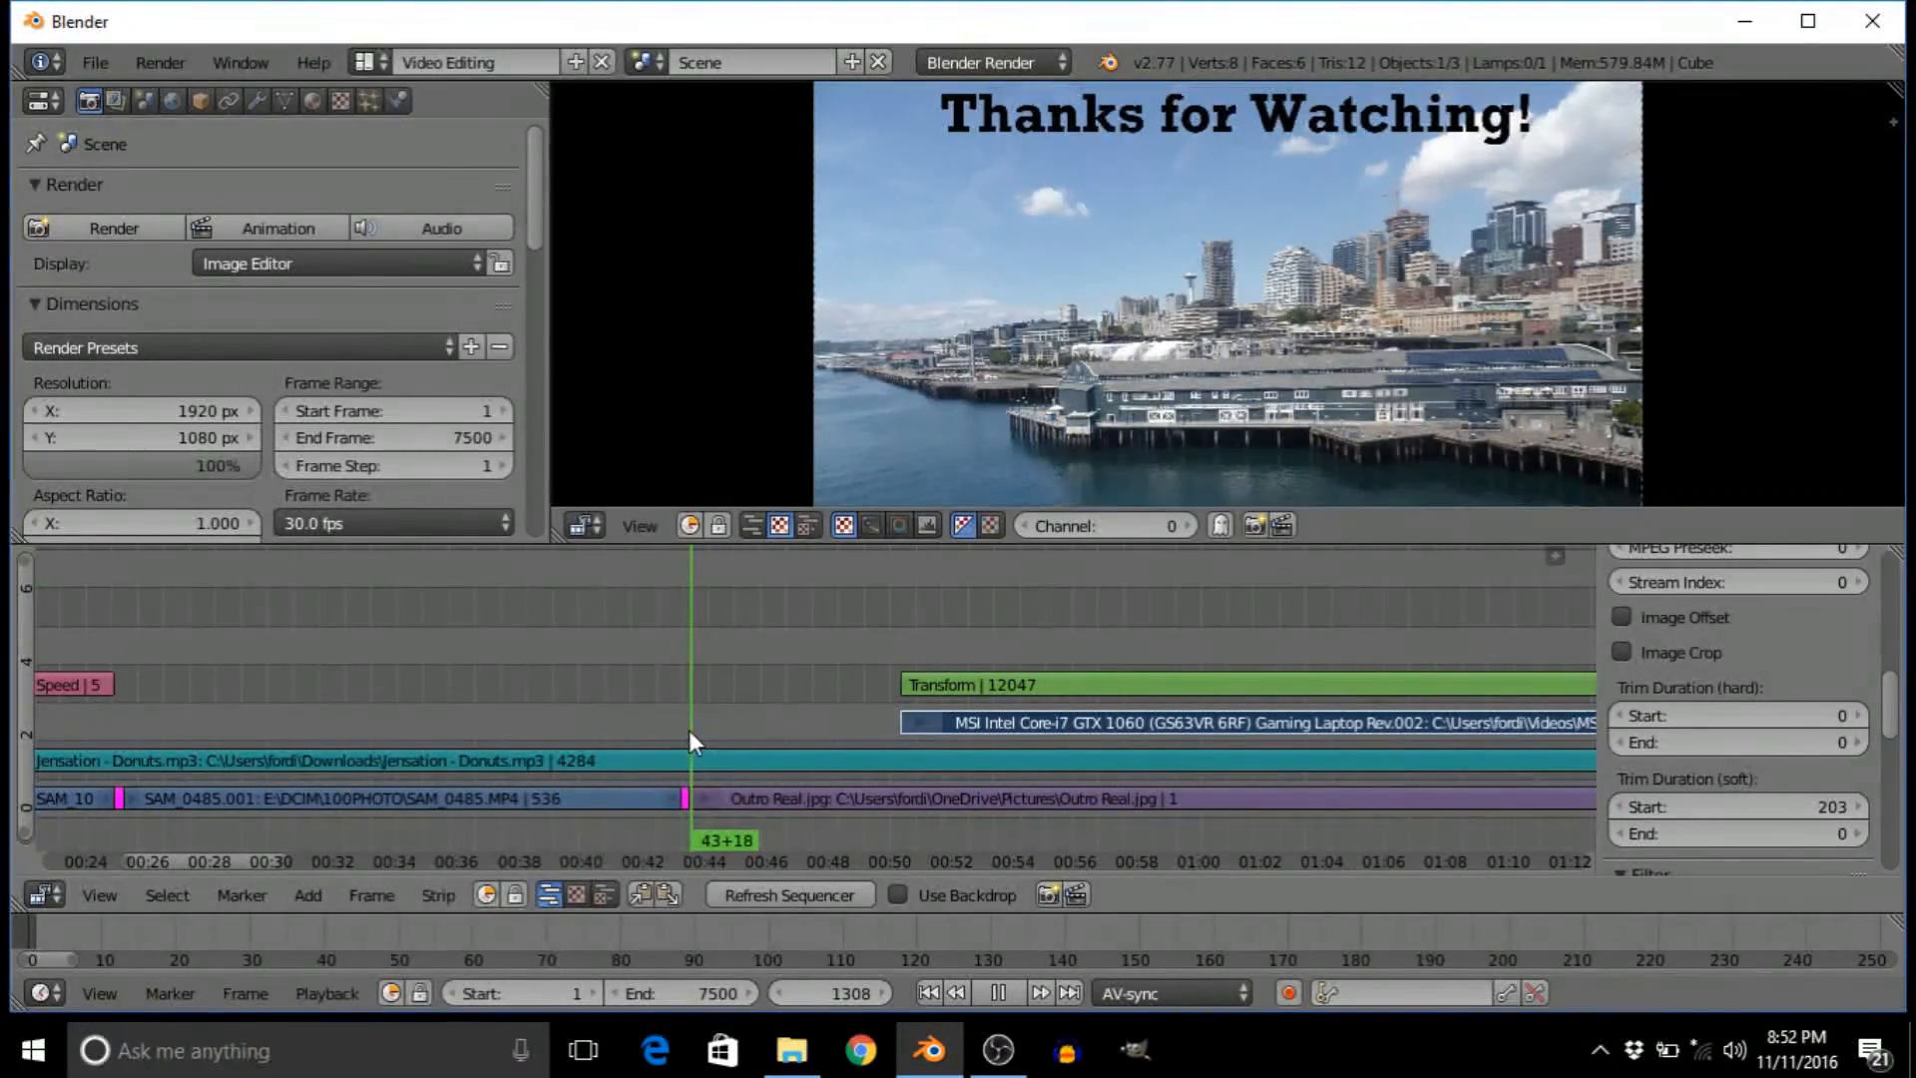
key("alt+a")
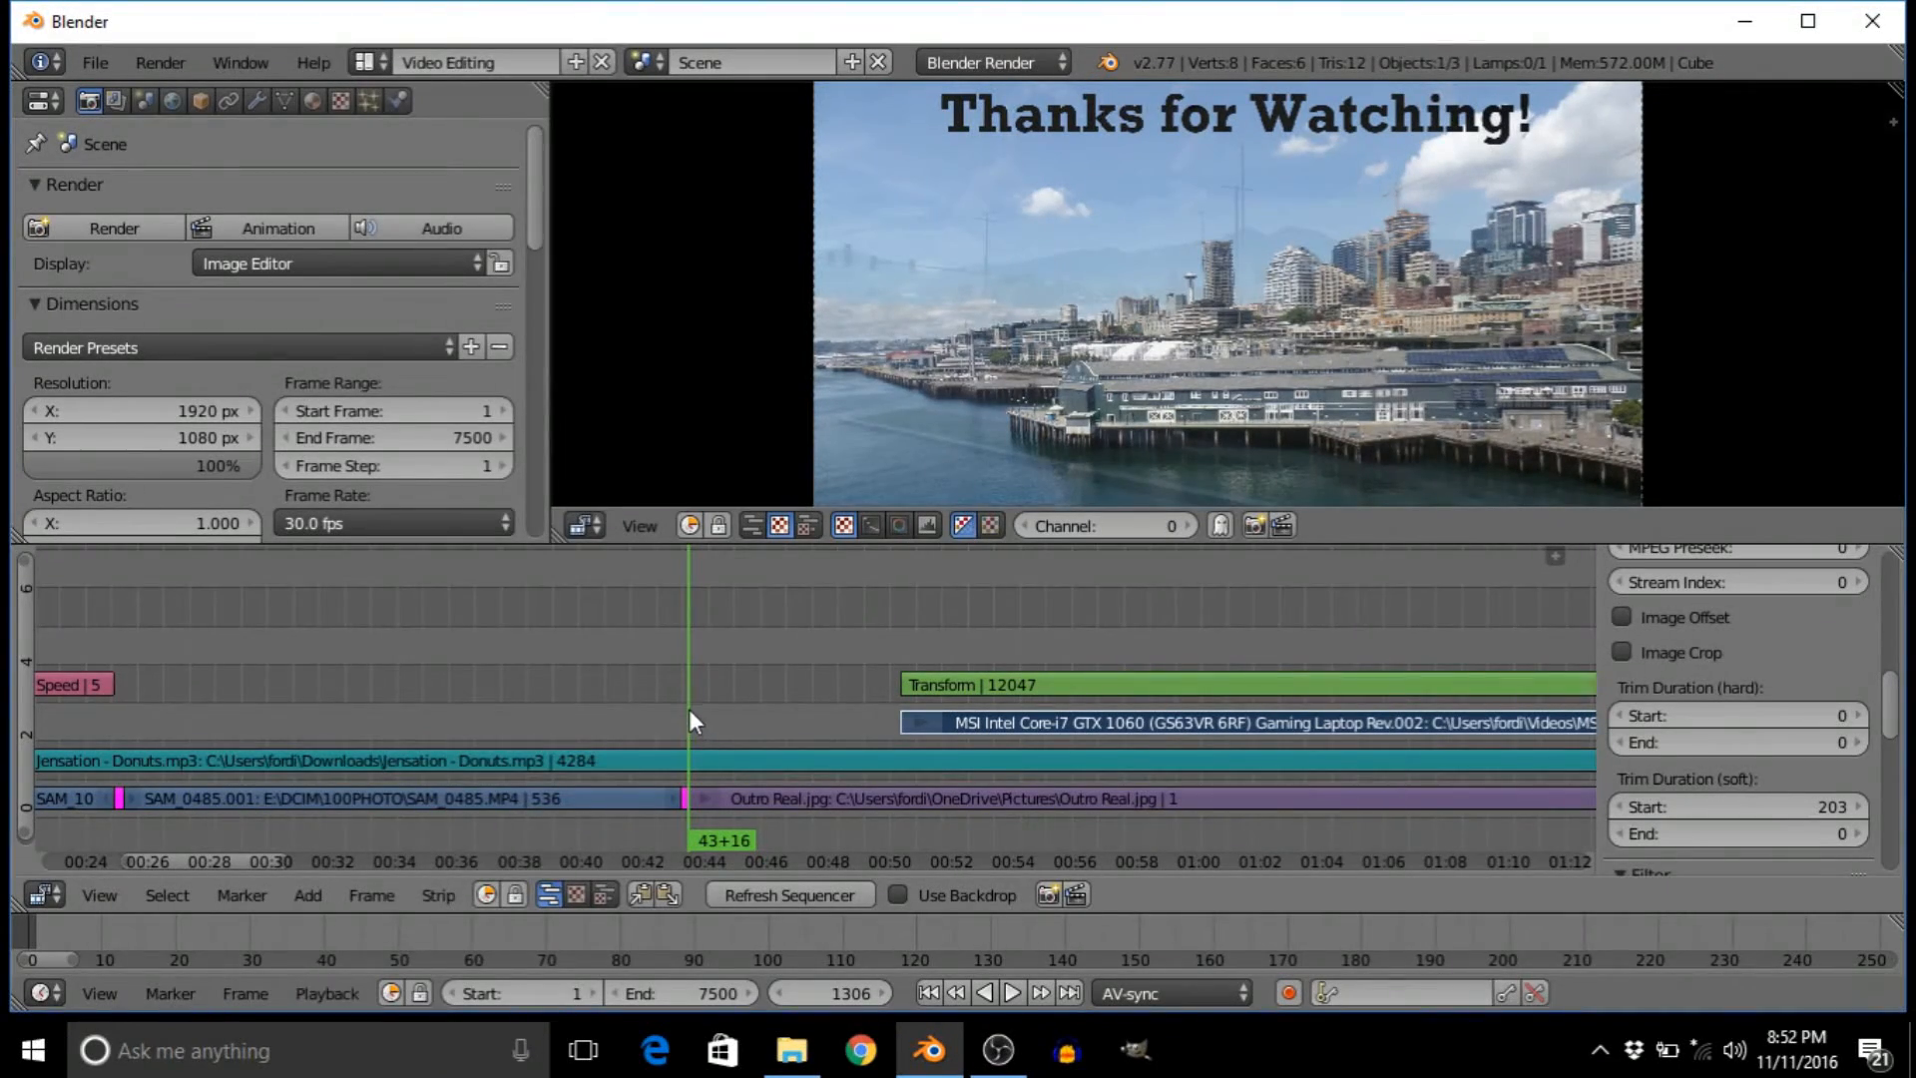
key("Right")
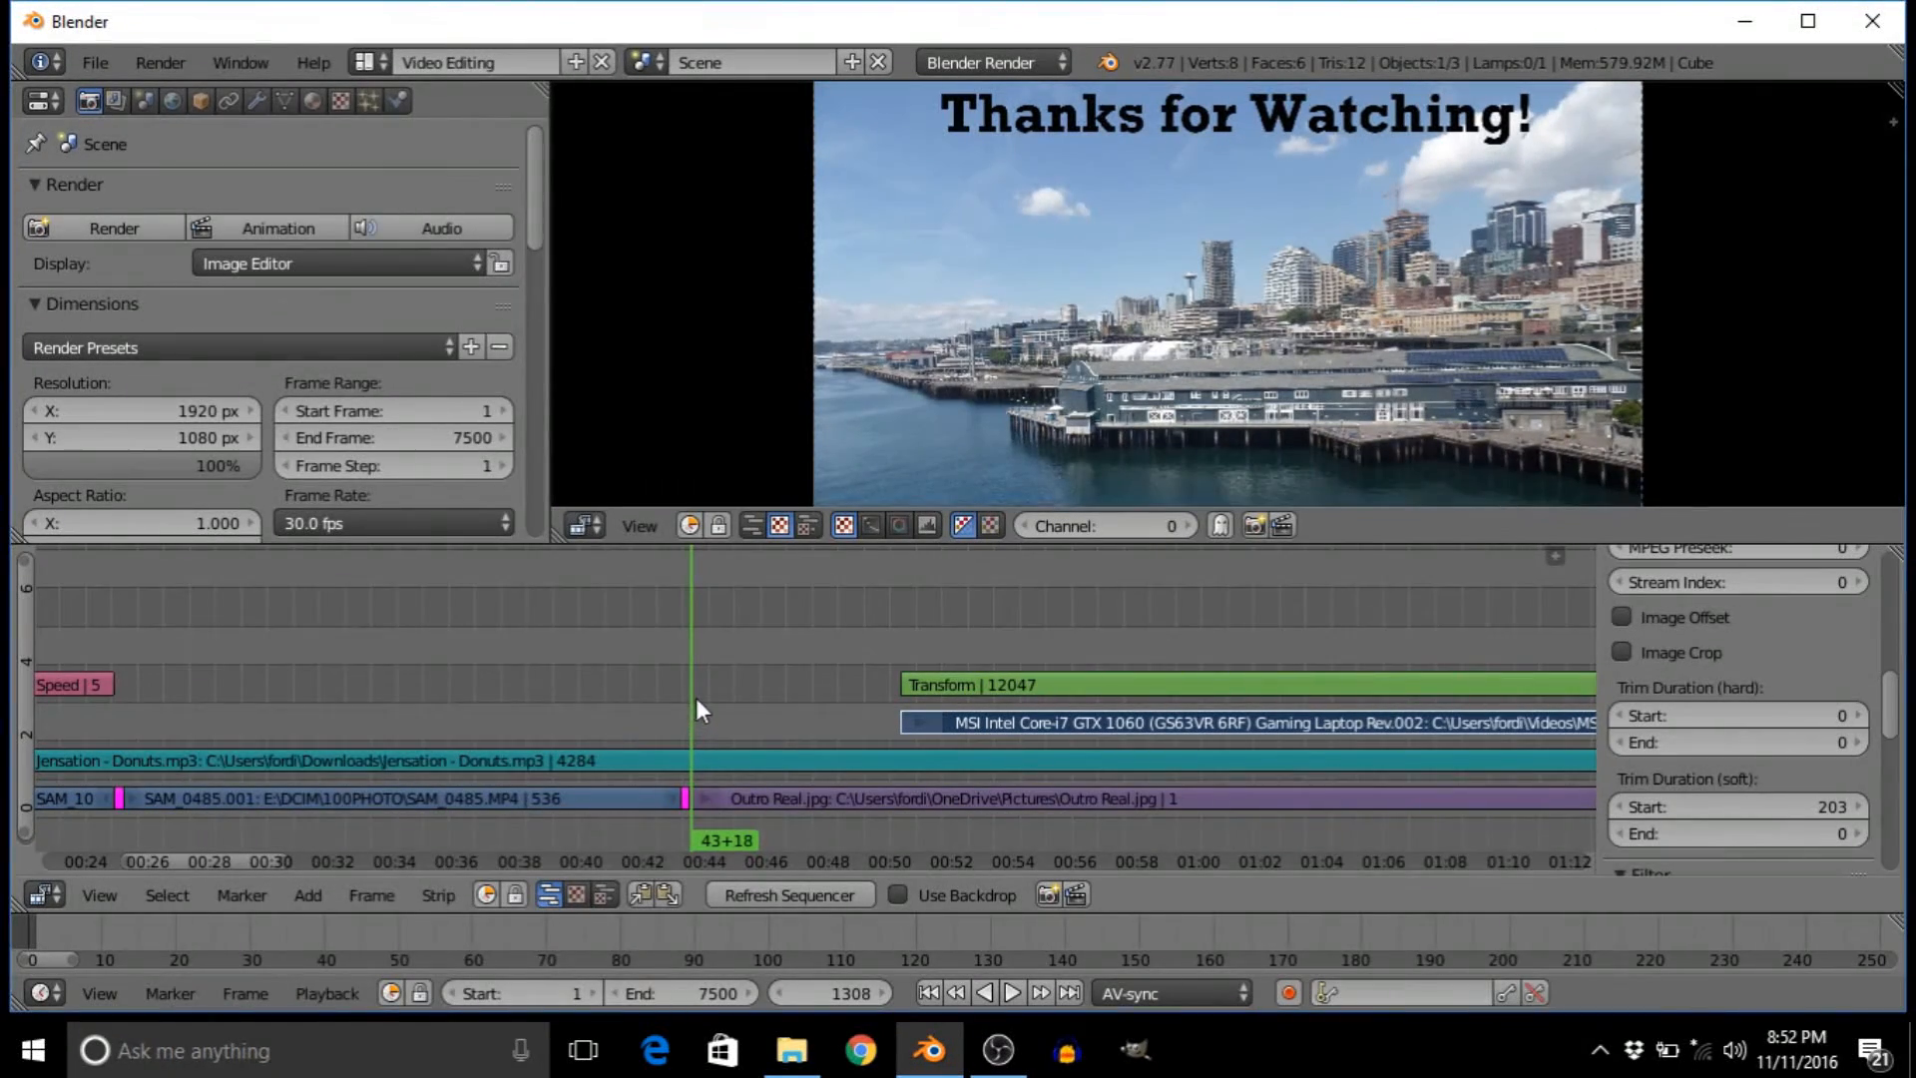
key("g")
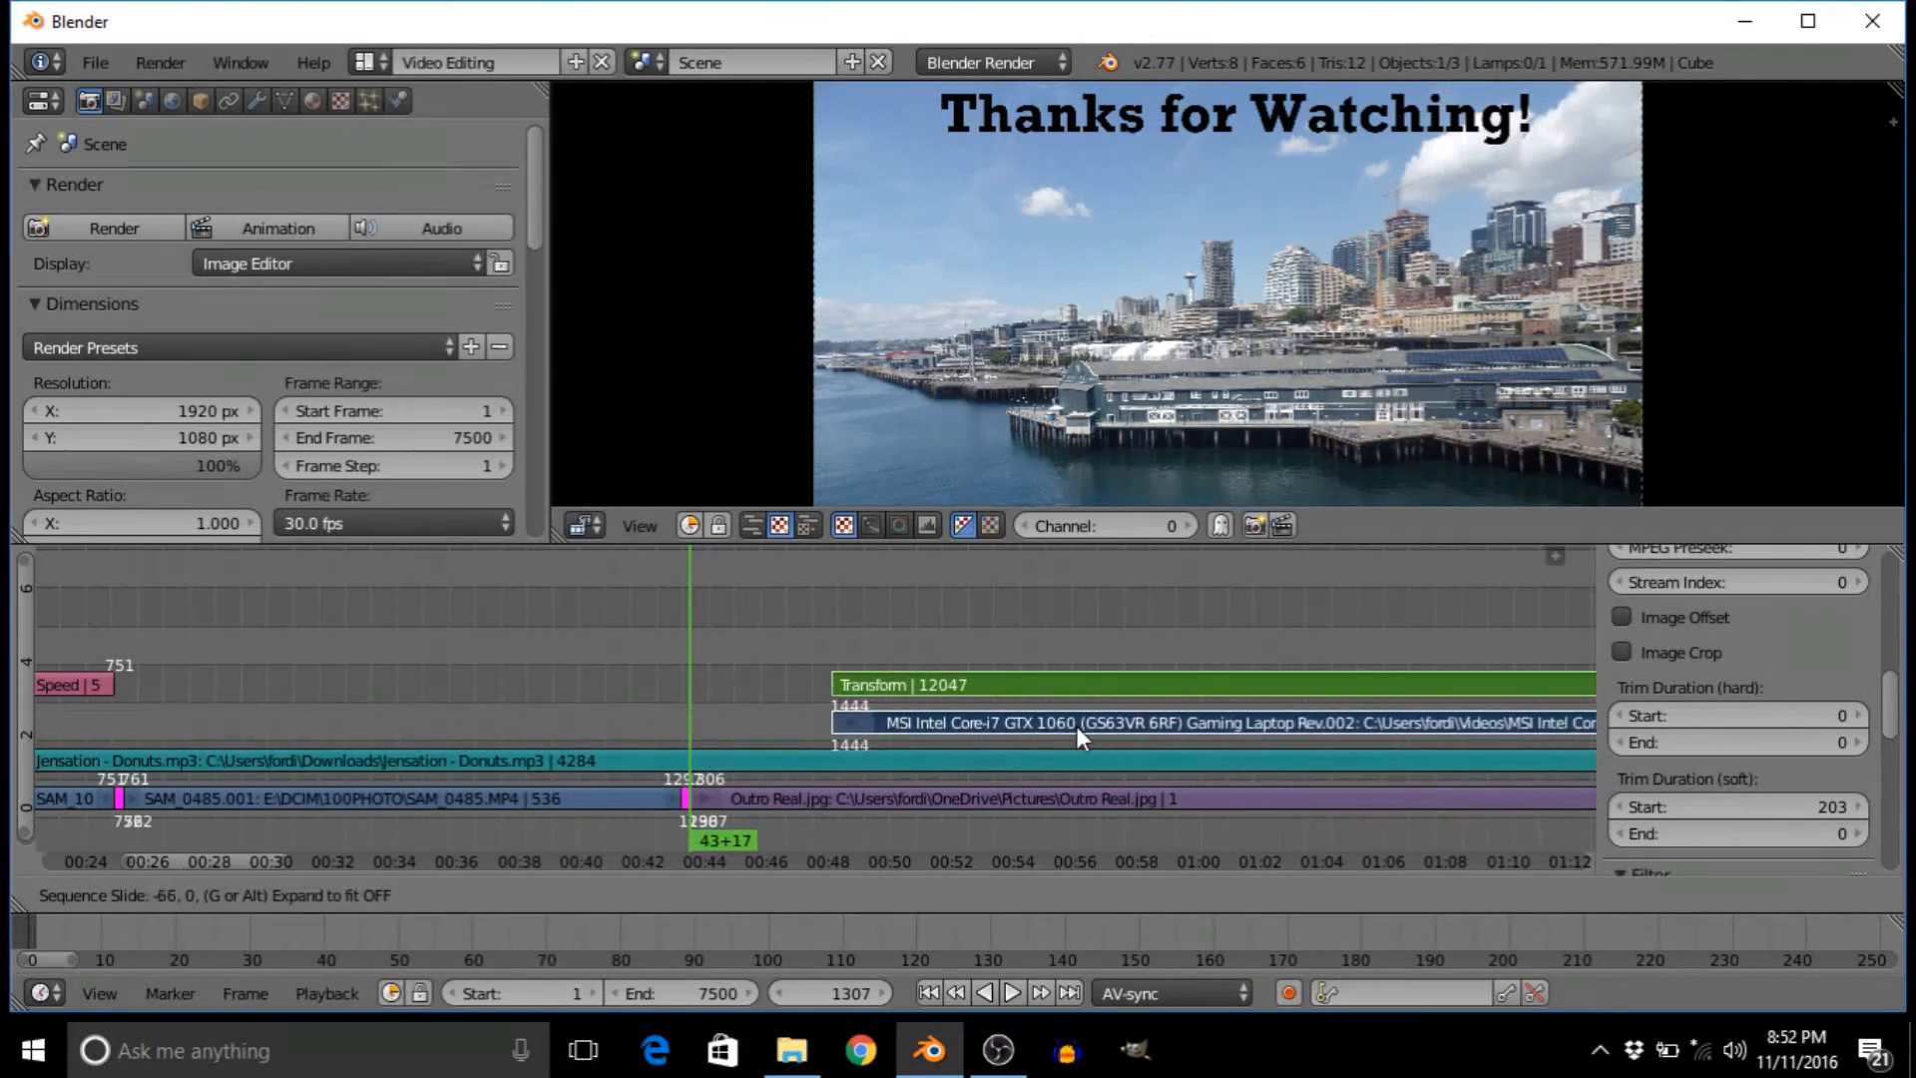
left_click(942, 727)
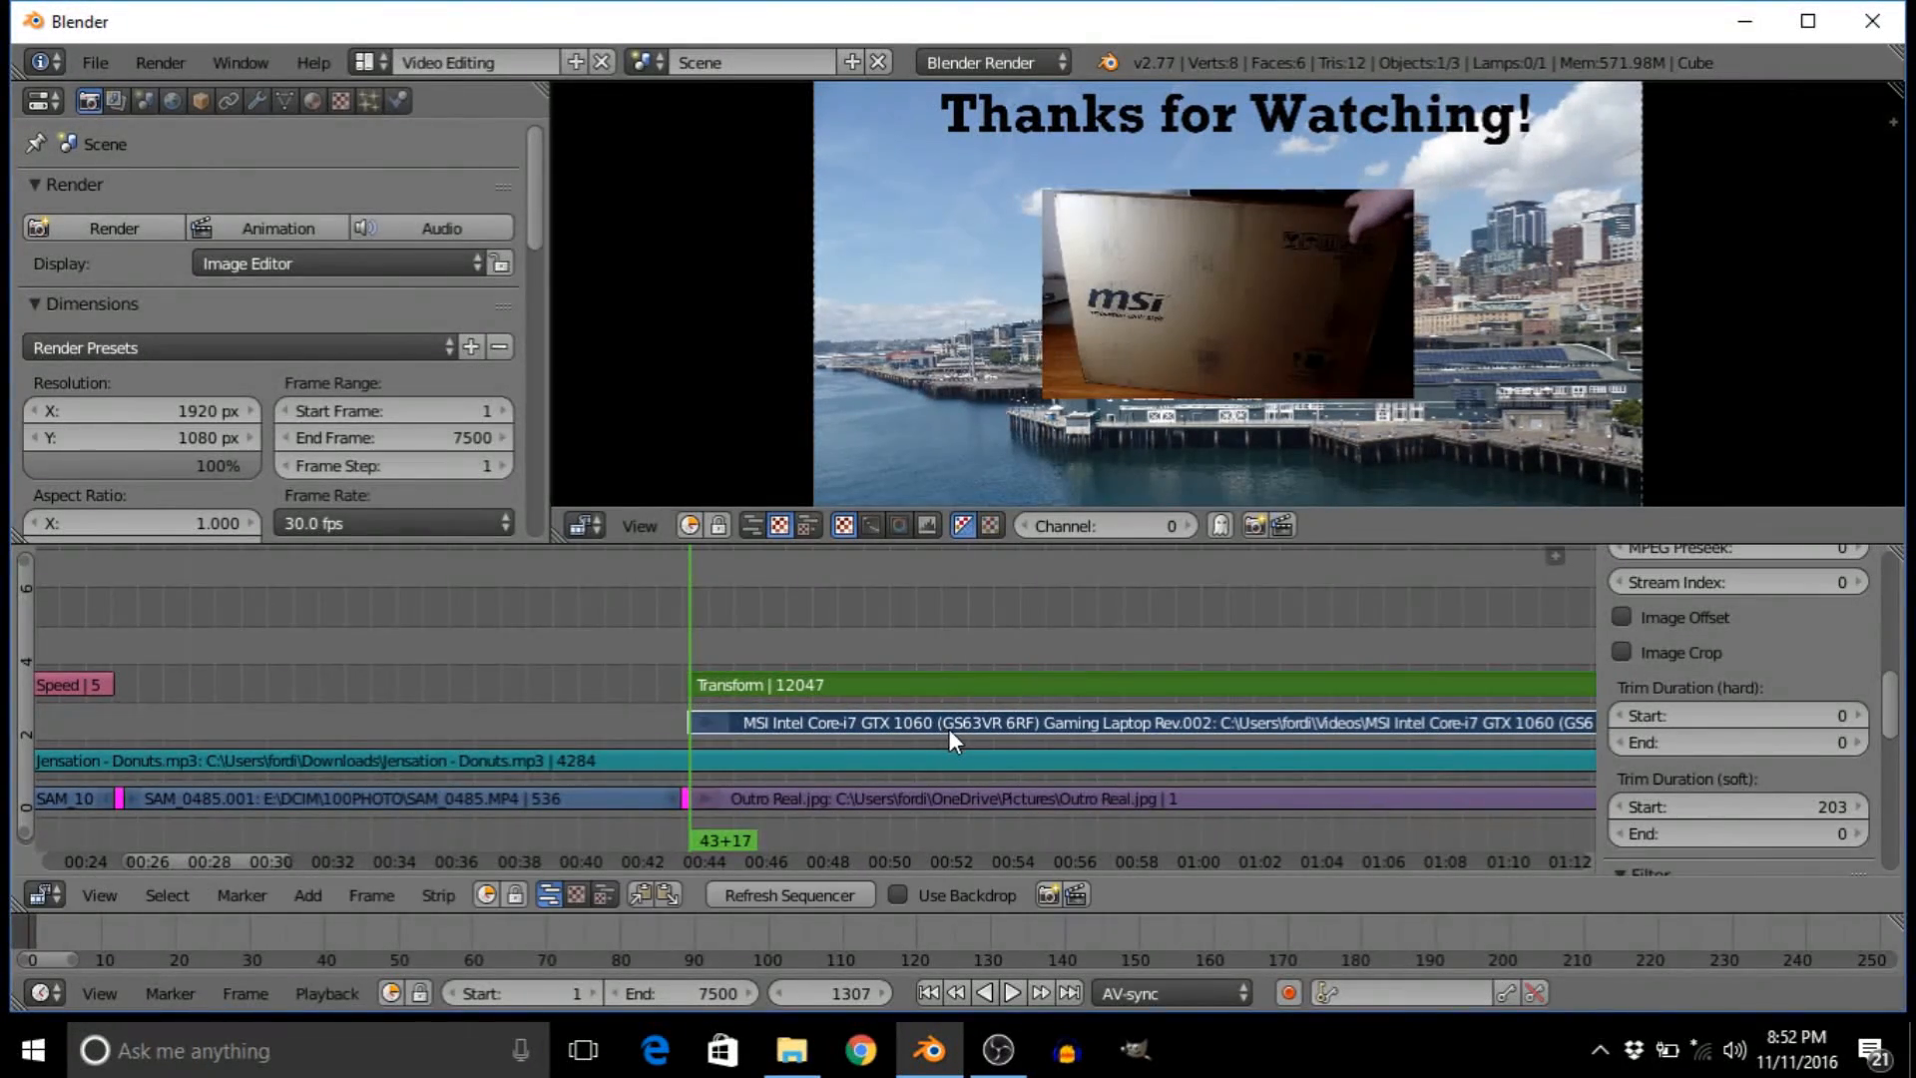
- Nudge the MSI laptop review clip with its Transform effect to start exactly at frame 1307, where the Outro Real image begins
scroll(628, 707, "up", 10)
middle_click_drag(672, 618, 1068, 612)
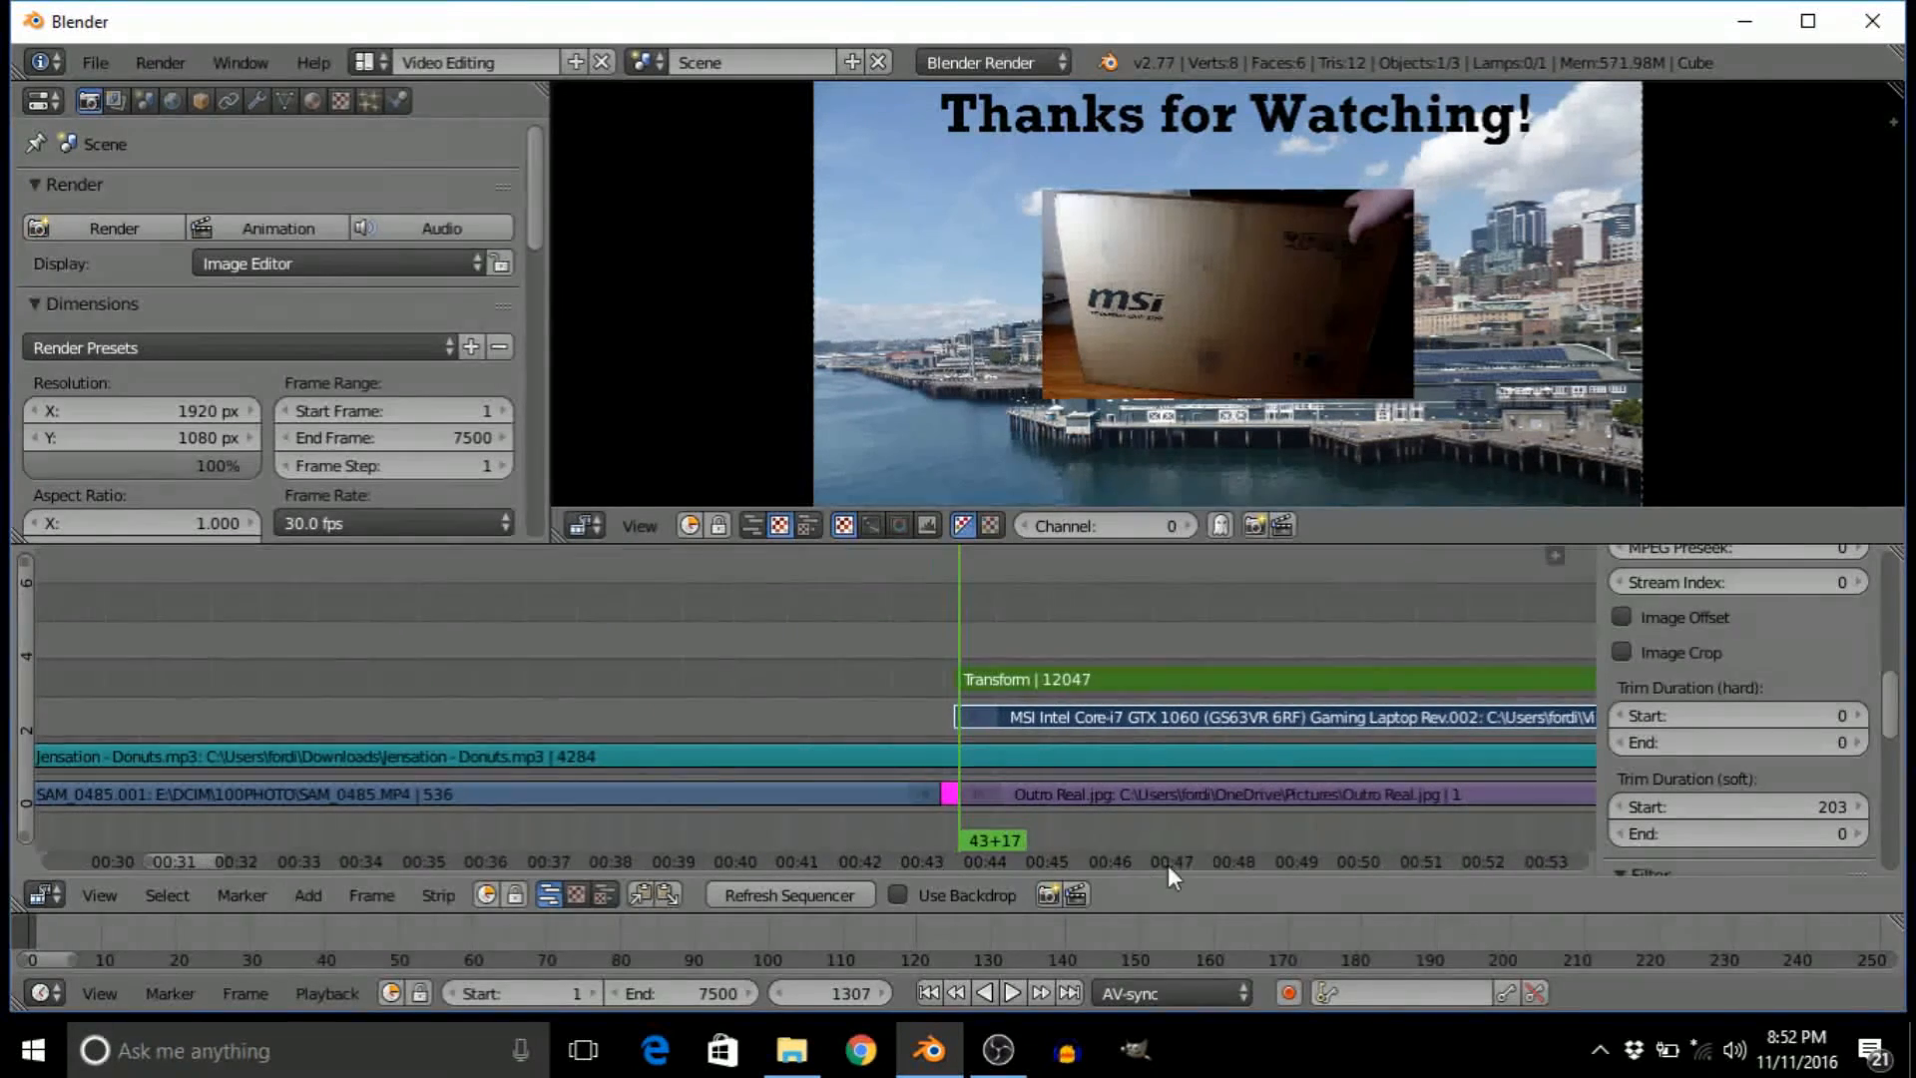
scroll(1137, 818, "up", 8)
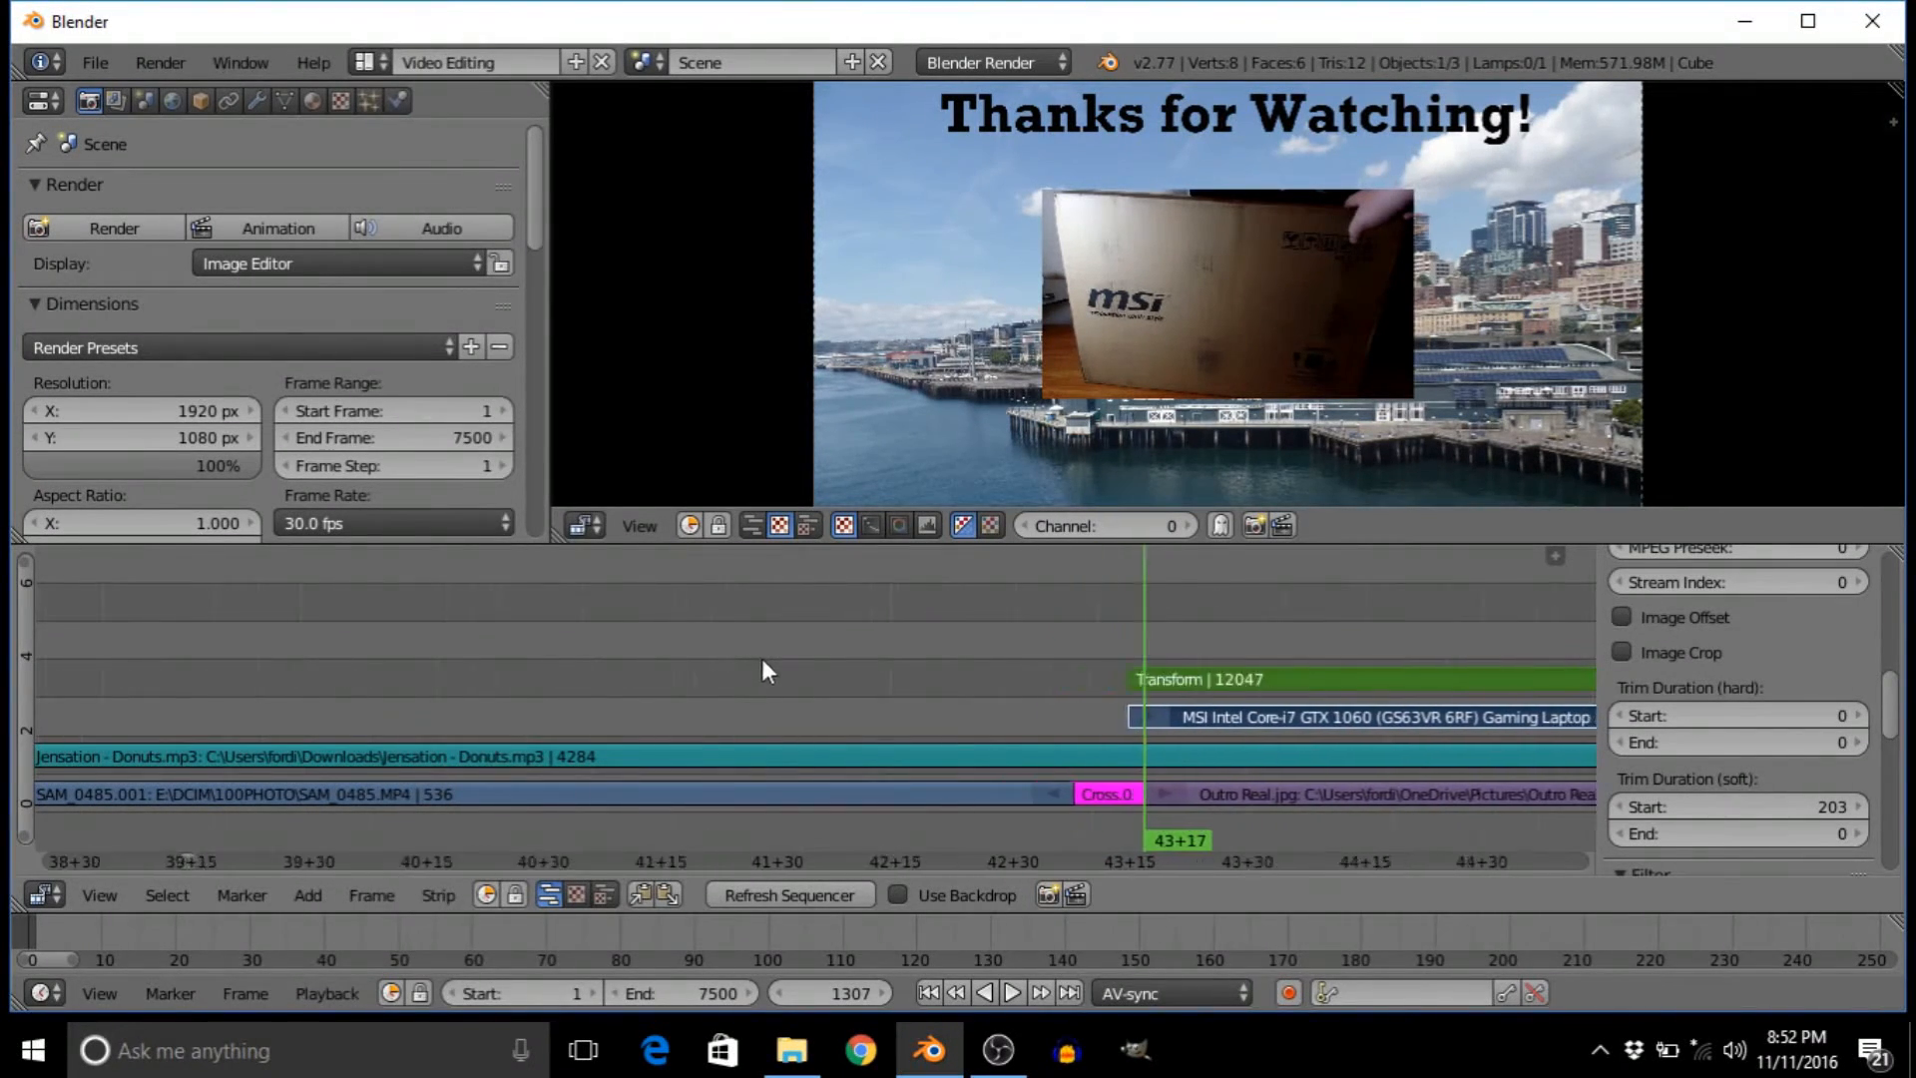
middle_click_drag(1019, 680, 478, 655)
scroll(608, 670, "up", 5)
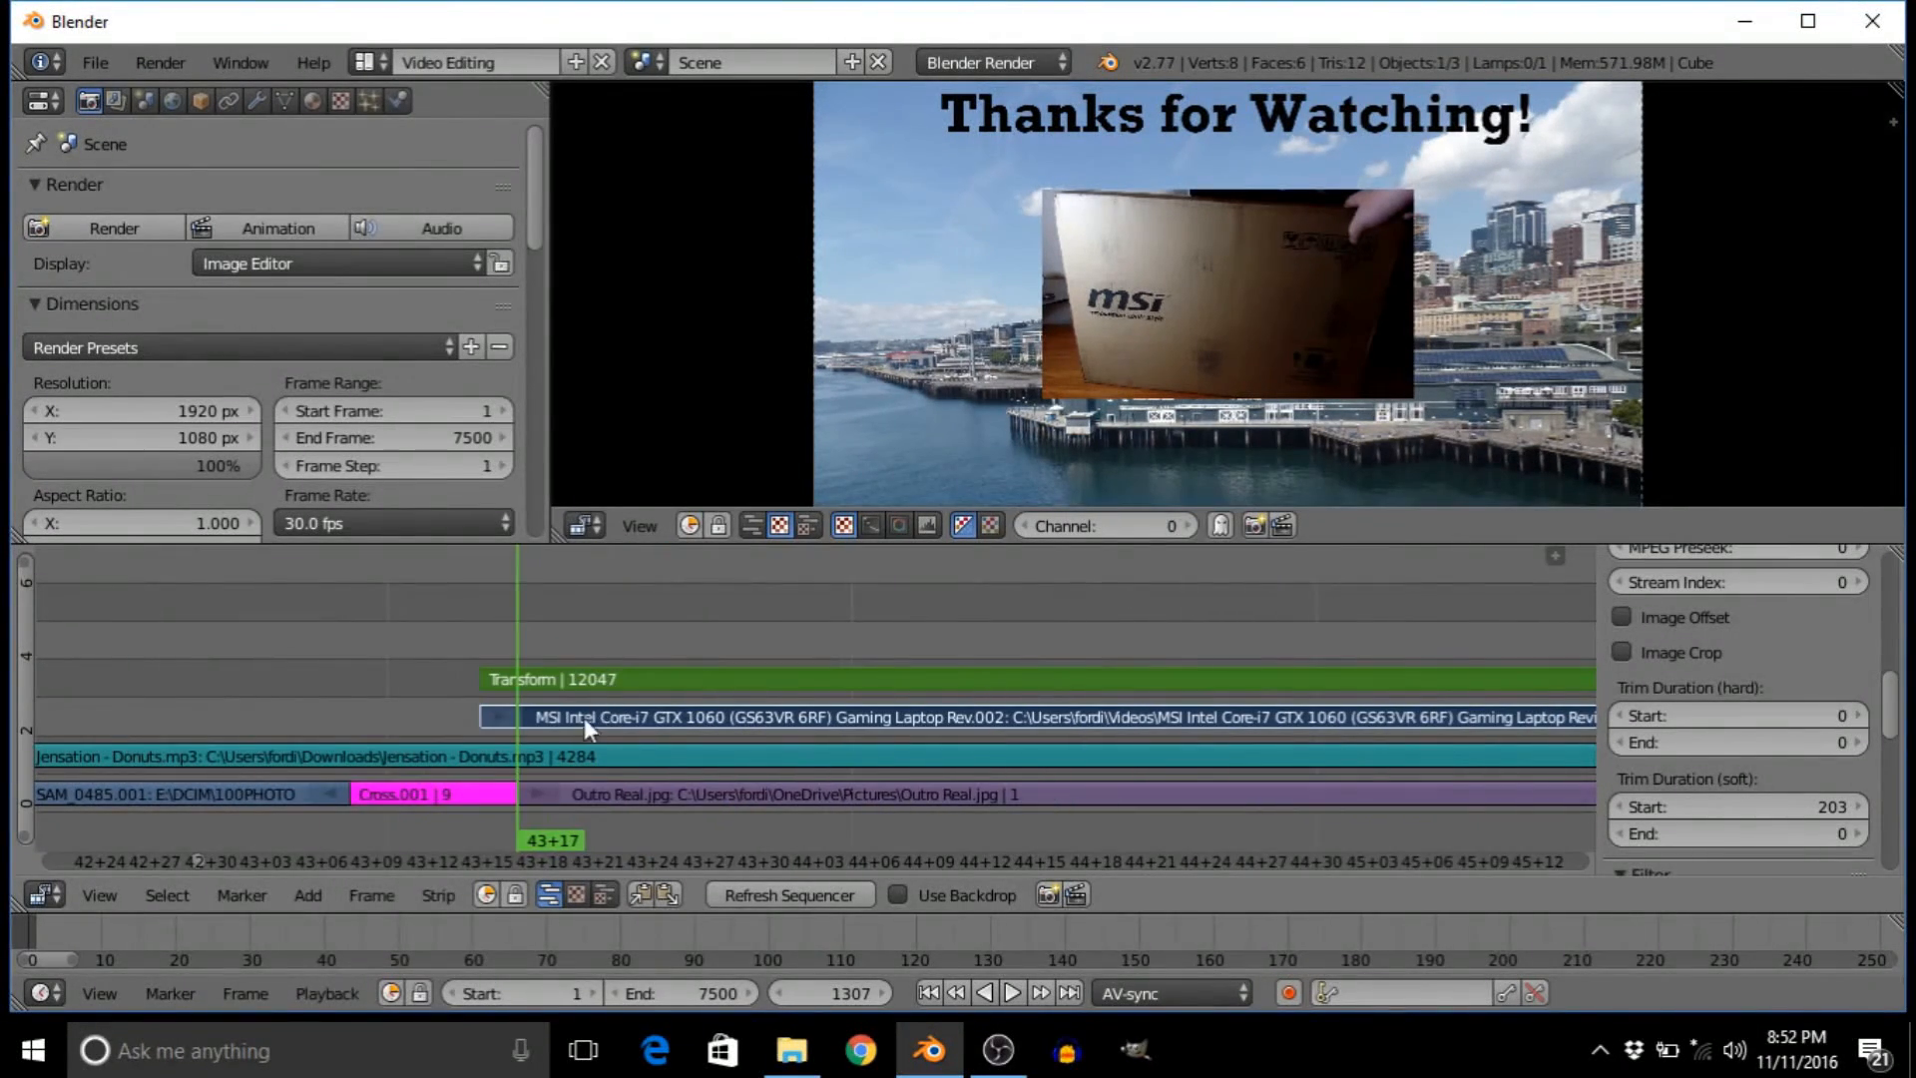
key("g")
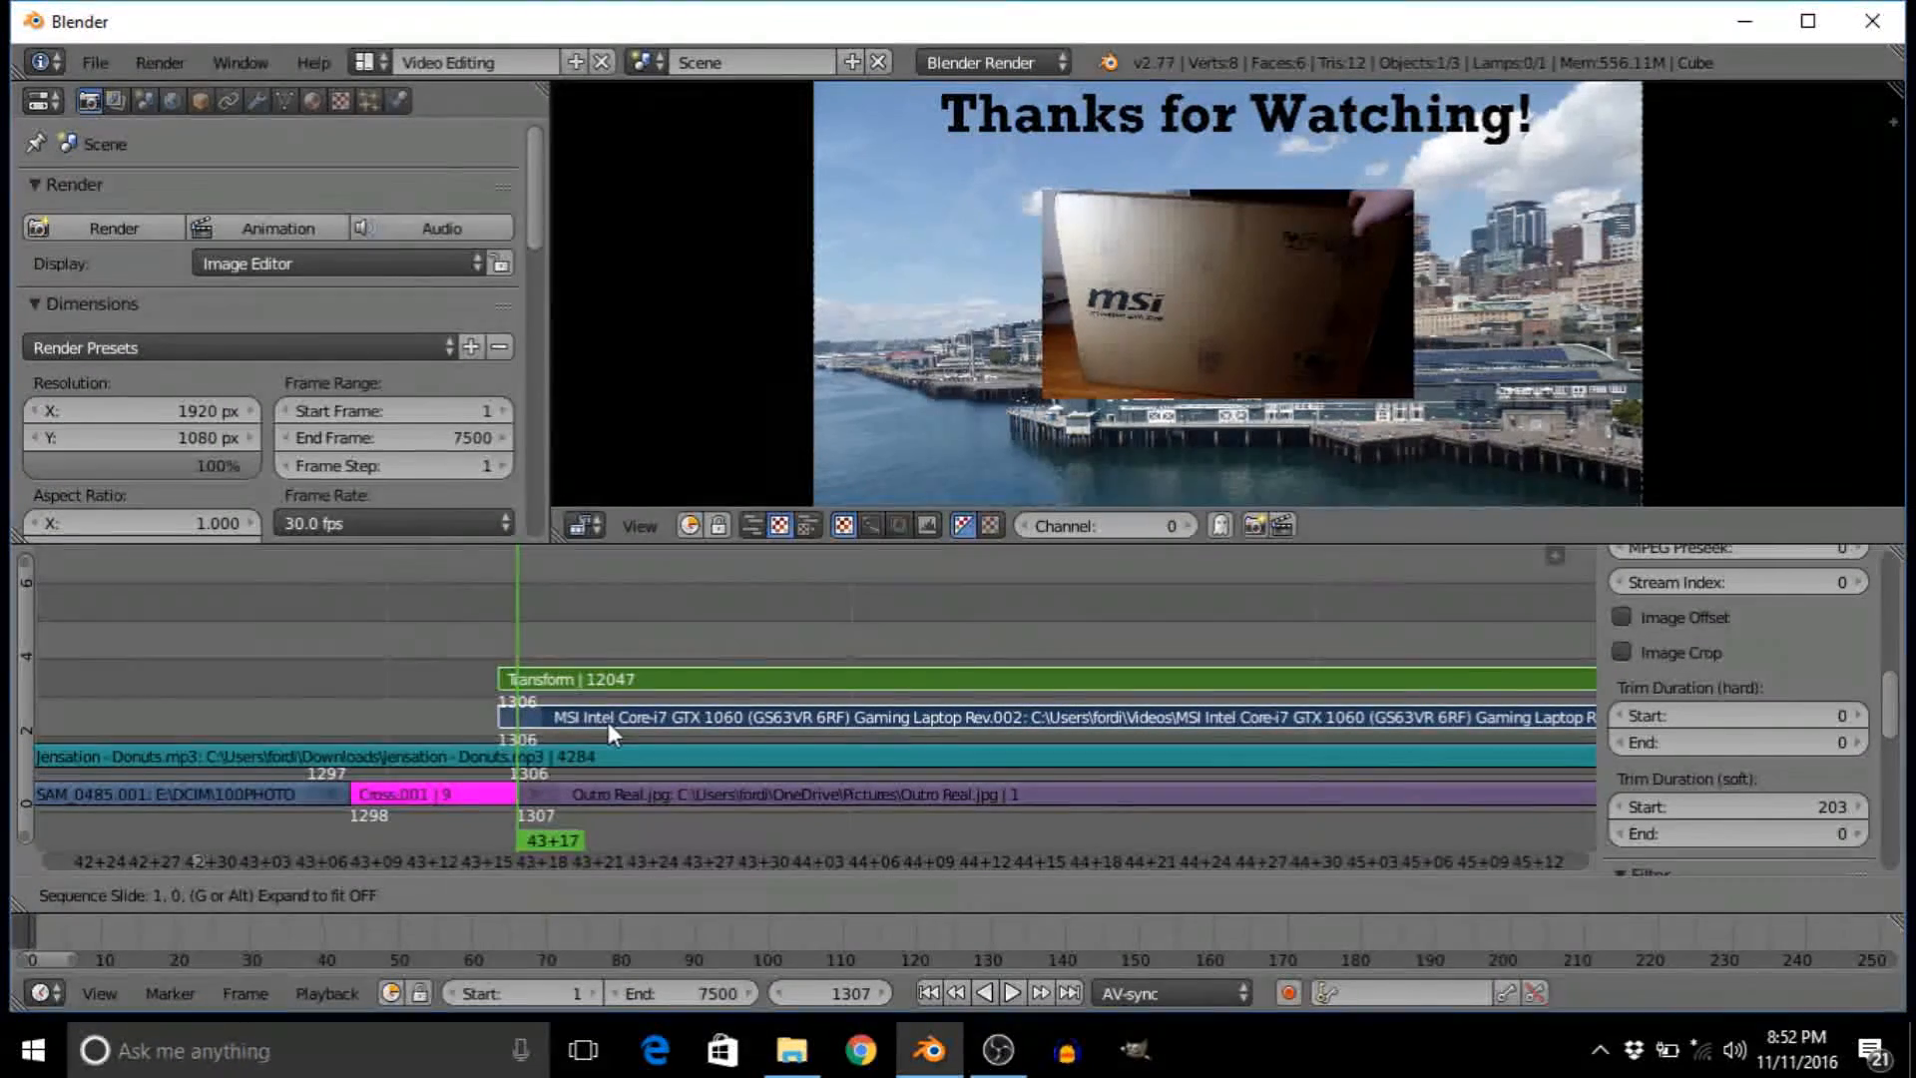
left_click(613, 722)
- Hard-cut the Jensation - Donuts music strip at frame 2328, where the Outro Real image ends
scroll(615, 722, "down", 8)
scroll(645, 711, "down", 10)
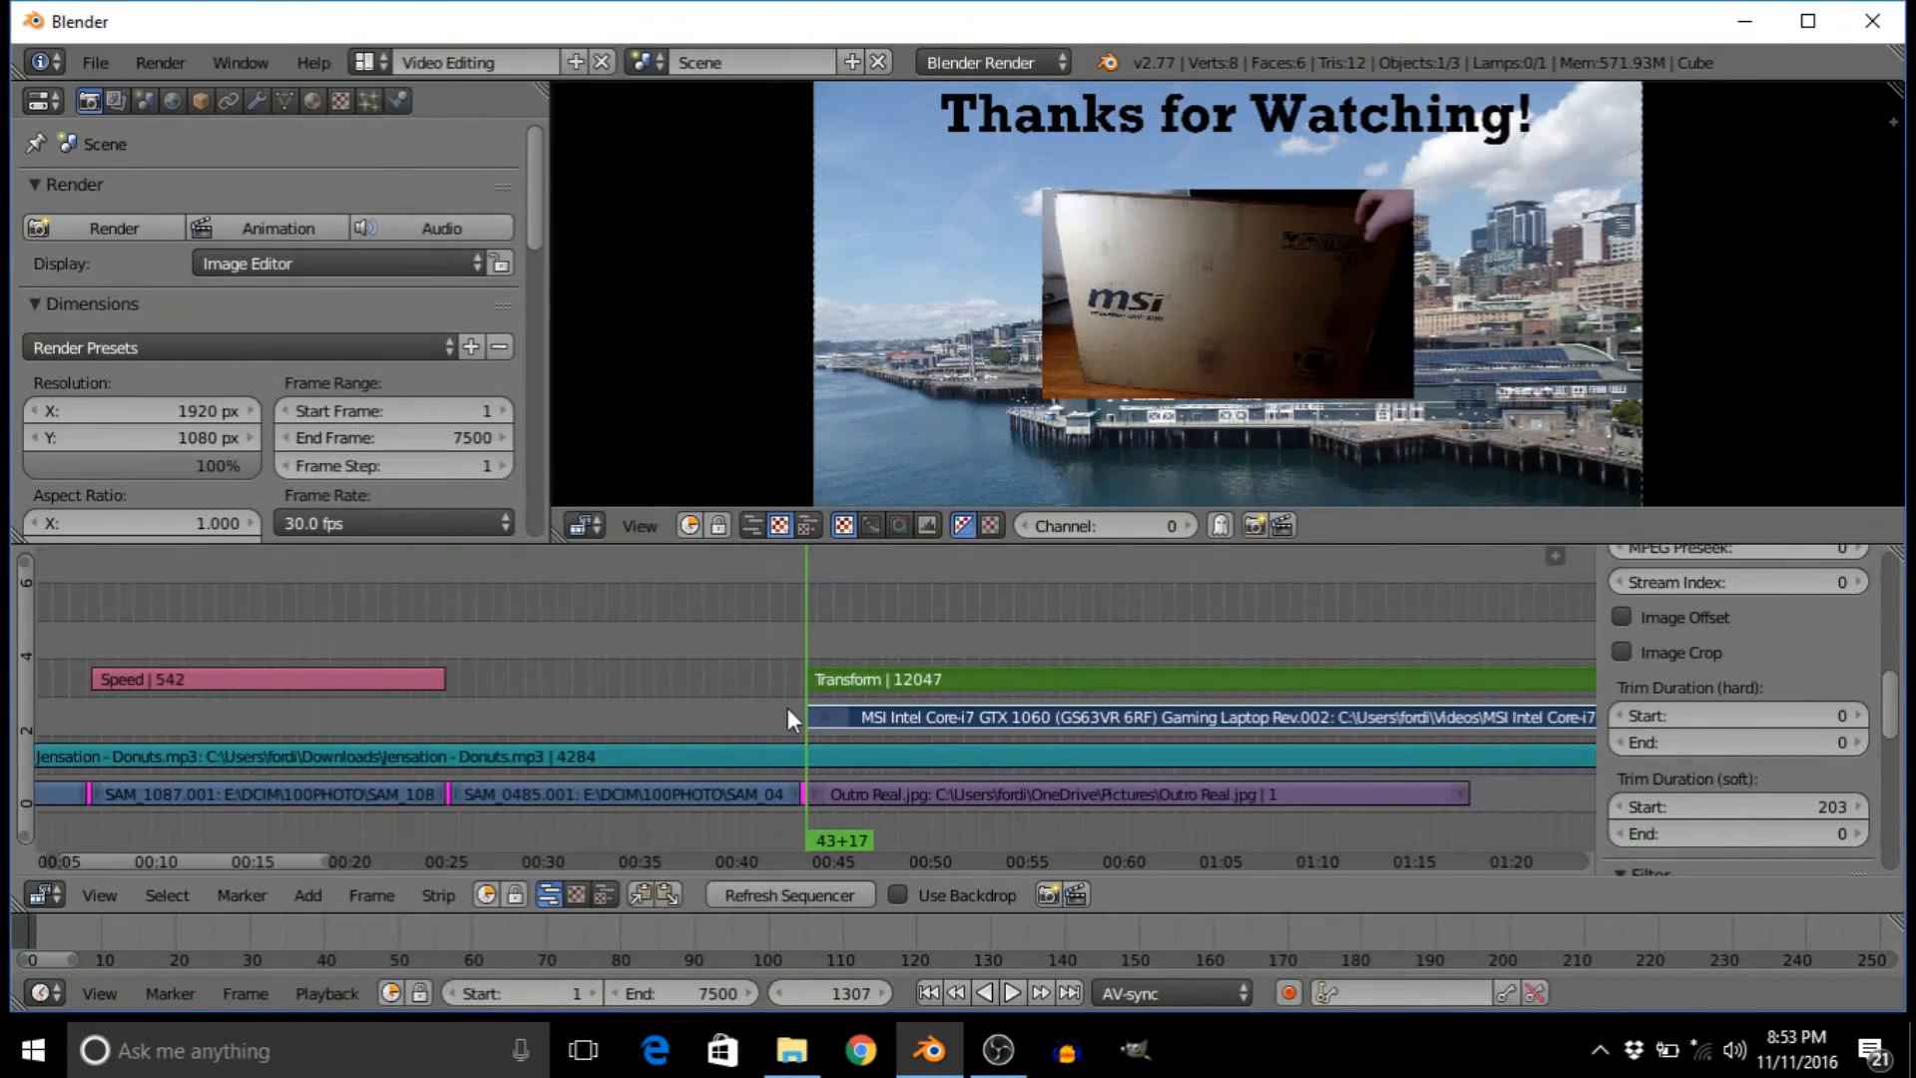
scroll(787, 709, "down", 3)
scroll(808, 699, "up", 5)
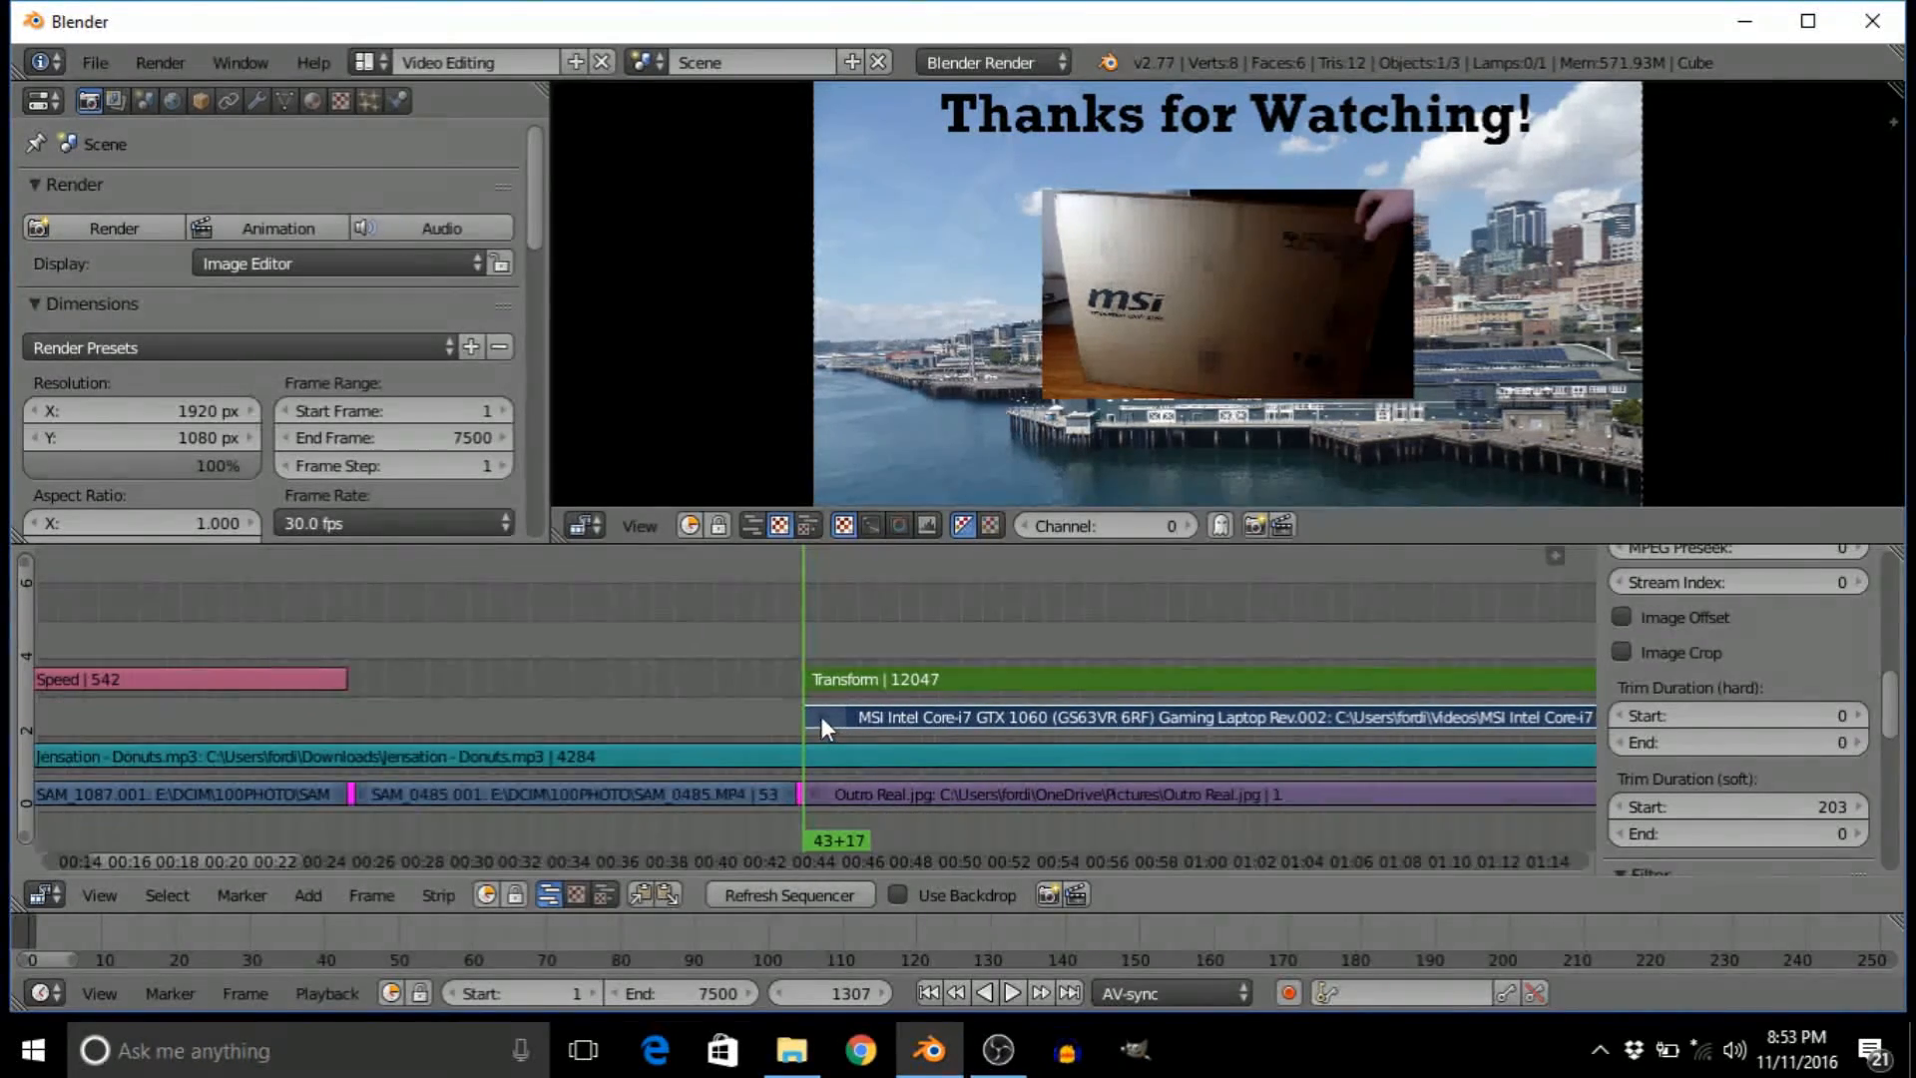
scroll(815, 714, "up", 2)
middle_click_drag(1166, 636, 771, 609)
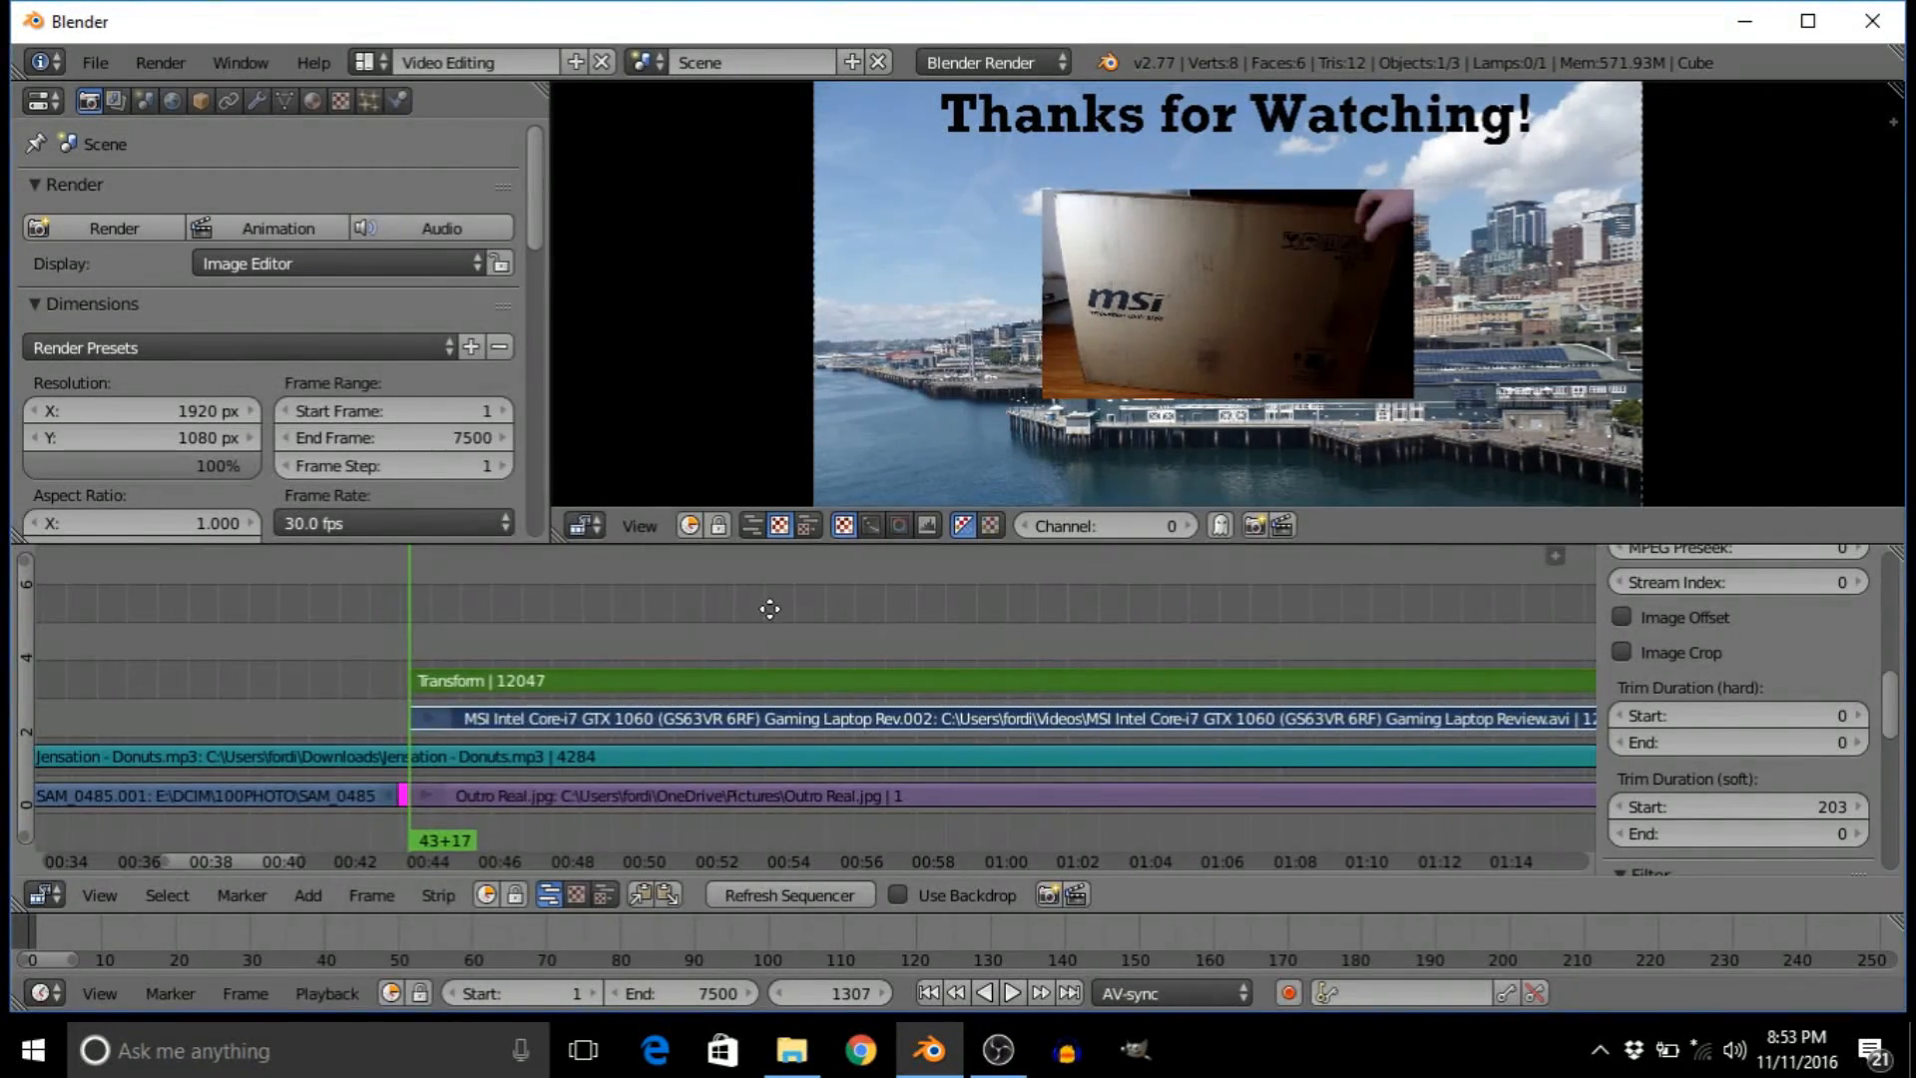
middle_click_drag(1321, 631, 836, 762)
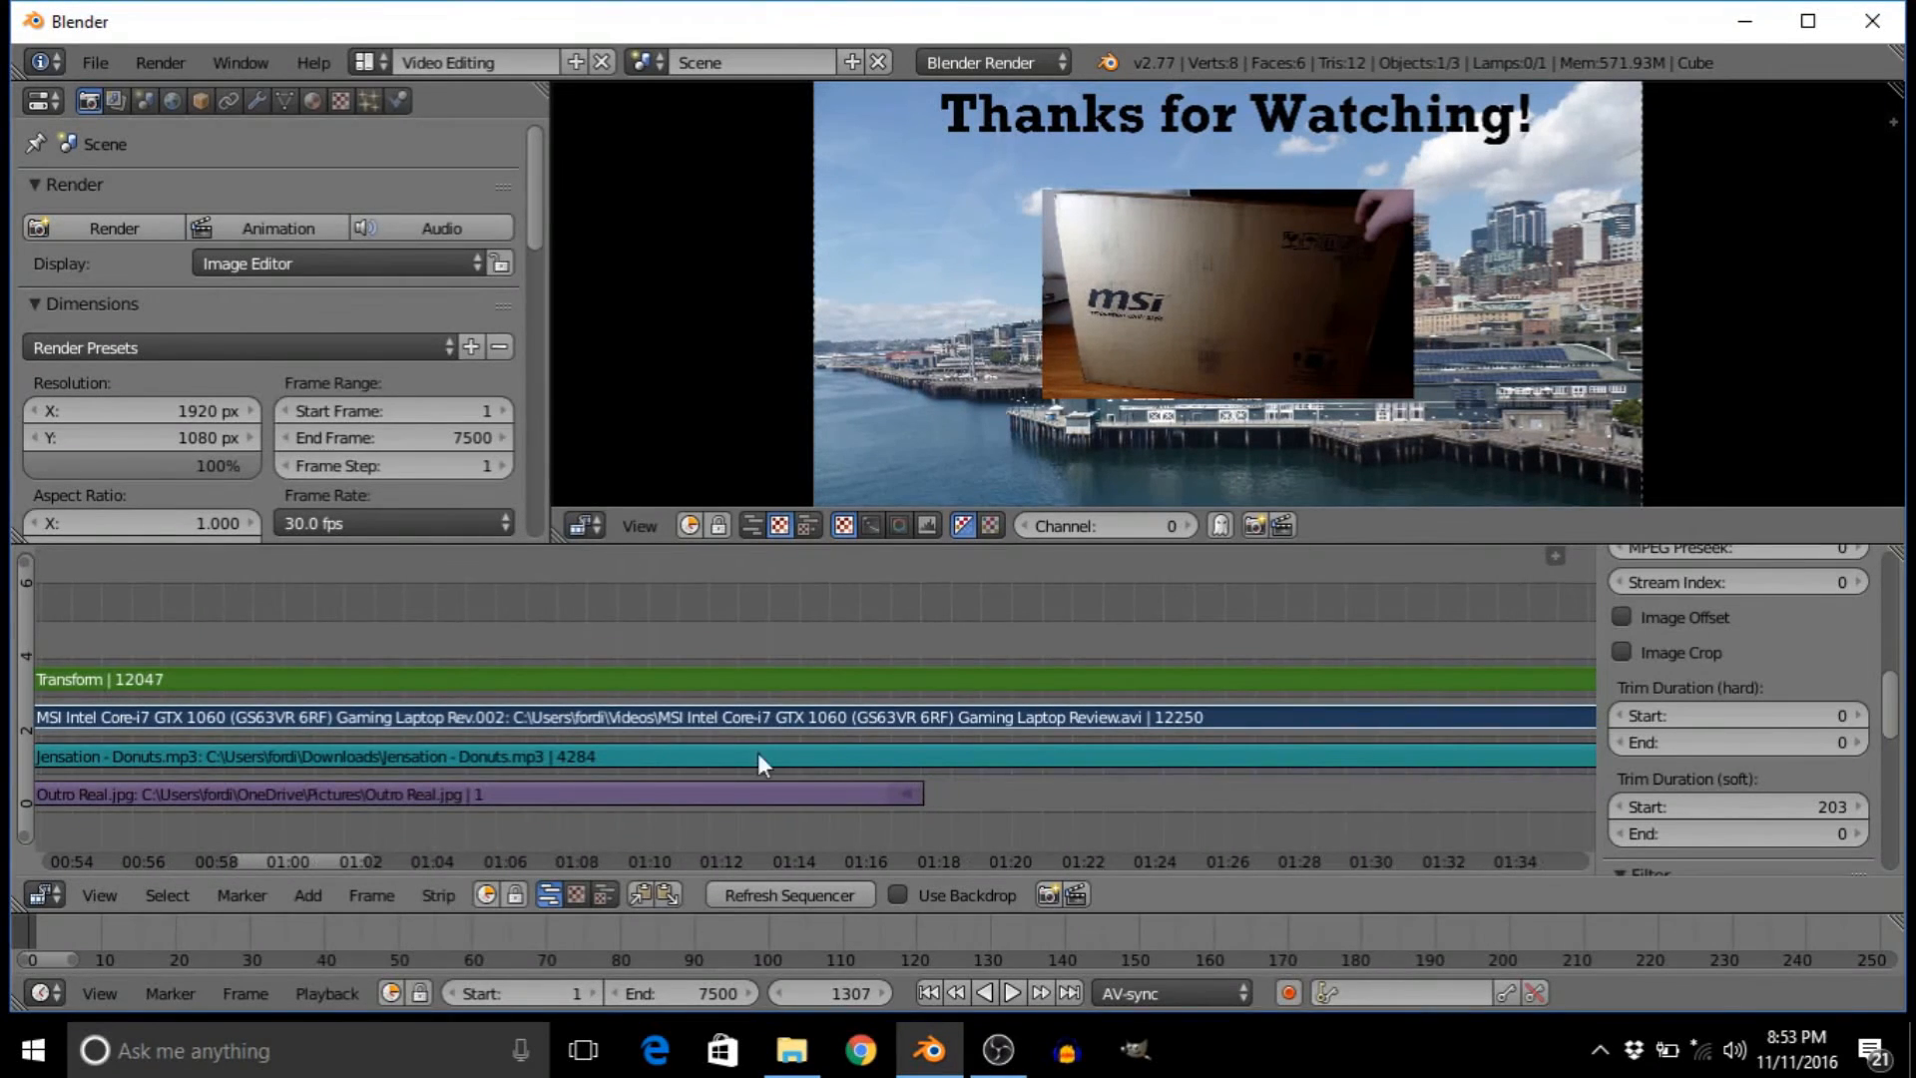
left_click_drag(923, 785, 924, 789)
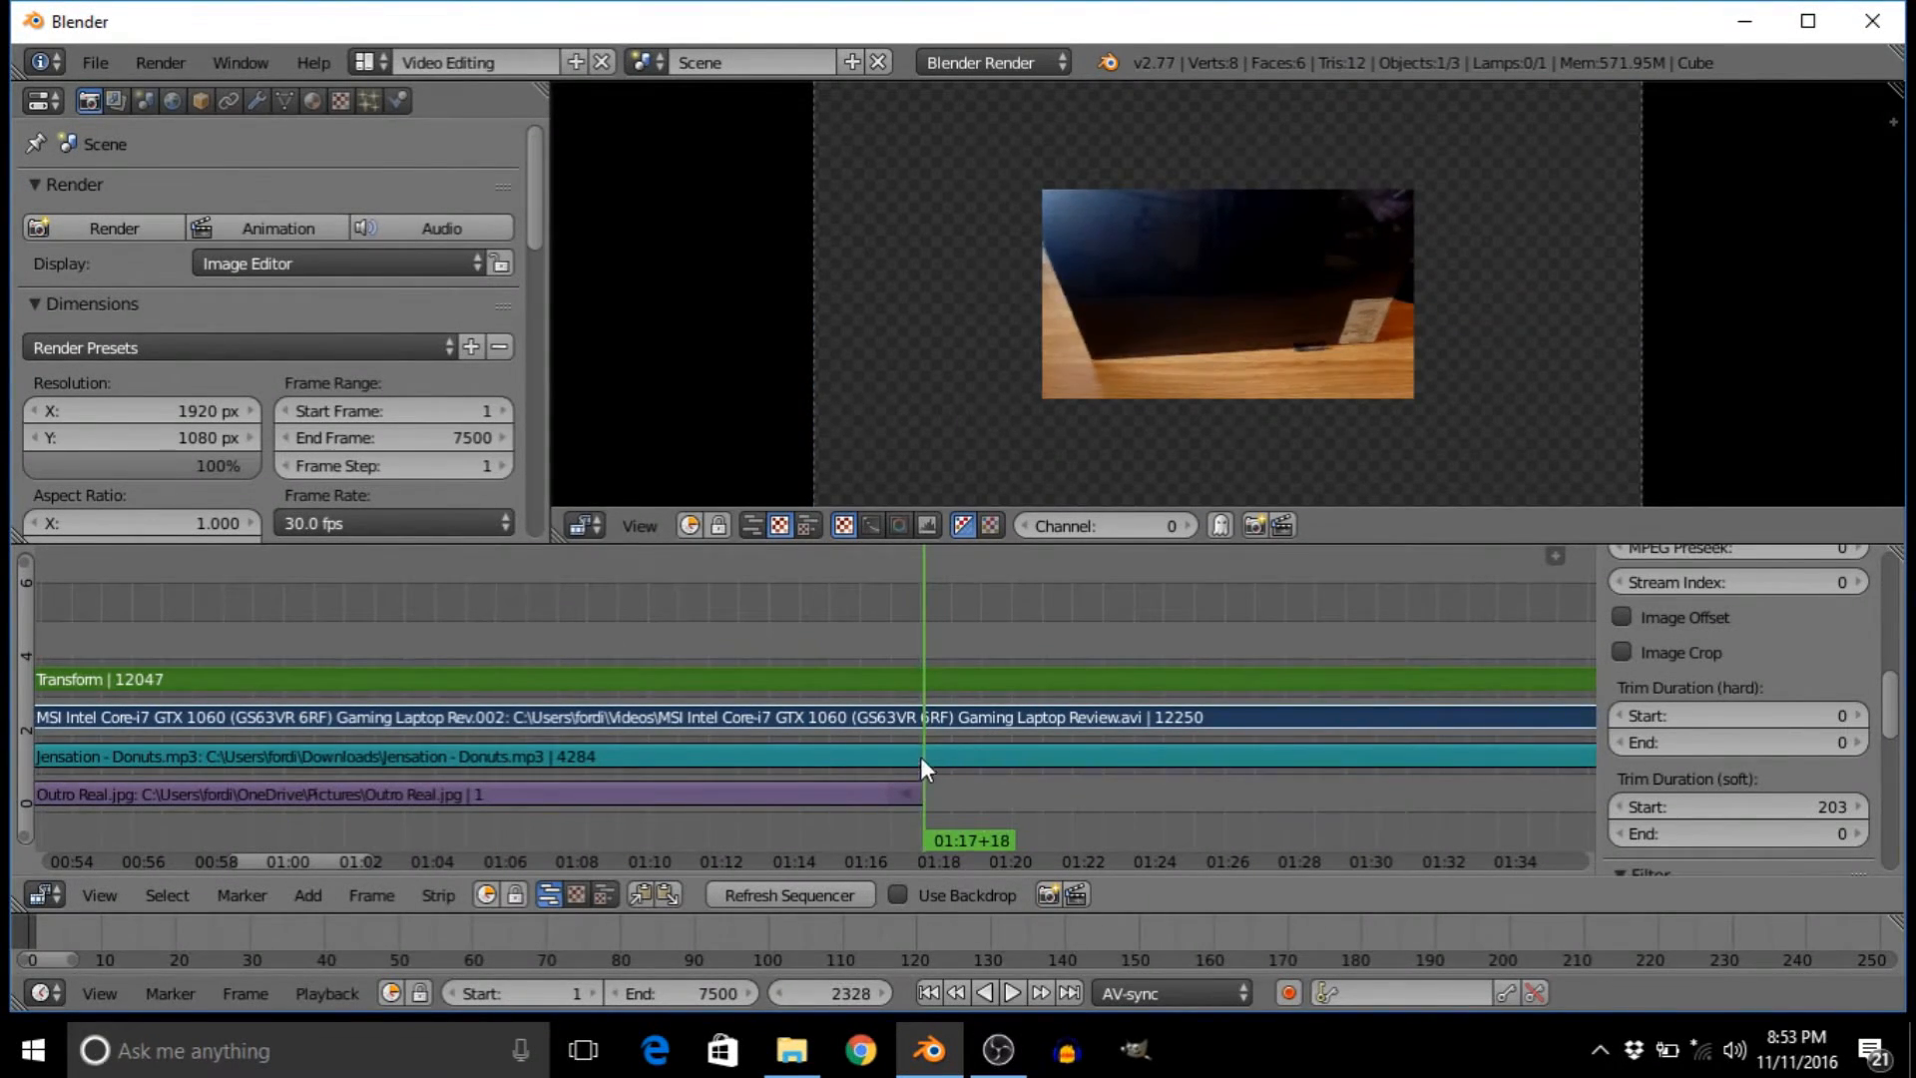
right_click(918, 756)
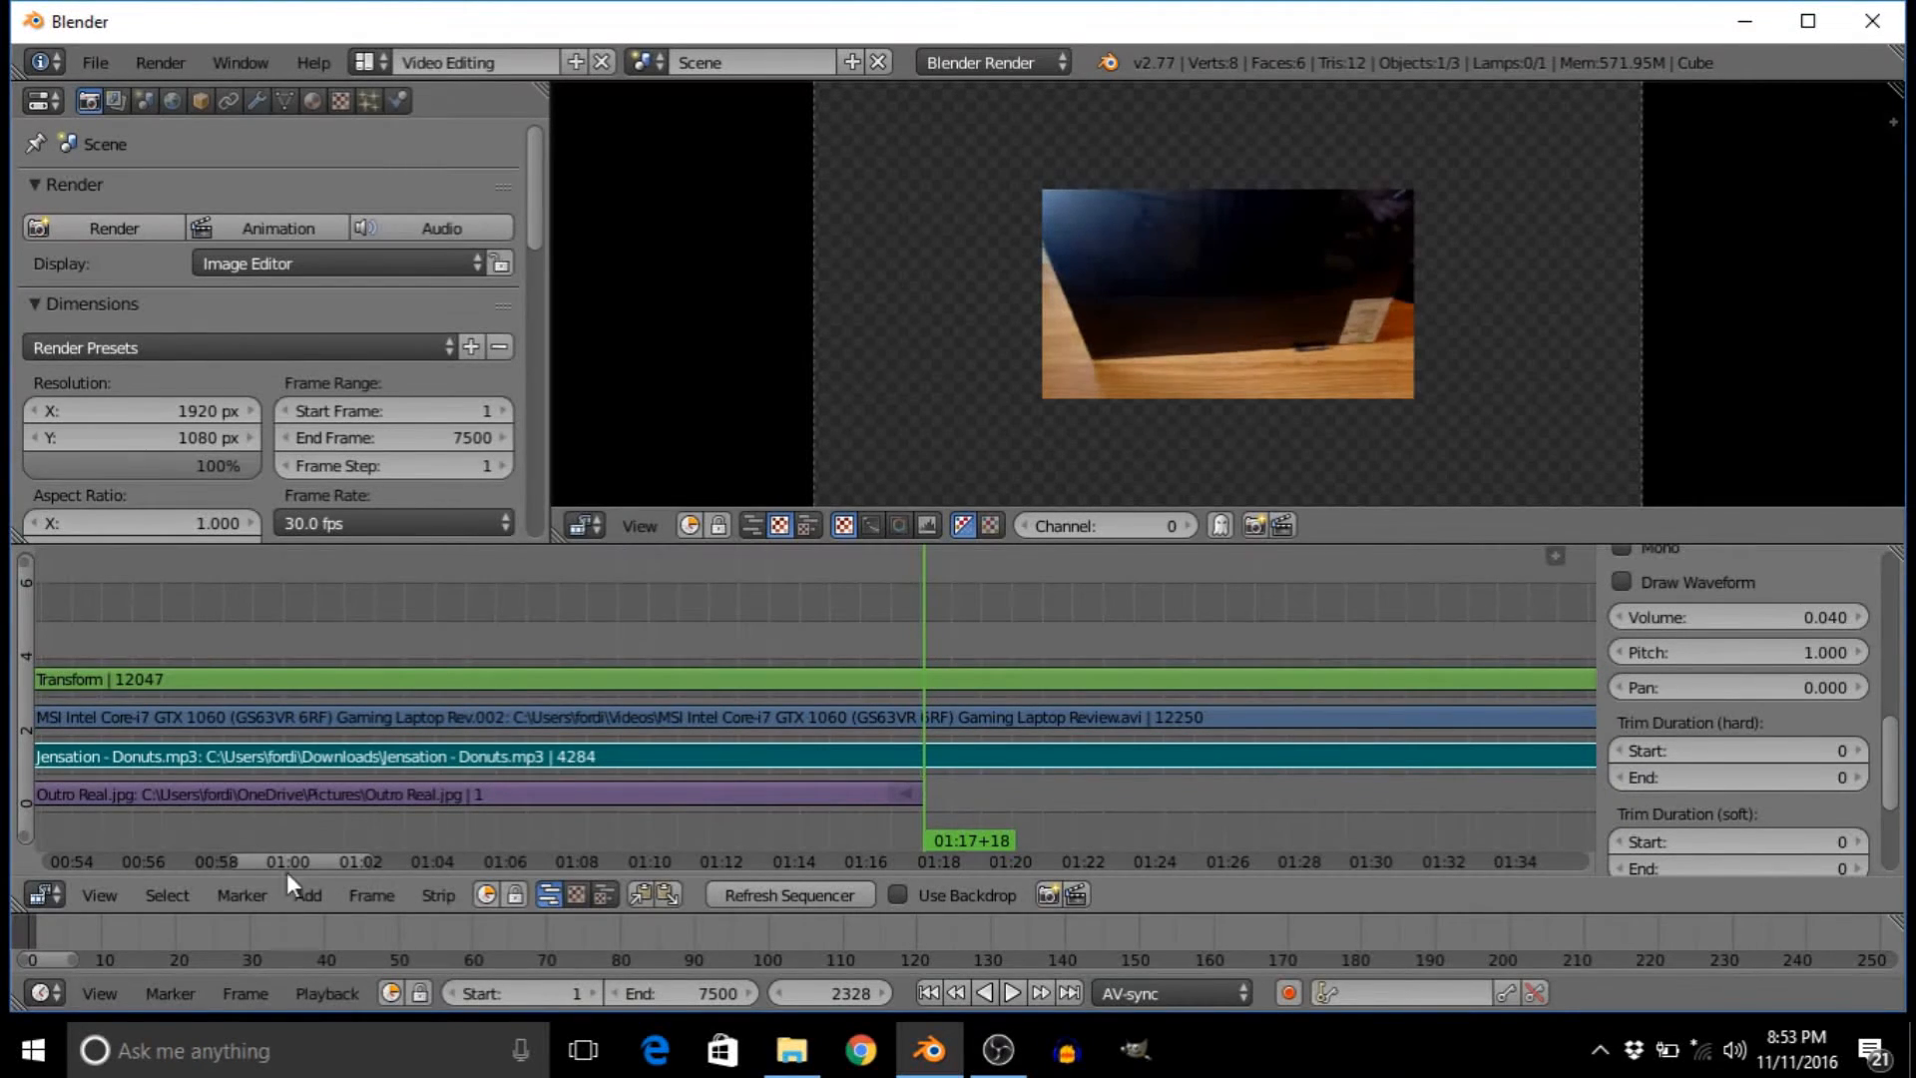
left_click(438, 892)
left_click(528, 723)
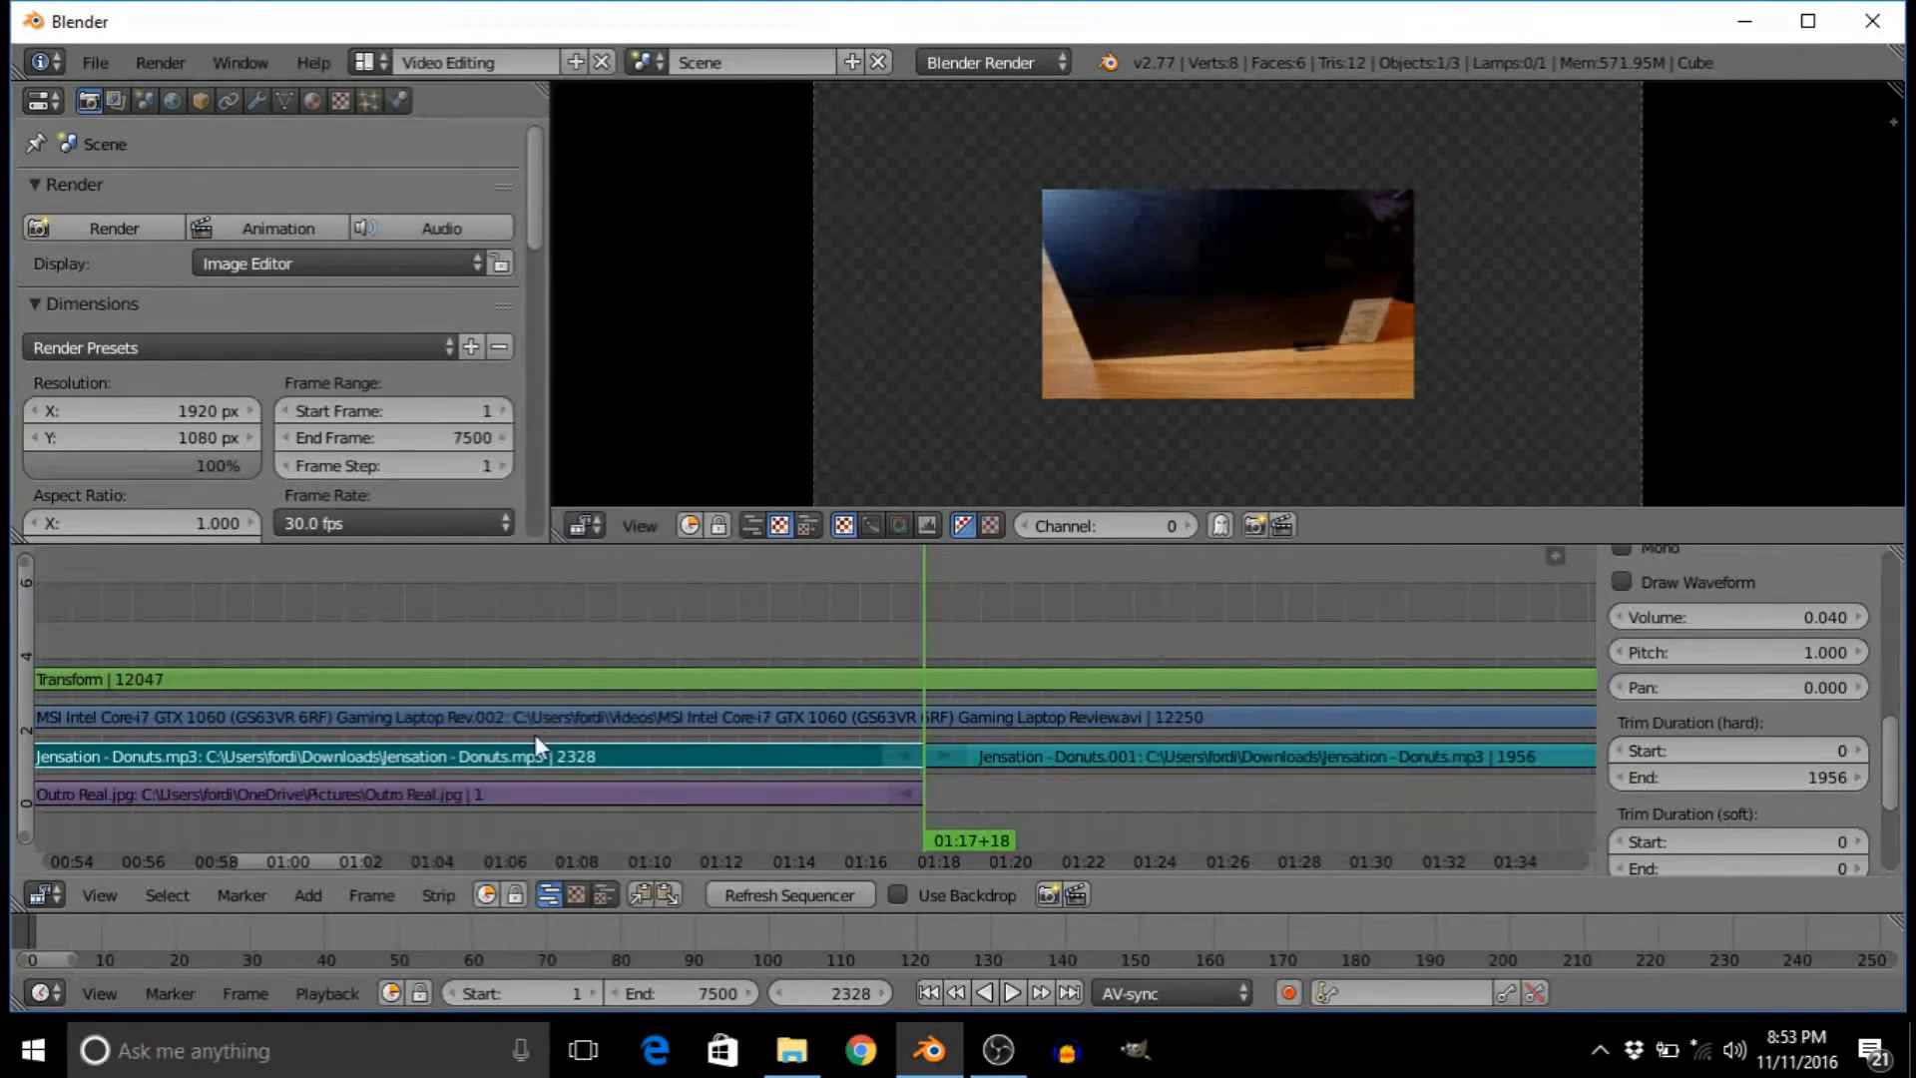
- Erase the piece of the music strip after frame 2328
right_click(1036, 752)
key("x")
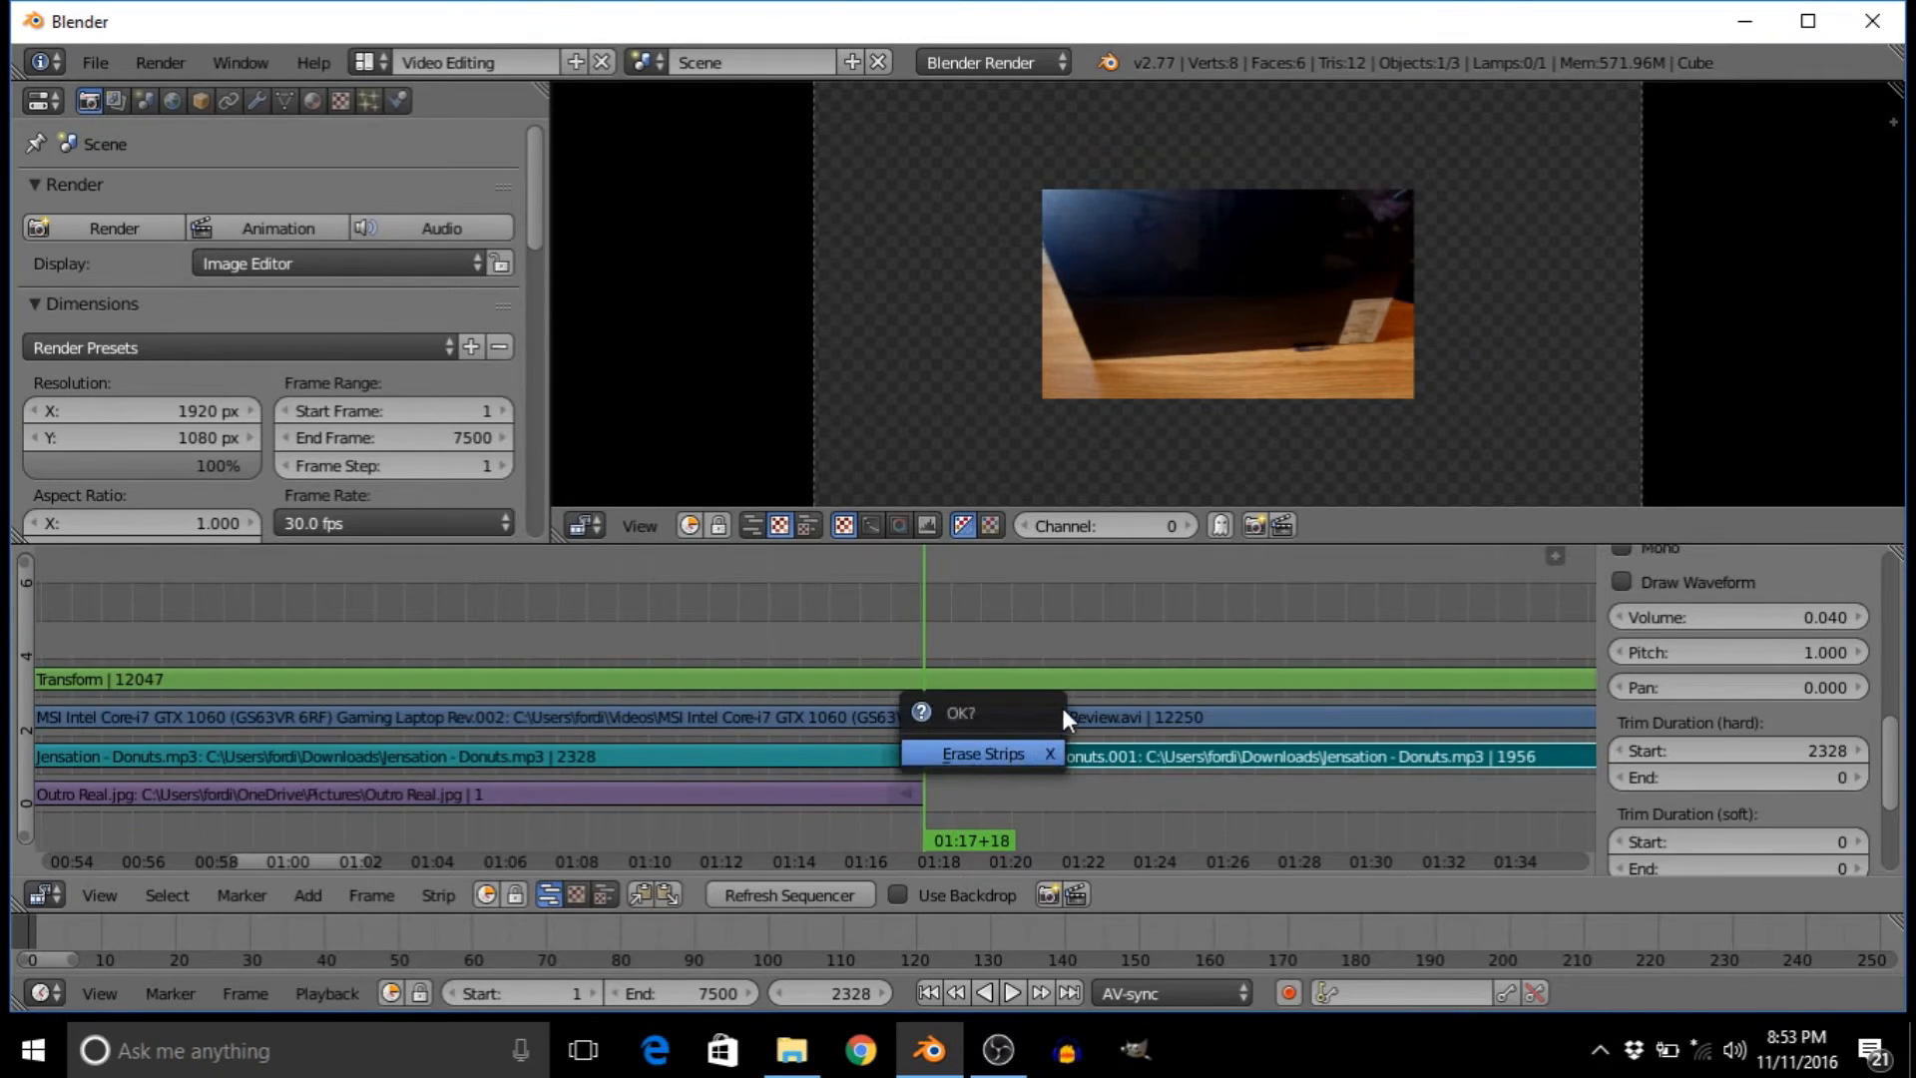
left_click(998, 753)
- Cut the MSI laptop review clip at frame 2328 and erase the piece after the cut
left_click(439, 893)
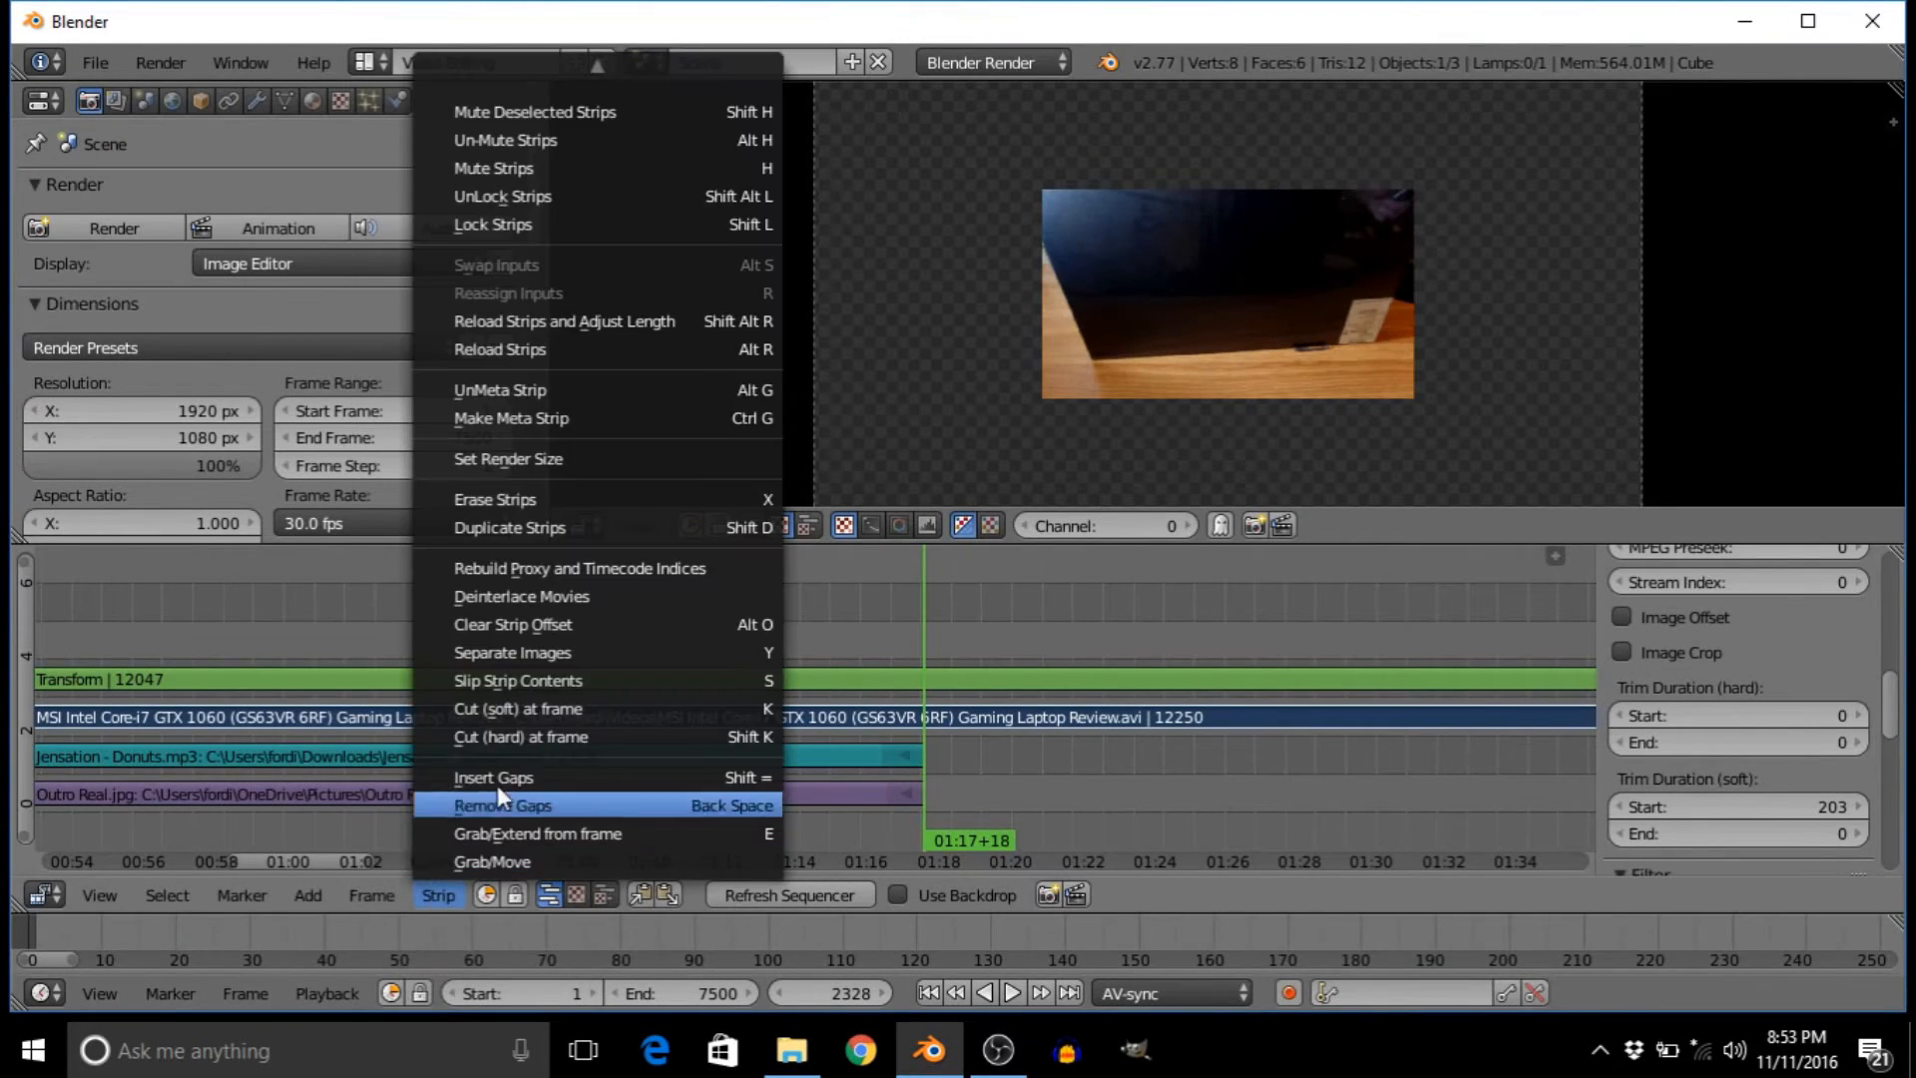
left_click(547, 716)
right_click(1082, 708)
key("x")
left_click(1081, 709)
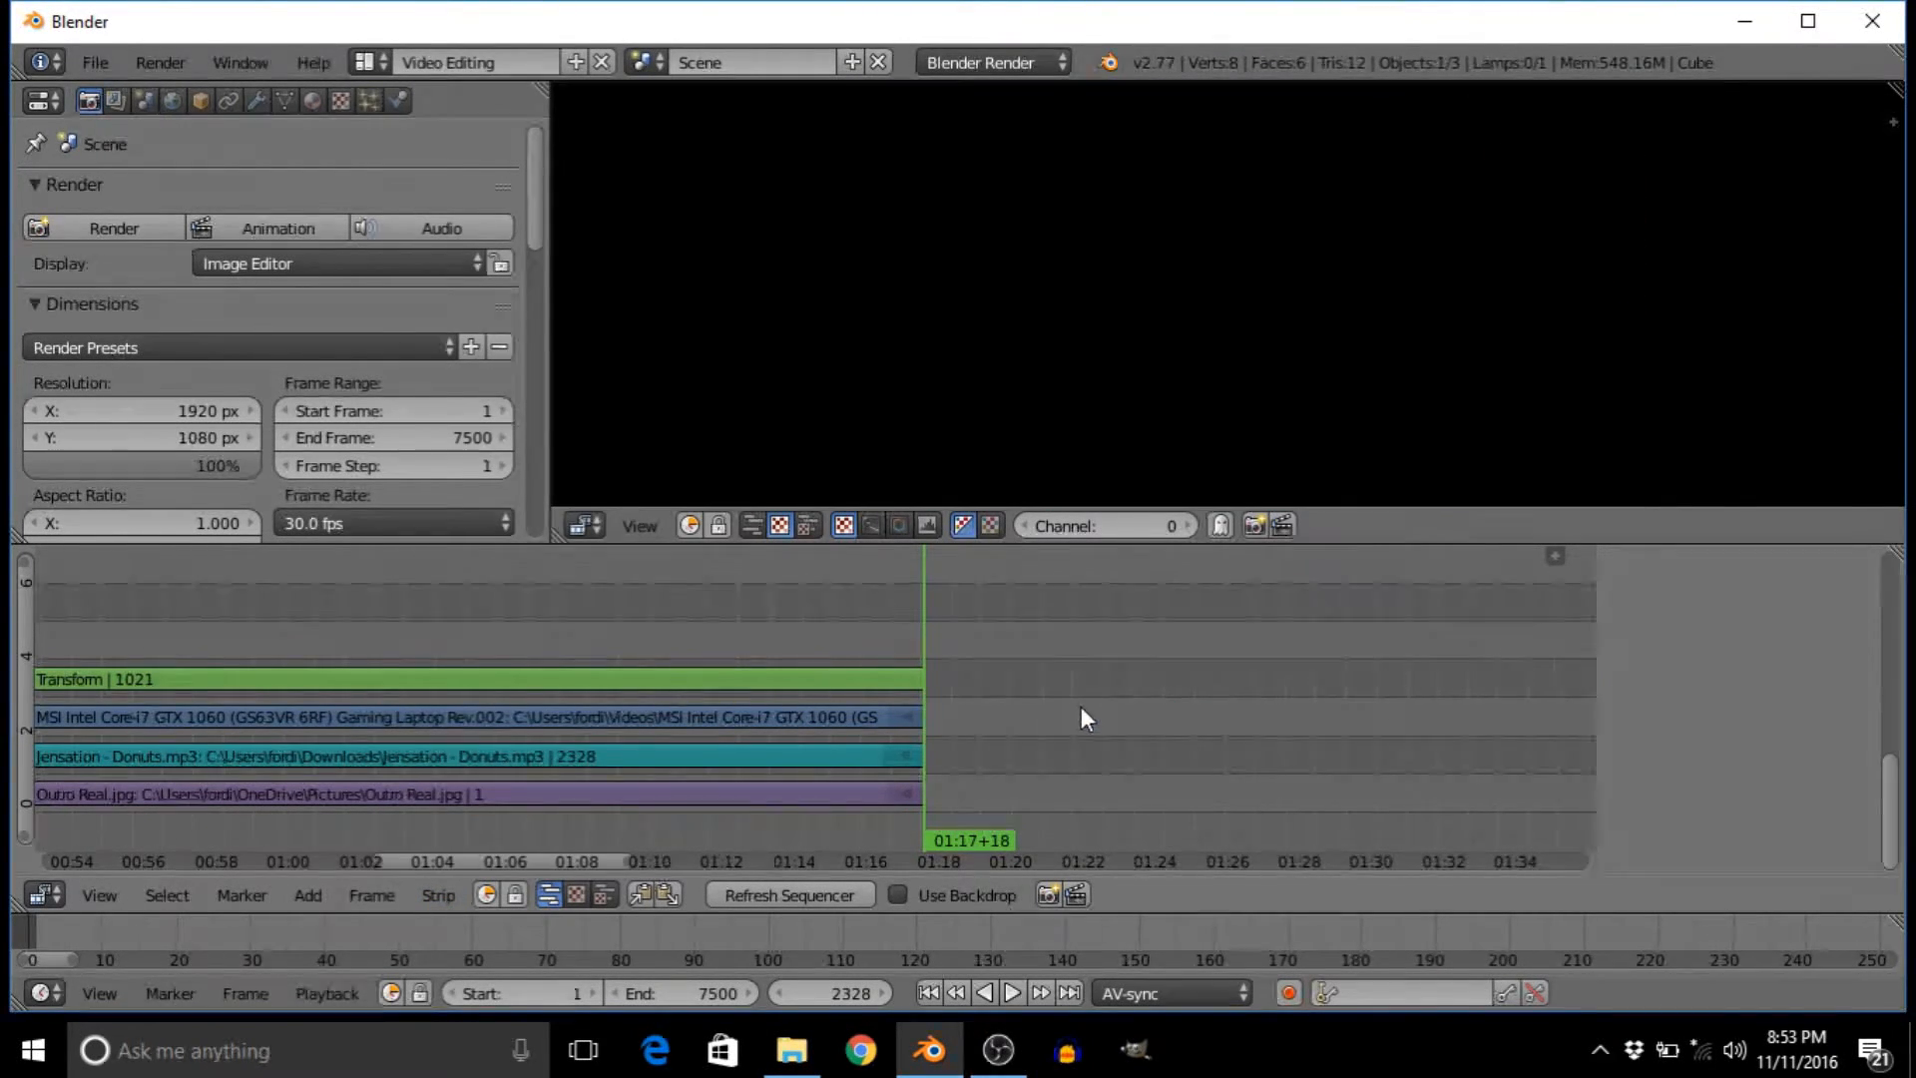
- Set the scene's end frame to 2328 to match the end of the outro strips
scroll(939, 750, "down", 3)
scroll(916, 678, "down", 2)
scroll(764, 824, "down", 2)
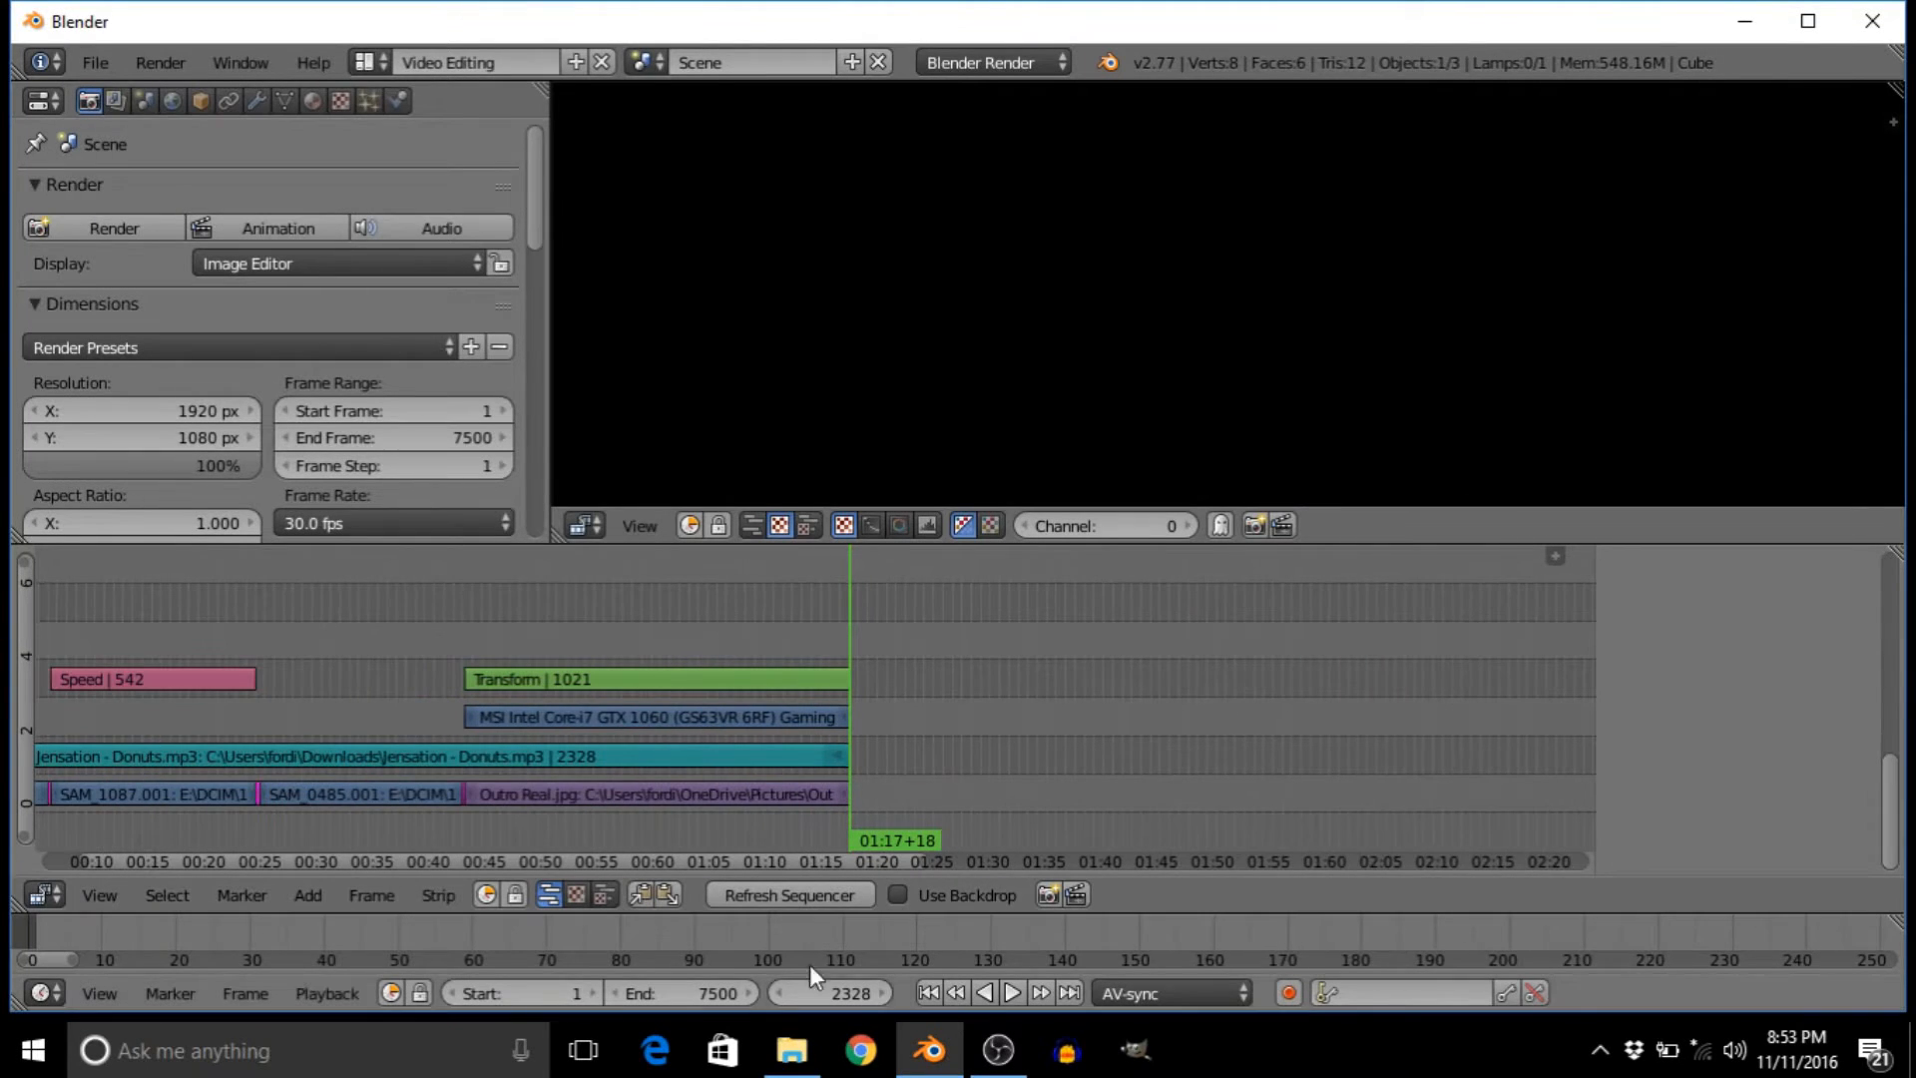
left_click_drag(688, 994, 515, 996)
key("Escape")
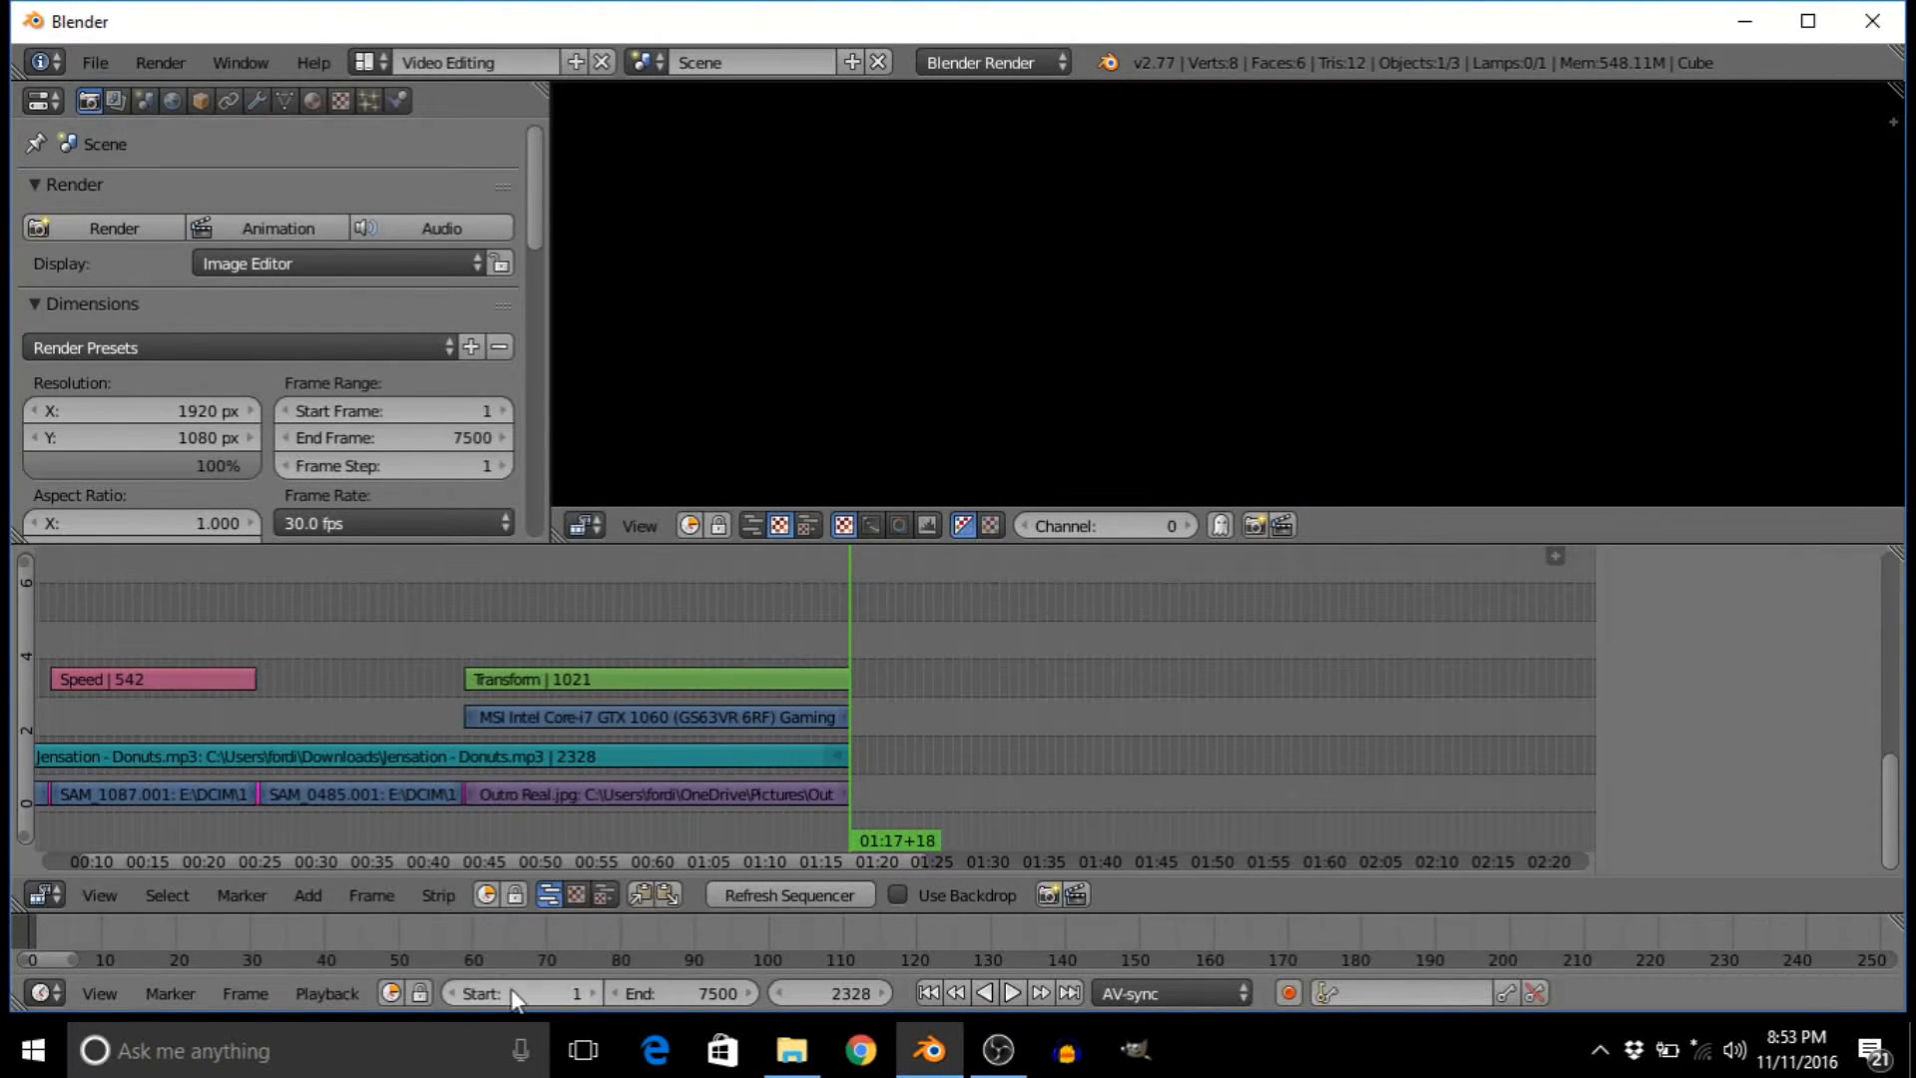
left_click_drag(700, 994, 527, 993)
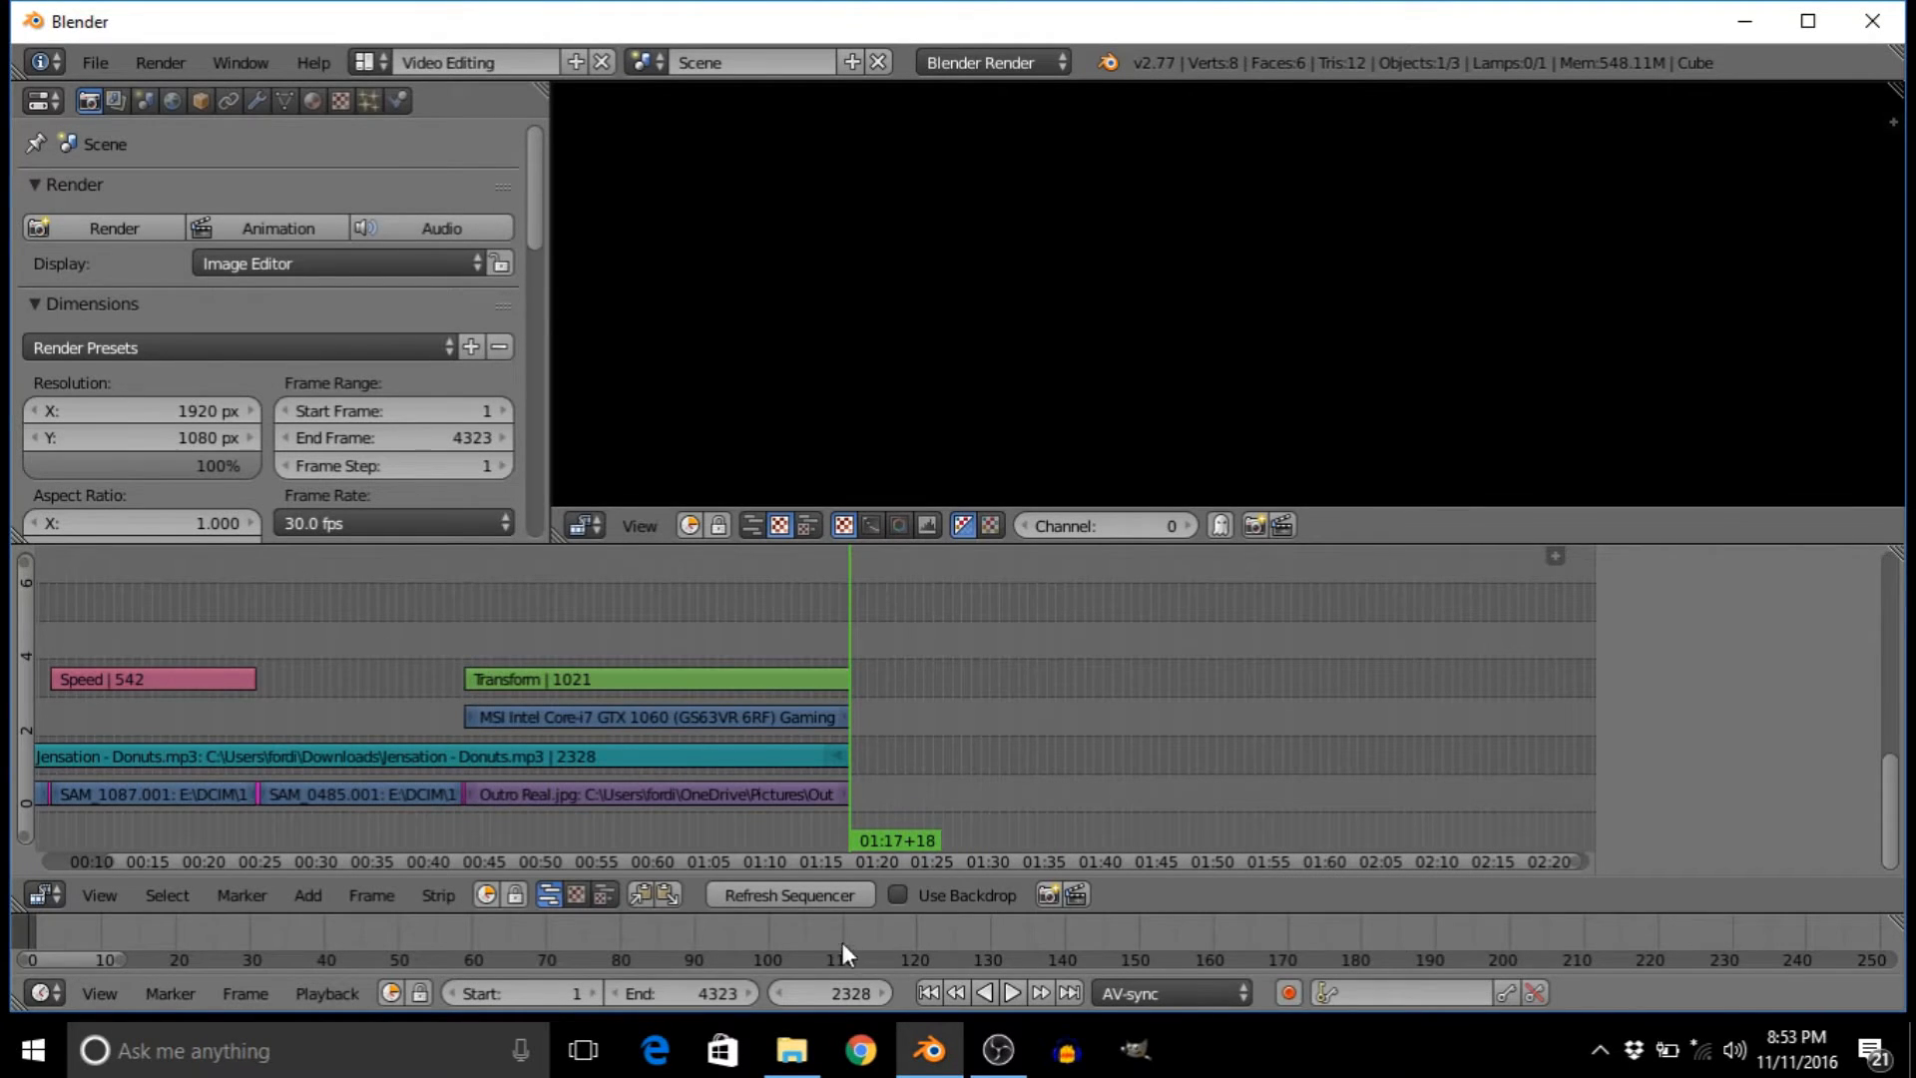
left_click_drag(712, 994, 557, 993)
scroll(898, 808, "up", 5)
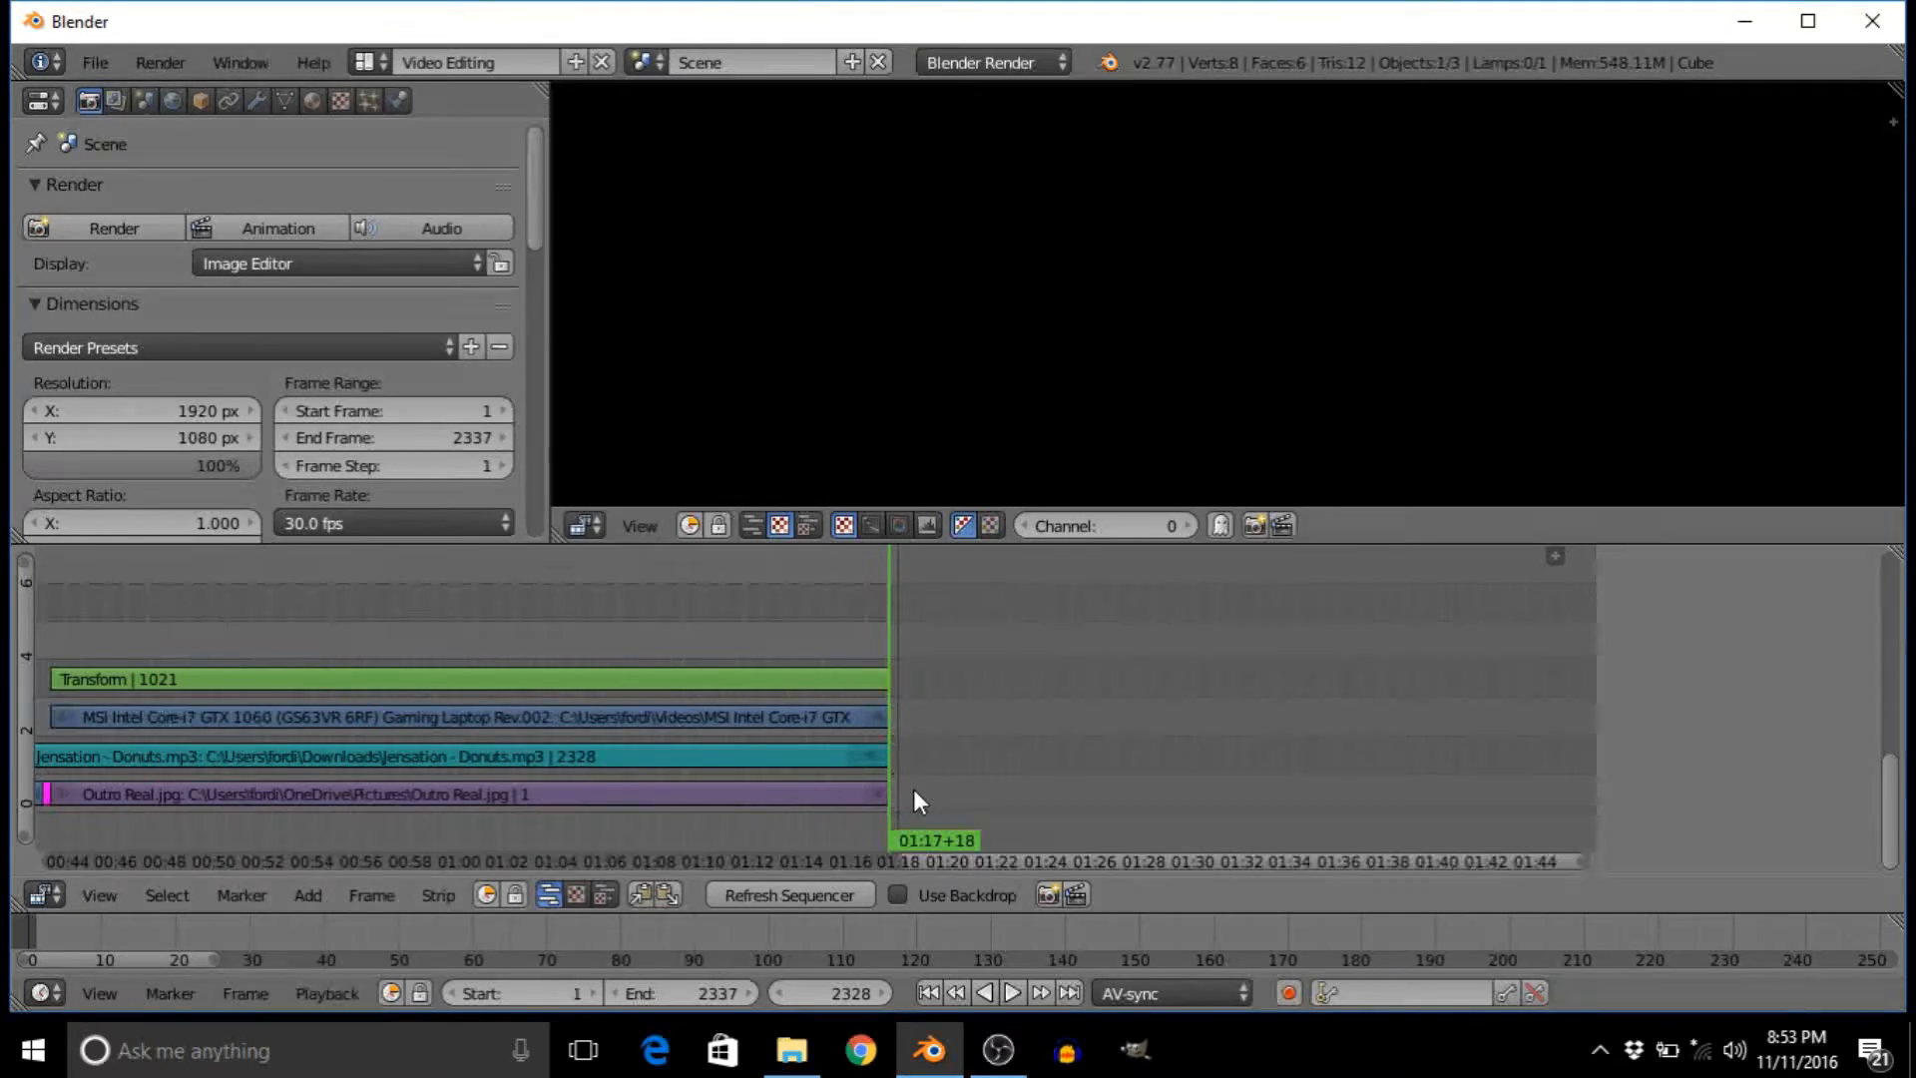
scroll(962, 726, "up", 3)
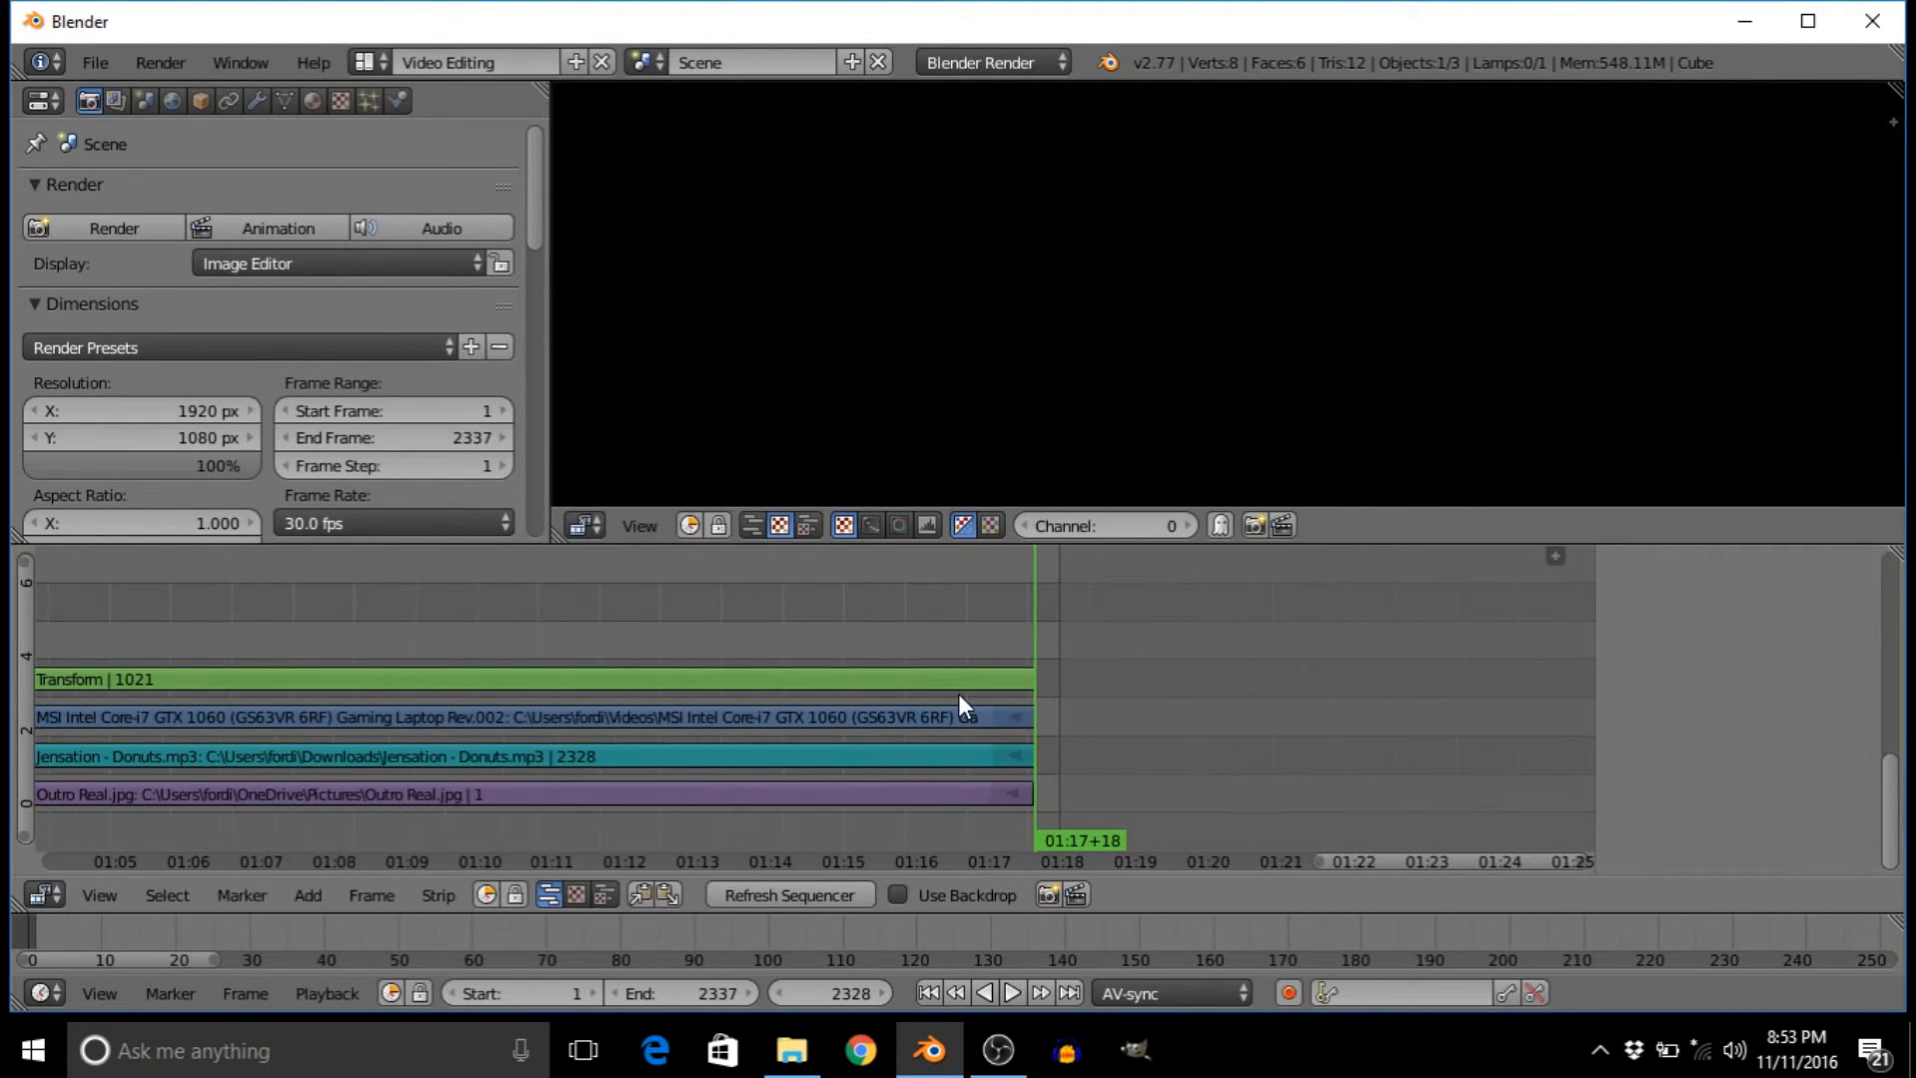
mouse_move(718, 994)
left_mouse_down()
mouse_move(695, 995)
mouse_move(740, 990)
left_mouse_up()
- Select the Outro Real image strip and play the last seconds of the outro, stopping at frame 2225
scroll(631, 656, "down", 2)
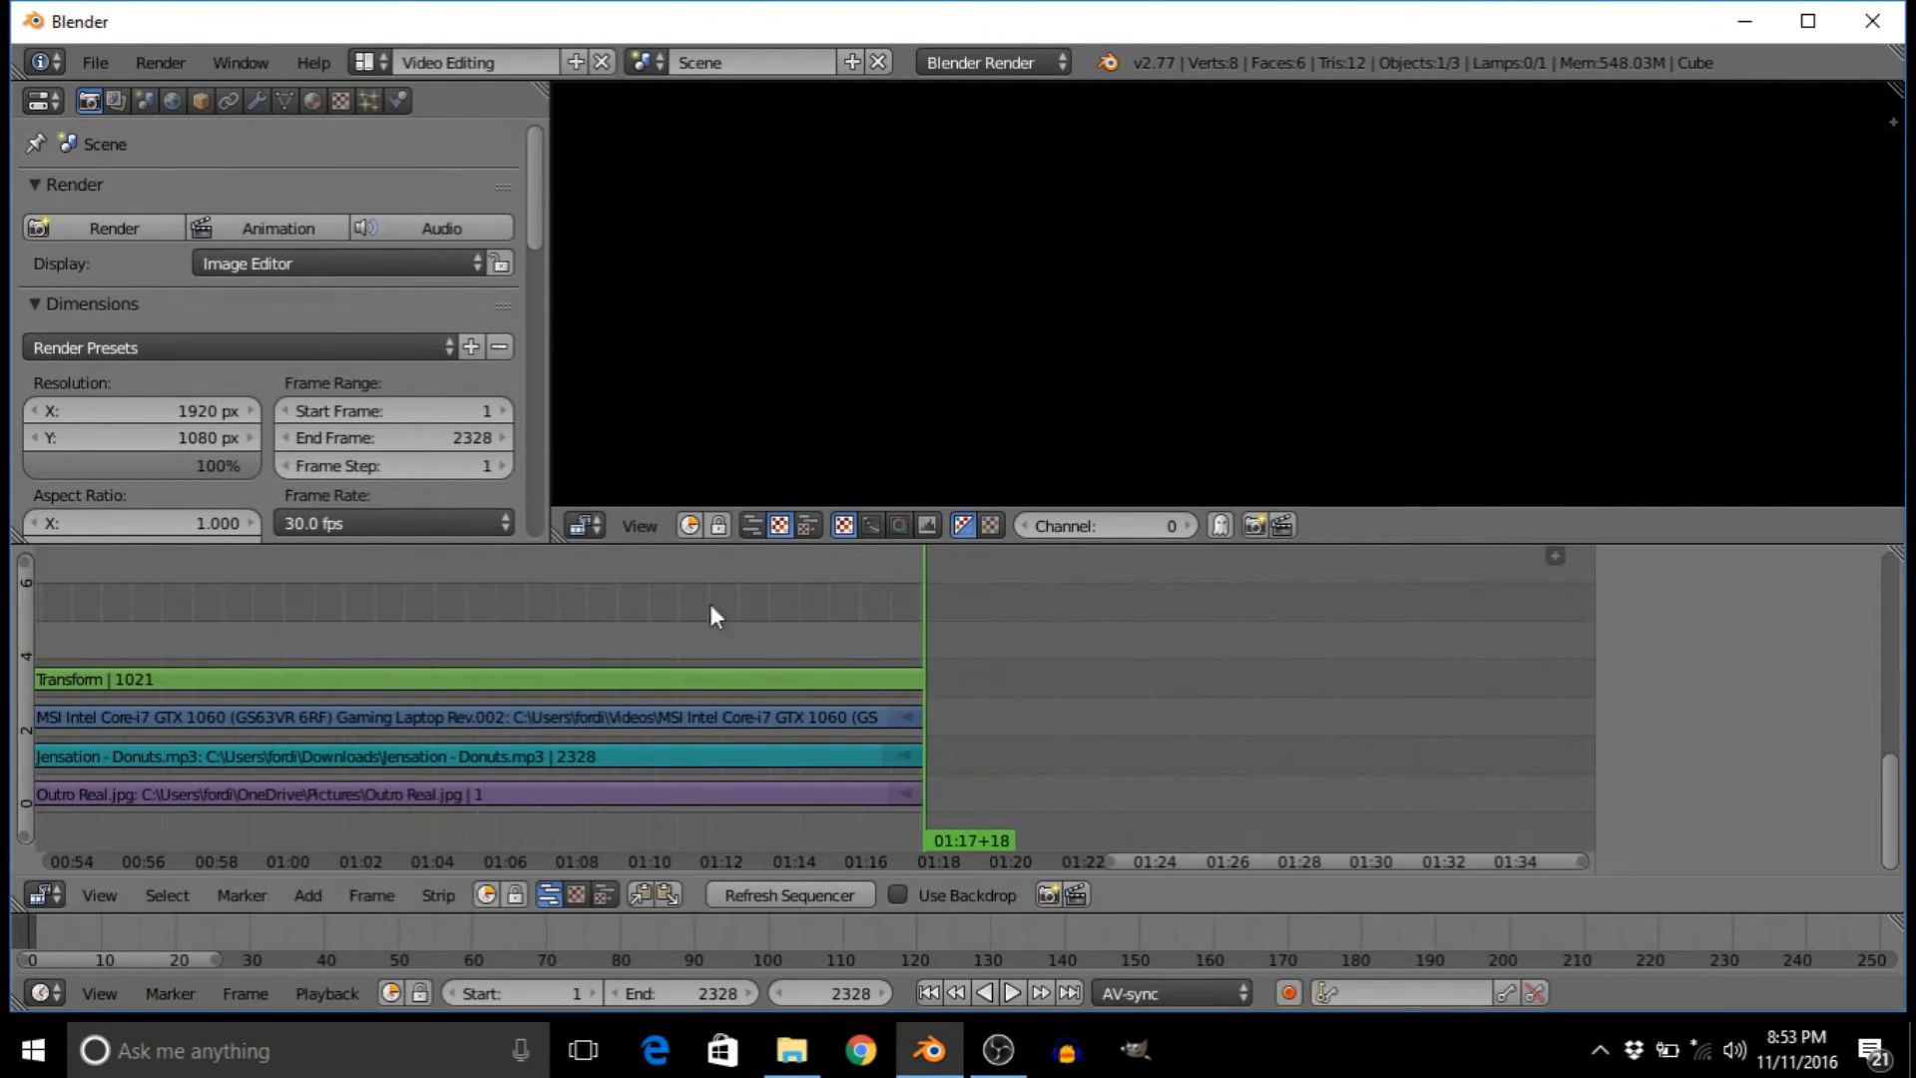
left_click_drag(827, 583, 670, 588)
scroll(668, 586, "up", 3)
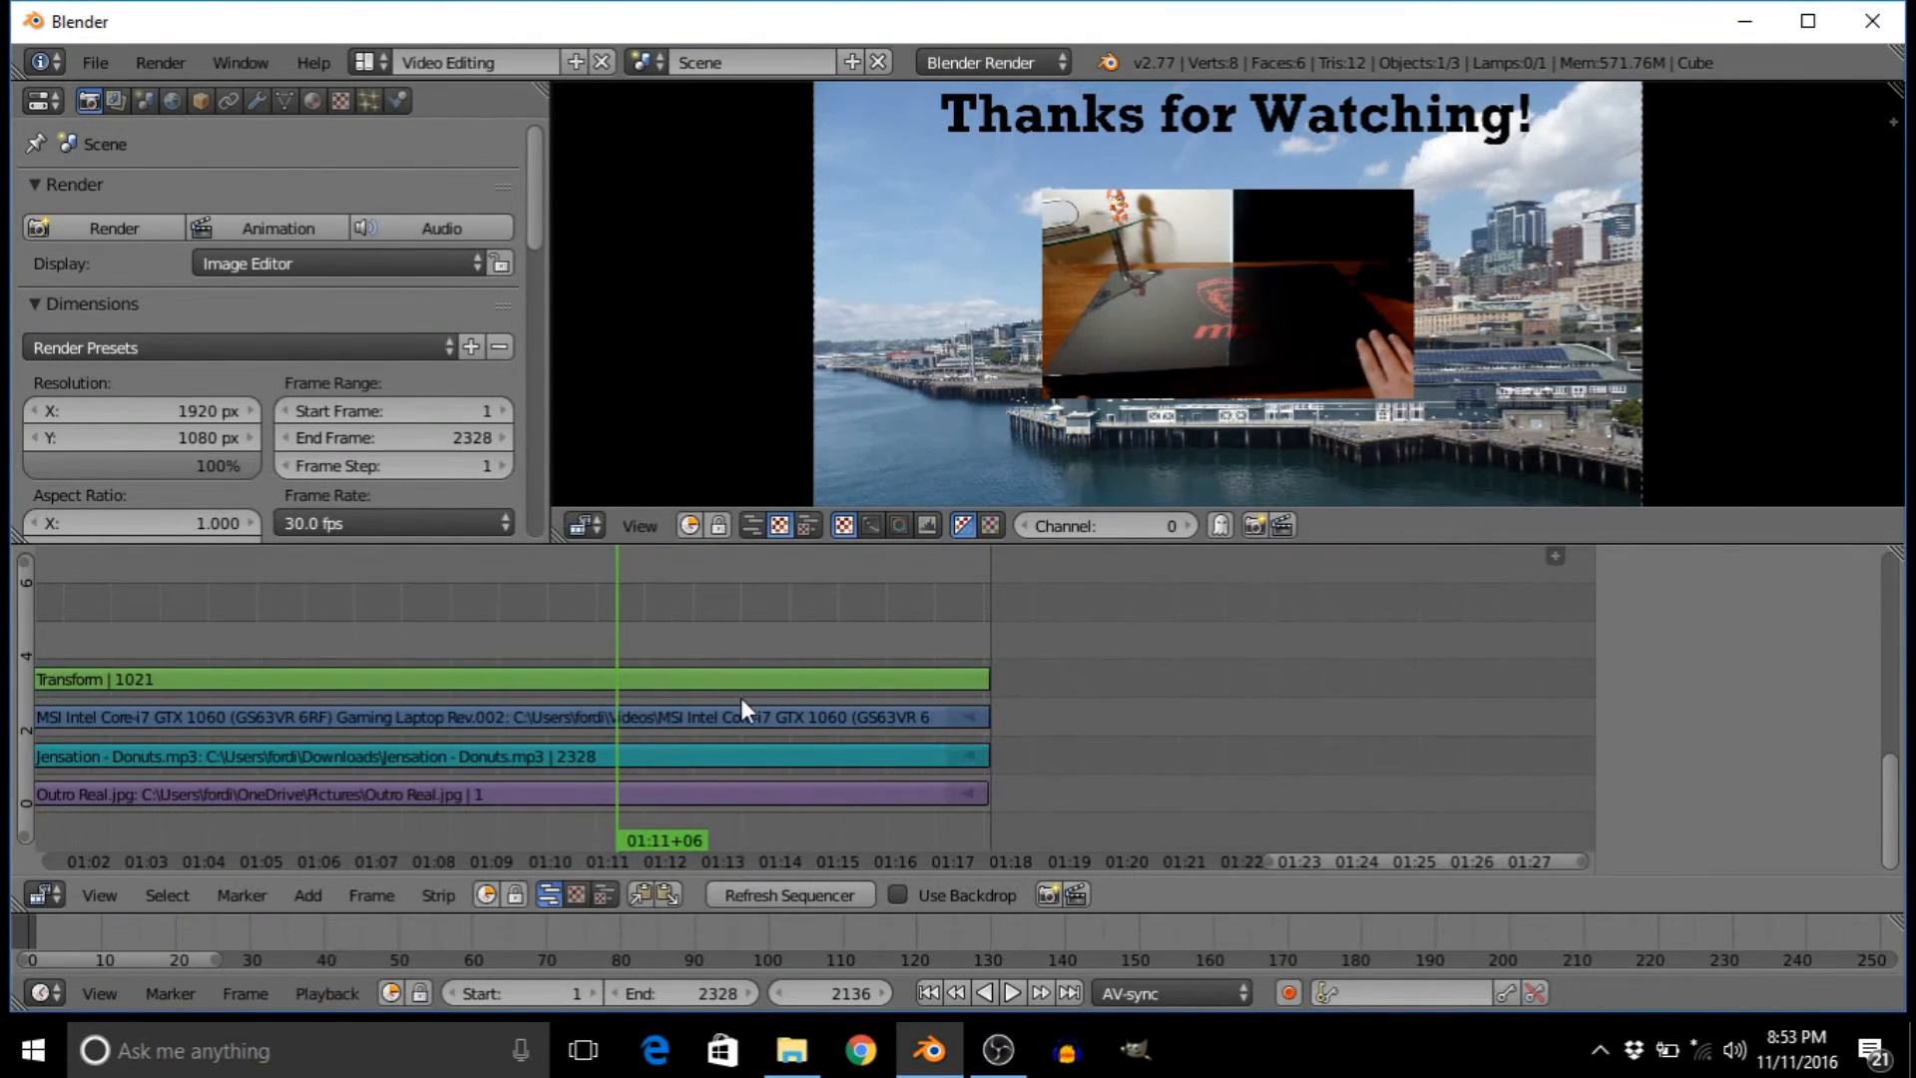
left_click(810, 795)
left_click(790, 638)
key("alt+a")
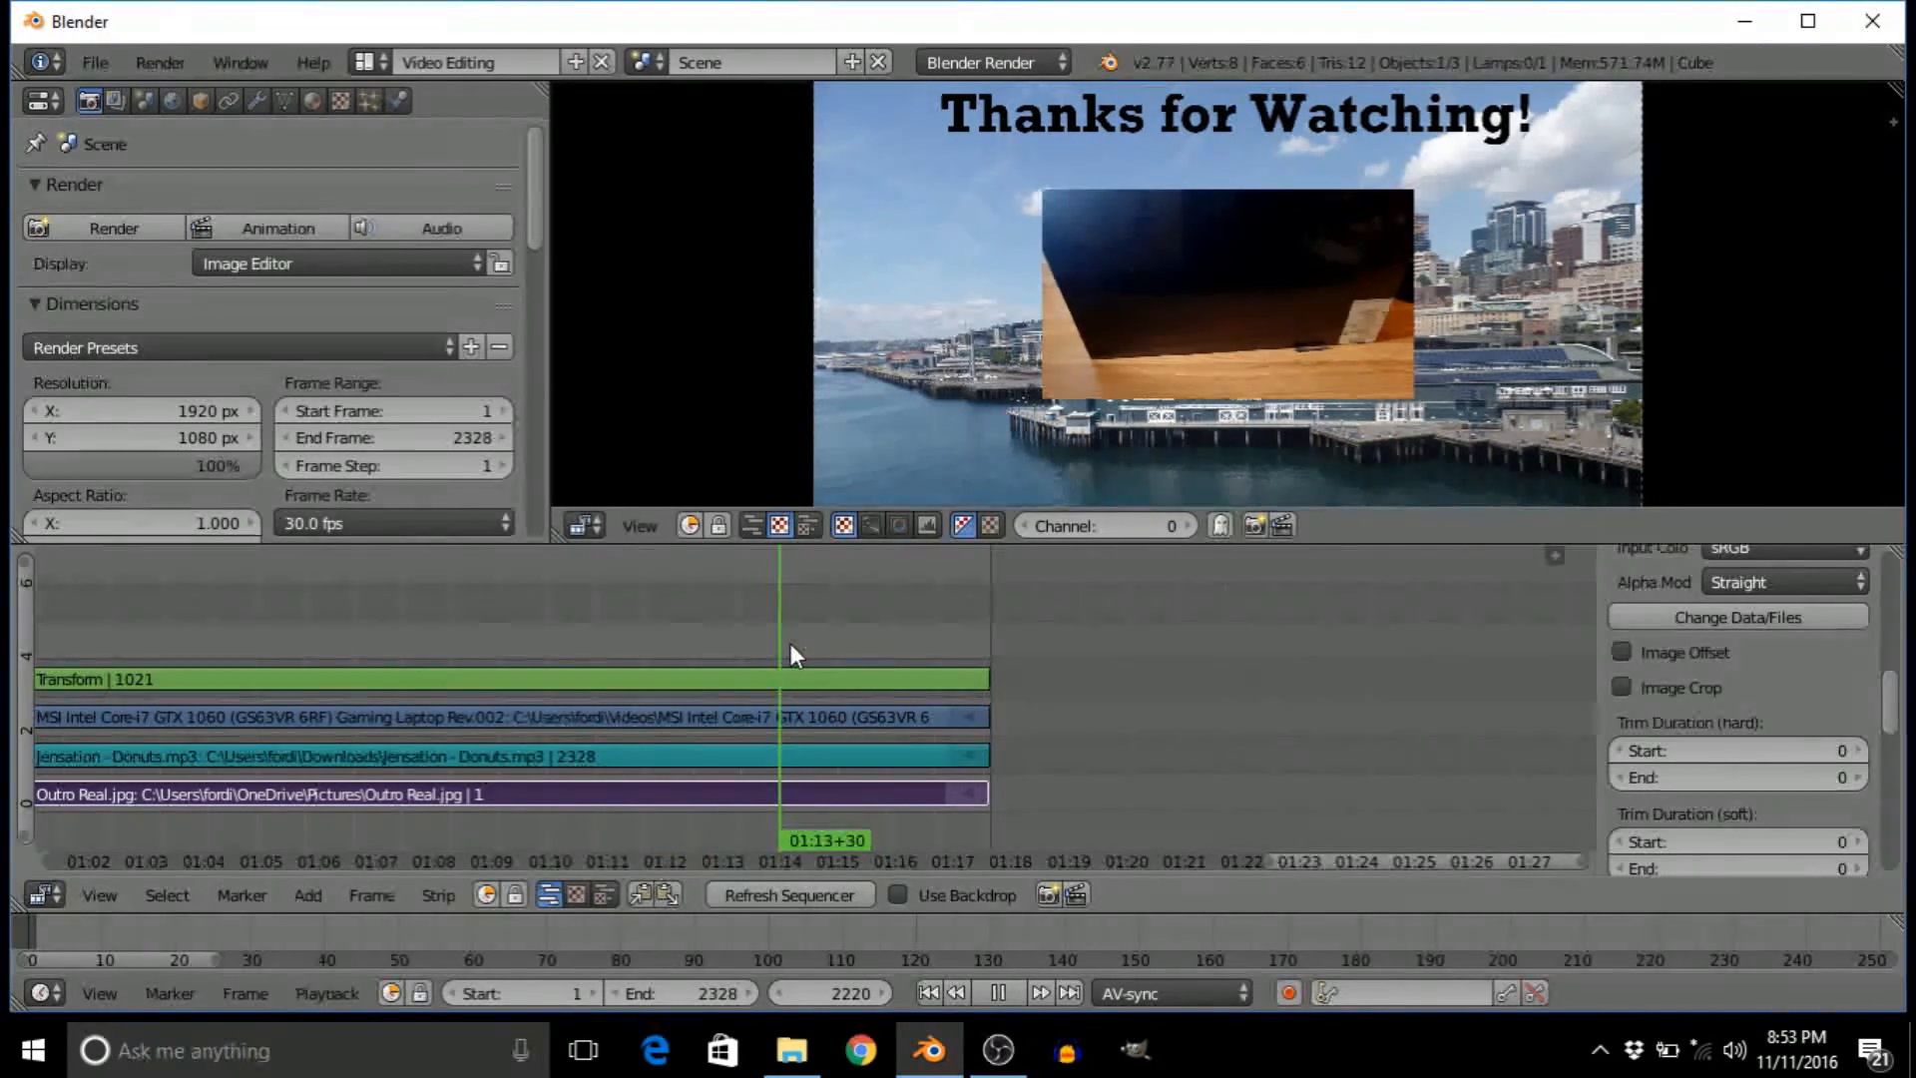
key("alt+a")
- Insert a keyframe for the Outro Real image's opacity of 1.000 at frame 2225
scroll(1773, 771, "up", 10)
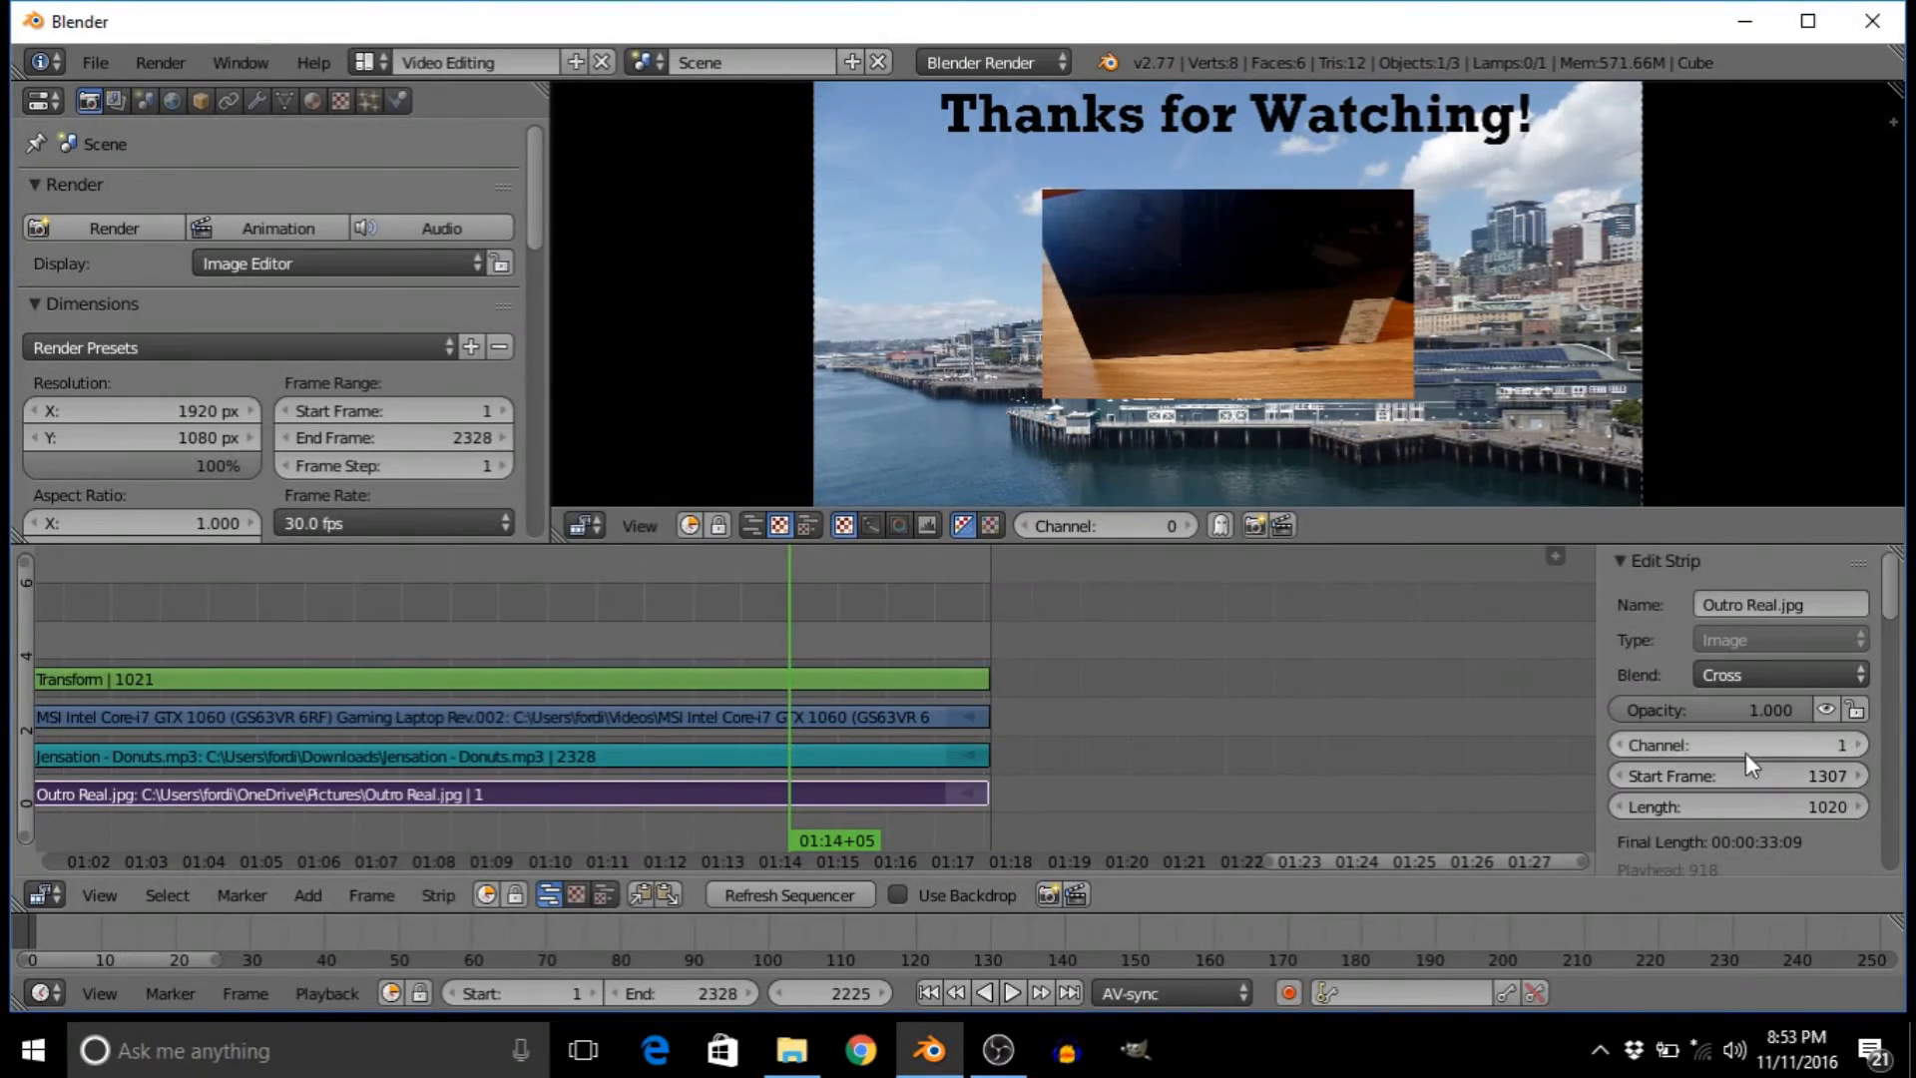
right_click(1702, 697)
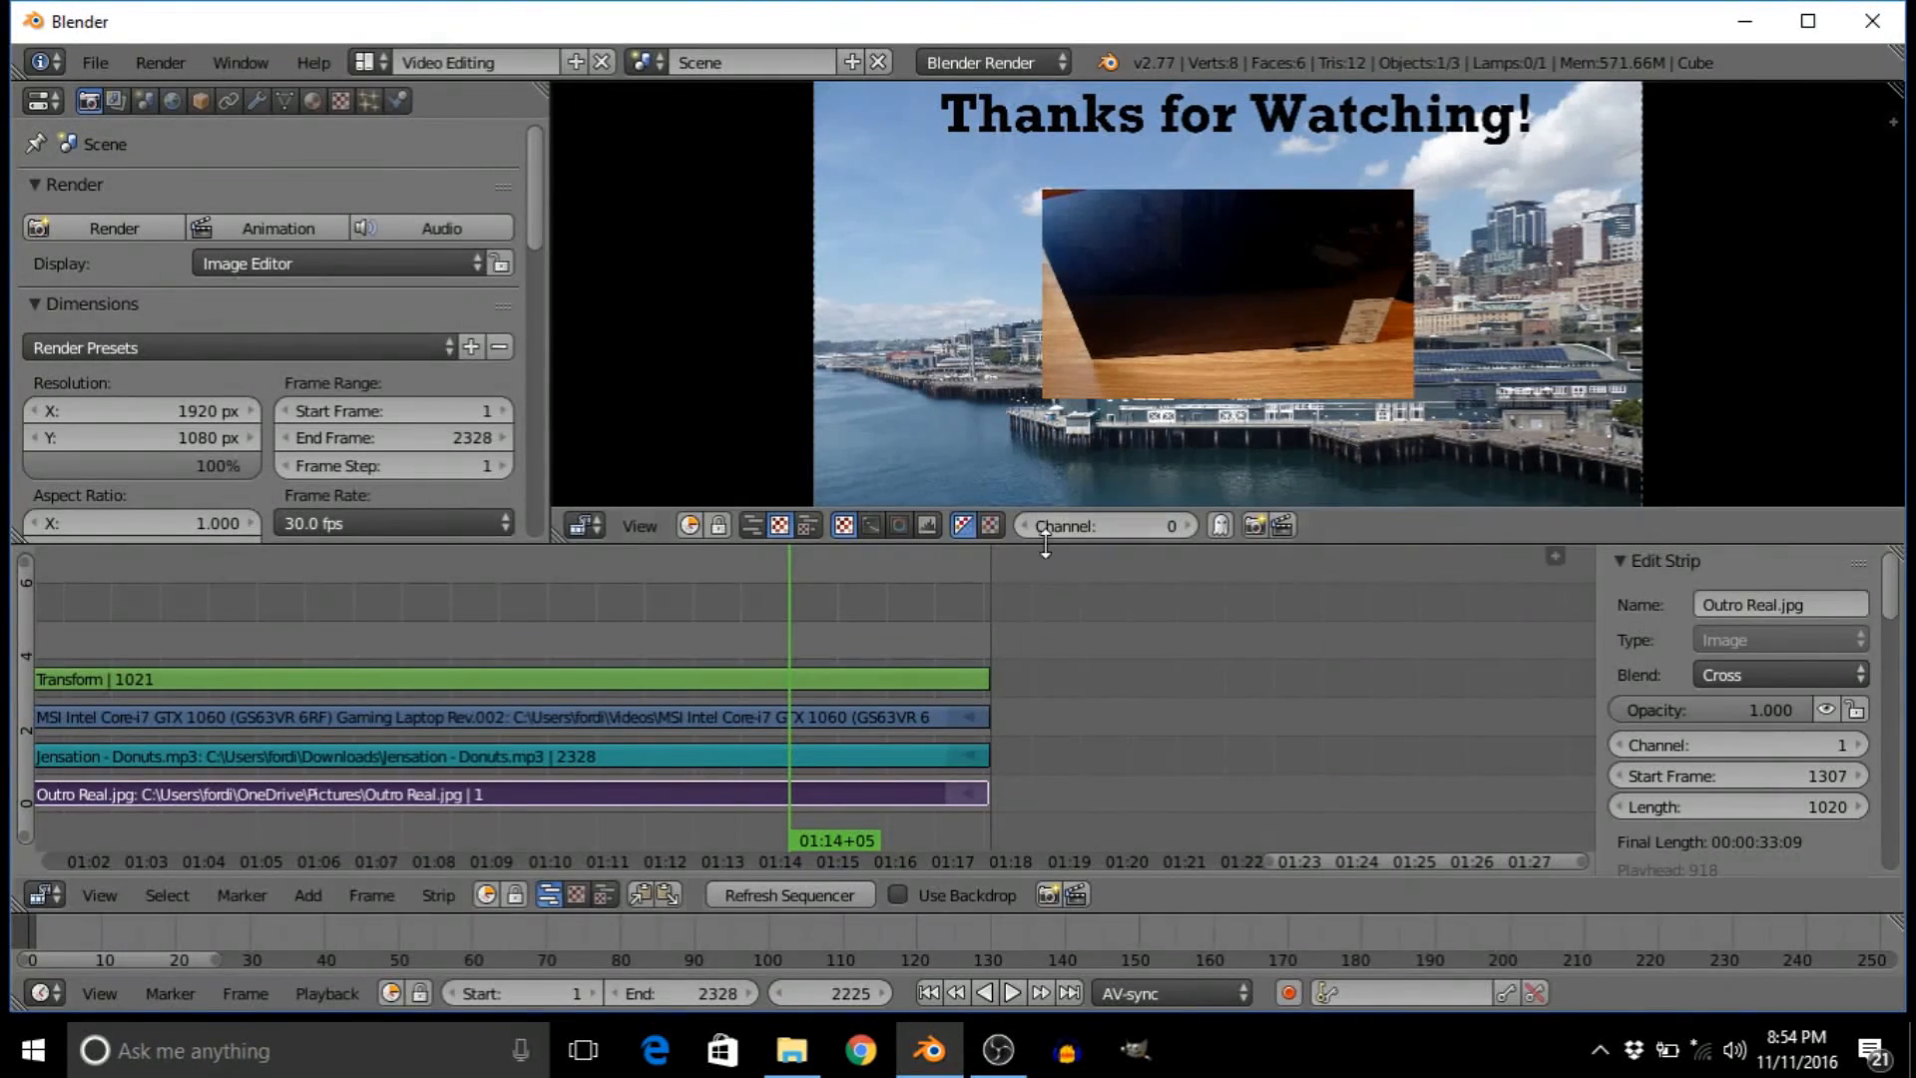
right_click(1684, 716)
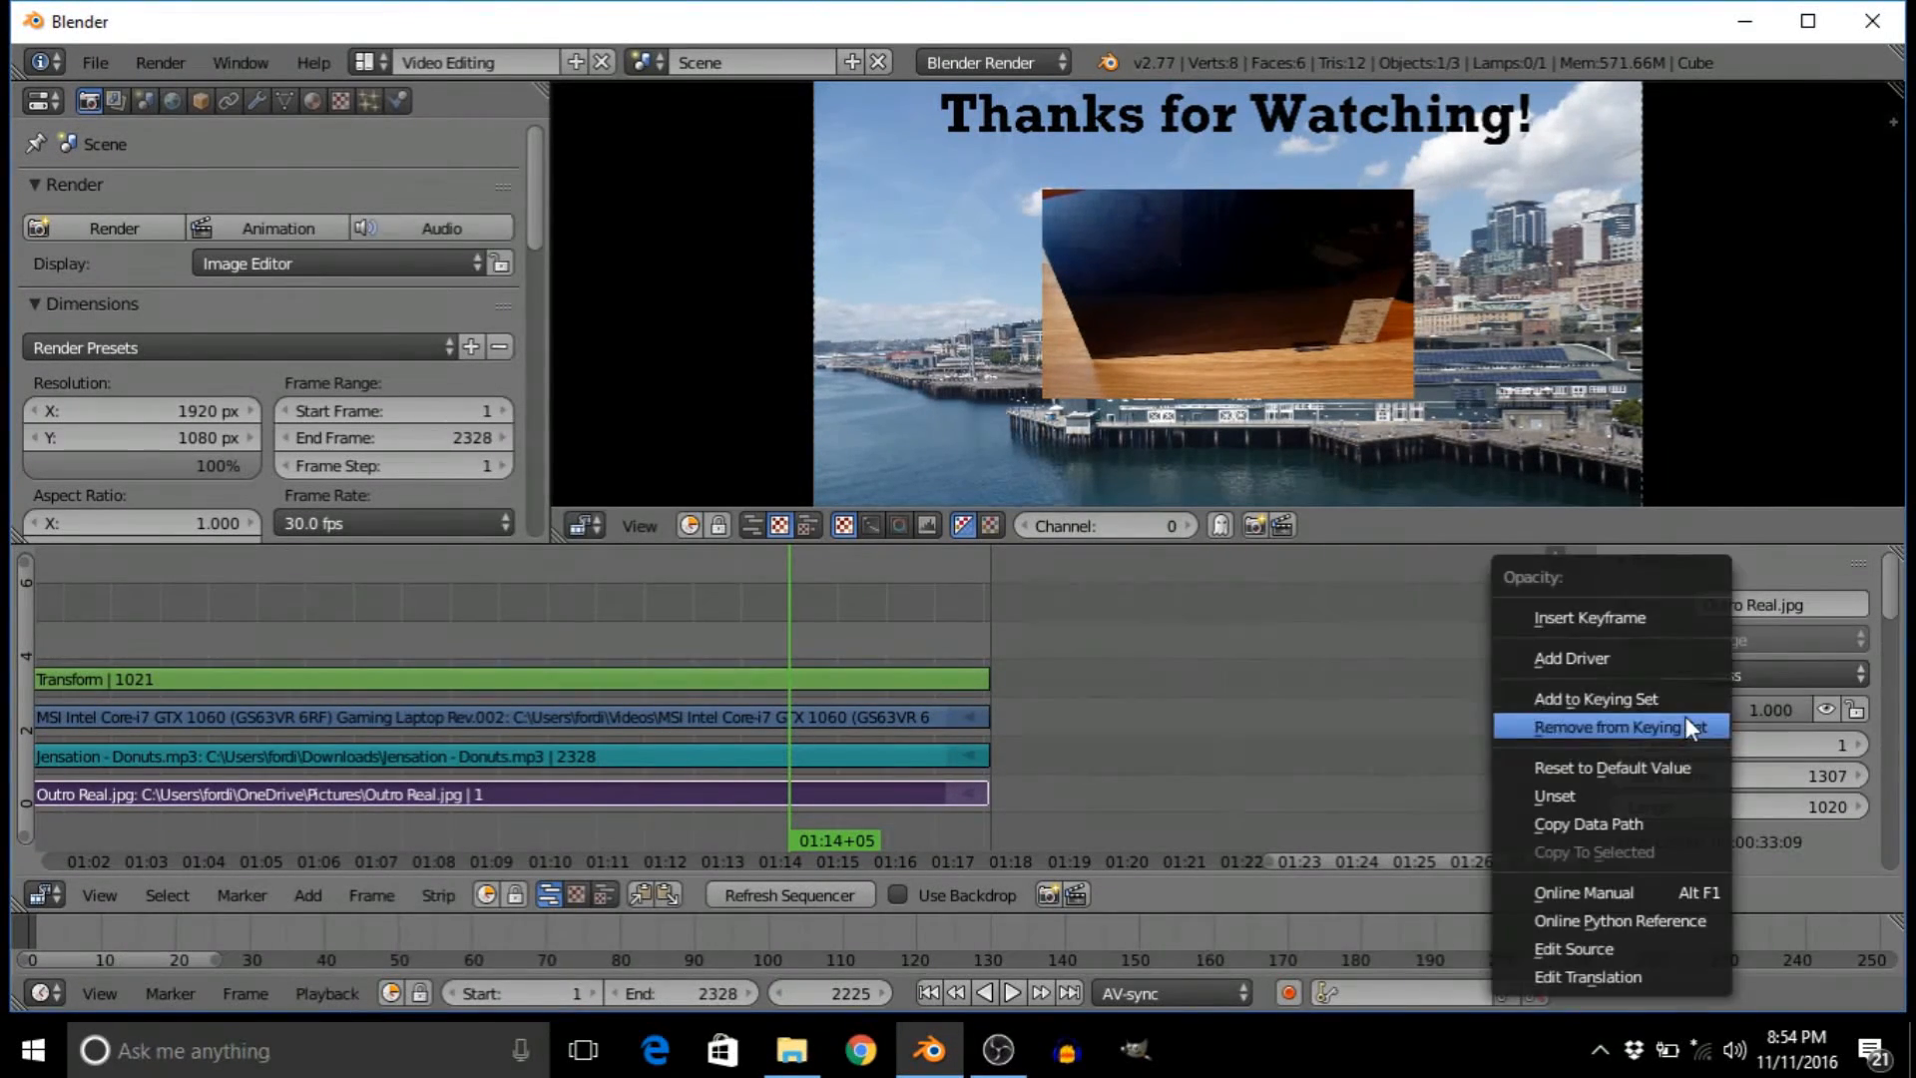
left_click(1676, 617)
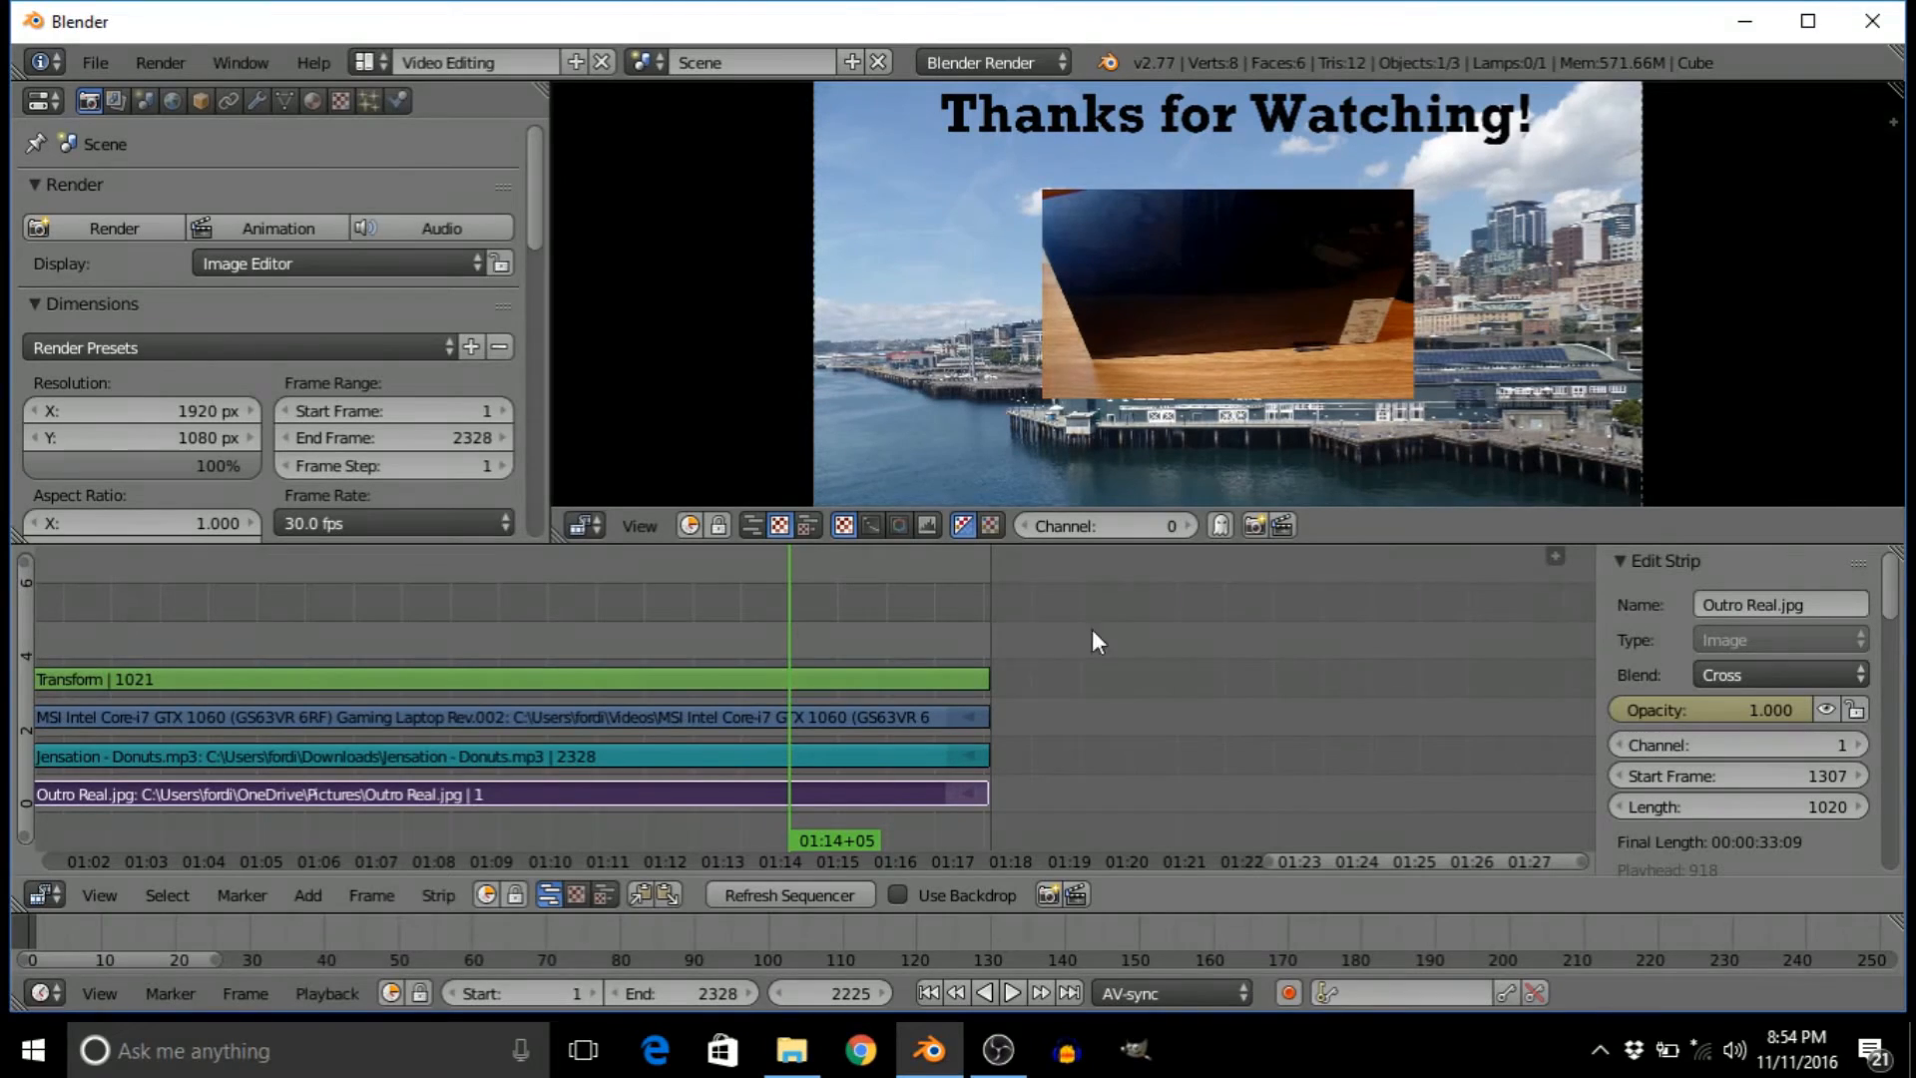
- Set the Outro Real image's opacity to 0 at frame 2327 and insert a keyframe for it
left_click(984, 630)
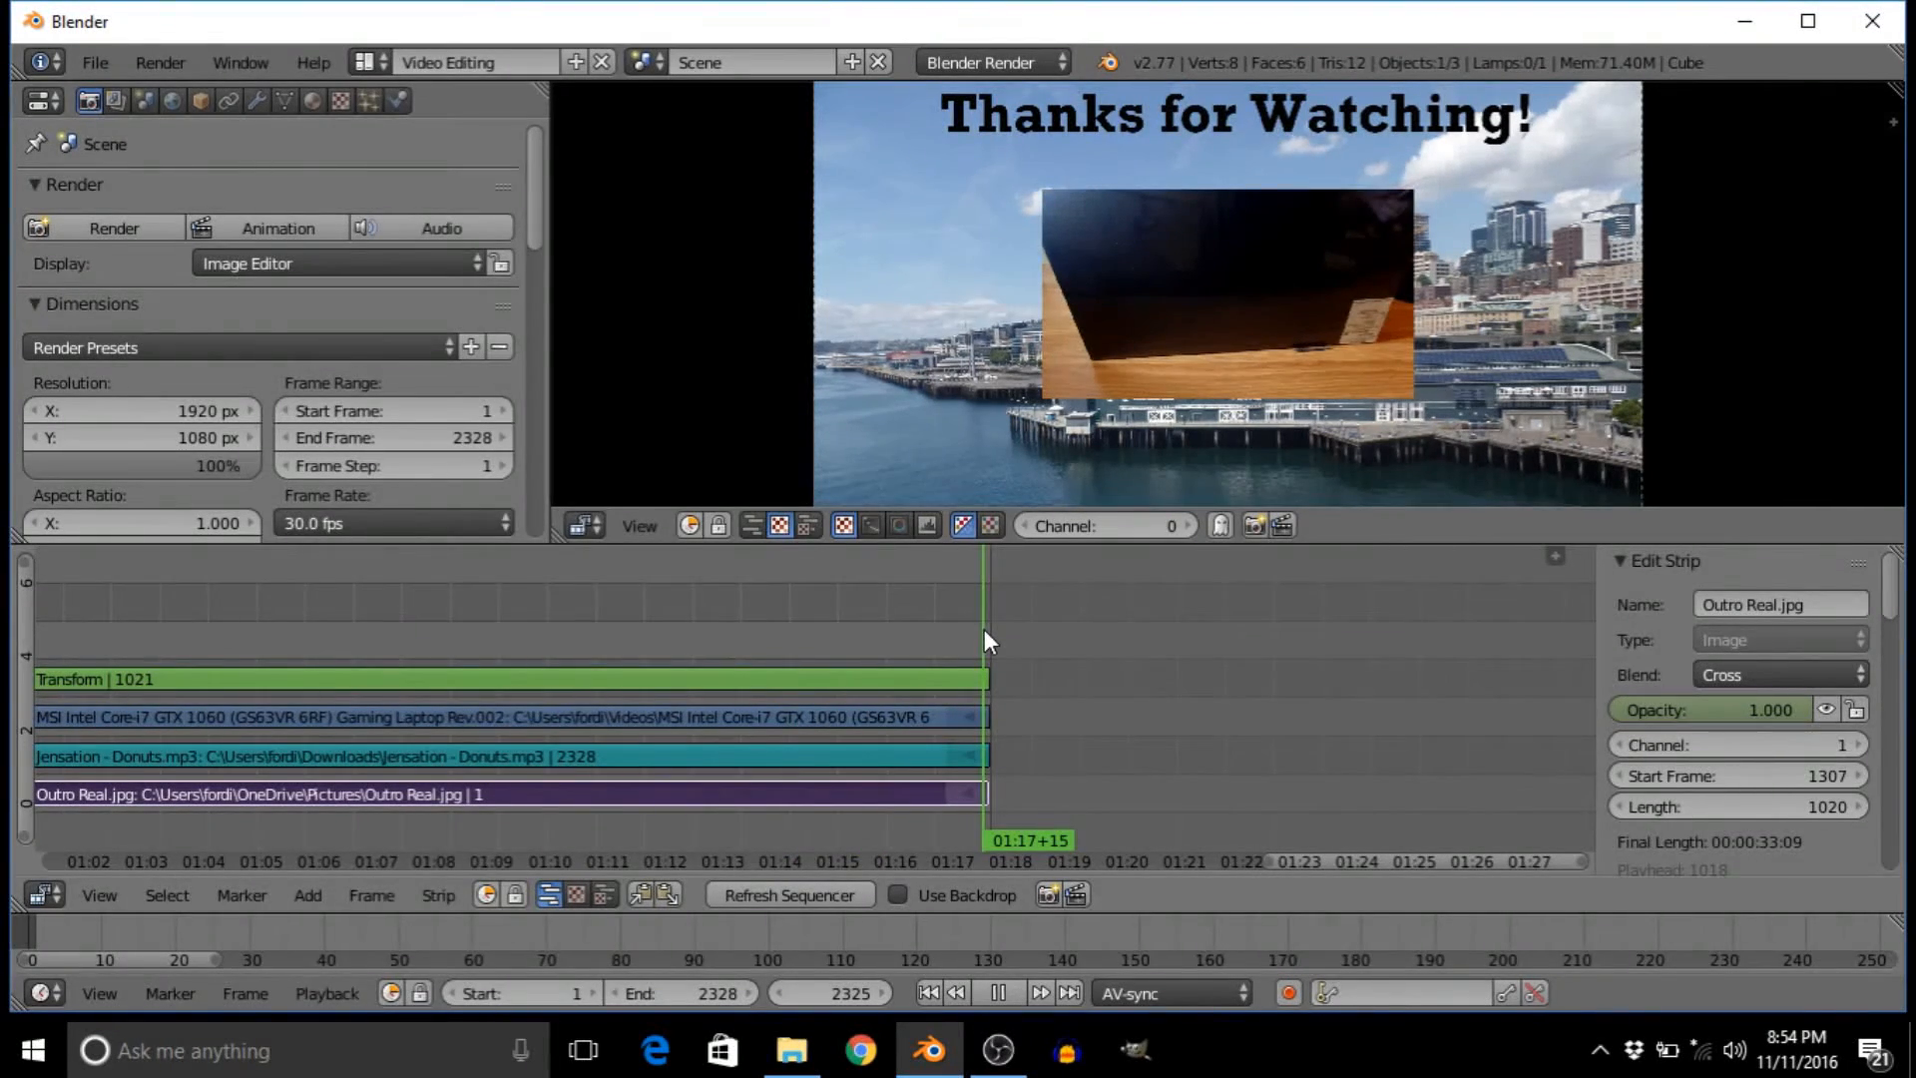
left_click_drag(984, 629, 987, 629)
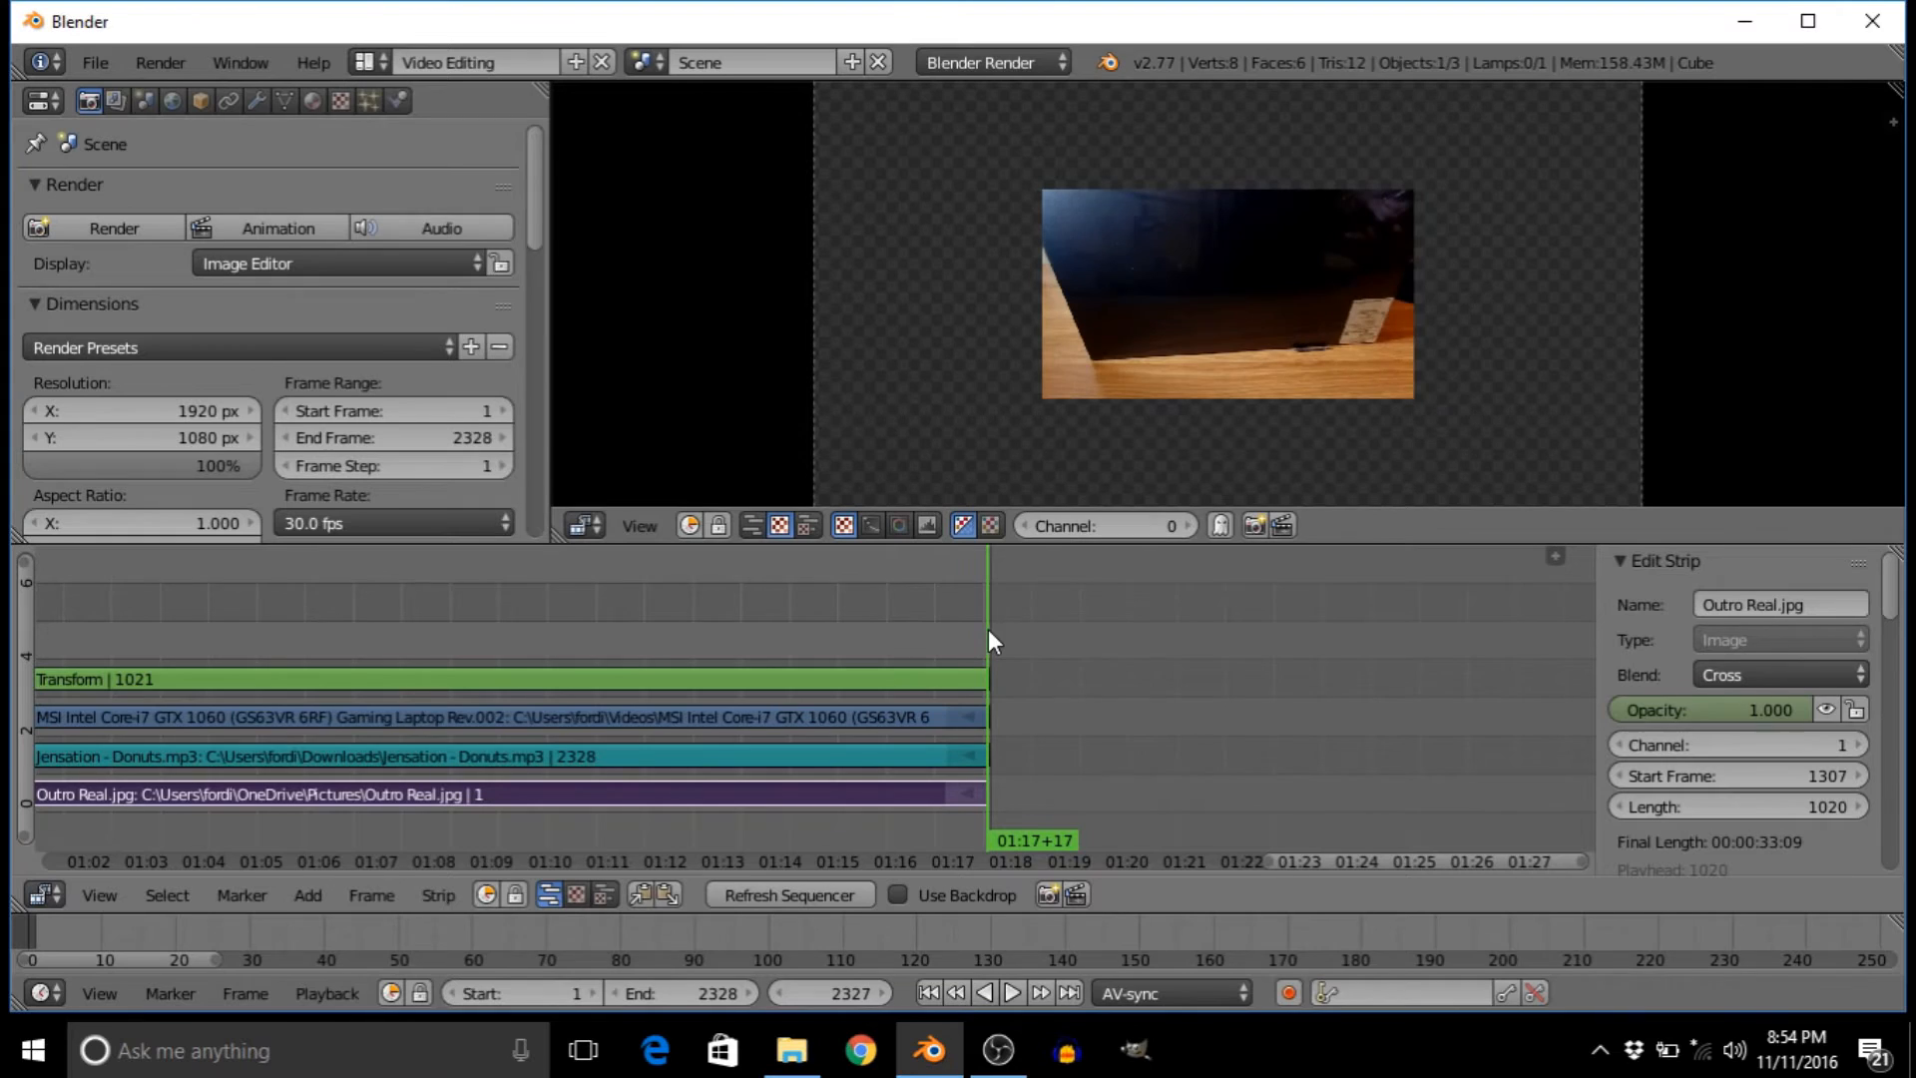
left_click(1755, 710)
key("BackSpace")
type("0")
key("Return")
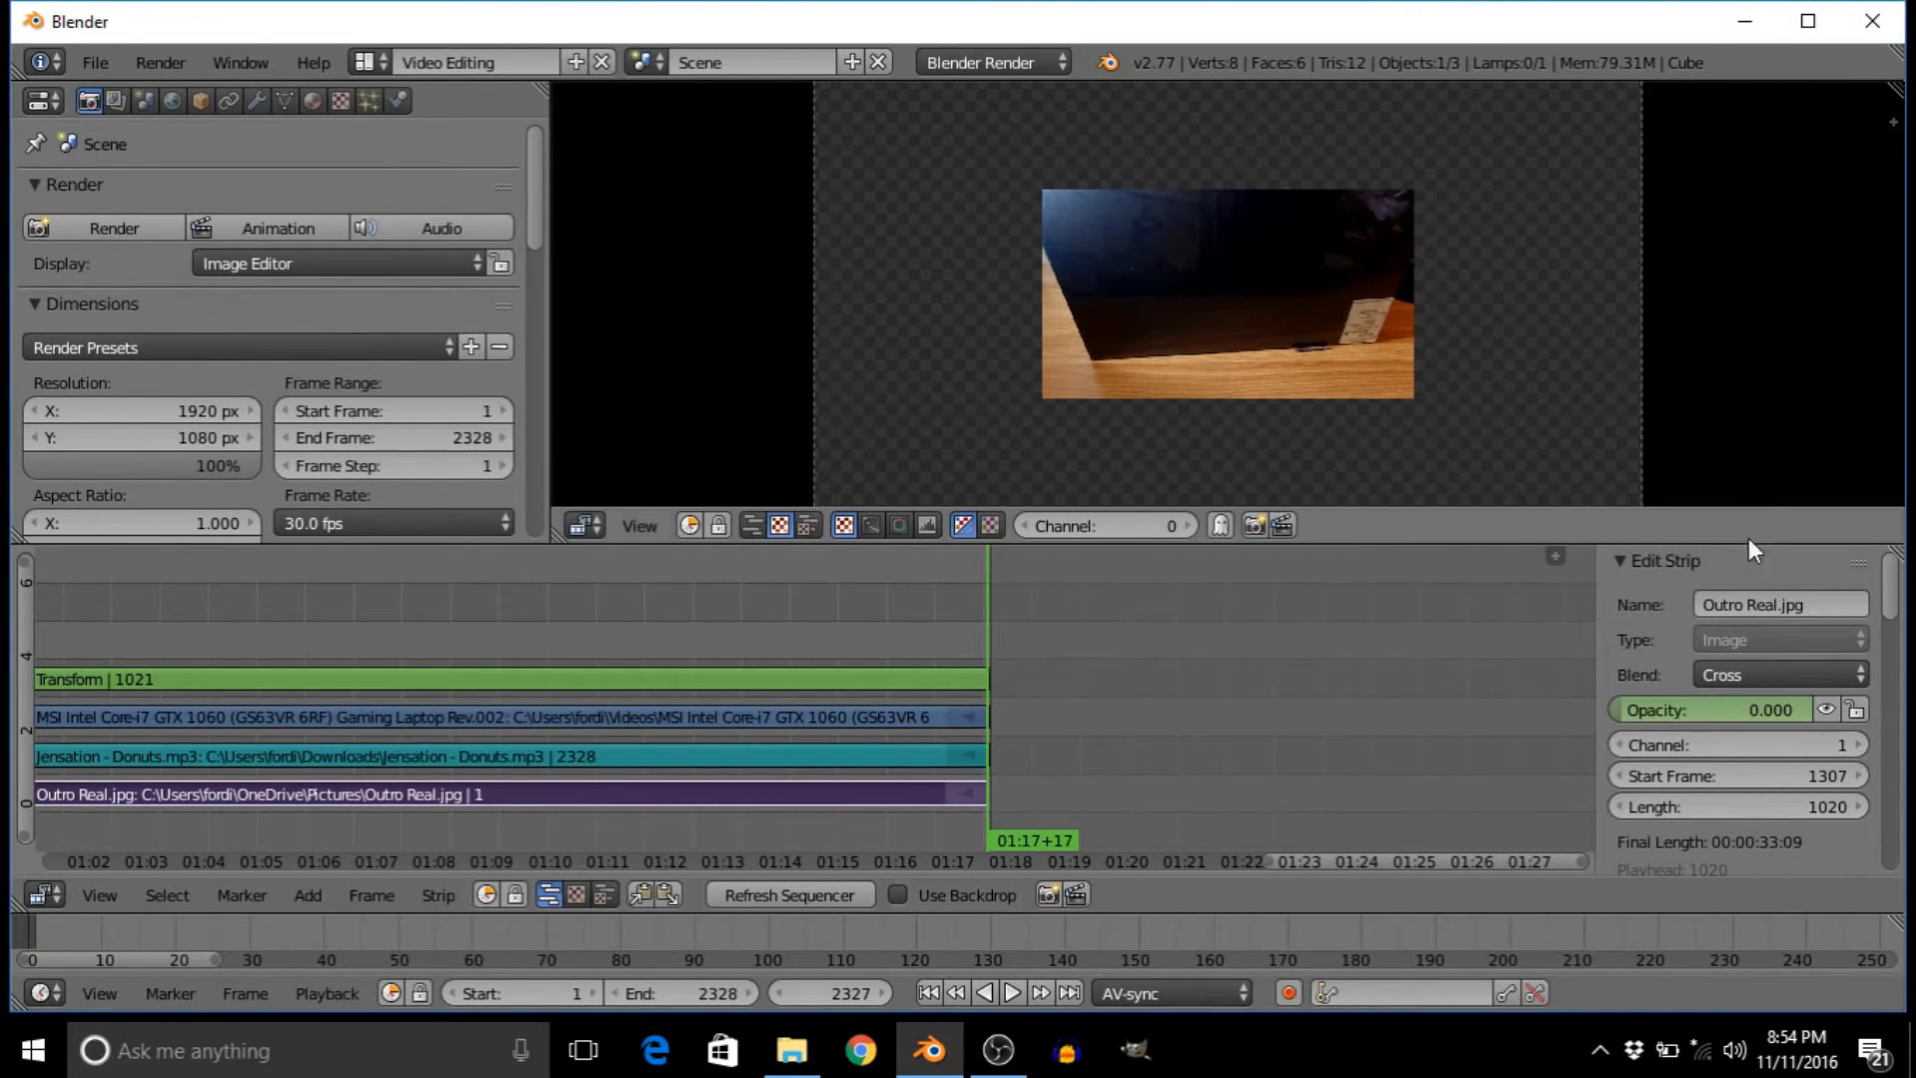
right_click(1712, 711)
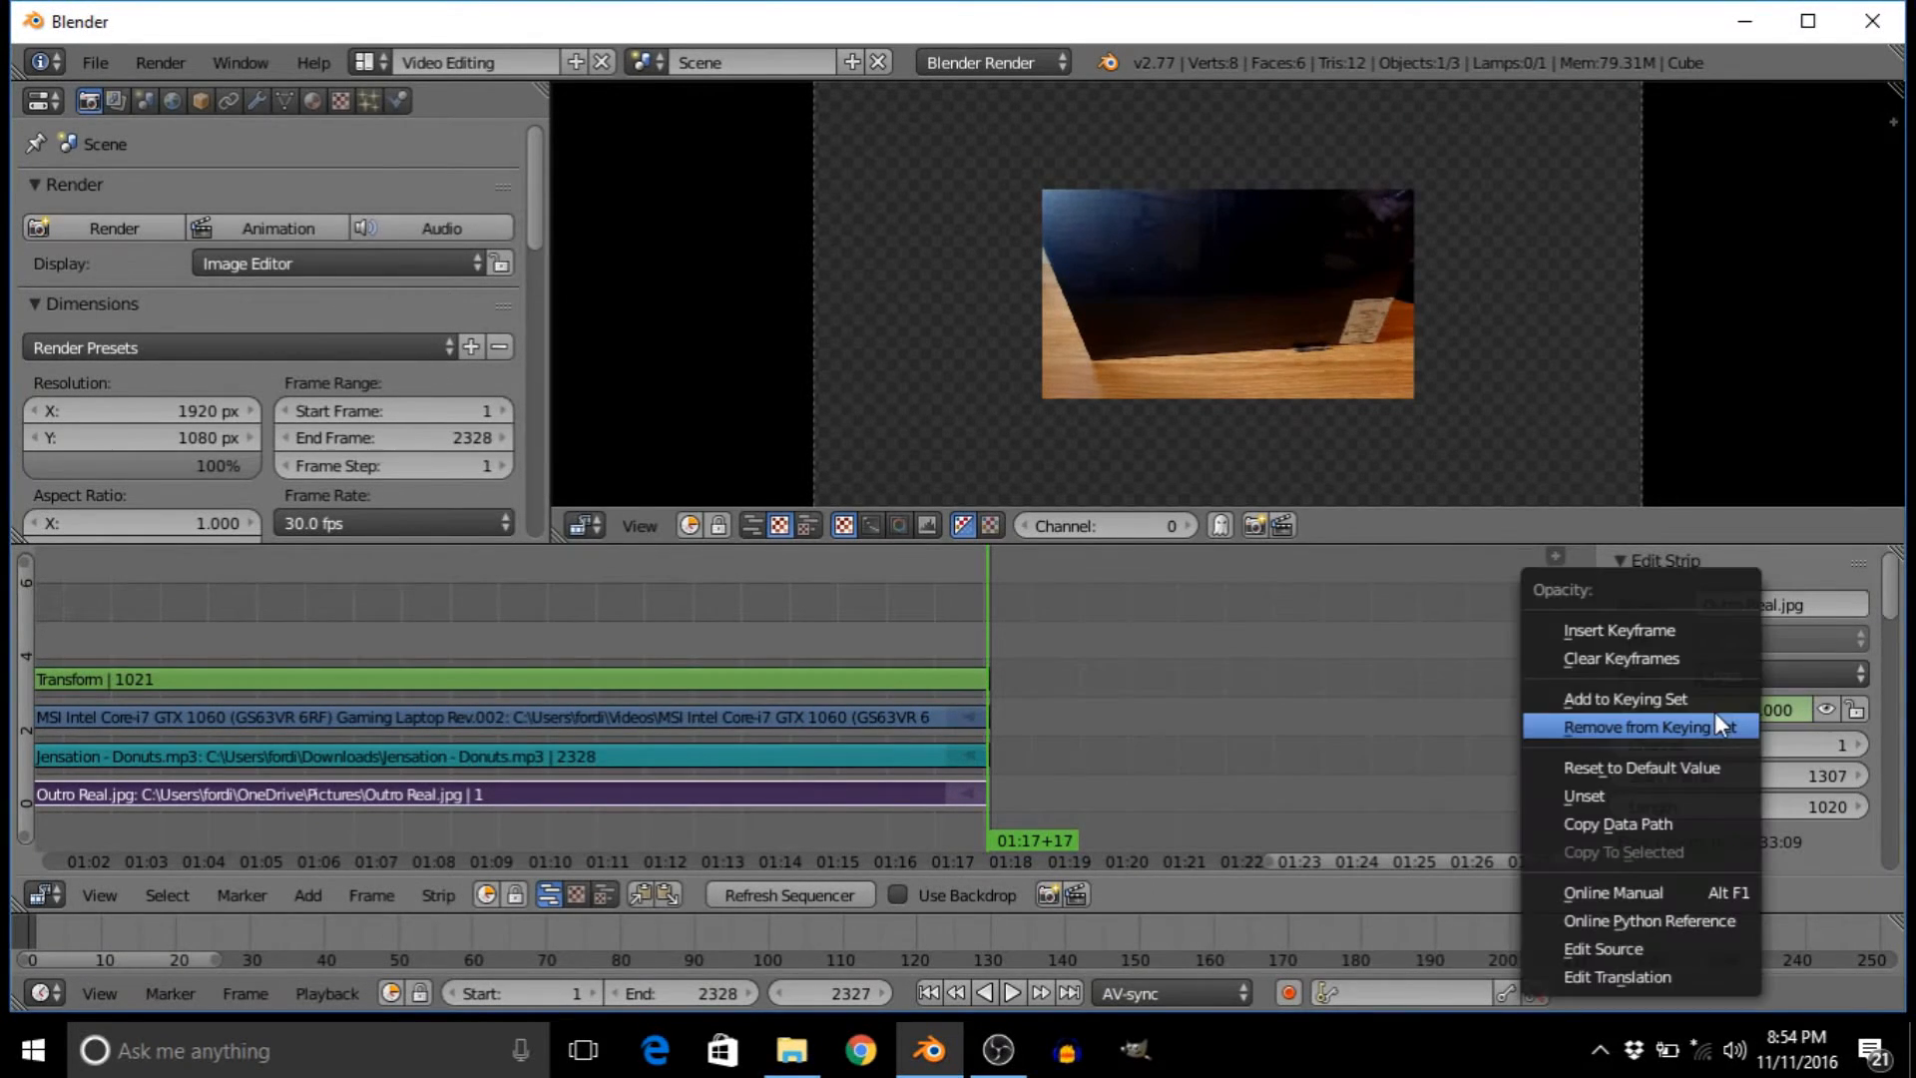
left_click(1693, 635)
- Play and scrub through the end of the outro to check the image's opacity fade
scroll(1088, 696, "up", 11)
middle_click_drag(1088, 696, 761, 861)
scroll(762, 861, "up", 9)
left_click(705, 822)
key("alt+a")
left_click_drag(734, 828, 97, 796)
scroll(500, 711, "down", 5)
- Insert a keyframe for the Transform strip's opacity of 1.000 at frame 2200
left_click(610, 716)
scroll(327, 663, "down", 3)
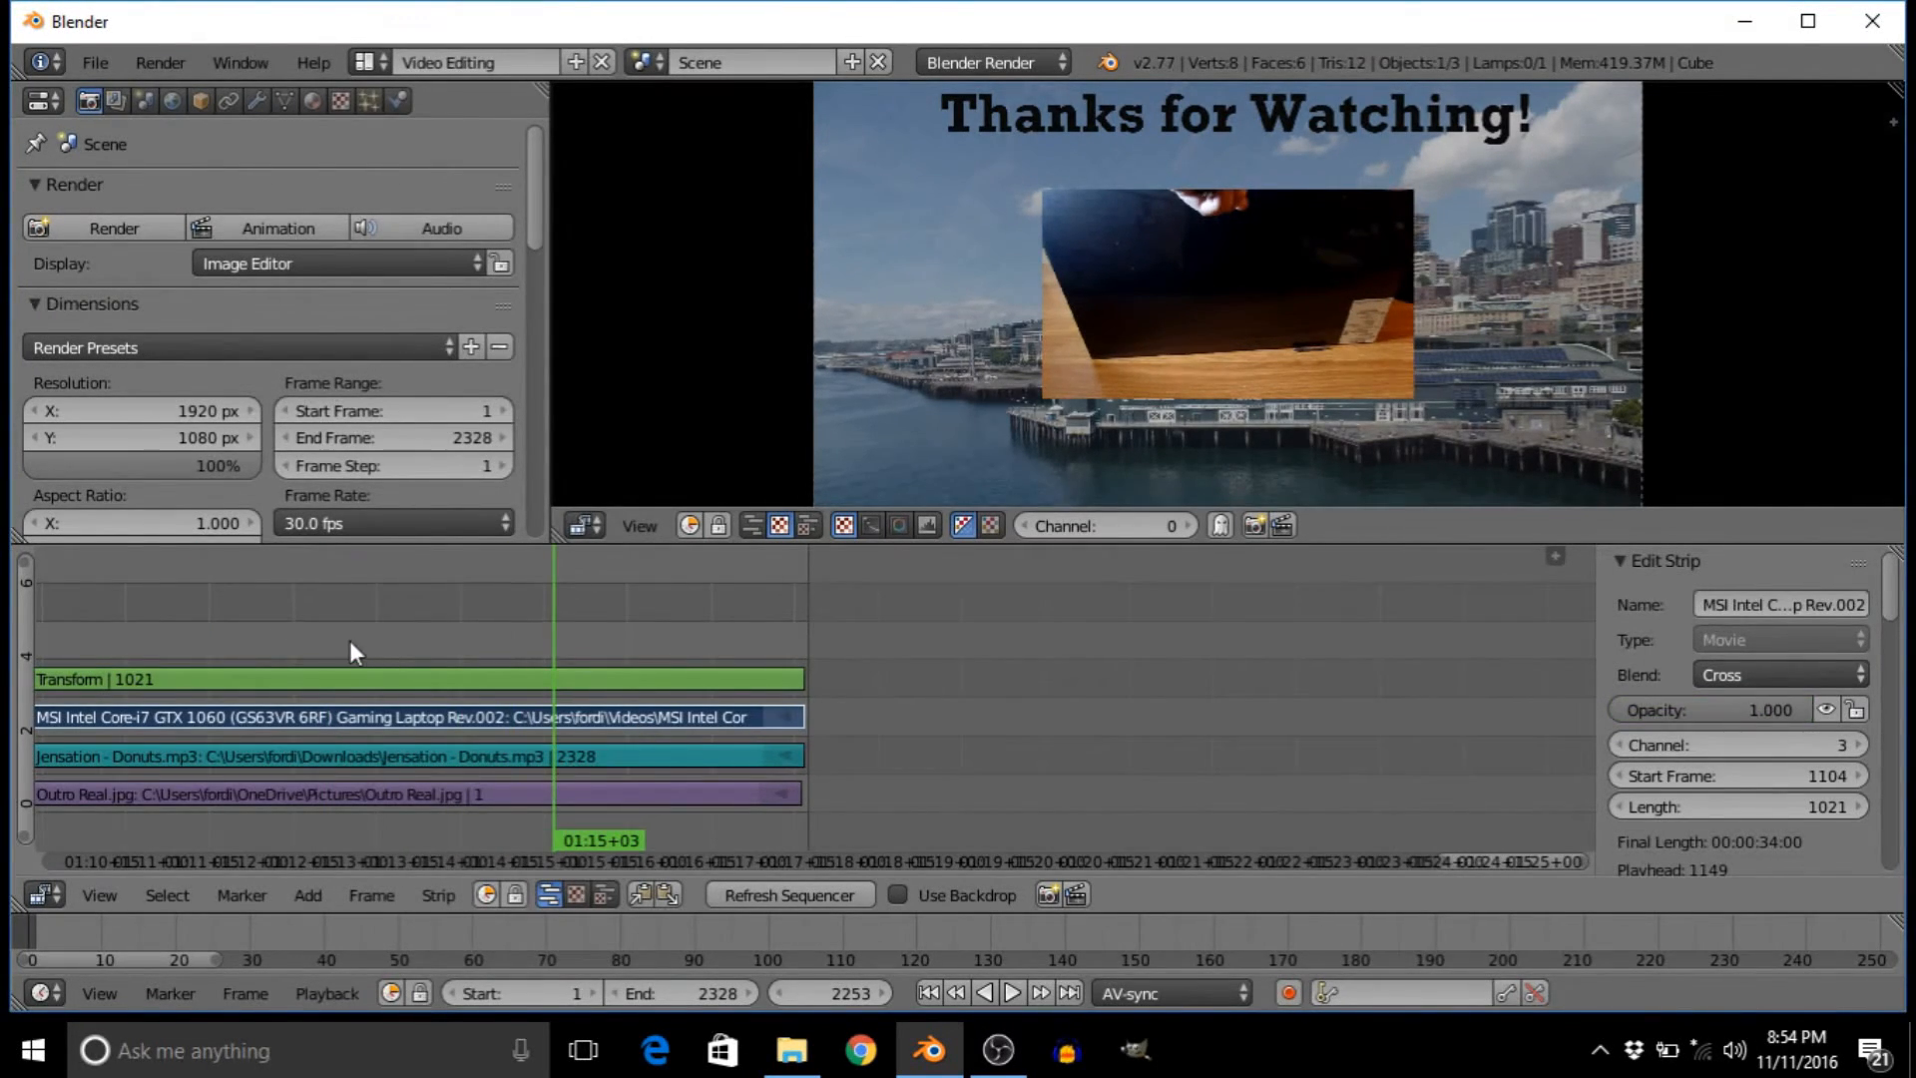
left_click(377, 645)
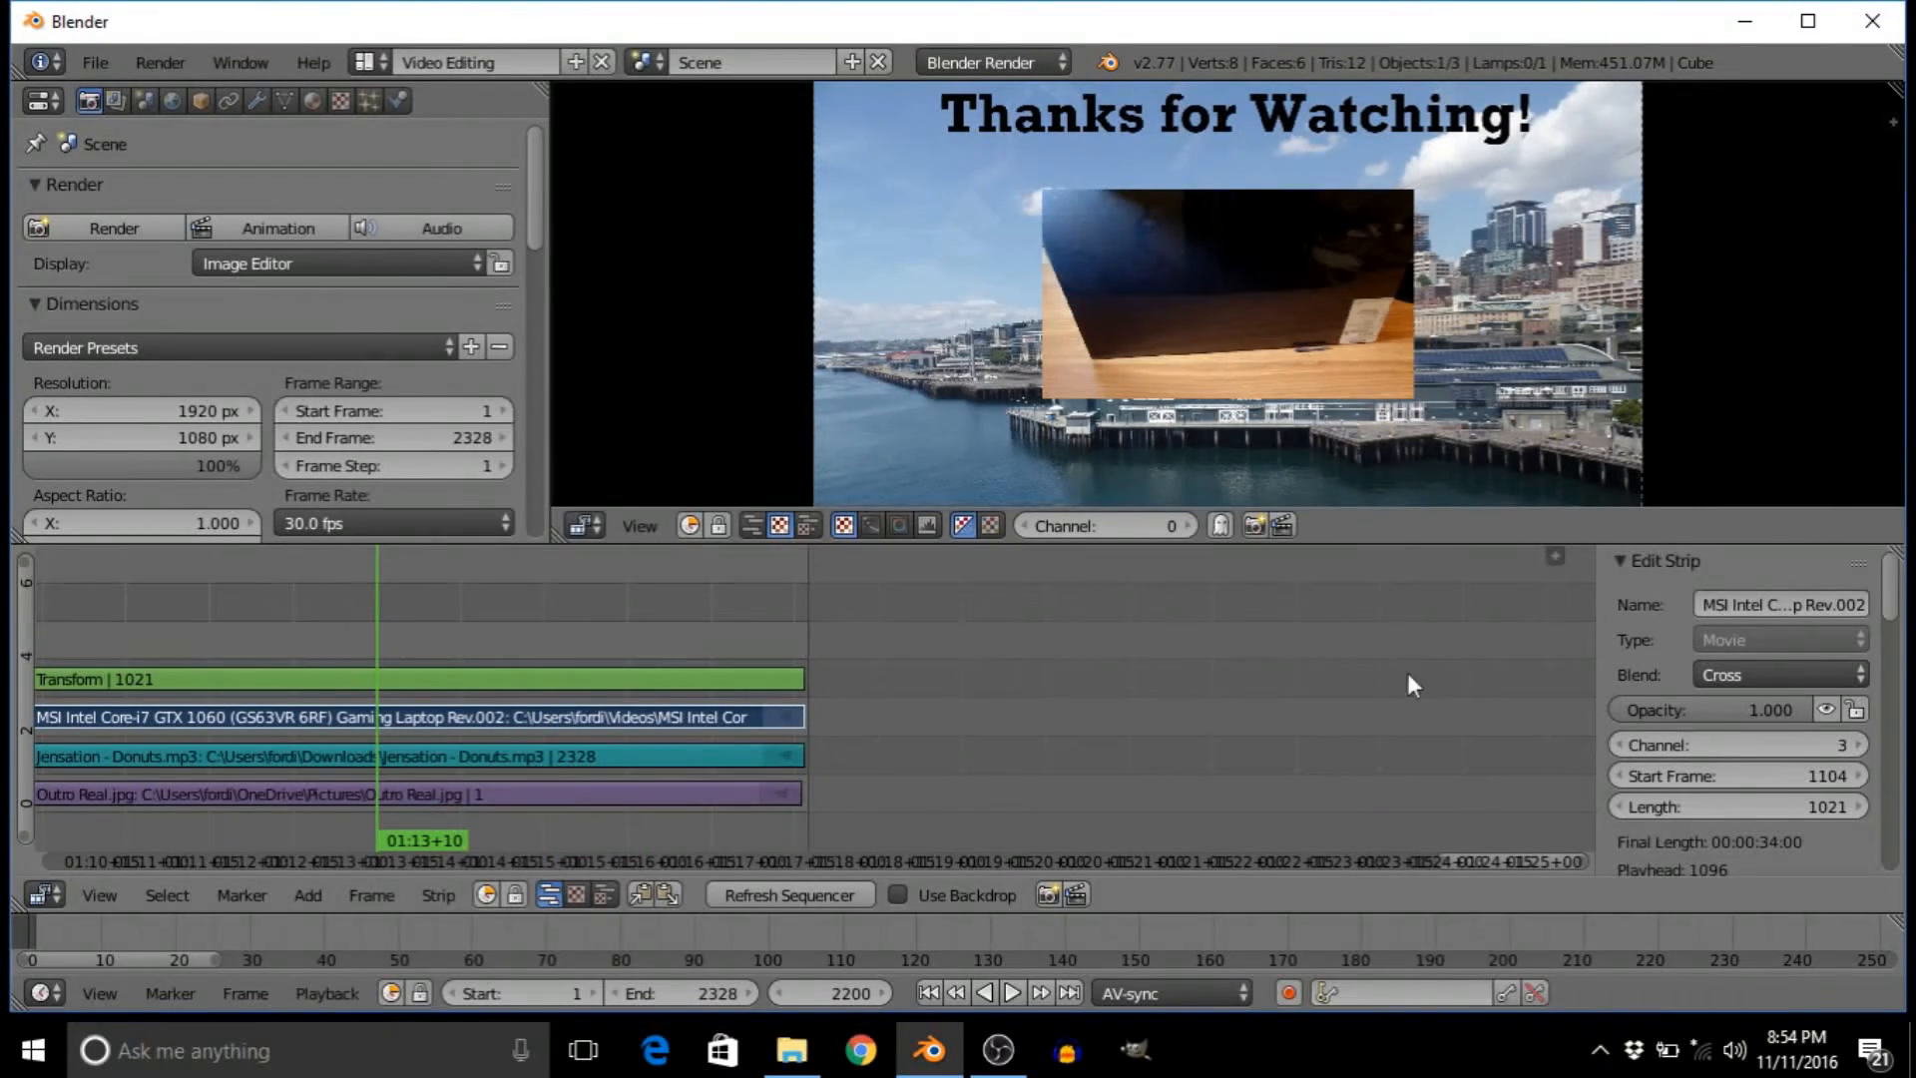
left_click(373, 680)
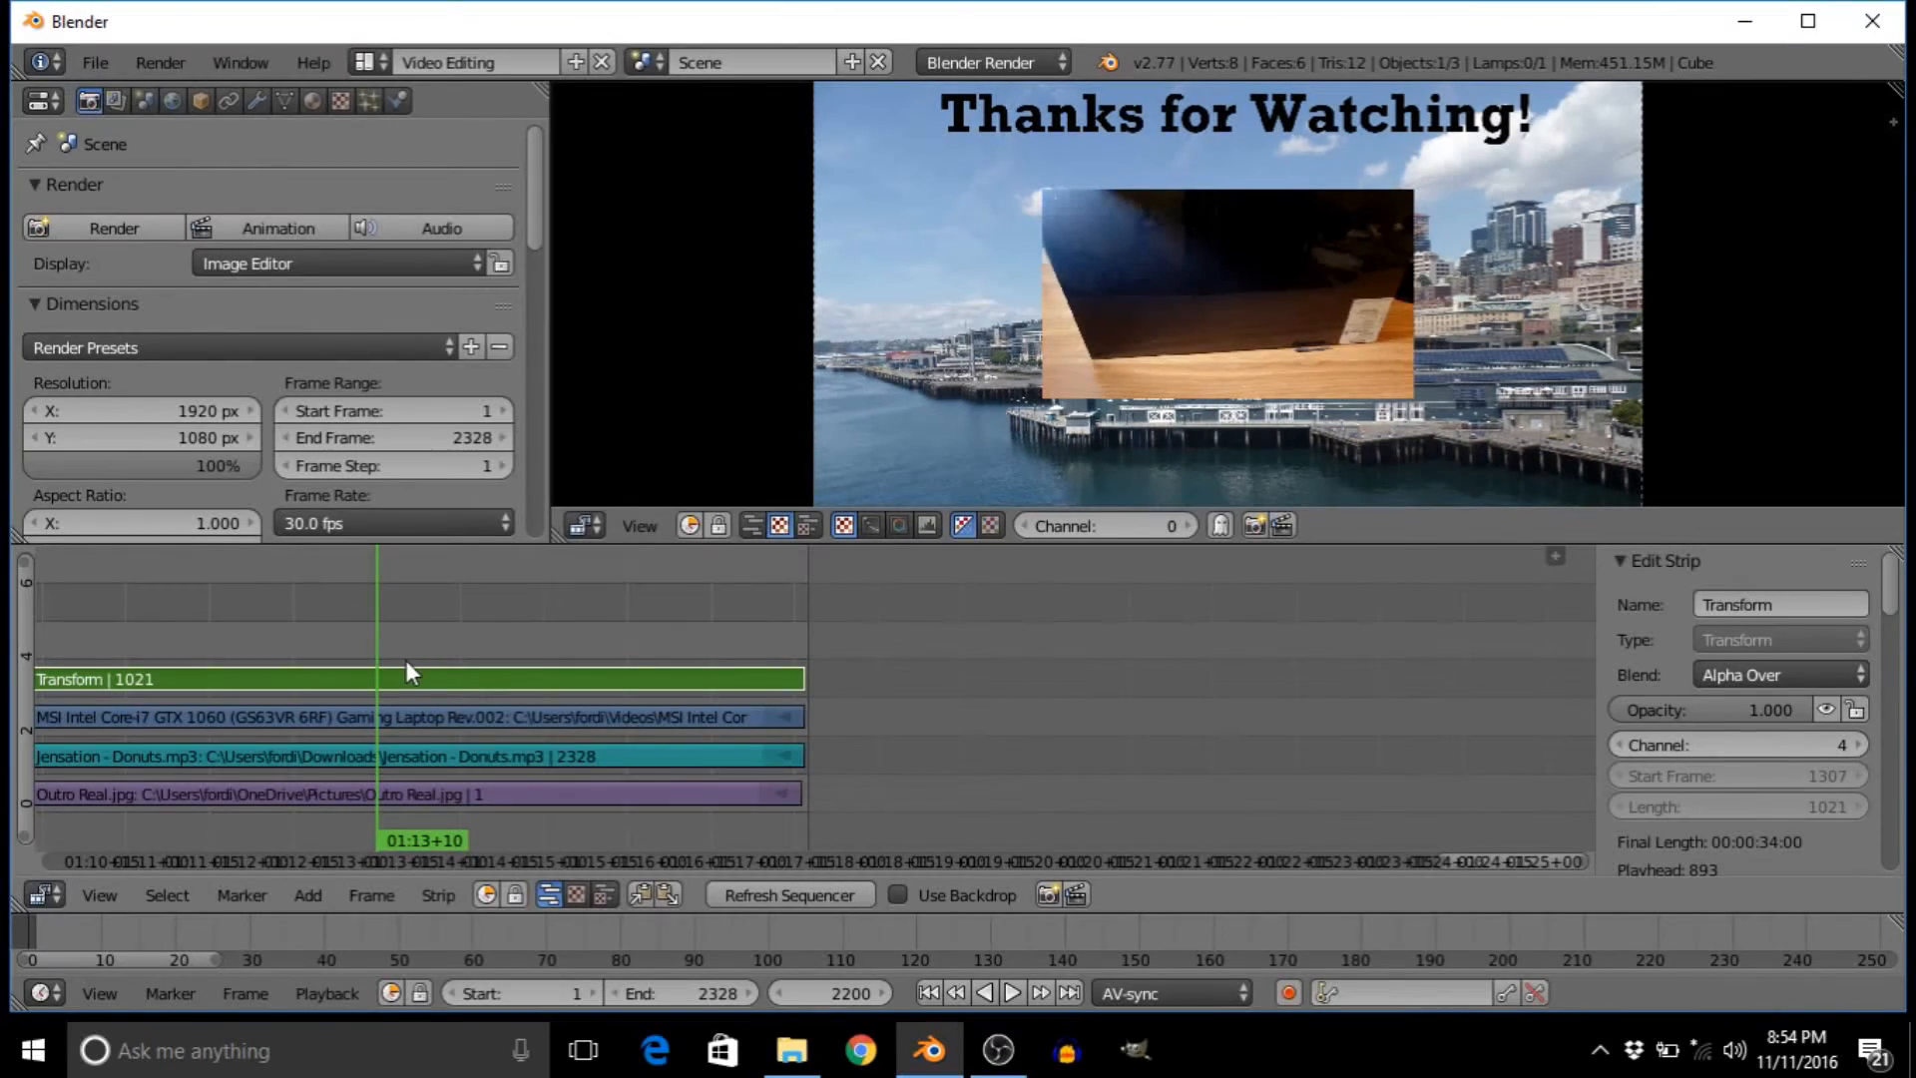
left_click(437, 720)
left_click(463, 677)
right_click(1749, 710)
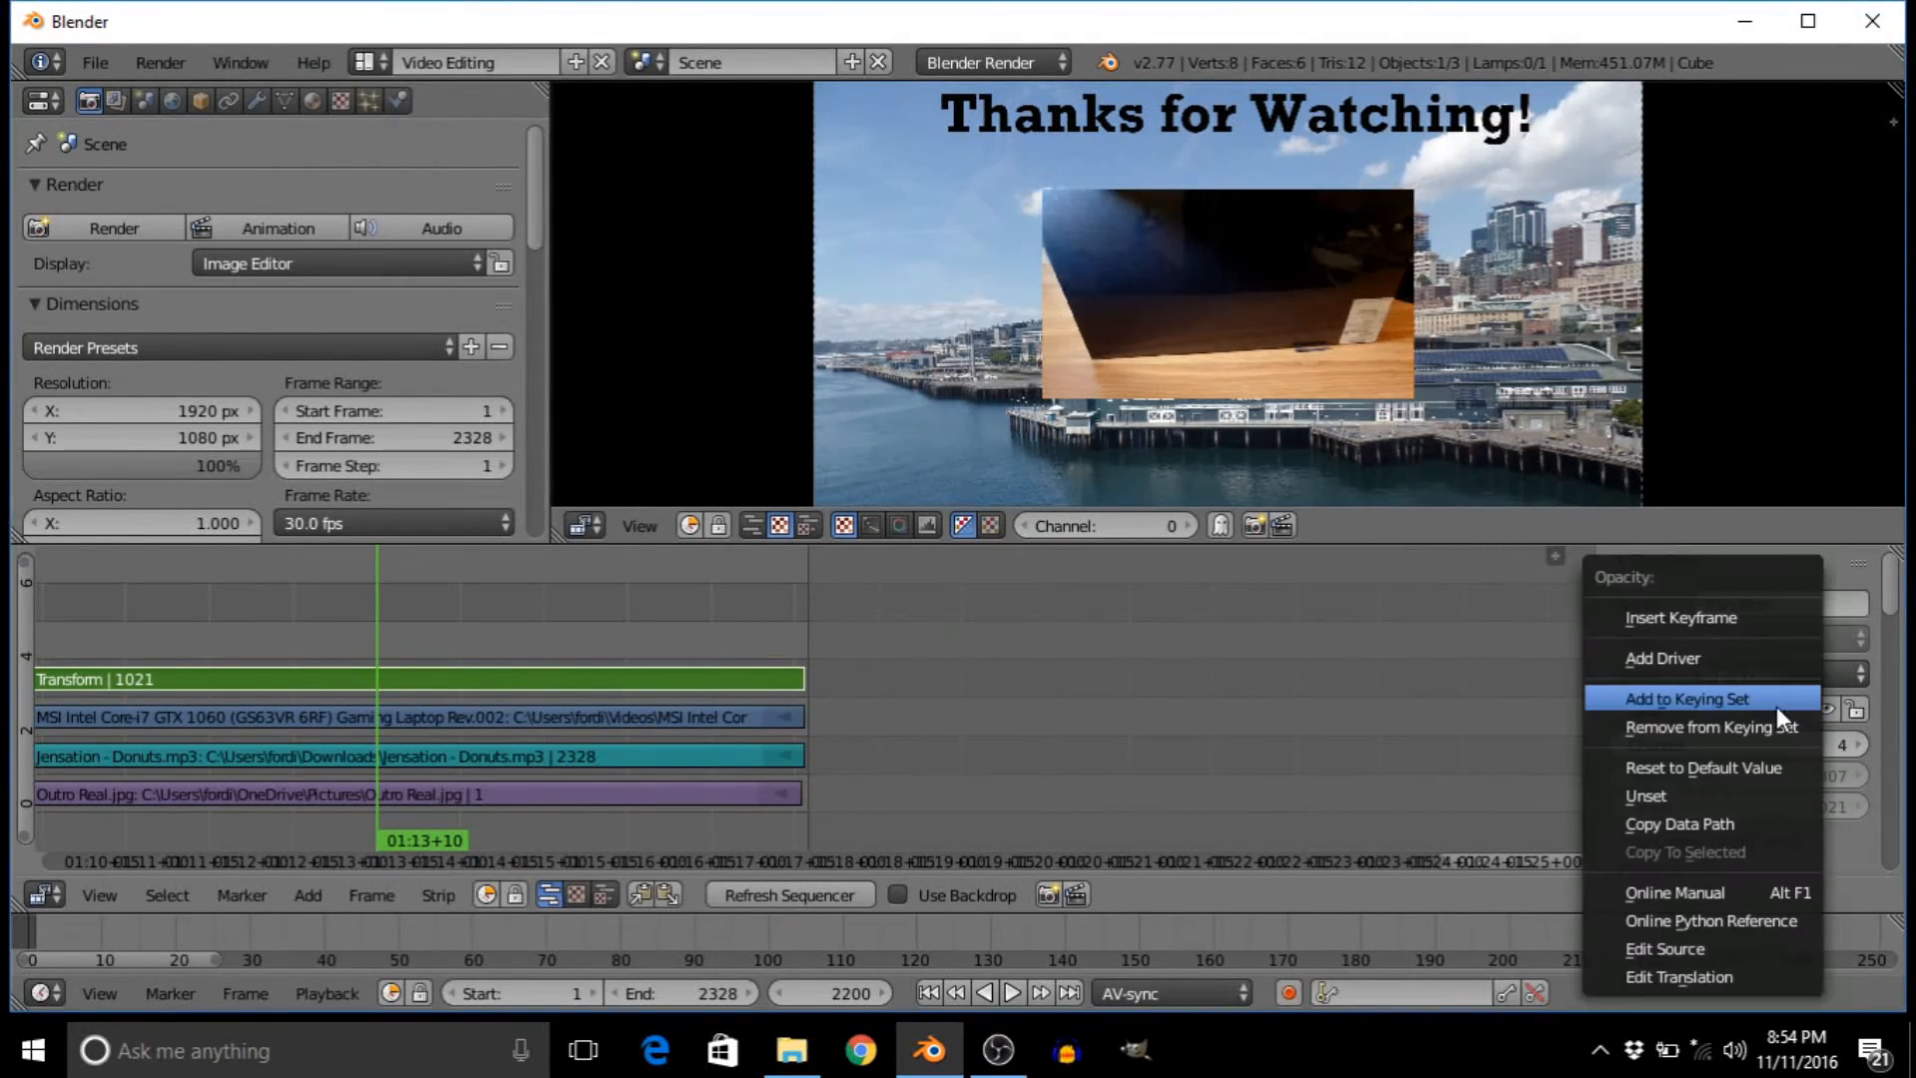
left_click(1769, 618)
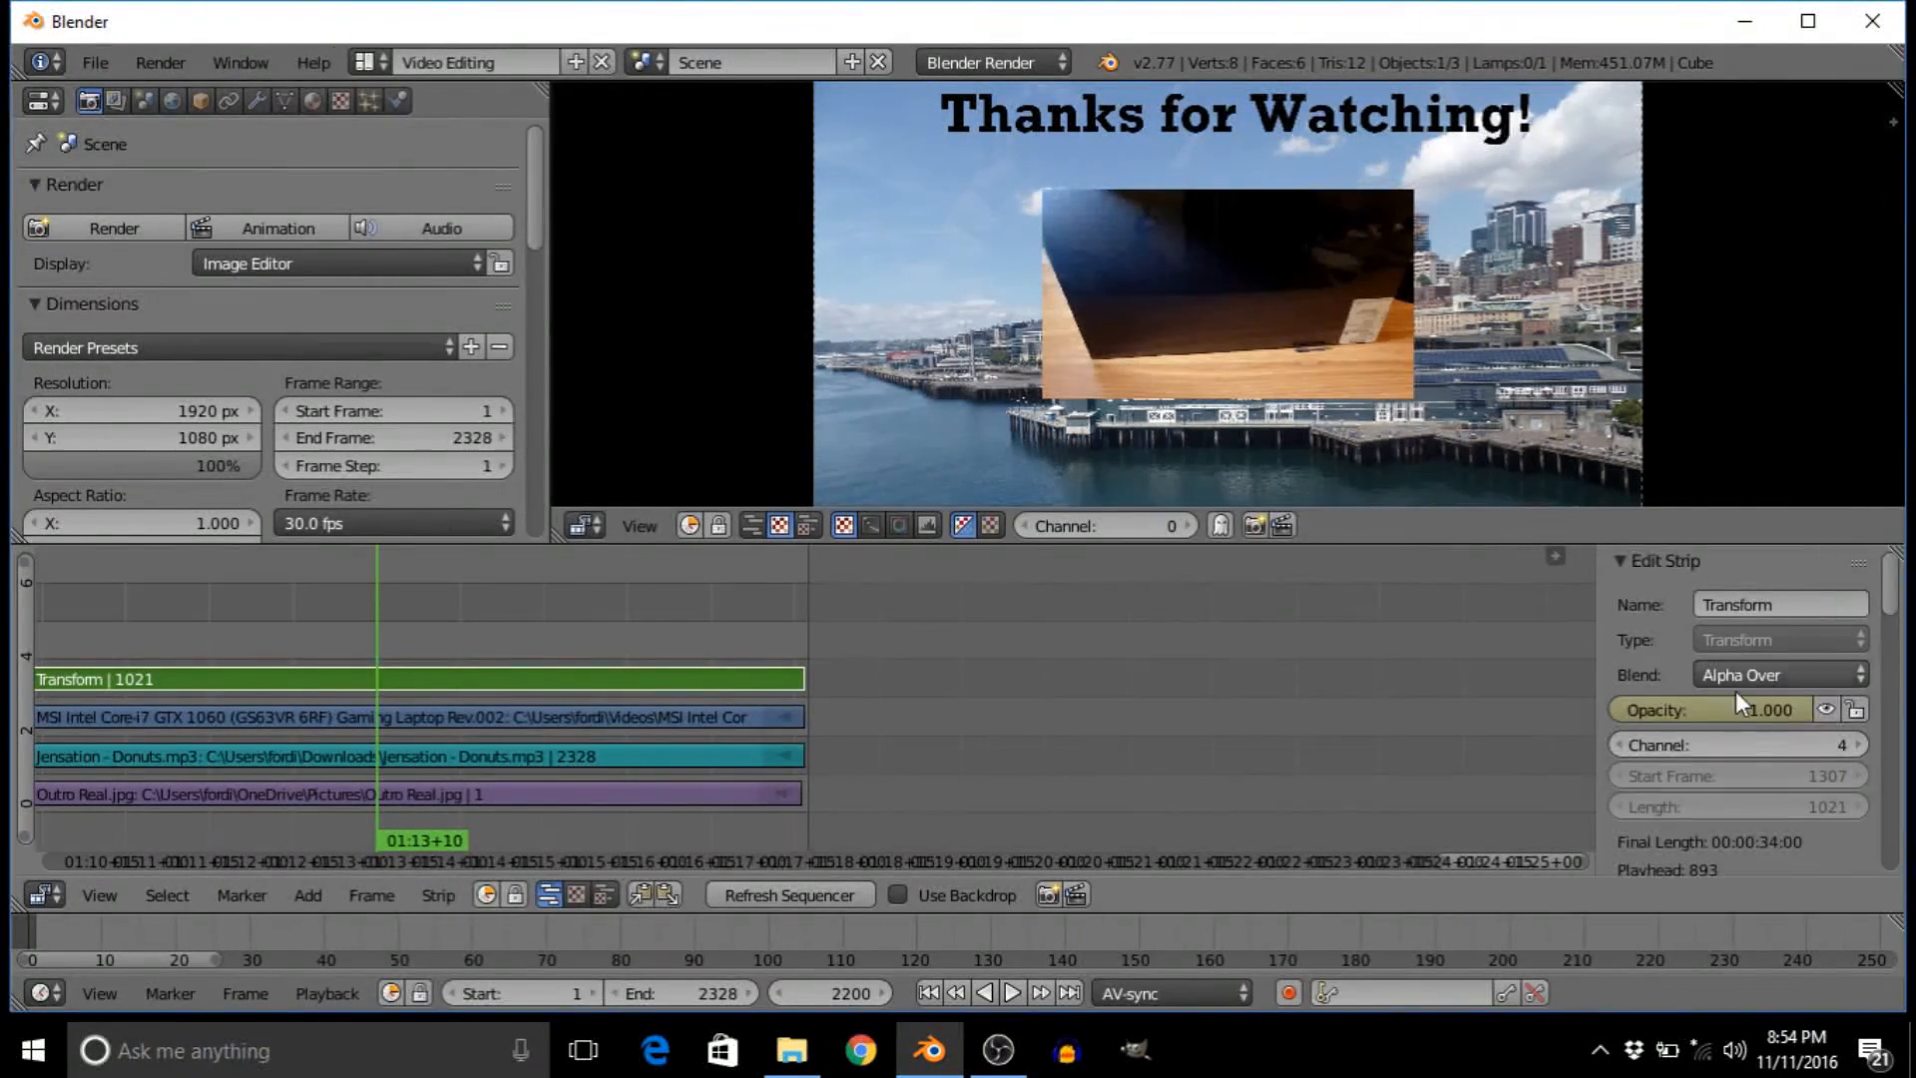
- Set the Transform strip's opacity to 0 at frame 2327 and insert a keyframe for it
left_click_drag(793, 628, 802, 629)
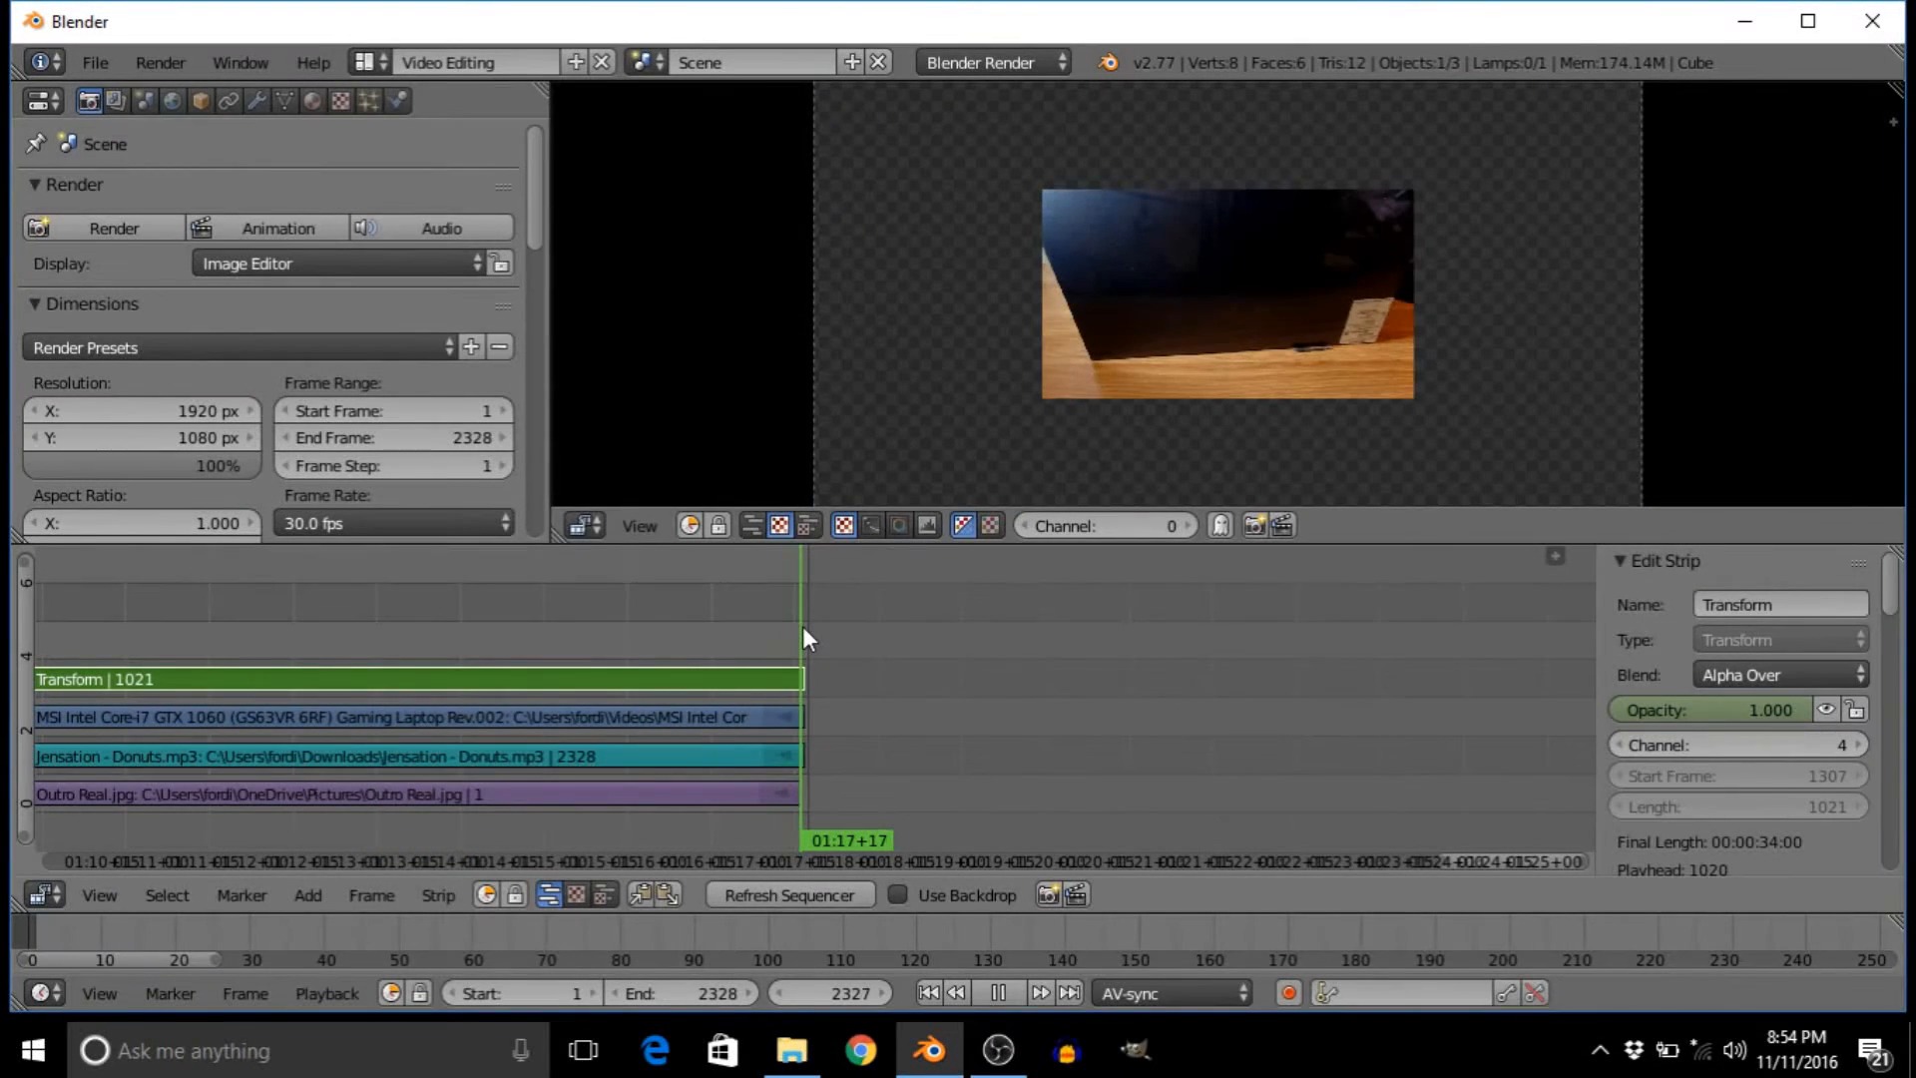
left_click(1714, 704)
type("0")
key("Return")
right_click(1699, 711)
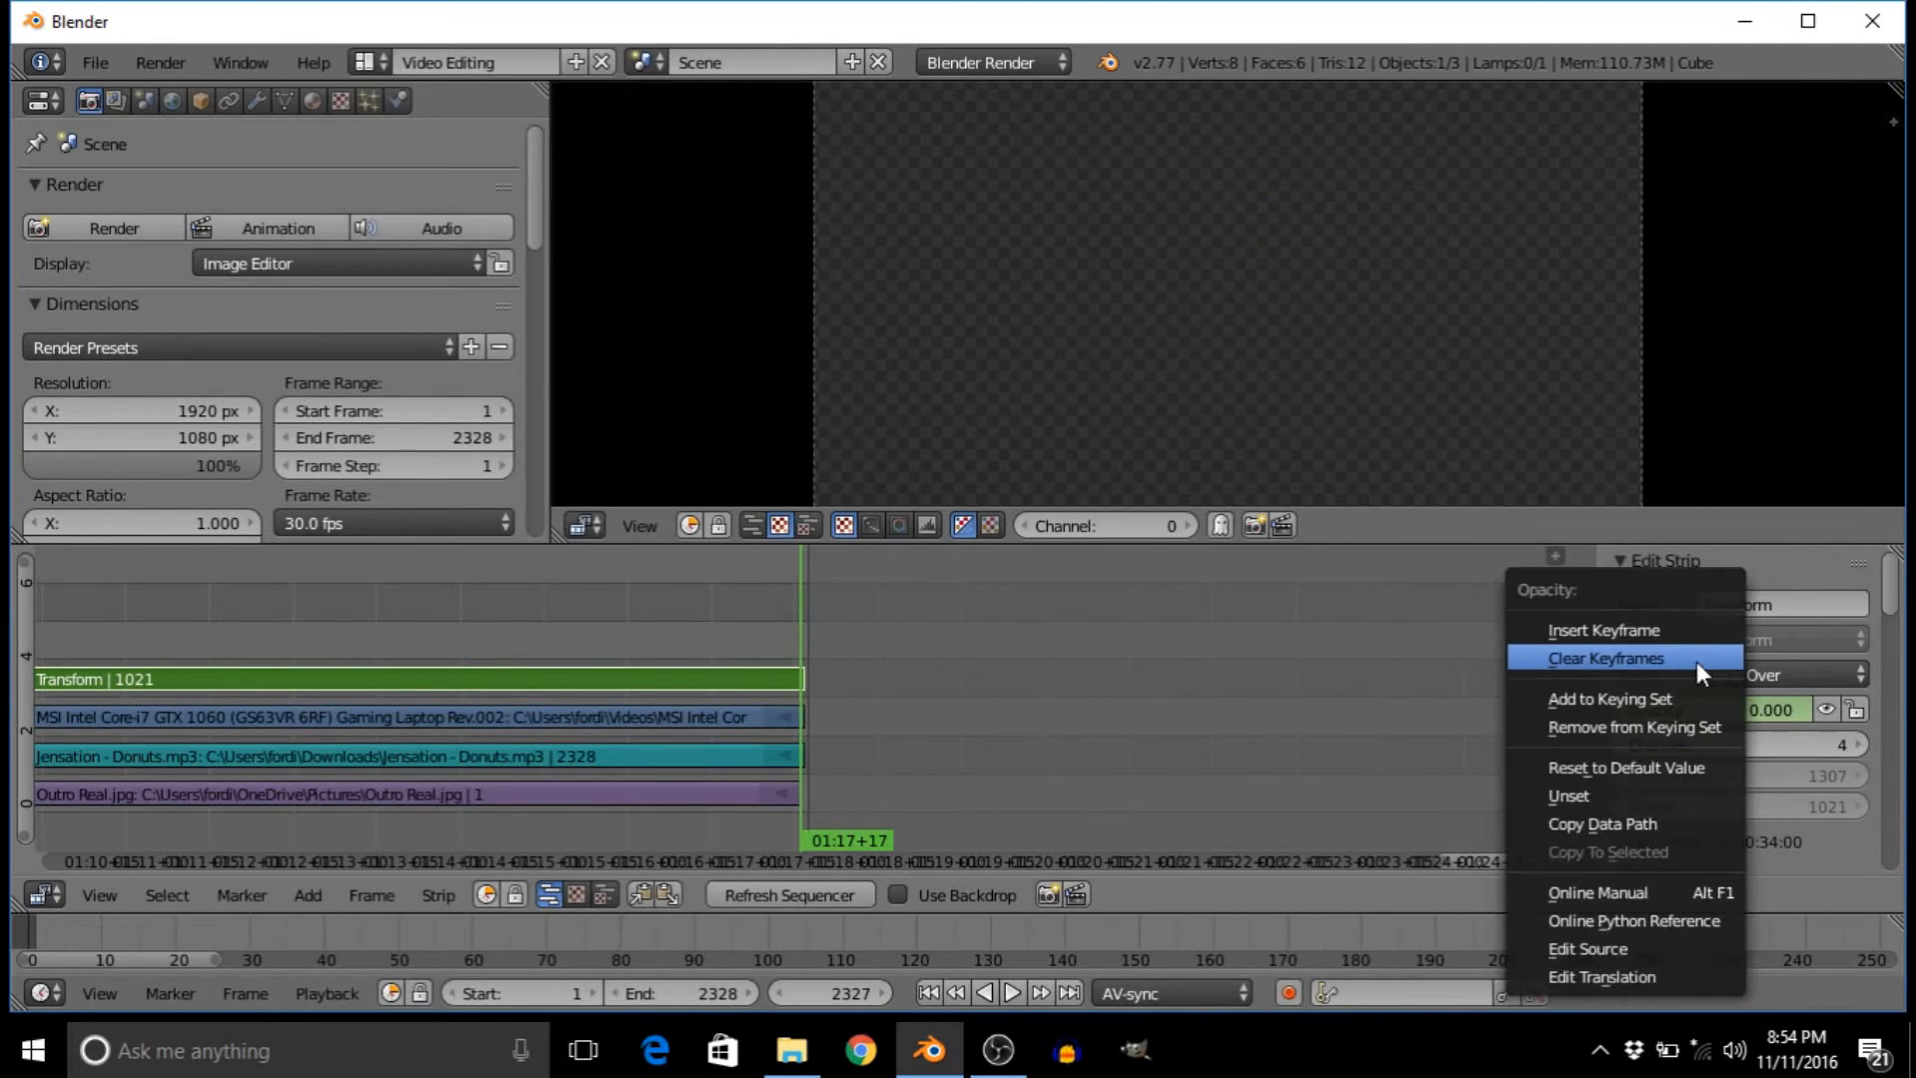
left_click(1687, 637)
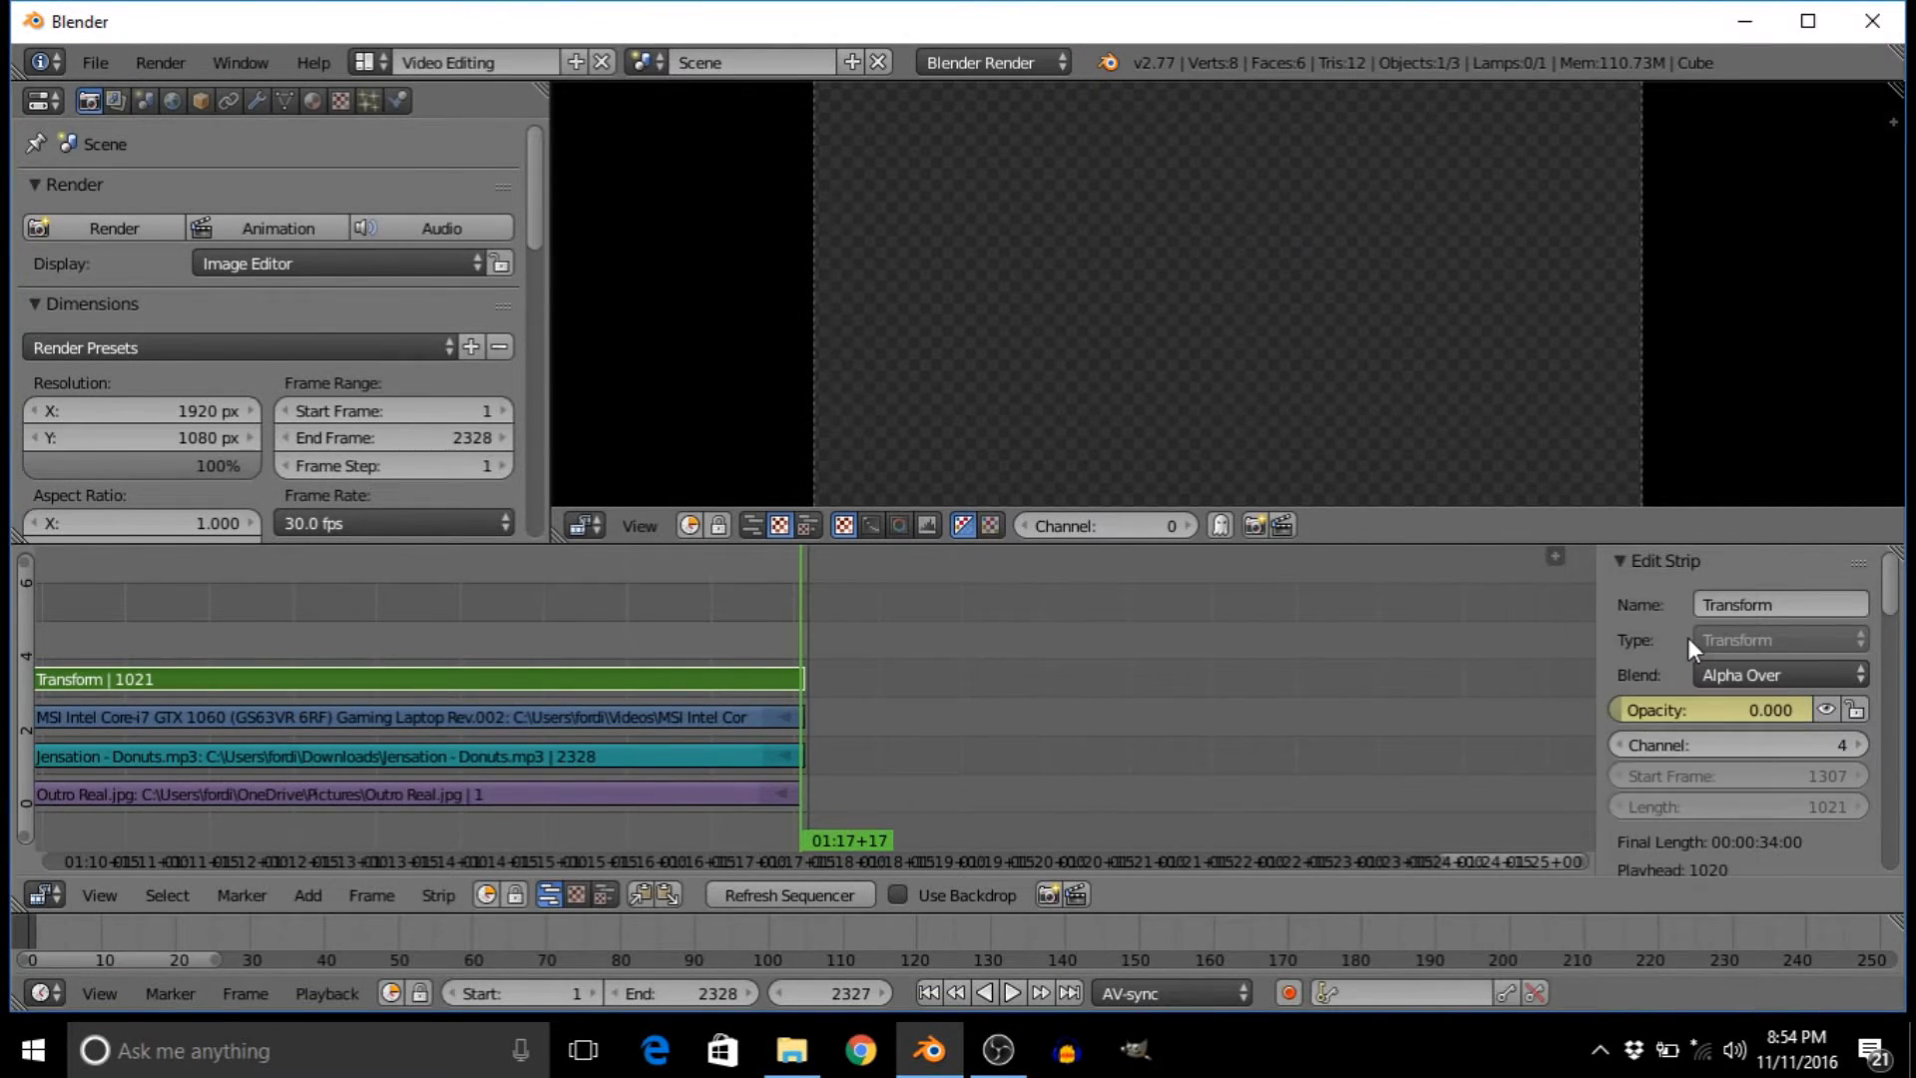
- Scrub and play through the end of the outro to check the fade of the image and preview clip
left_click_drag(752, 614, 549, 625)
key("alt+a")
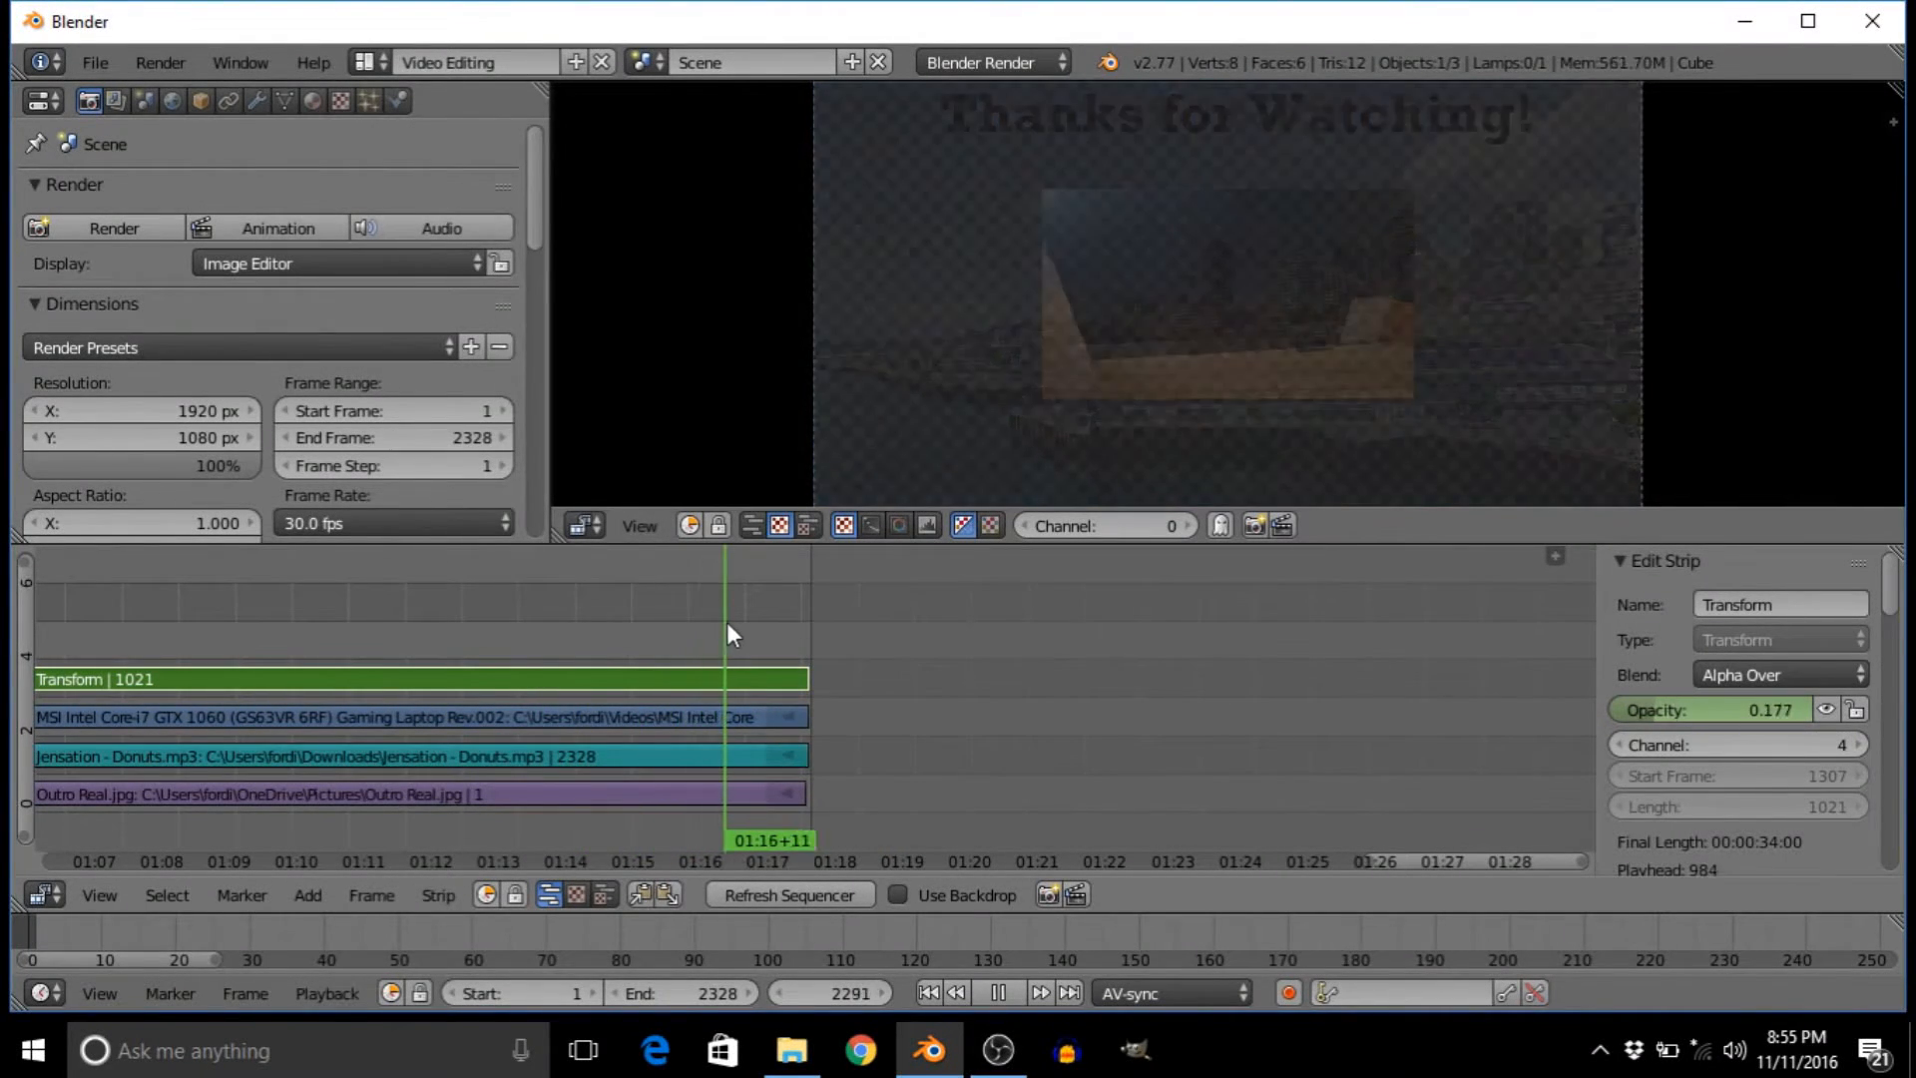
key("alt+a")
- Set the volume of the Jensation - Donuts.mp3 music strip to 0.4
scroll(747, 627, "down", 2)
scroll(646, 630, "down", 5)
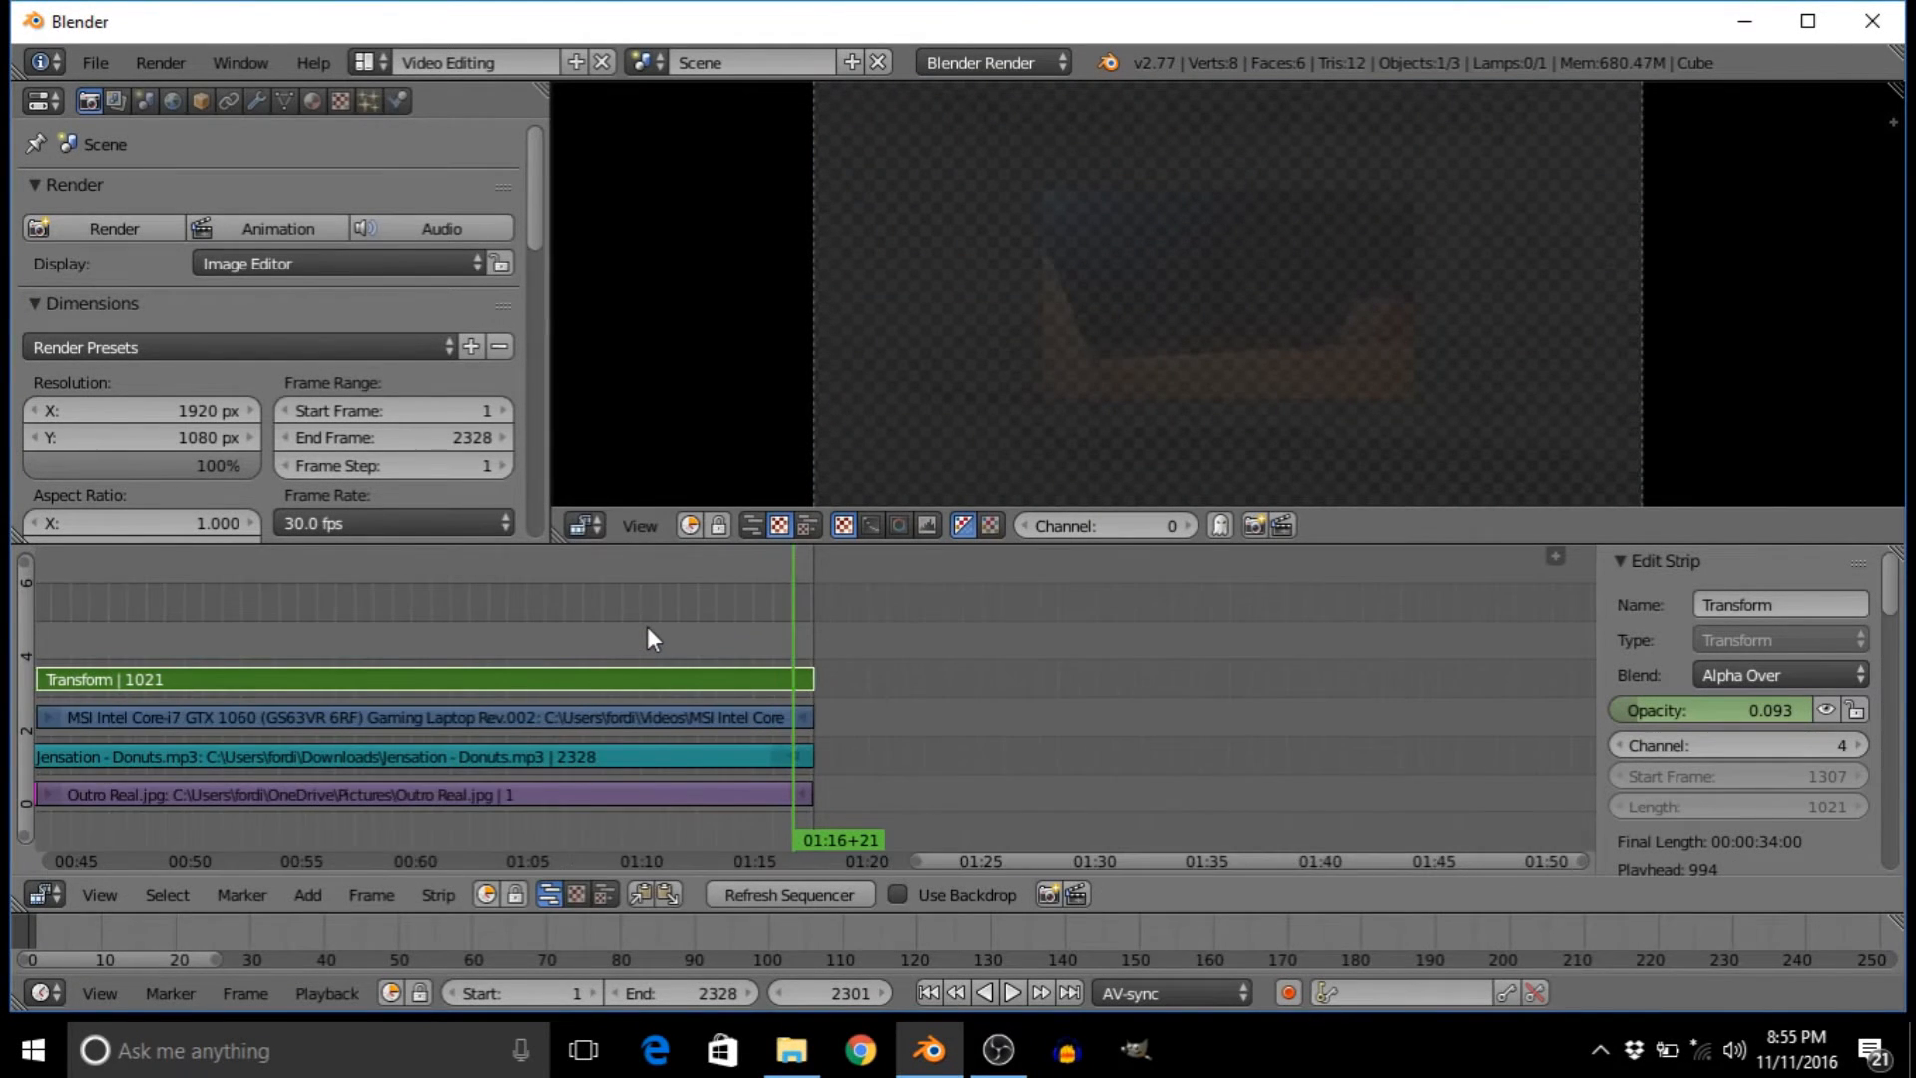
middle_click_drag(625, 631, 878, 603)
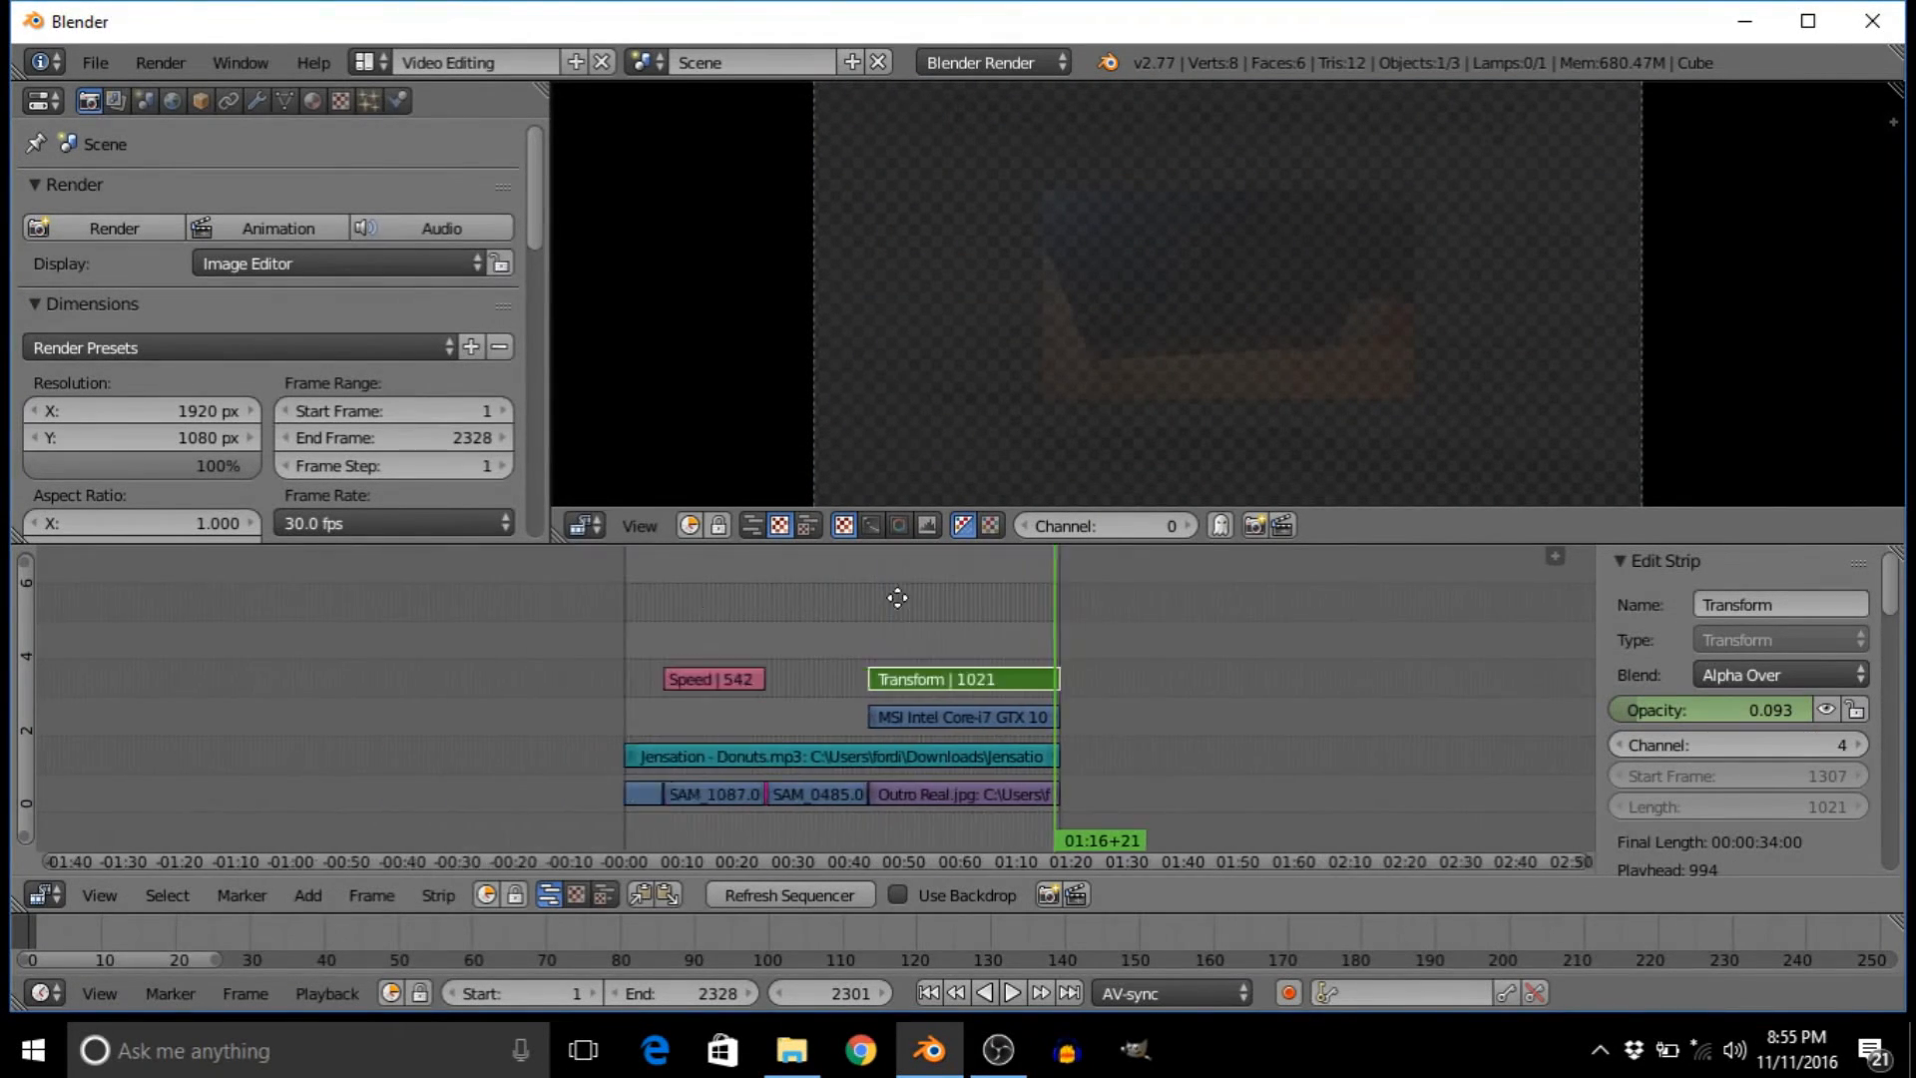
scroll(980, 604, "up", 5)
scroll(1004, 627, "up", 5)
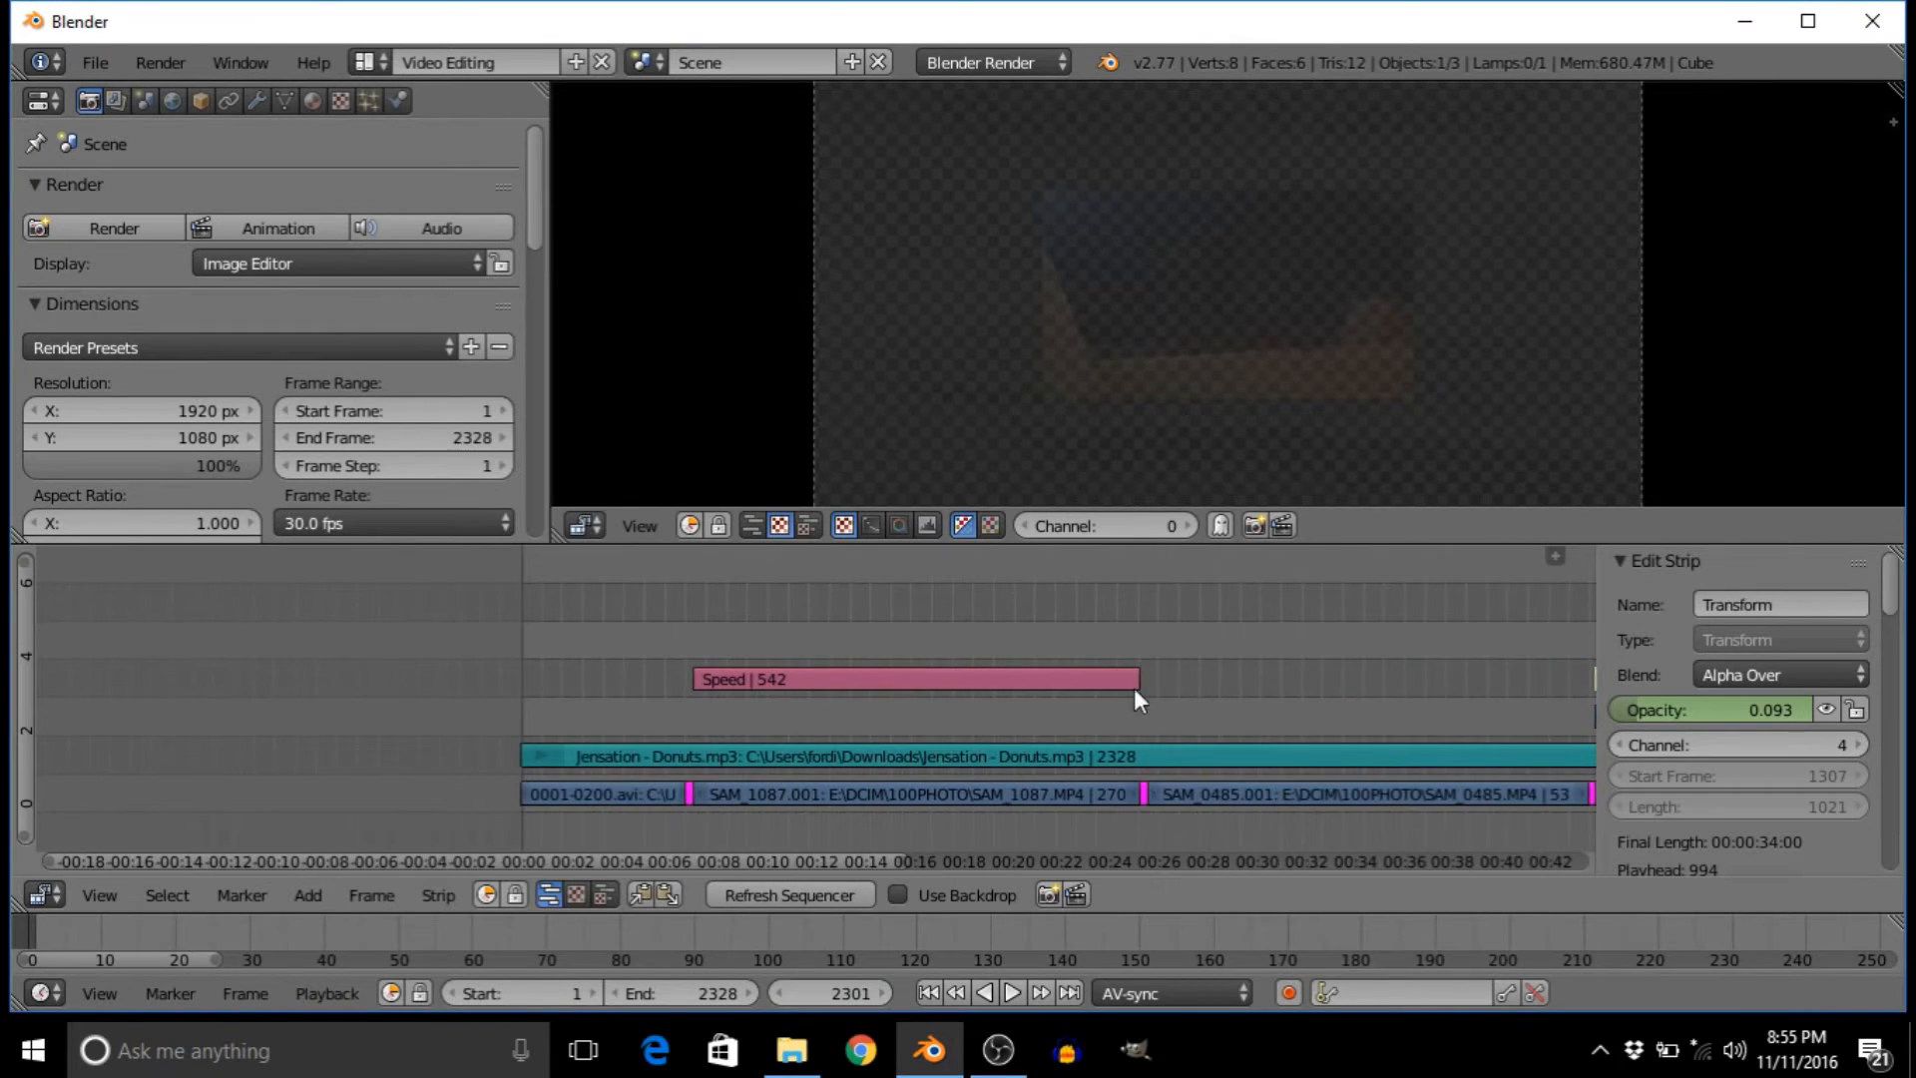
middle_click_drag(436, 674, 1012, 675)
scroll(1012, 678, "up", 3)
scroll(958, 677, "up", 2)
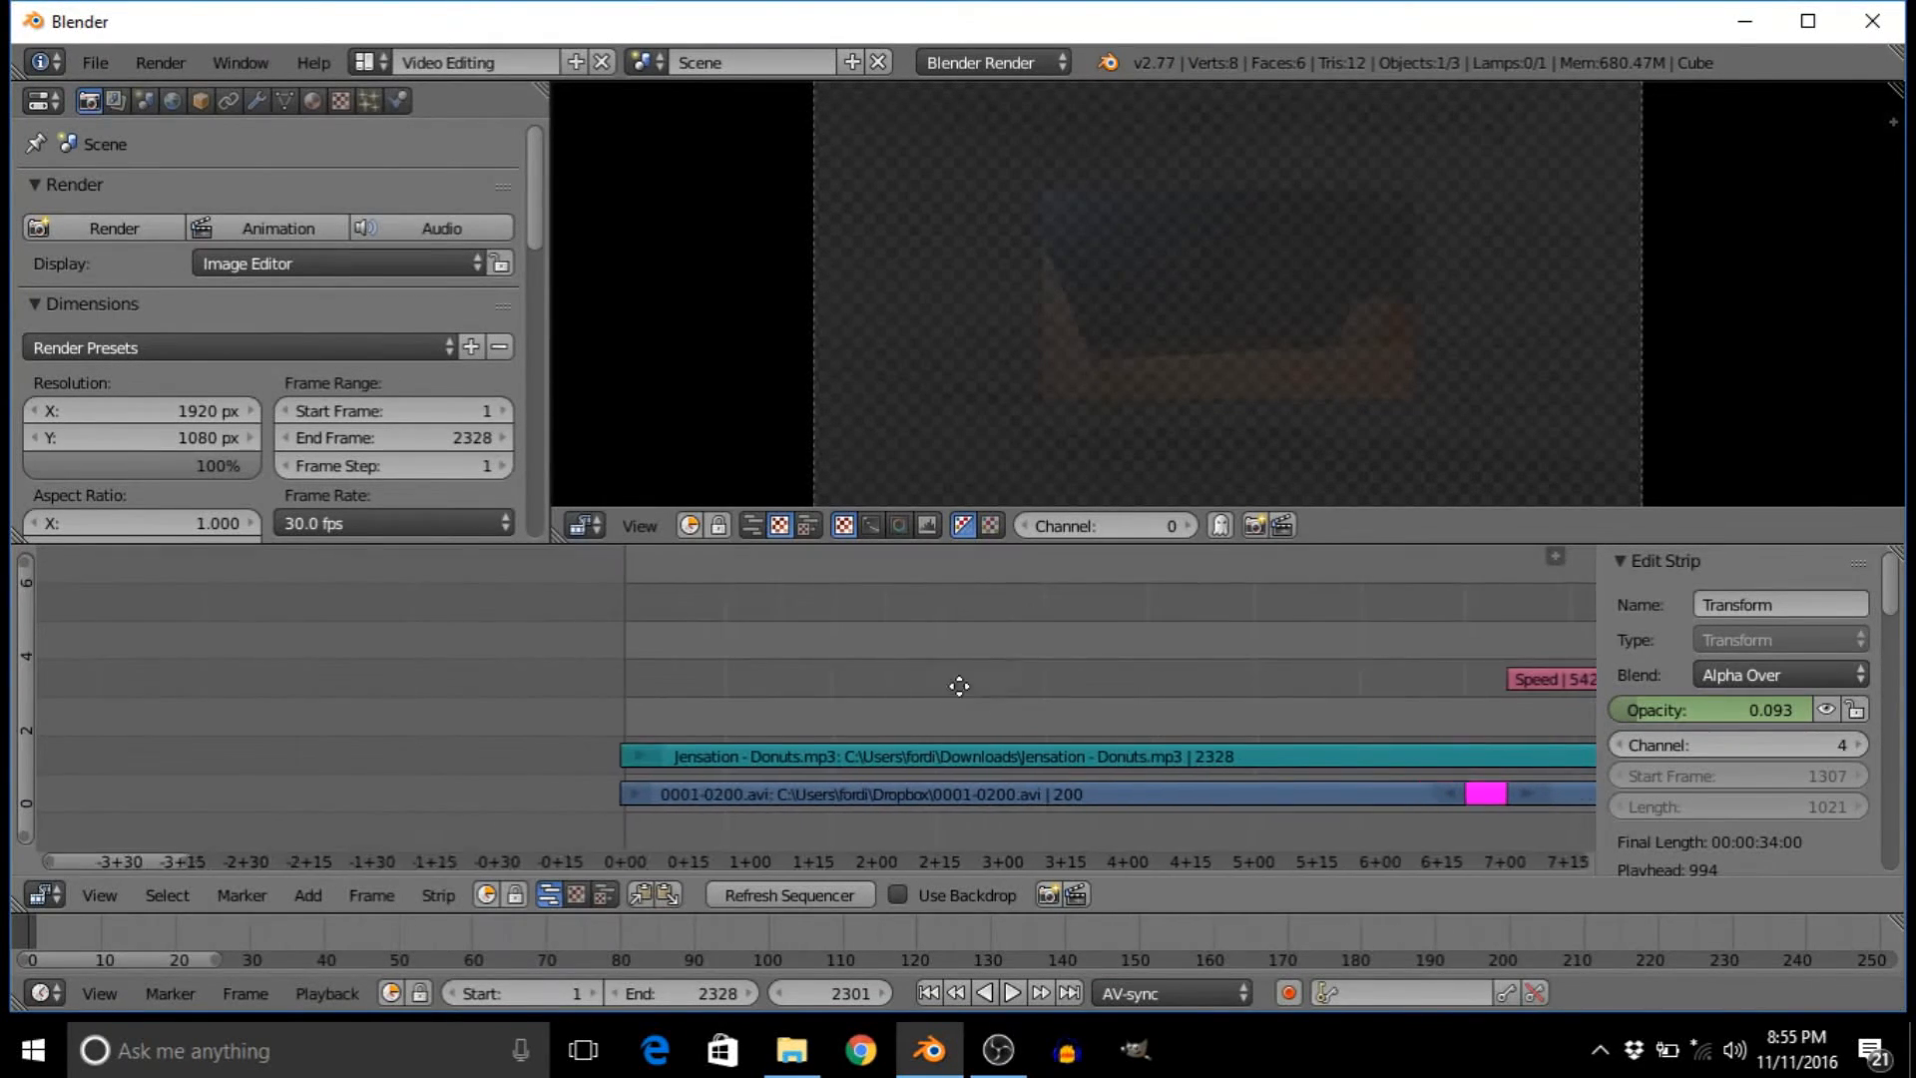
middle_click_drag(960, 671, 647, 645)
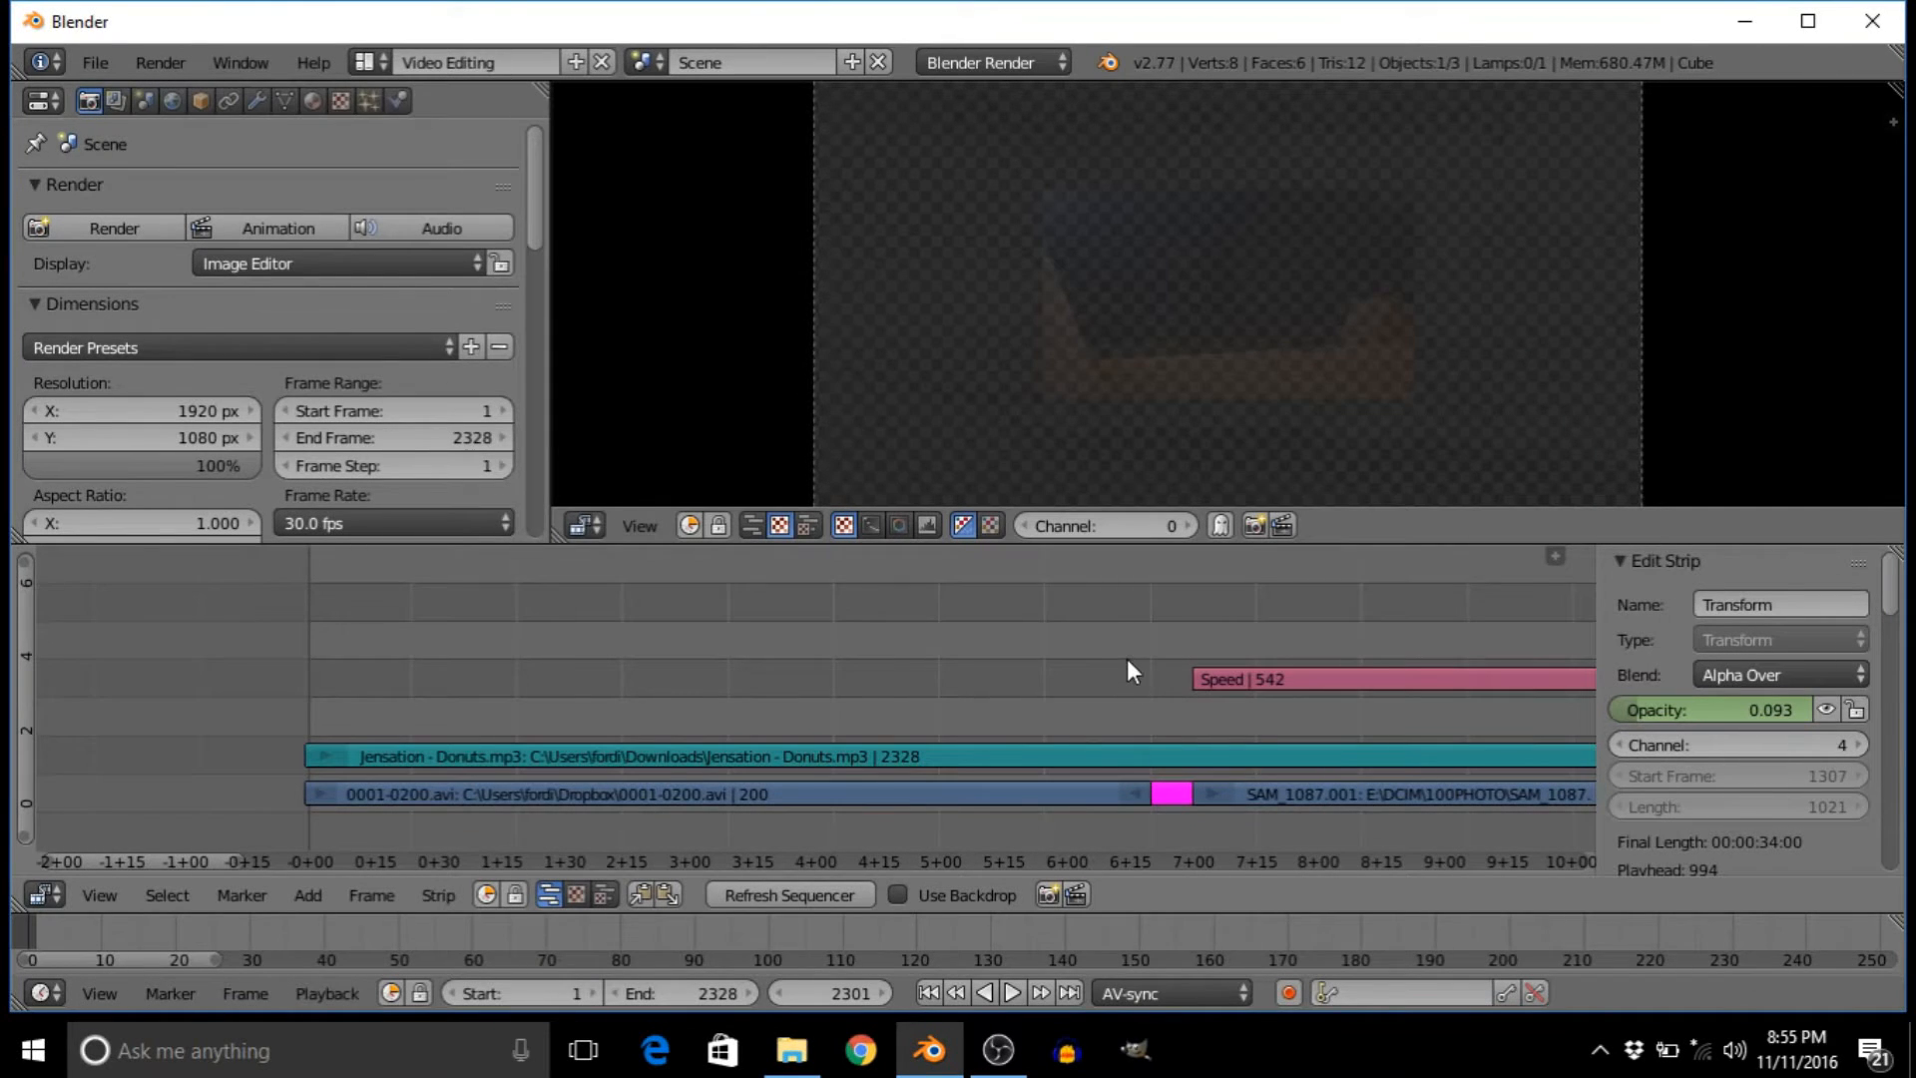
left_click(1151, 710)
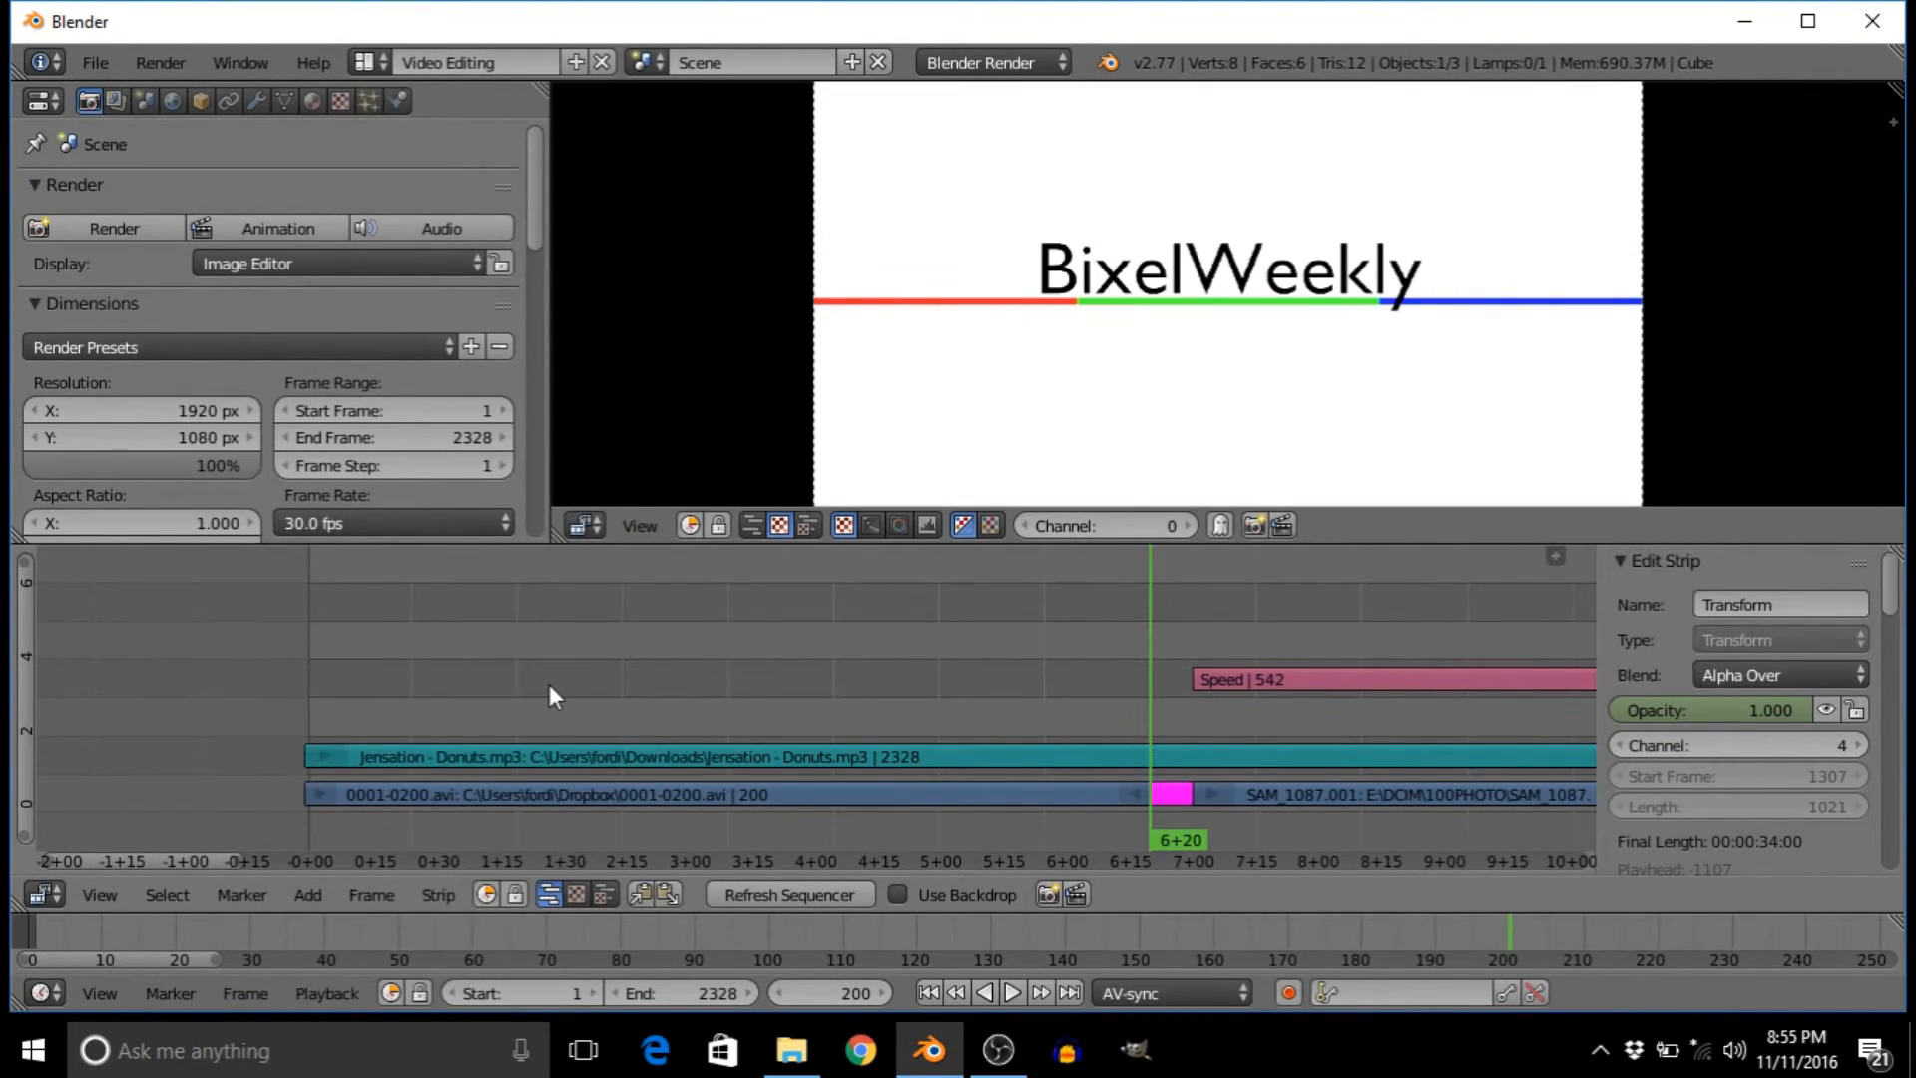
left_click(672, 762)
scroll(1705, 768, "down", 10)
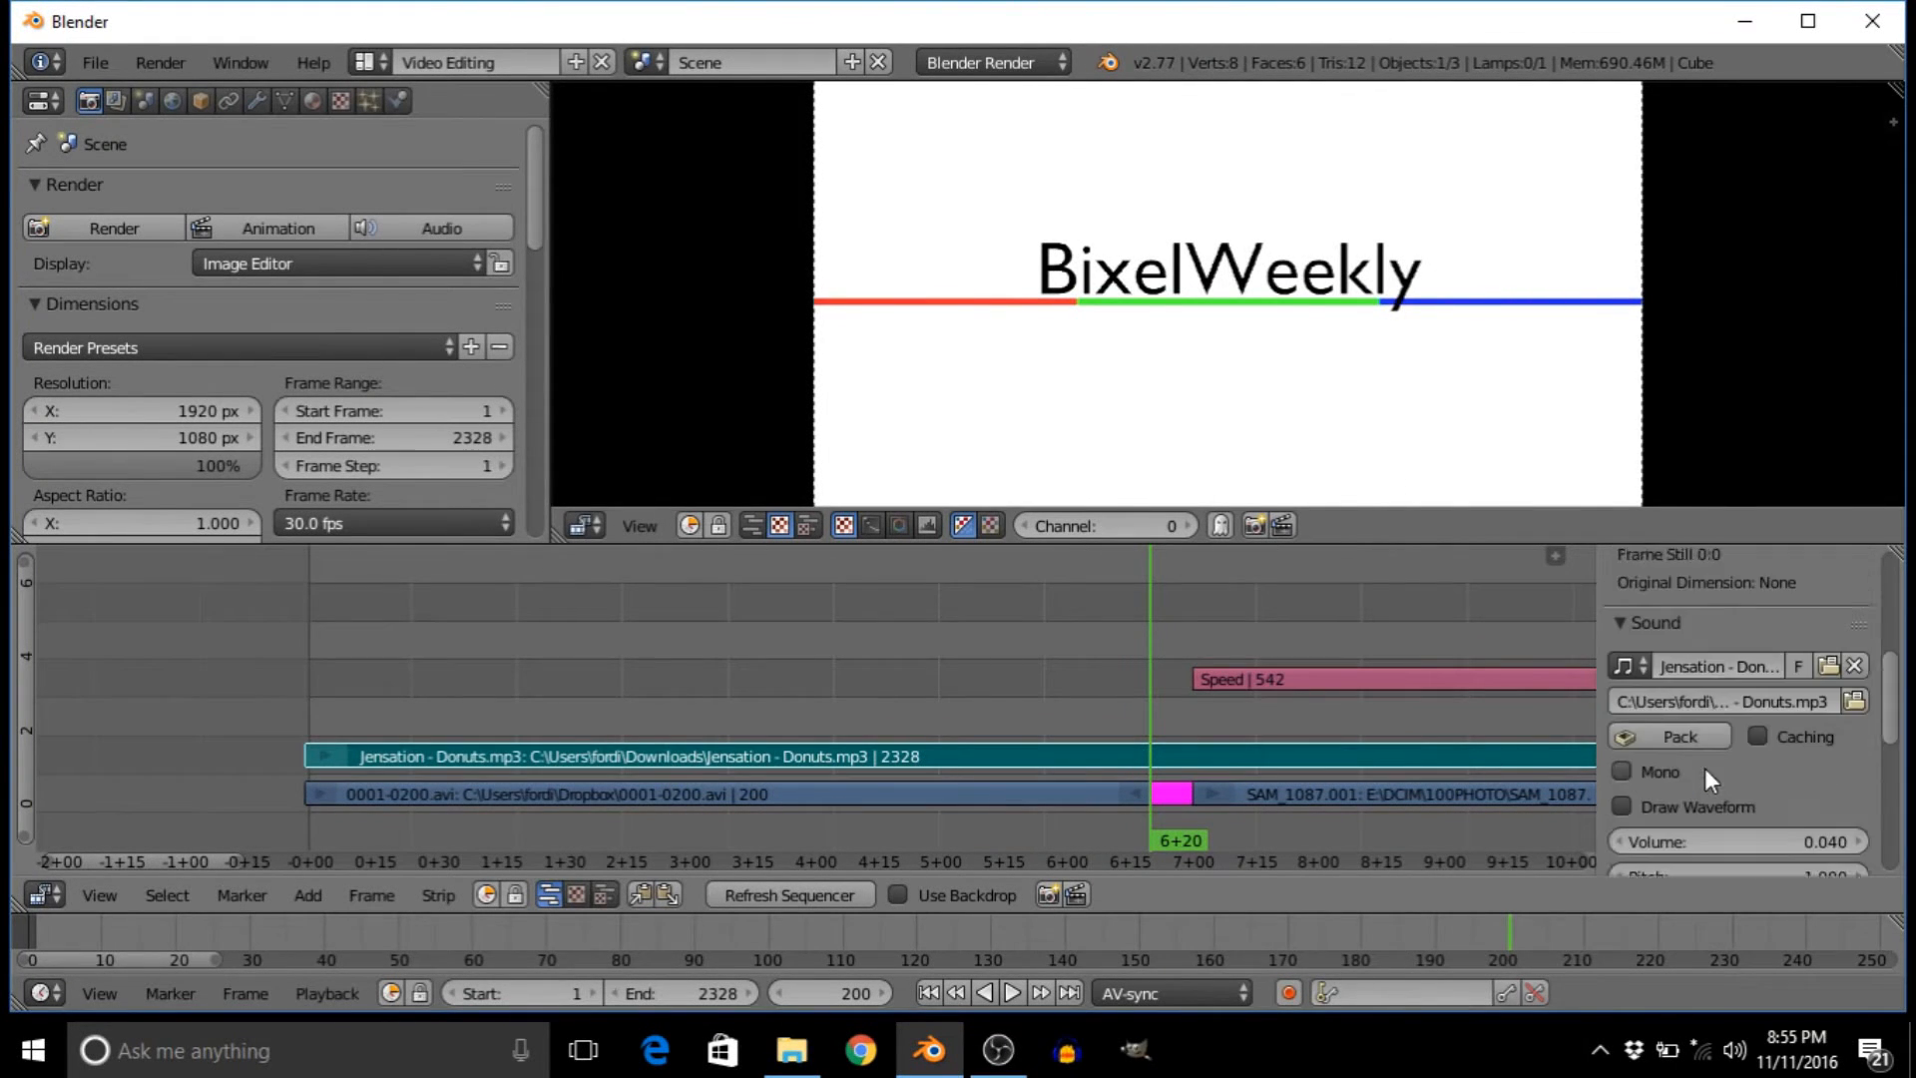
left_click(1782, 673)
key("BackSpace")
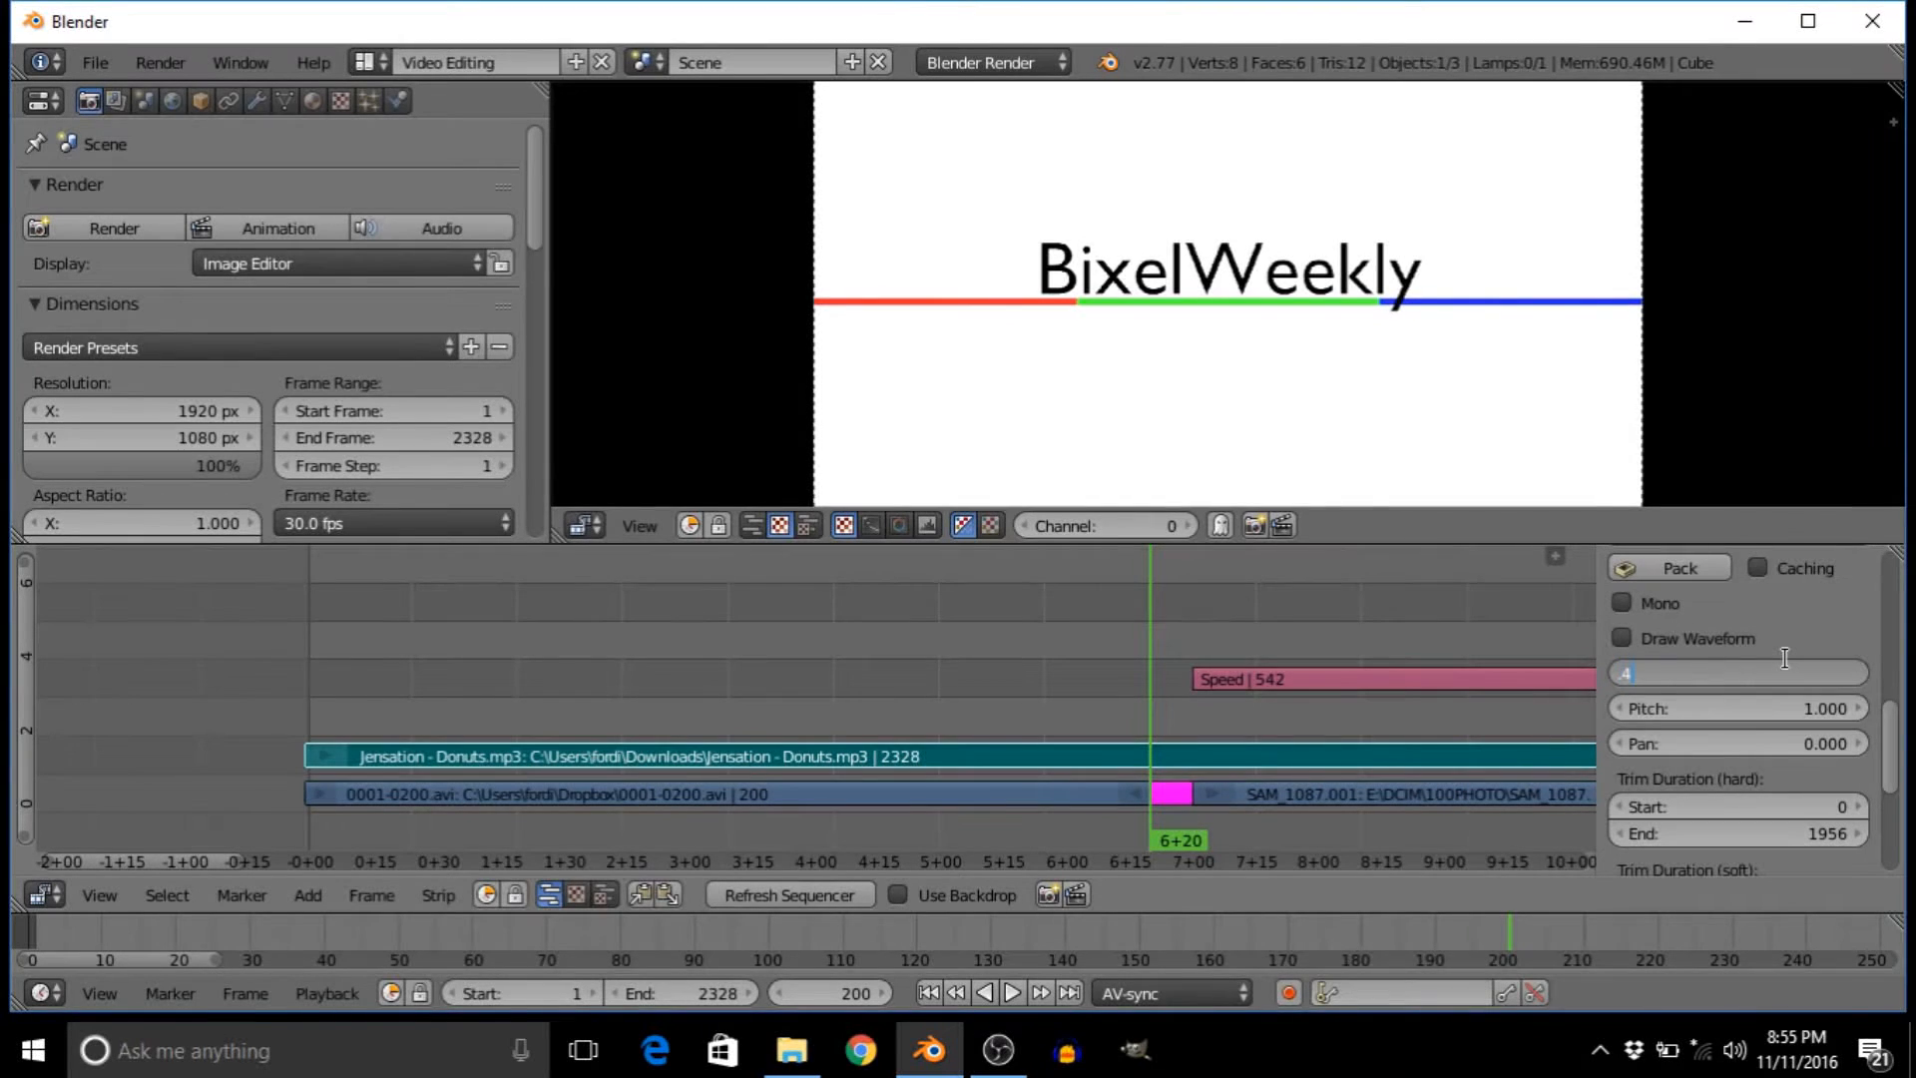
type(".4")
key("Return")
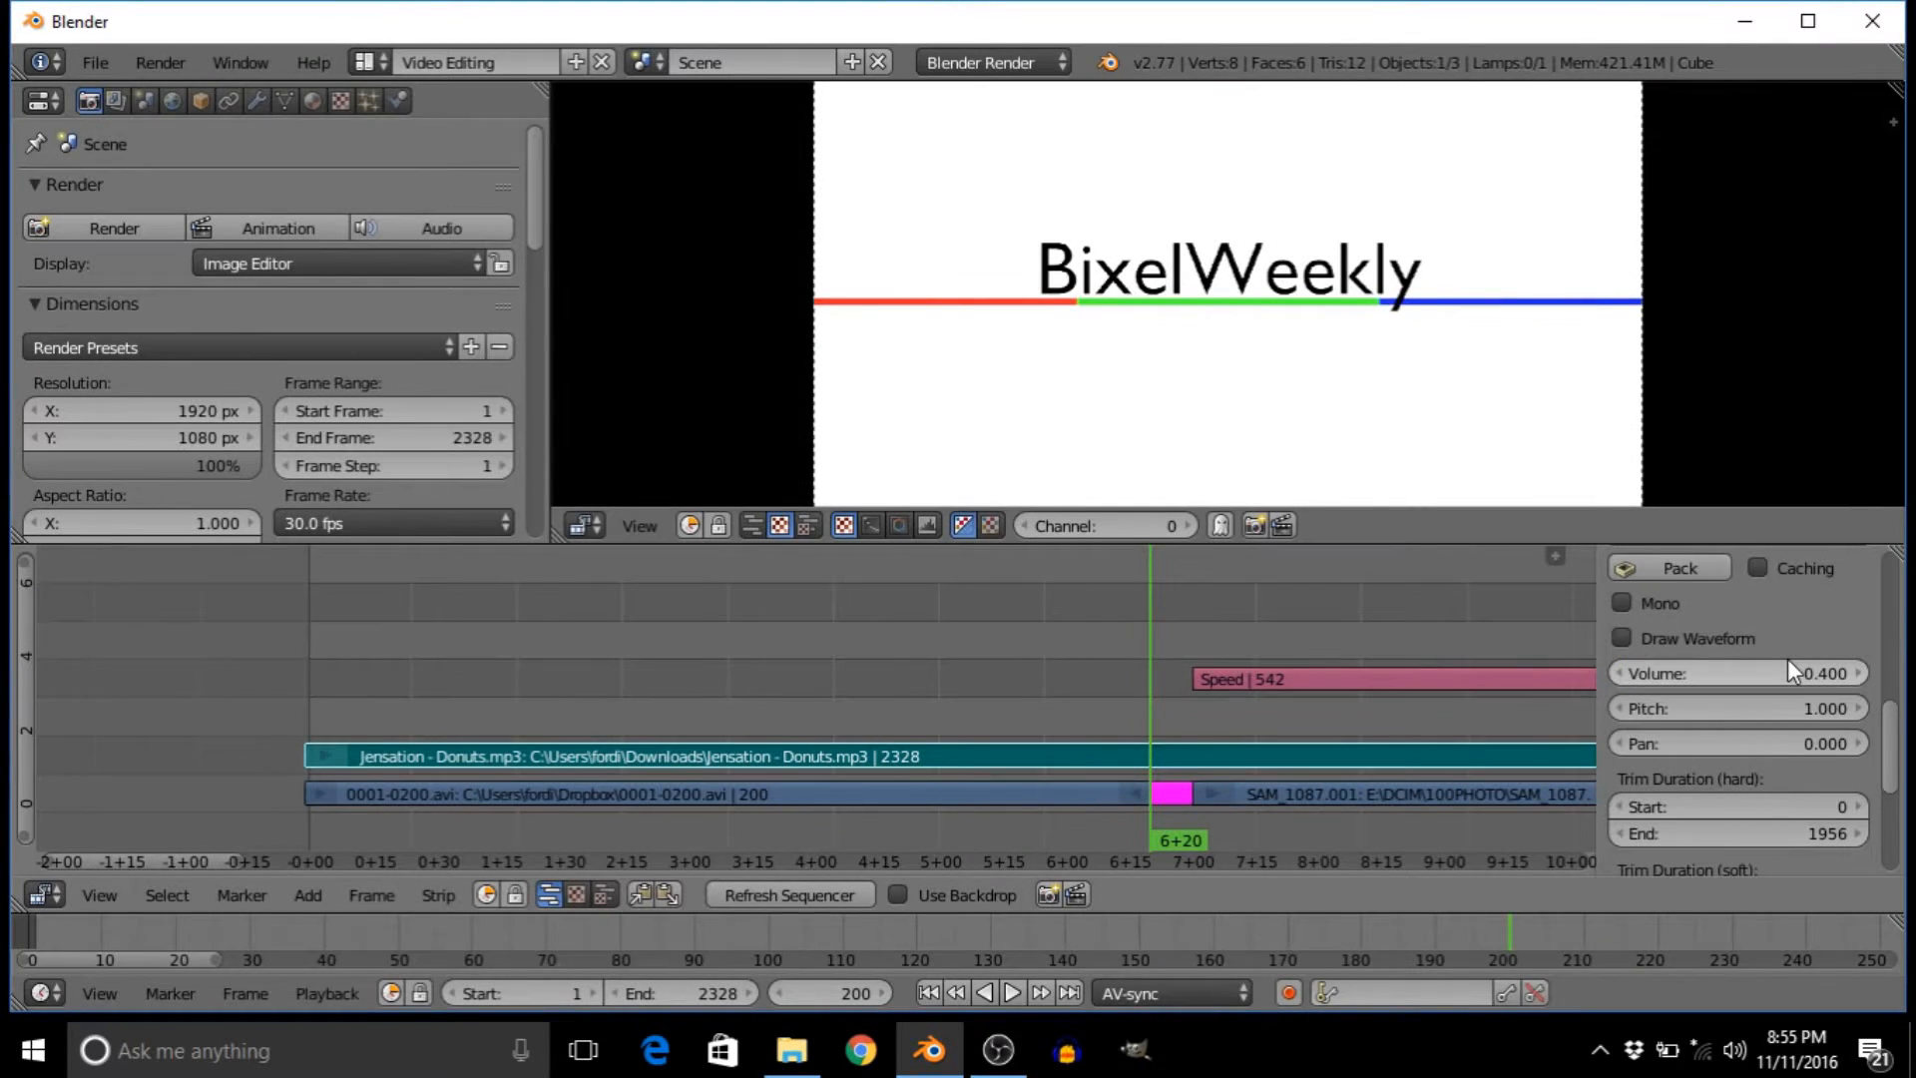
- Insert a keyframe for the music strip's volume of 0.400 at frame 175, shortly before the first wipe
middle_click_drag(1212, 717, 1132, 663)
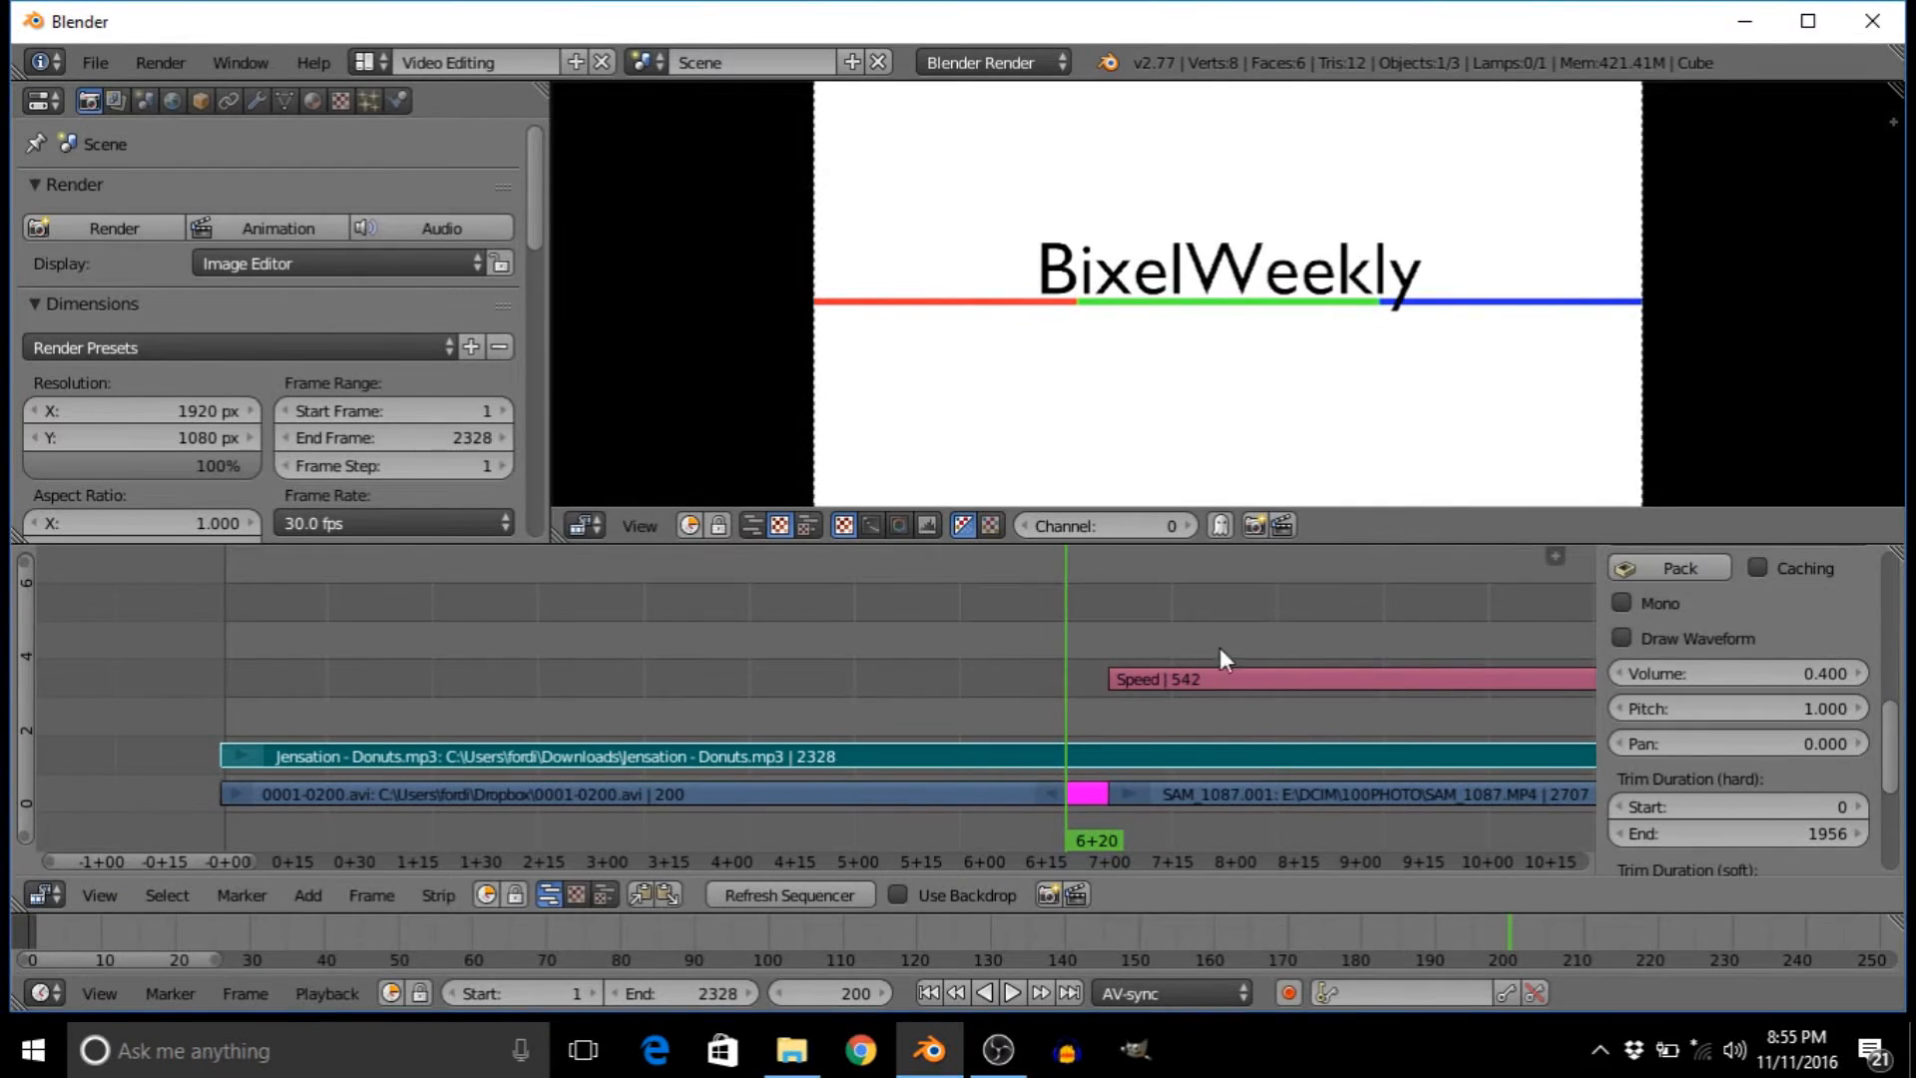
scroll(1025, 728, "up", 3)
middle_click_drag(1168, 710, 849, 659)
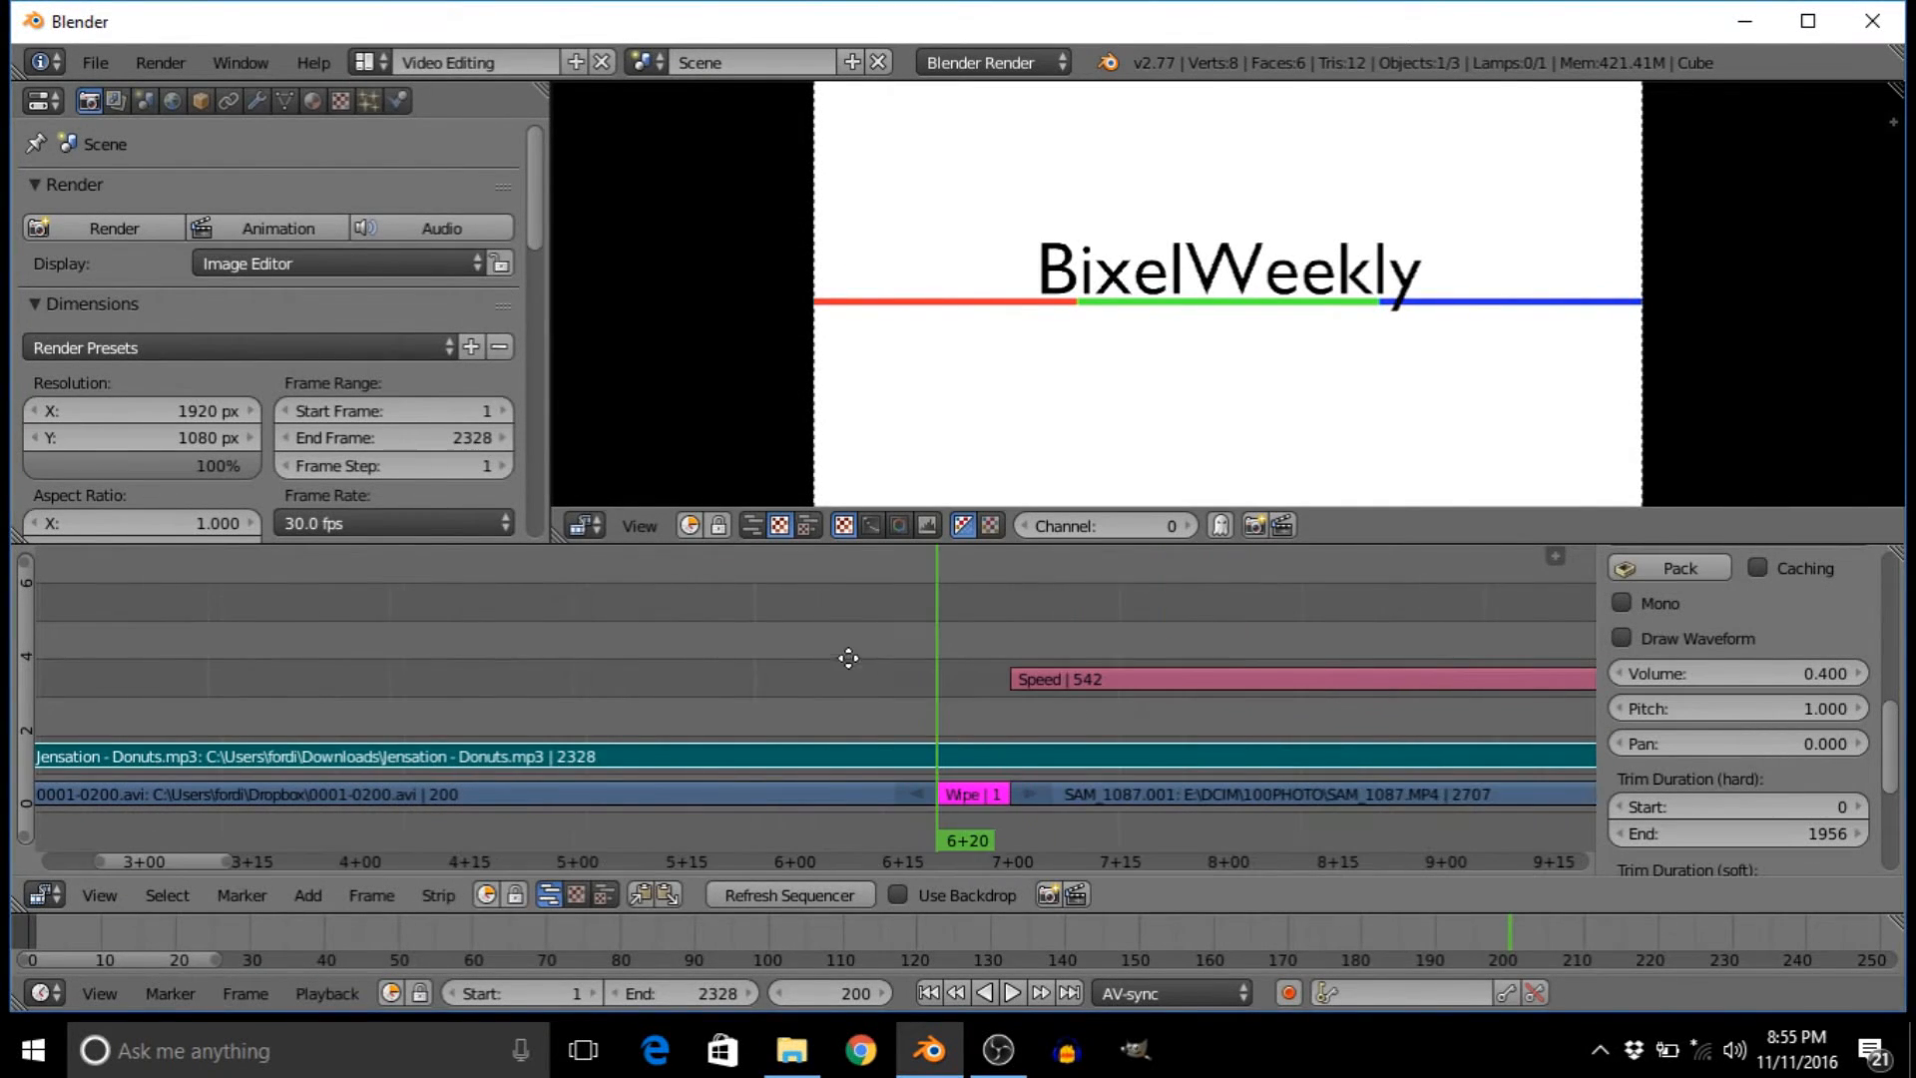
left_click(756, 686)
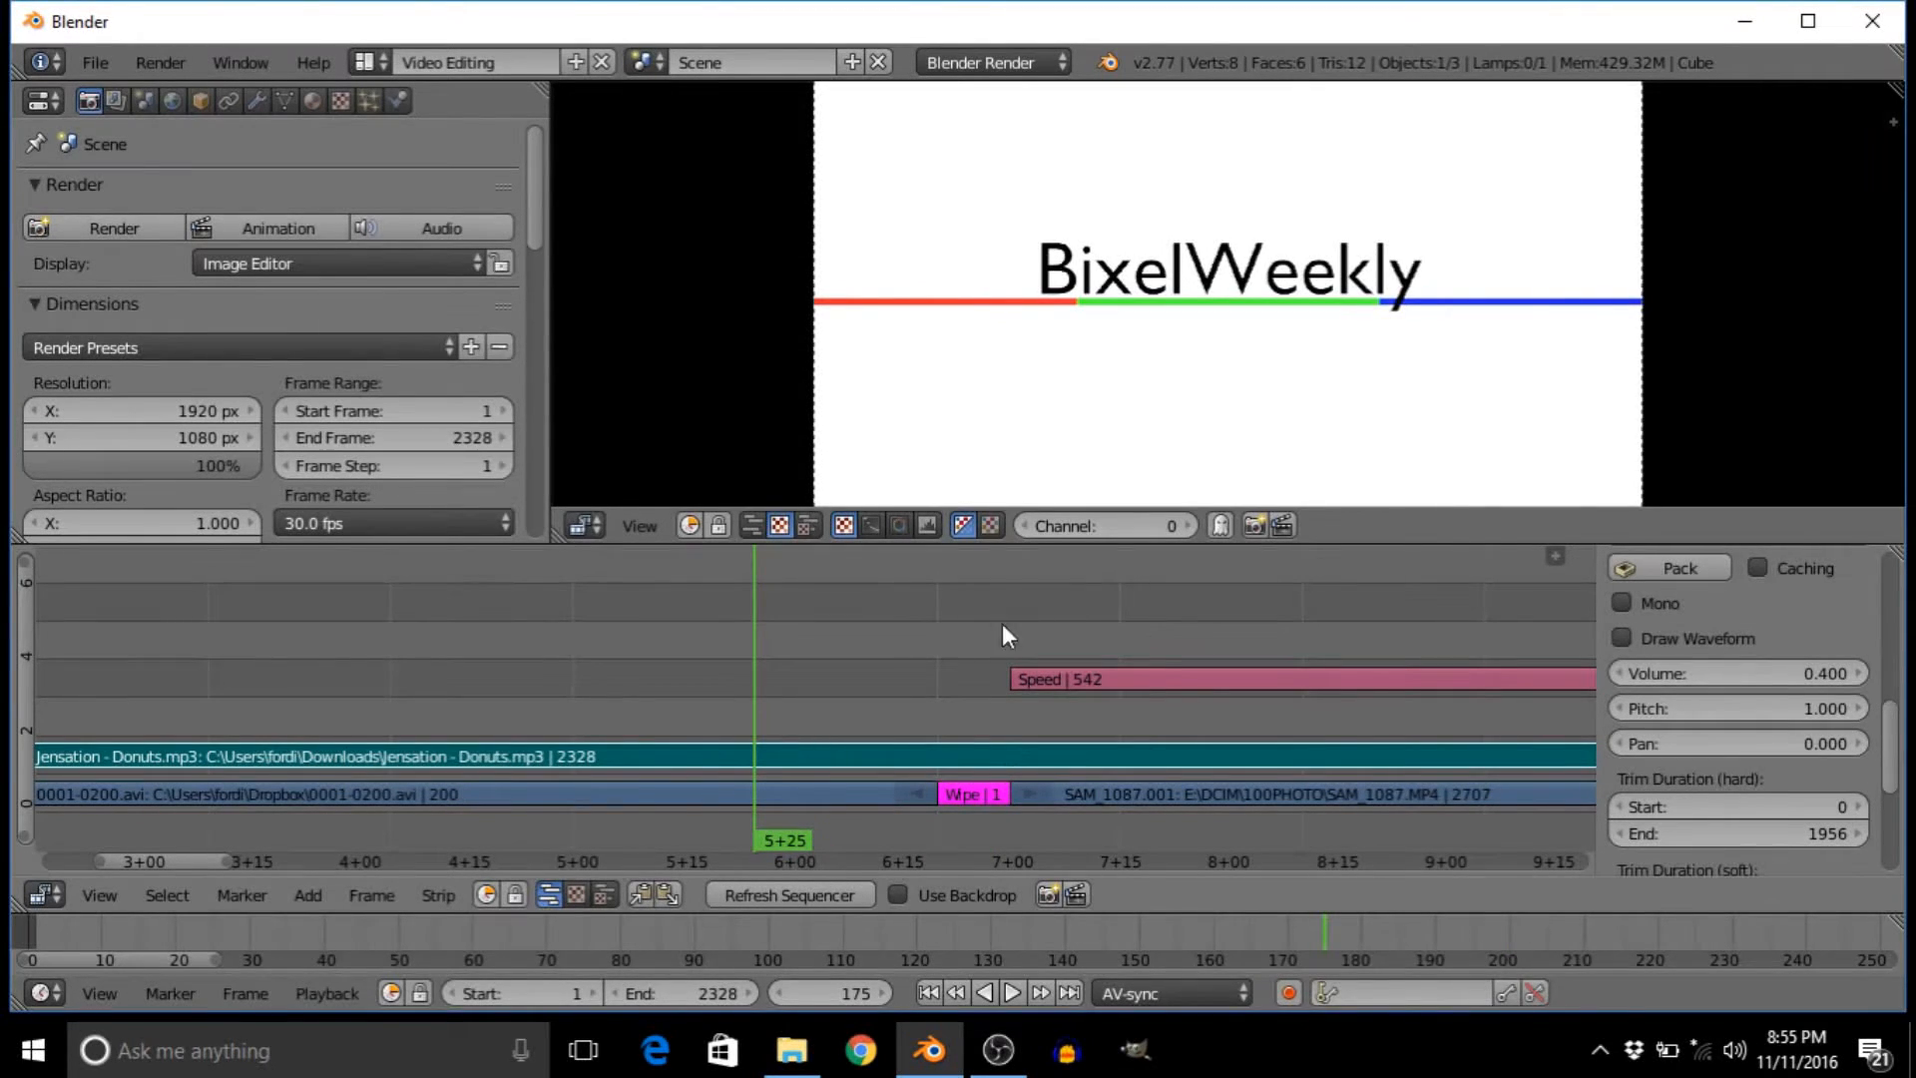
right_click(1739, 672)
left_click(1745, 613)
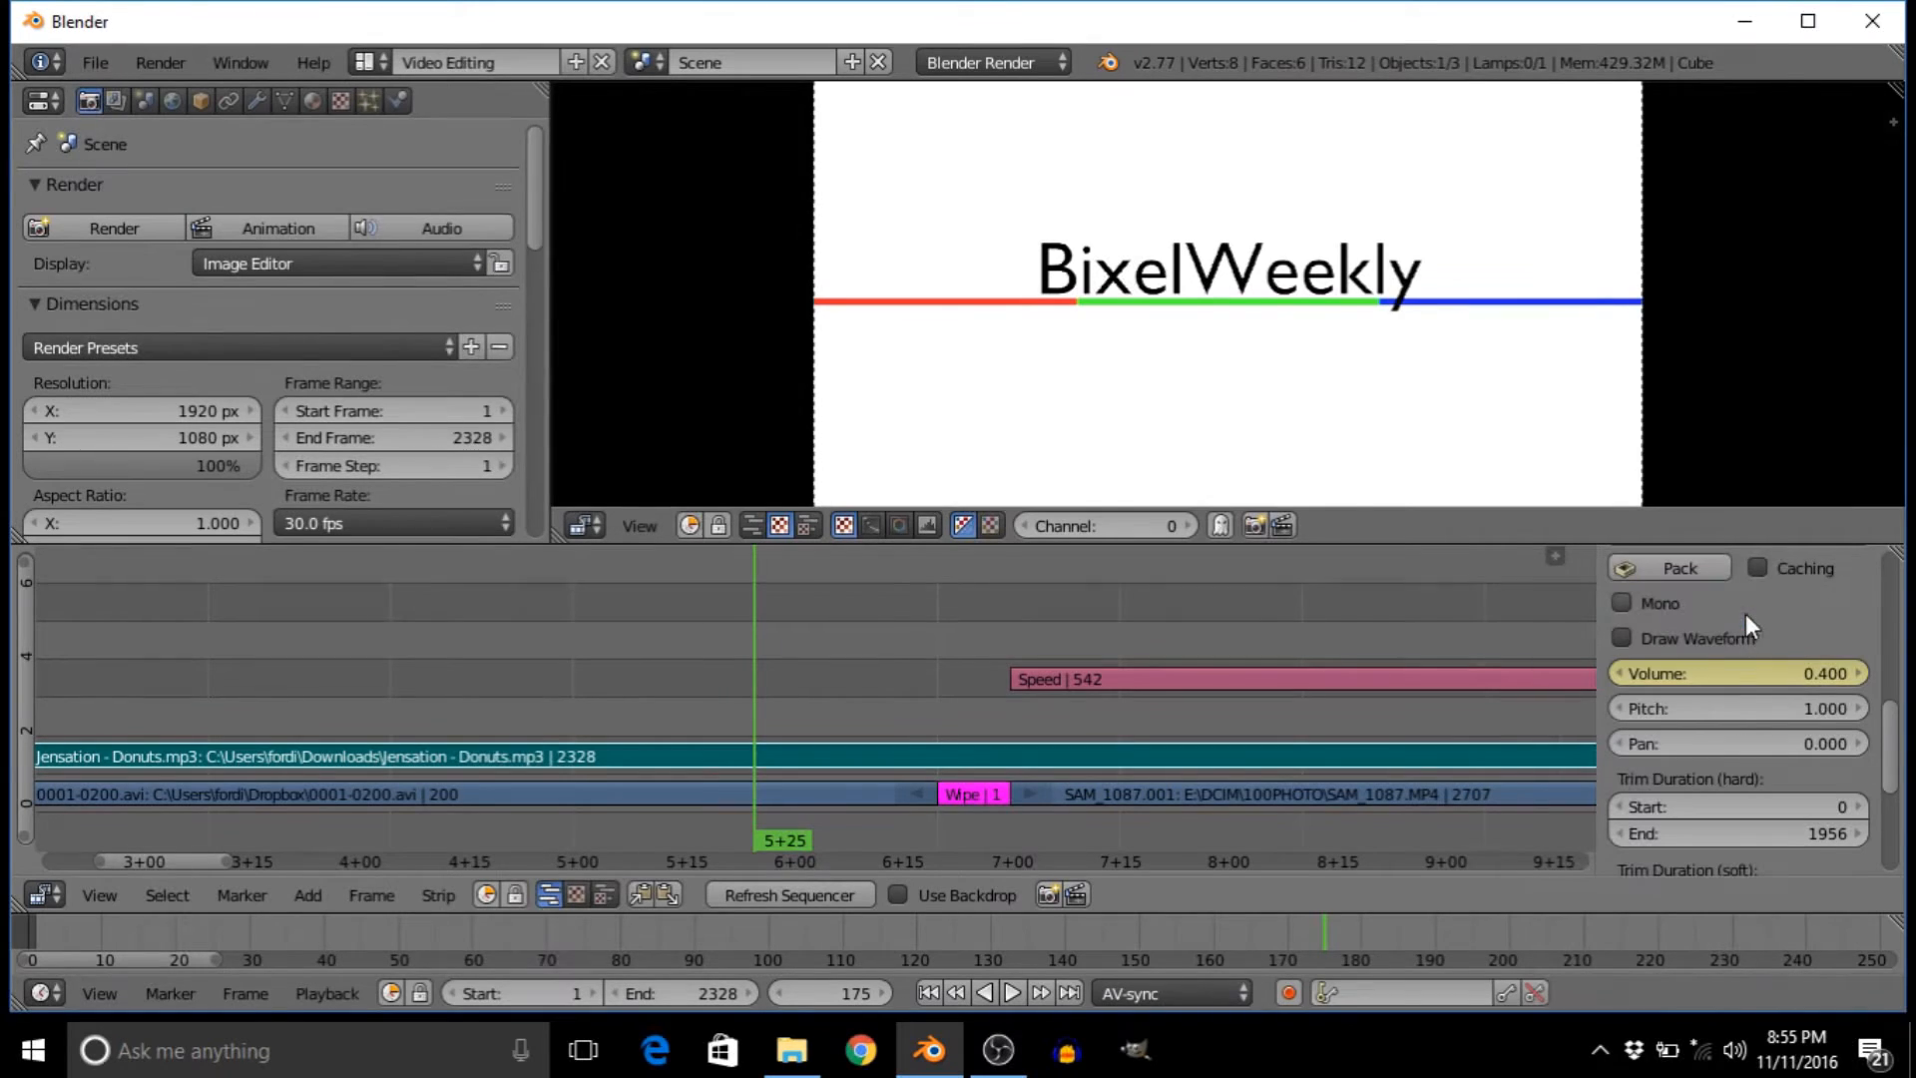
- Set the music strip's volume to 0.04 at frame 210, where the first wipe ends, and insert a keyframe for it
key("alt+a")
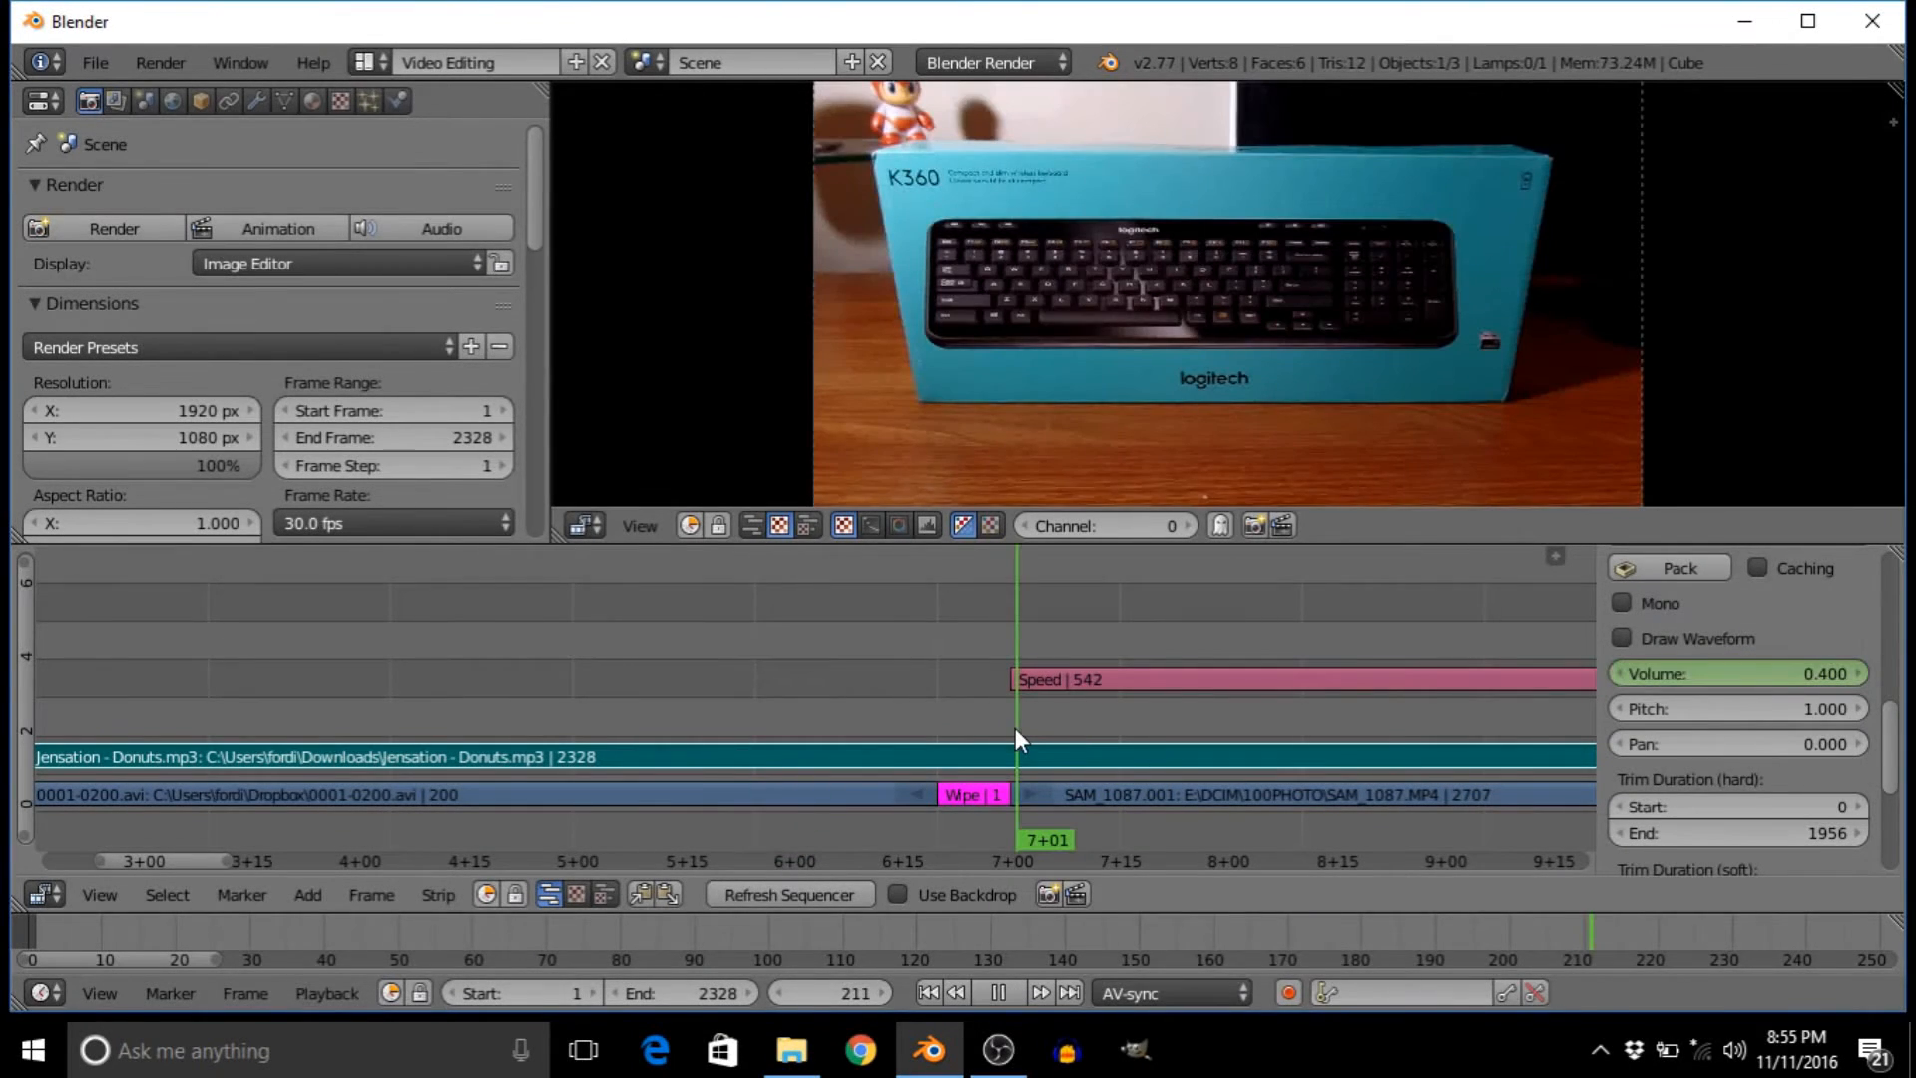
key("alt+a")
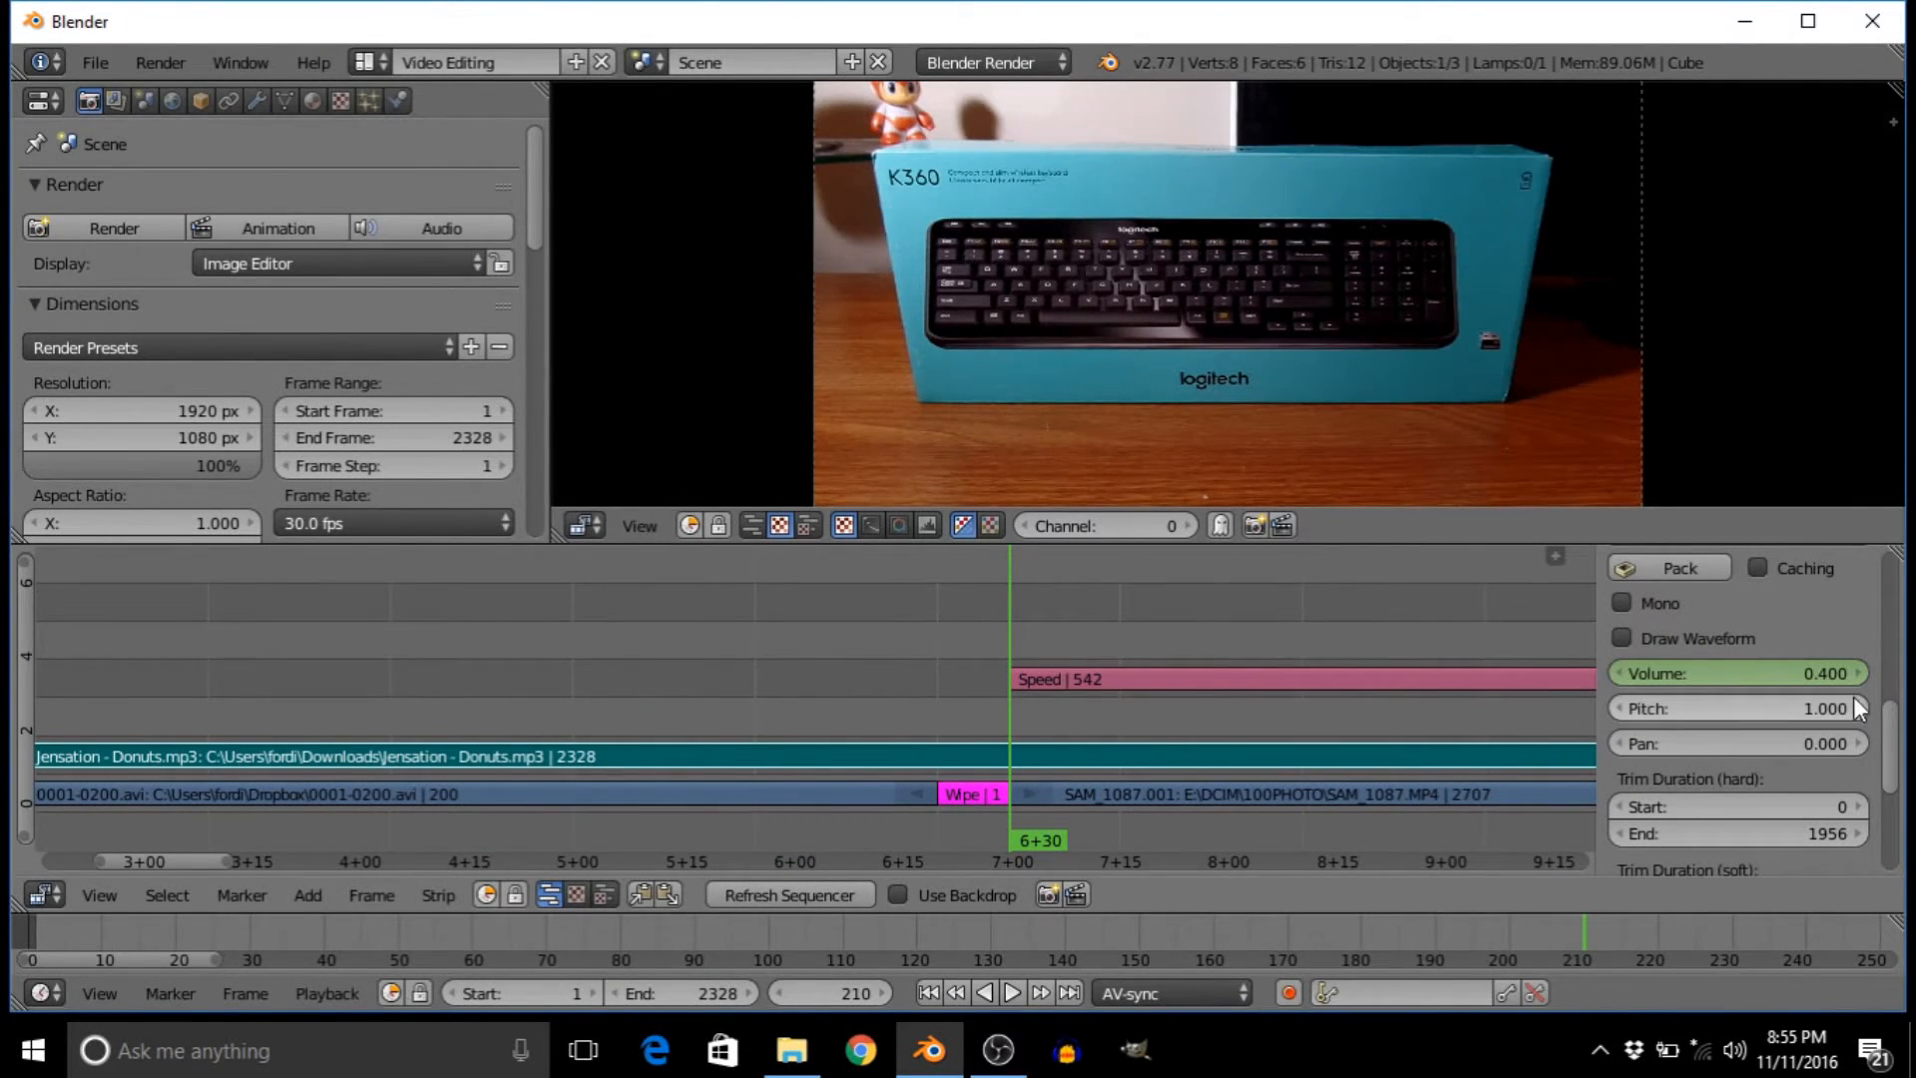
right_click(1851, 670)
left_click(1673, 670)
type("0.4")
type("0")
key("Return")
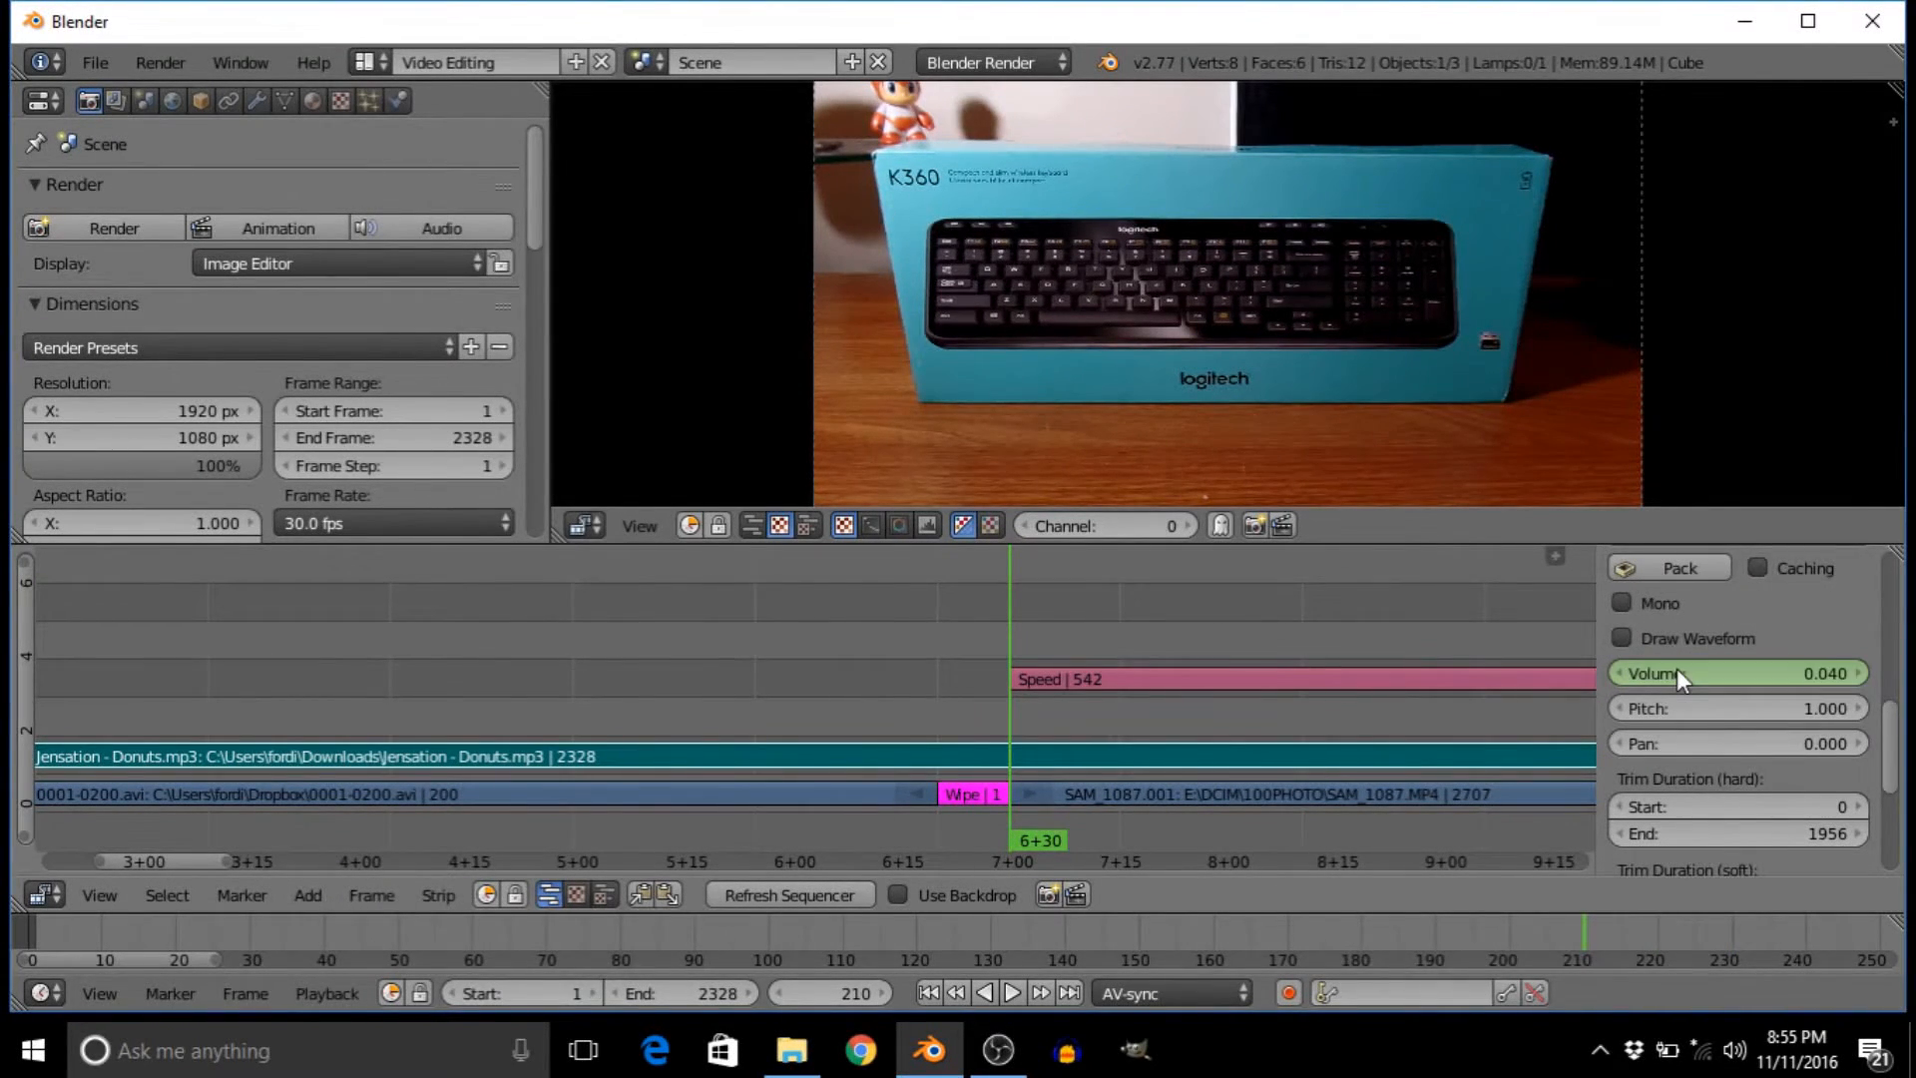
right_click(1840, 676)
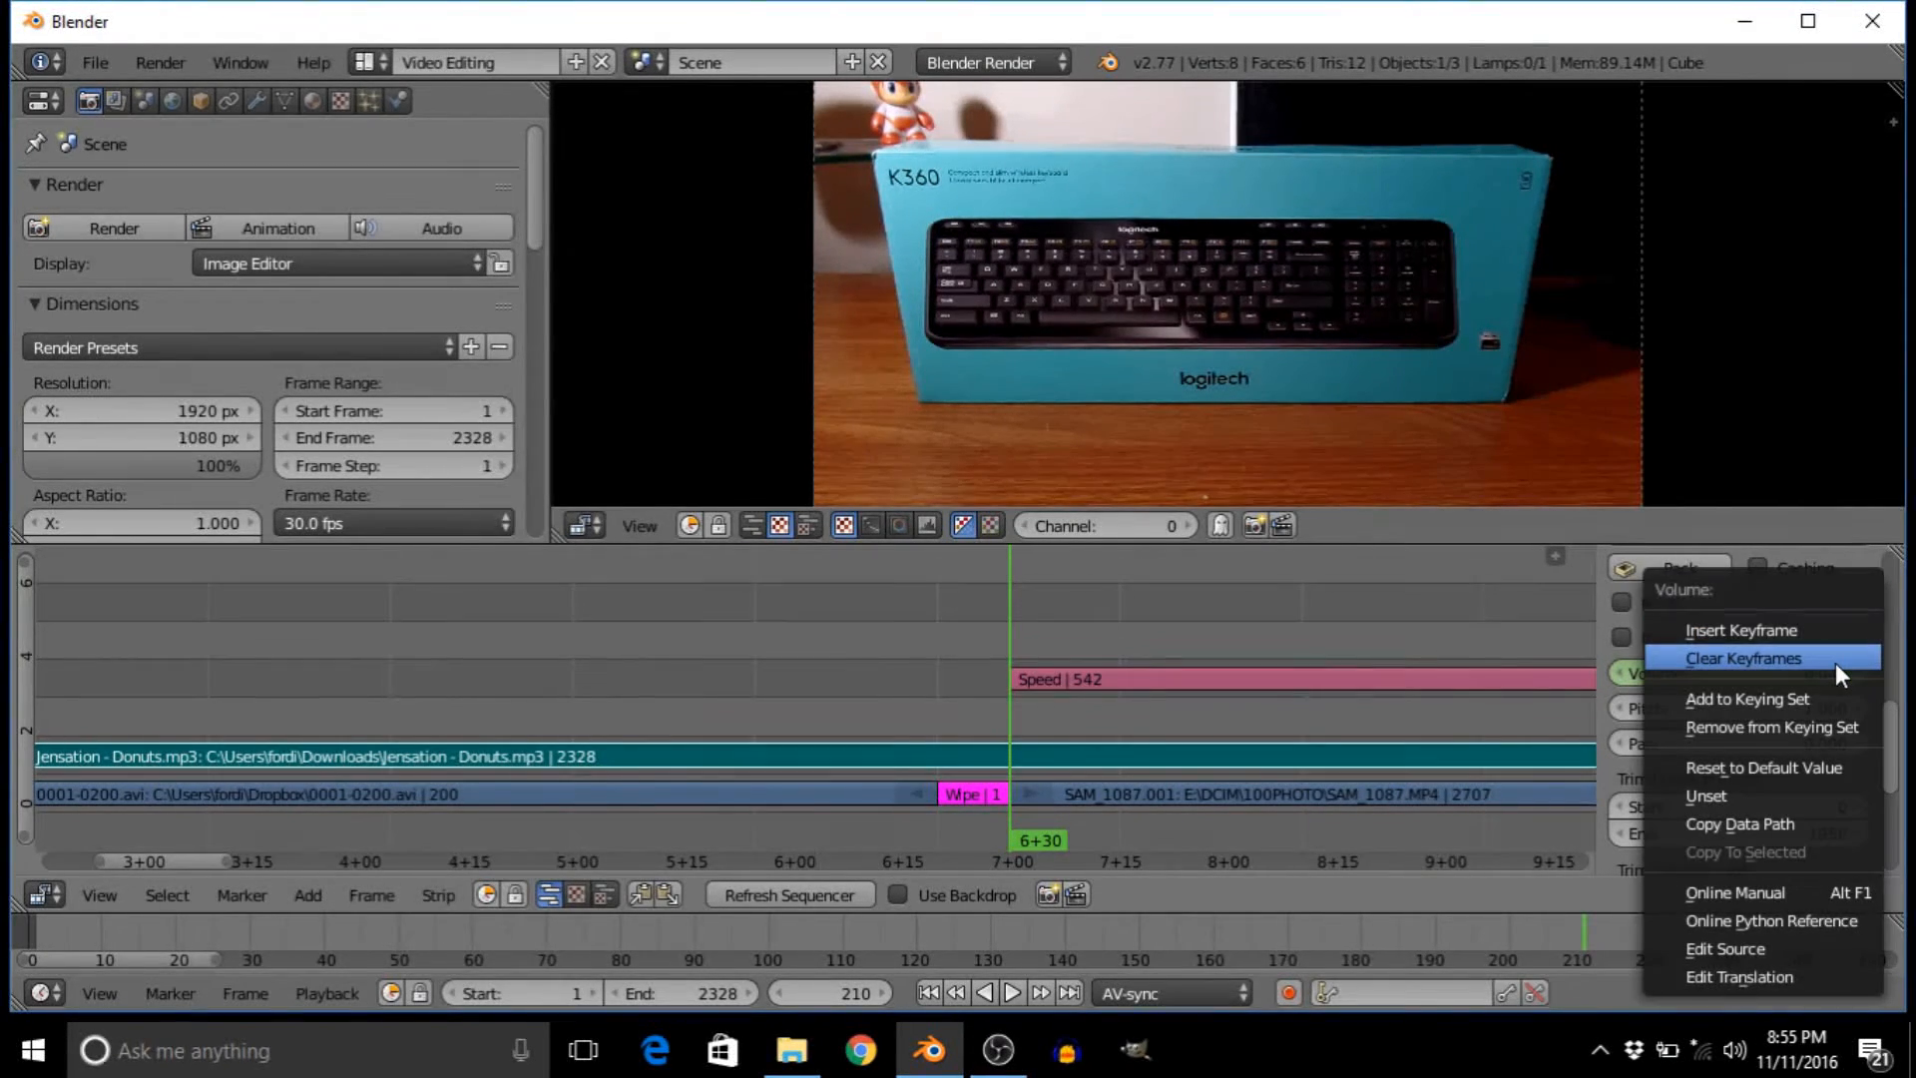
left_click(1798, 629)
- Insert a keyframe for the music strip's volume of 0.040 at frame 1298, where the transition into the outro starts
scroll(960, 685, "down", 4)
scroll(938, 677, "down", 5)
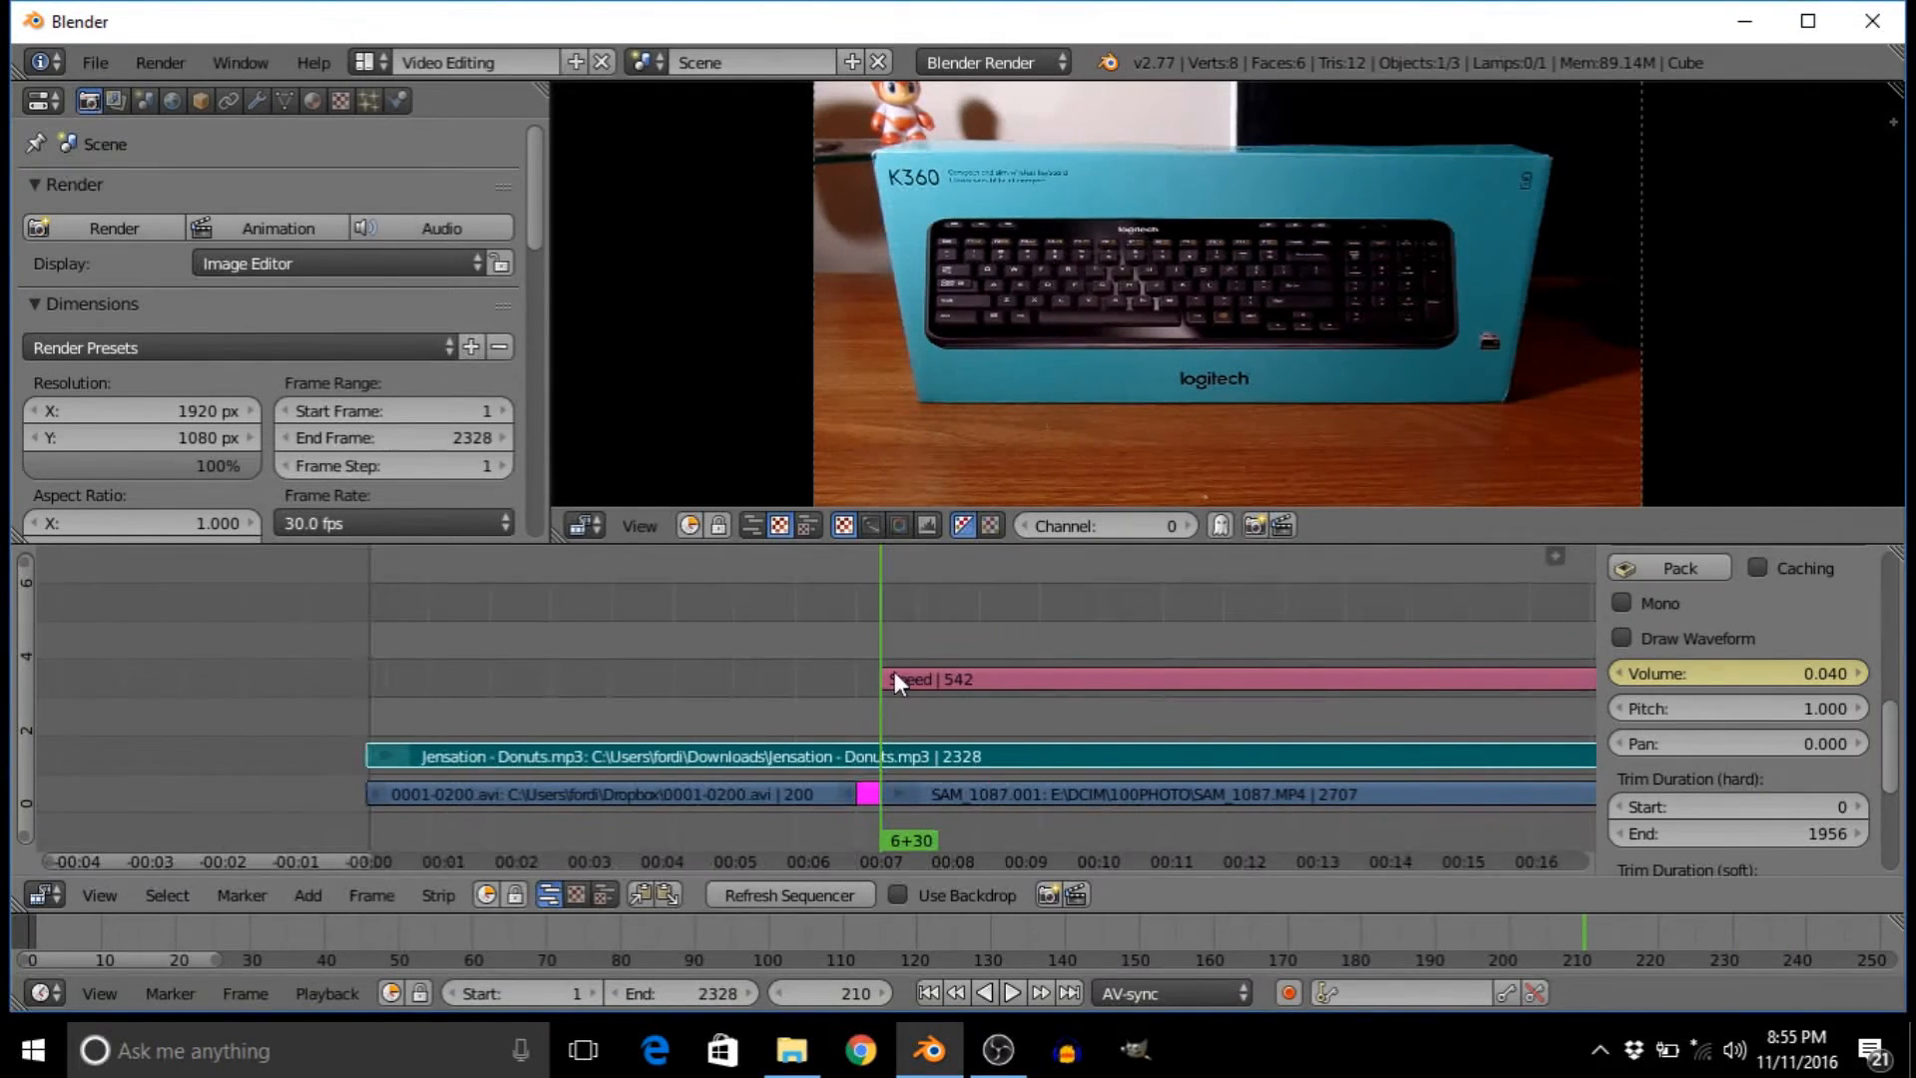
middle_click_drag(1381, 633, 363, 616)
scroll(703, 608, "down", 1)
scroll(705, 612, "up", 9)
middle_click_drag(1178, 693, 906, 681)
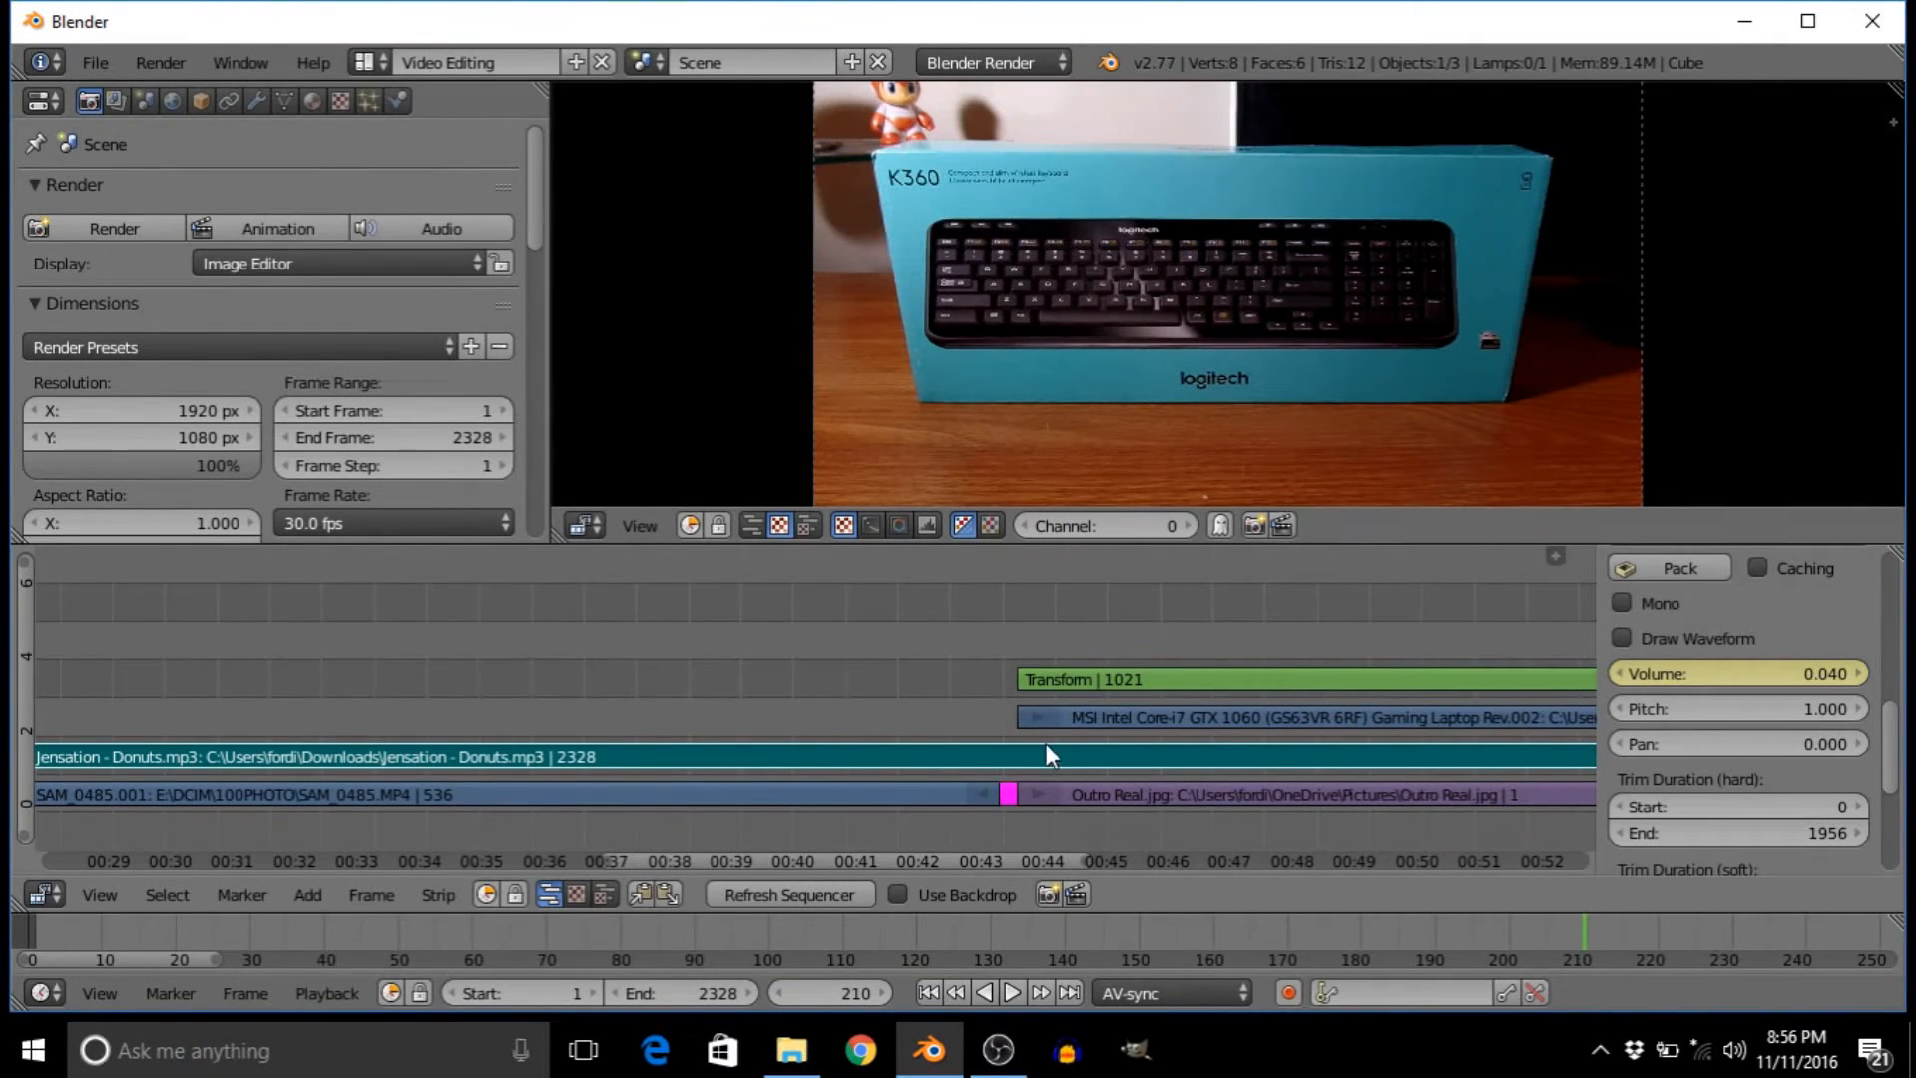
scroll(991, 718, "up", 3)
scroll(939, 692, "right", 3, "ctrl")
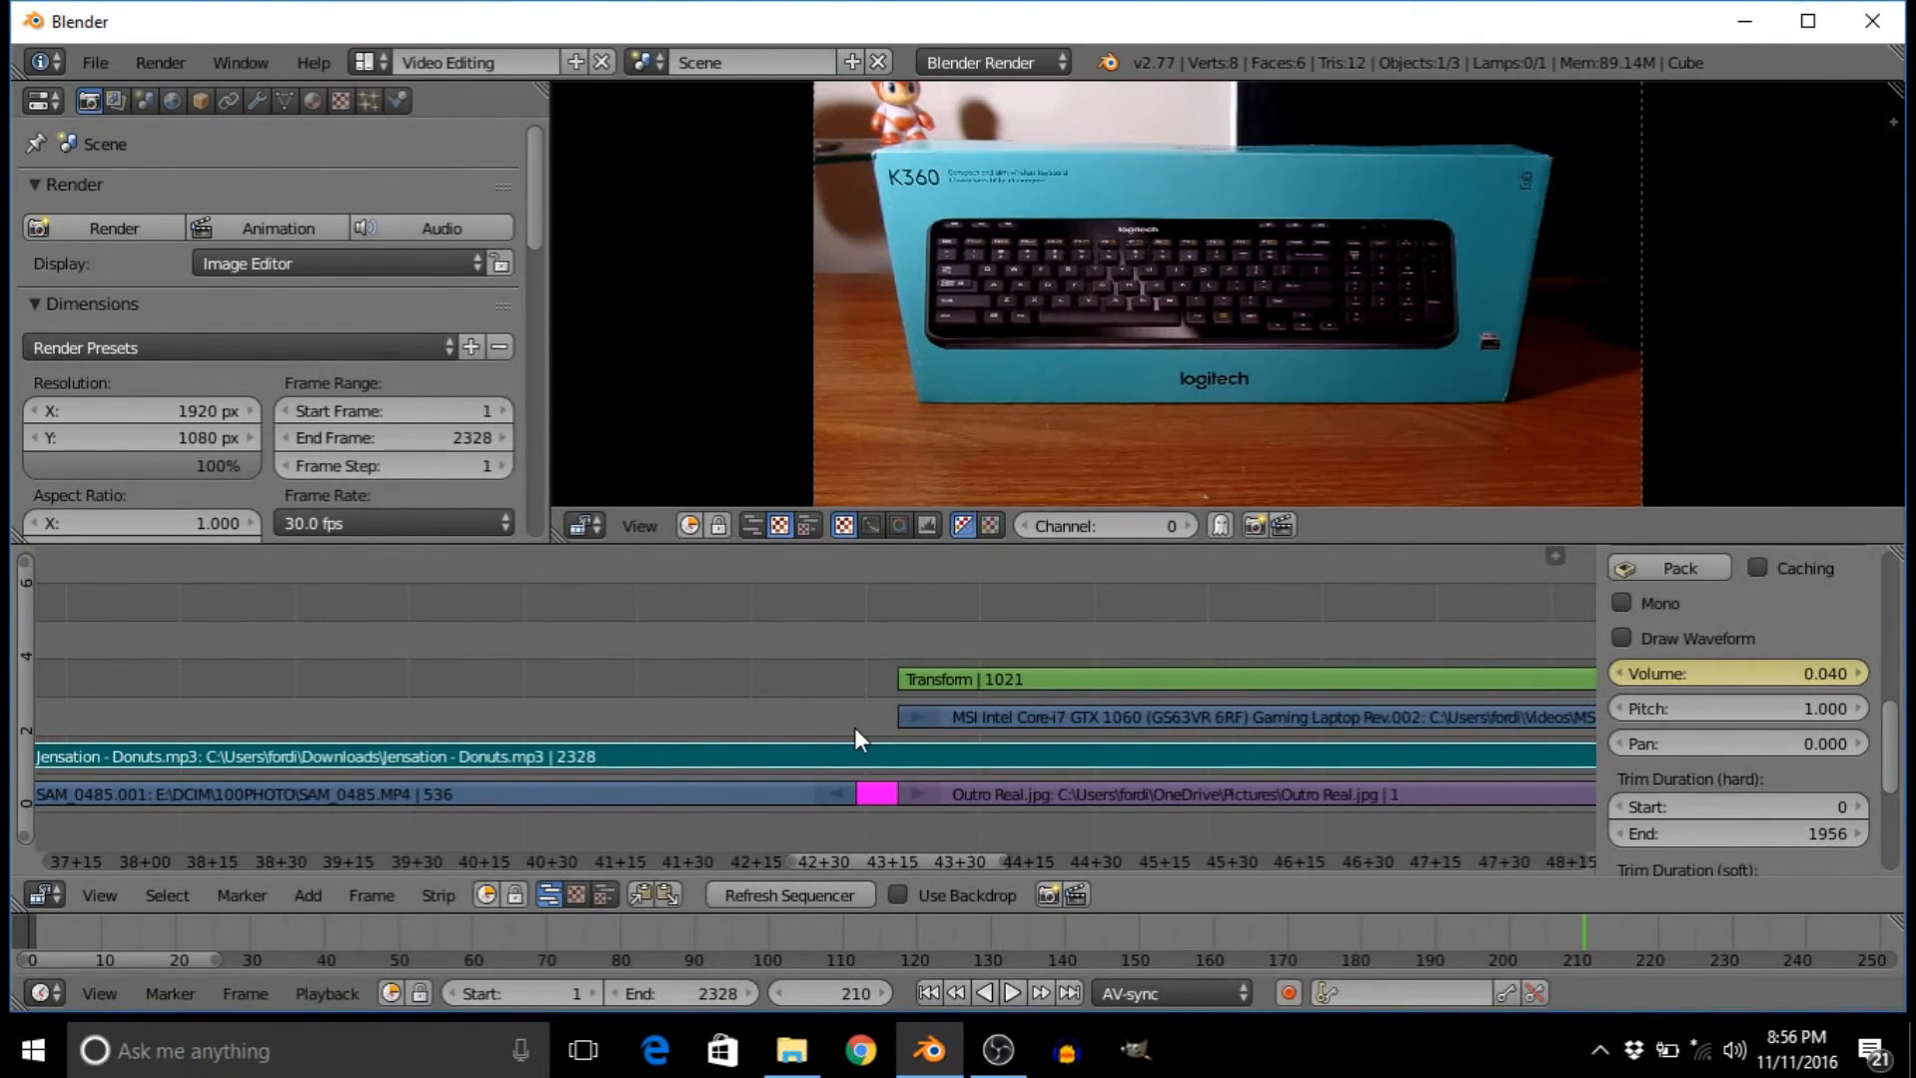
right_click(855, 731)
left_click(854, 687)
key("alt+a")
key("alt+a")
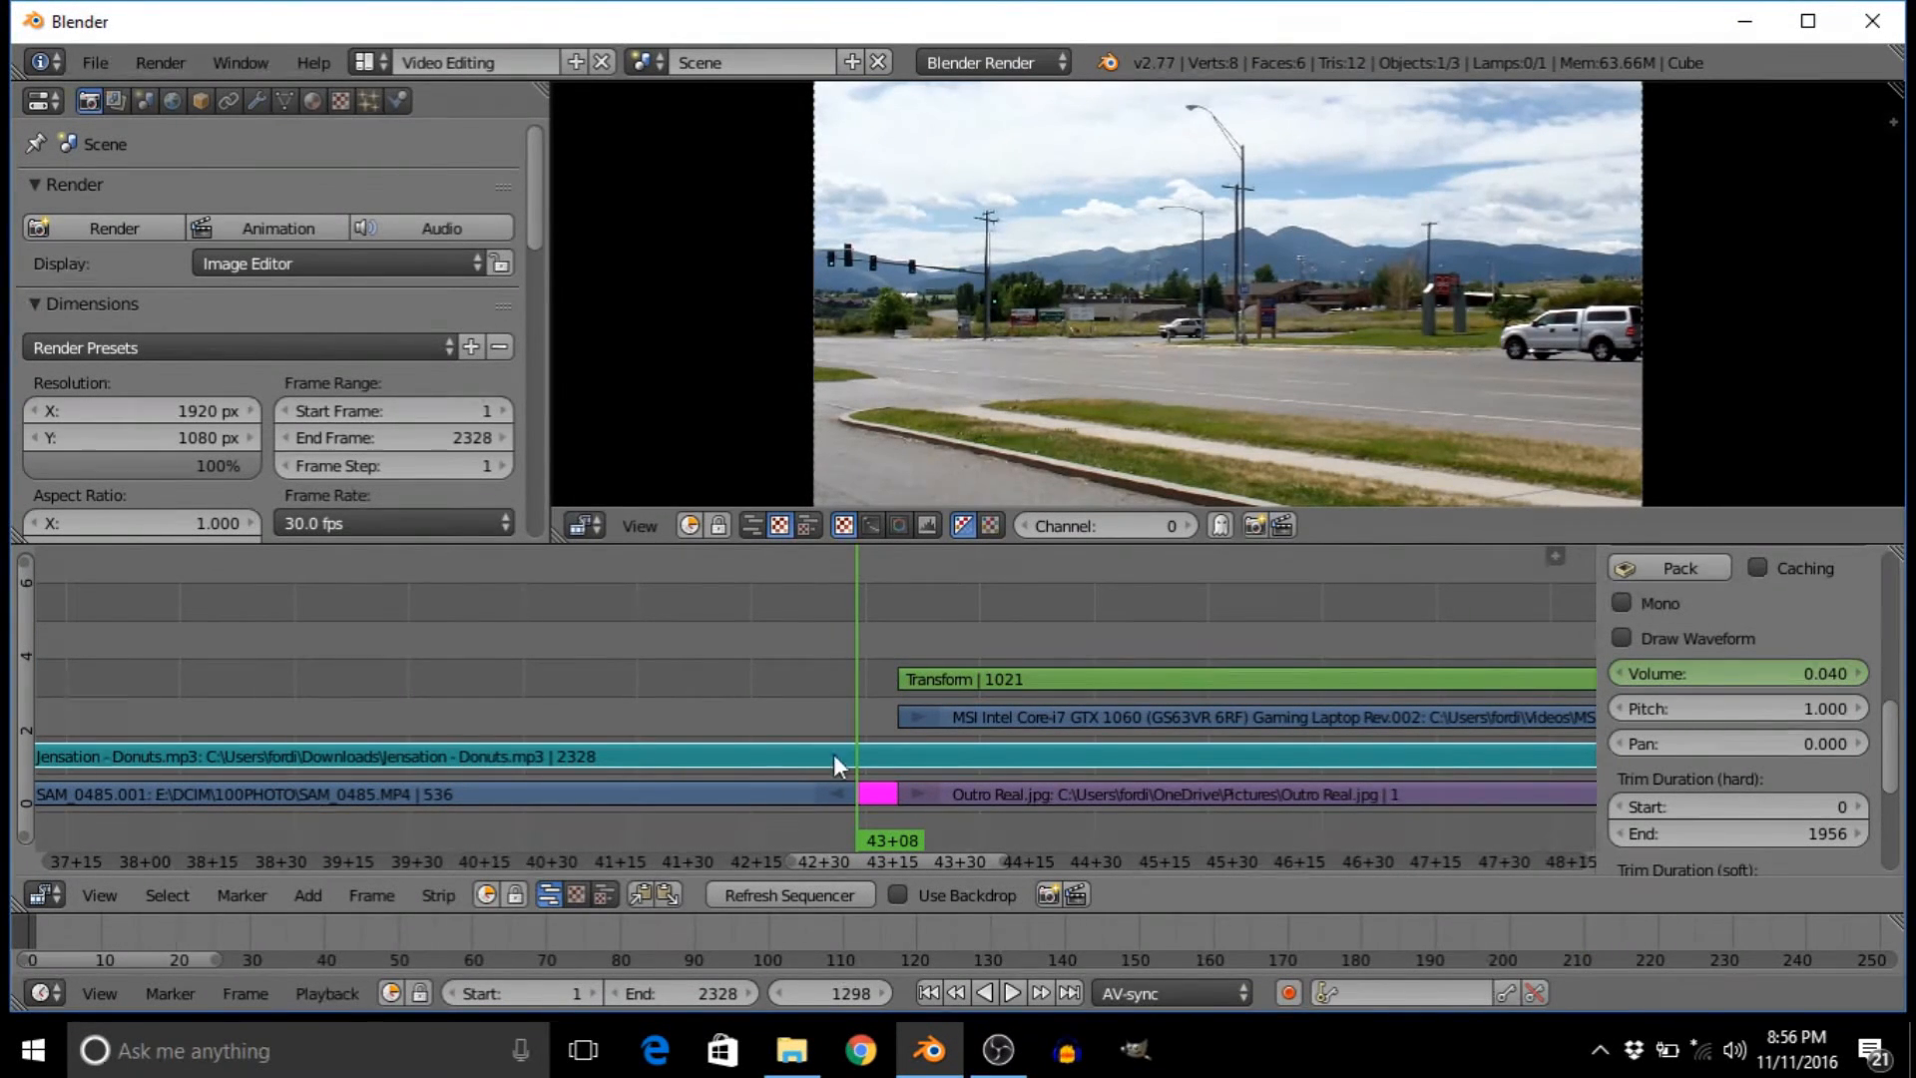
right_click(1734, 670)
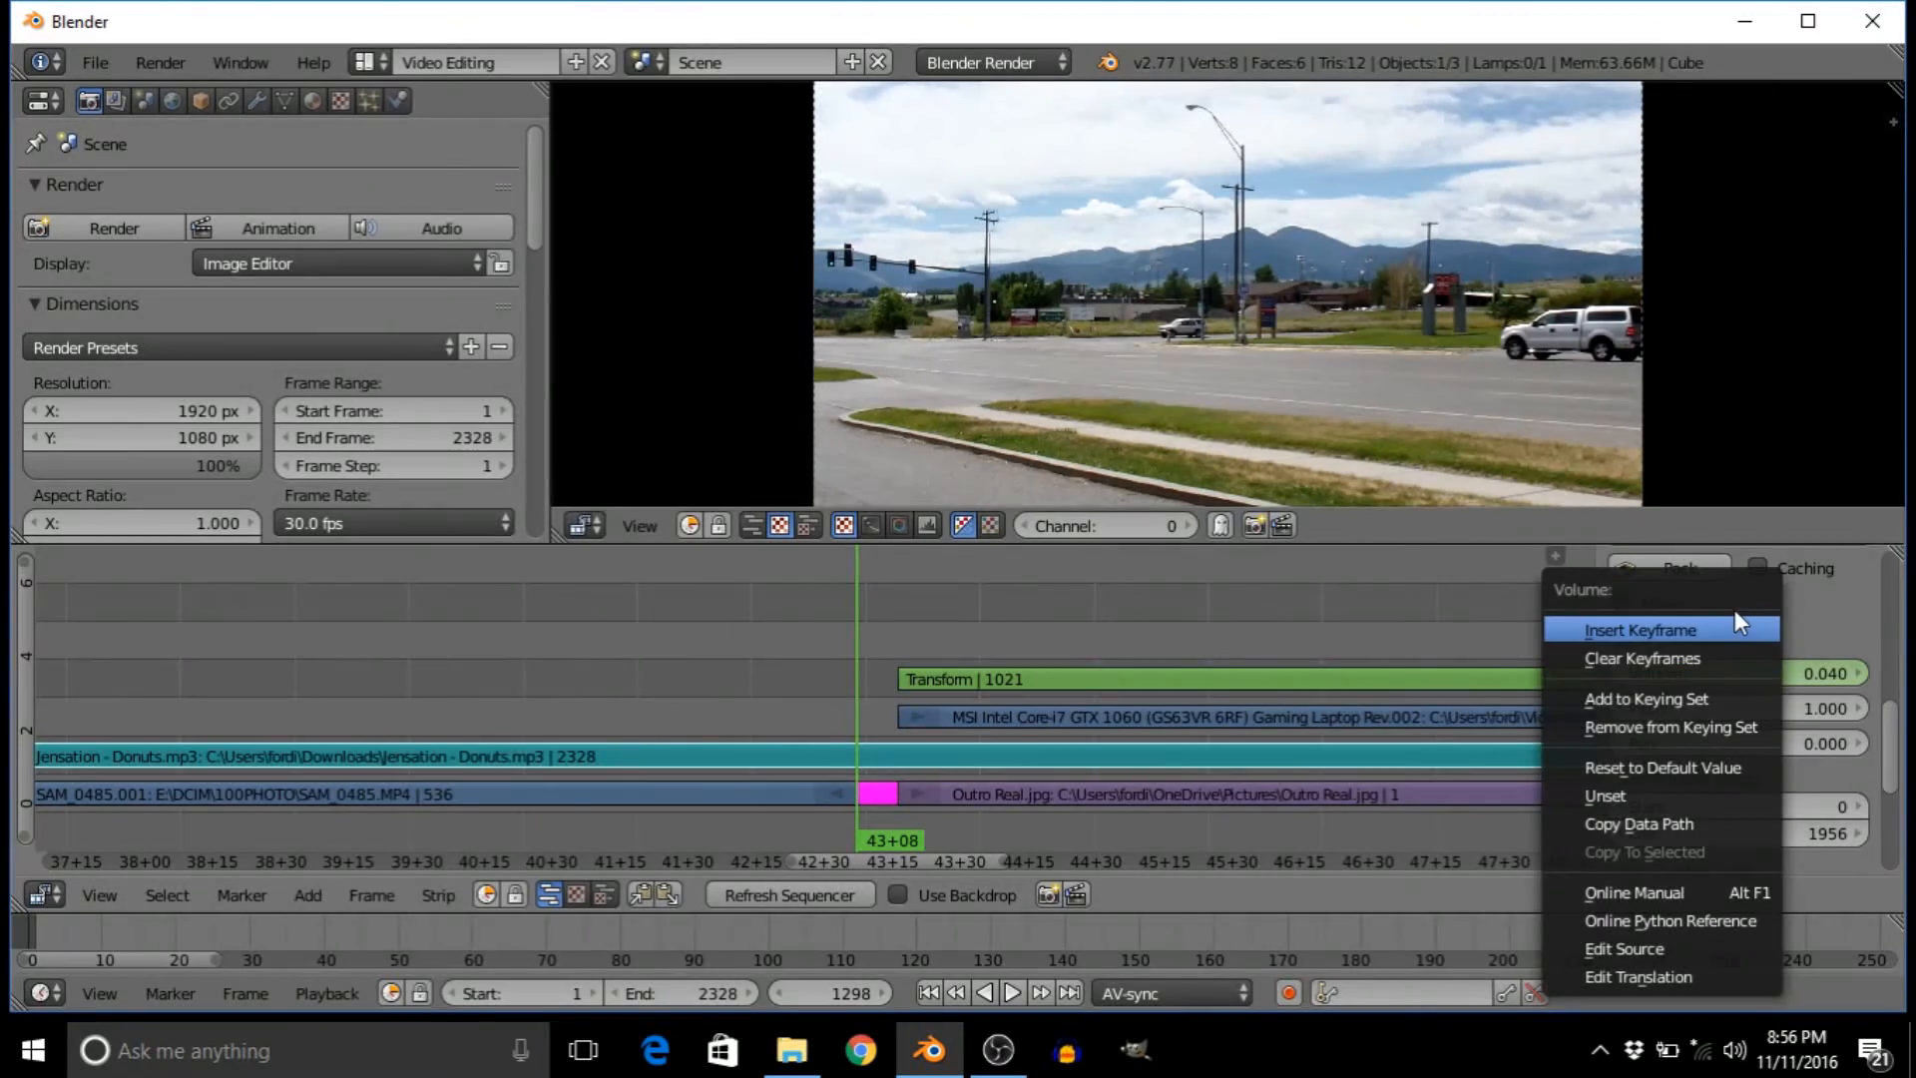
left_click(1727, 624)
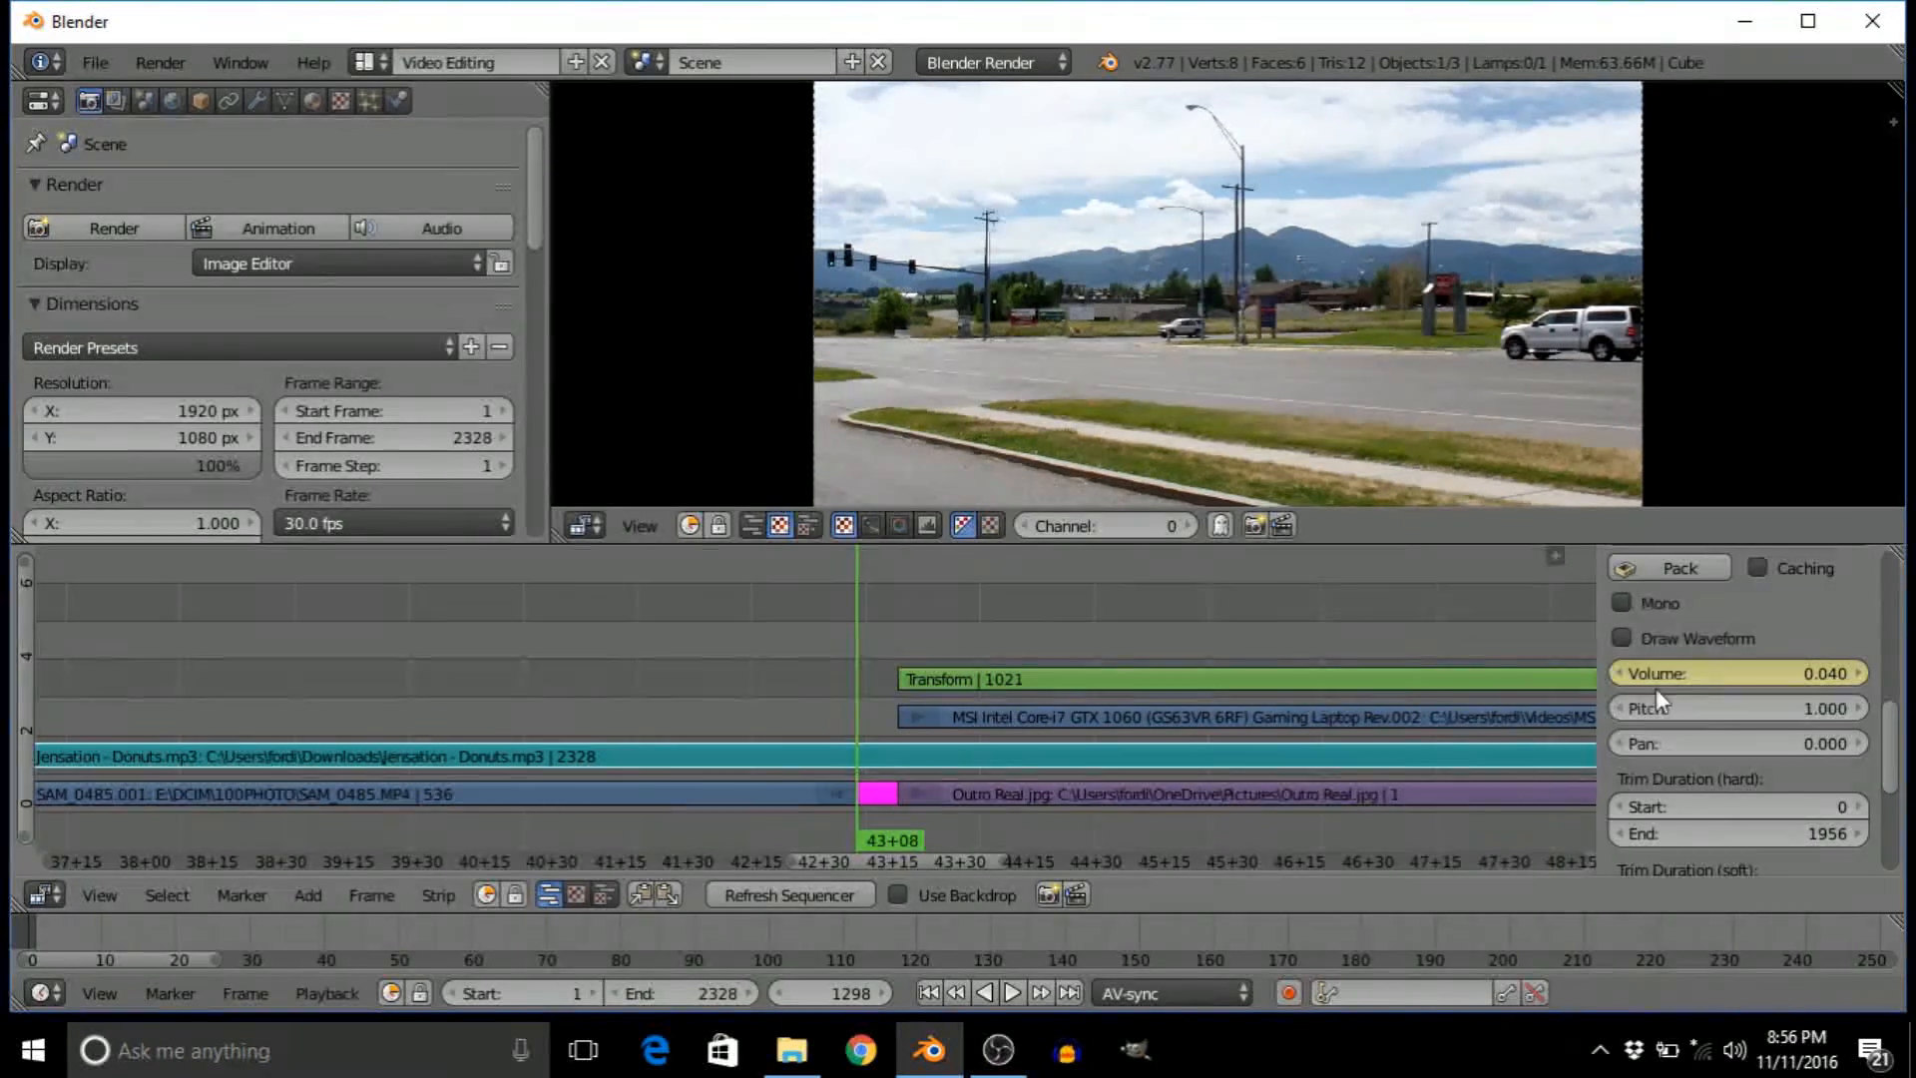
- Set the music strip's volume to 0.4 at frame 1350, early in the outro, and insert a keyframe for it
left_click(1094, 640)
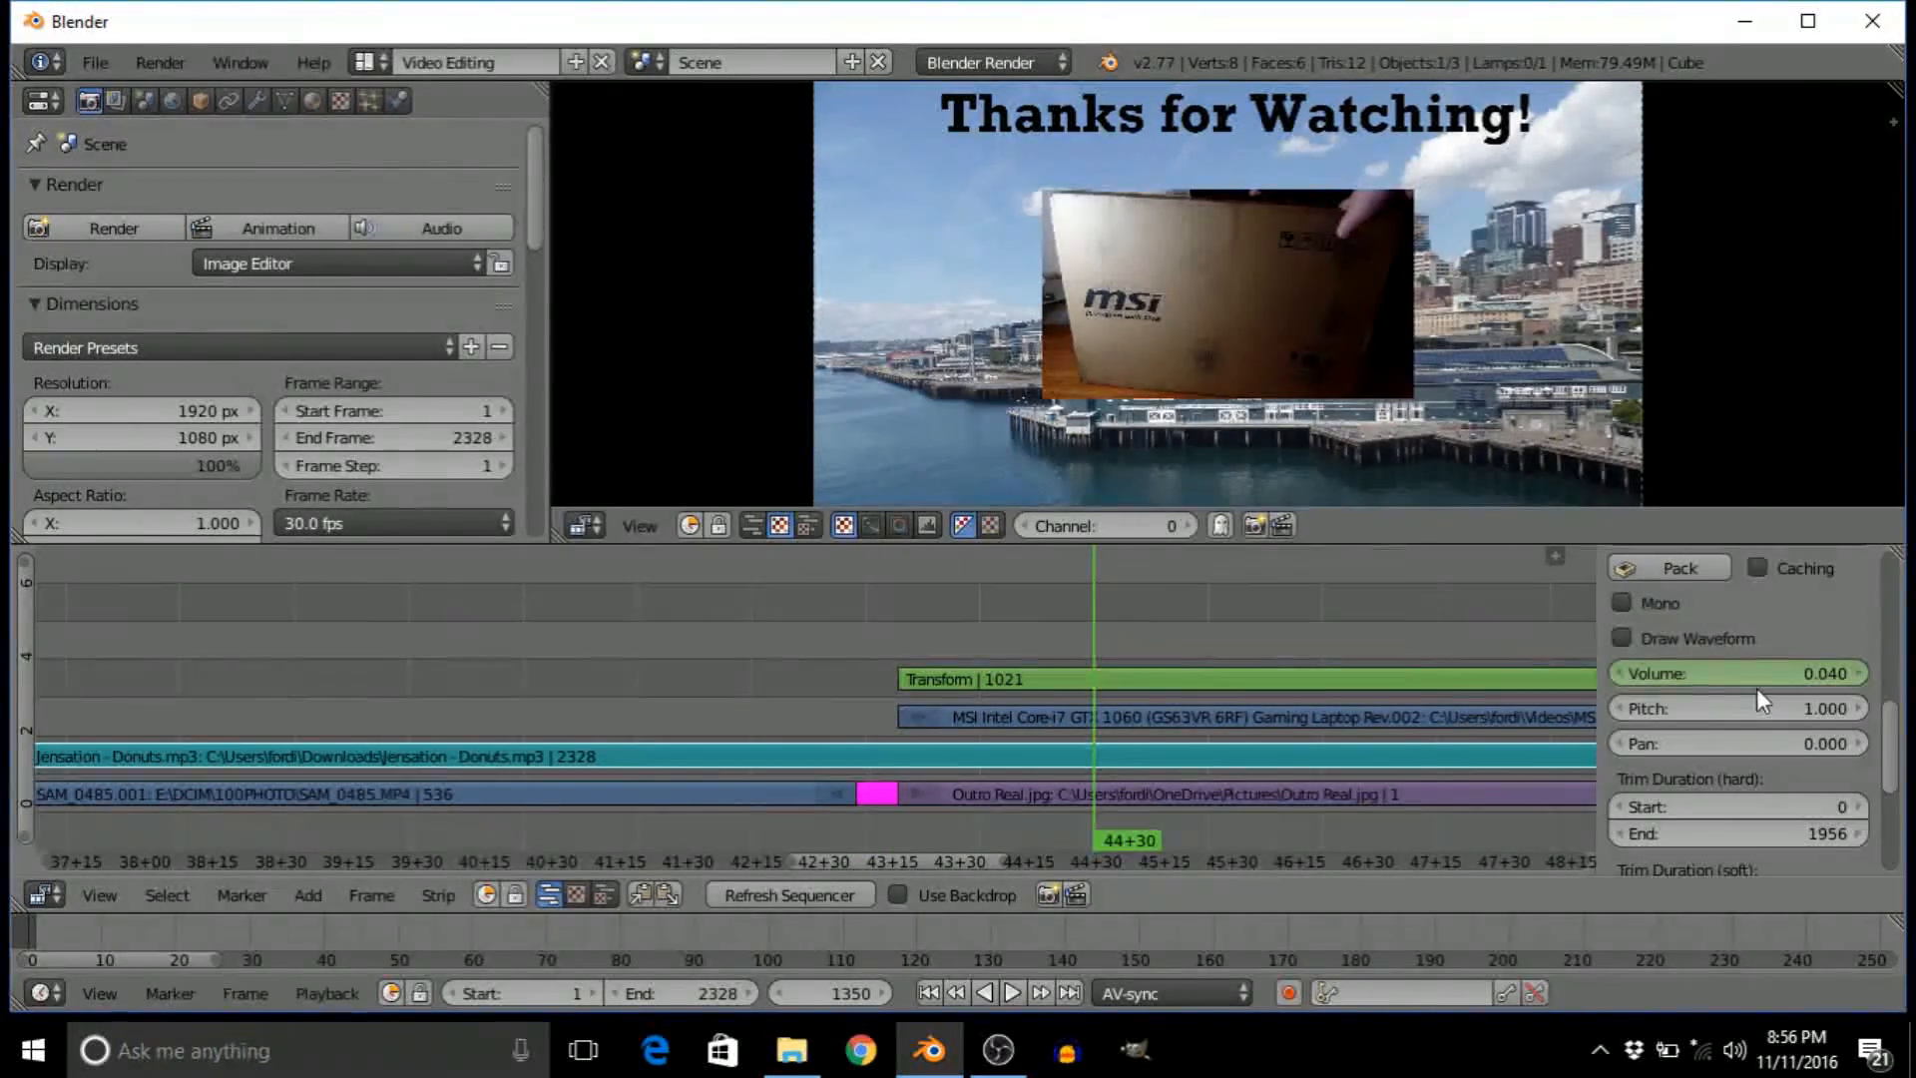
left_click(1782, 669)
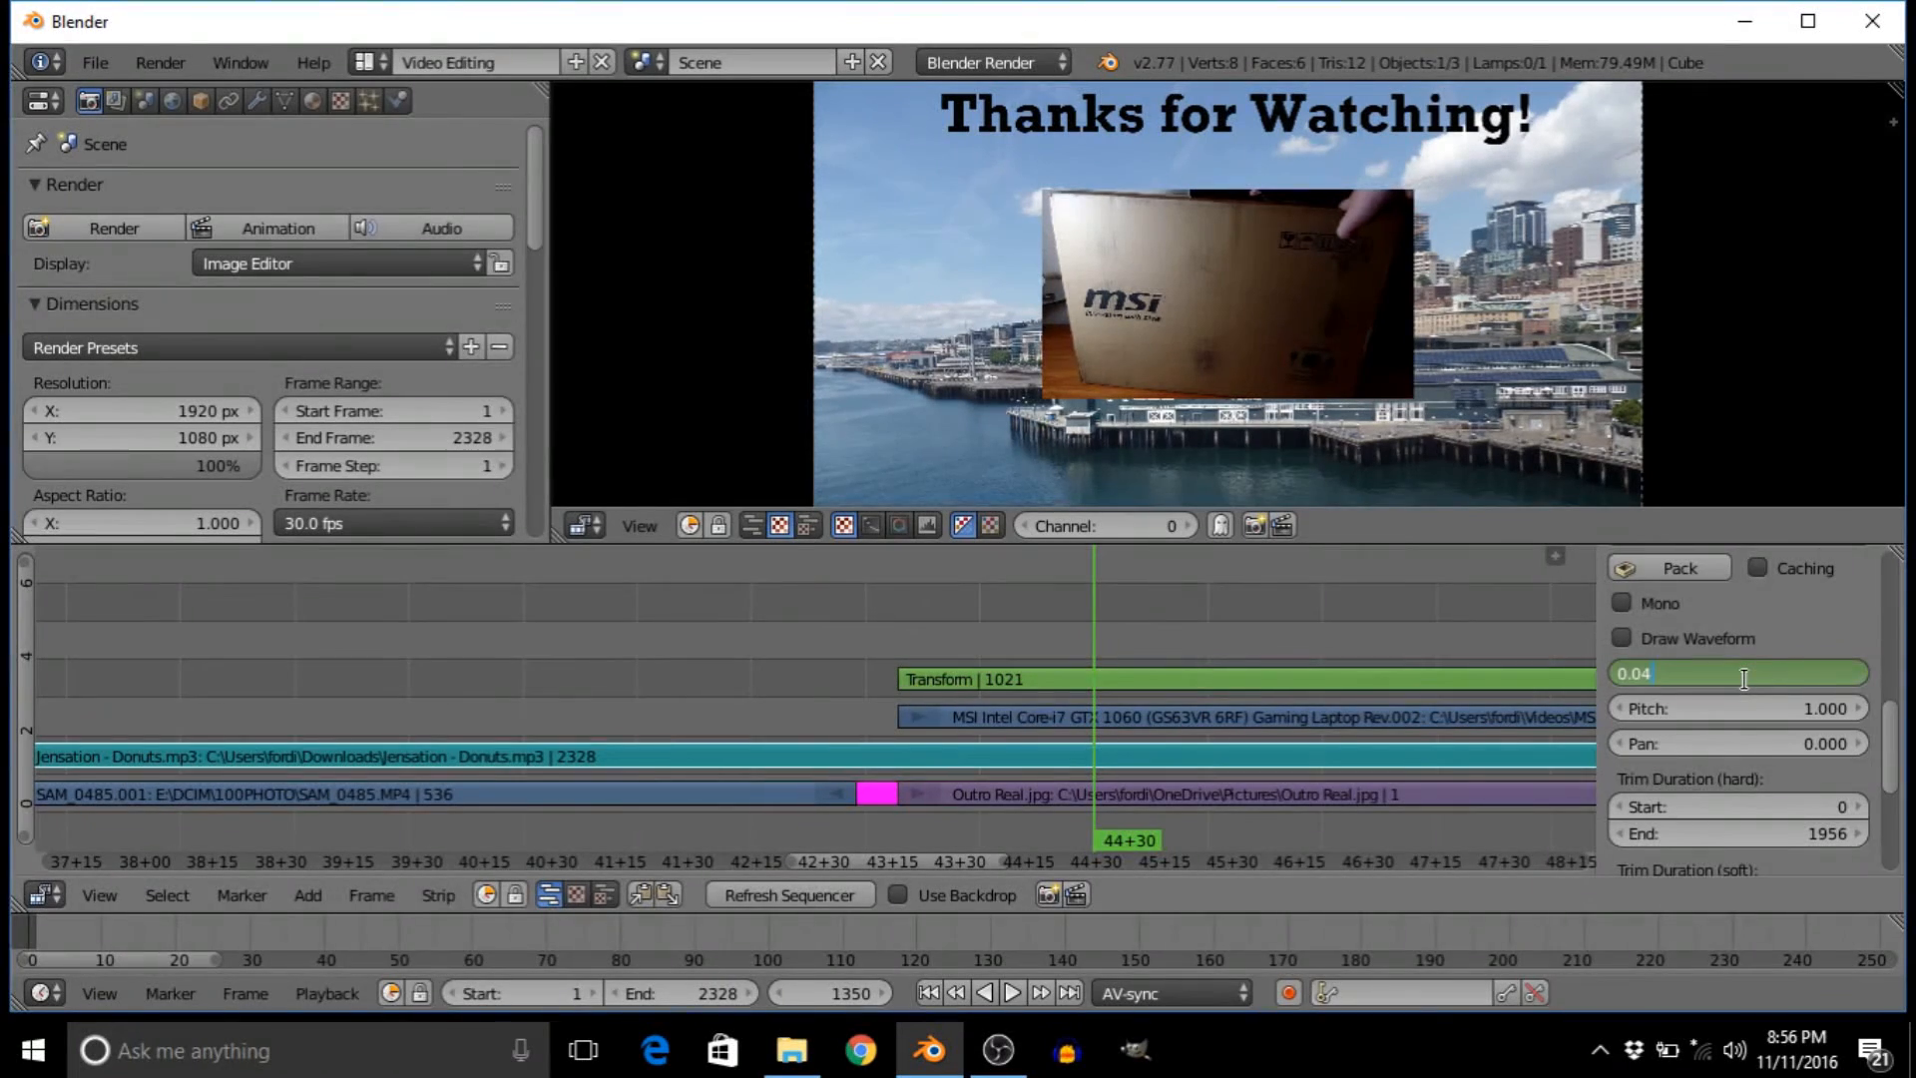
key("Return")
left_click(1737, 678)
key("BackSpace")
type(".4")
key("Return")
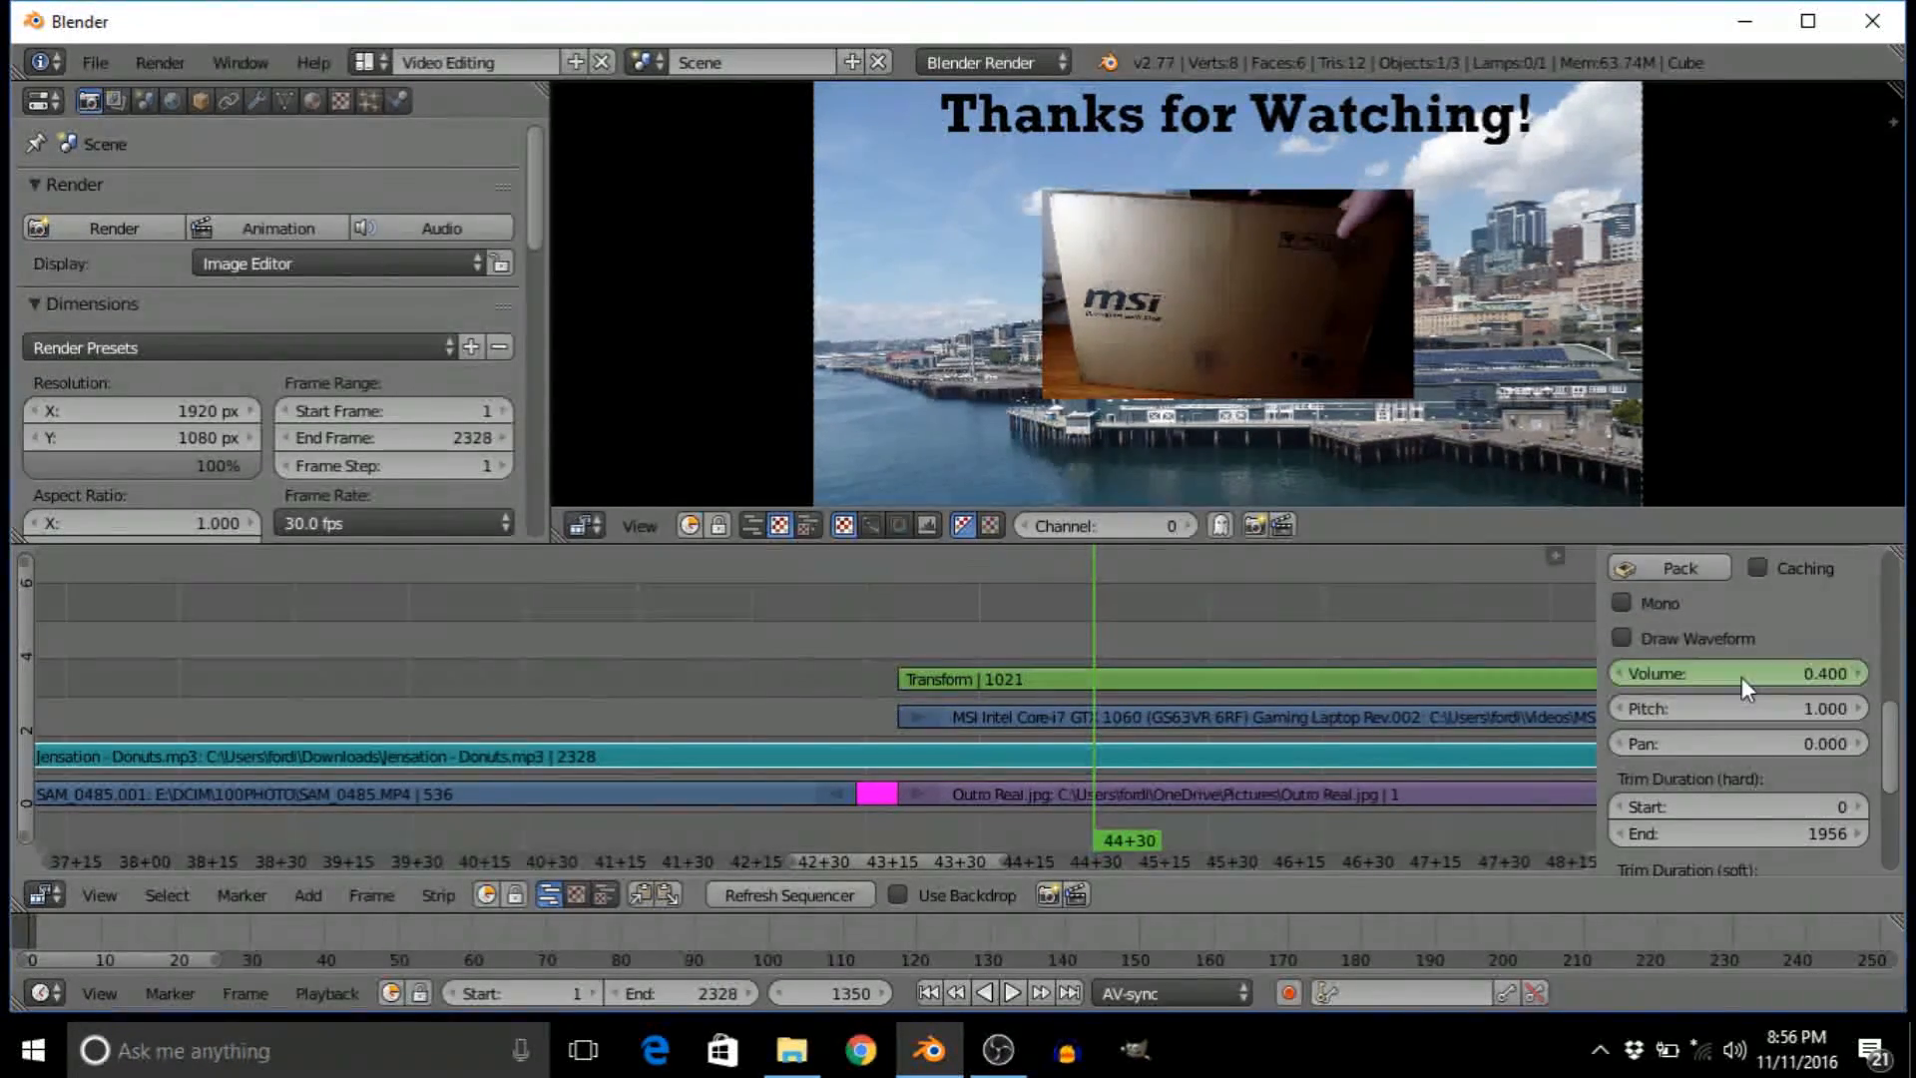
right_click(1844, 679)
left_click(1814, 636)
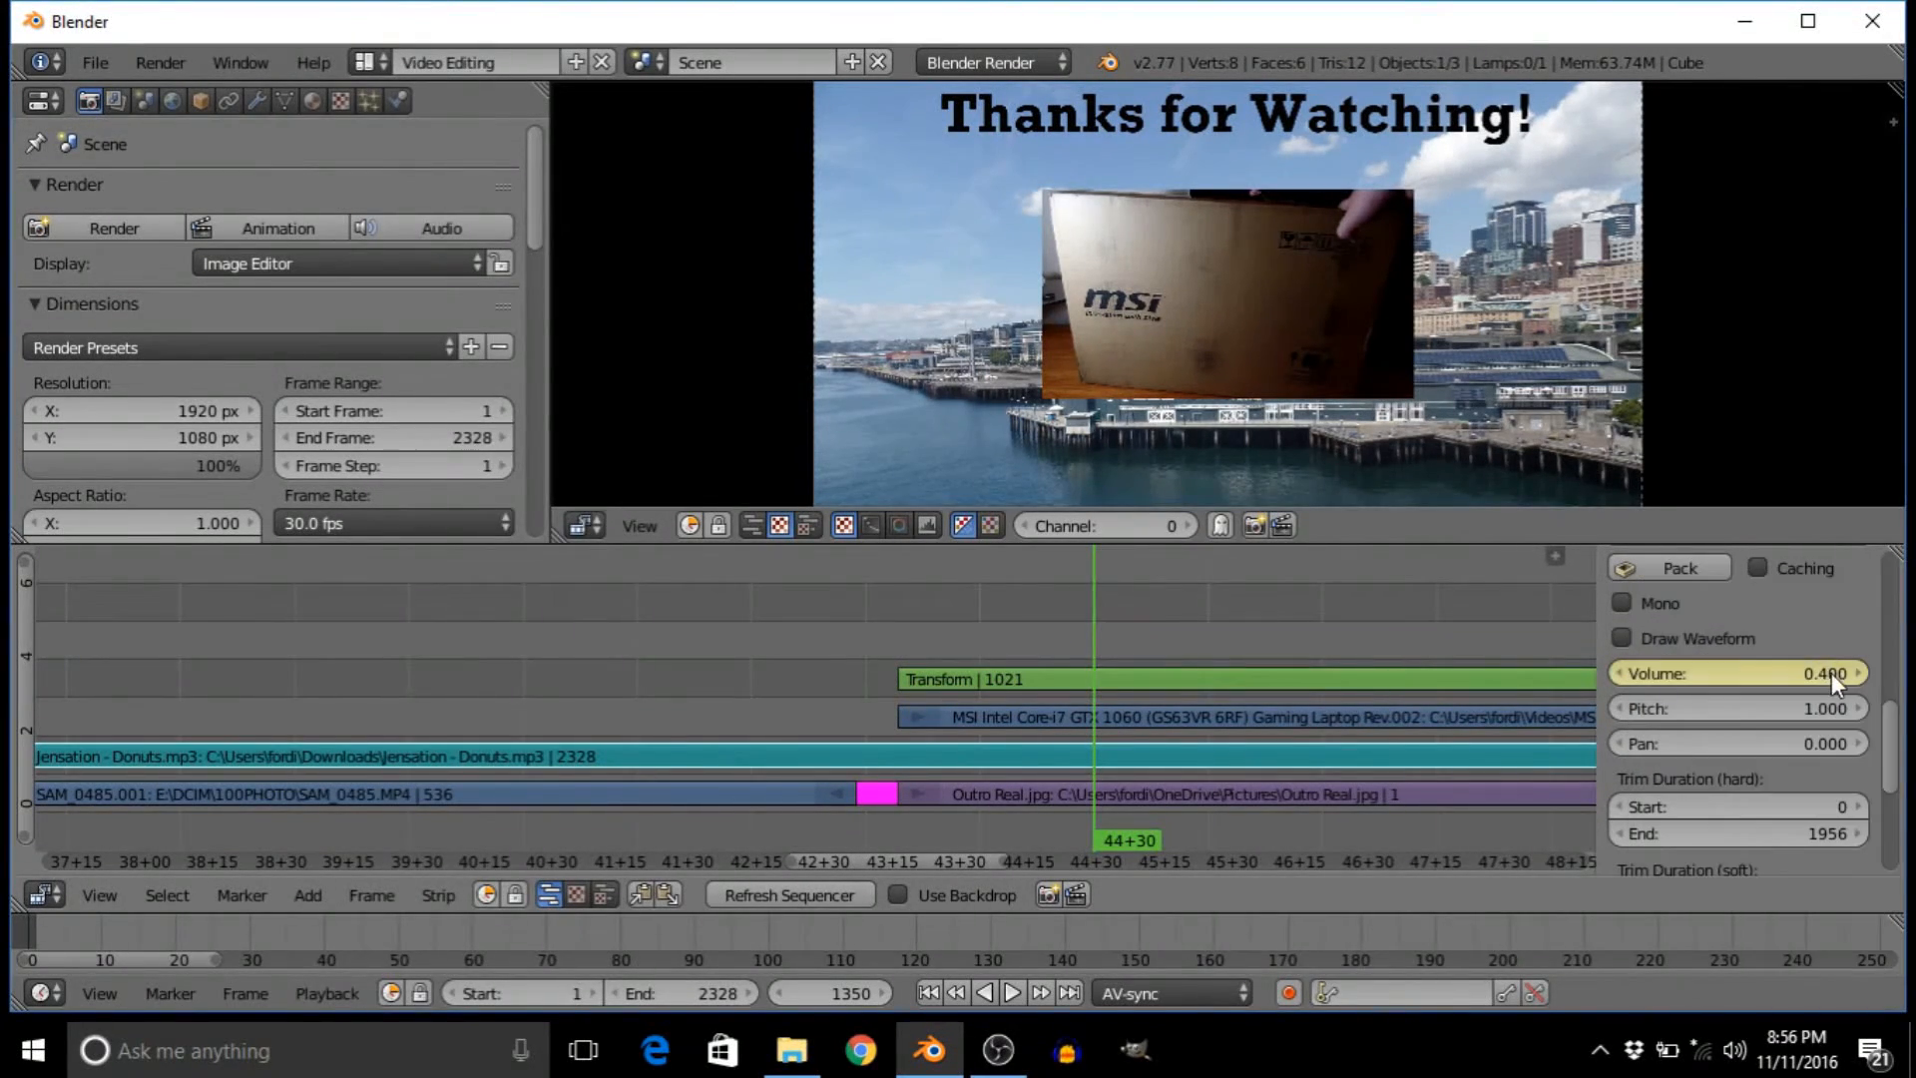
- Scrub and play through the whole edit to check the music's volume changes
scroll(1199, 666, "down", 1)
scroll(1199, 665, "down", 8)
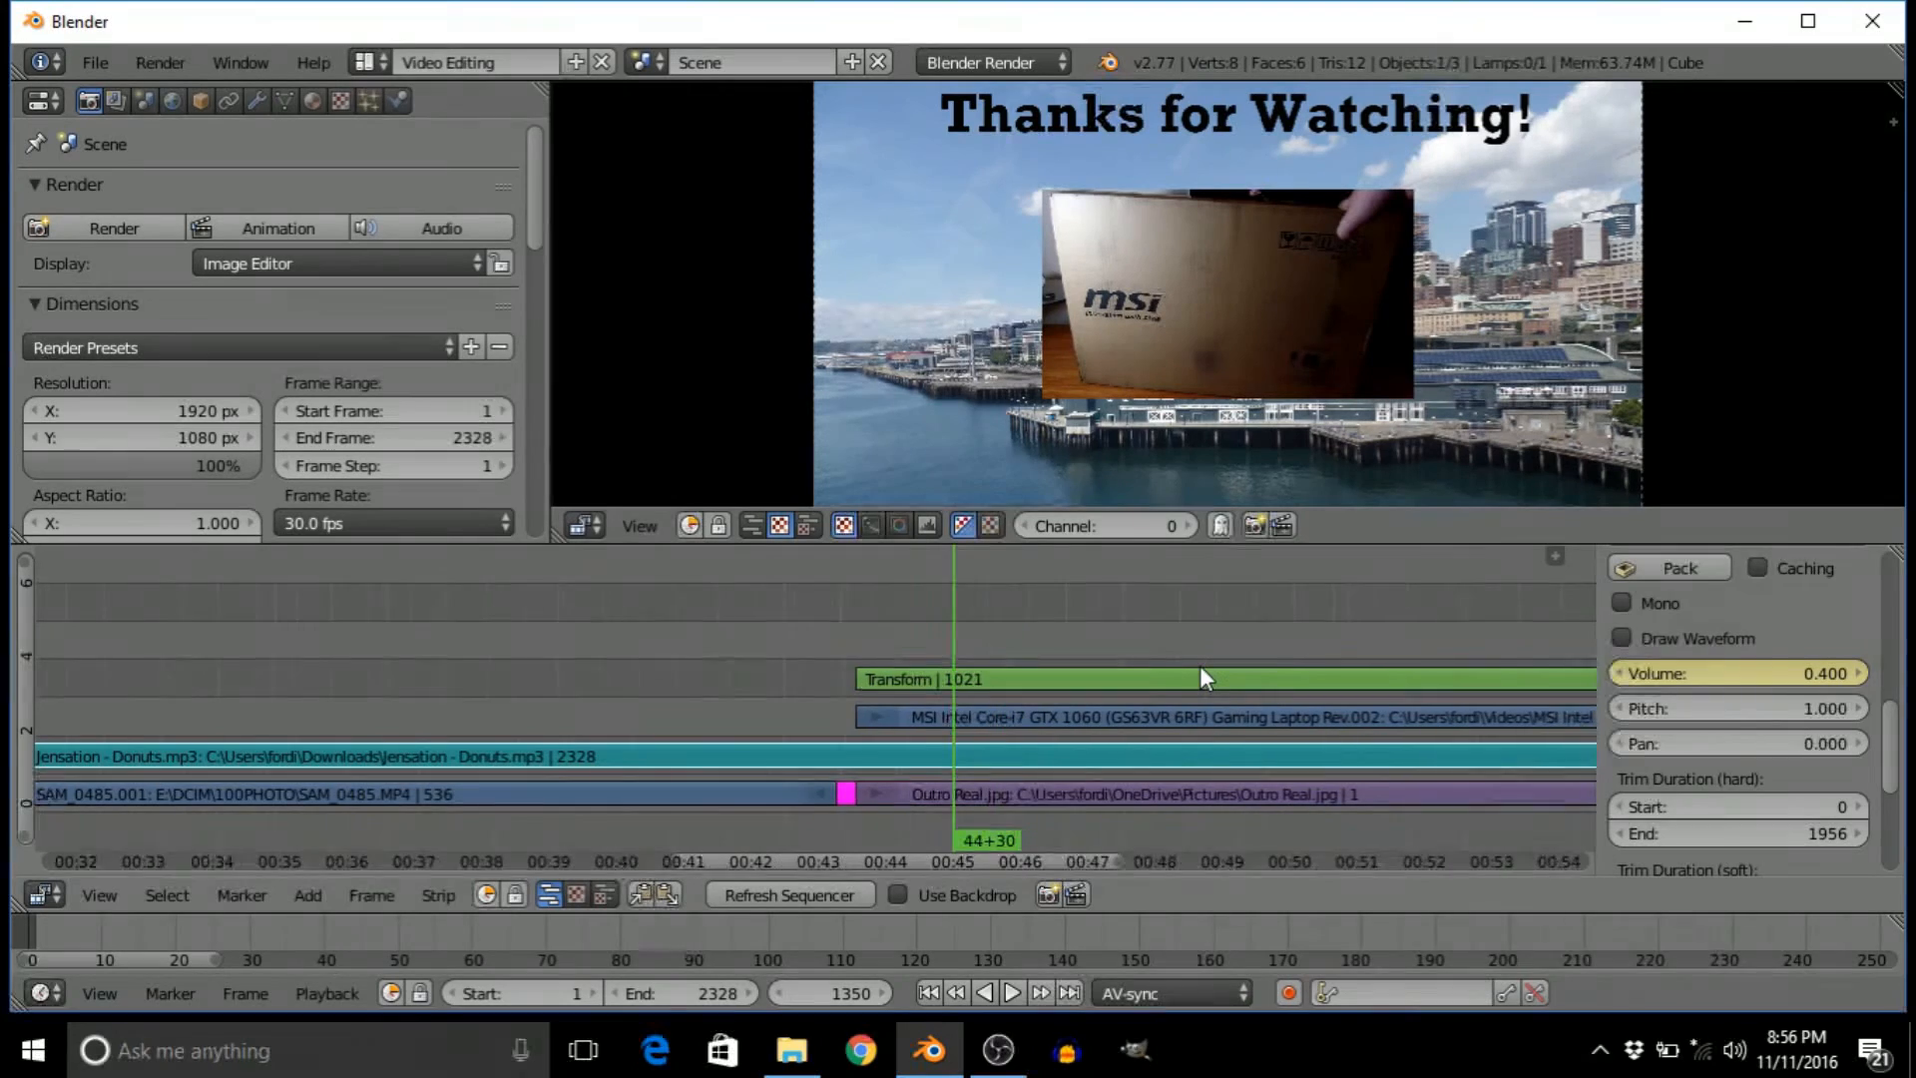
scroll(626, 618, "down", 2)
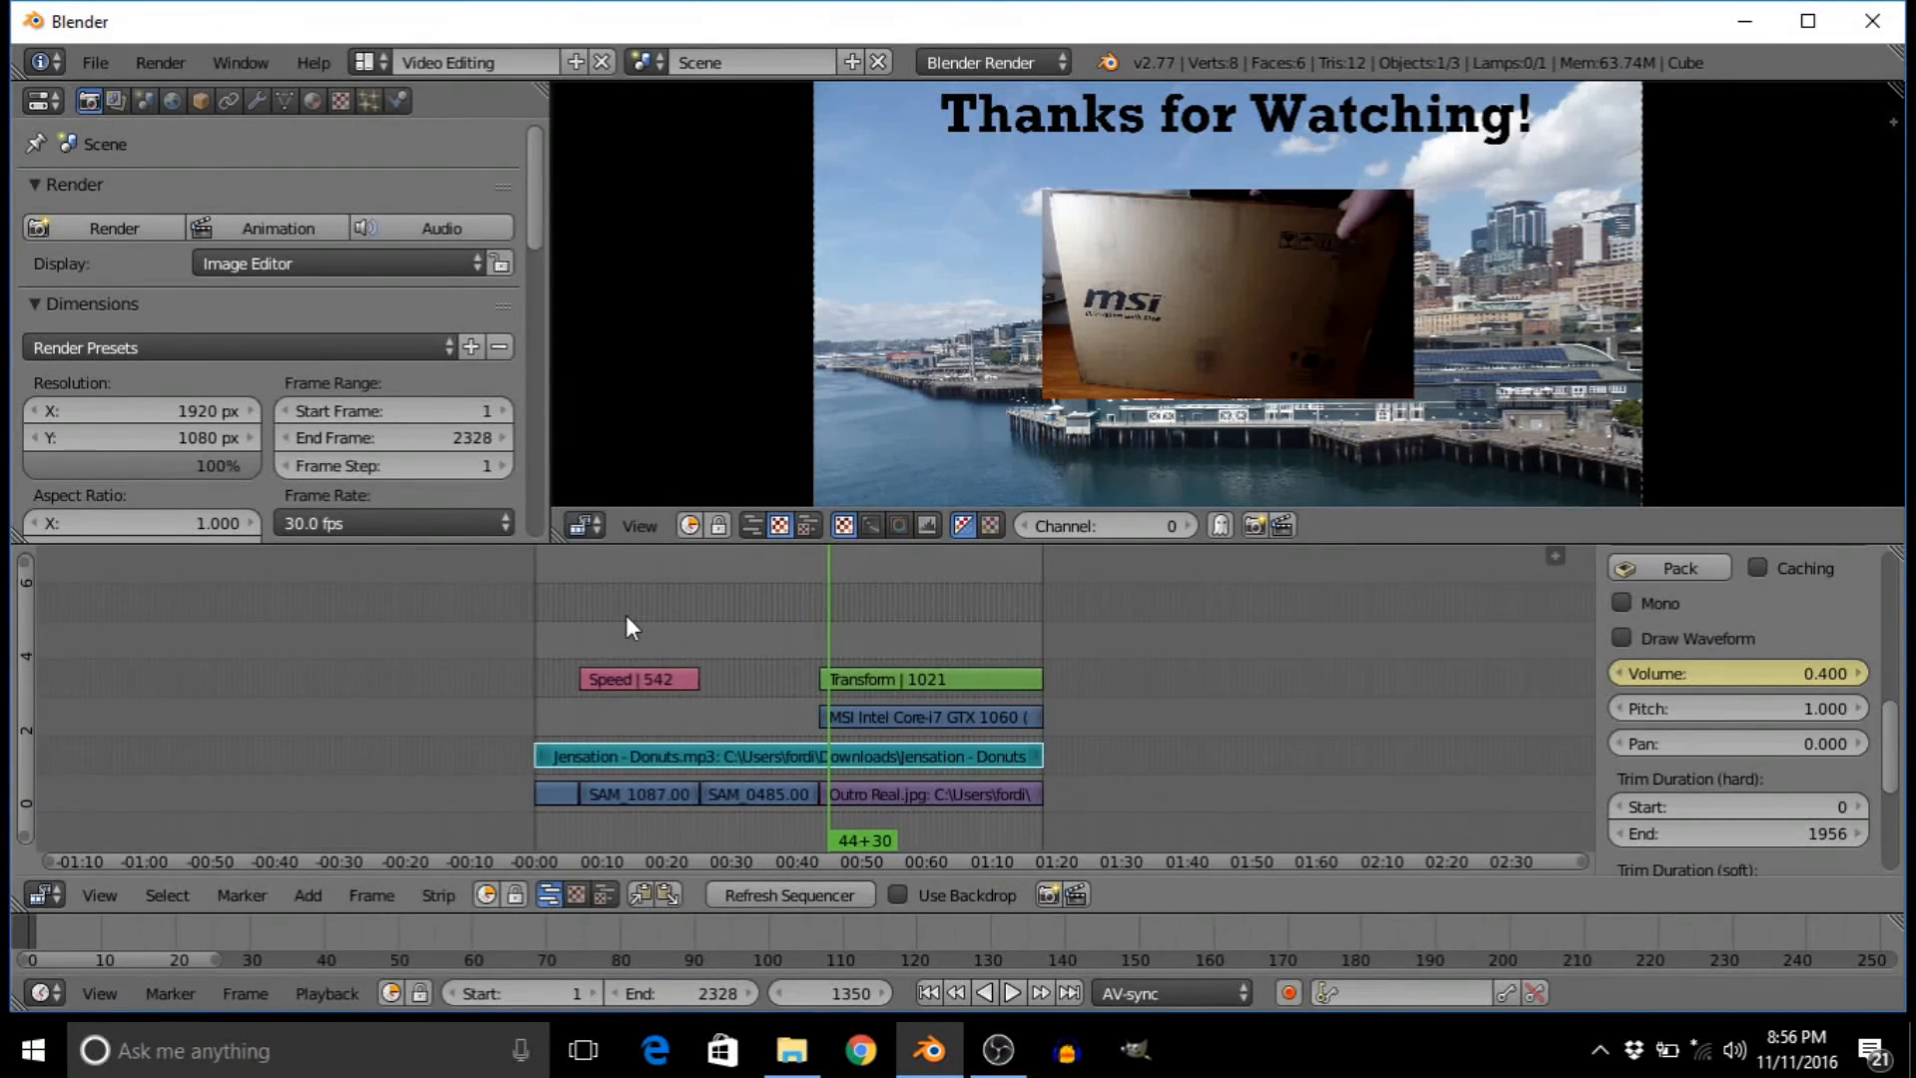
left_click_drag(569, 617, 884, 654)
key("alt+a")
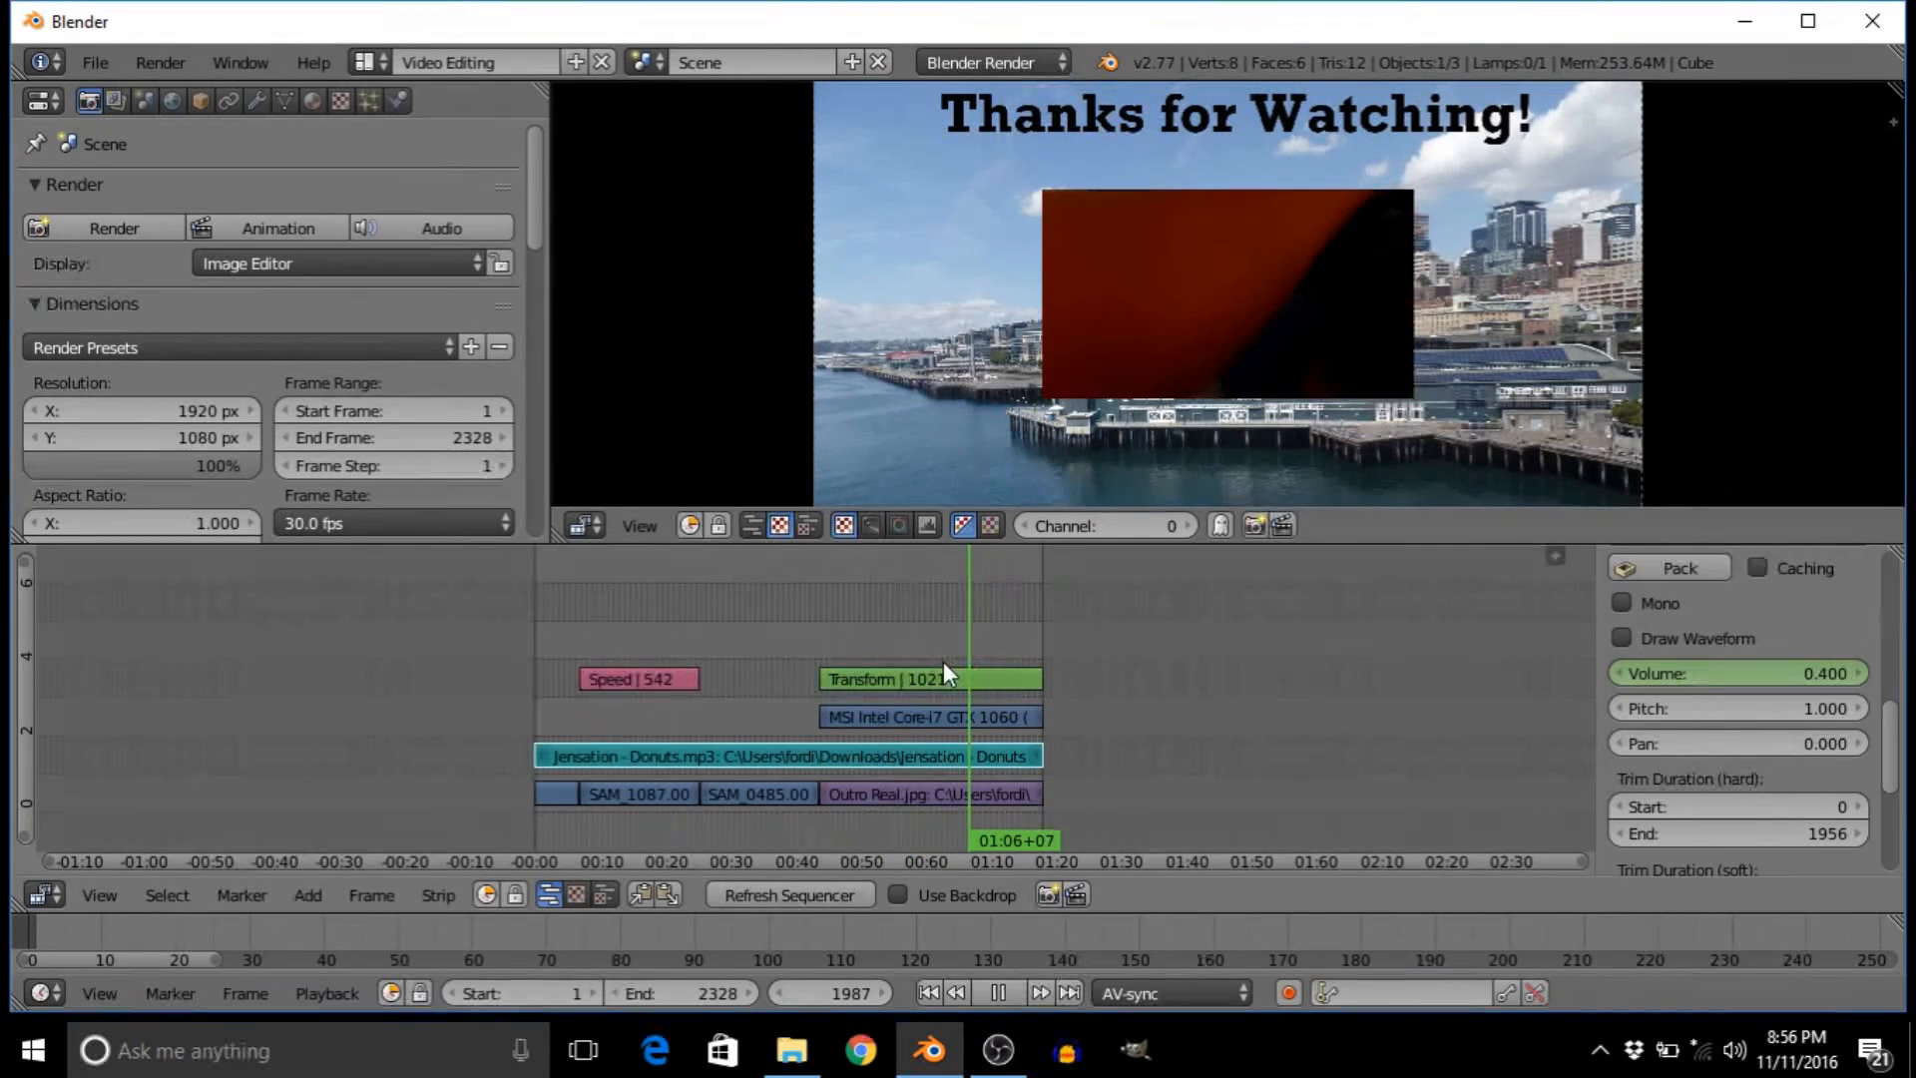
left_click_drag(818, 678, 802, 680)
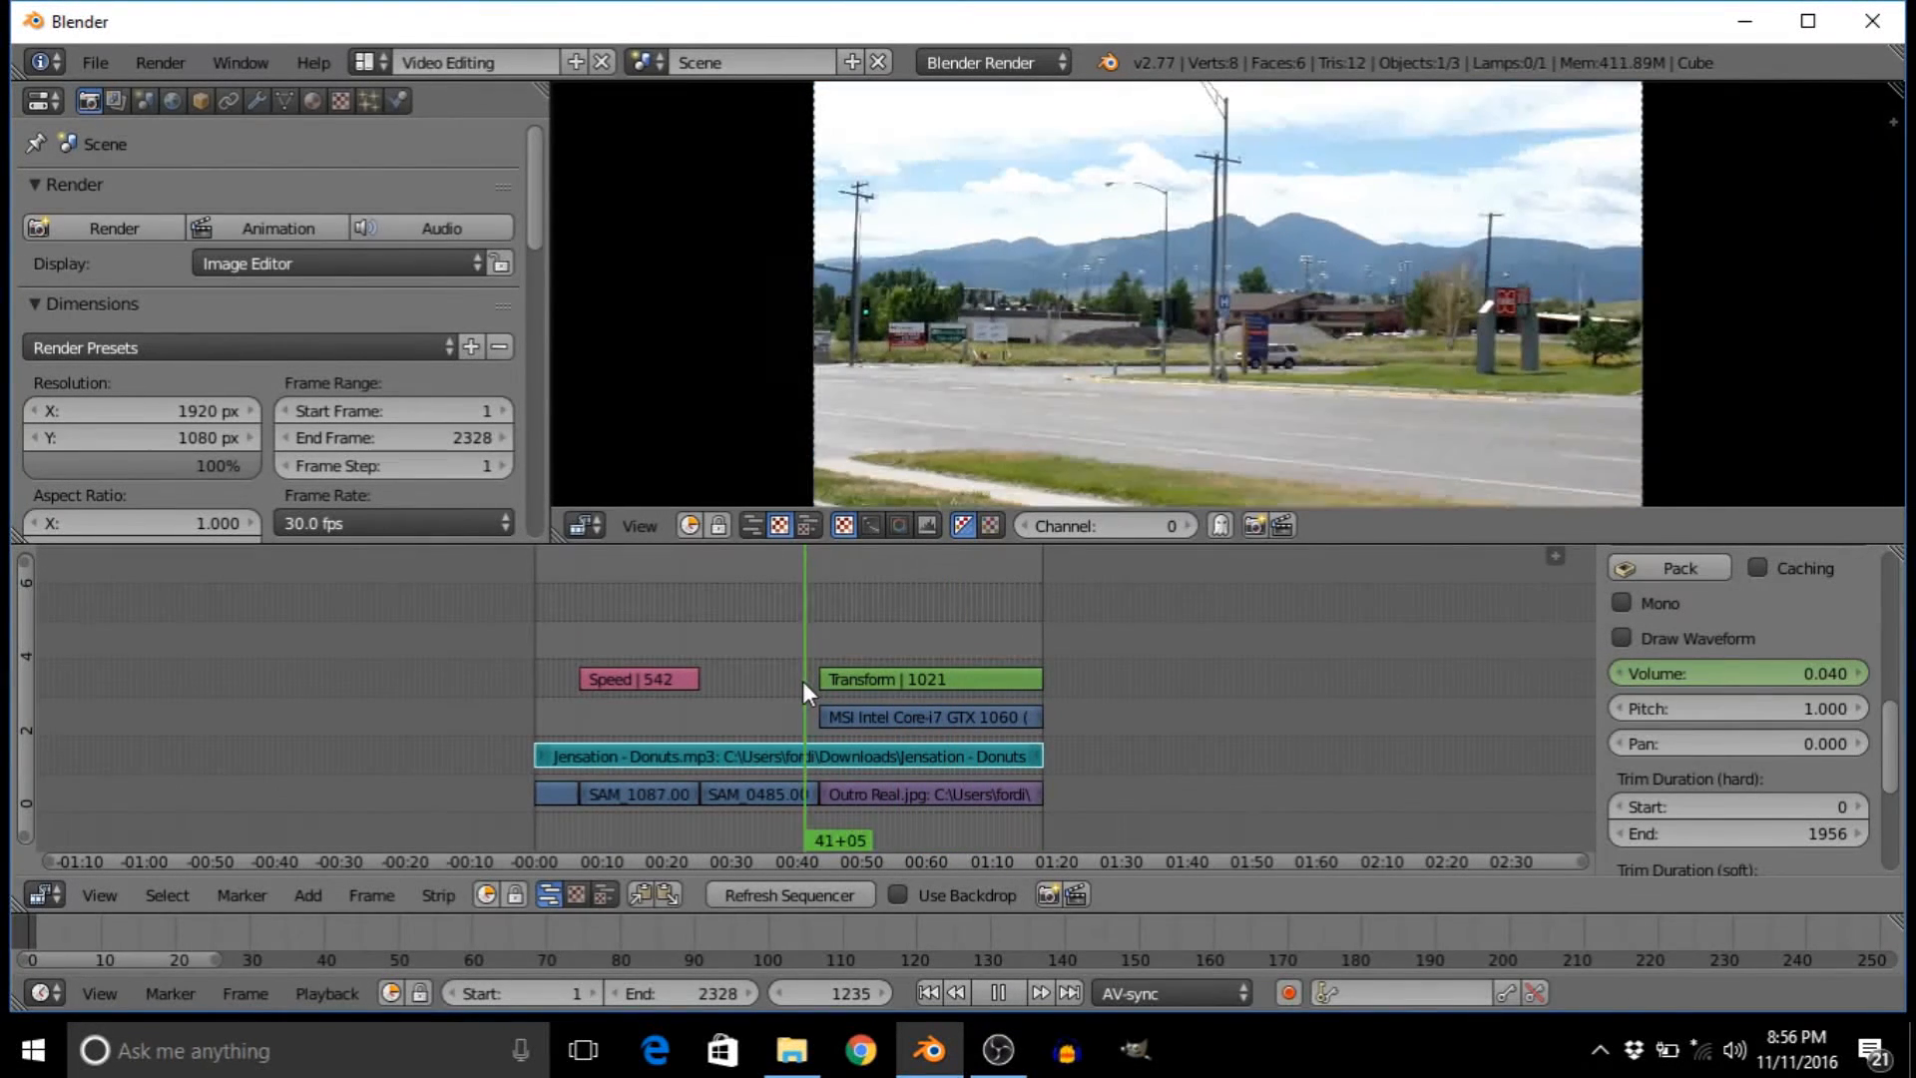
- Play the end of the last main clip repeatedly and scrub into the outro to check the music's volume transition
key("alt+a")
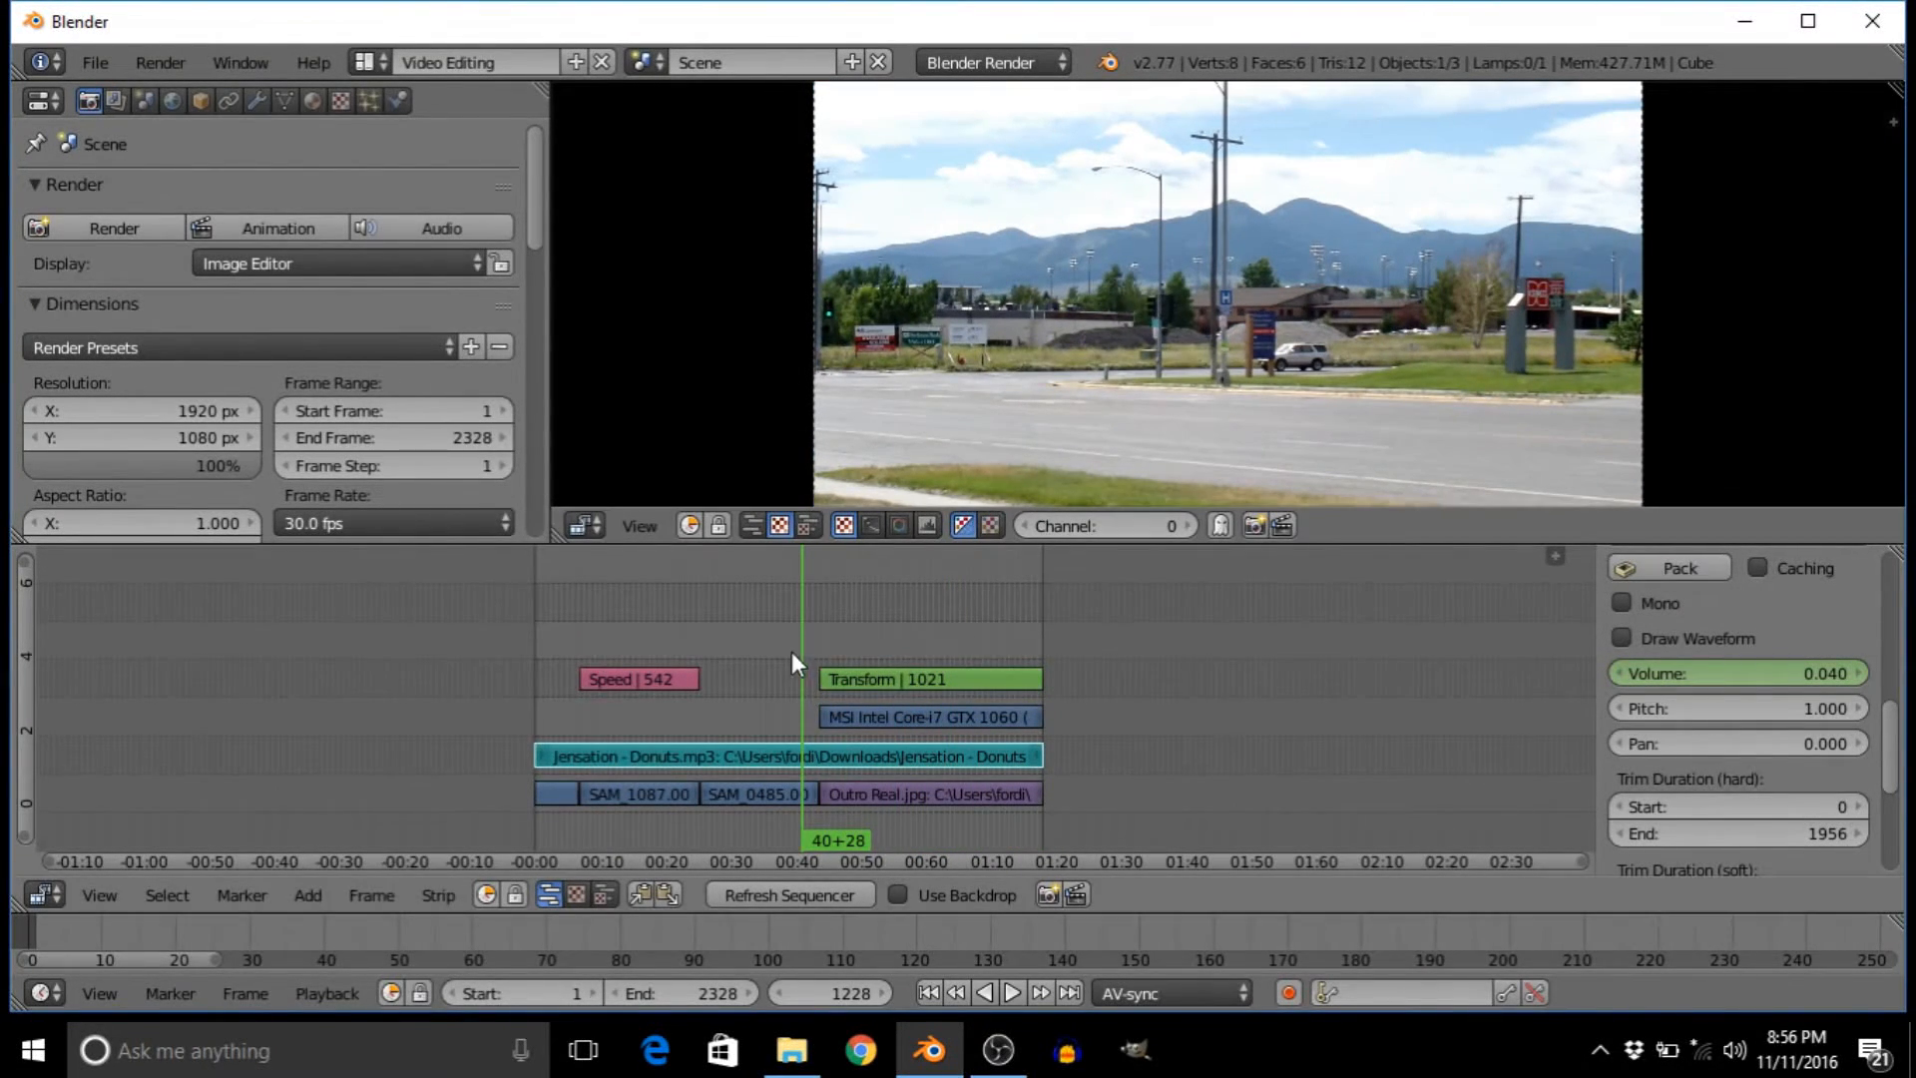
left_click(795, 684)
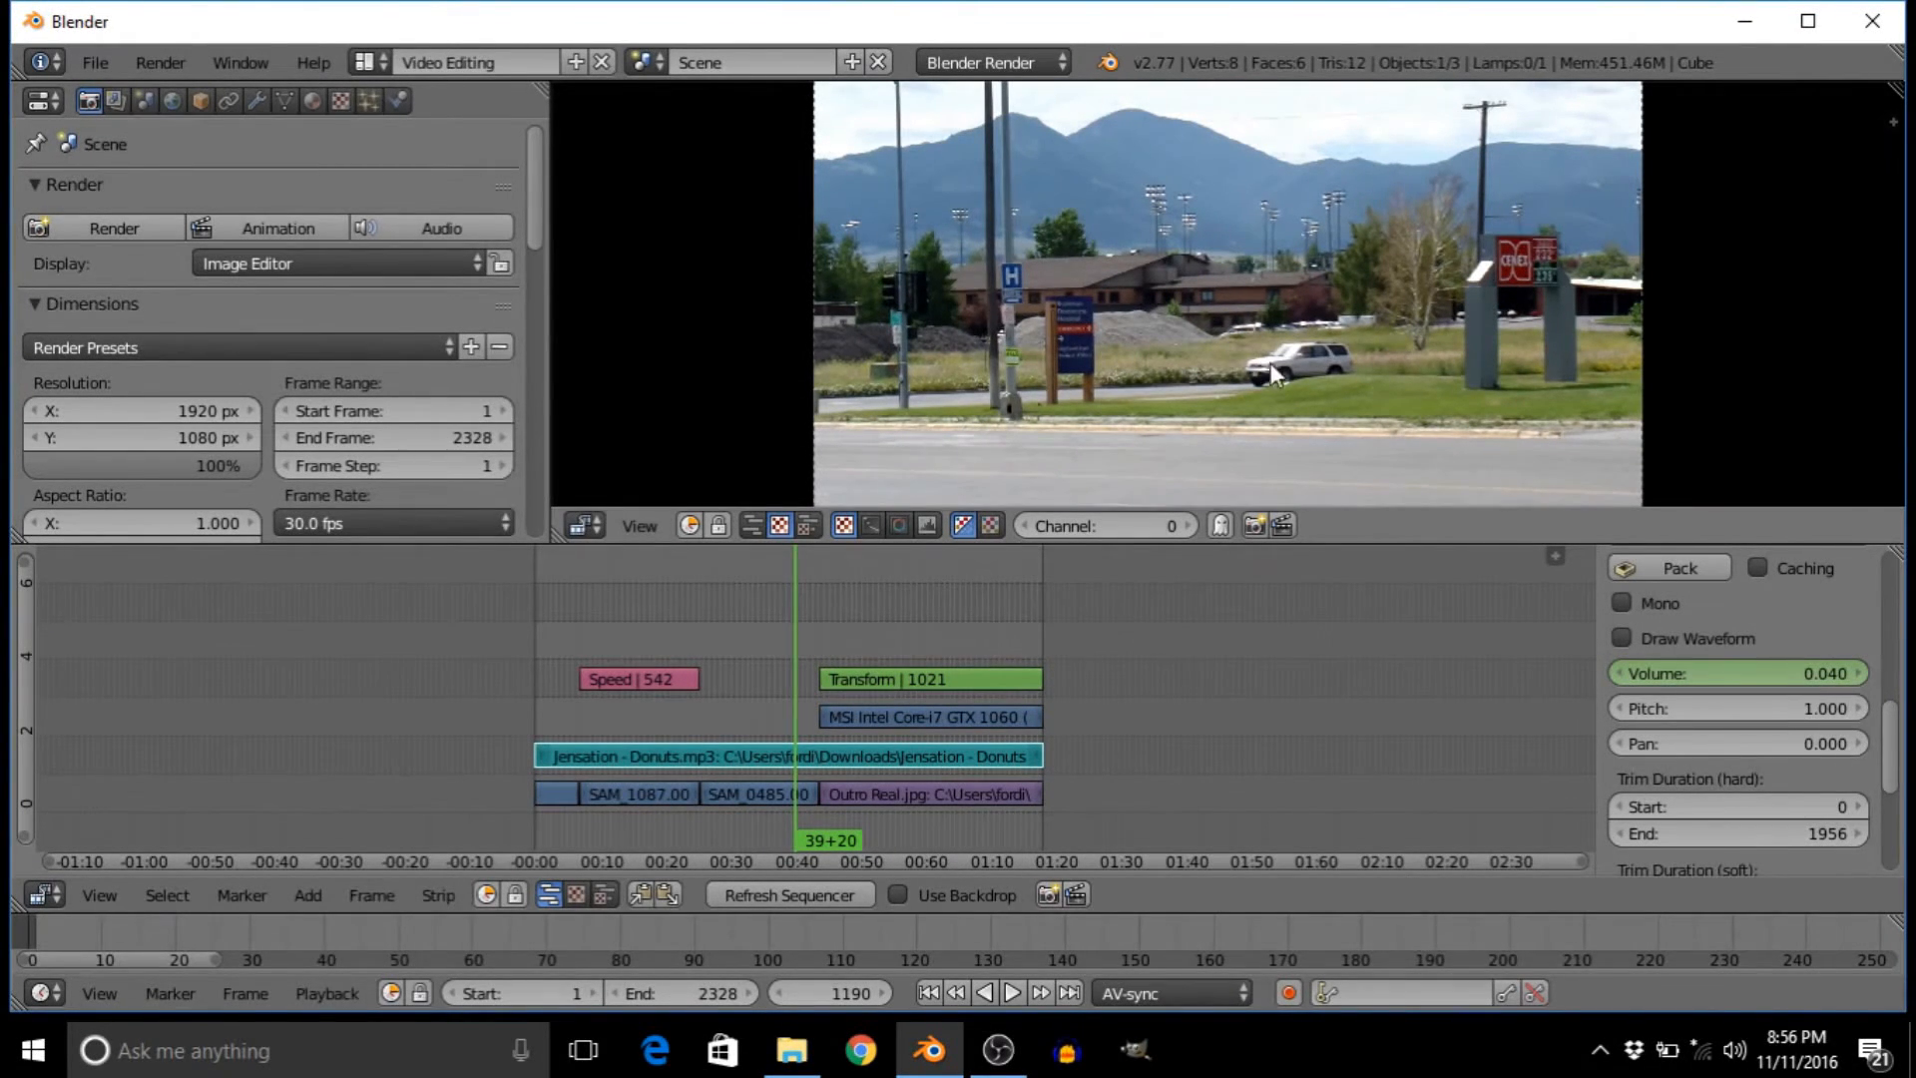
key("alt+a")
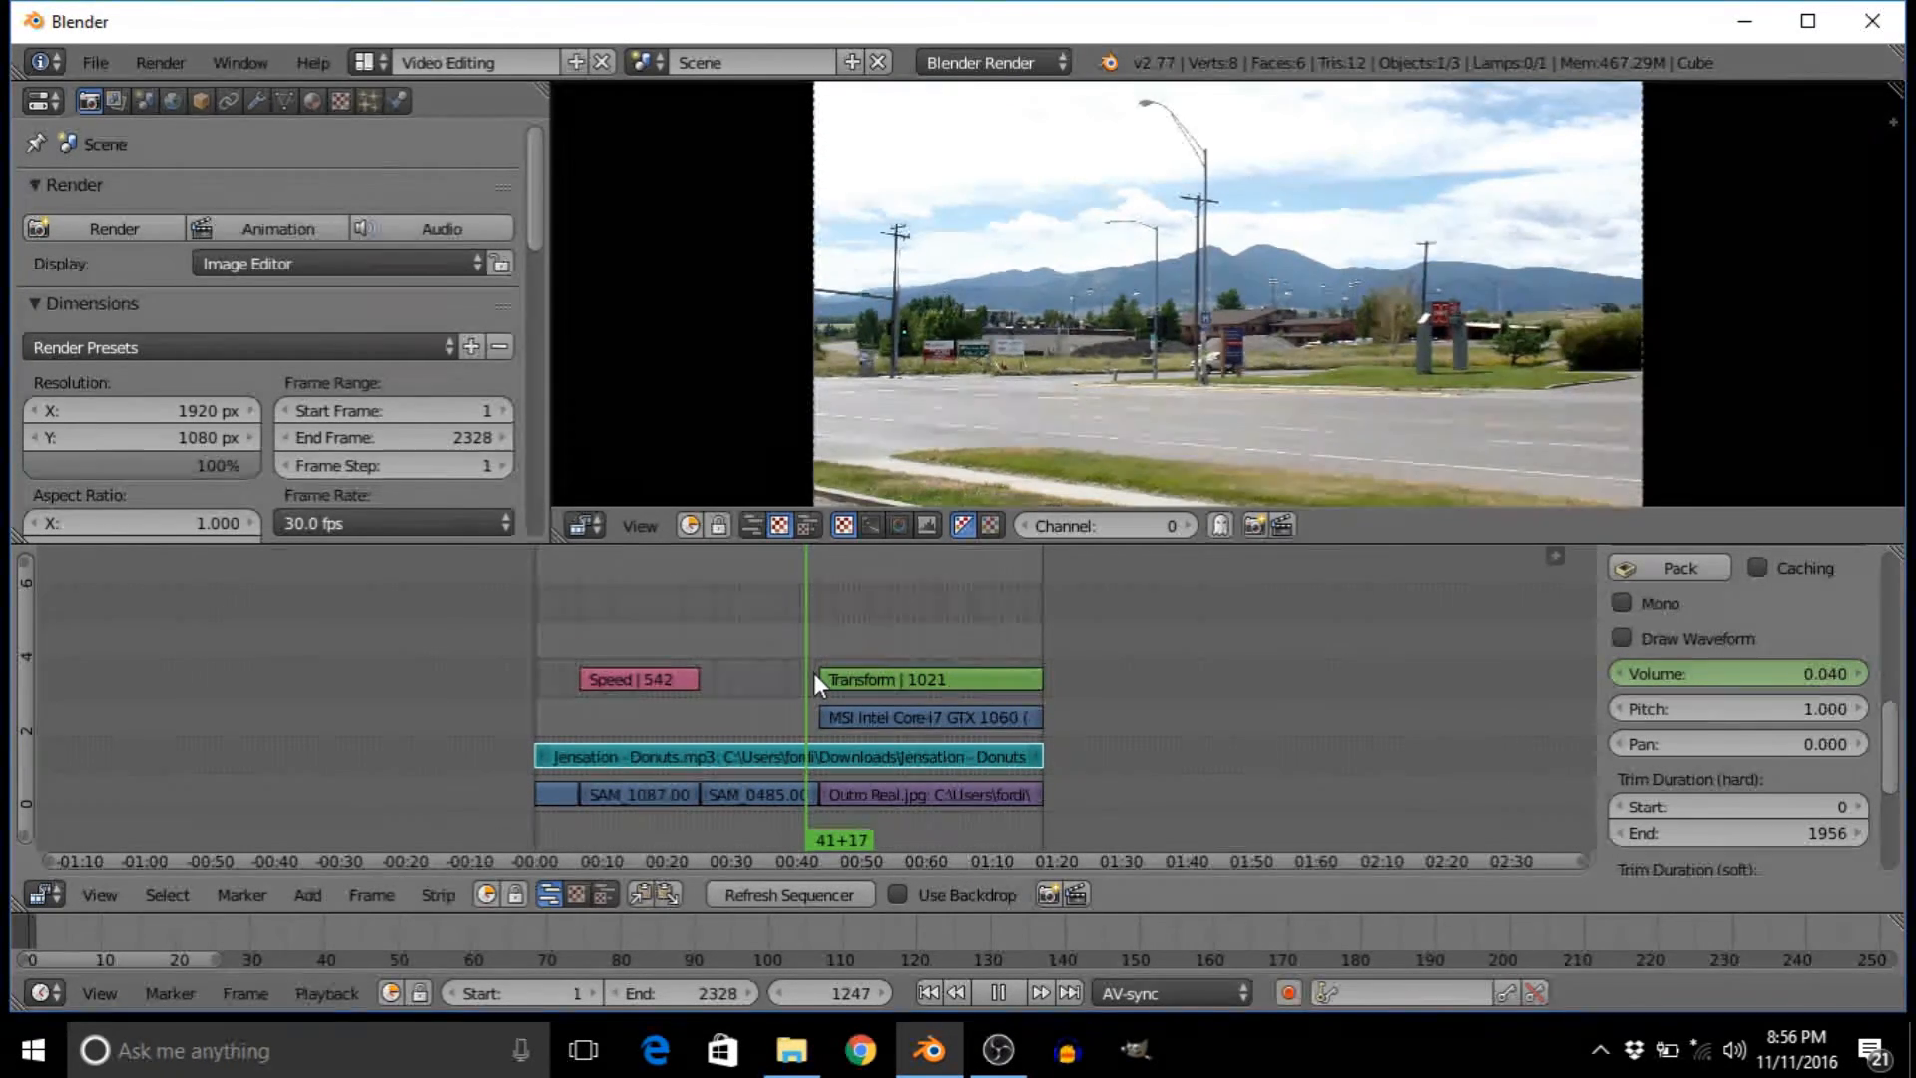
key("alt+a")
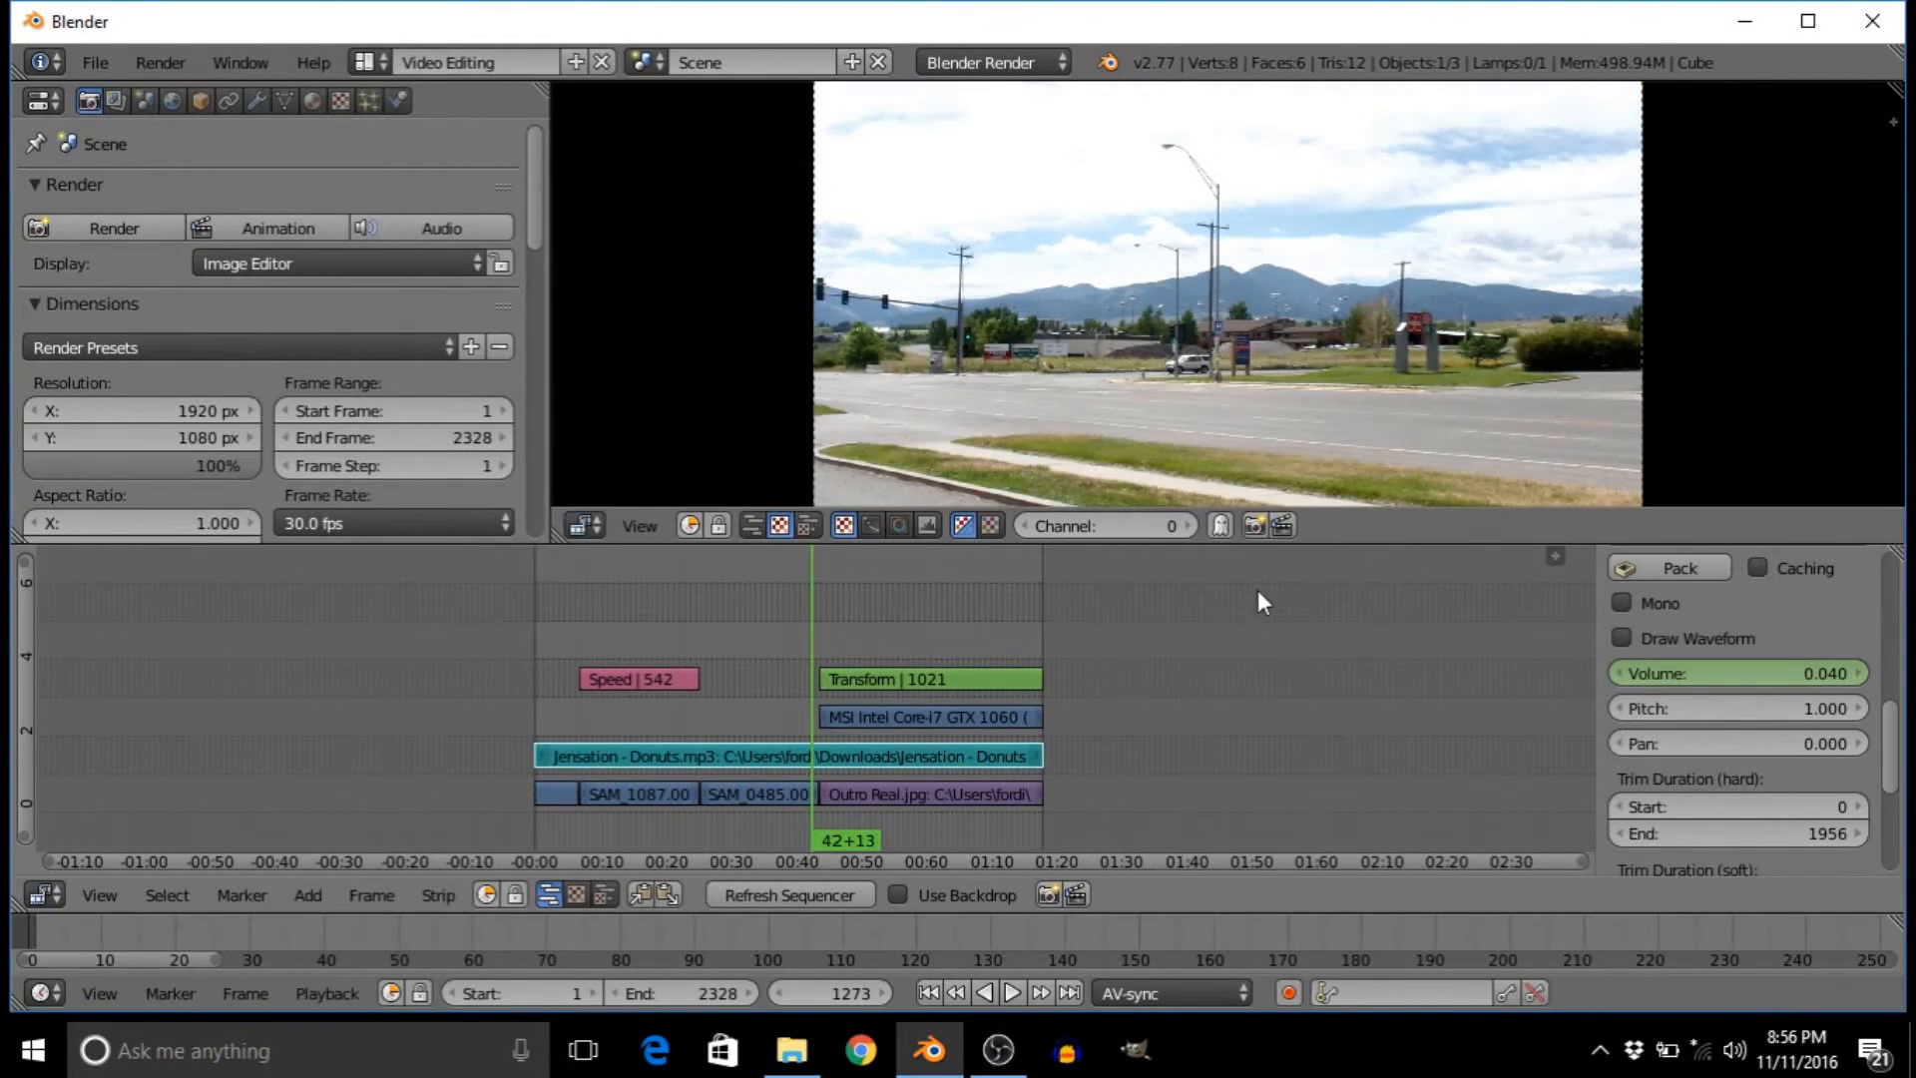
left_click_drag(847, 611, 929, 619)
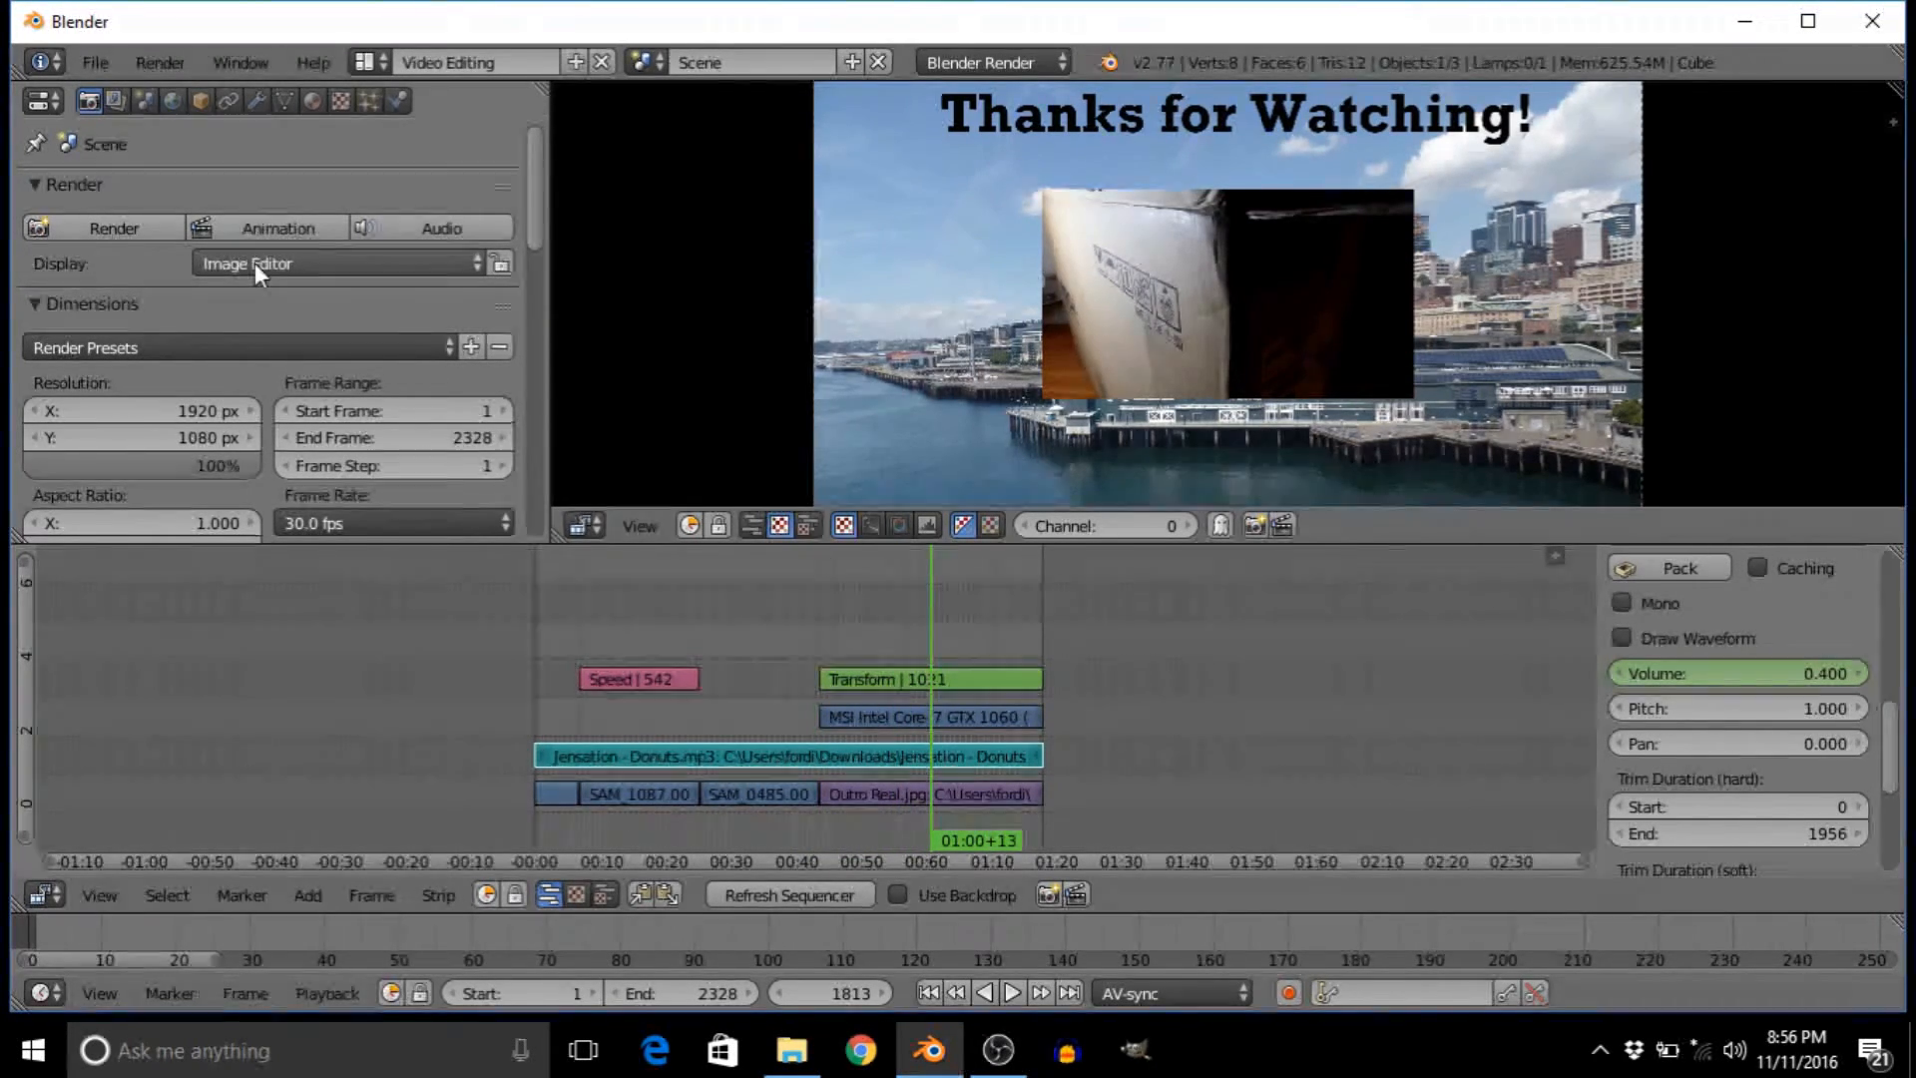
- Play the opening of the edit and scrub from the main clips into the outro to compare the music's volume
left_click(545, 653)
key("alt+a")
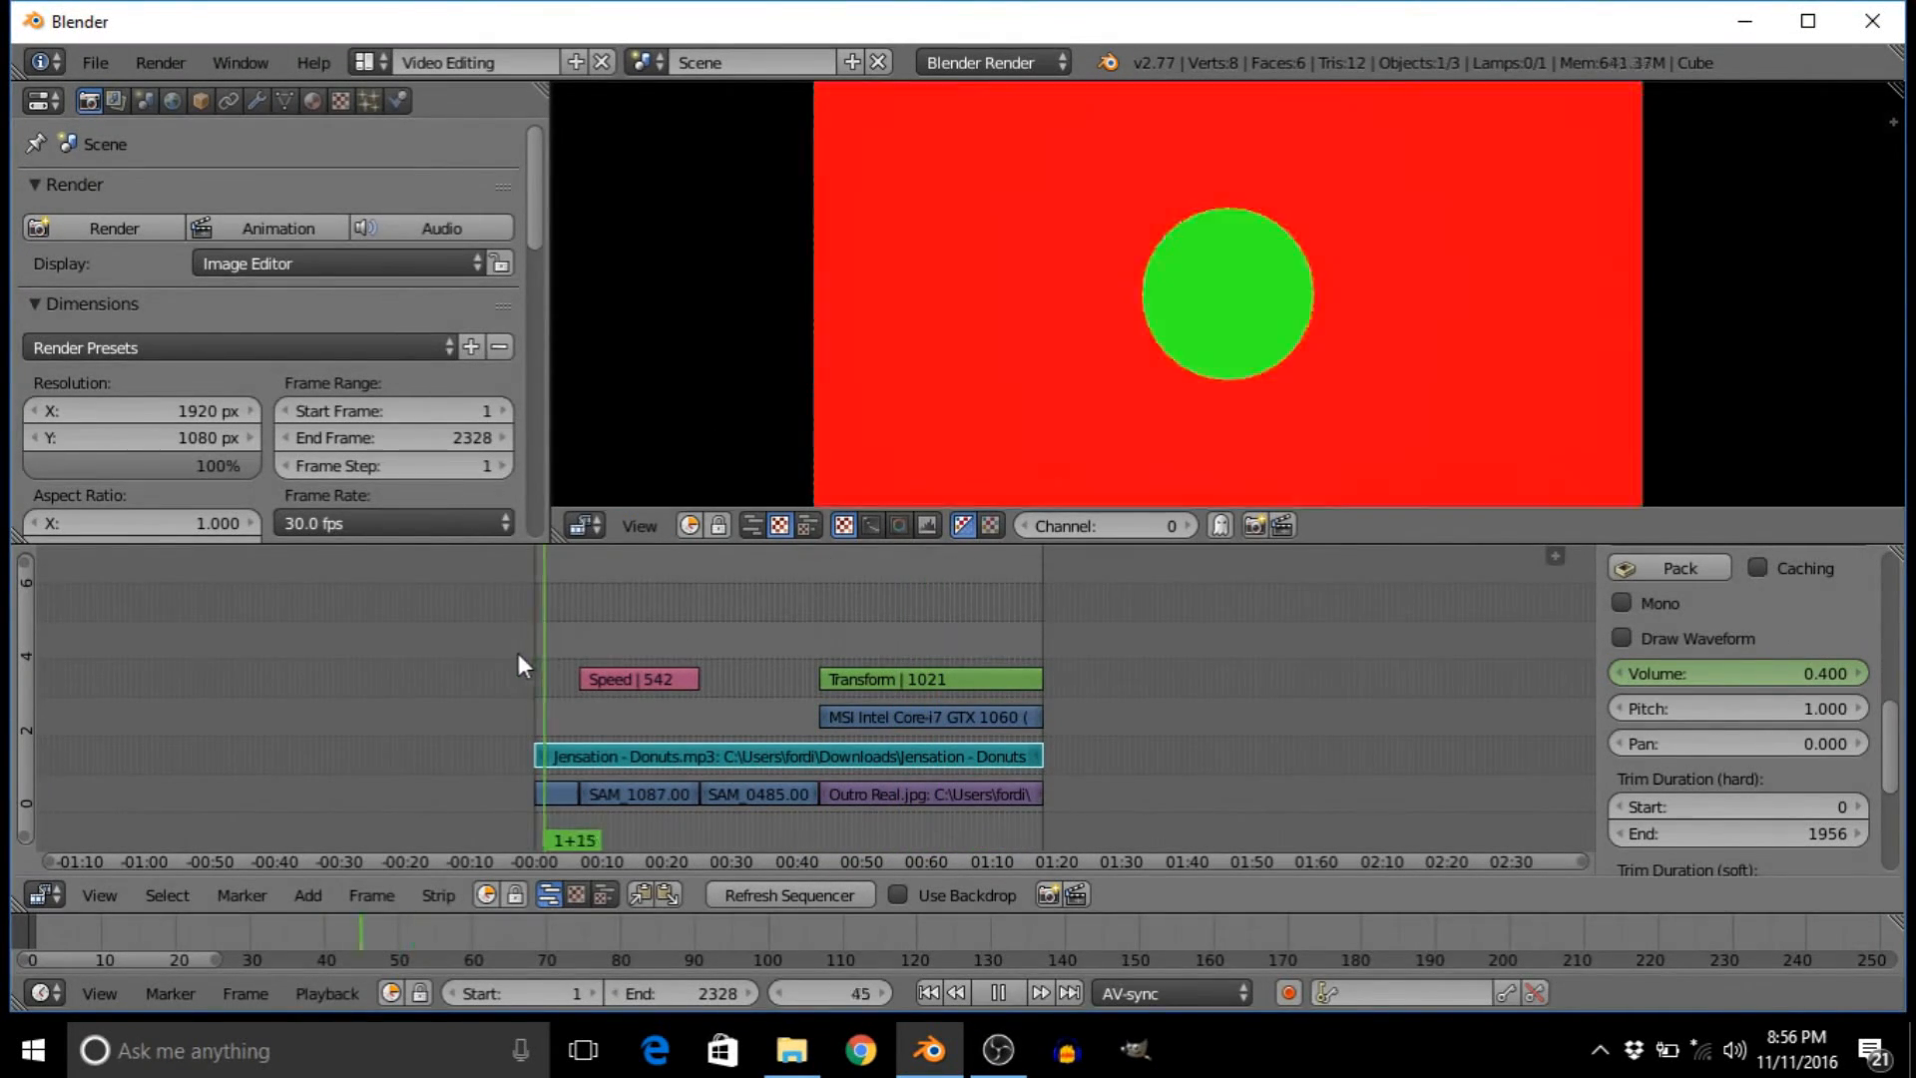
key("Escape")
left_click_drag(589, 637, 796, 660)
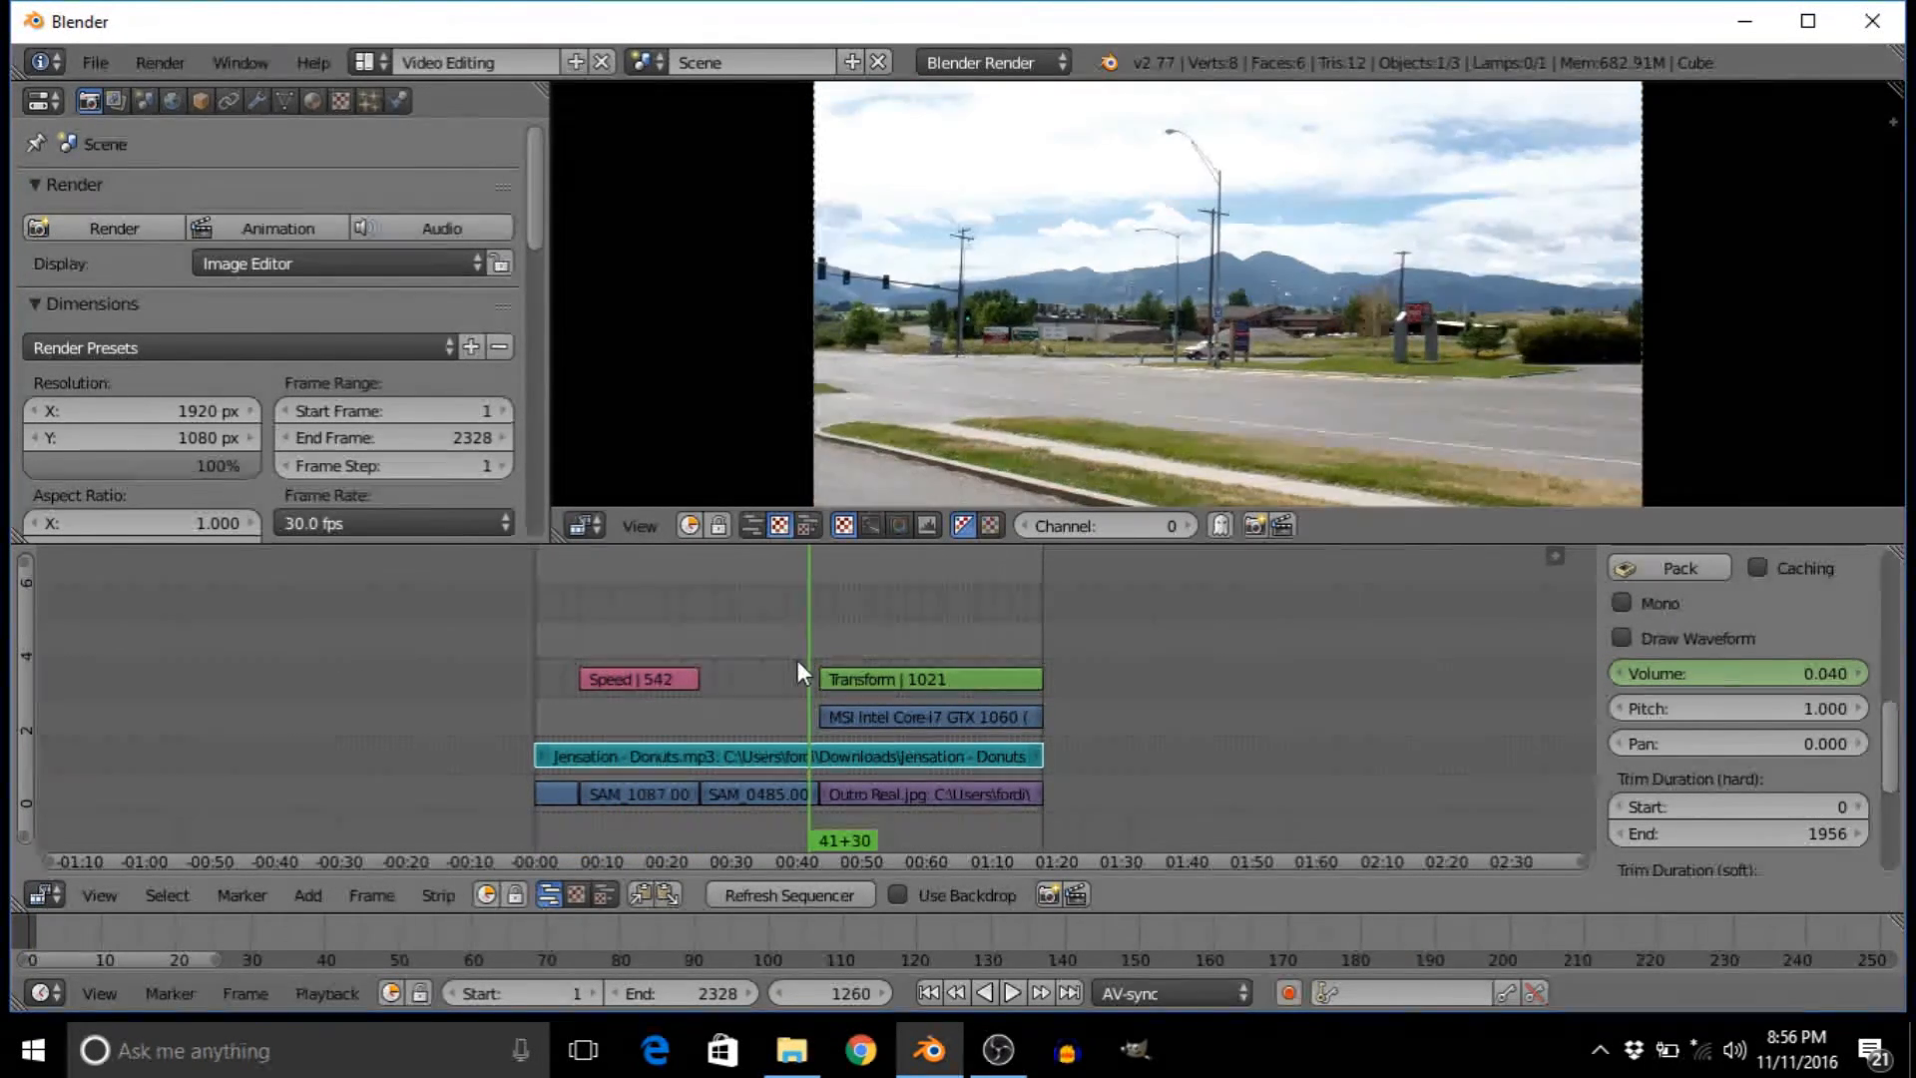
left_click(977, 670)
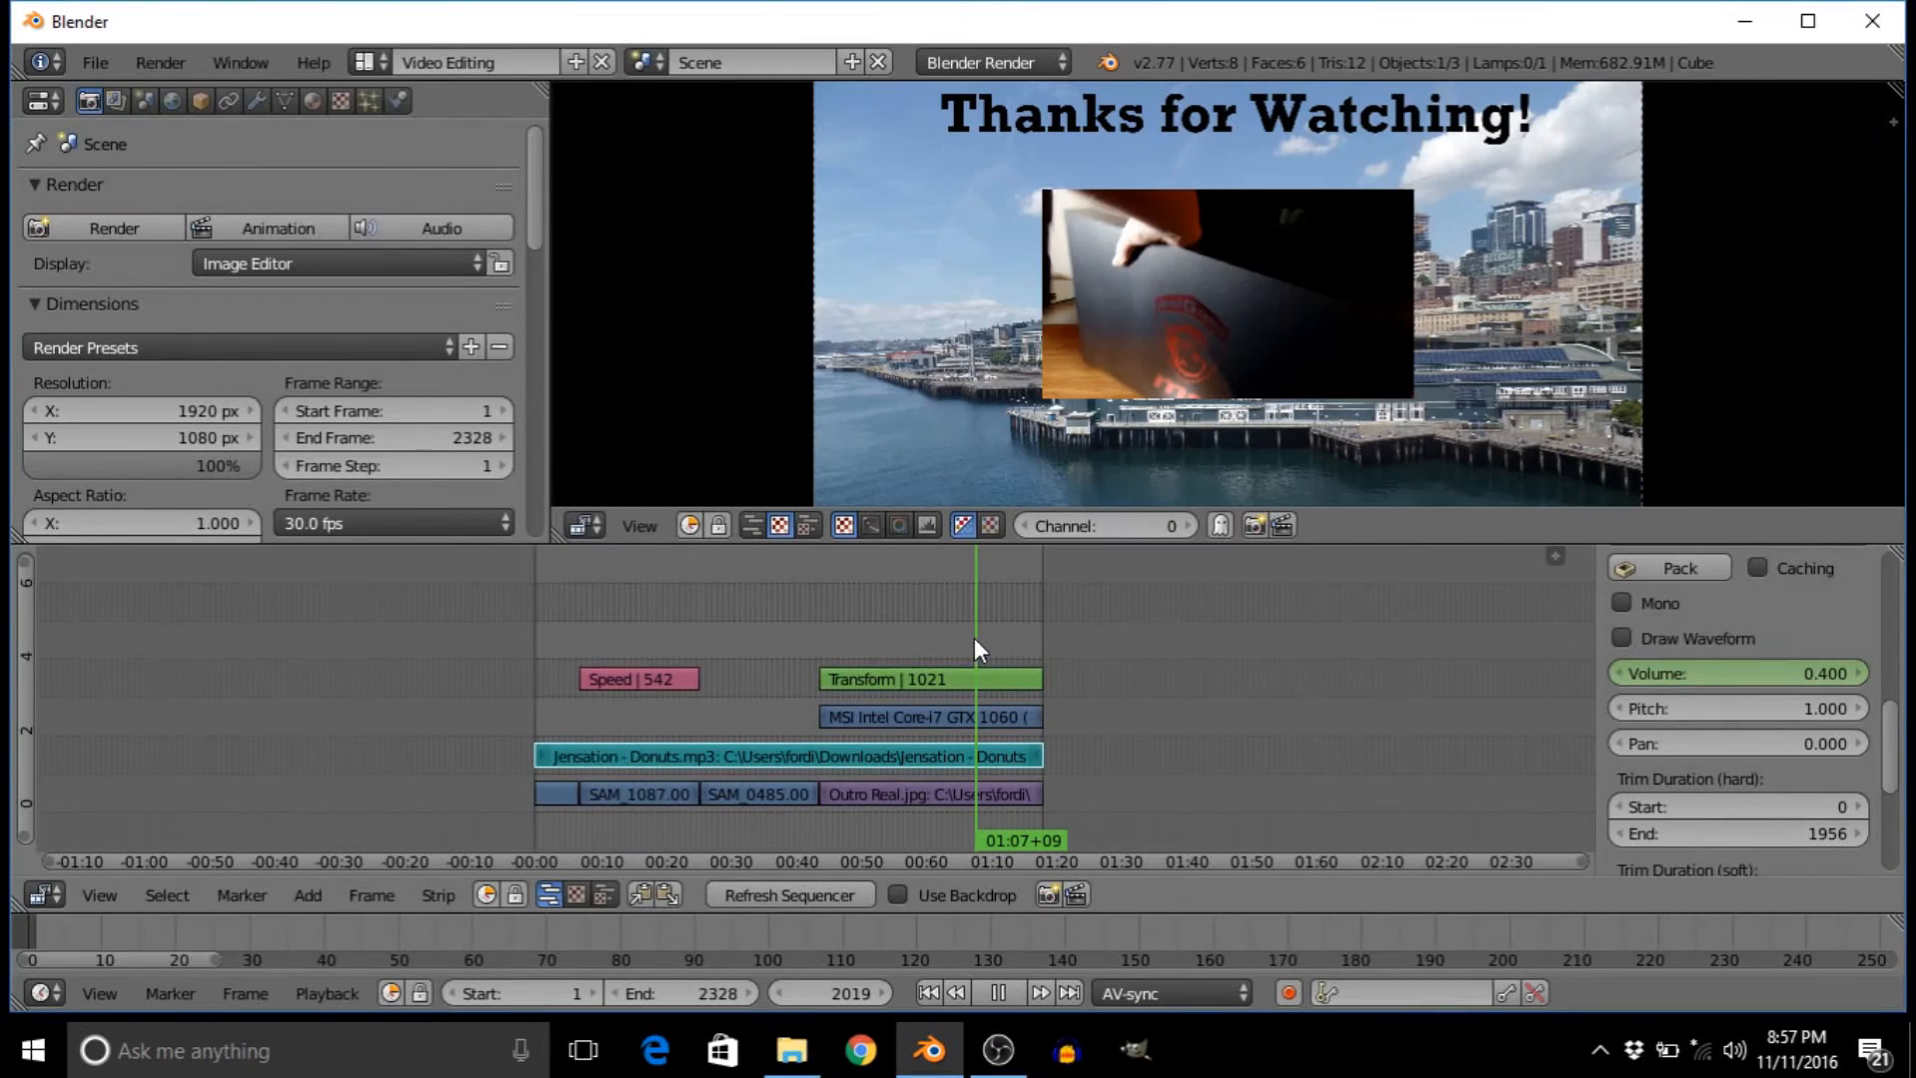
- Fit all strips in the sequencer's view and return the playhead to frame 0
key("Home")
scroll(989, 695, "up", 2)
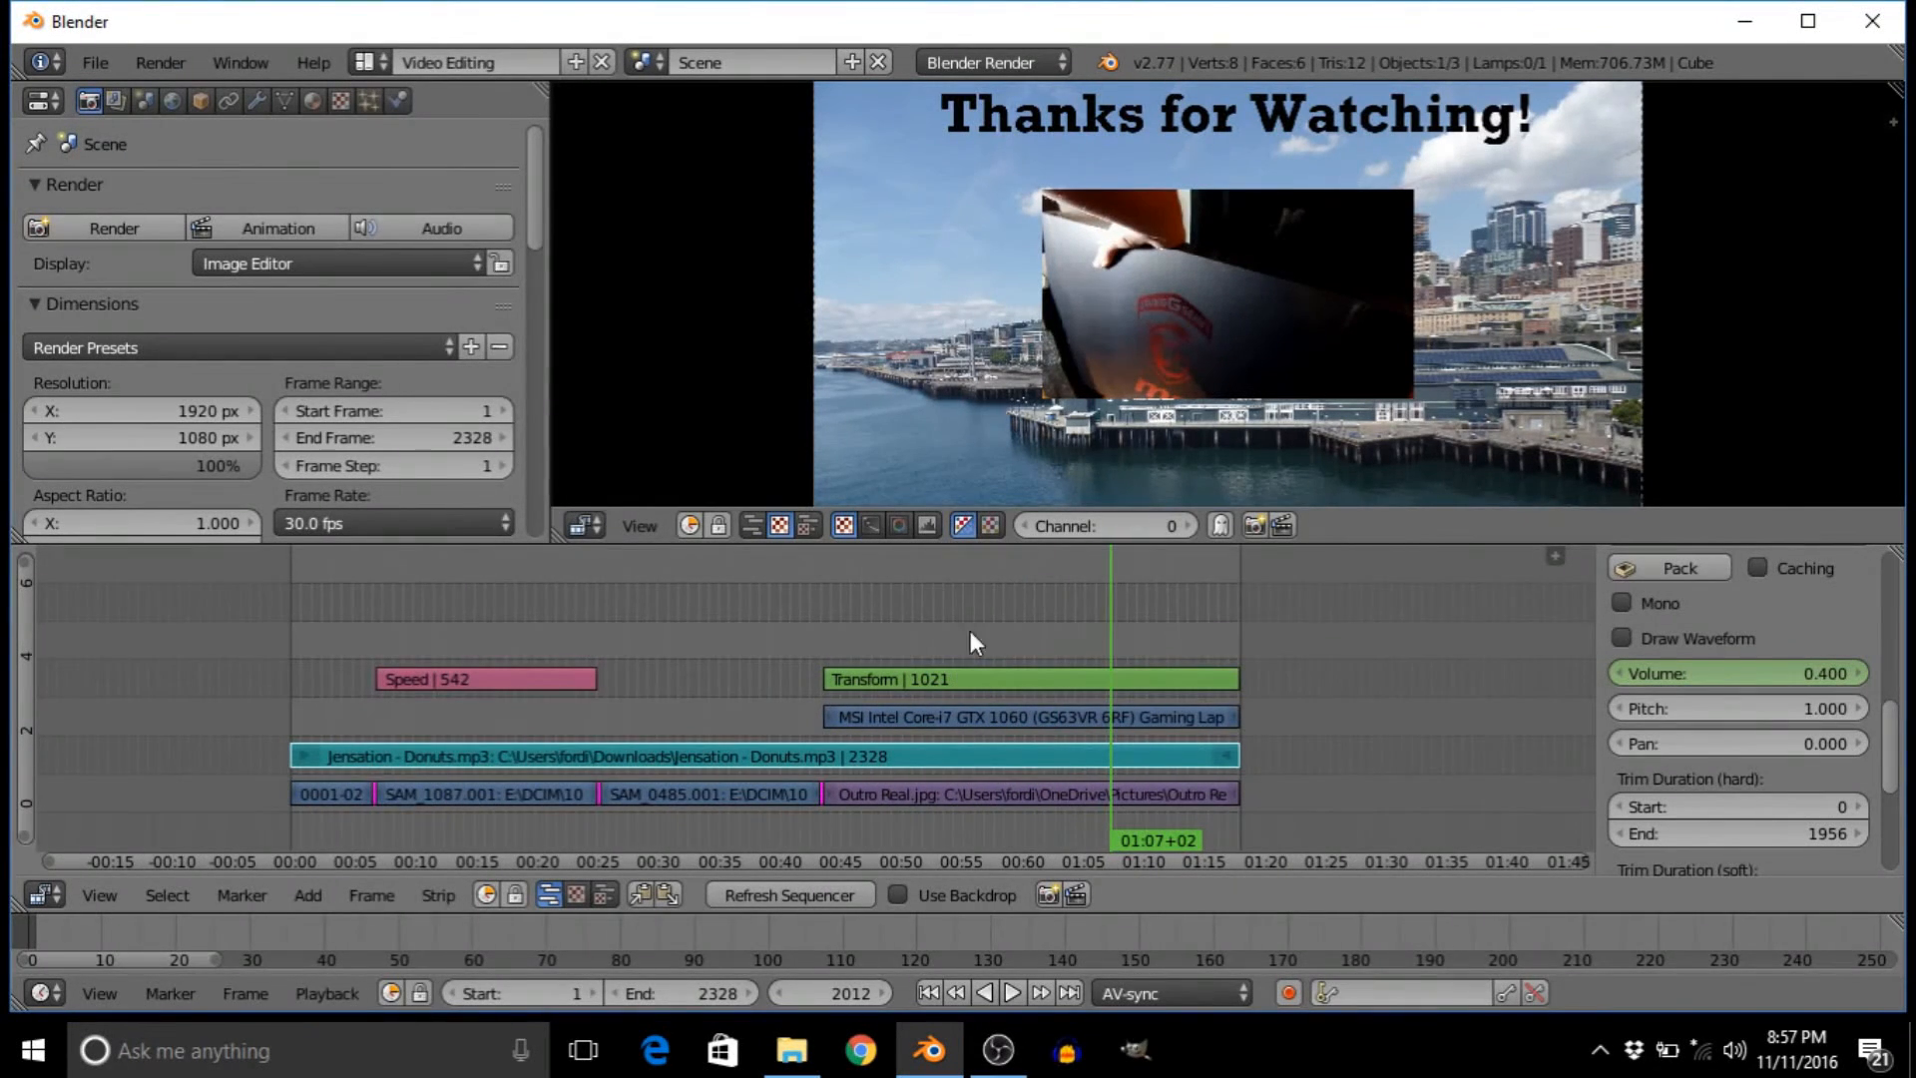
left_click_drag(343, 607, 266, 626)
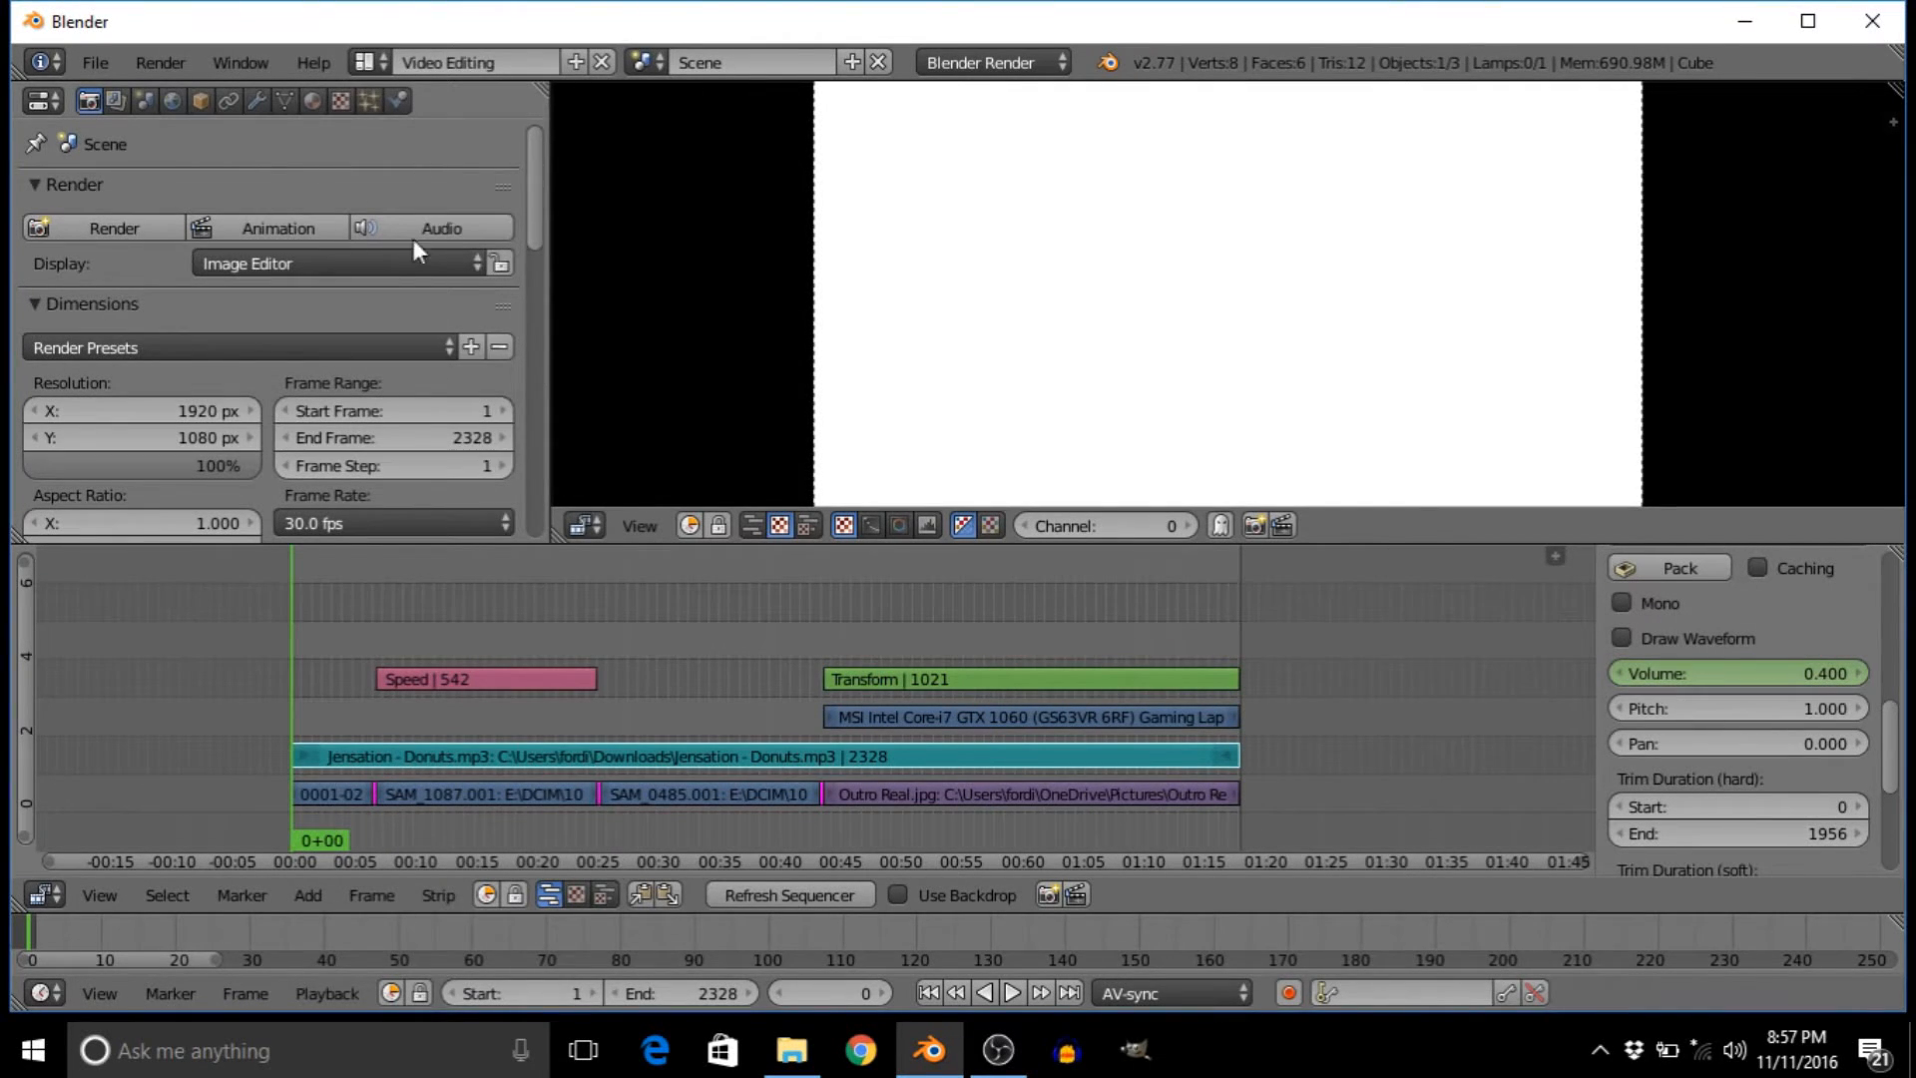
- Review the render resolution, frame range and available frame rate options before rendering
scroll(263, 334, "down", 2)
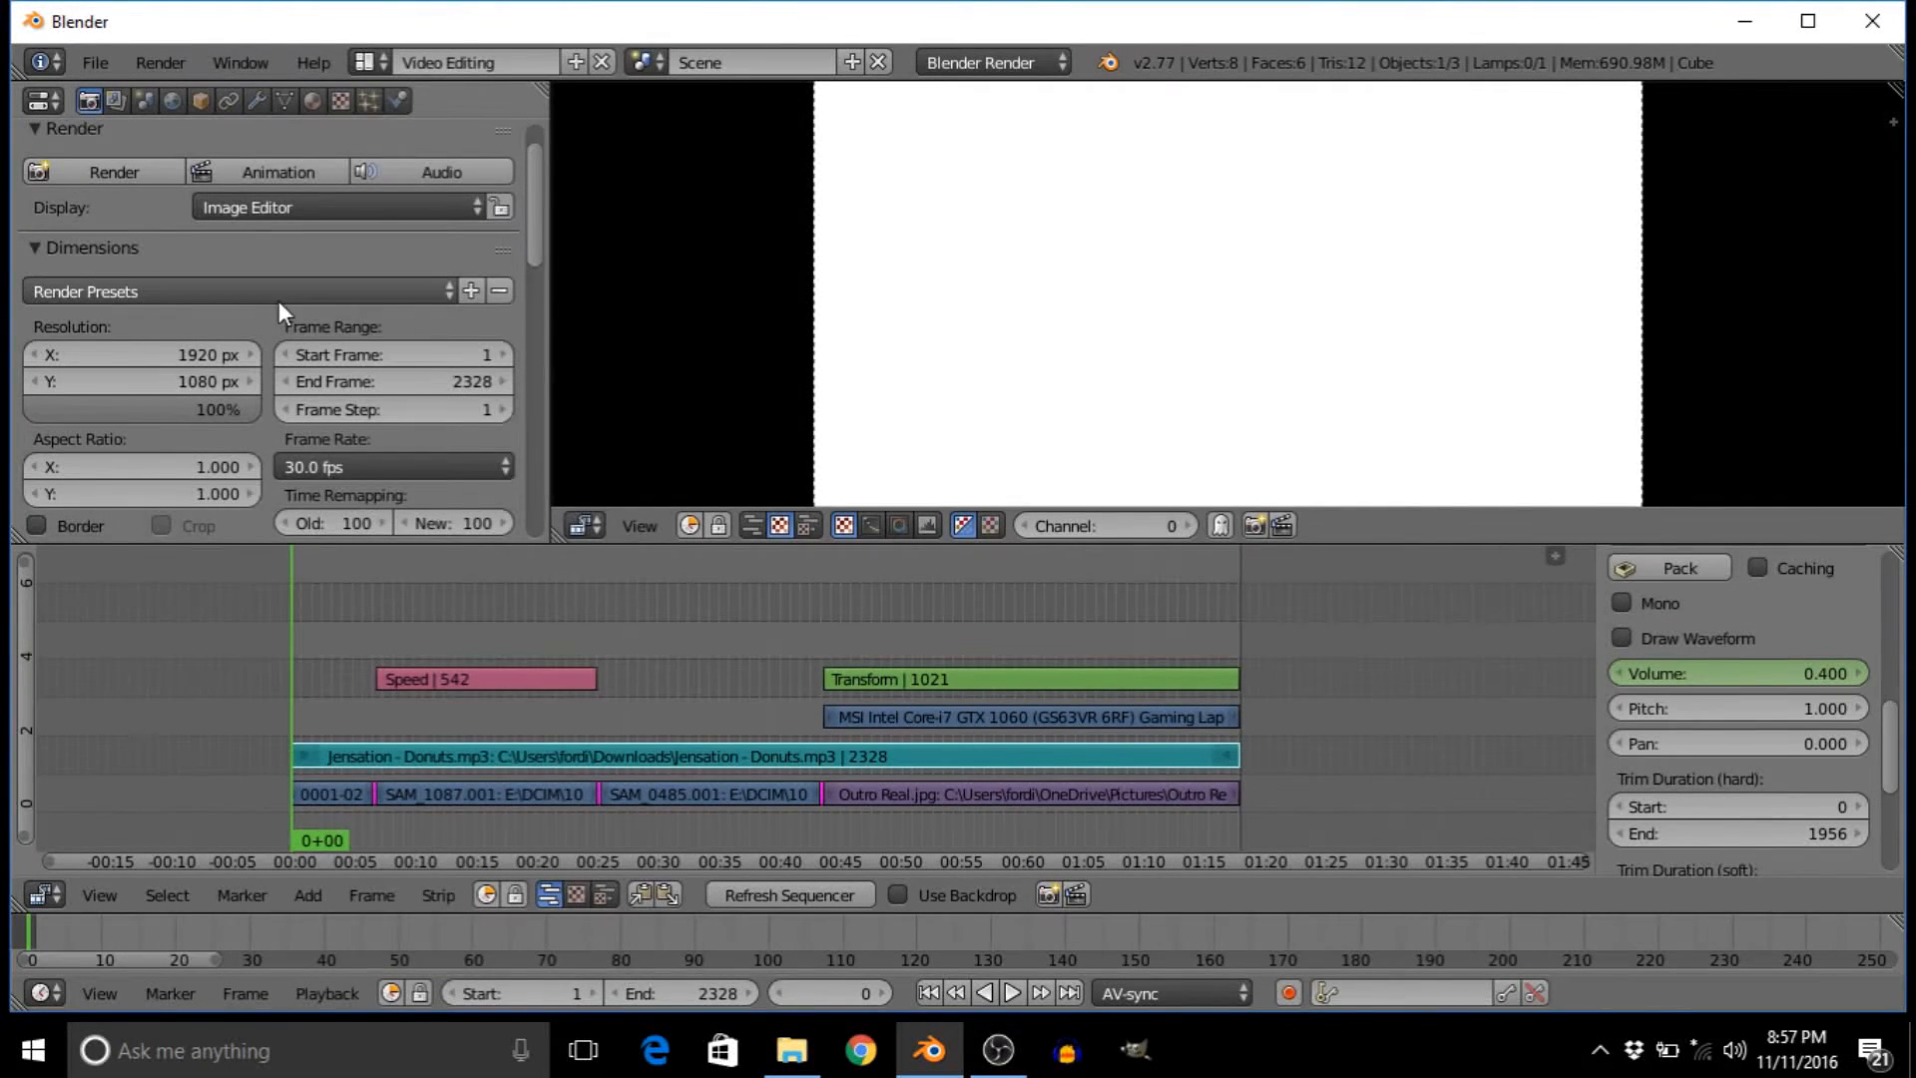
scroll(278, 300, "down", 3)
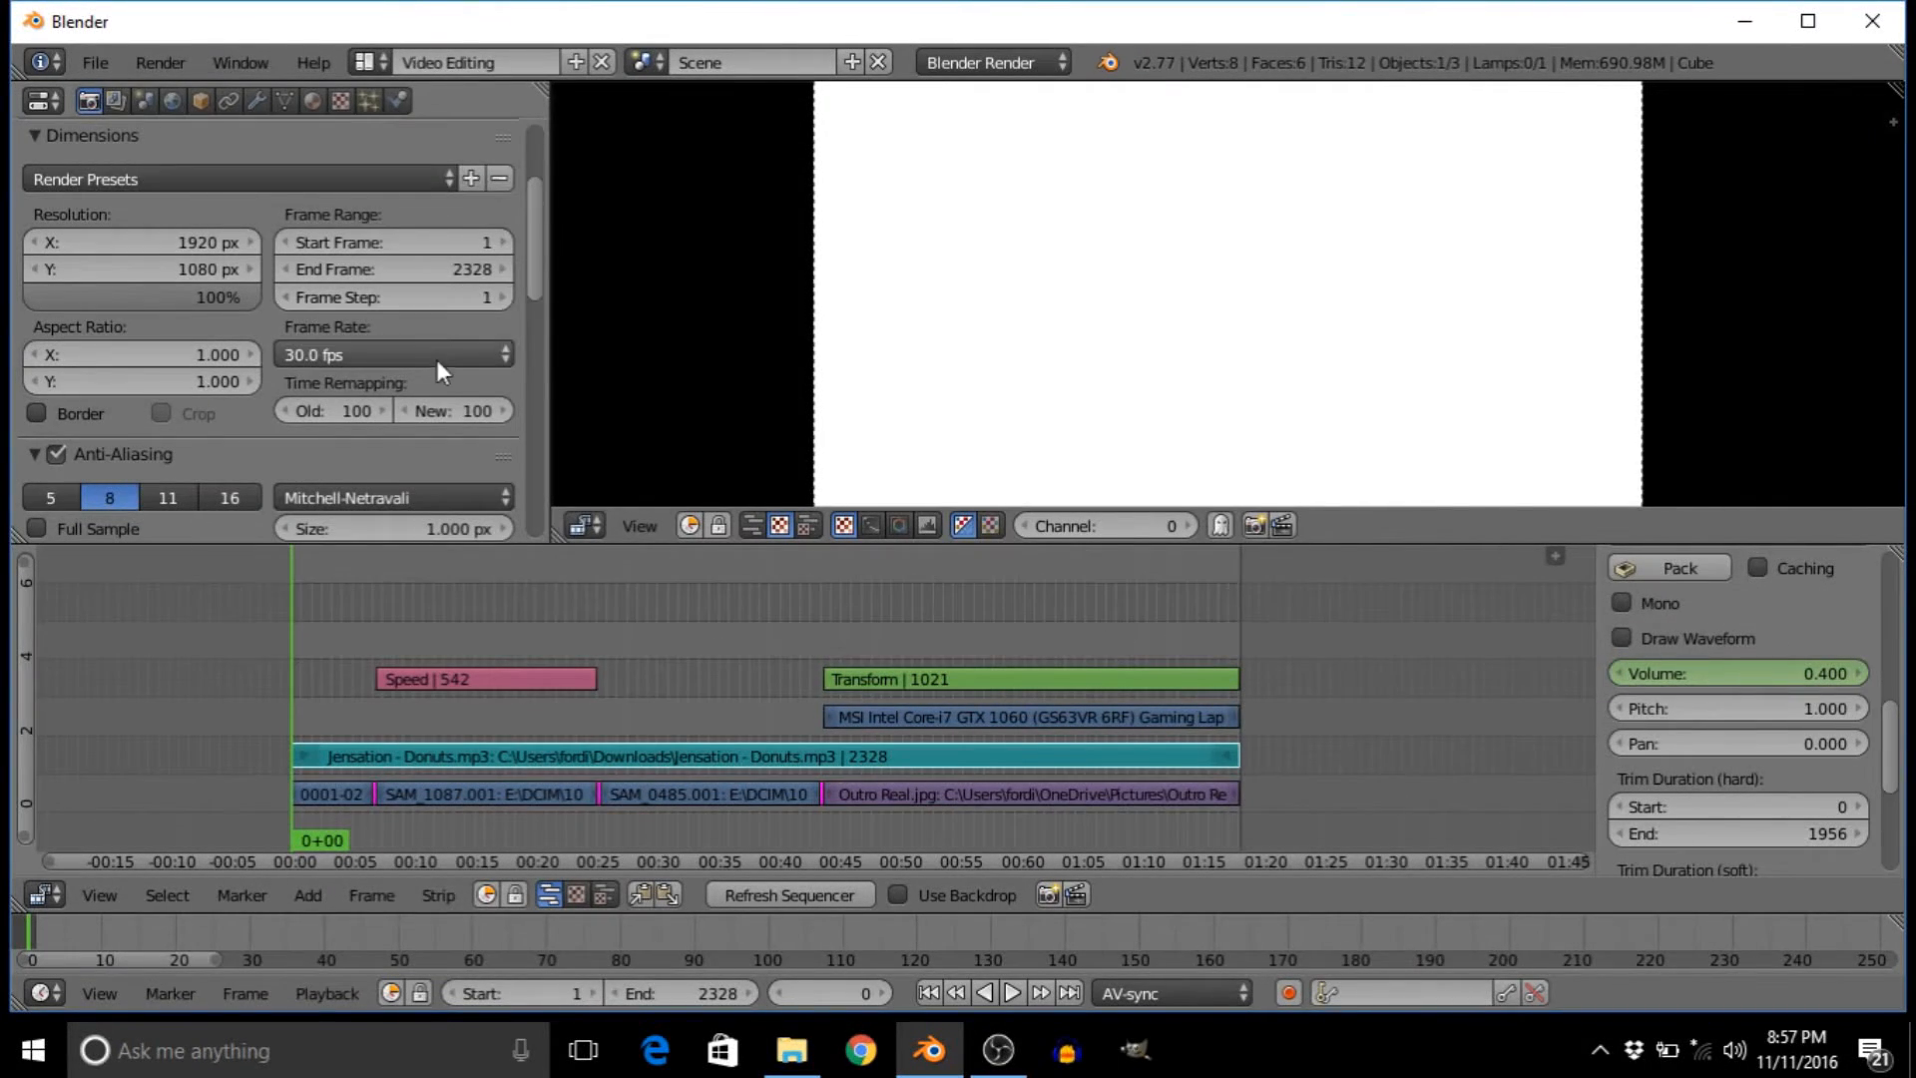
left_click(438, 360)
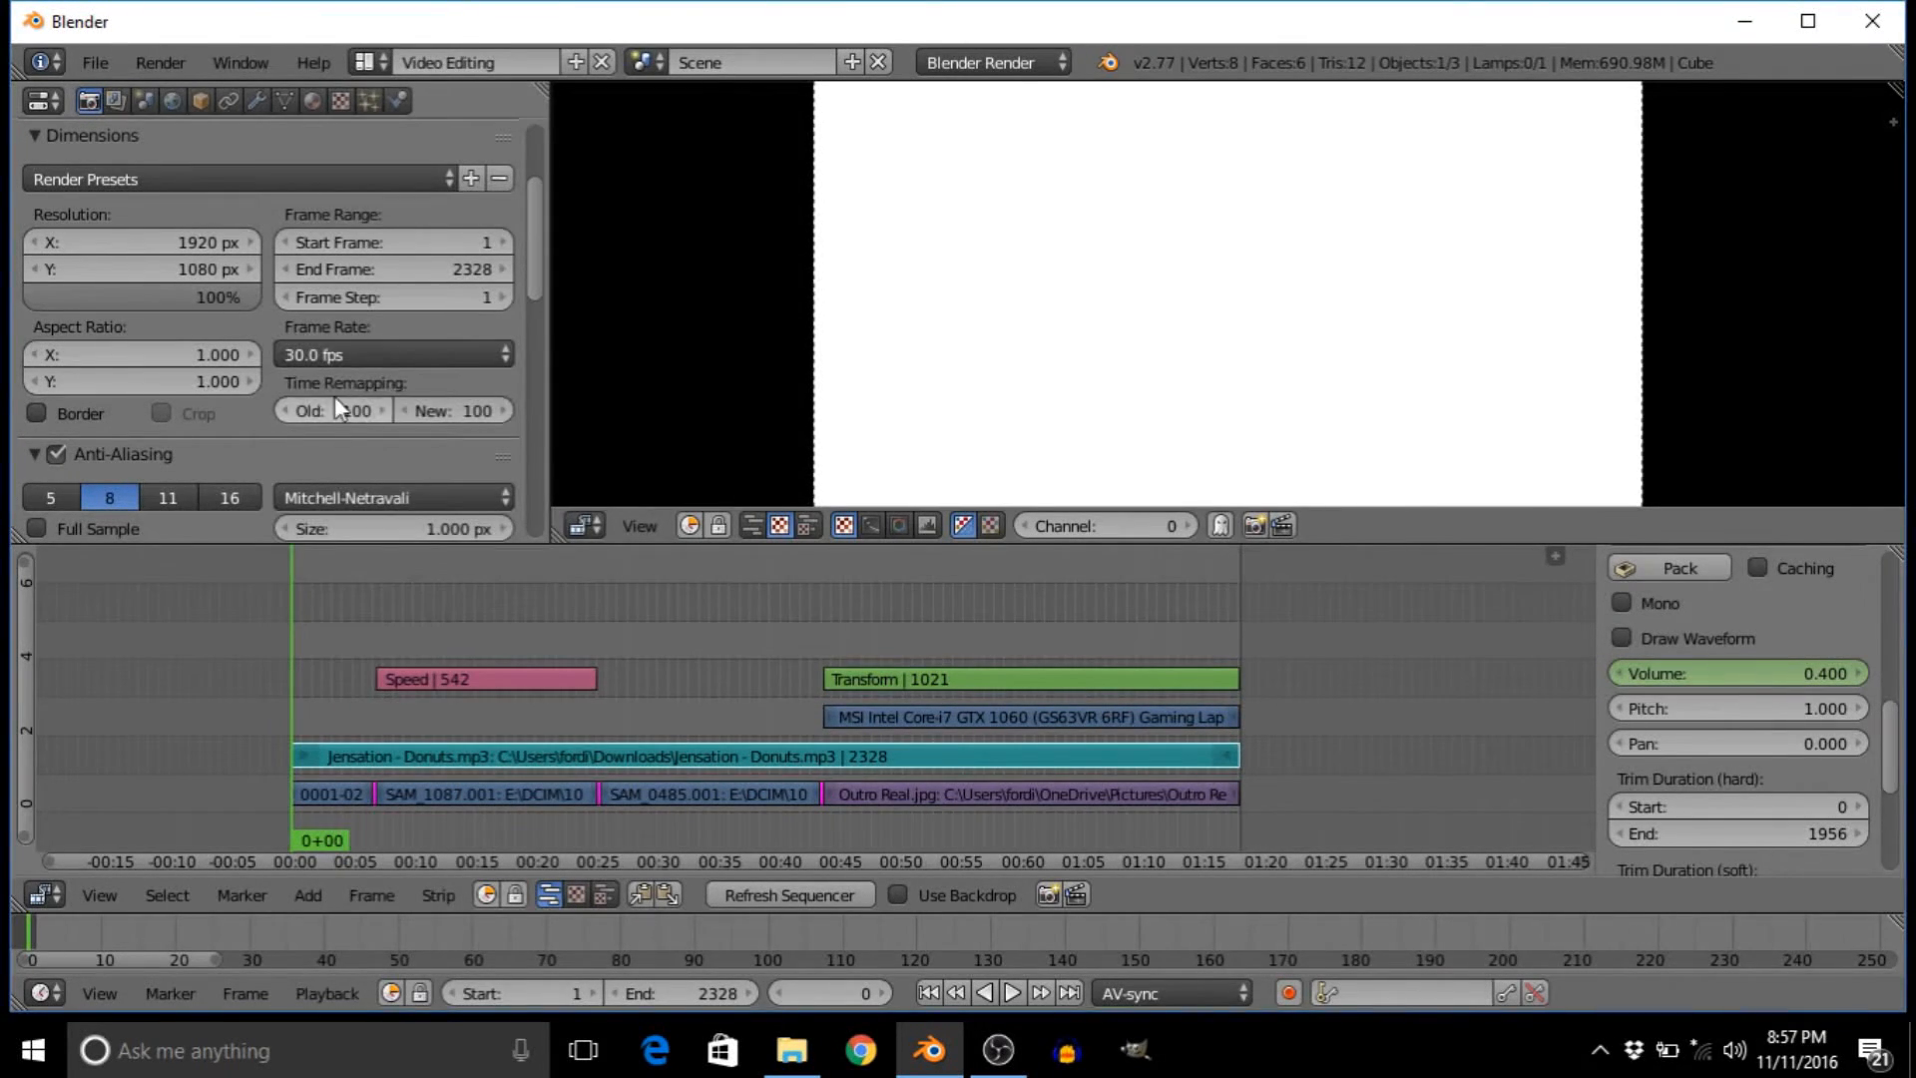
left_click(337, 358)
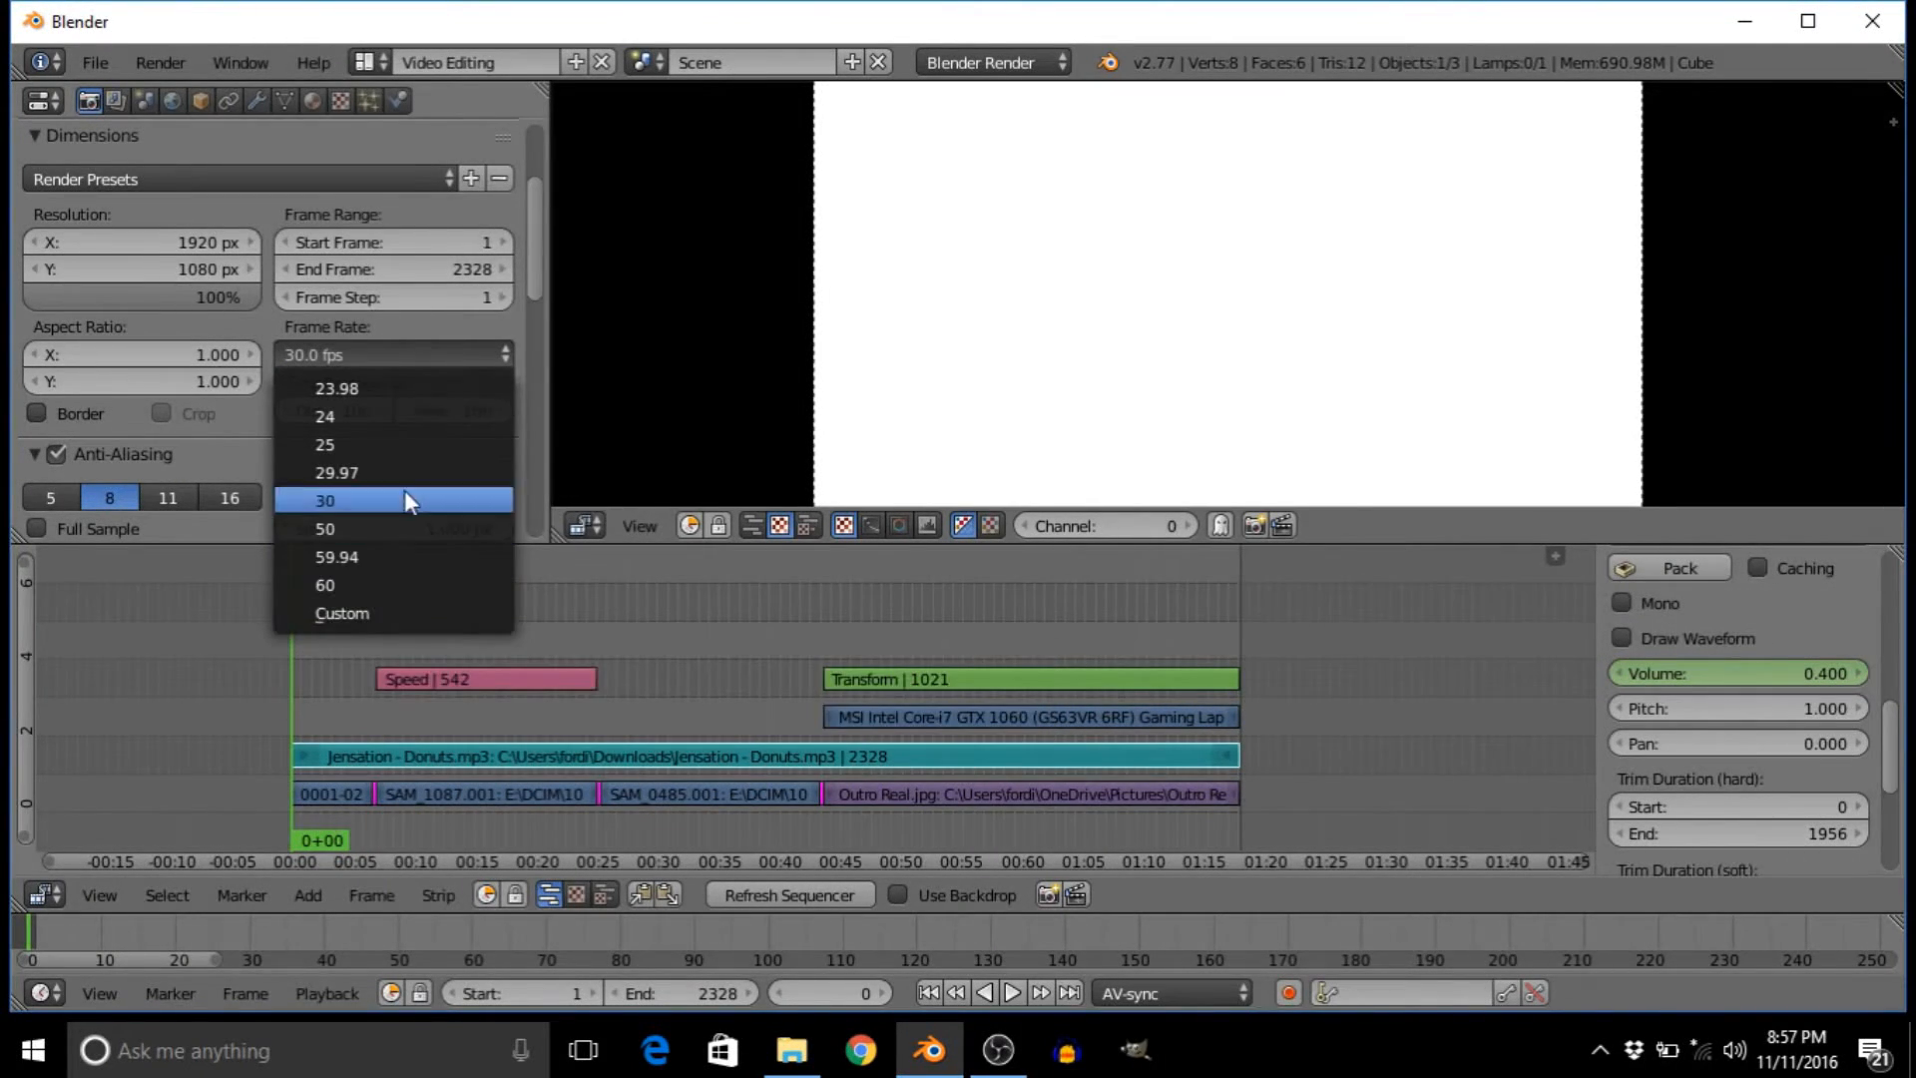
- Examine the output folder, the output file format and the video and audio encoding settings
scroll(351, 357, "down", 5)
scroll(310, 347, "down", 7)
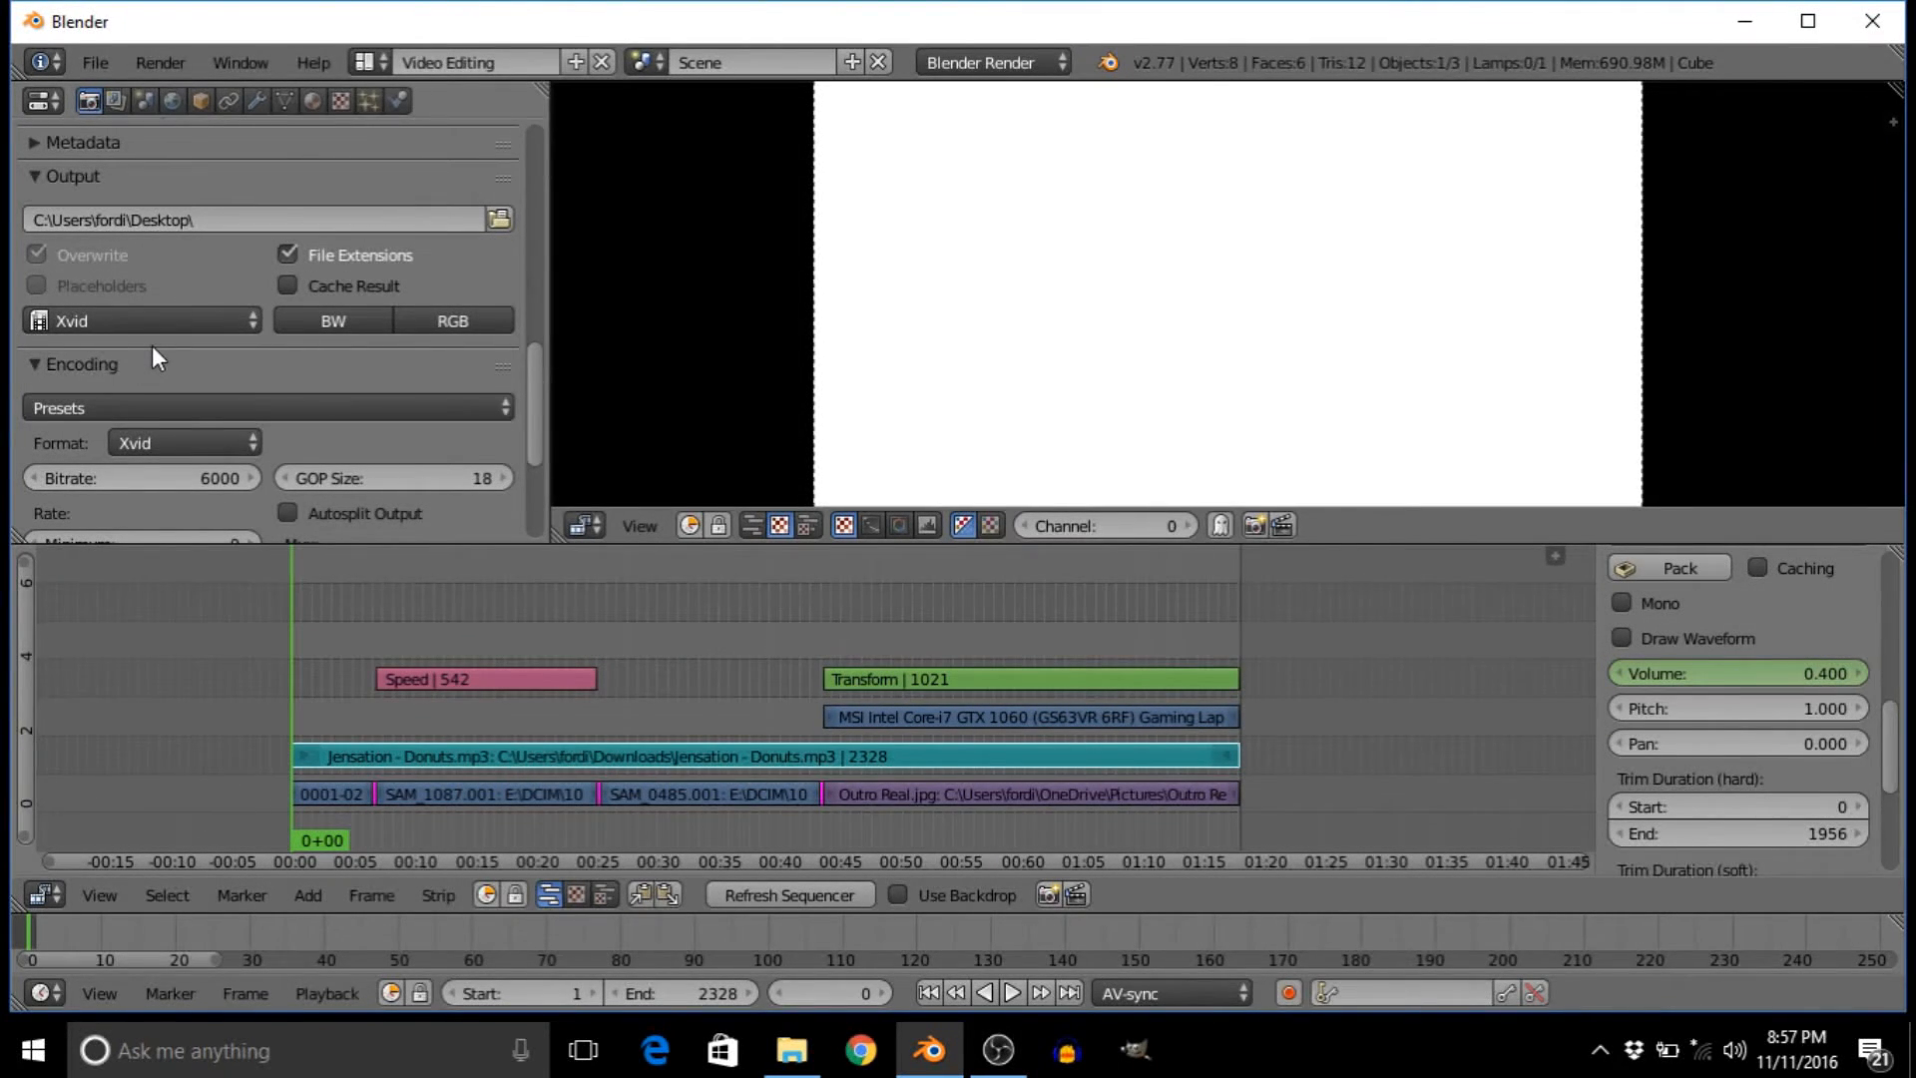
left_click(116, 319)
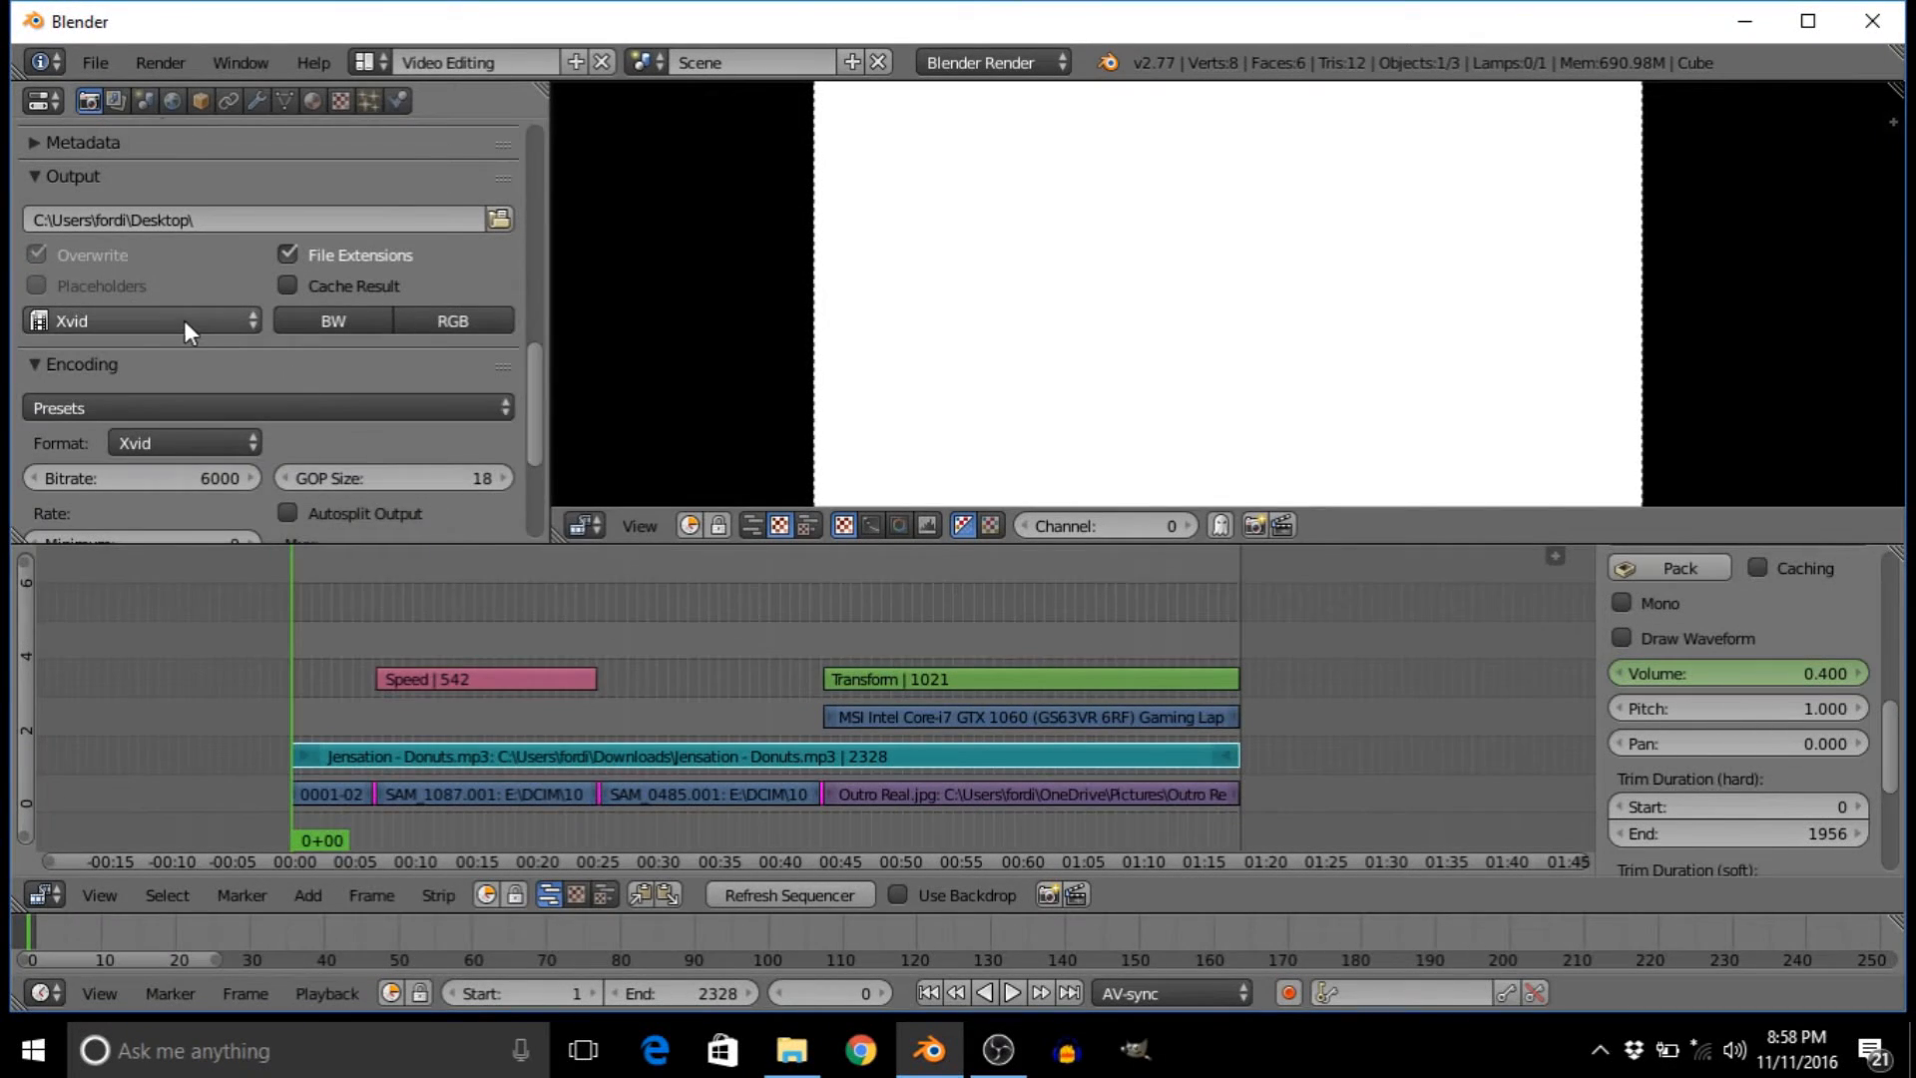
left_click(185, 323)
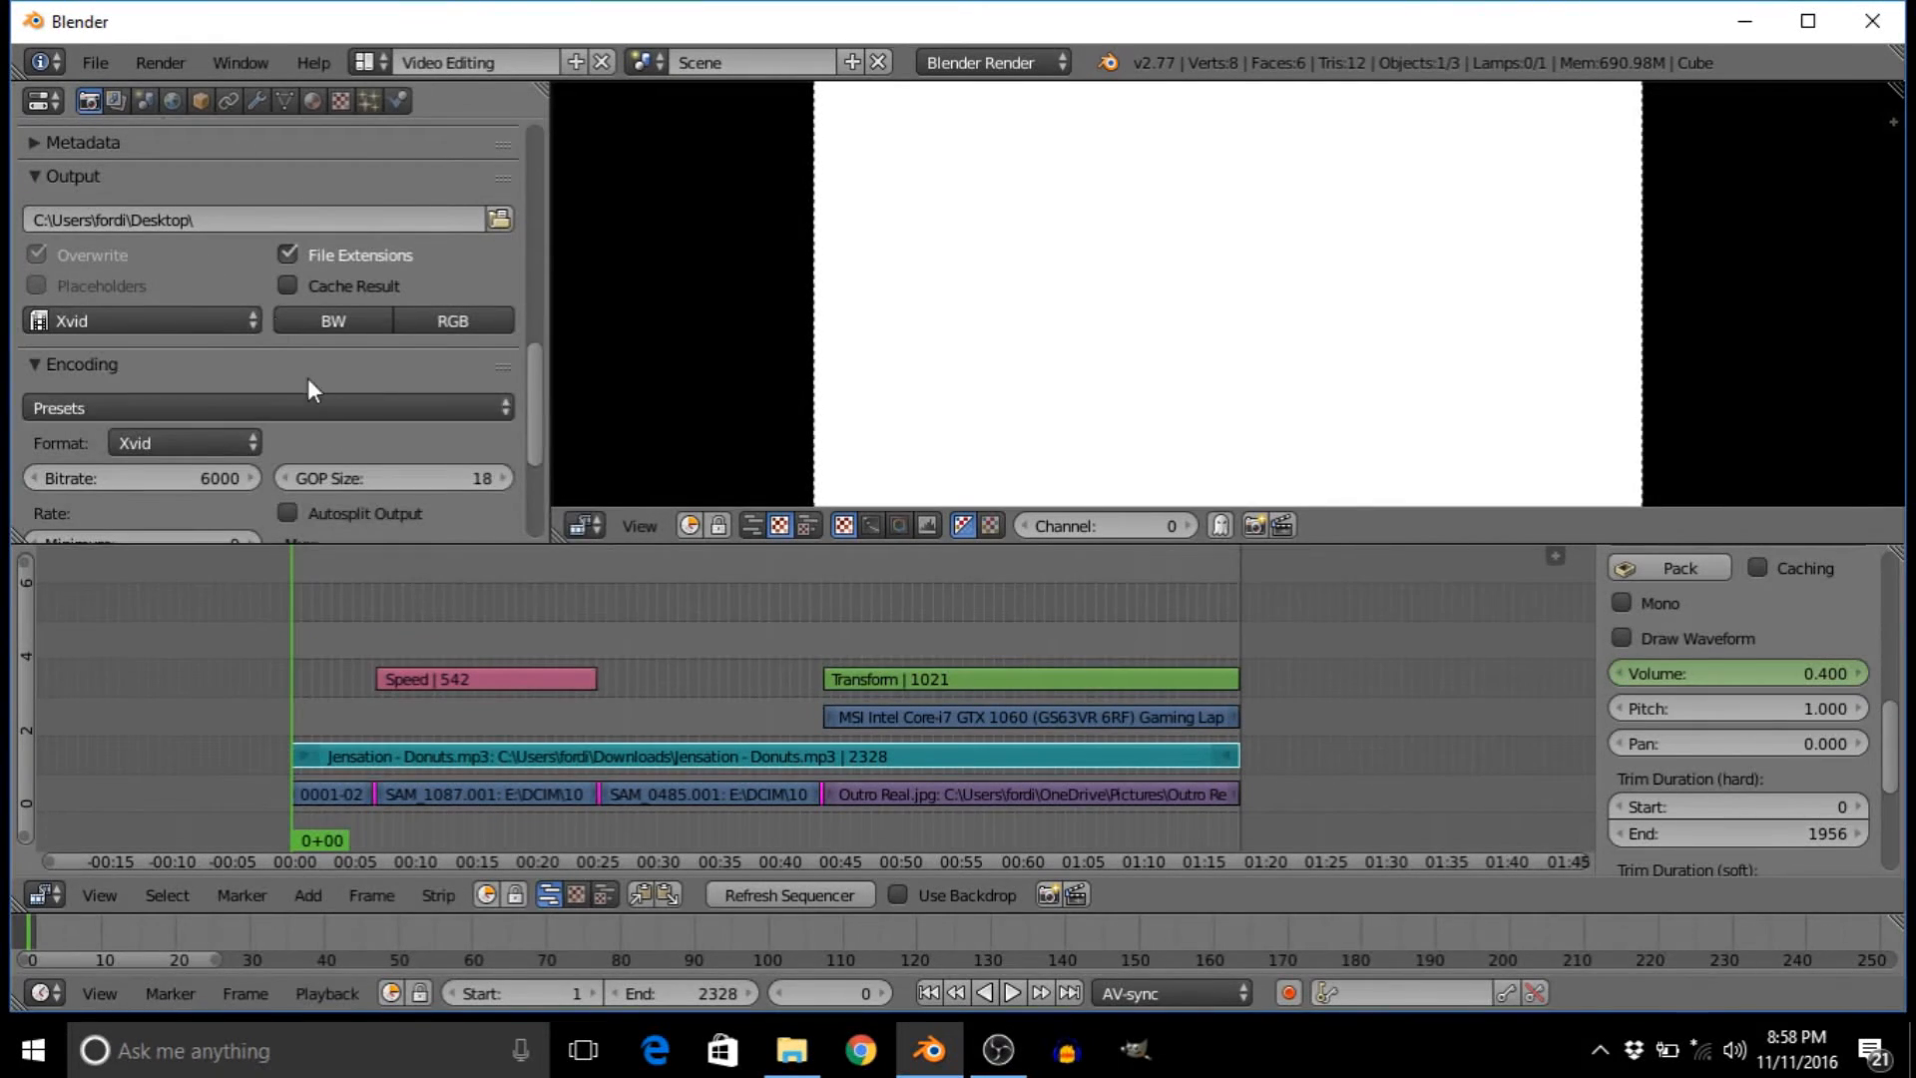
scroll(328, 401, "down", 2)
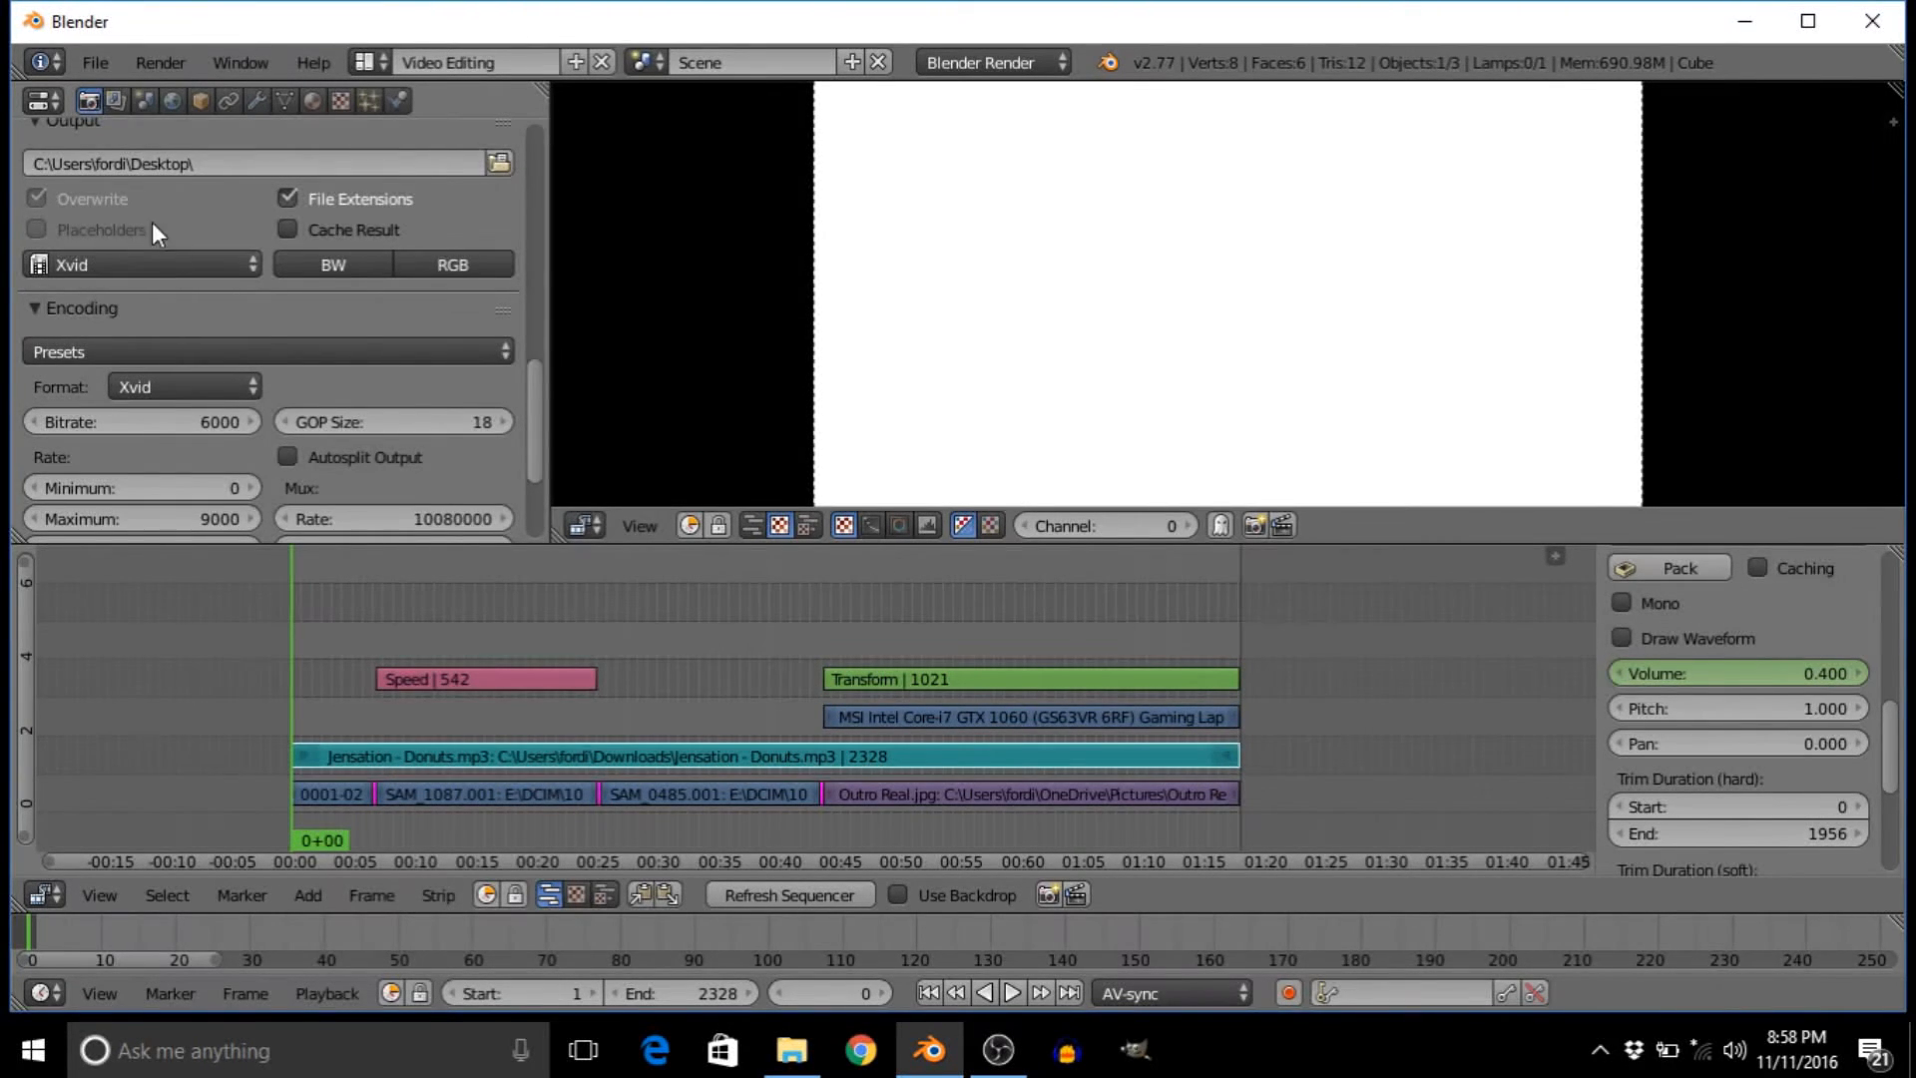
scroll(151, 279, "up", 3)
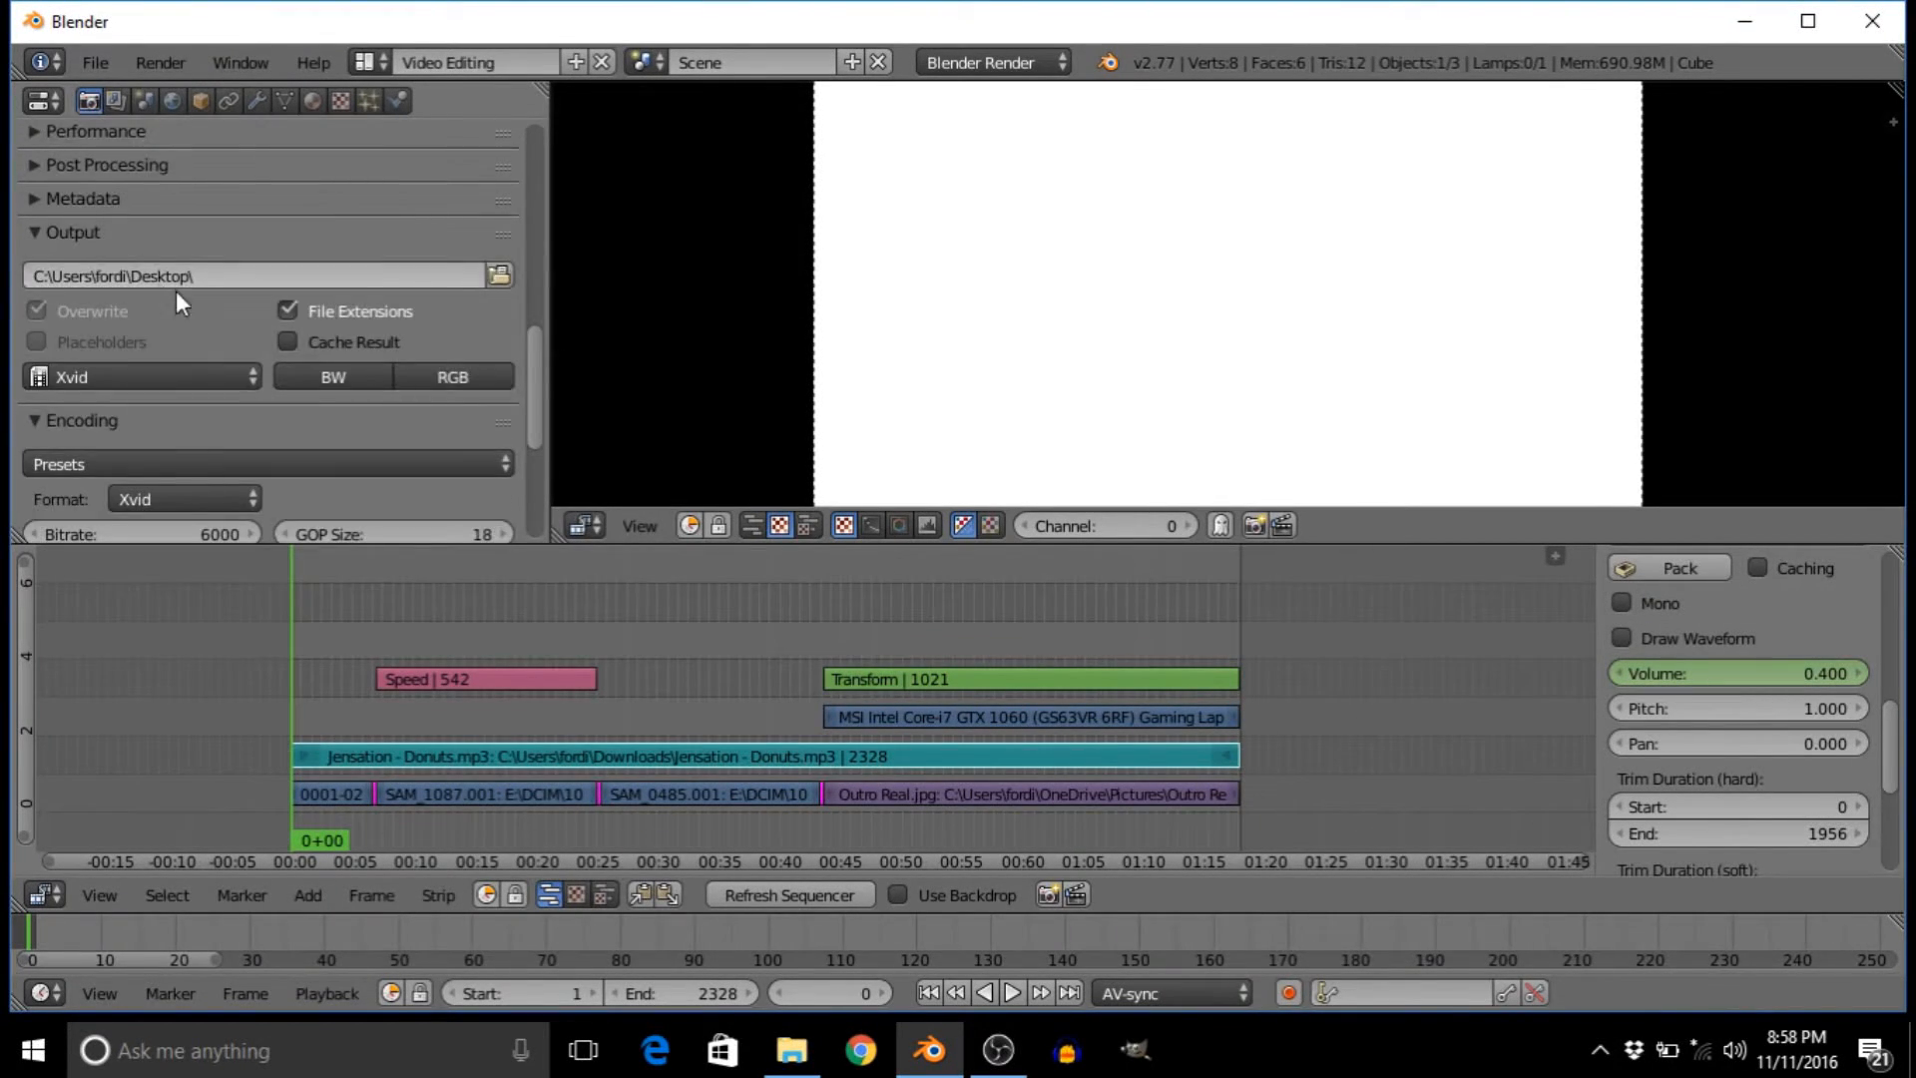
scroll(418, 328, "down", 3)
scroll(418, 321, "down", 5)
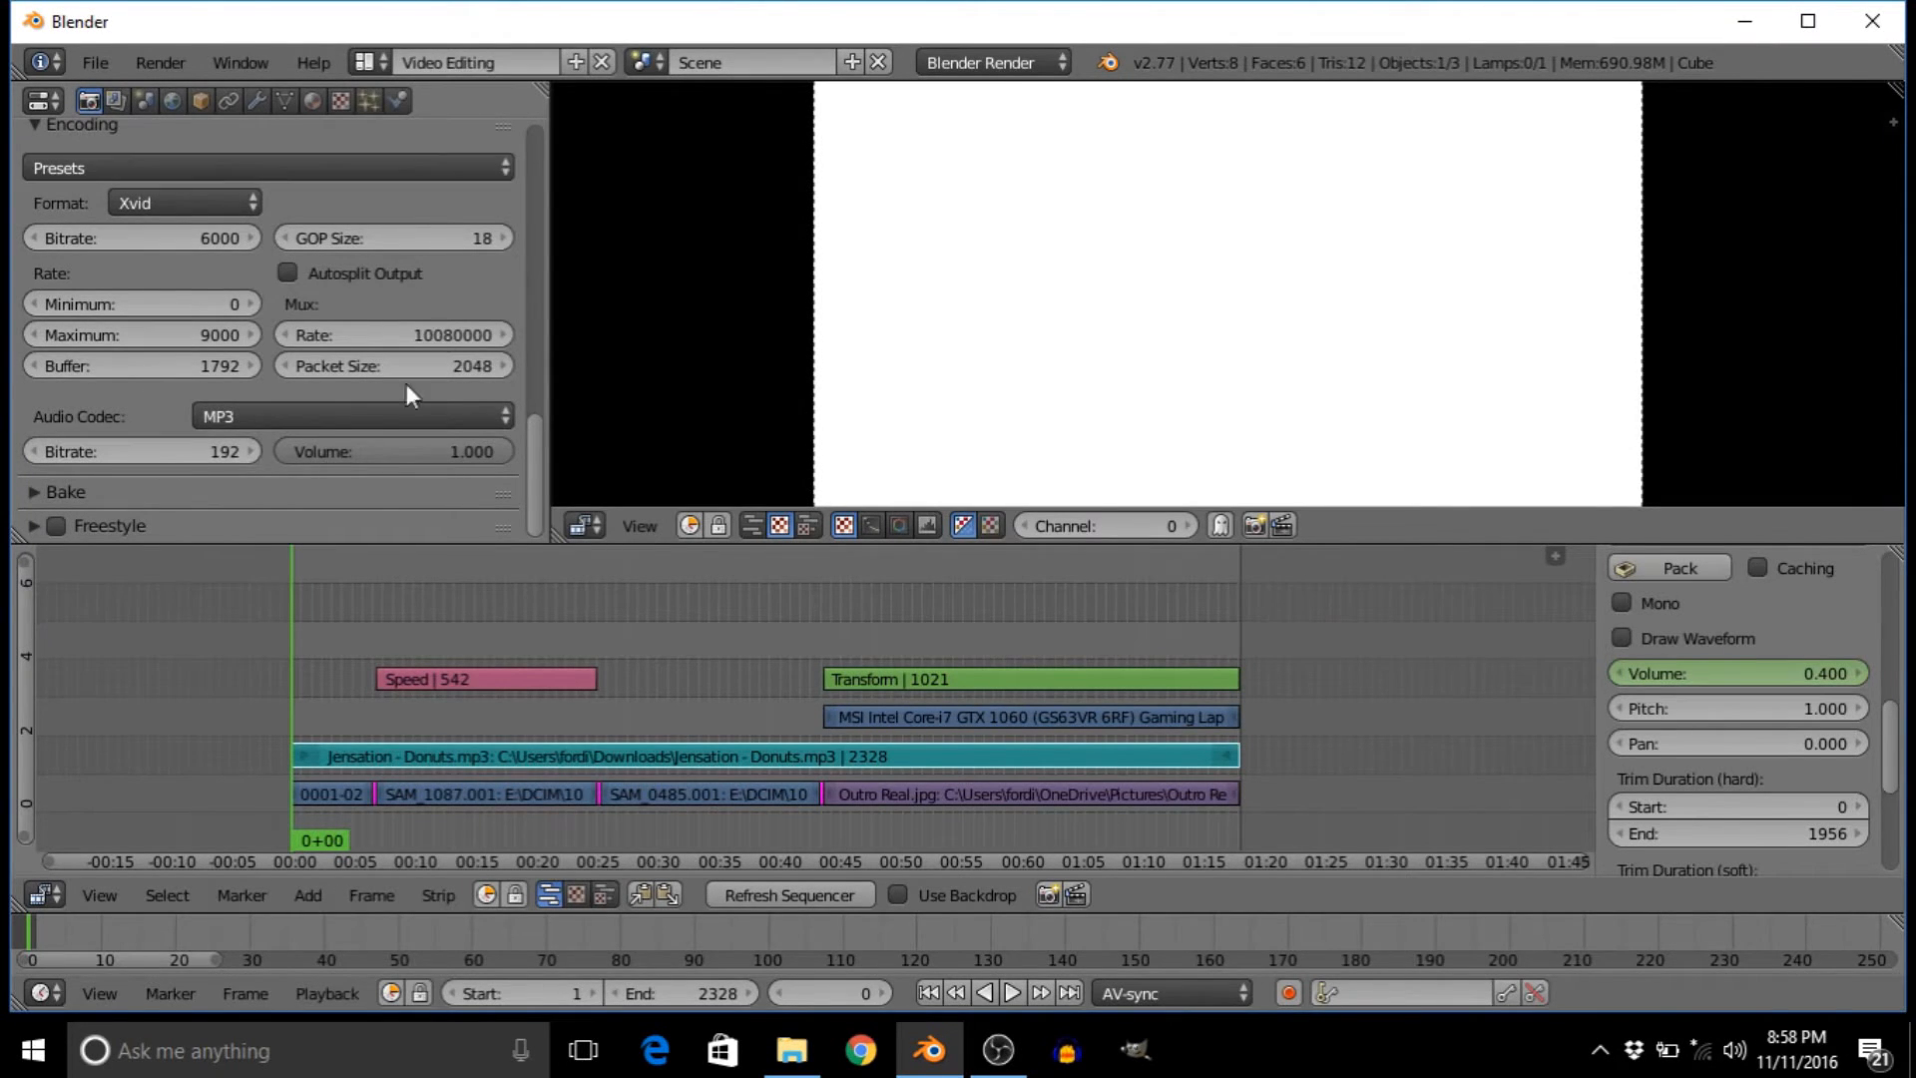
- Go over all the render settings once more, from dimensions and anti-aliasing through output and encoding
scroll(408, 378, "up", 20)
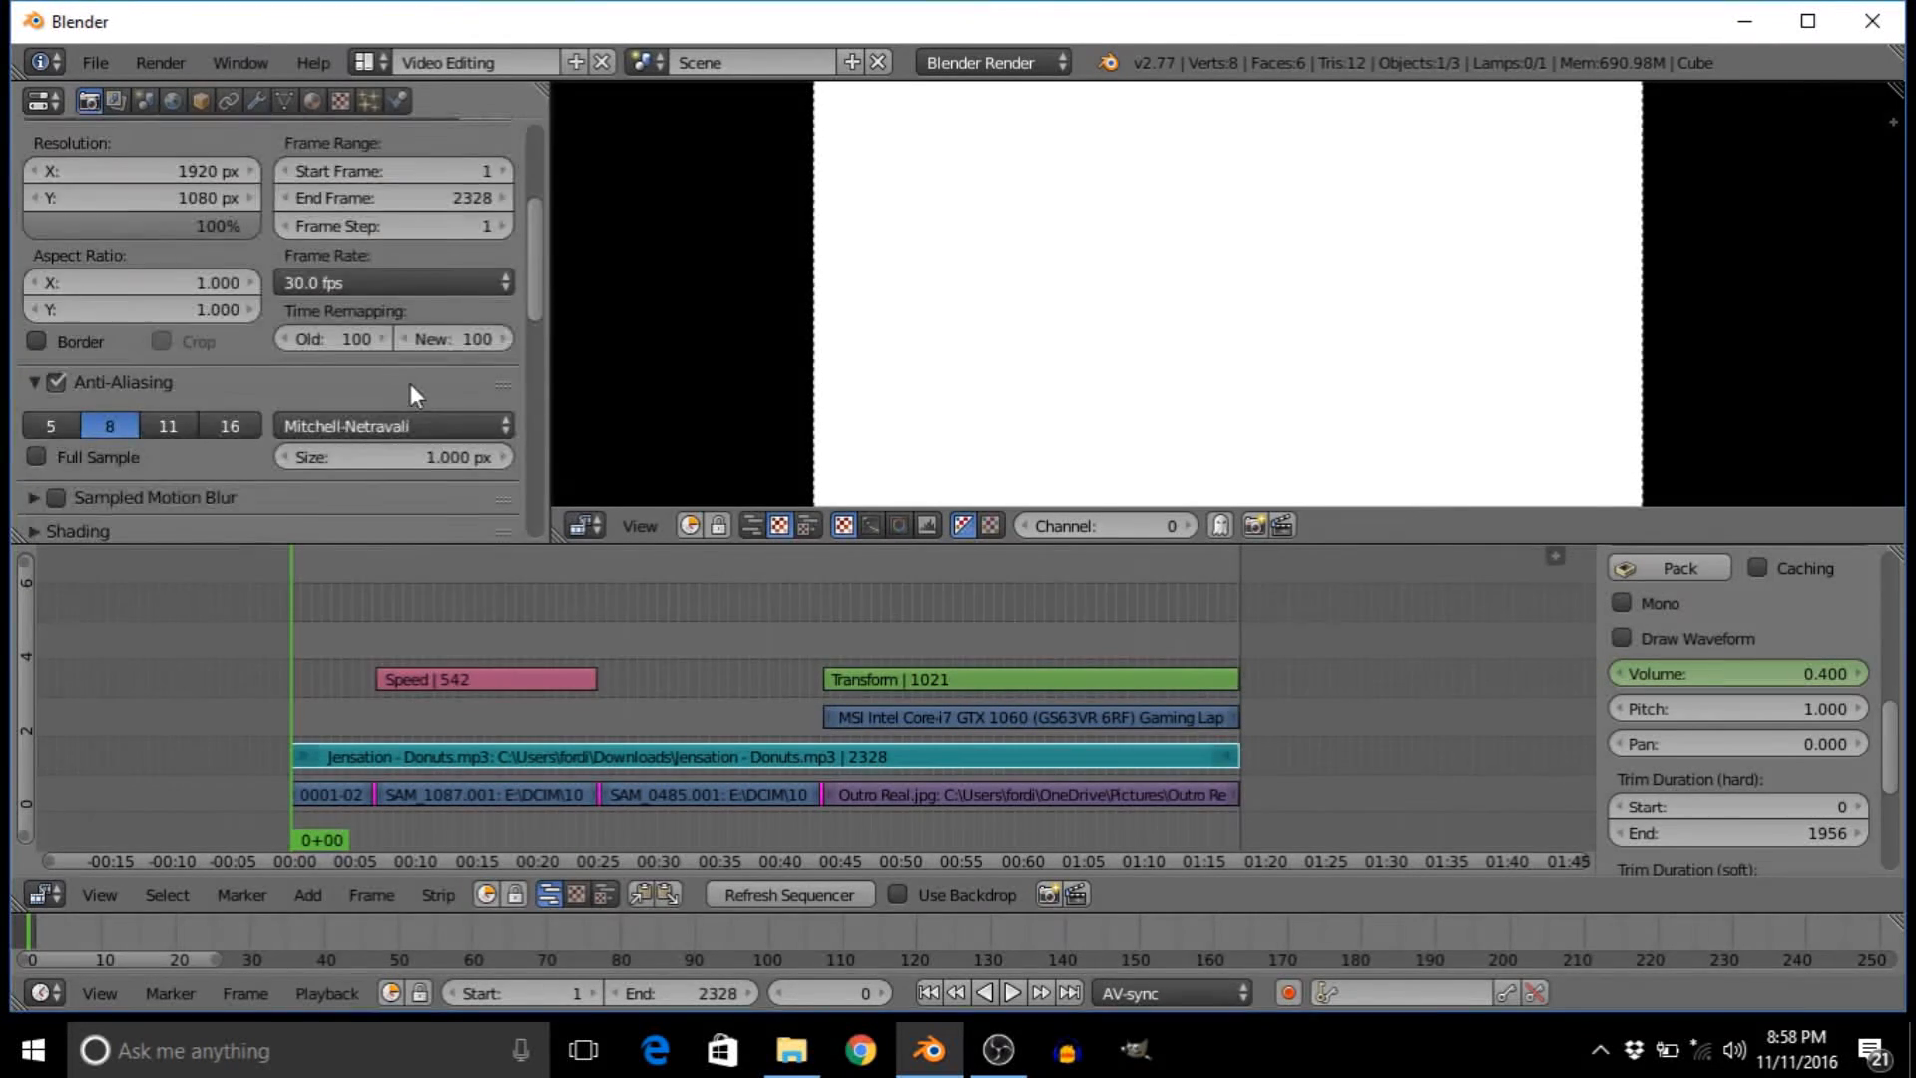
scroll(410, 384, "up", 4)
scroll(410, 382, "down", 18)
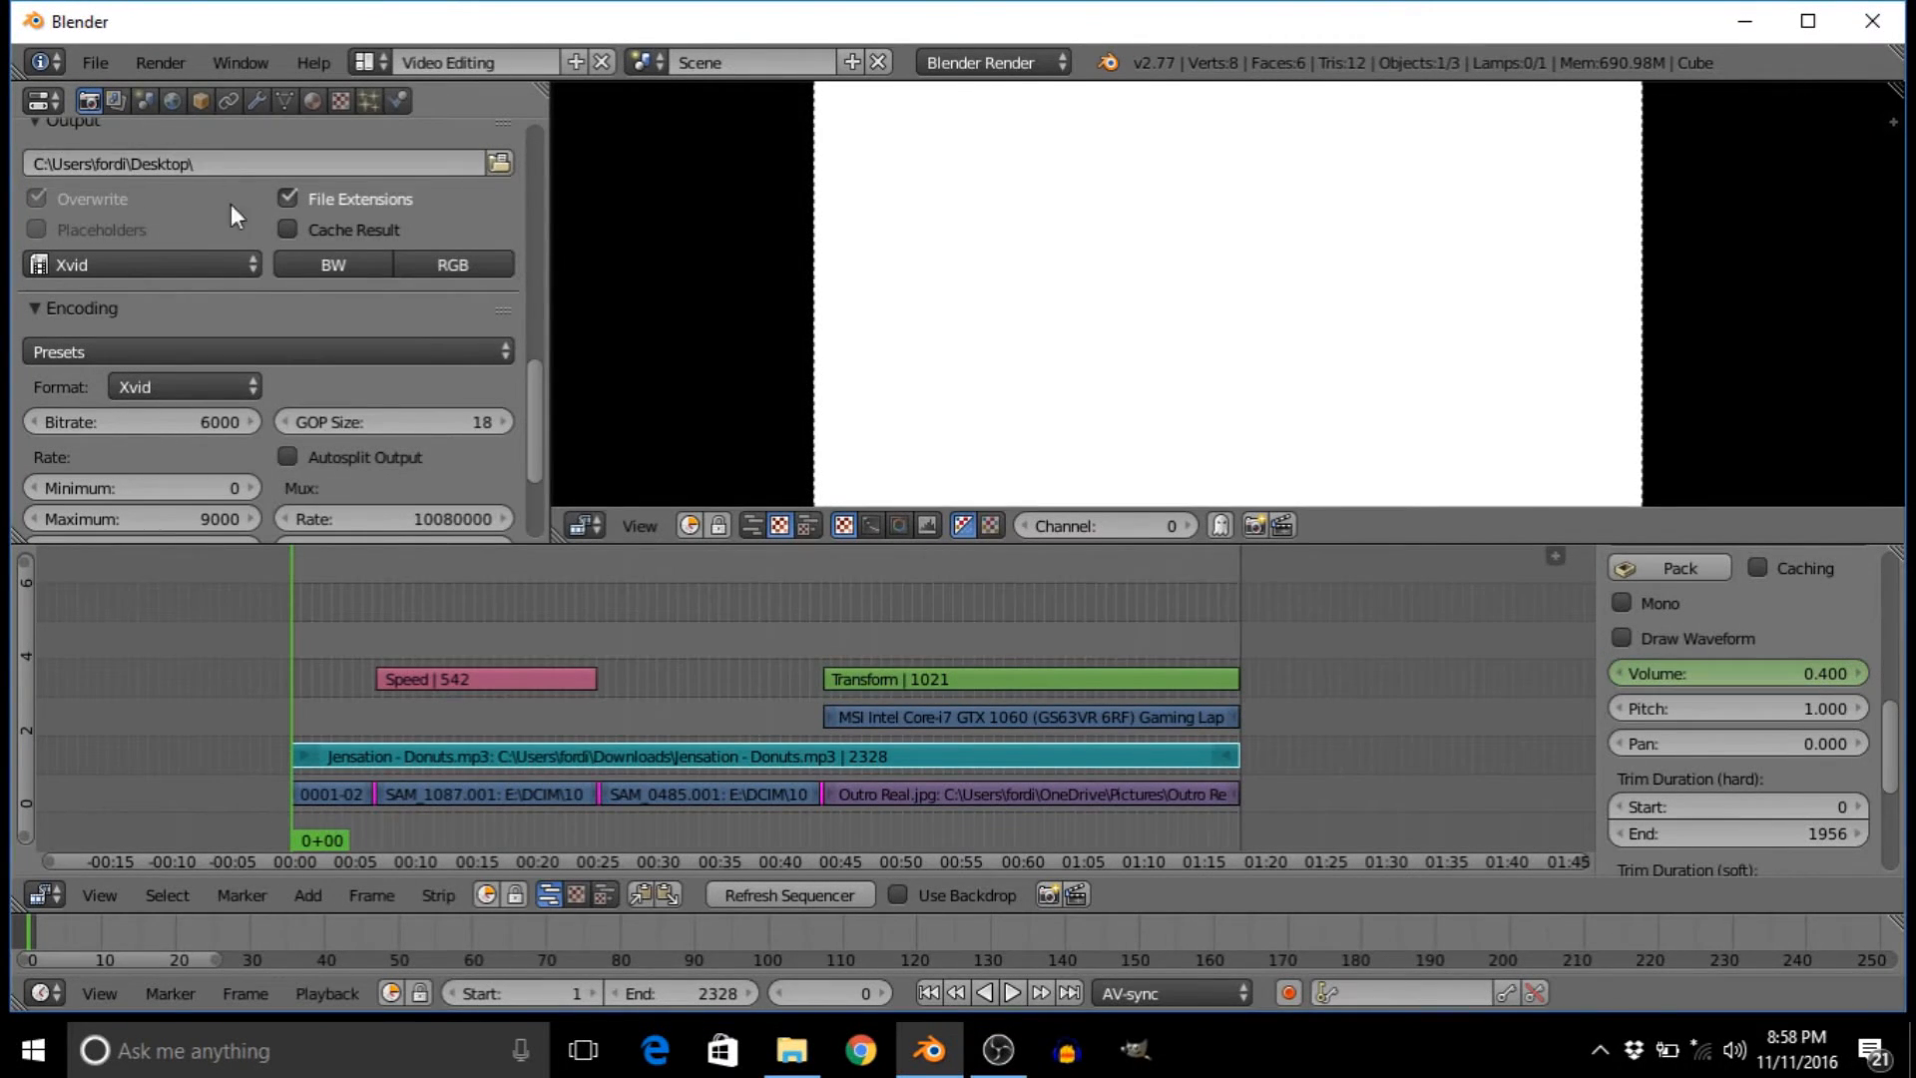
scroll(103, 212, "down", 3)
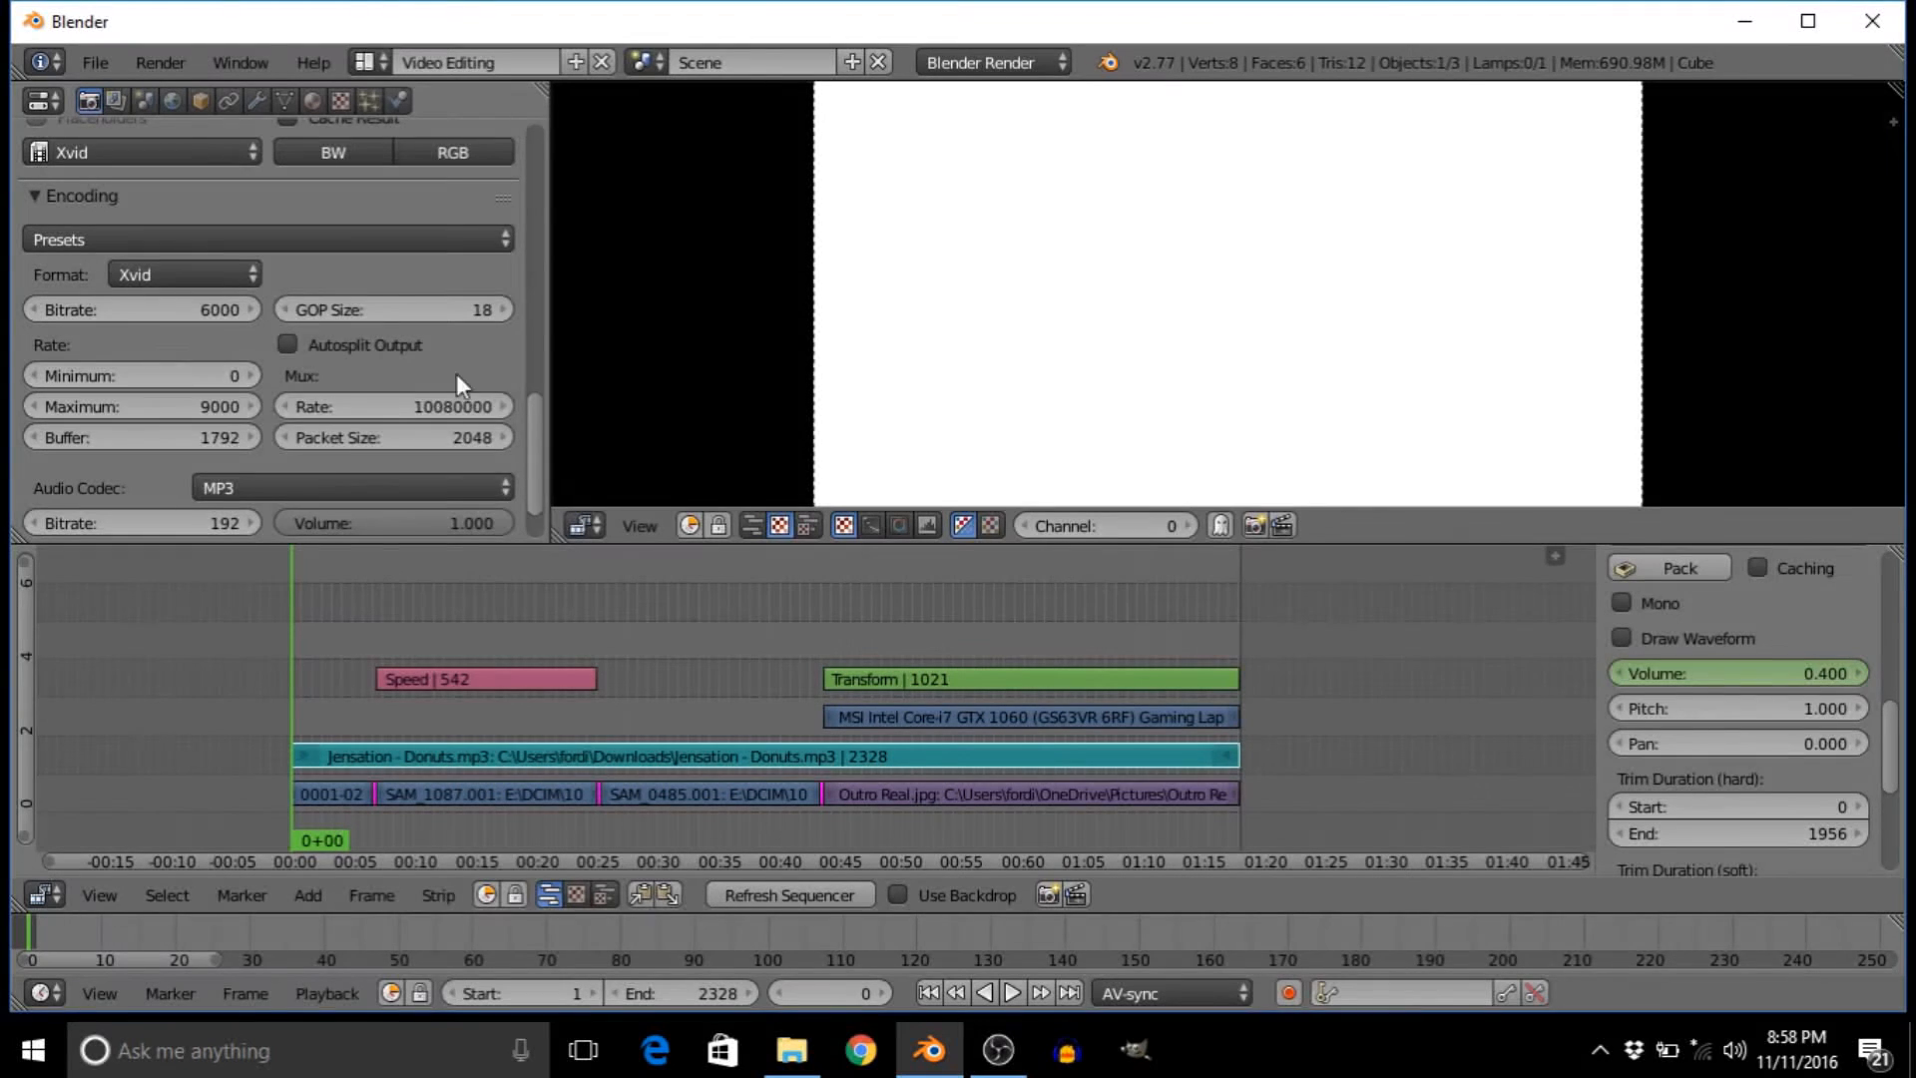
scroll(346, 460, "down", 2)
scroll(416, 395, "up", 14)
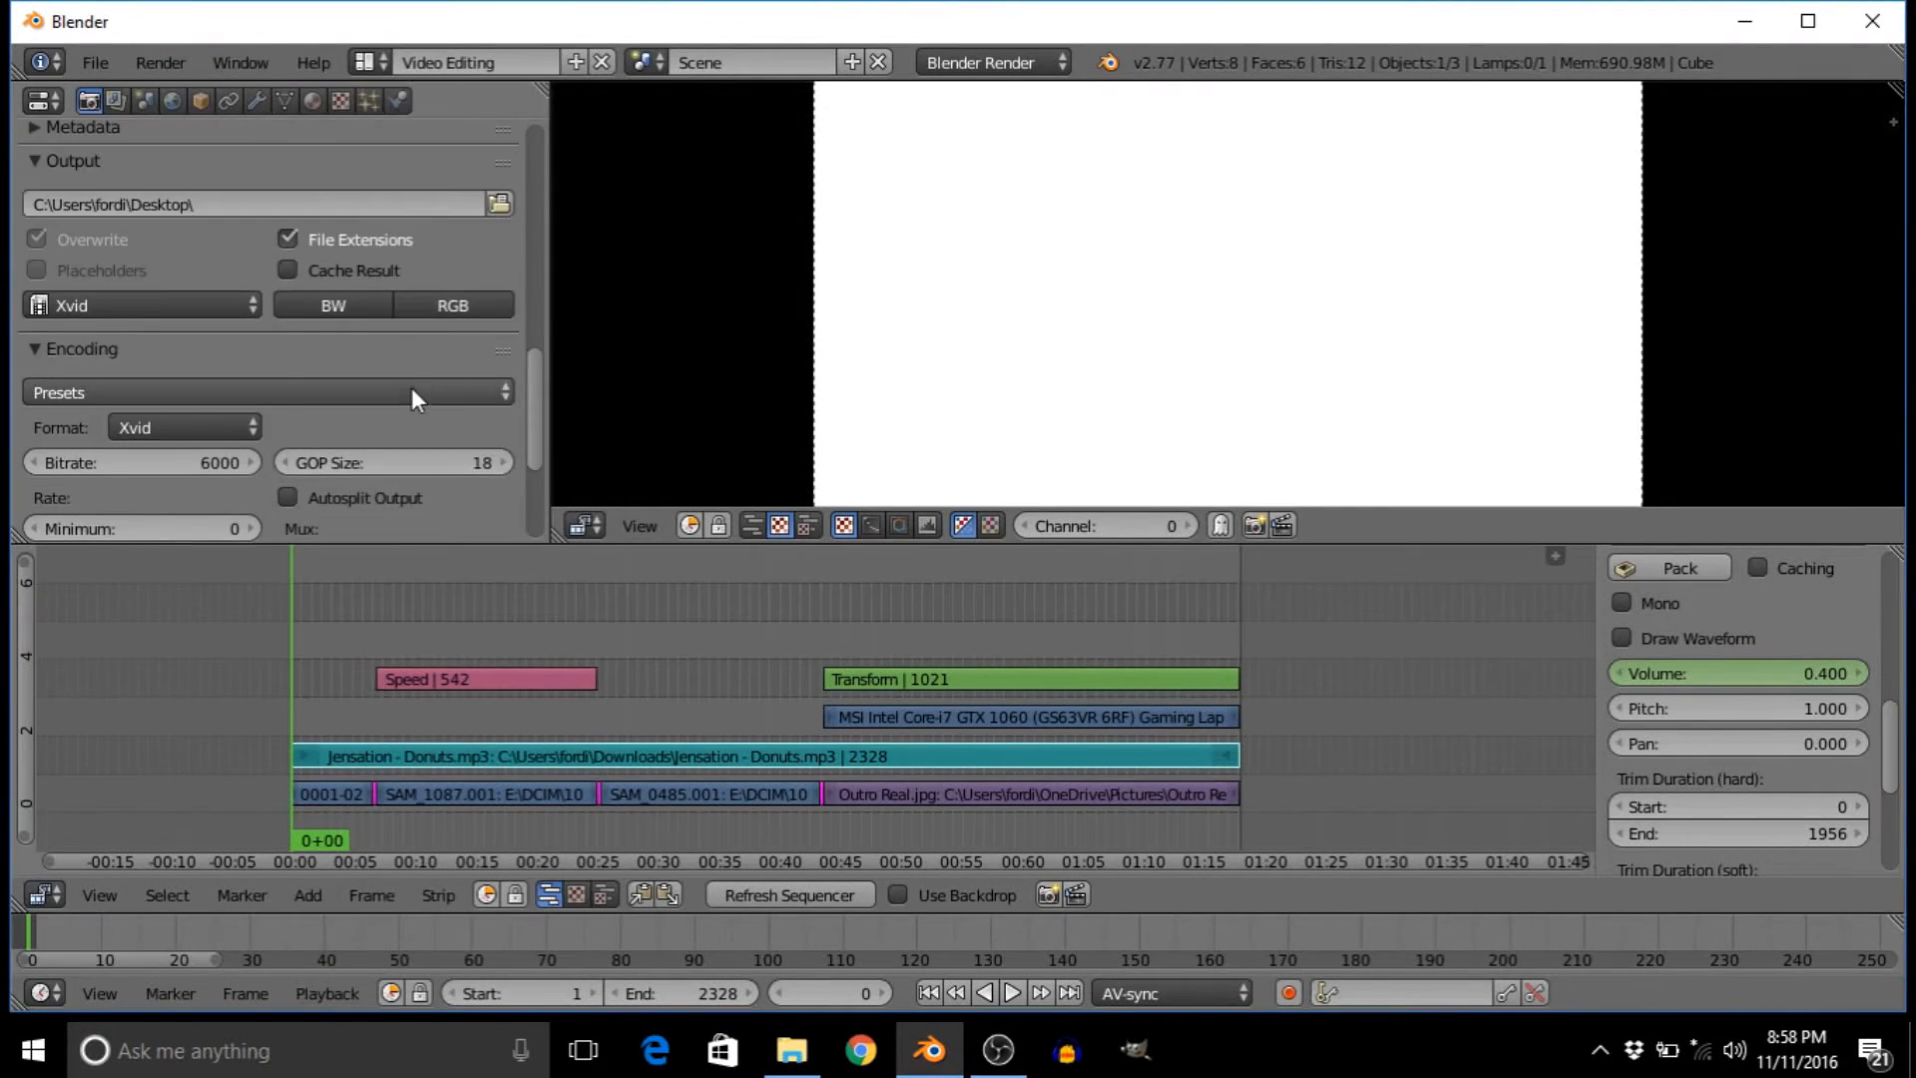
scroll(410, 367, "up", 10)
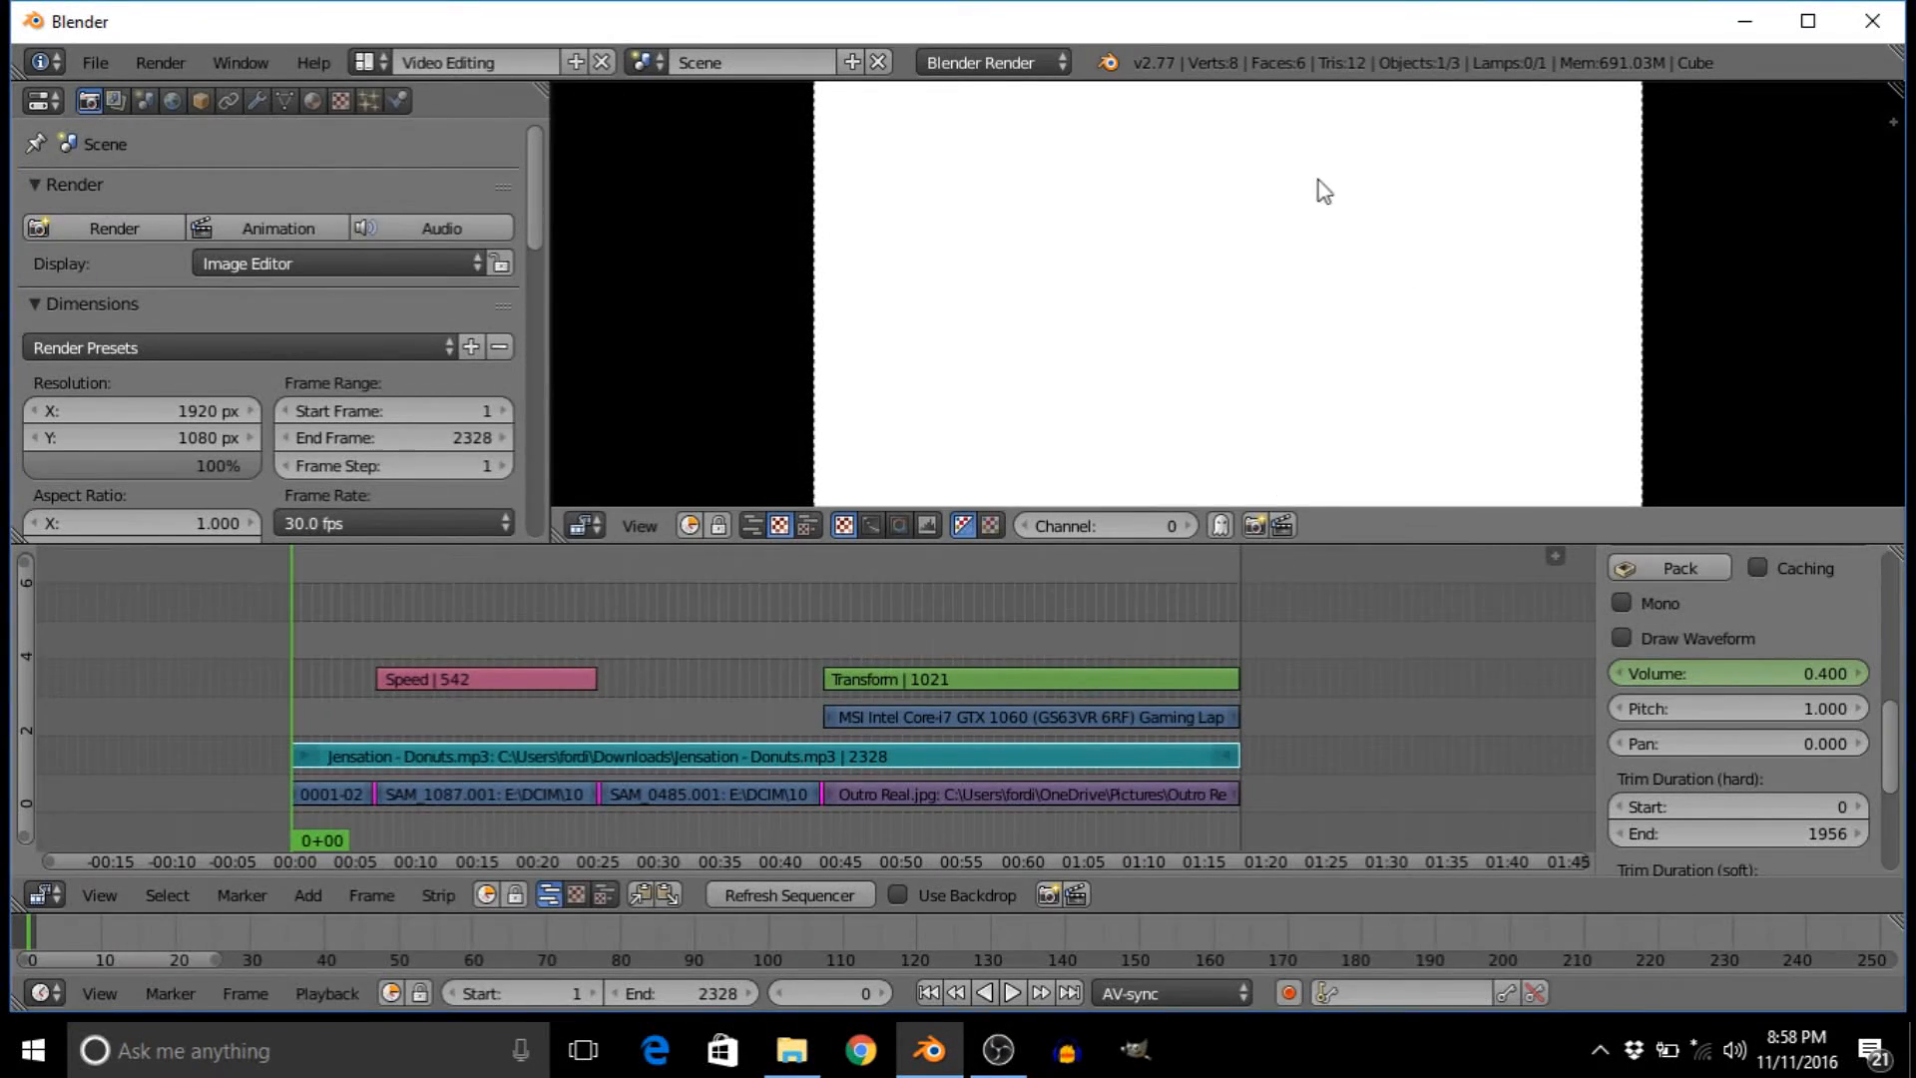
- Set the render display to New Window, try to render the animation, and close the render window
left_click(379, 265)
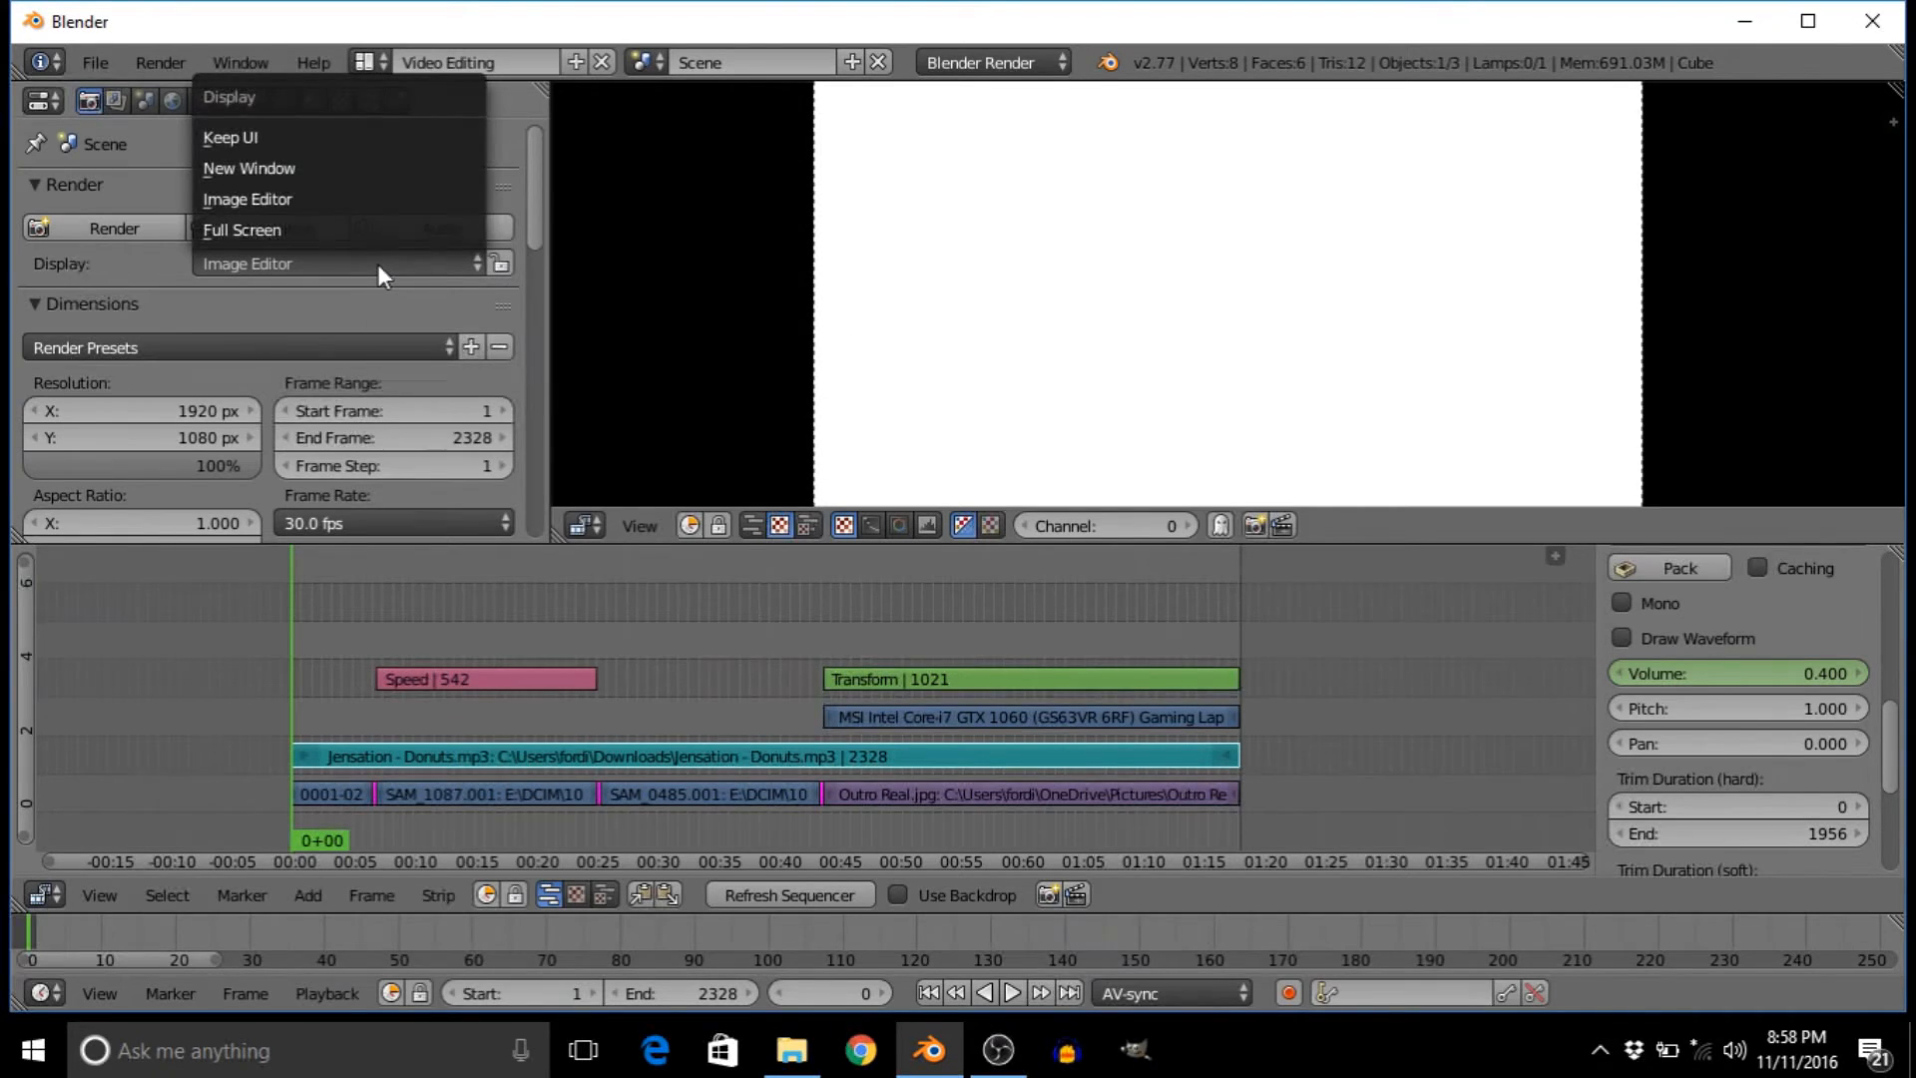
left_click(303, 170)
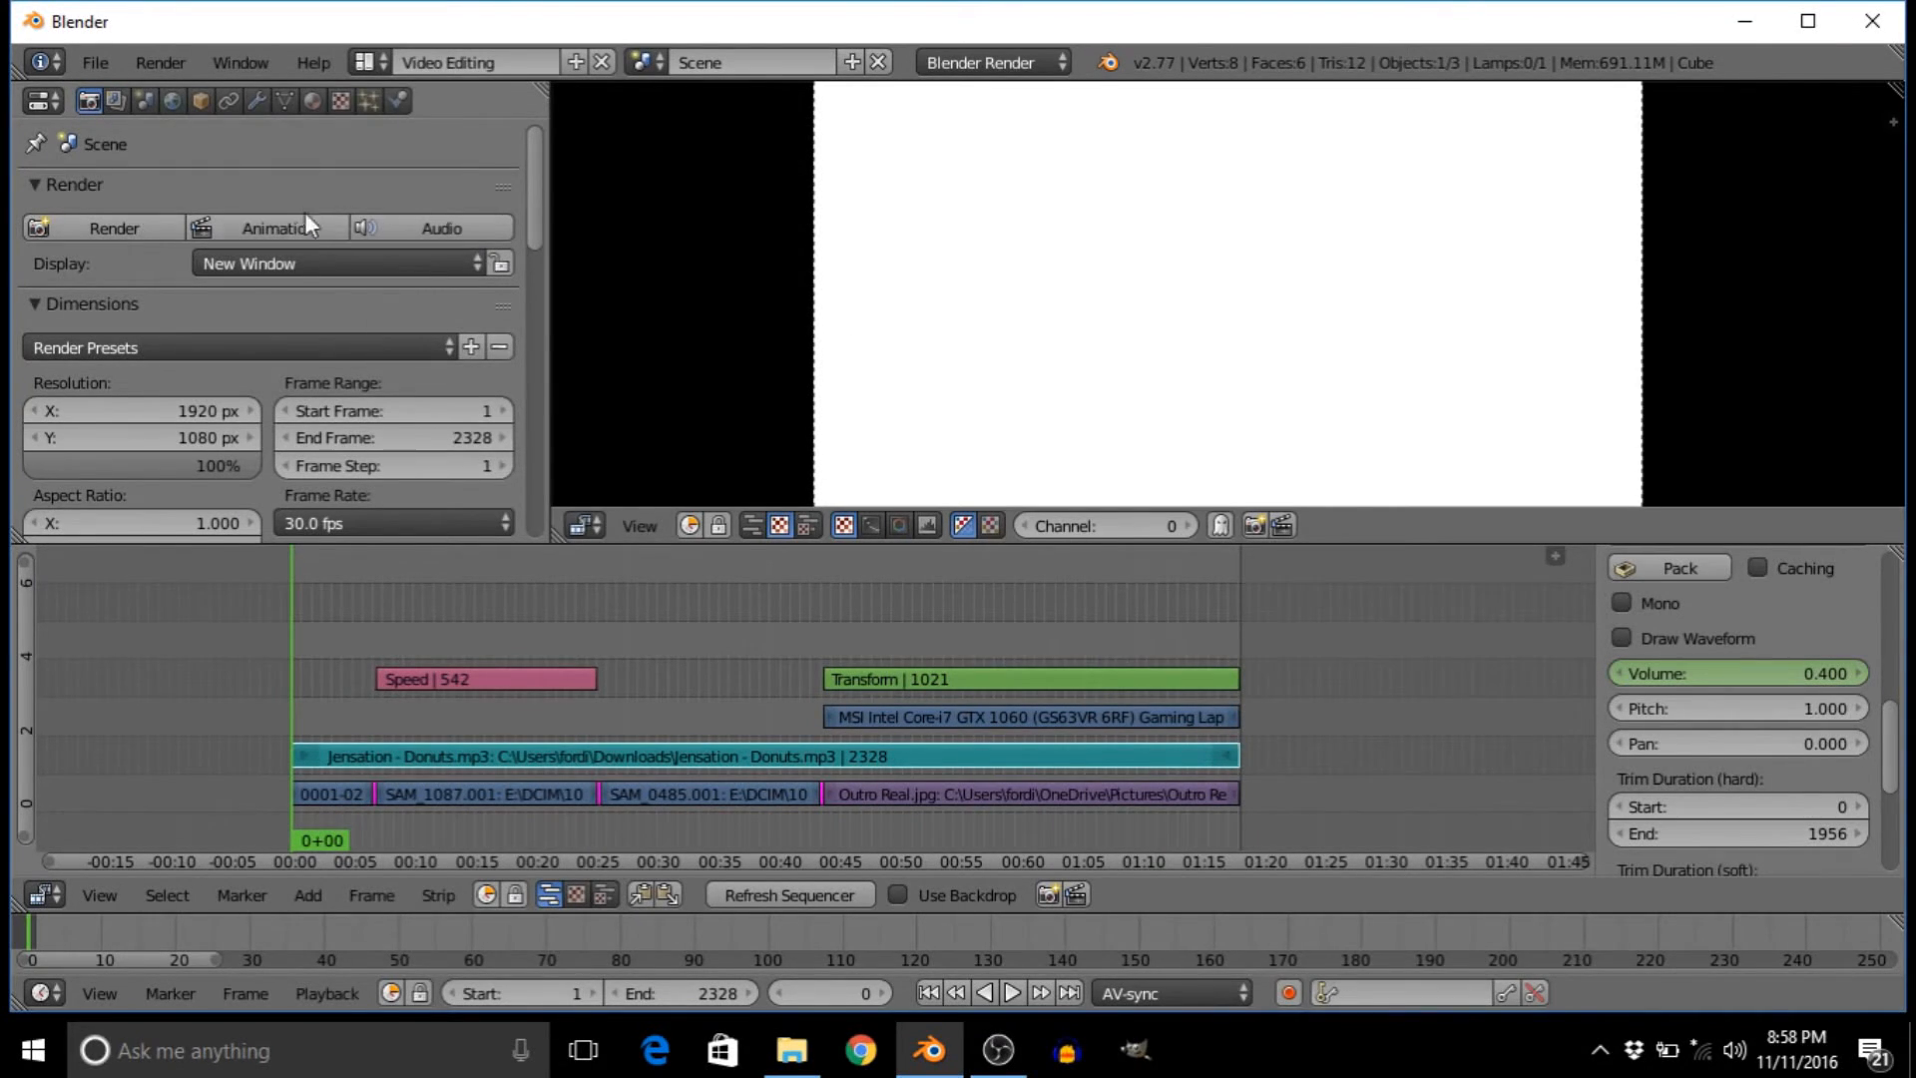
left_click(273, 225)
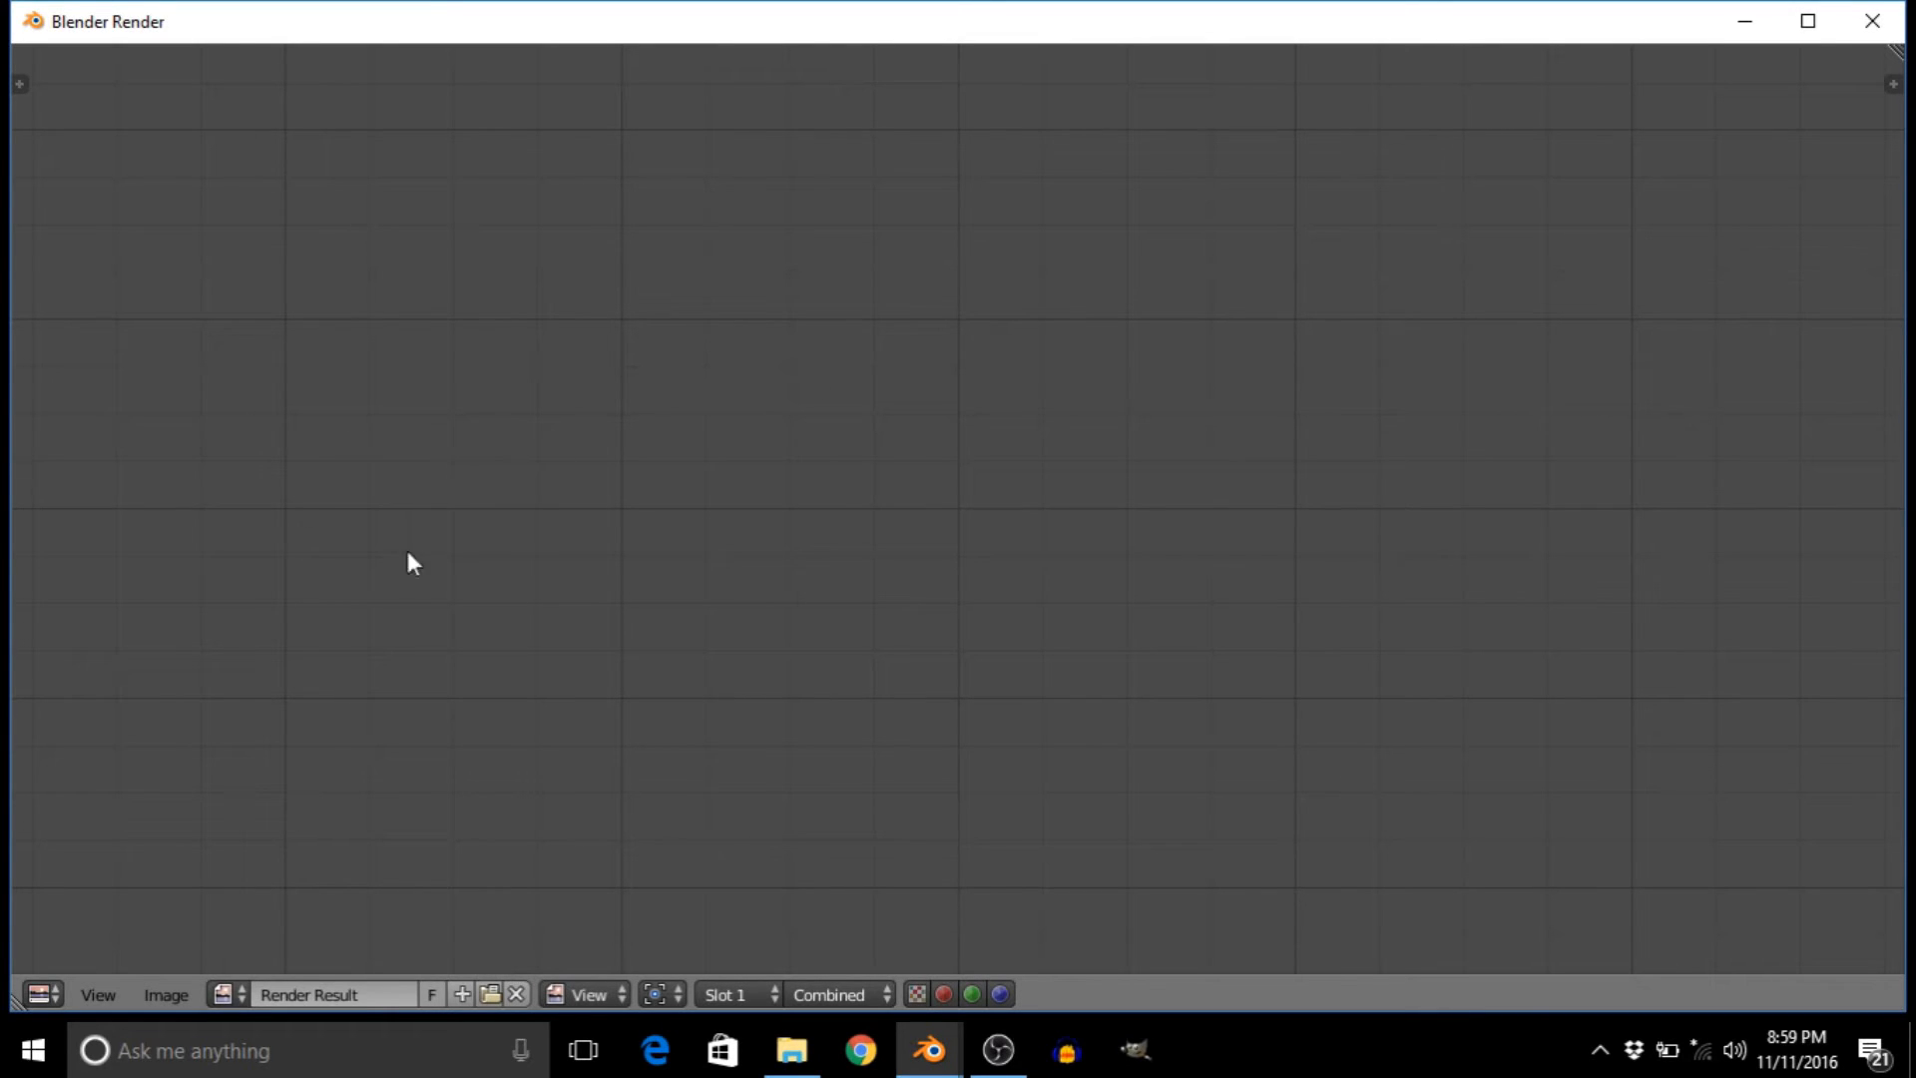
left_click(1872, 20)
- Set the scene's frame rate to 29.97 fps
left_click(442, 404)
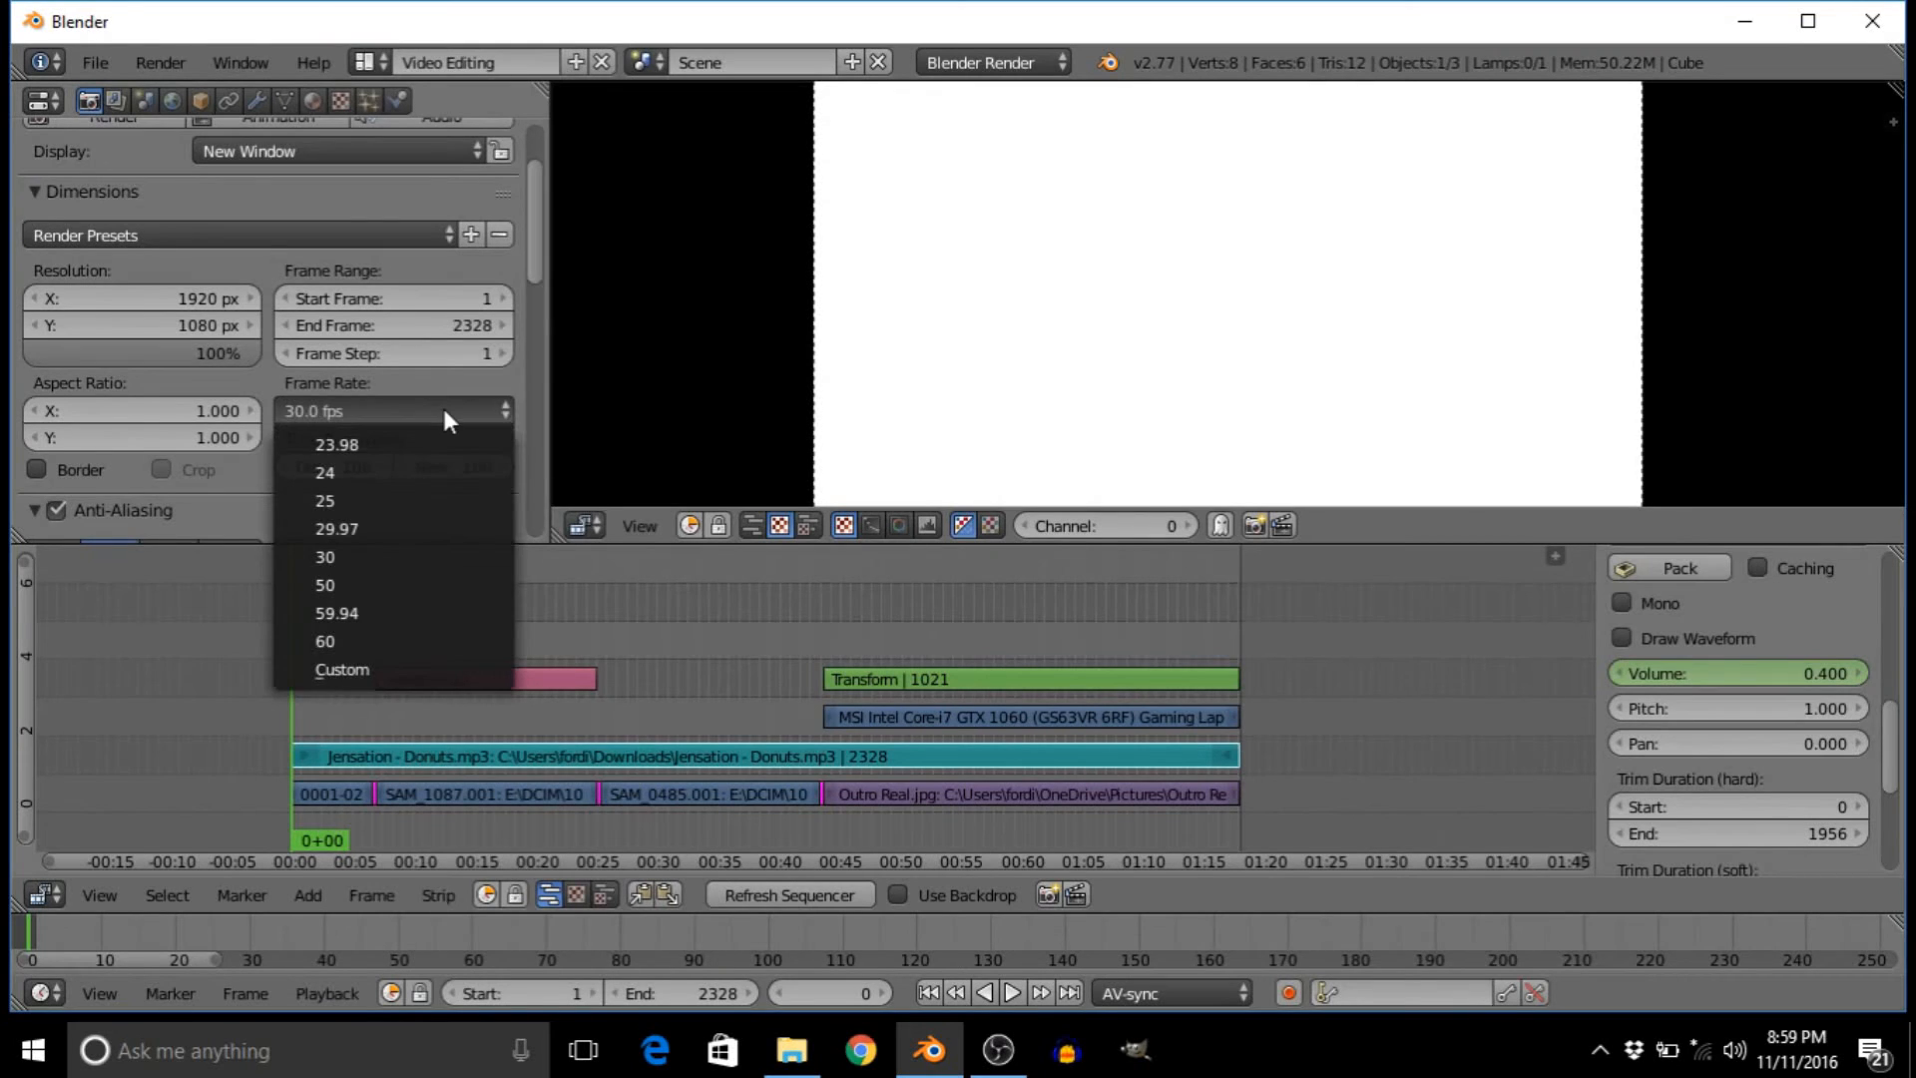
left_click(442, 405)
left_click(332, 420)
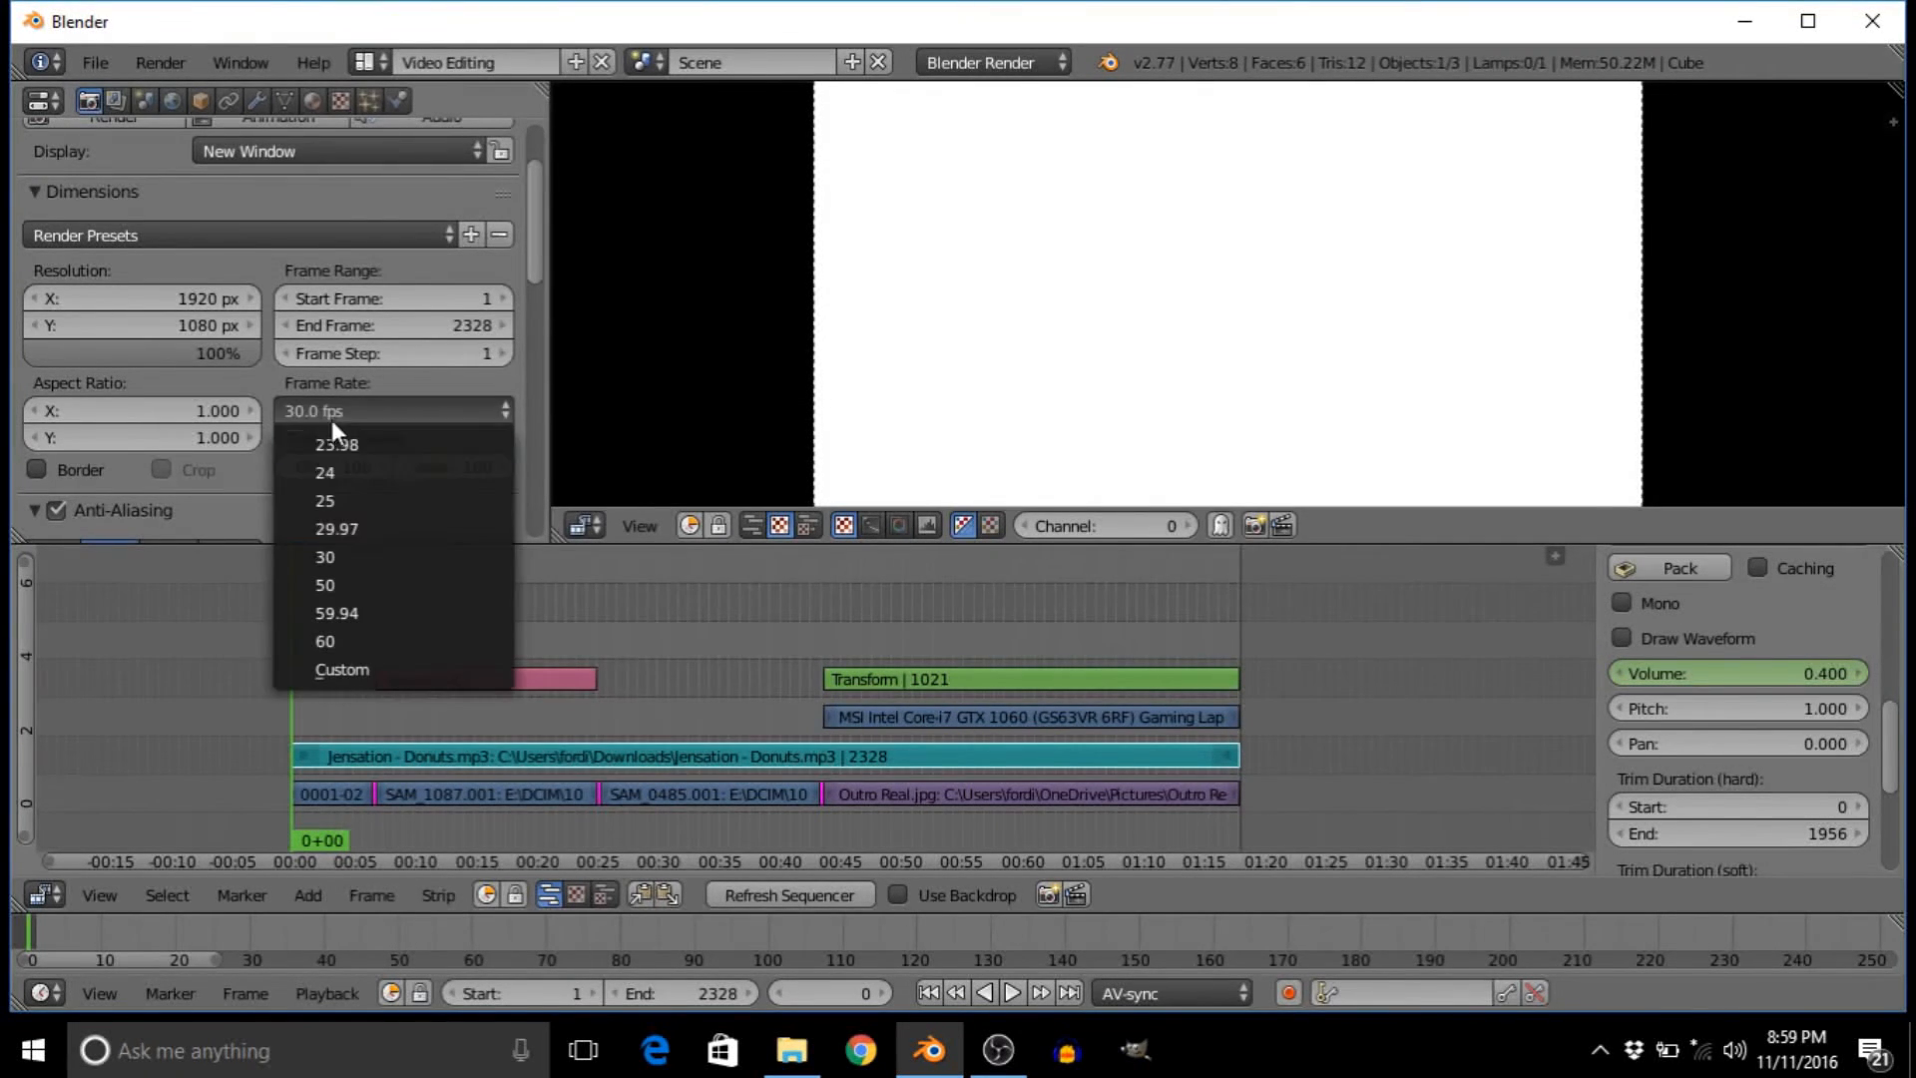
left_click(377, 532)
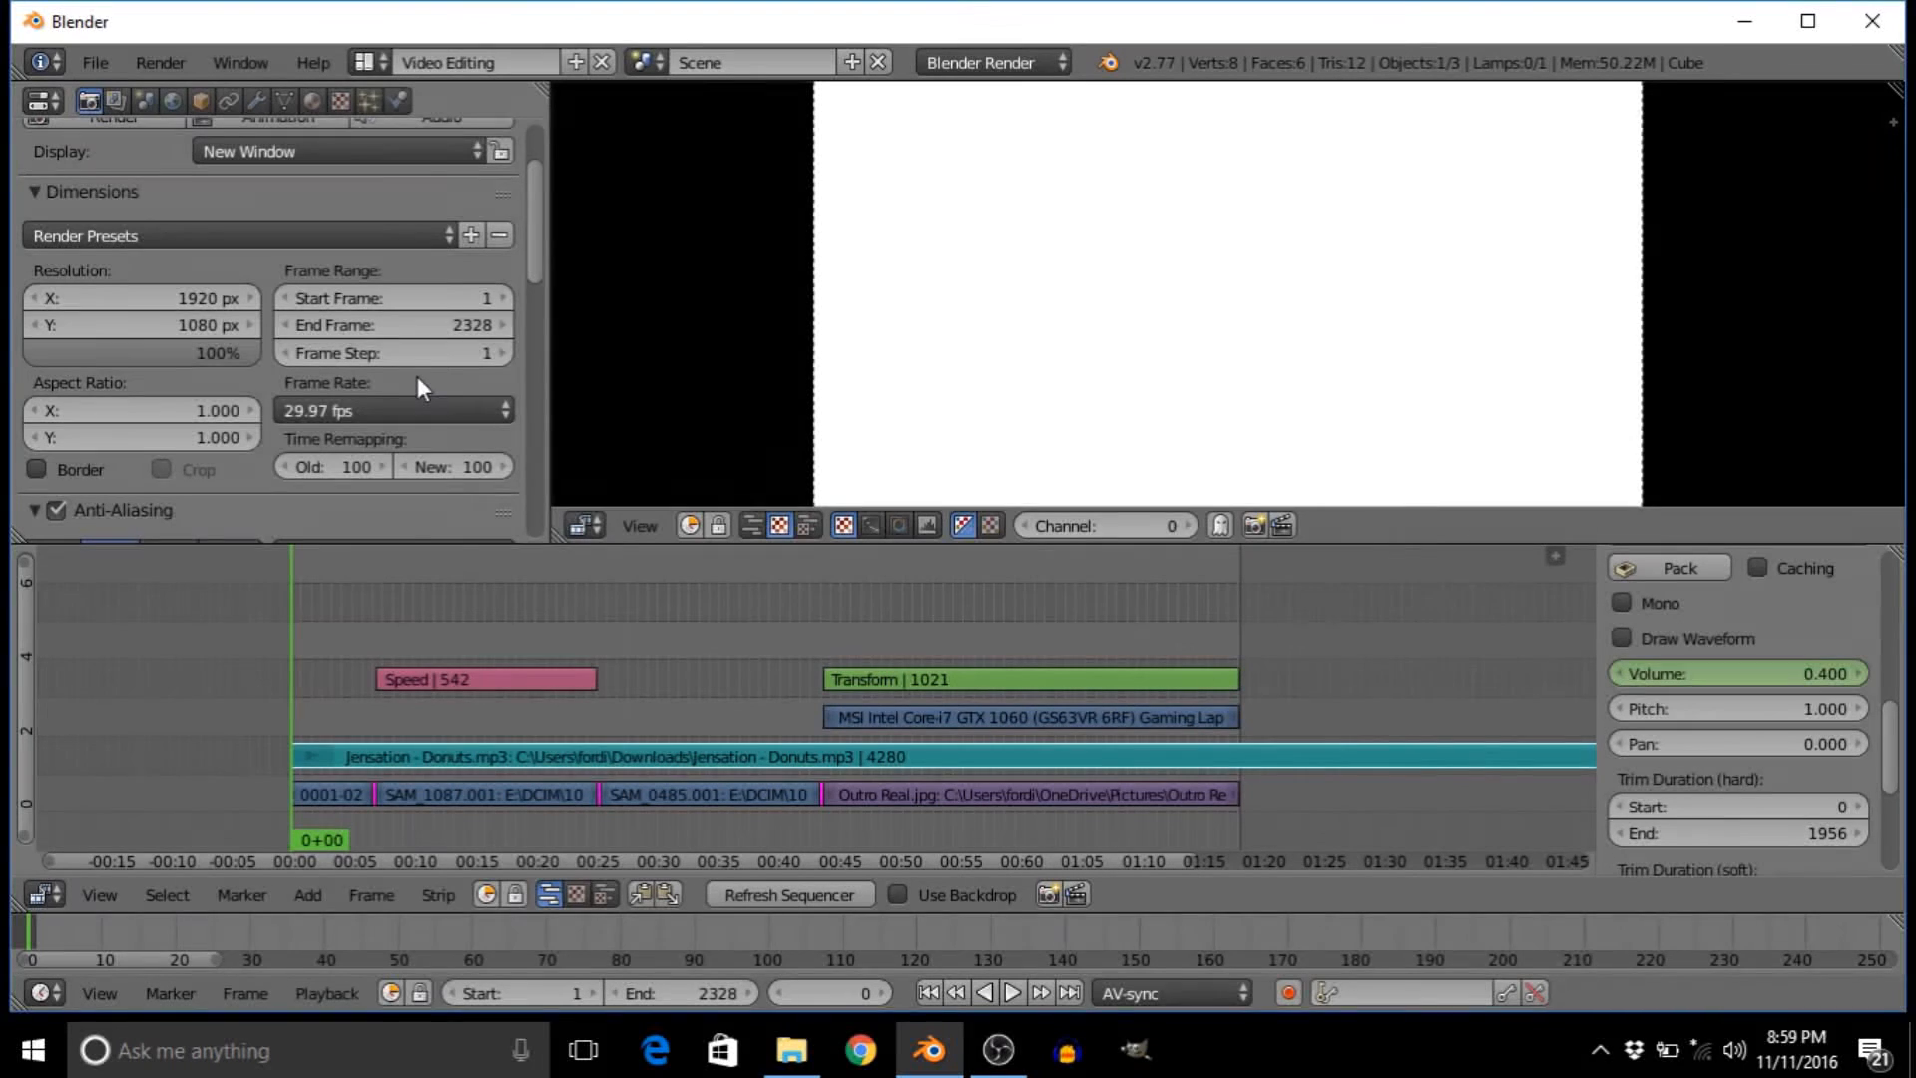
- Recheck the render dimensions, then start rendering the animation and minimize the render window
scroll(397, 399, "up", 2)
scroll(397, 400, "down", 2)
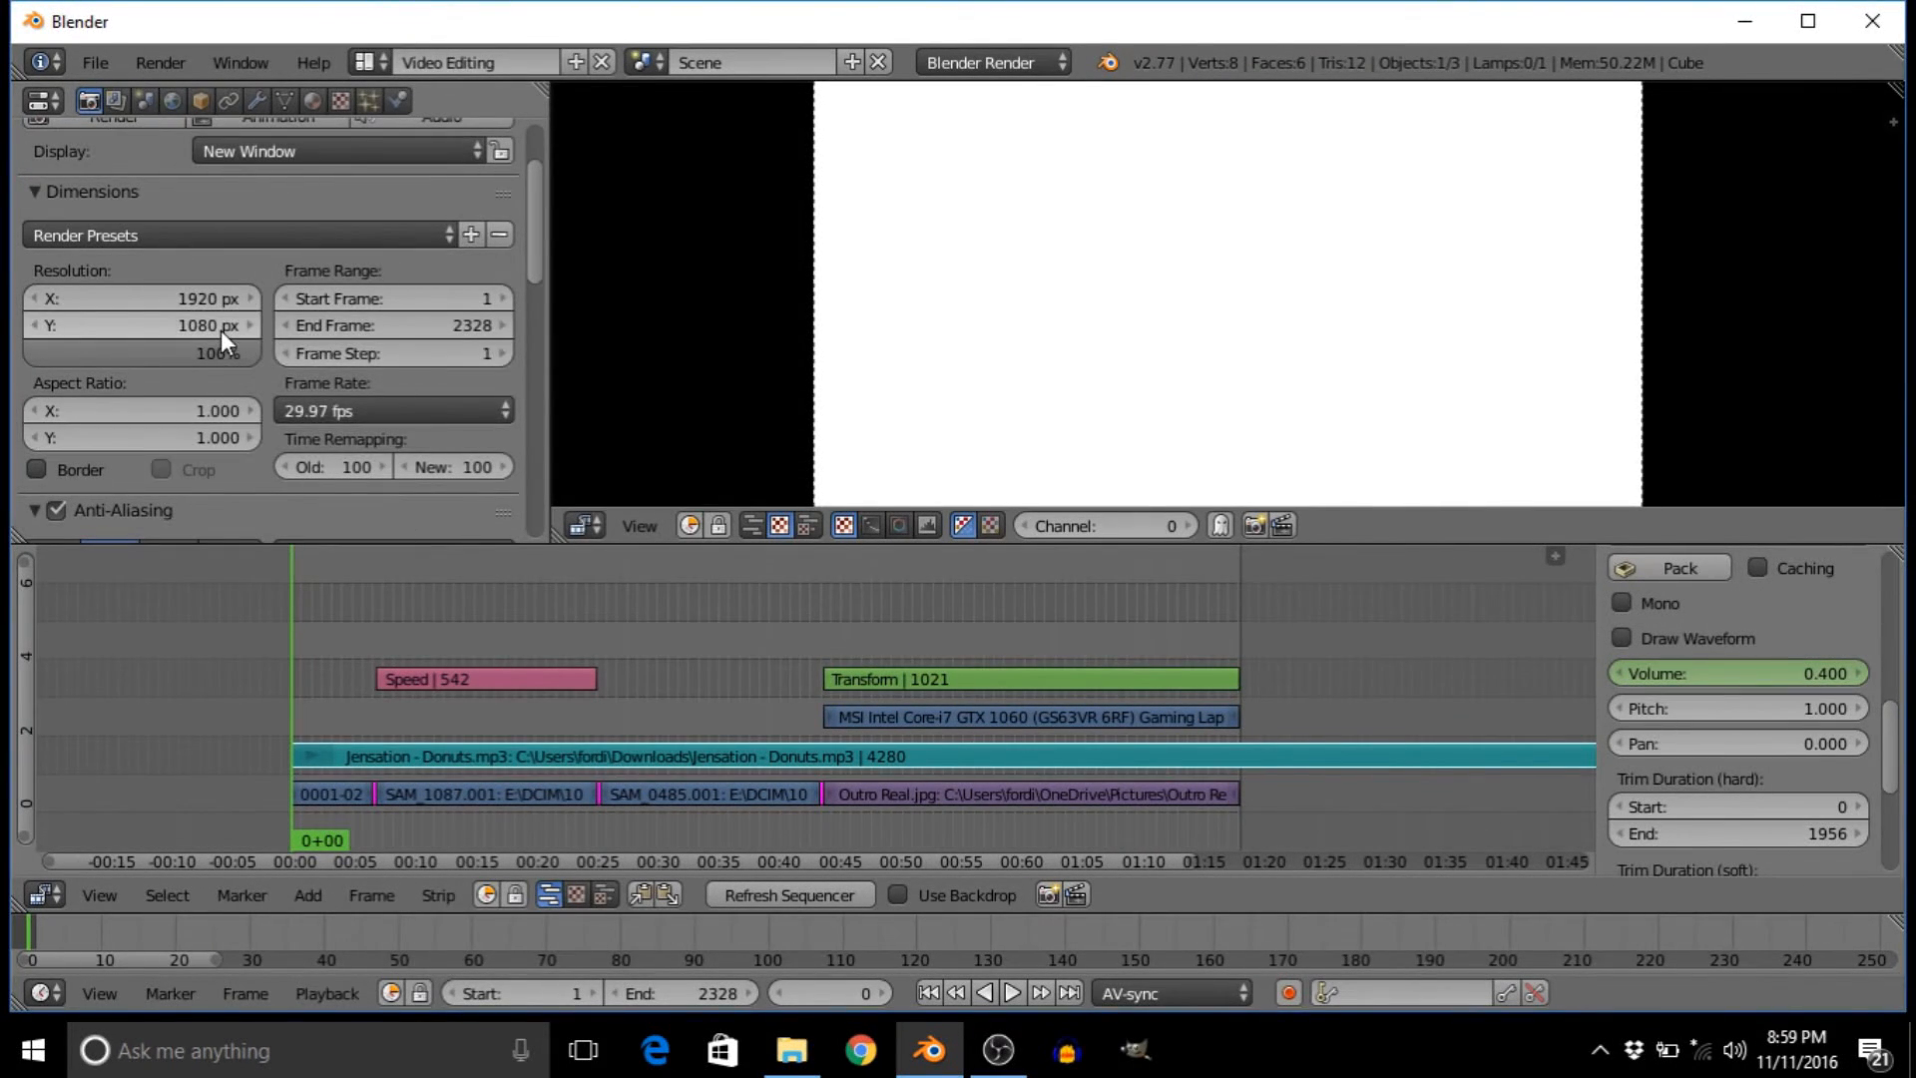
scroll(329, 355, "up", 3)
scroll(370, 479, "down", 4)
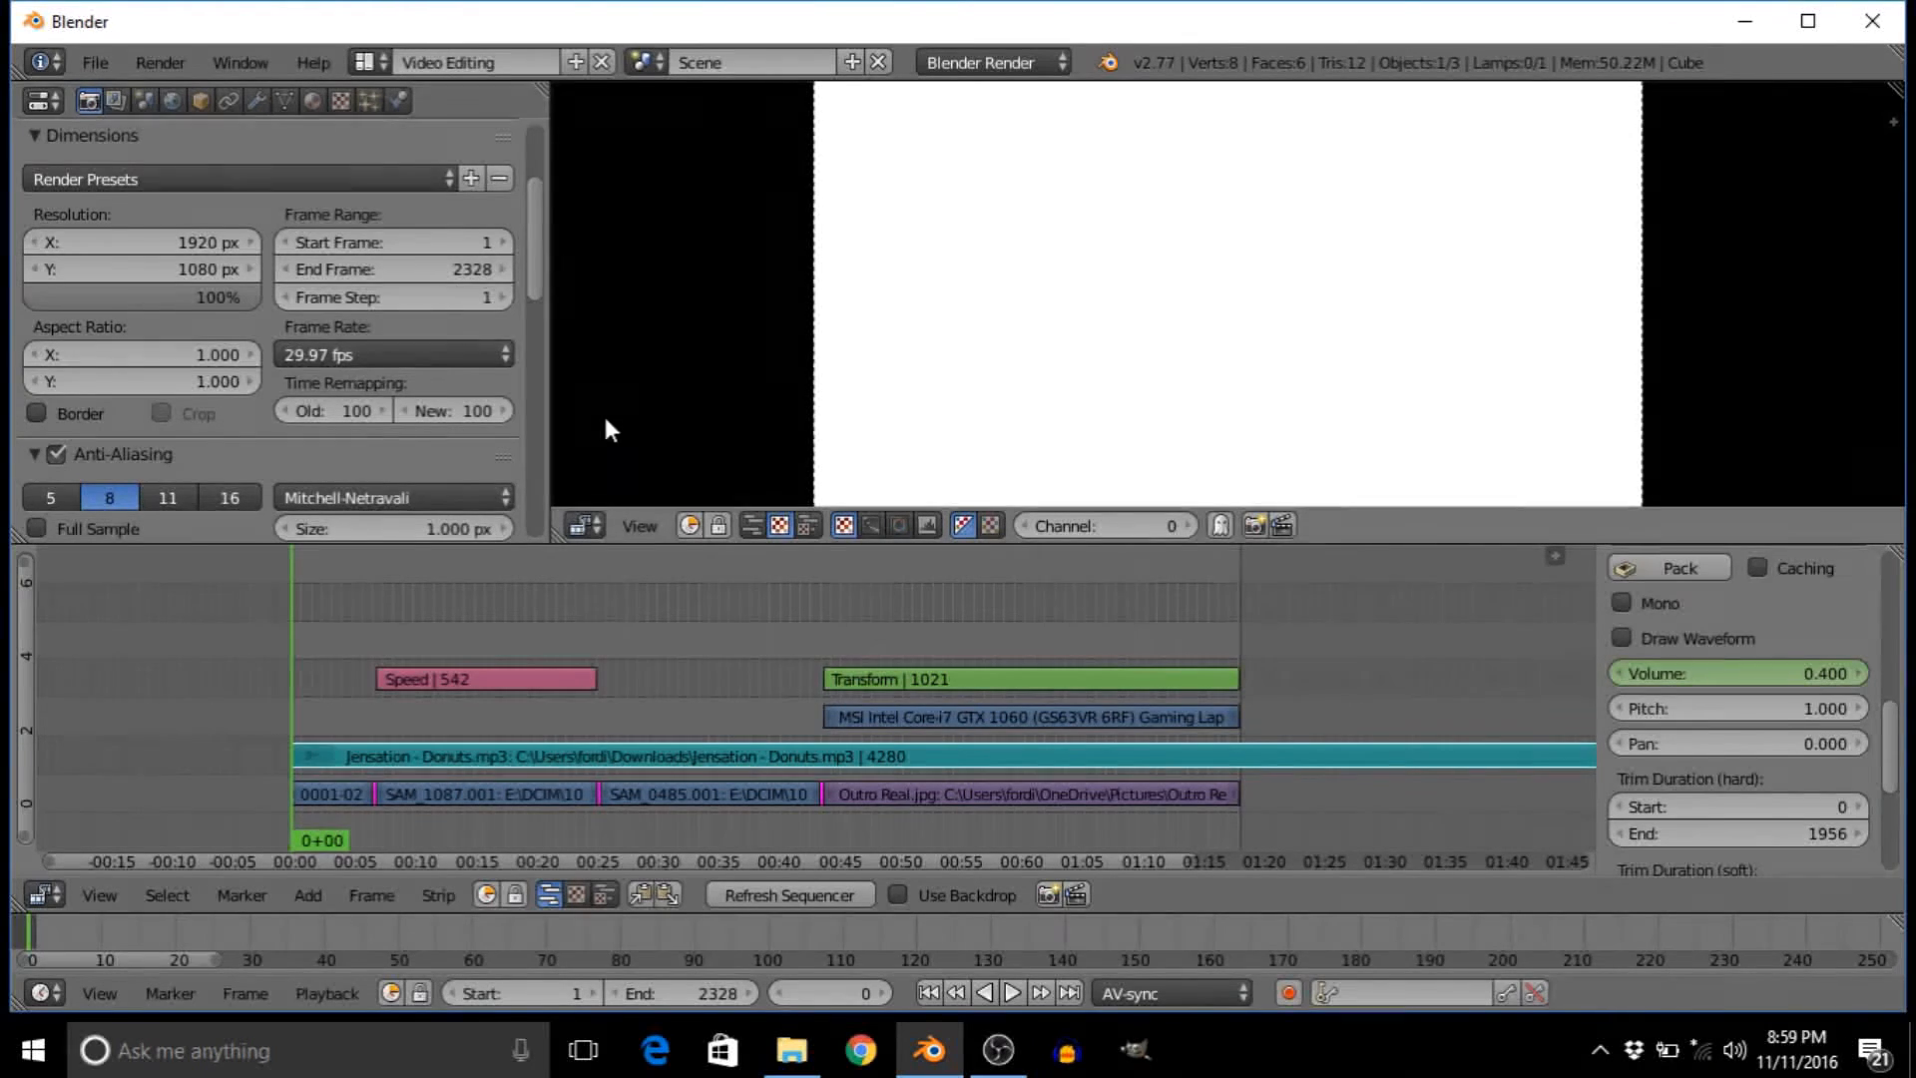
scroll(342, 363, "up", 4)
left_click(285, 231)
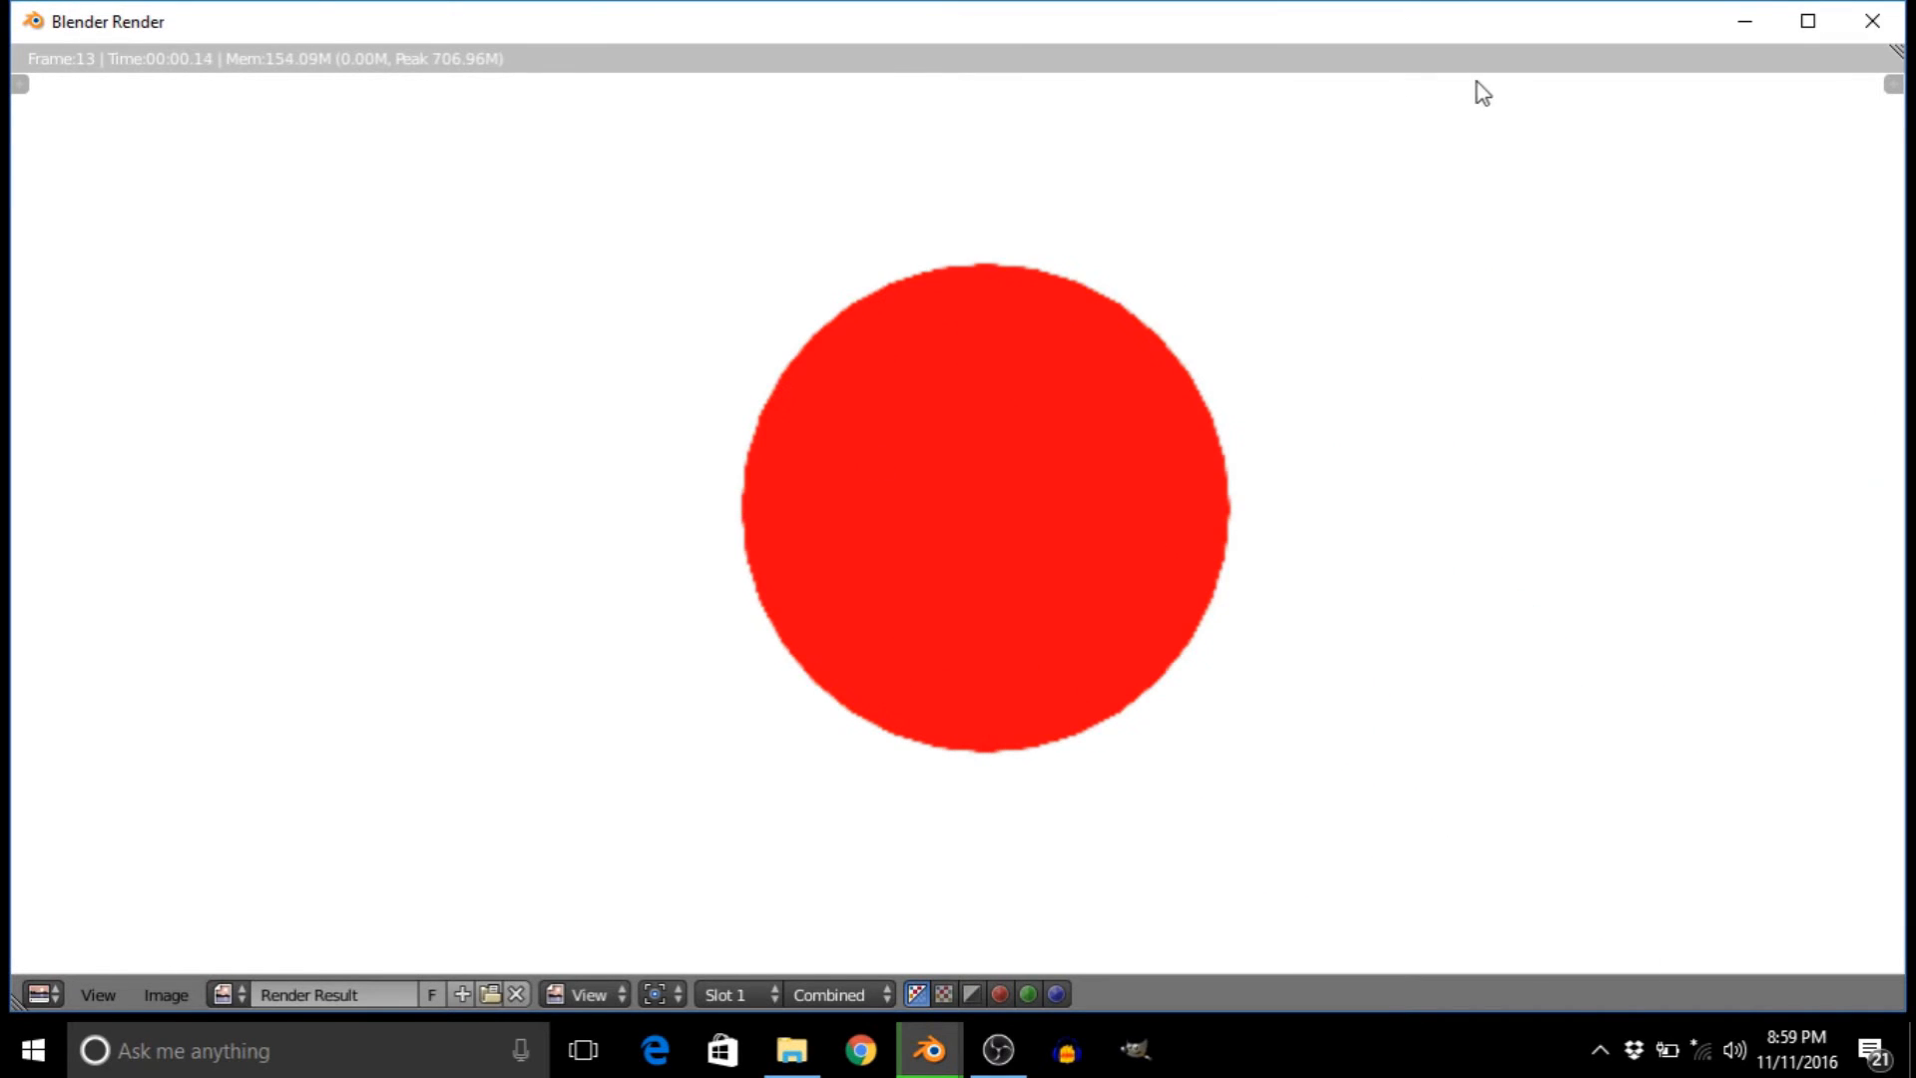
left_click(1744, 22)
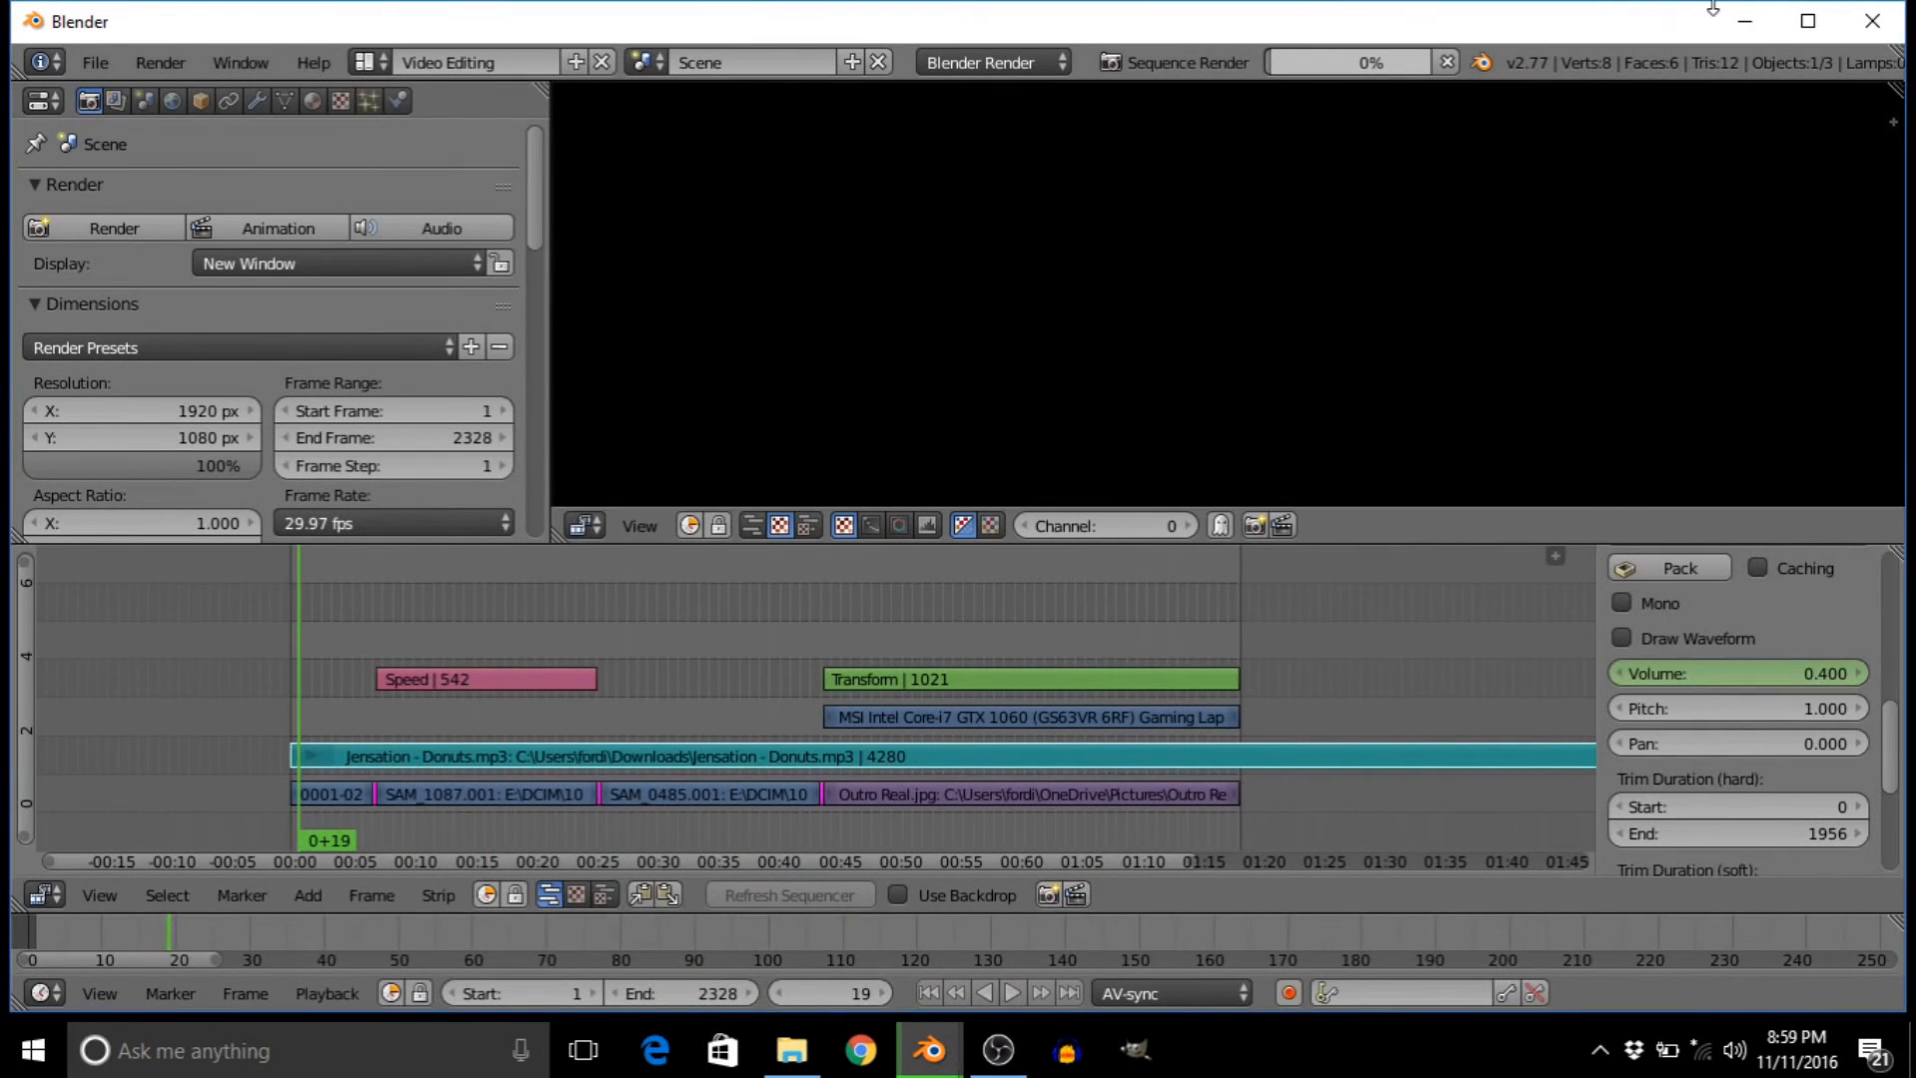
- Minimize Blender, preview the rendered 0001-2328 video from the desktop, and close both the video player and the Blender render window
left_click(1754, 20)
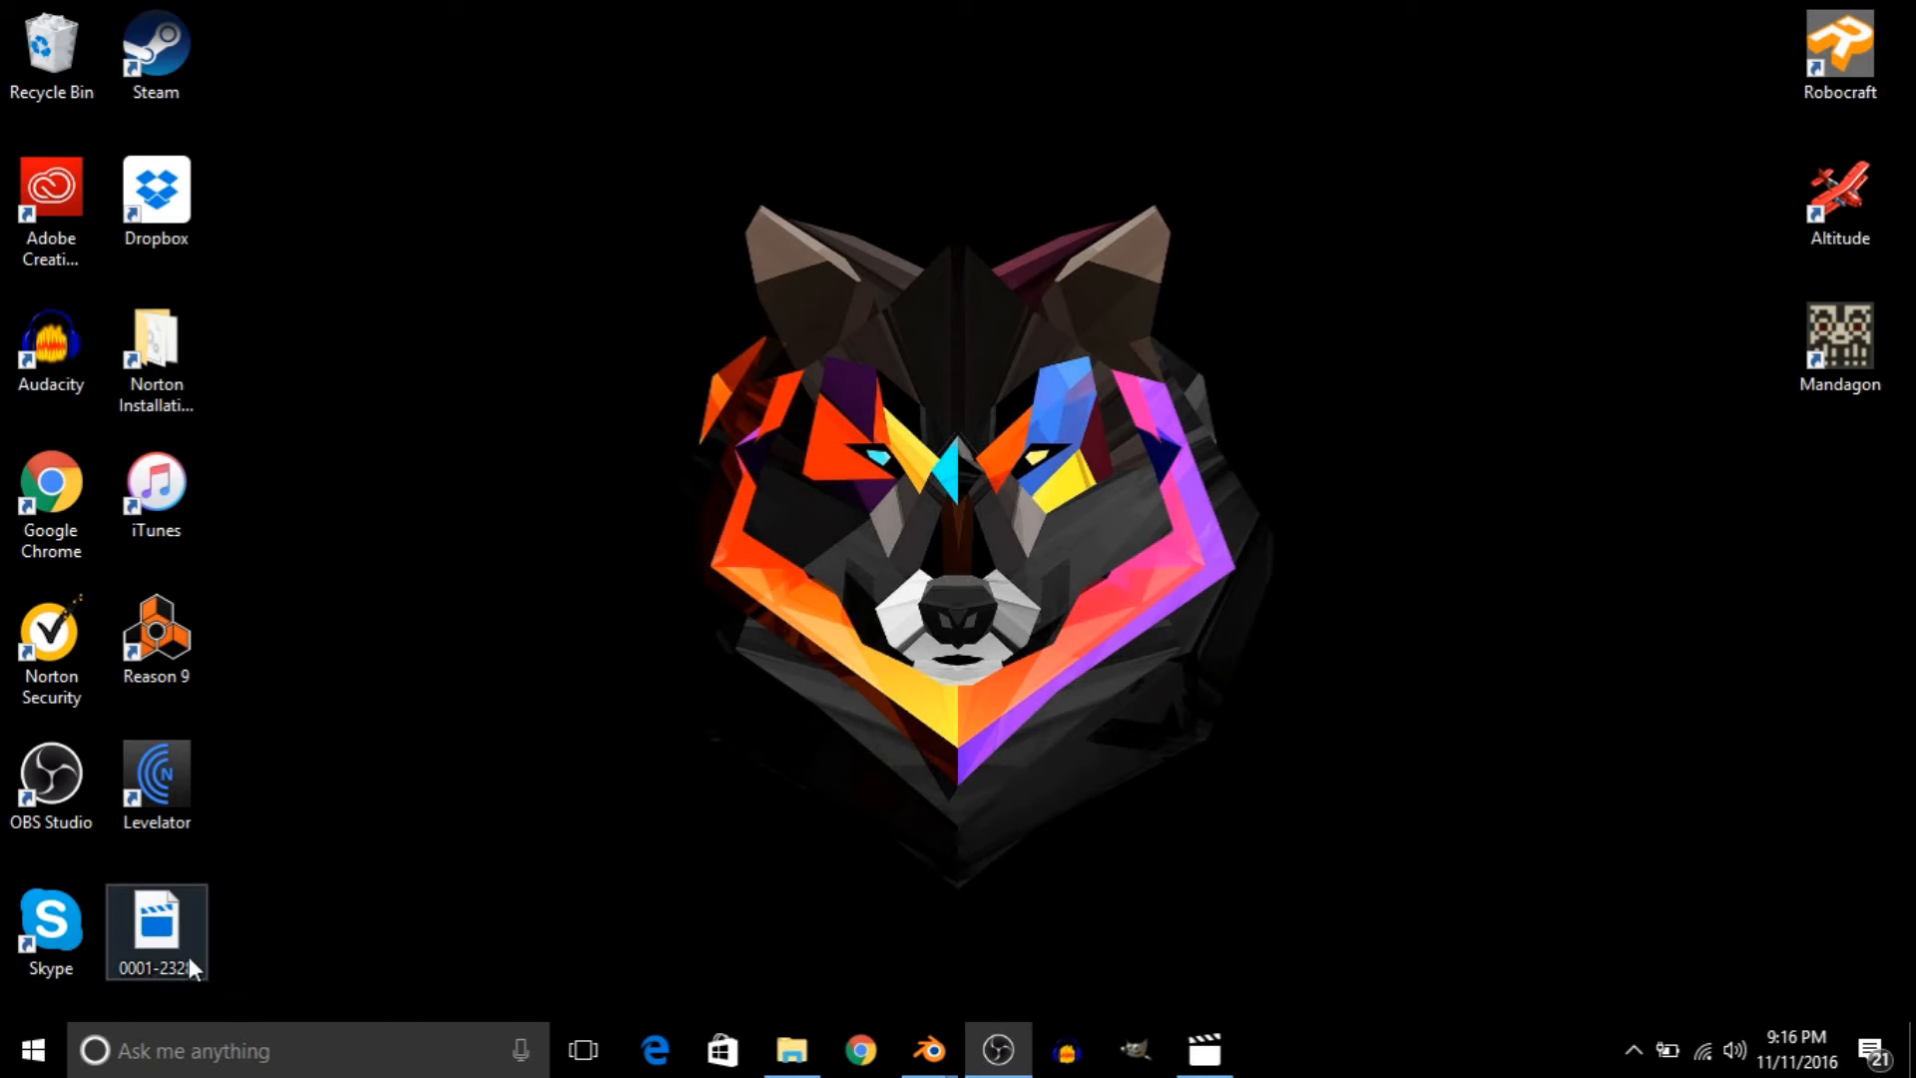
double_click(184, 918)
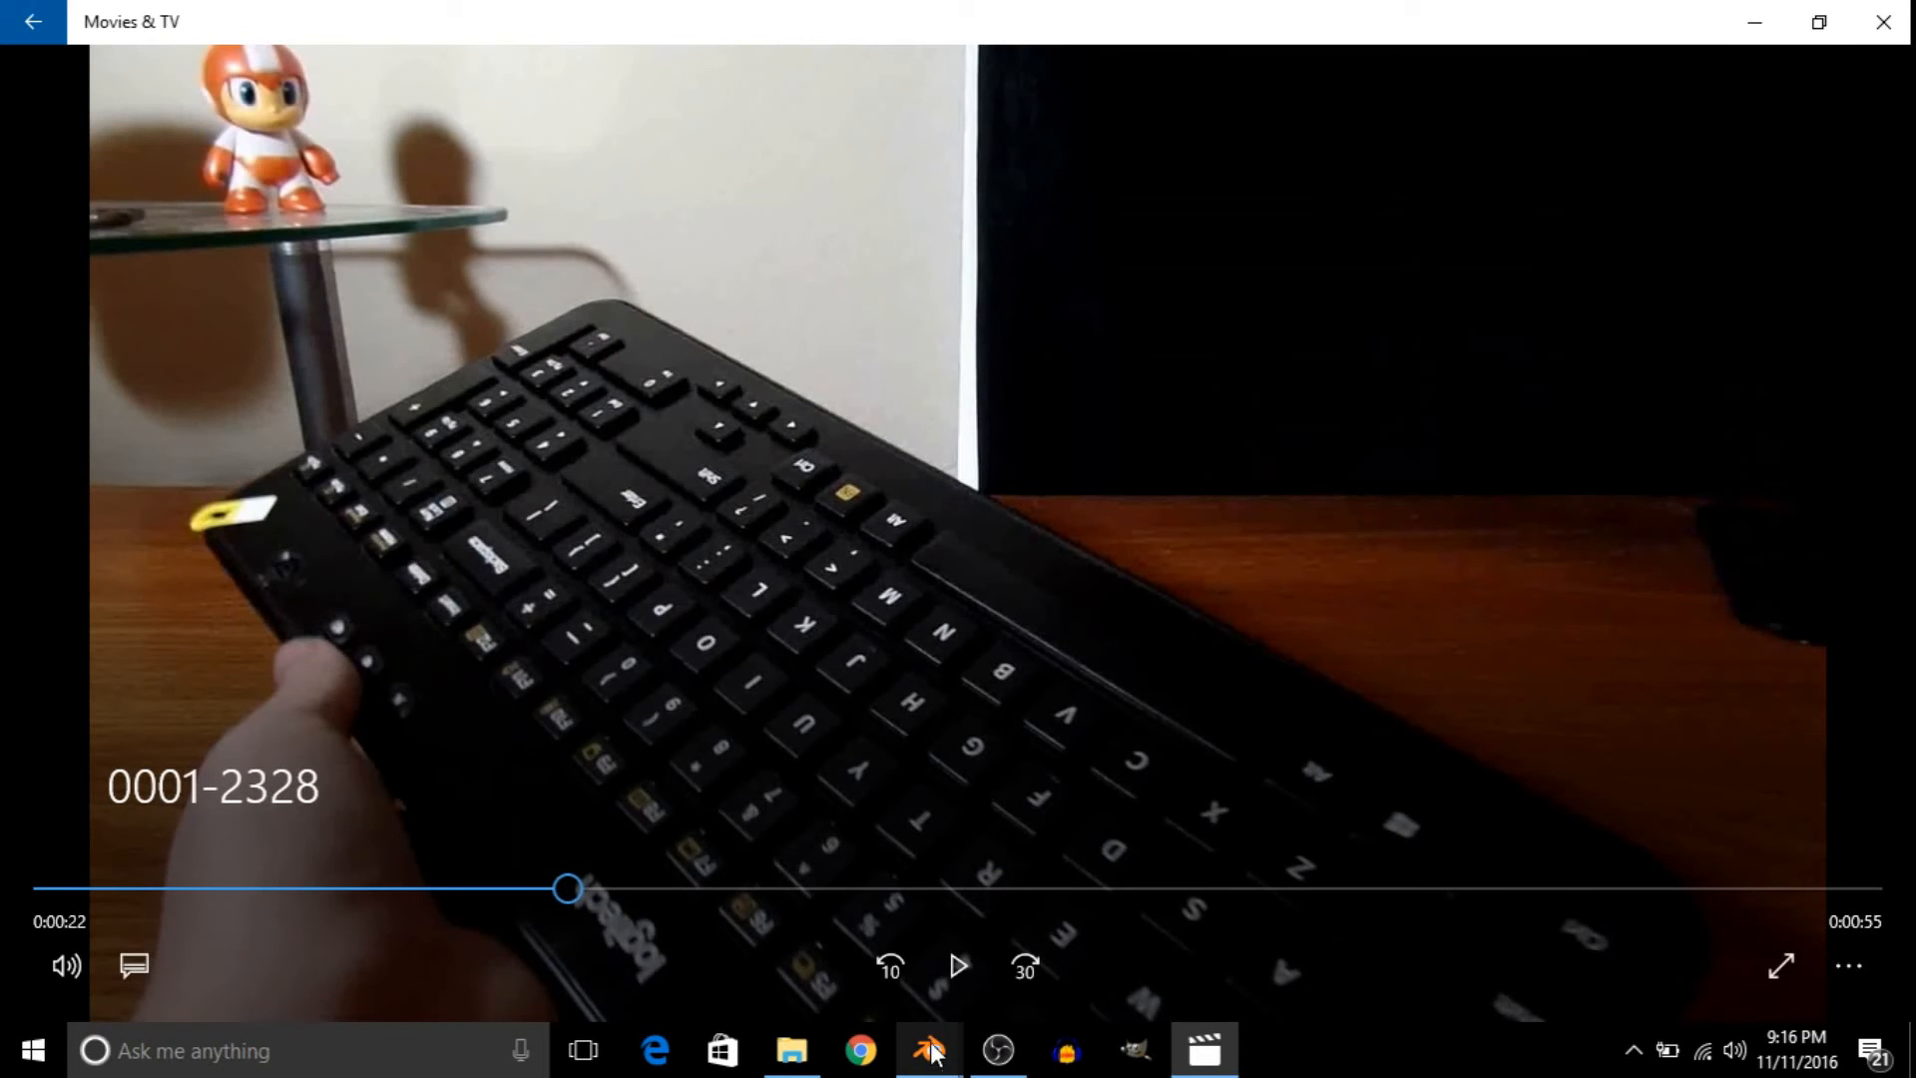
key("alt+F4")
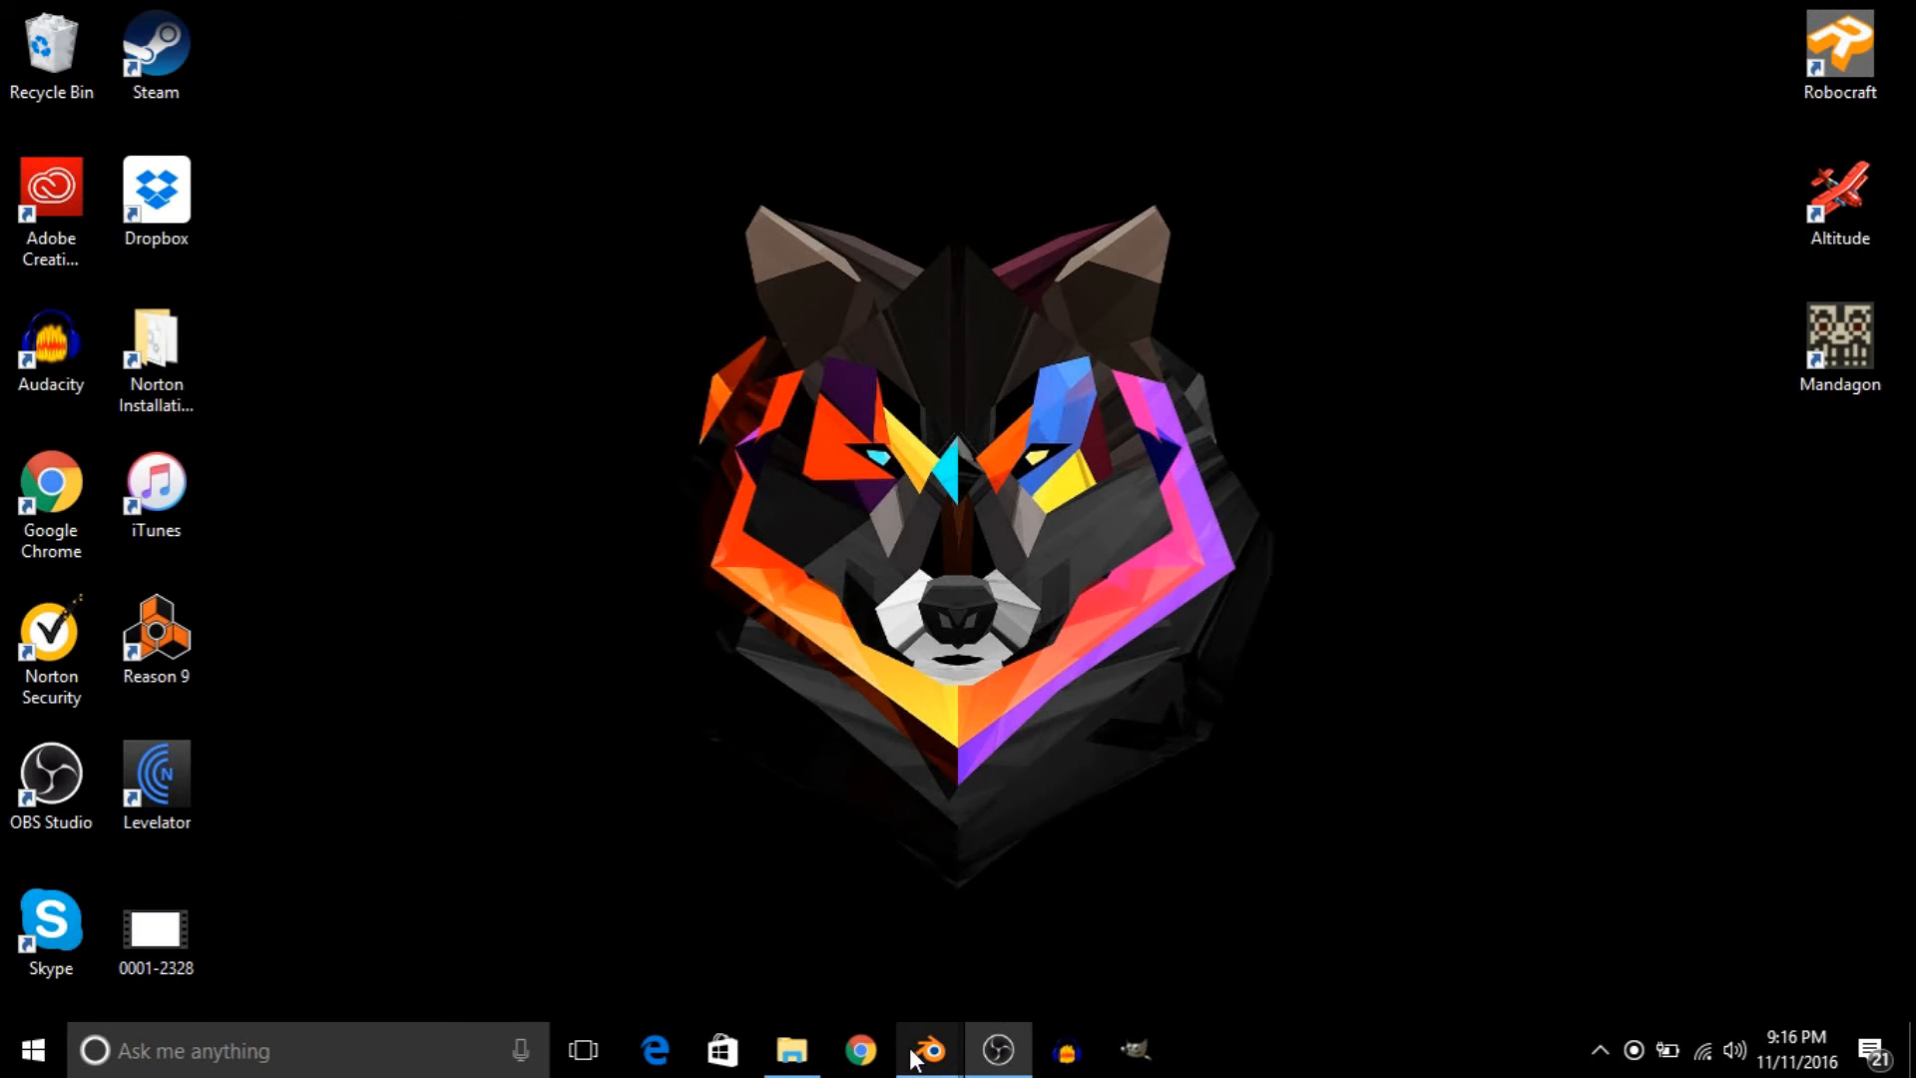
left_click(1068, 957)
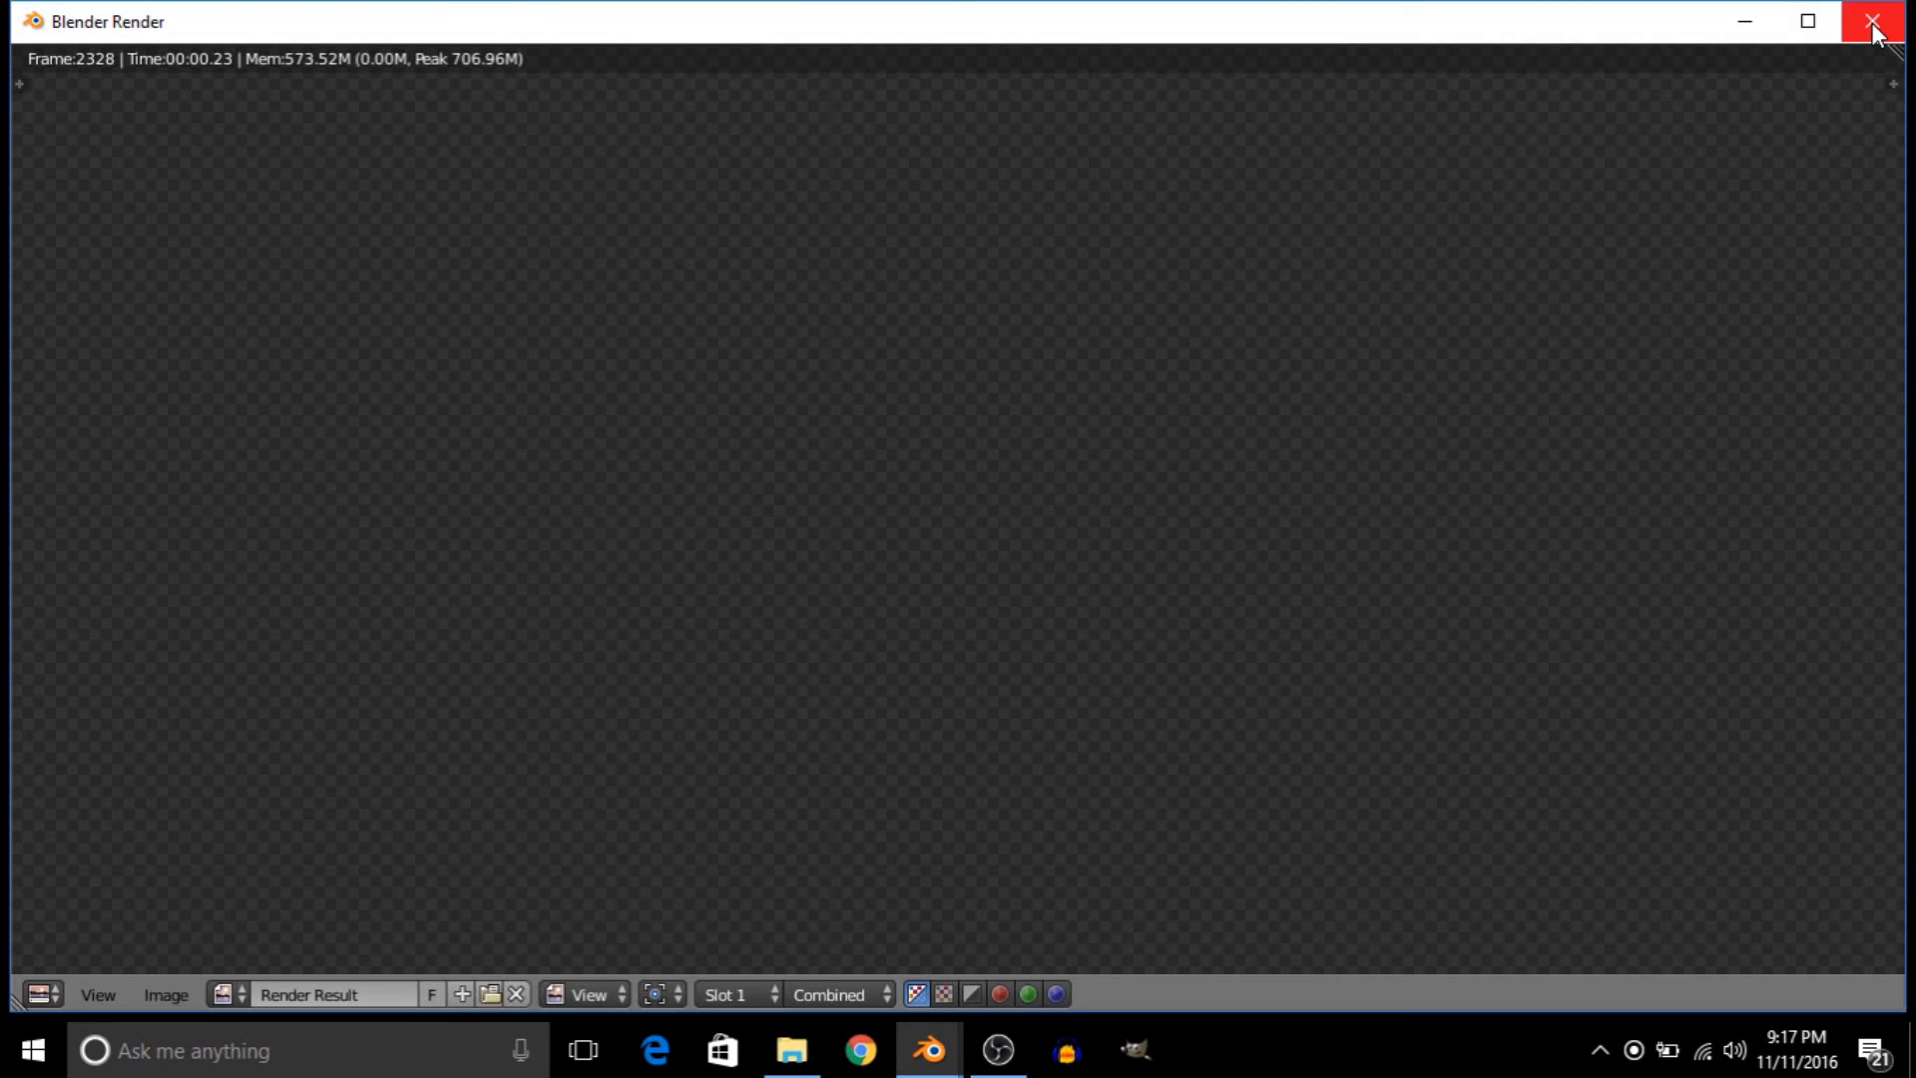
left_click(1873, 24)
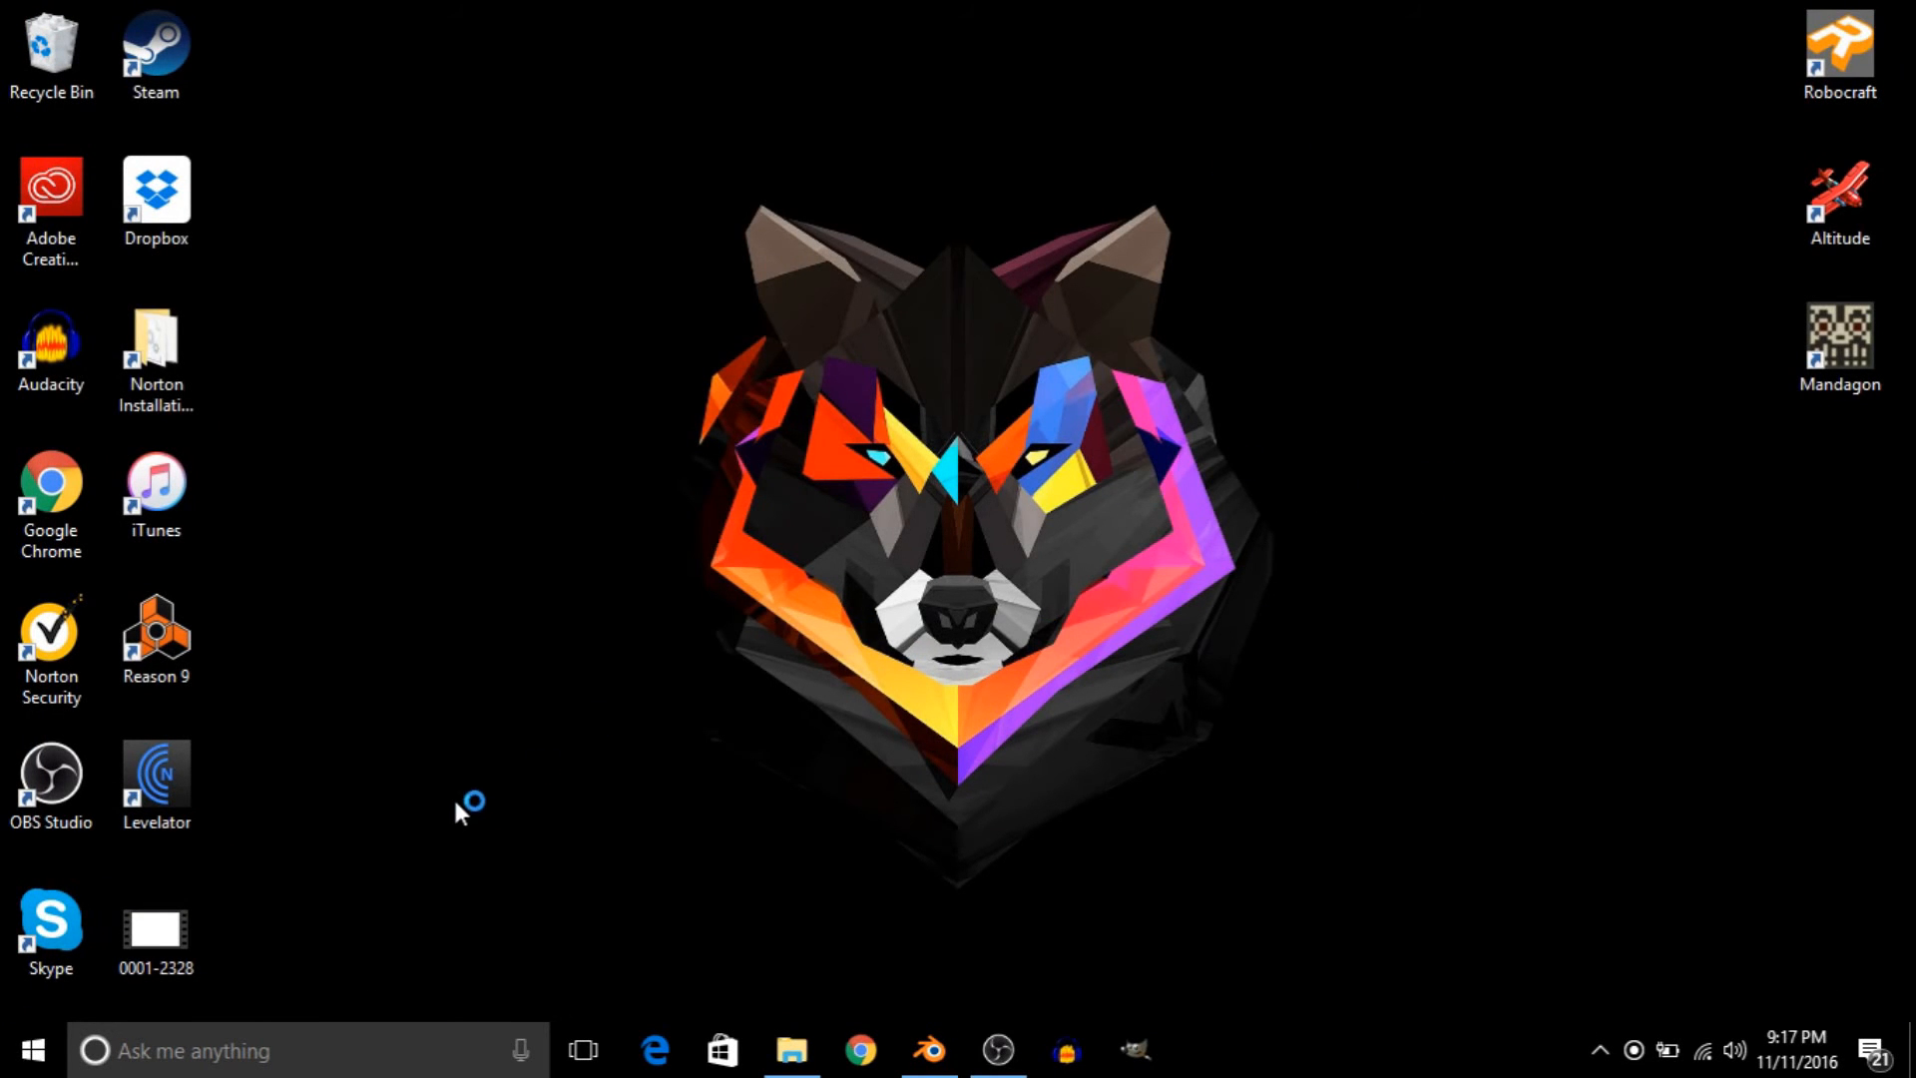
- Play the rendered 0001-2328 video, skip ahead through the clips to the fading outro near the end, and close the player
left_click(1169, 370)
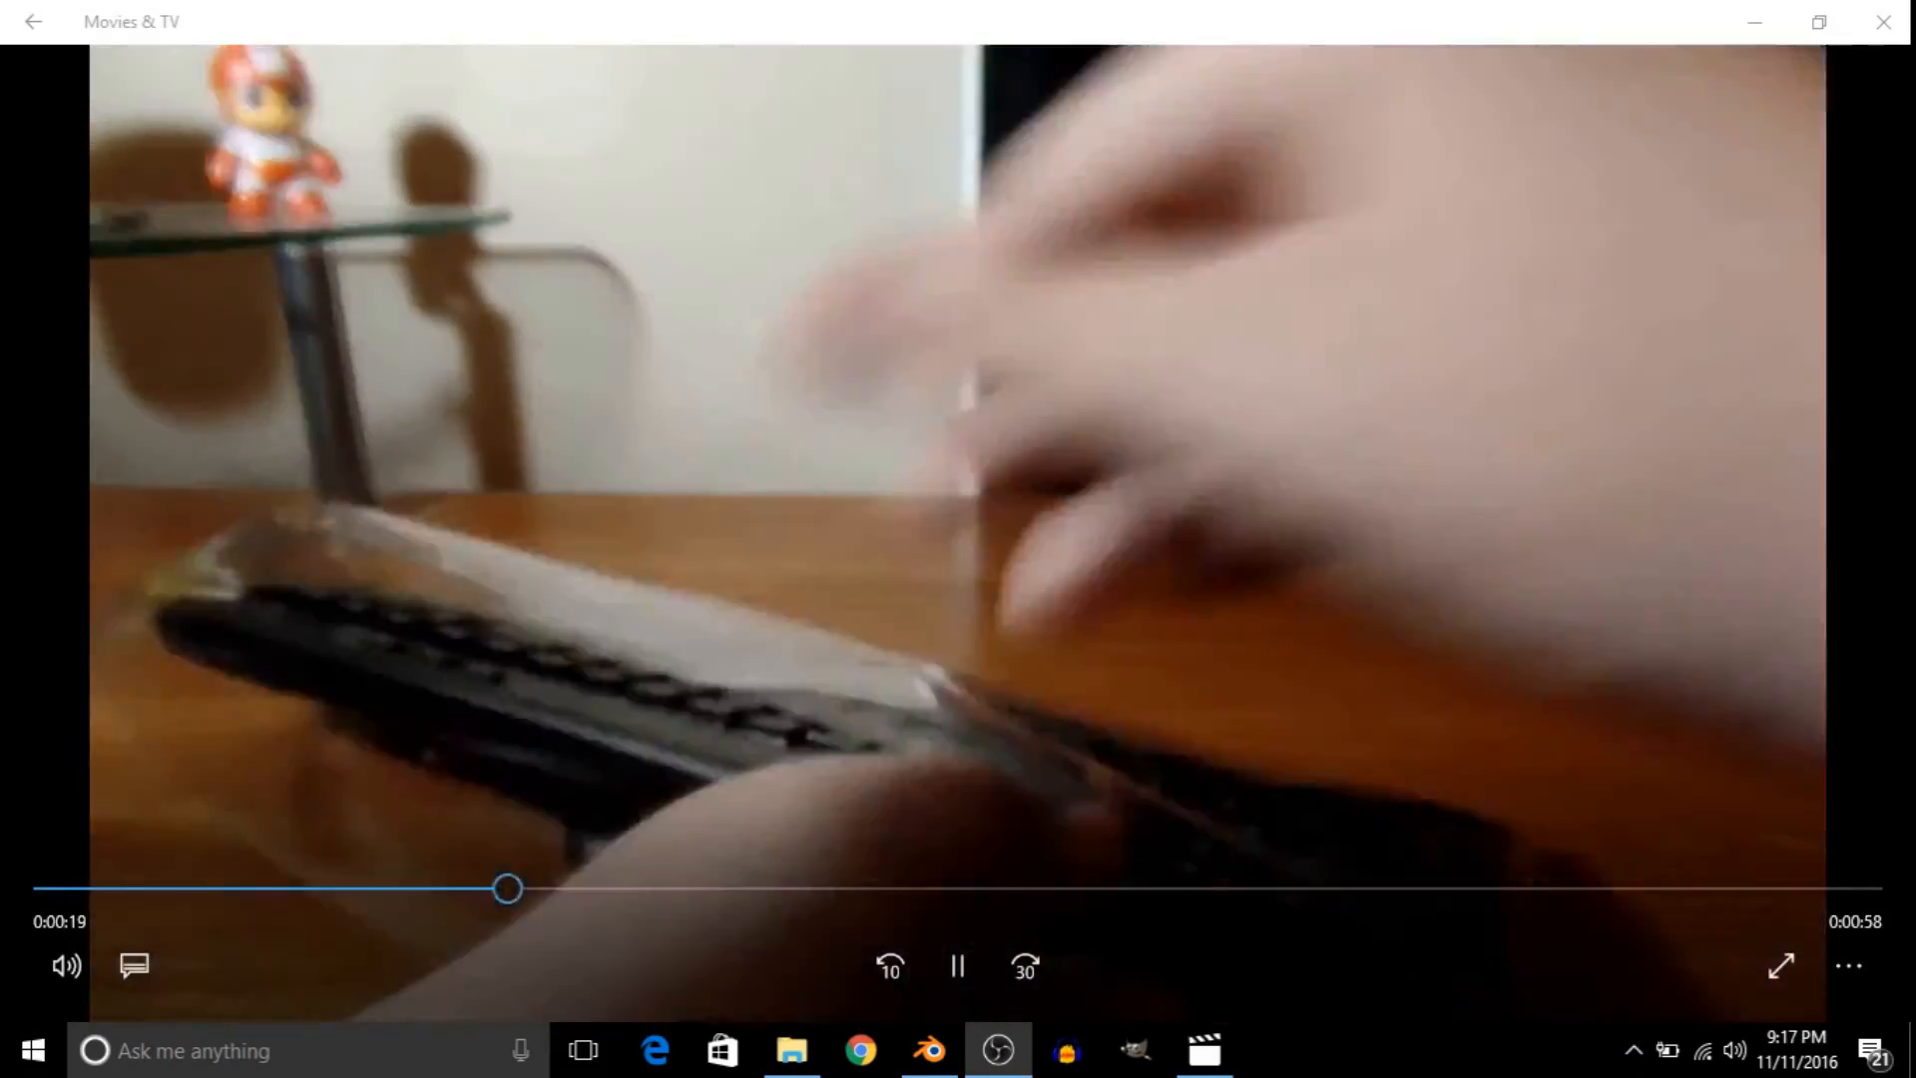
left_click(748, 888)
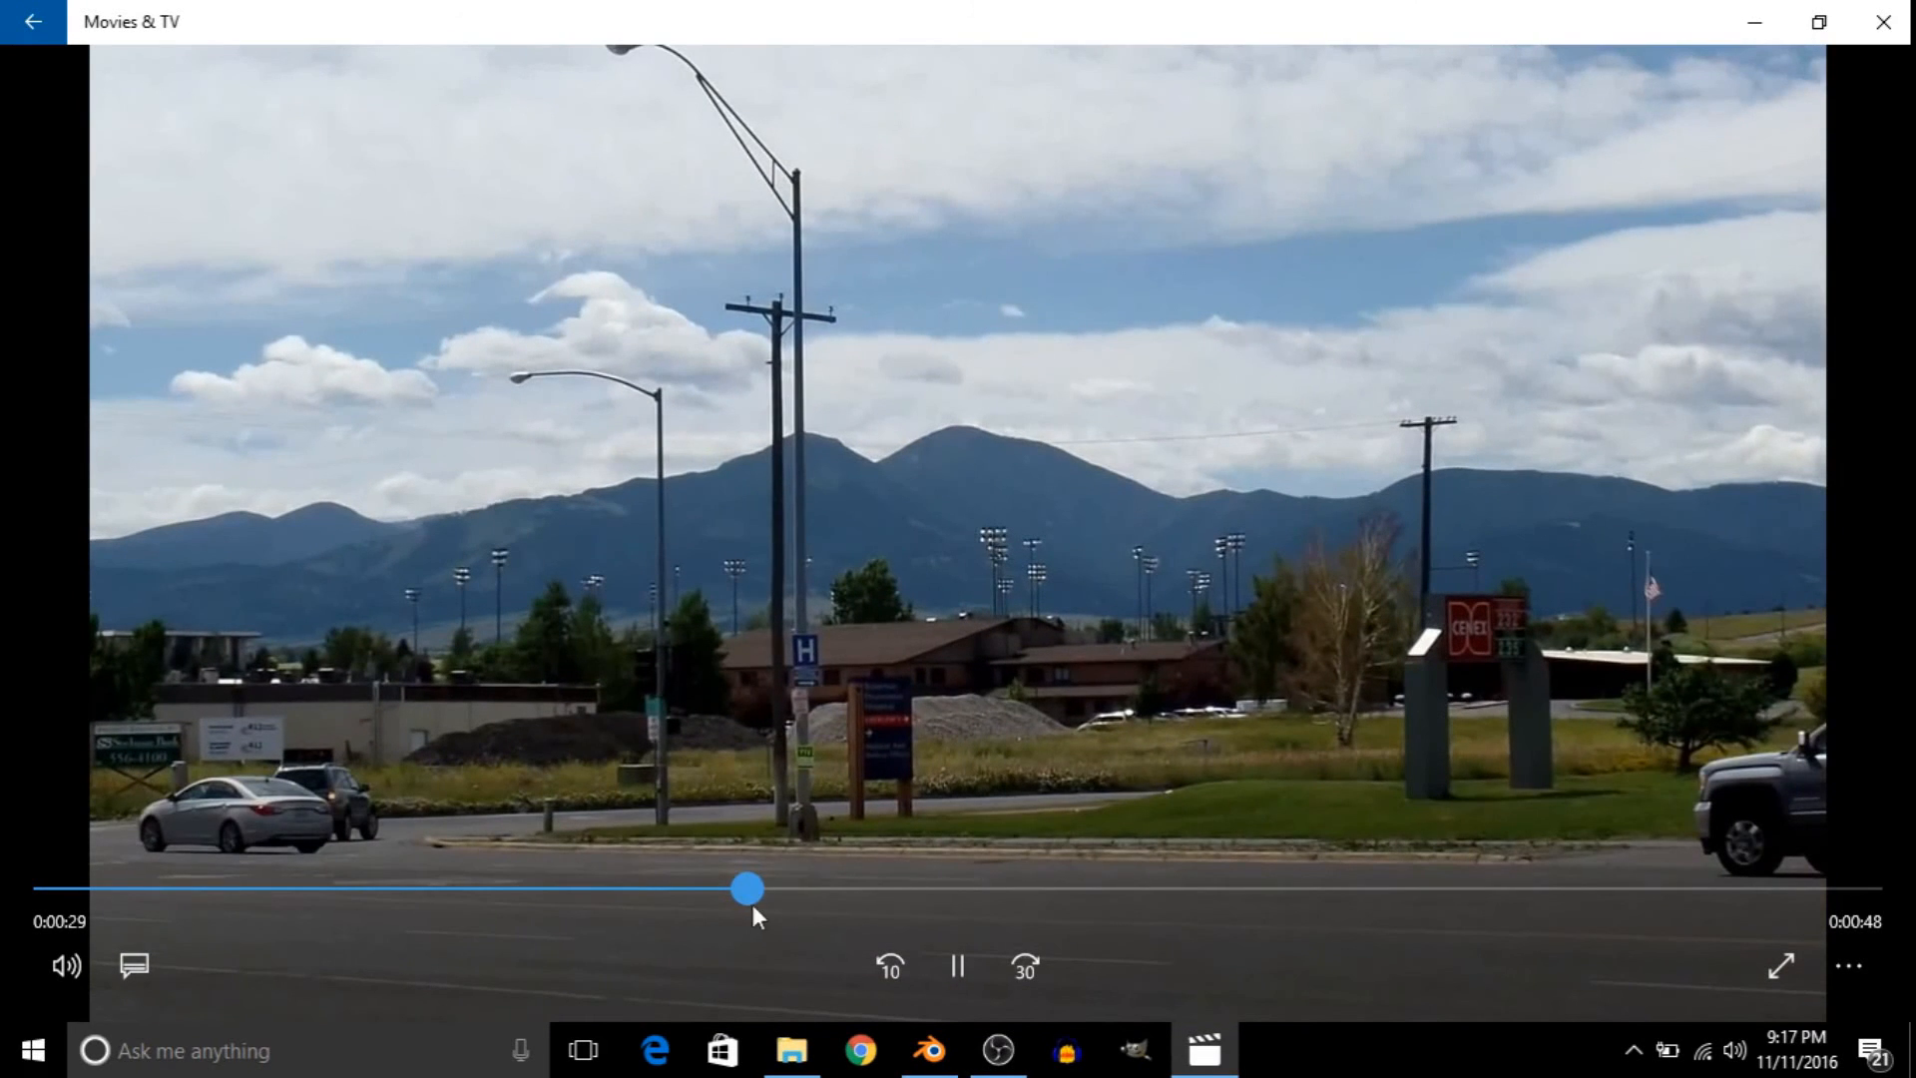
left_click_drag(747, 888, 806, 885)
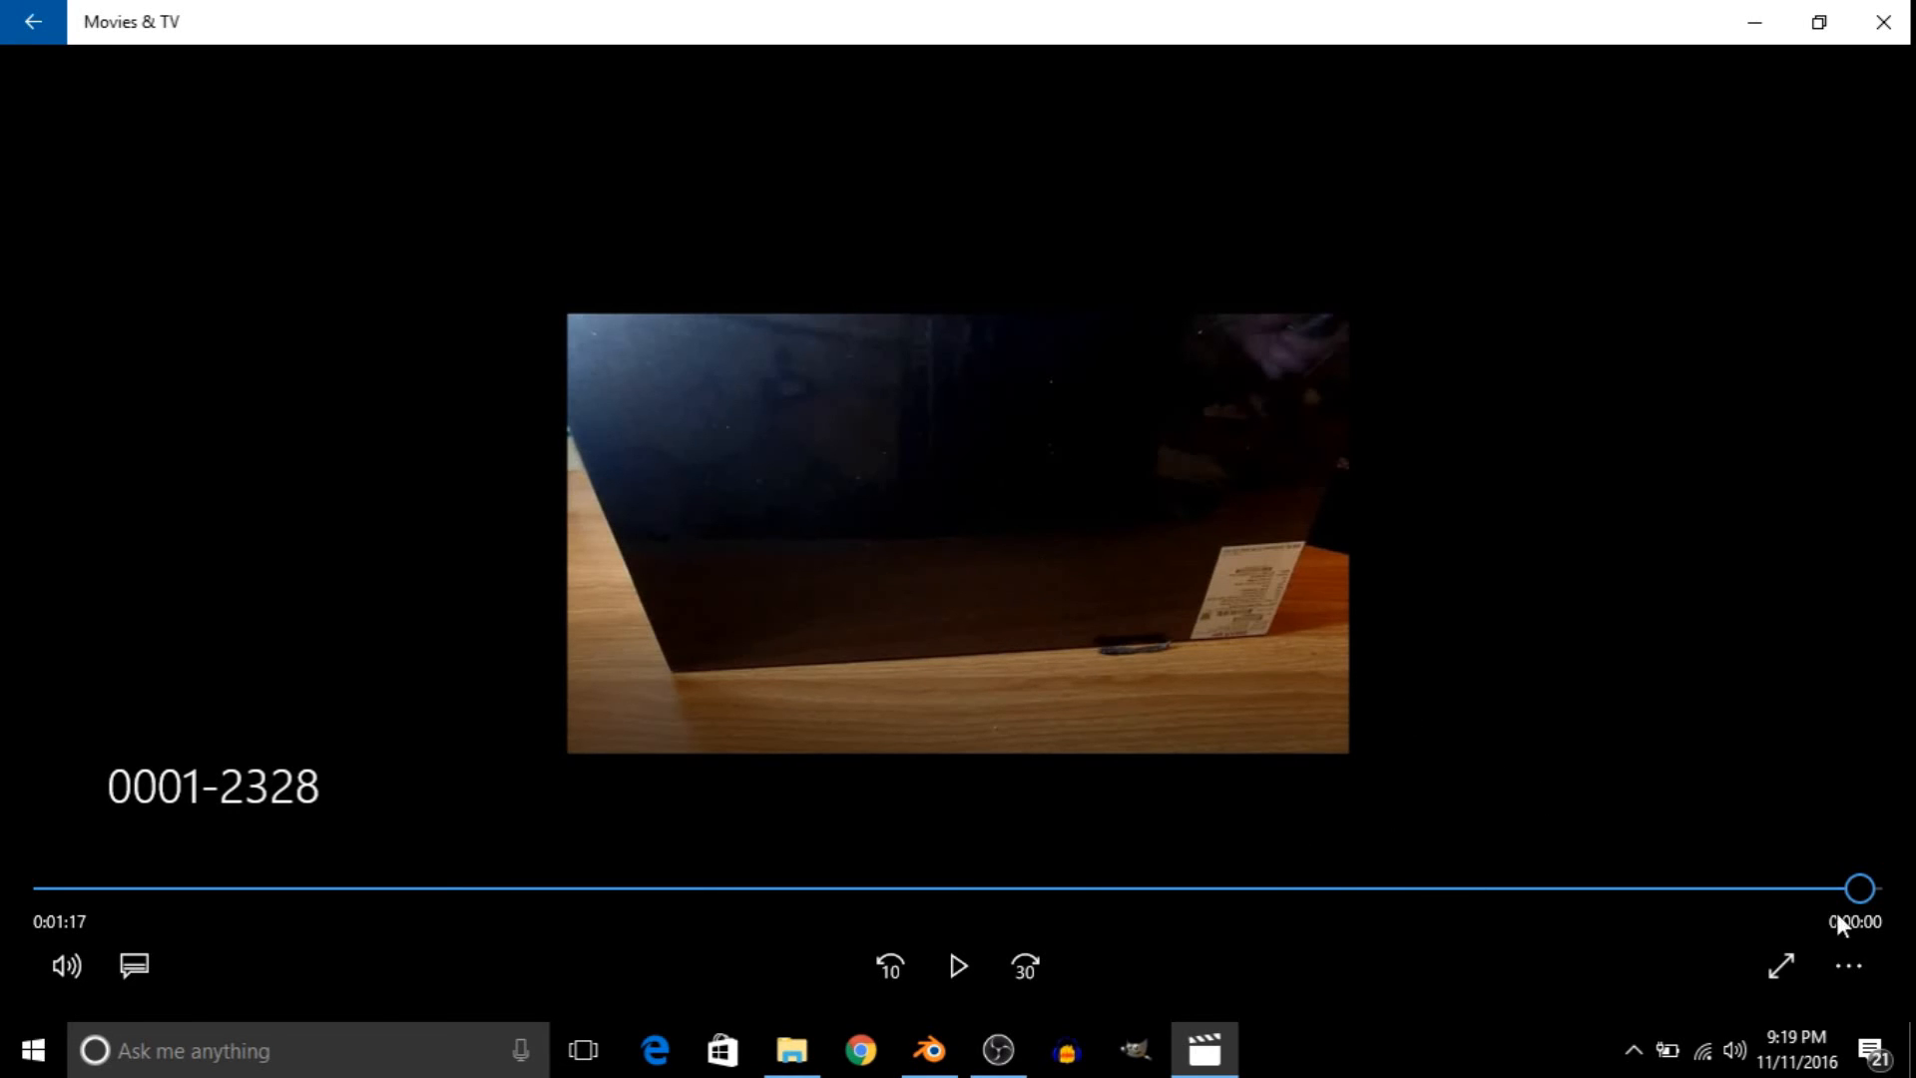
left_click_drag(1861, 887, 1811, 887)
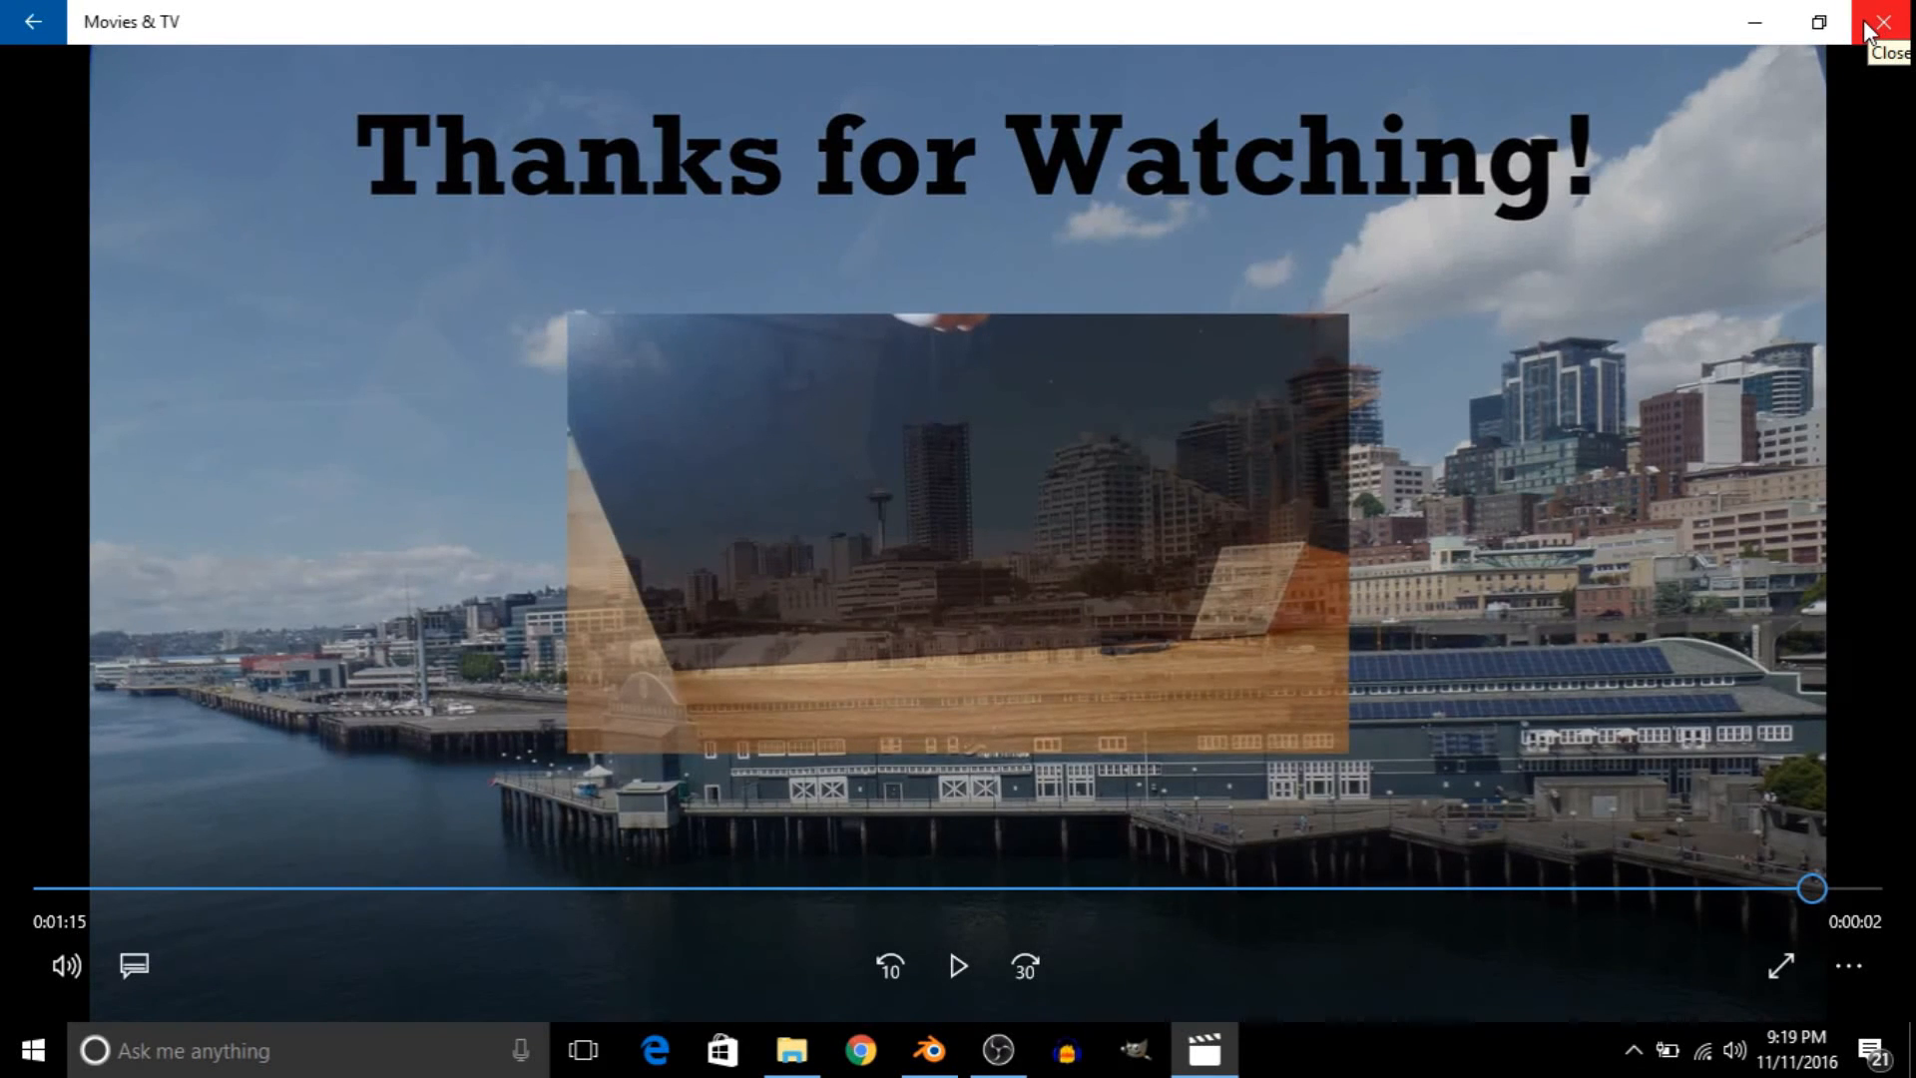
left_click(1864, 19)
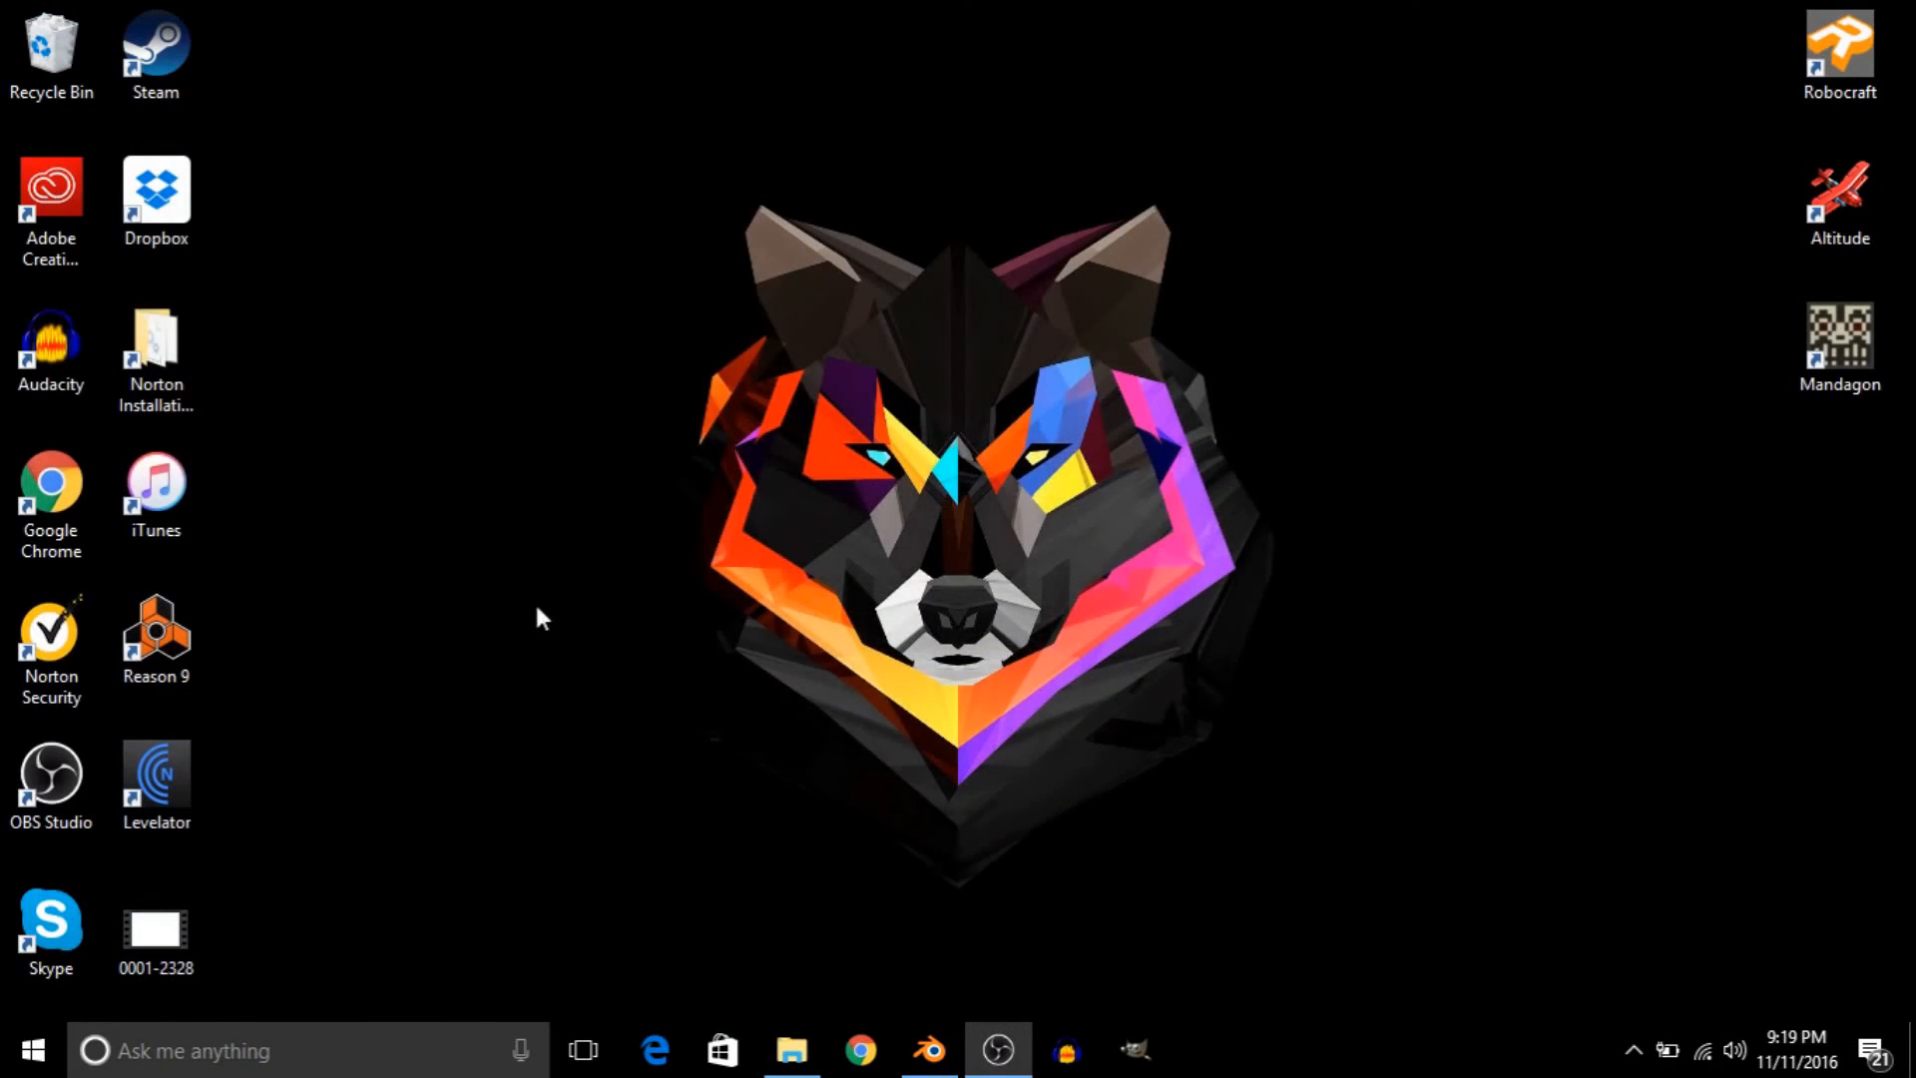
- Rename the rendered 0001-2328 video file on the desktop as Video Project 1
double_click(198, 931)
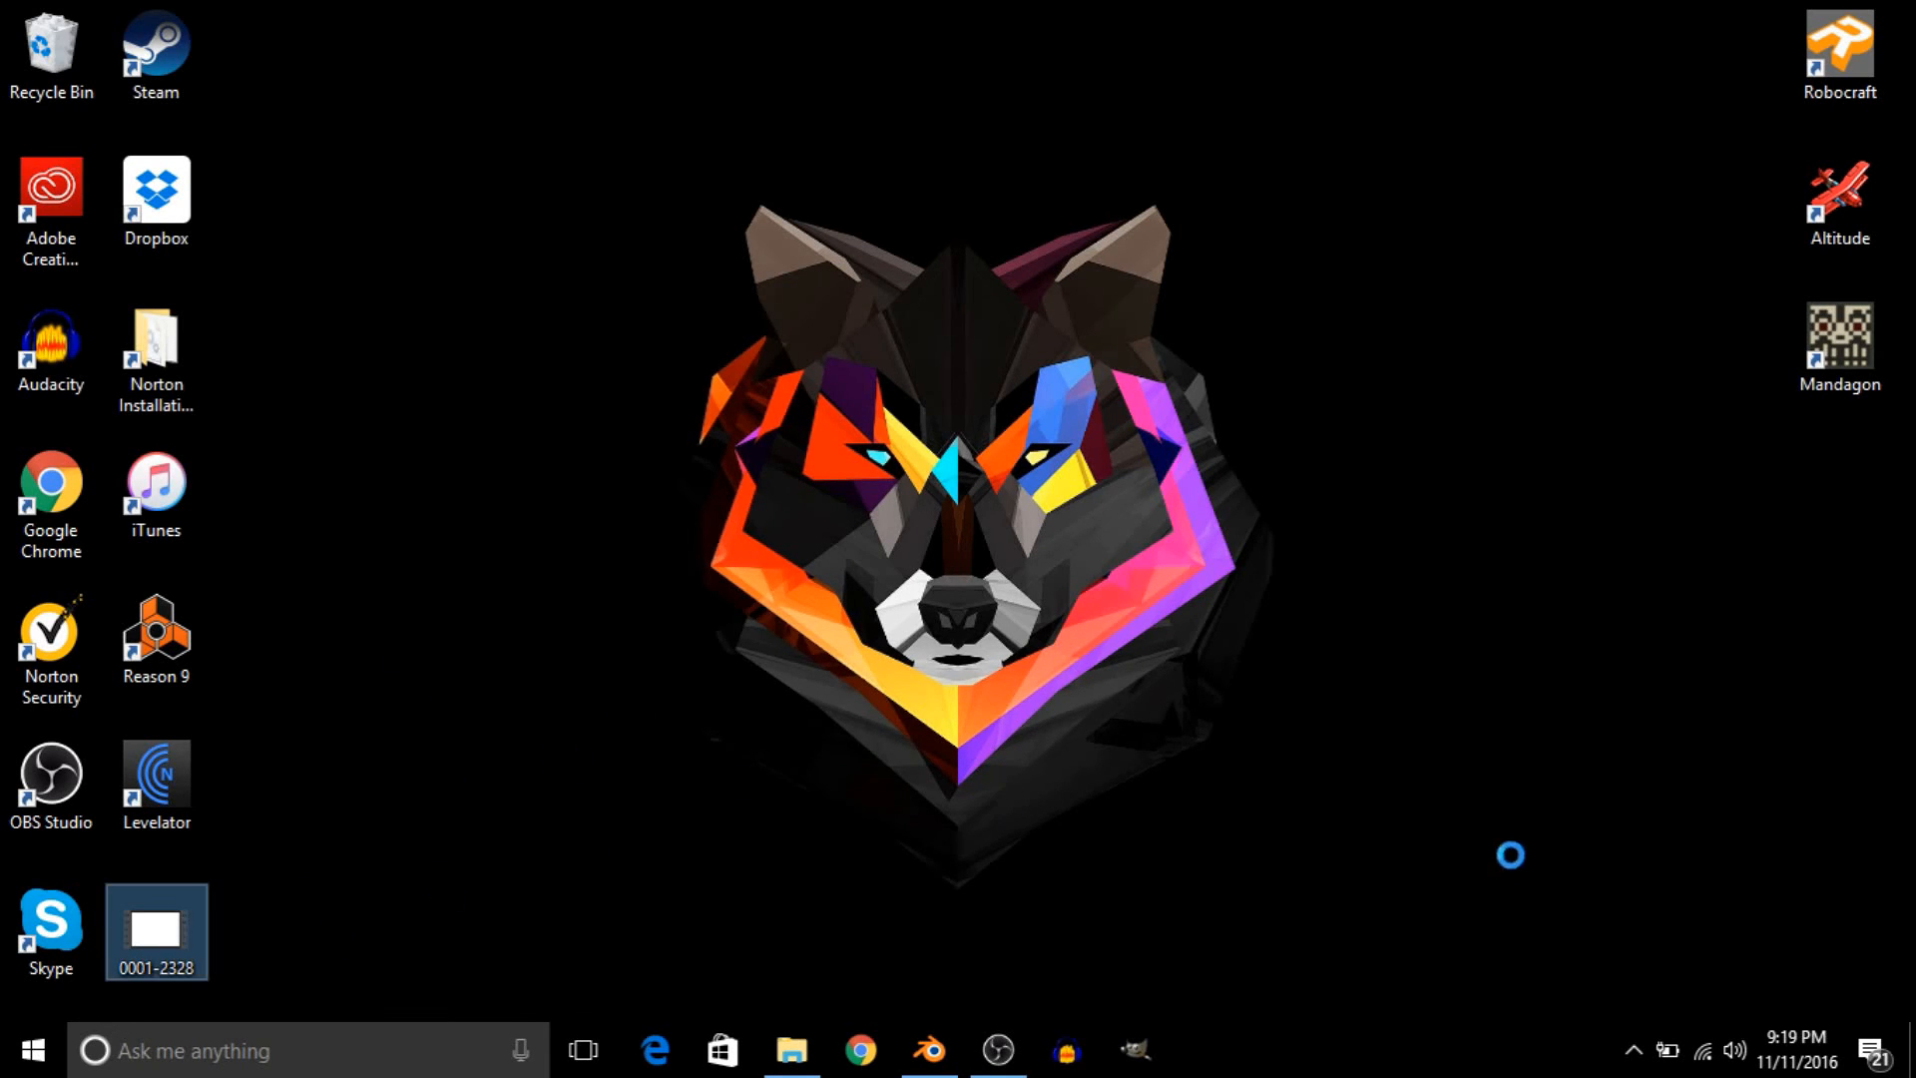
key("shift+F10")
type("mVideo Project")
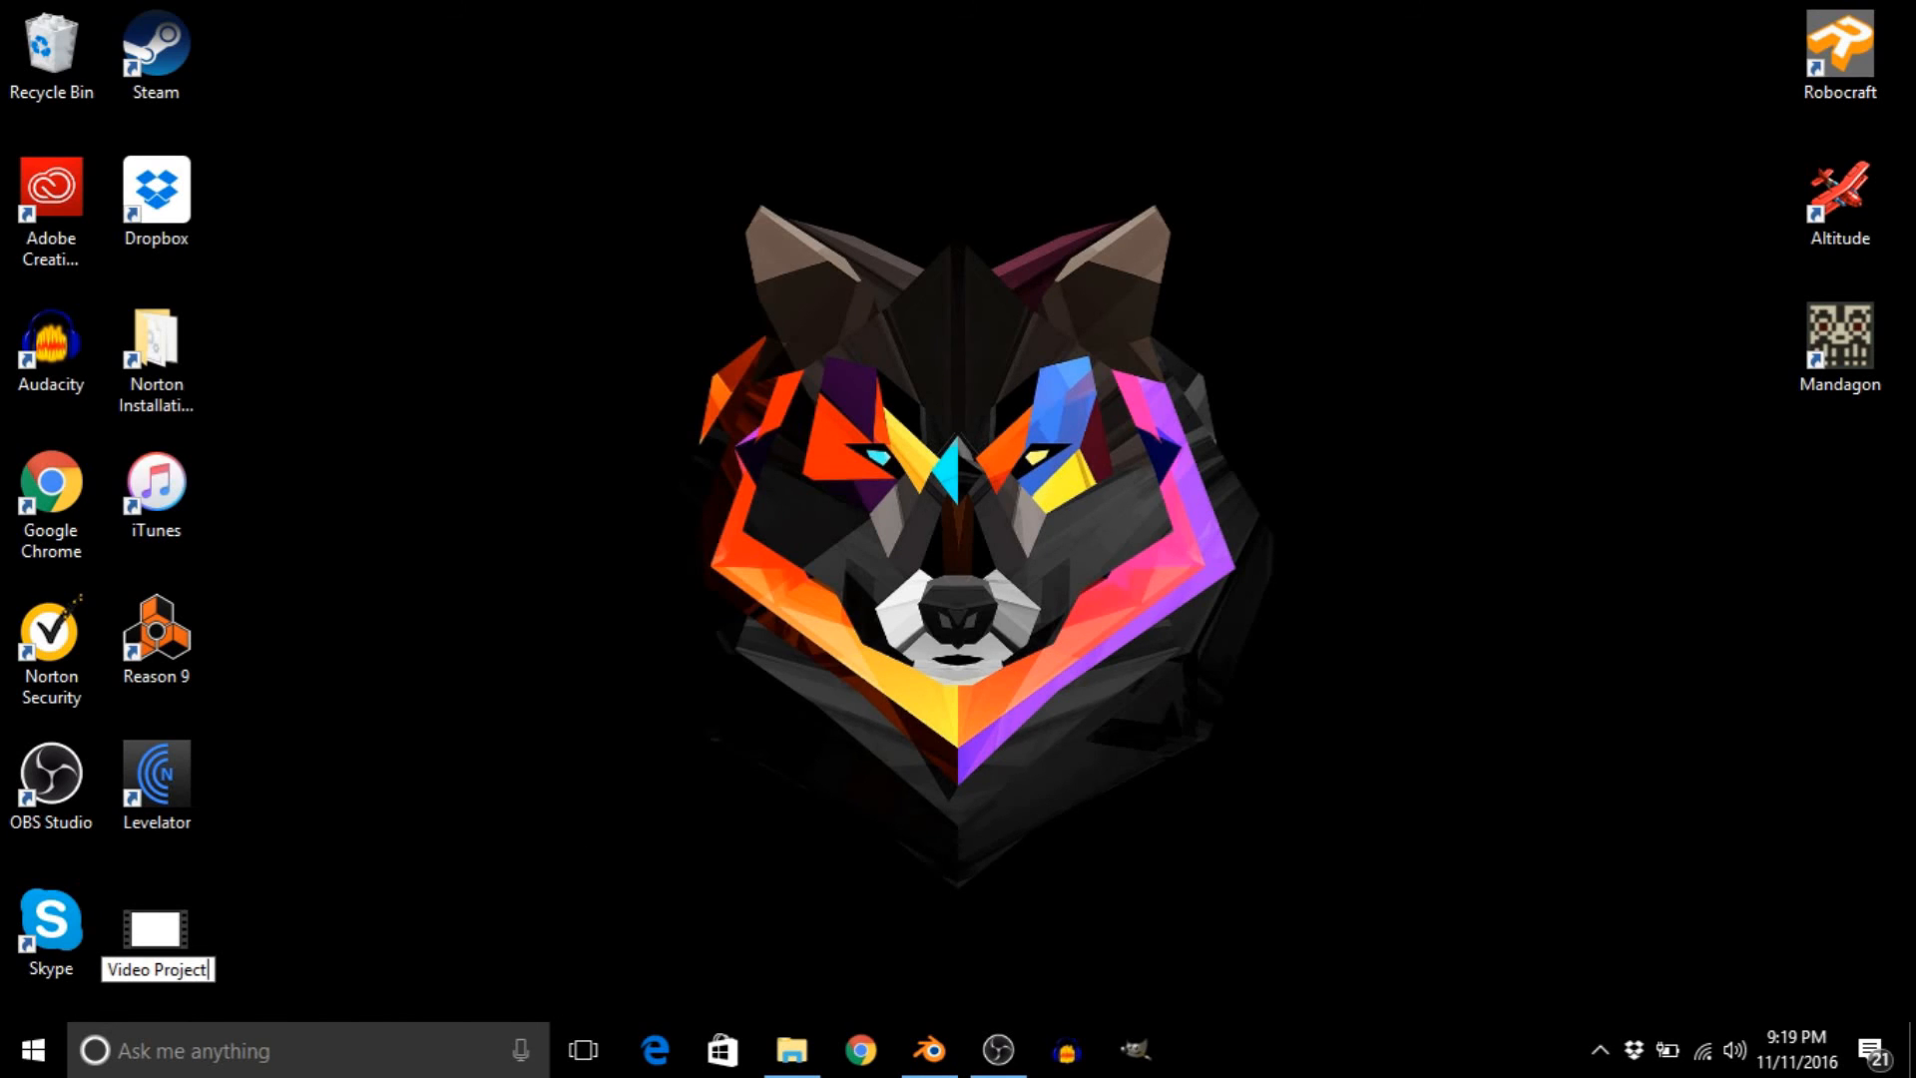
type(" 1")
key("Return")
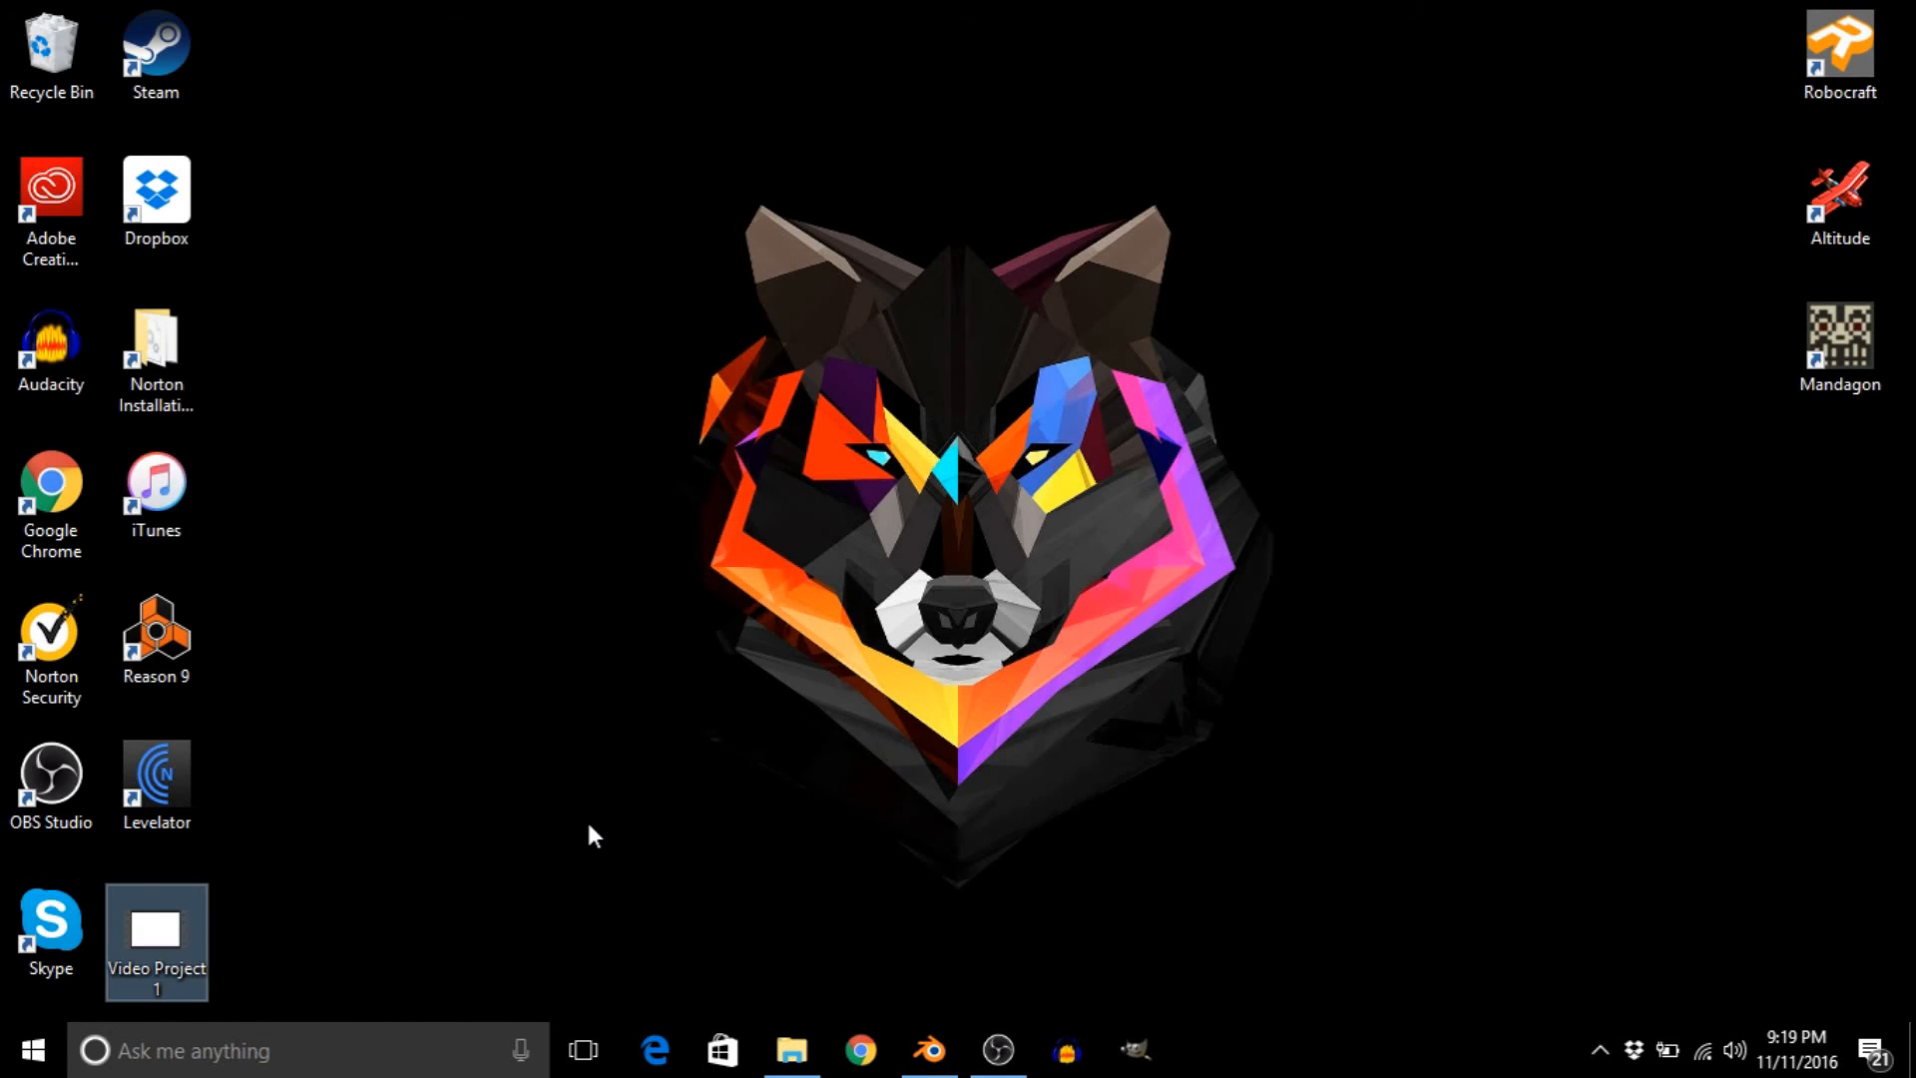
- Switch to File Explorer and move the Video Project 1 file from the desktop into the Videos folder
left_click(792, 1050)
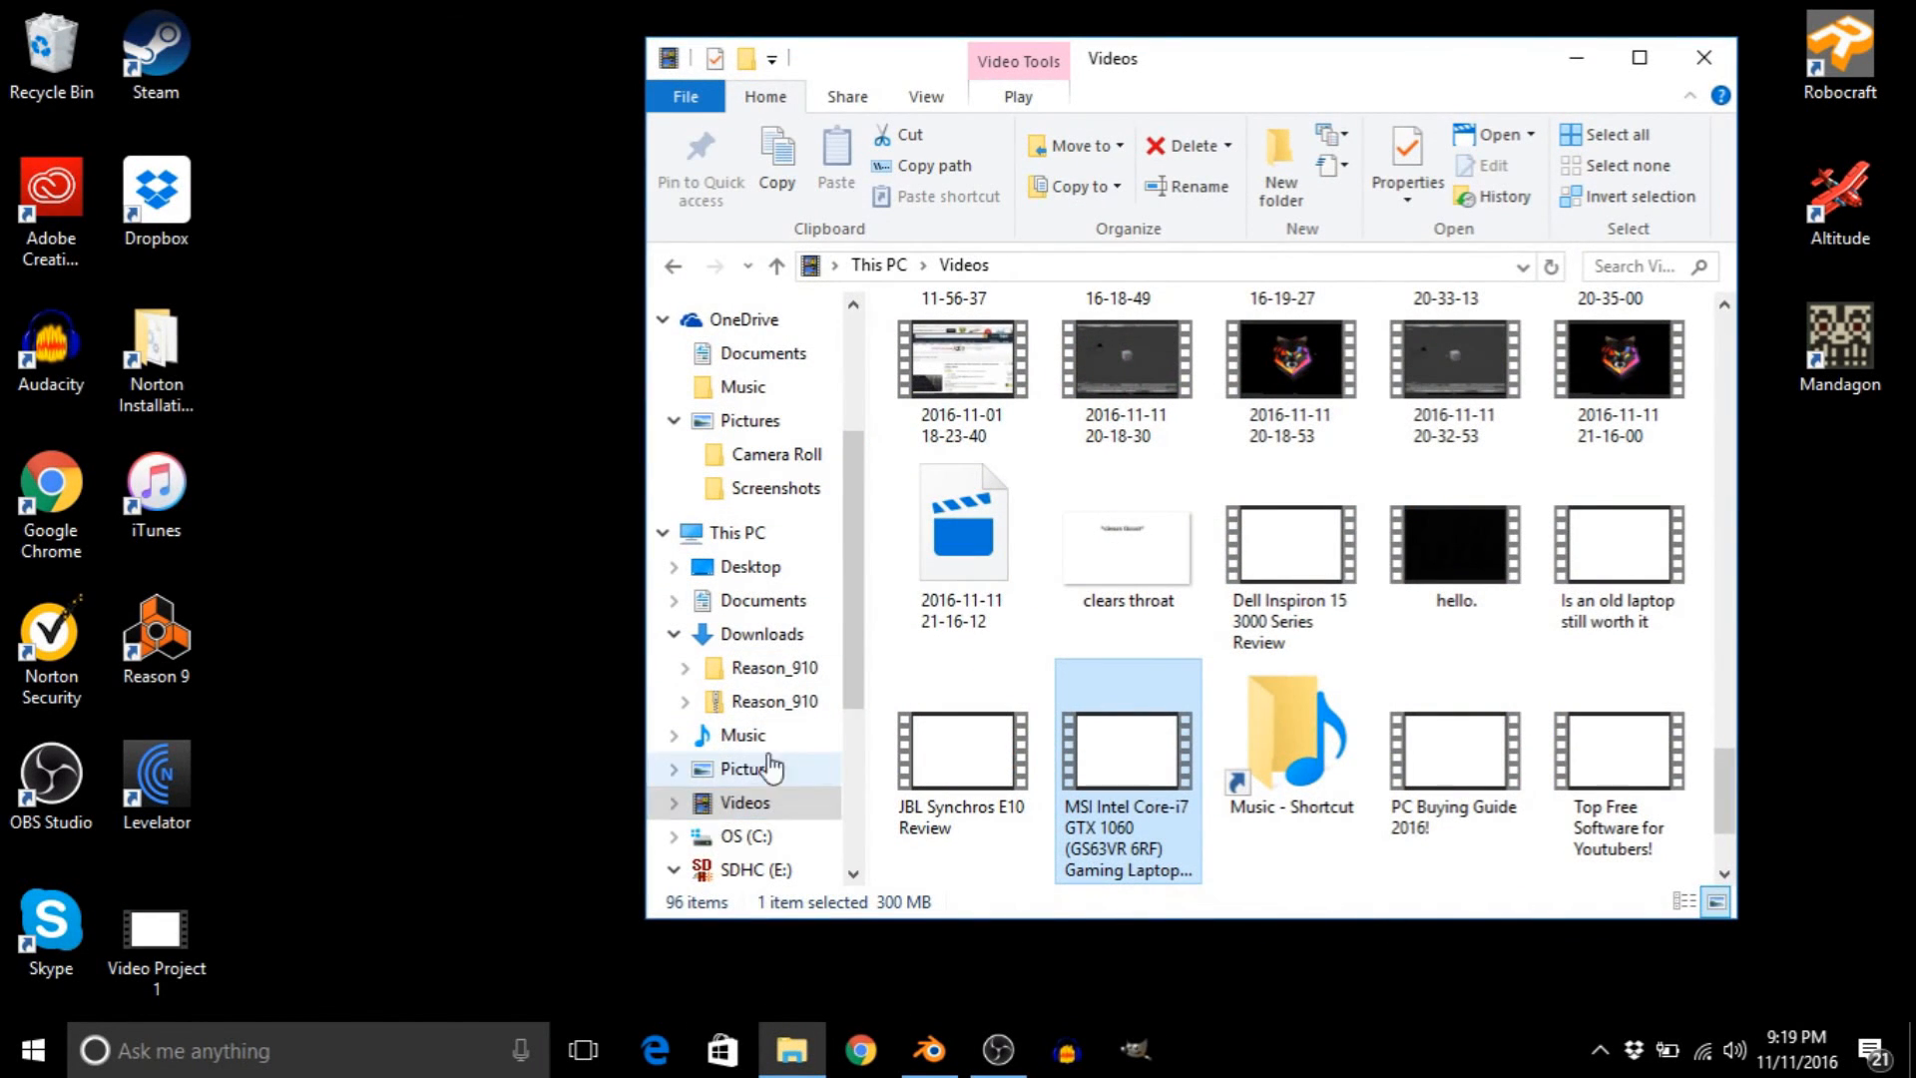
left_click_drag(199, 948, 1205, 795)
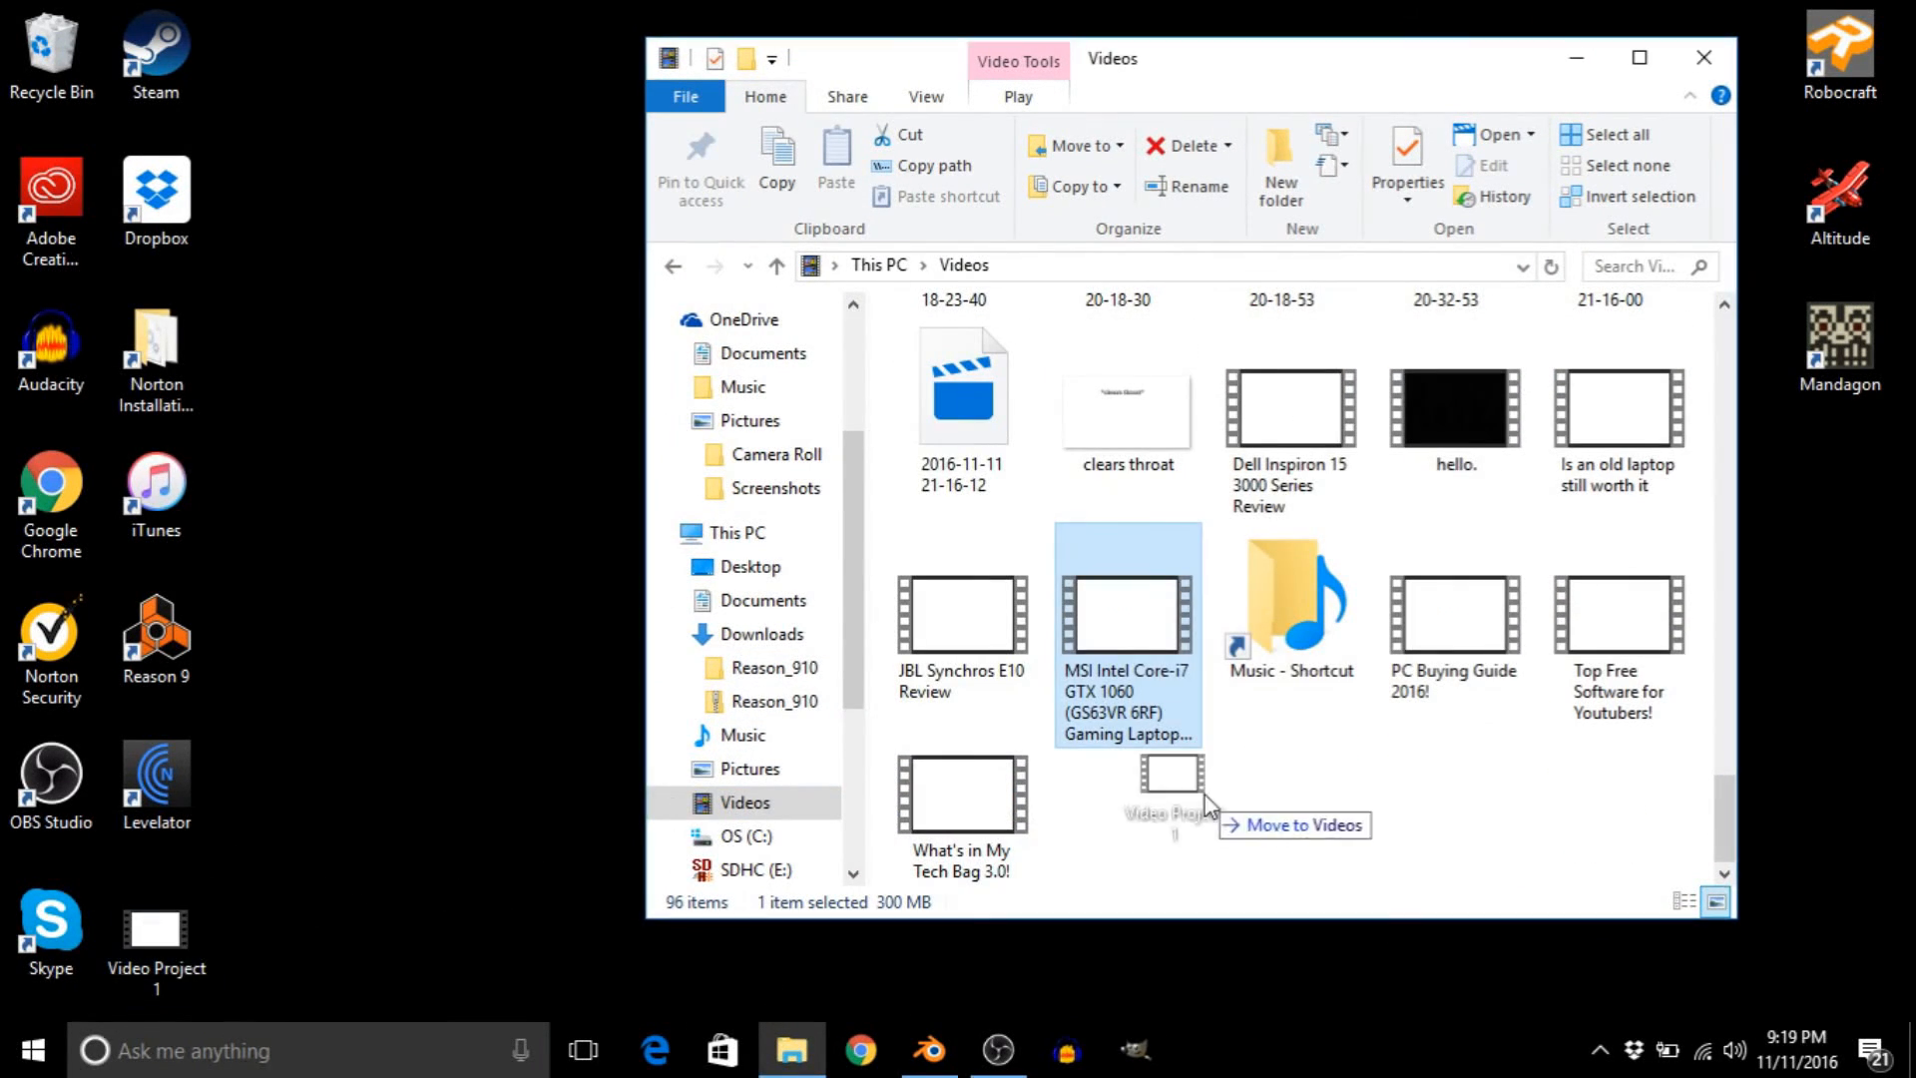